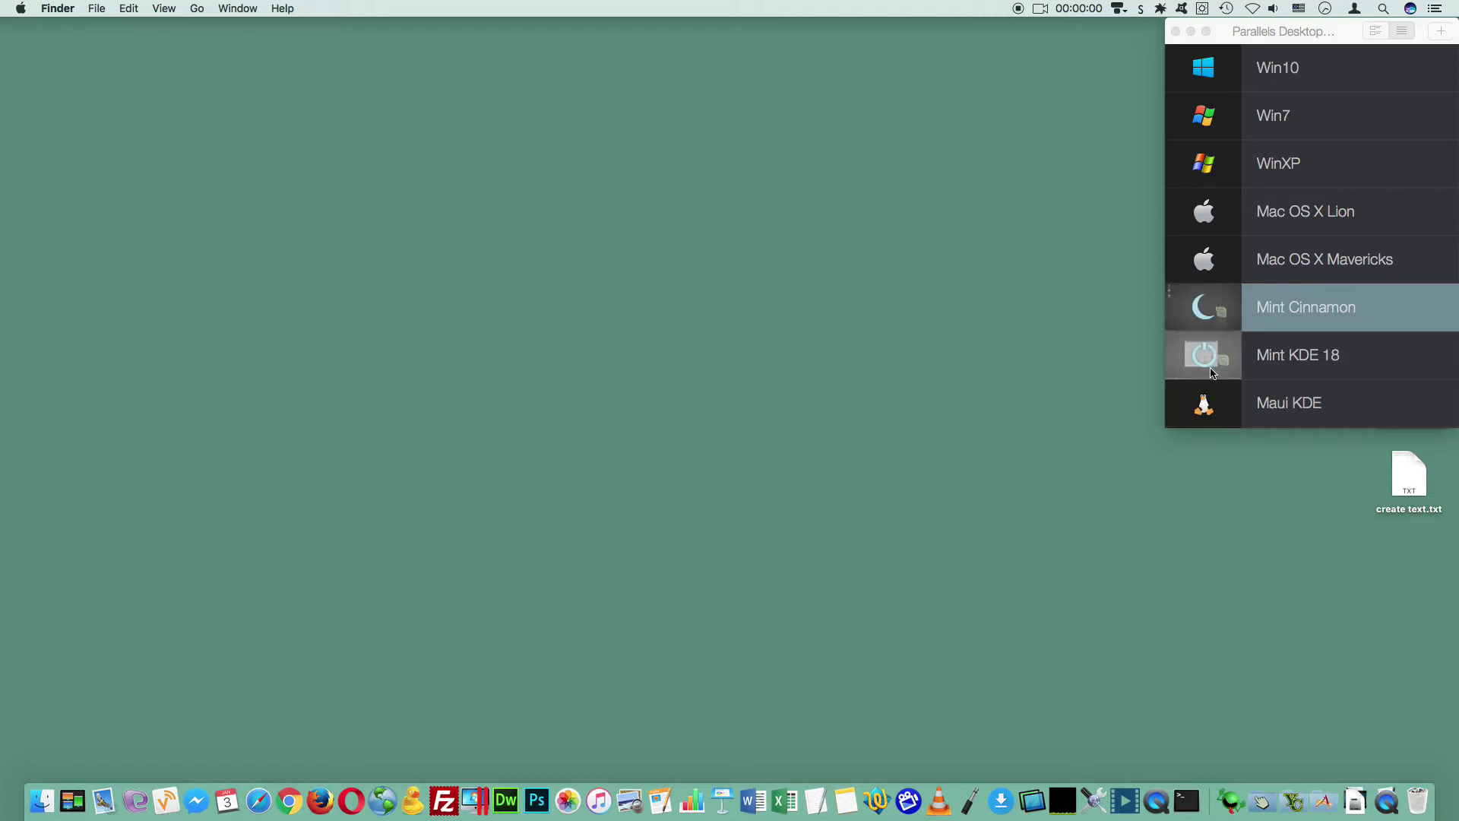
Step: Open the Mint Cinnamon virtual machine's configuration and view its Startup and Shutdown options
right_click(1296, 308)
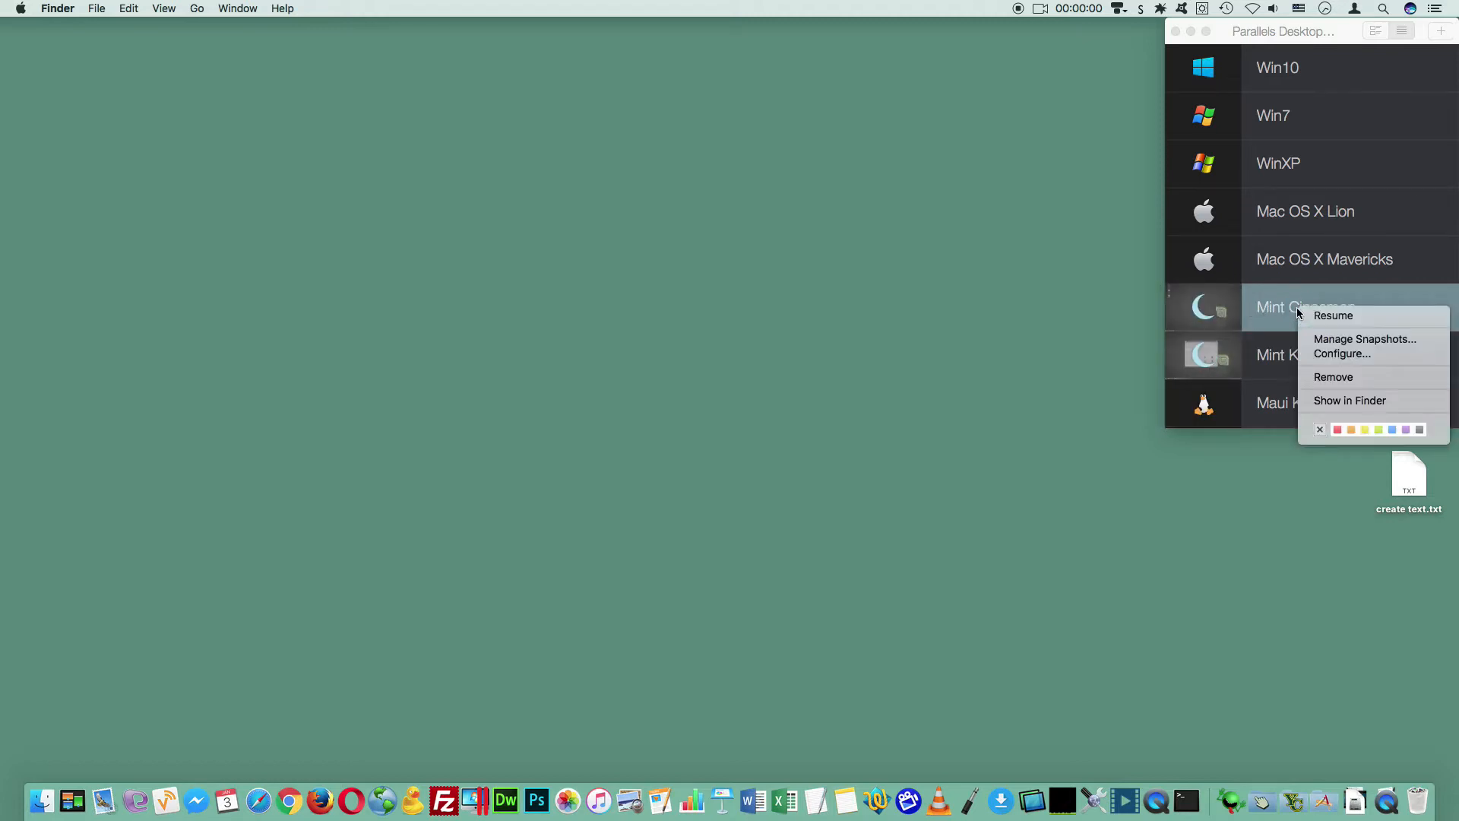
left_click(1347, 354)
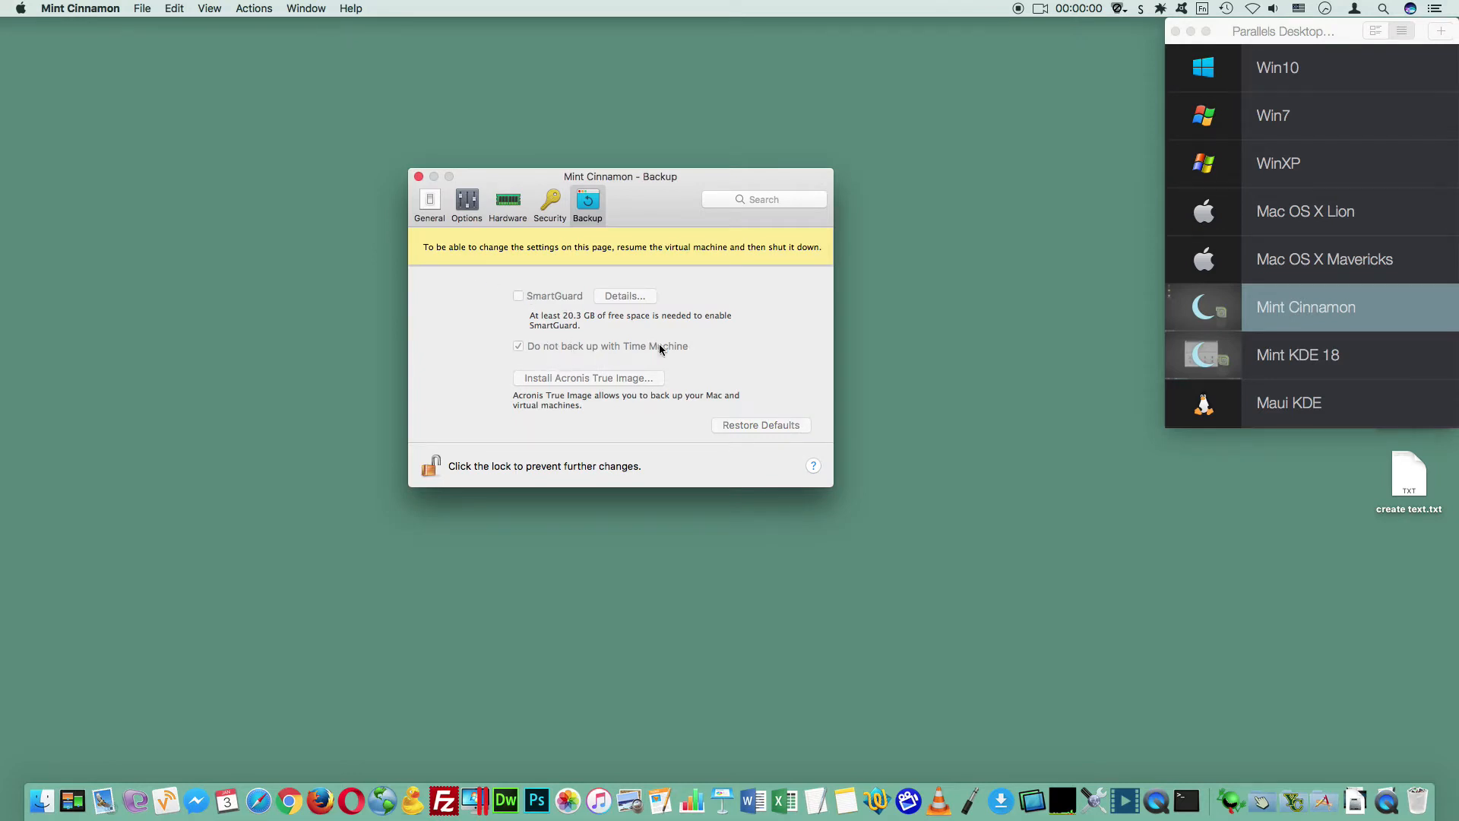
left_click(421, 203)
left_click(465, 204)
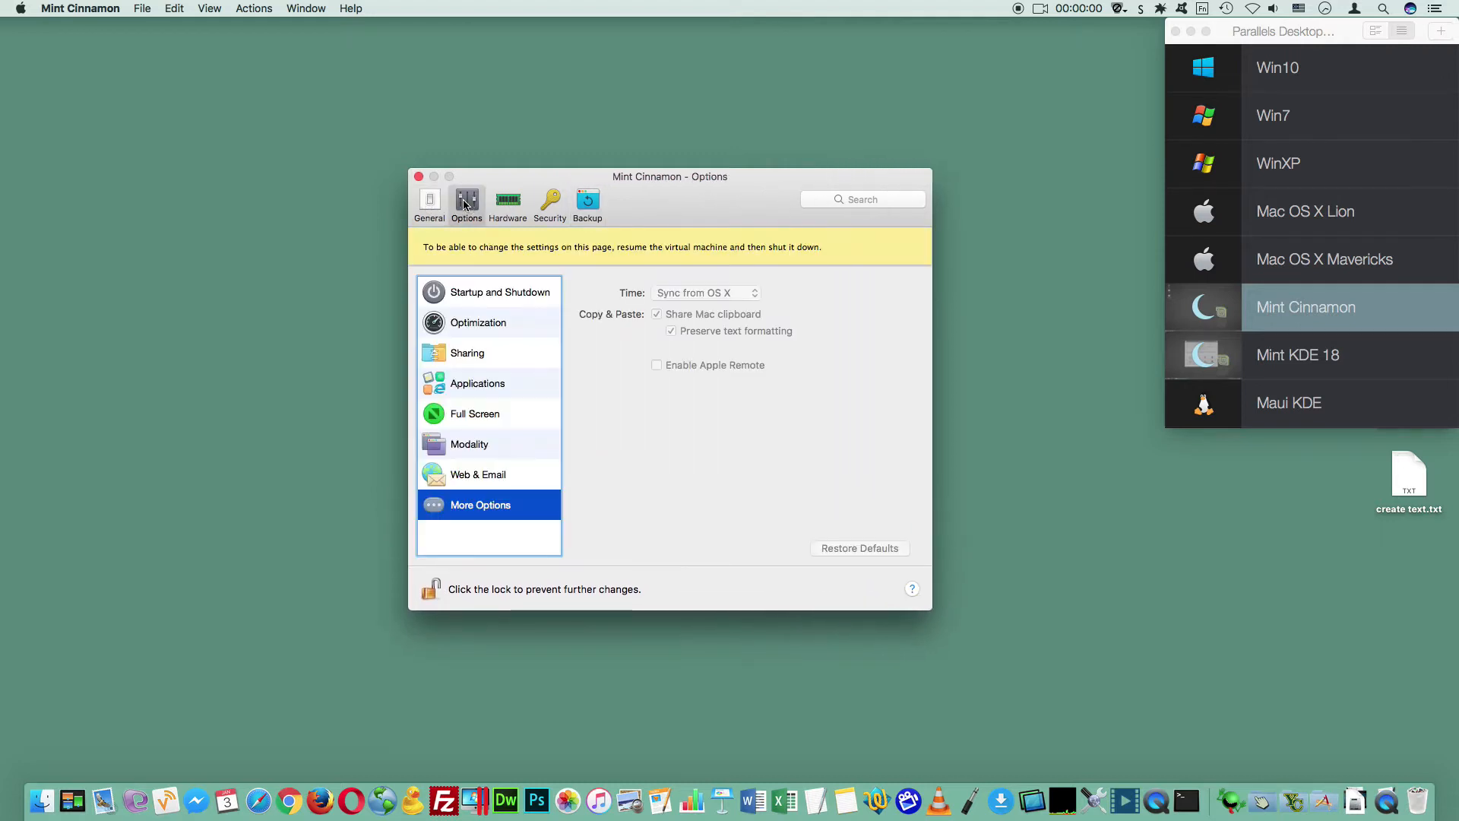
left_click(504, 288)
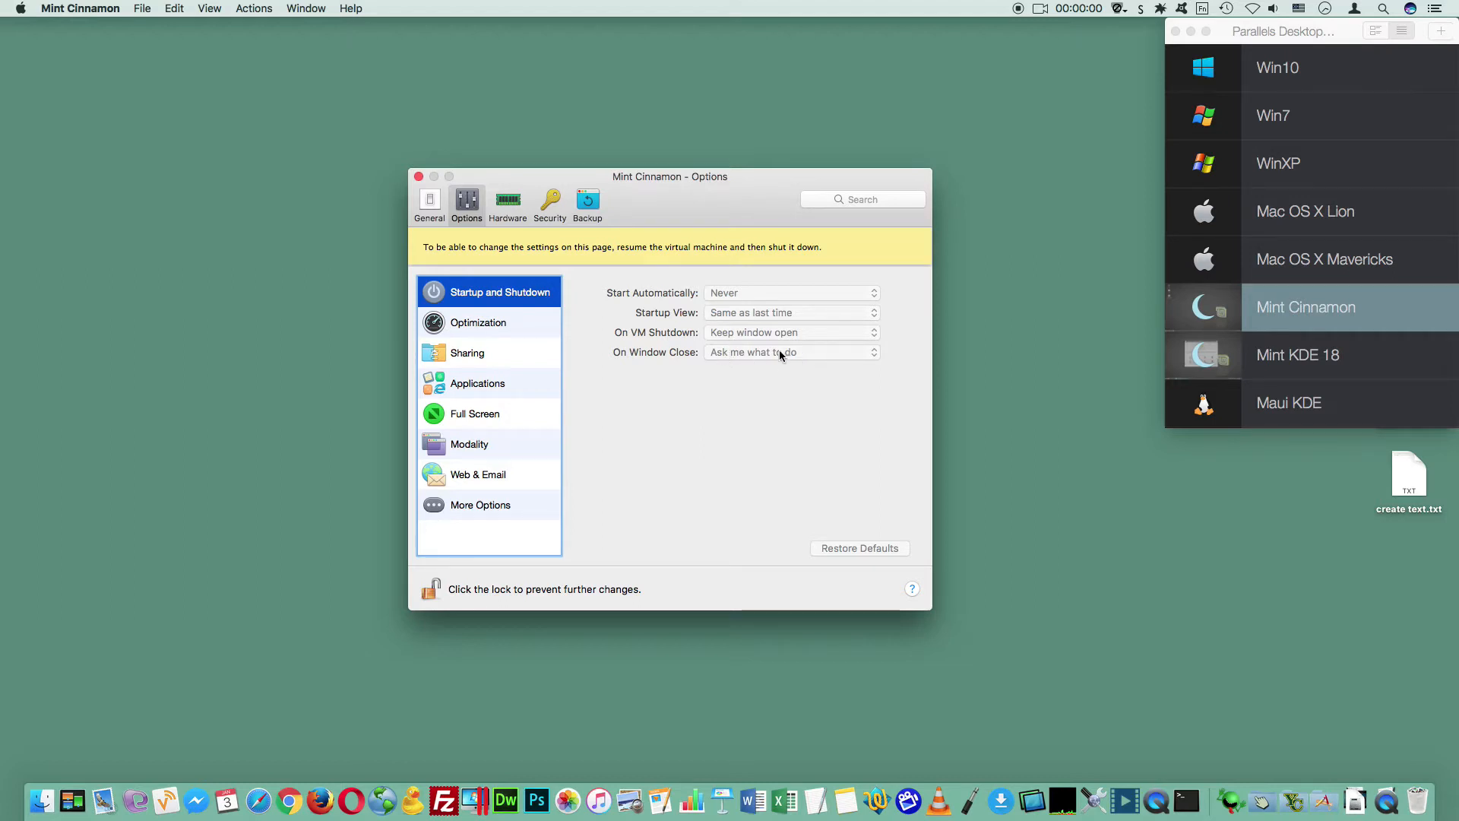
Step: Open the Win10 virtual machine's configuration, view the available On Window Close choices under Startup and Shutdown, and close the configuration
right_click(1273, 82)
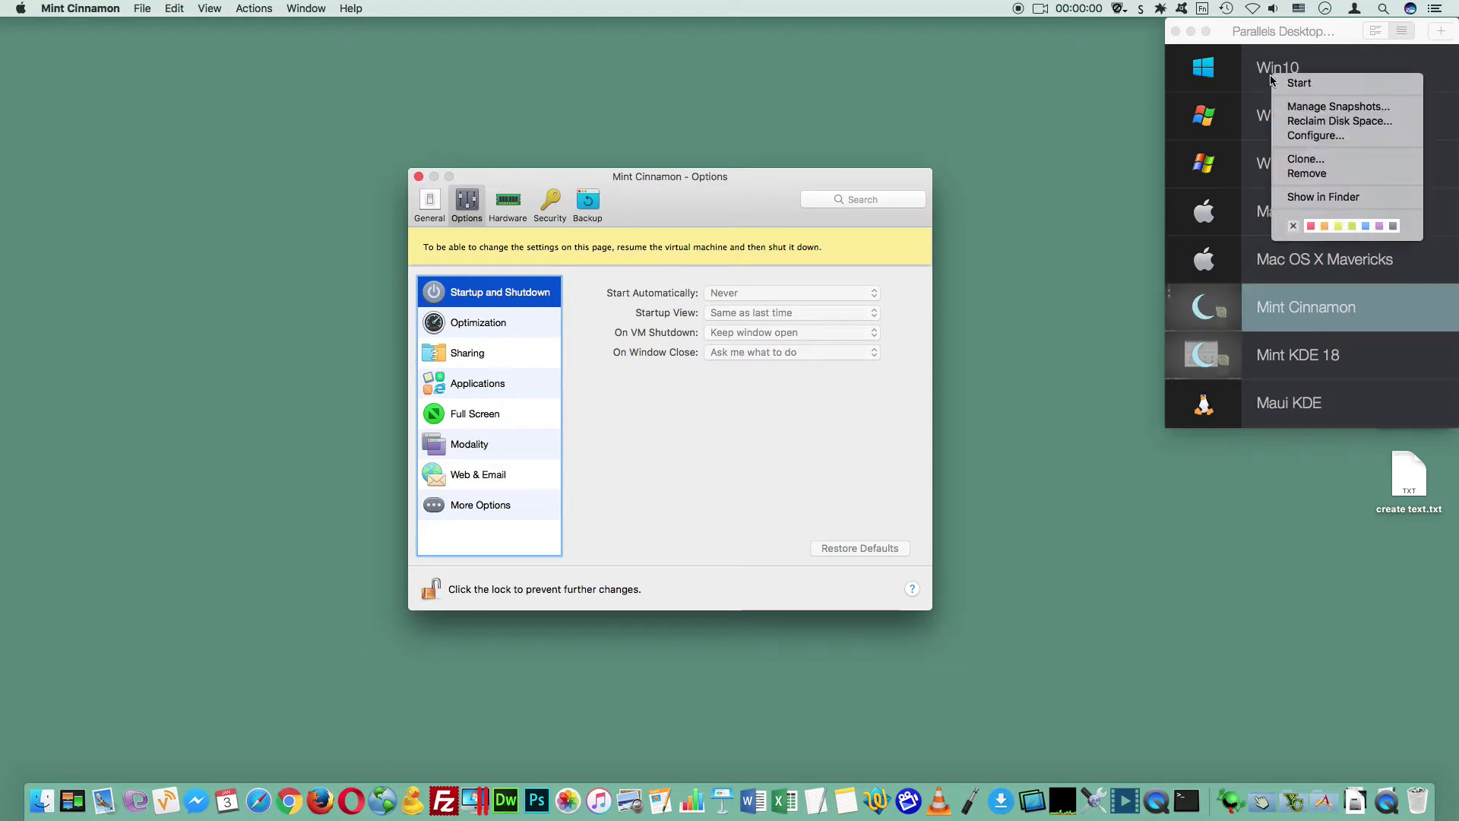
left_click(1319, 137)
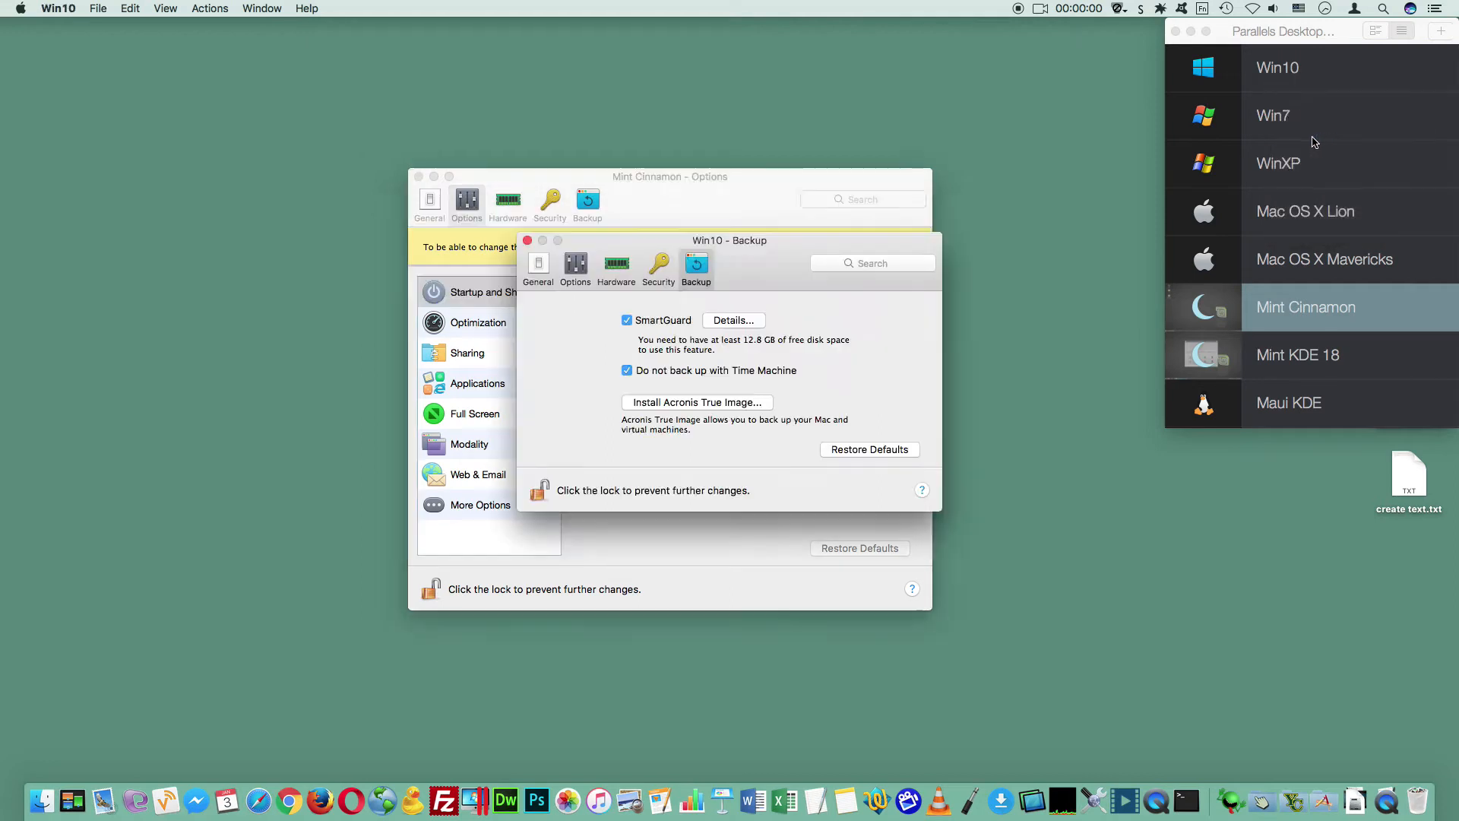
left_click(539, 268)
left_click(576, 266)
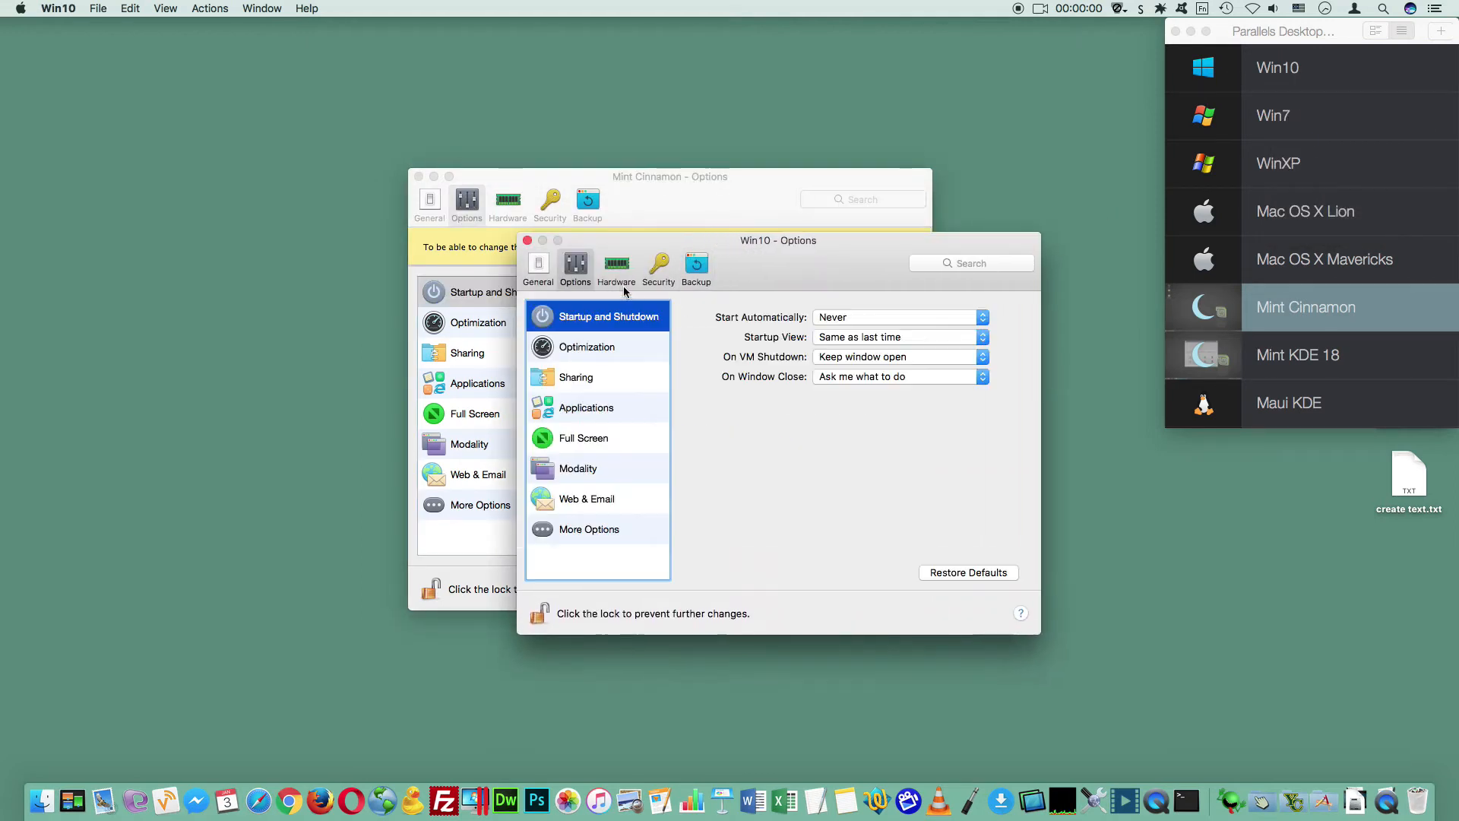
left_click(874, 377)
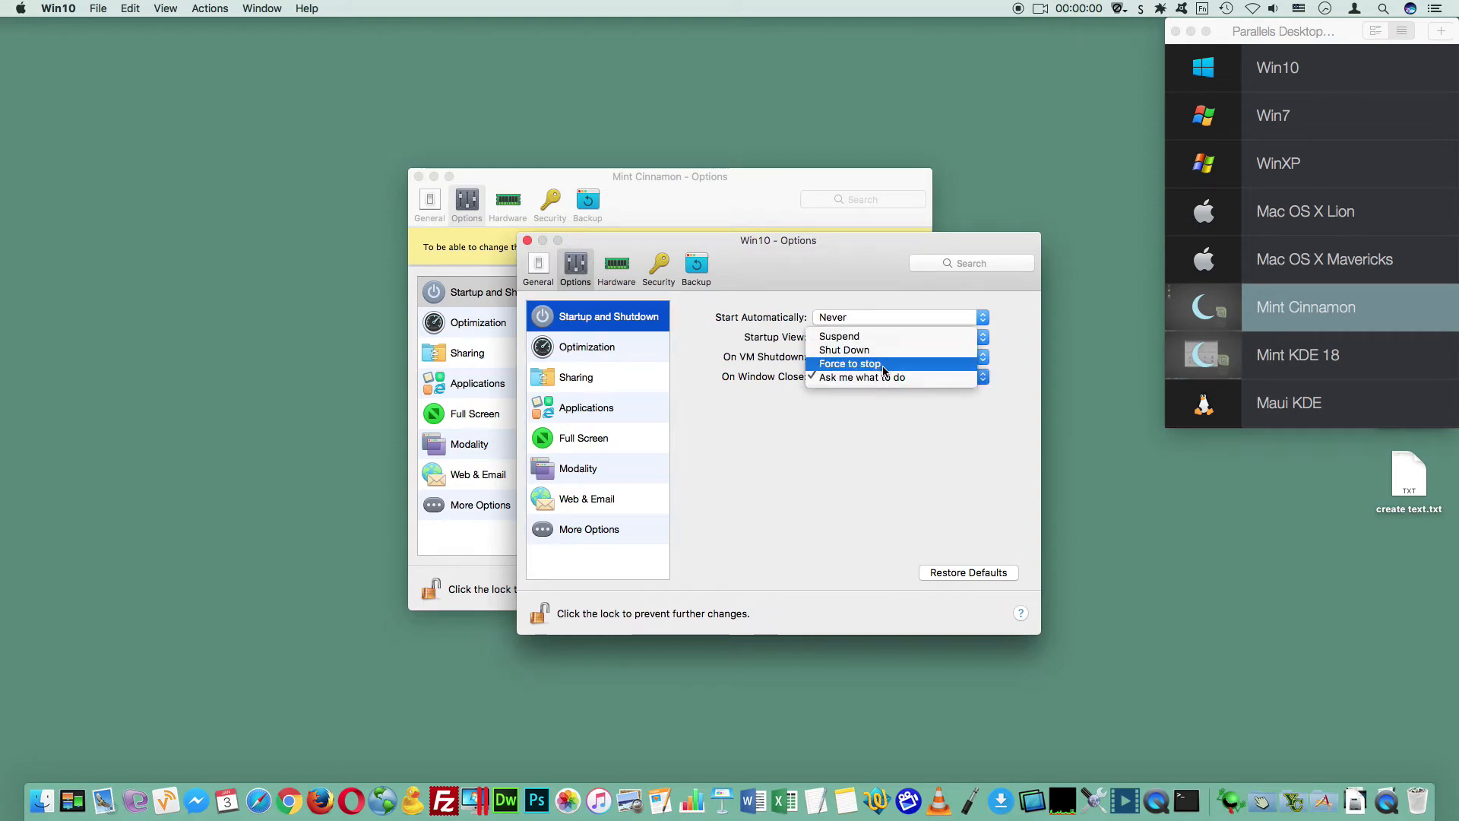
left_click(716, 392)
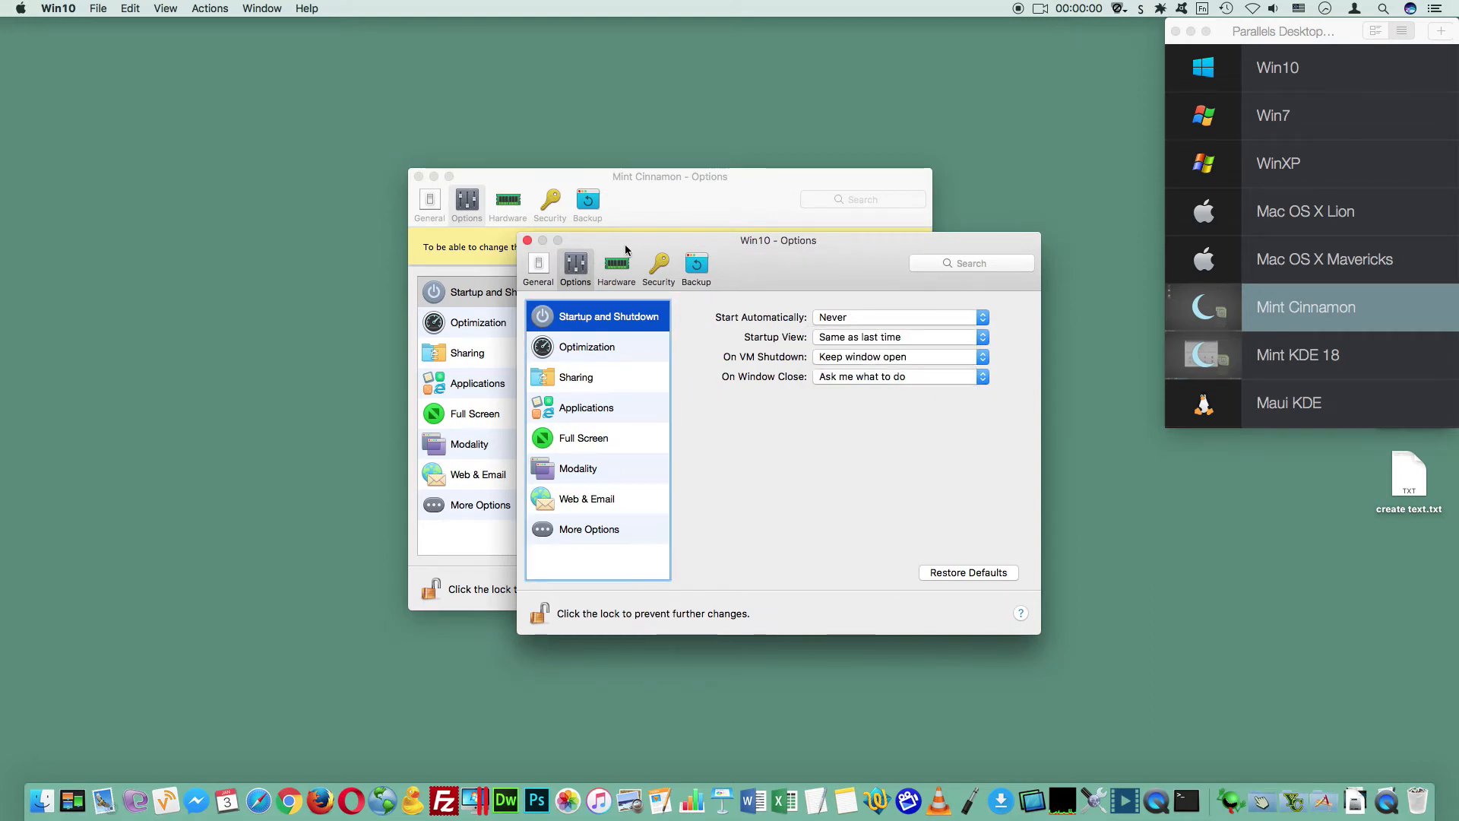
left_click(527, 241)
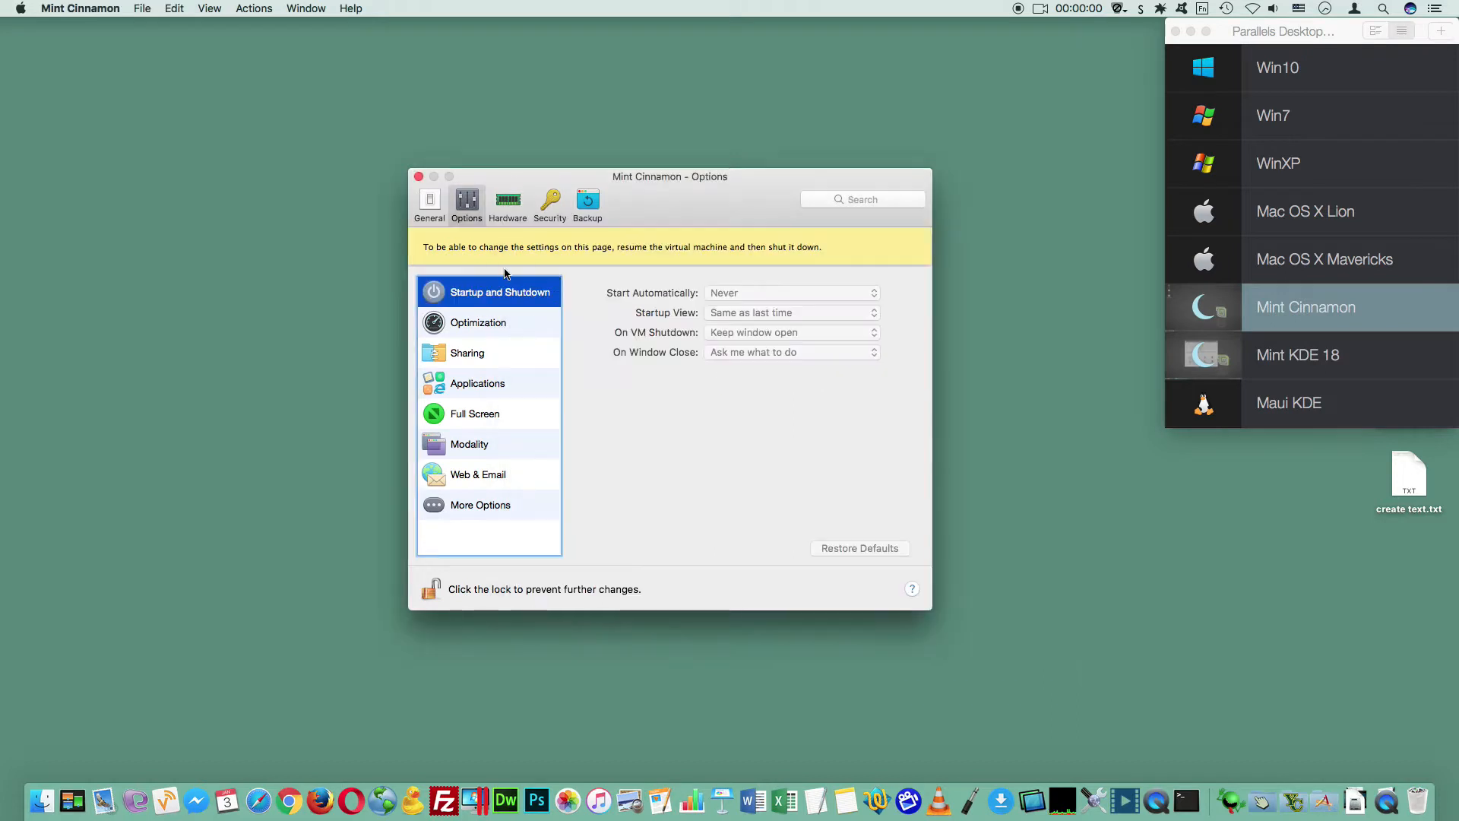
Step: Review Mint Cinnamon's Optimization, Sharing, Applications, Full Screen, Modality, Web & Email and More Options settings
left_click(488, 325)
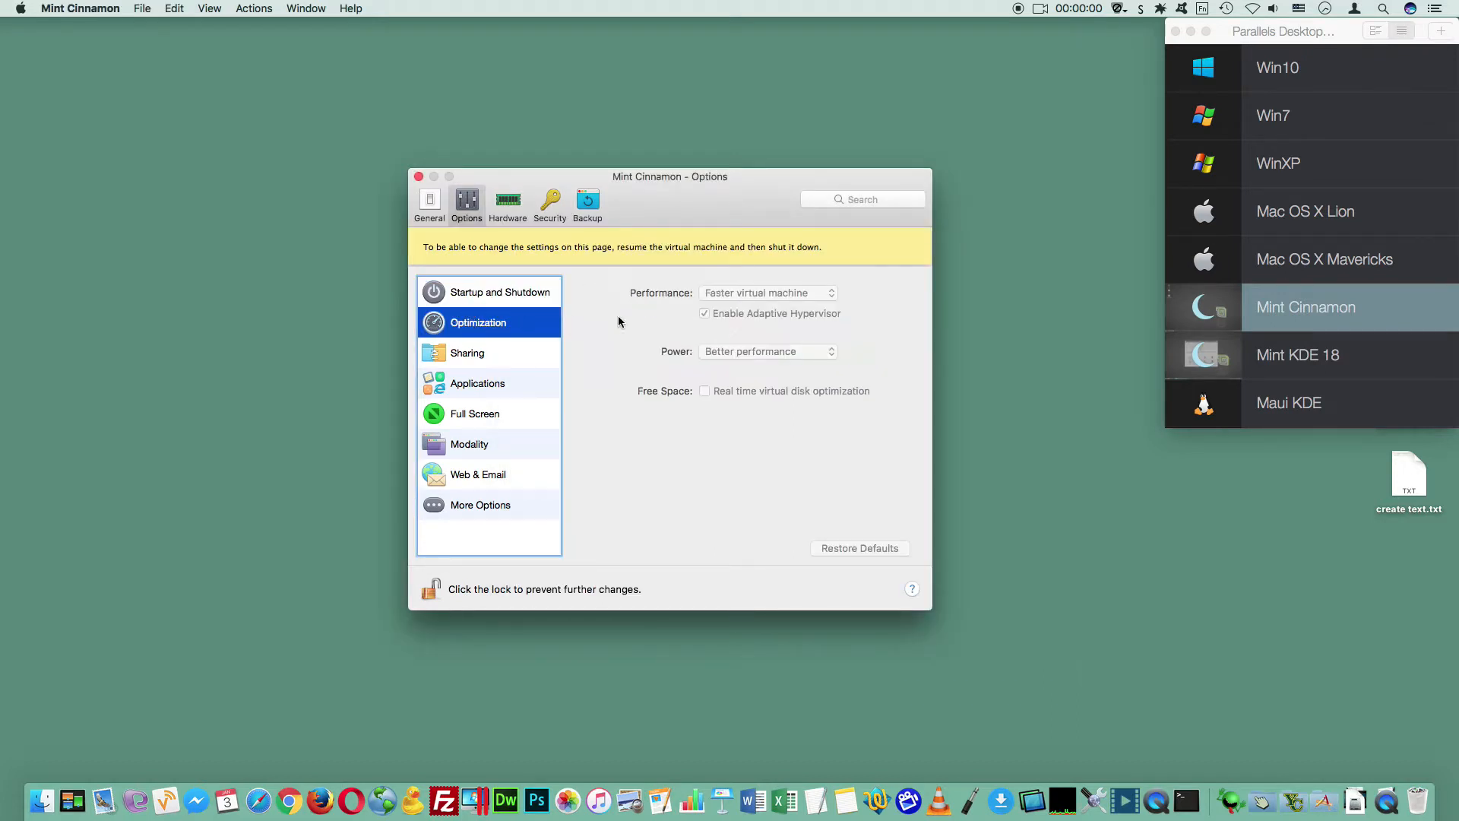
left_click(486, 357)
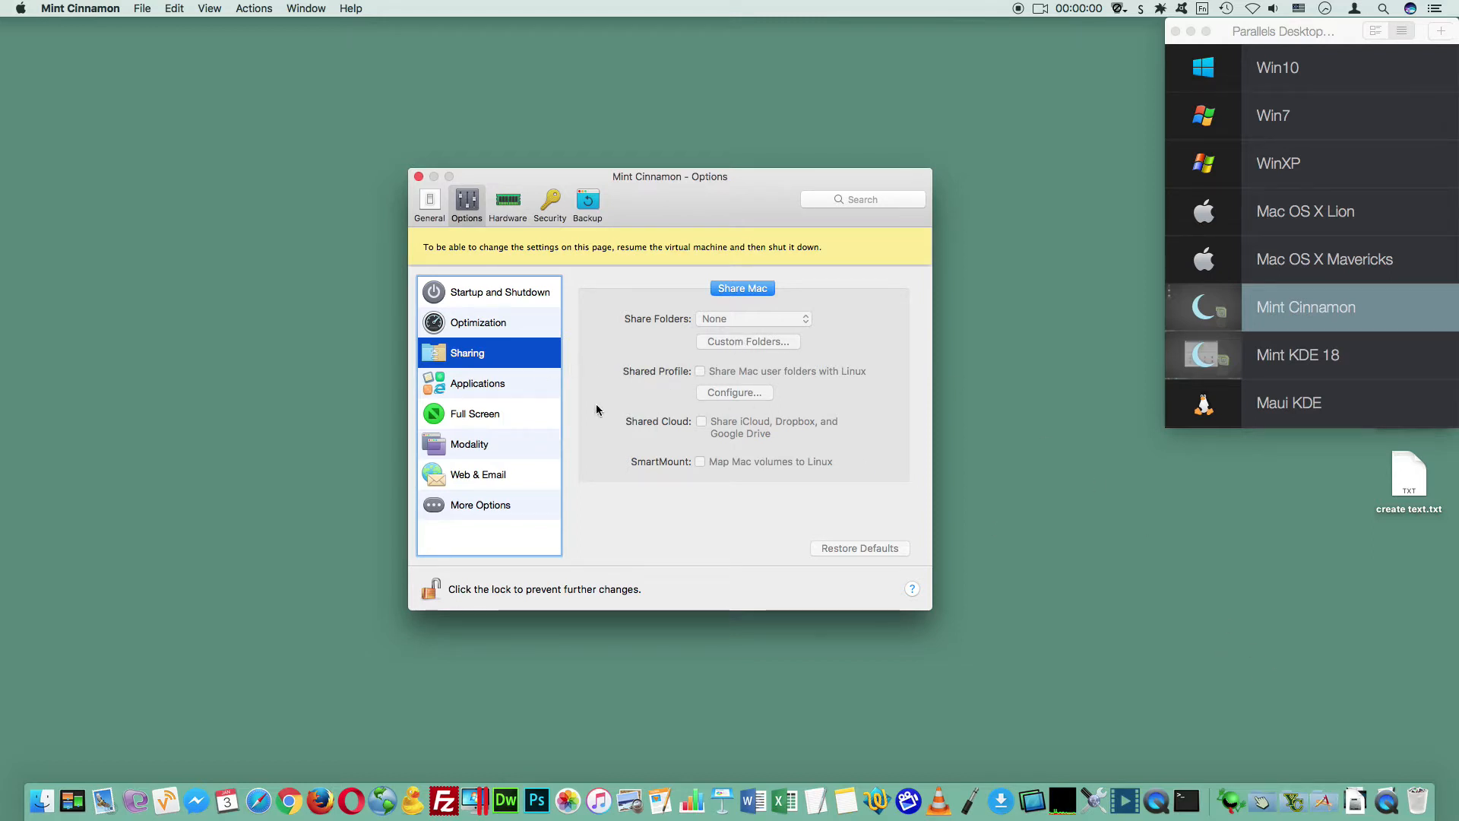
left_click(508, 383)
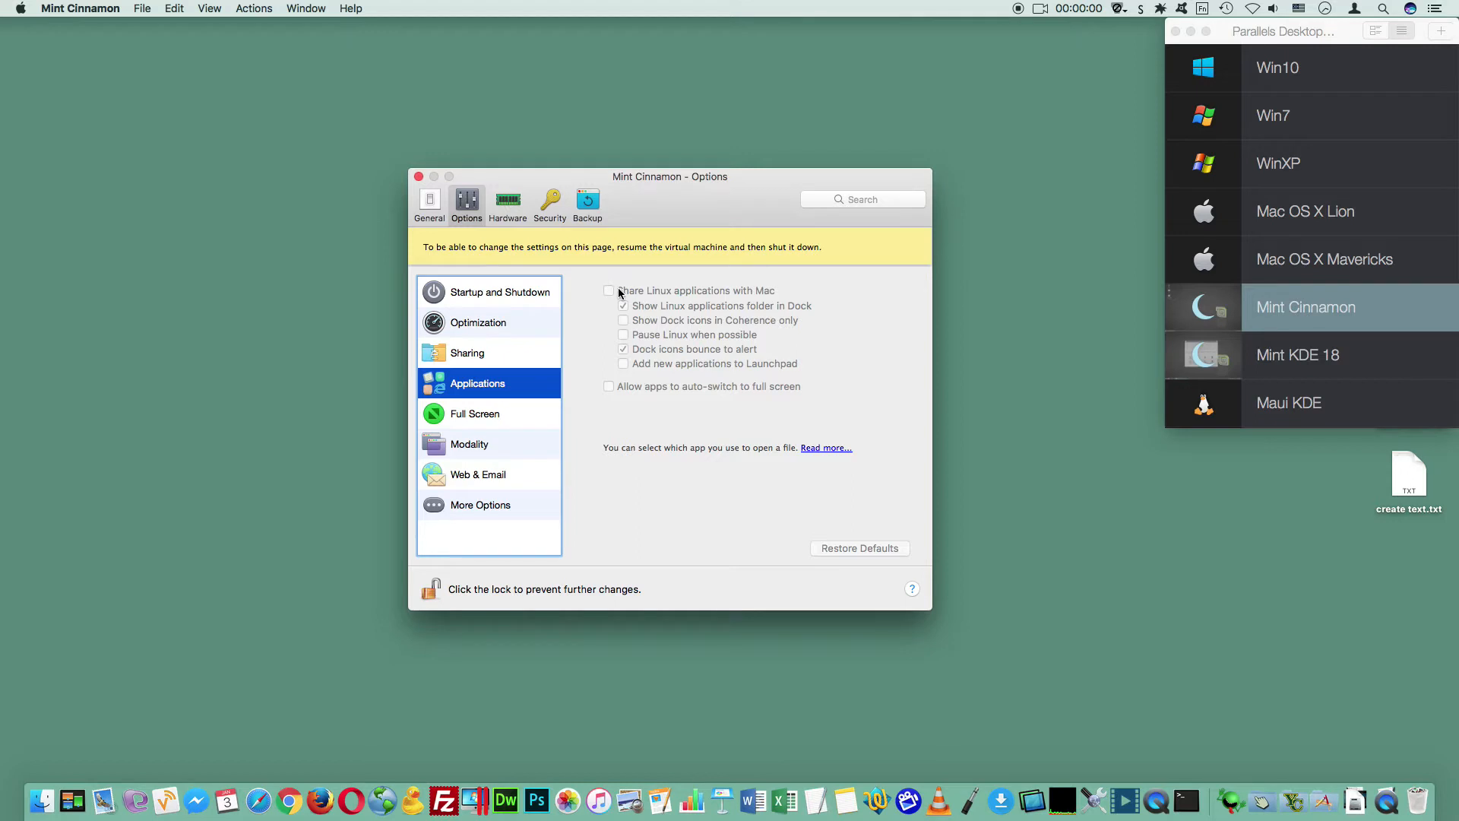
left_click(509, 417)
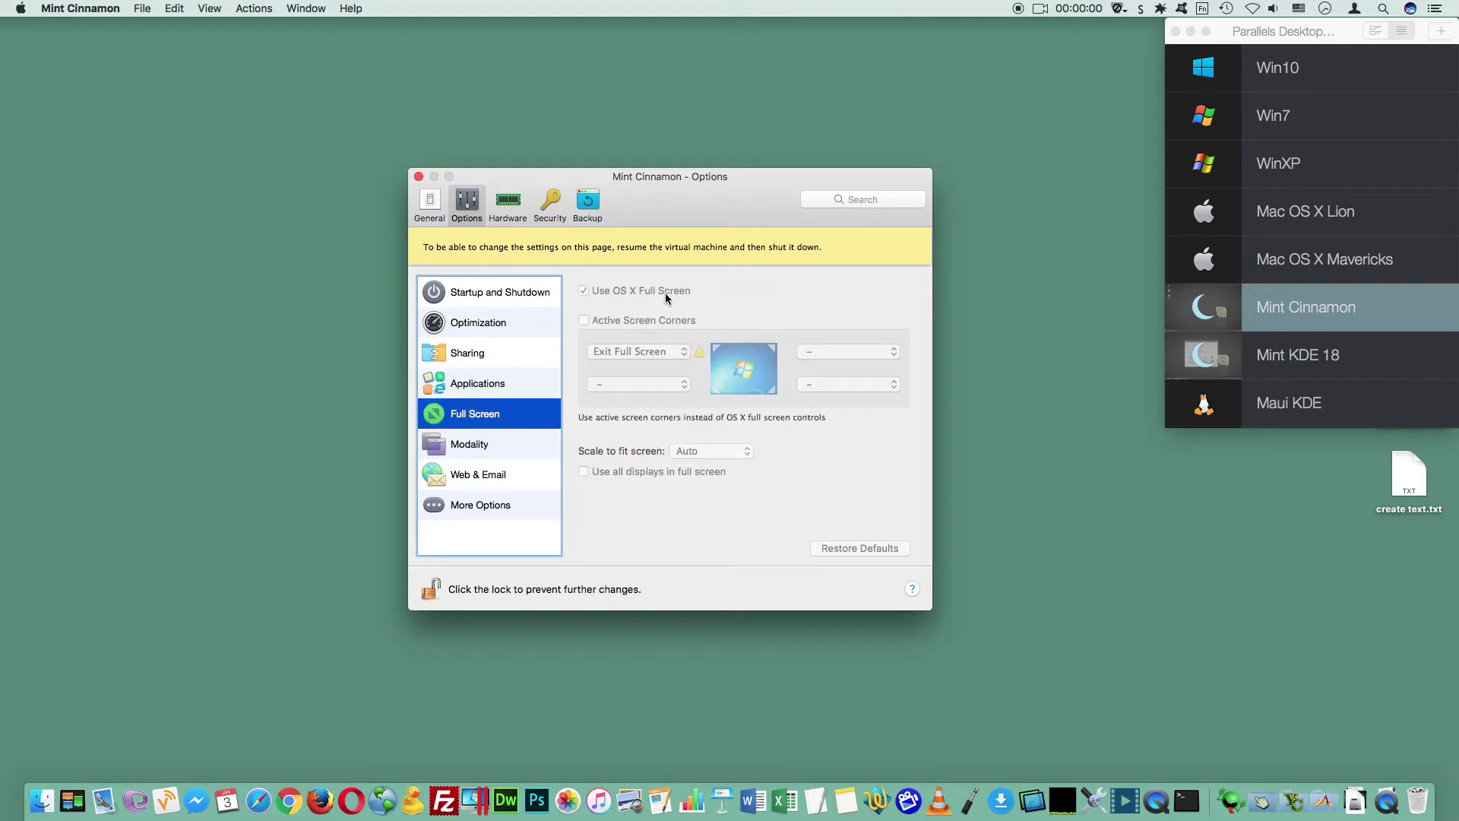
left_click(498, 450)
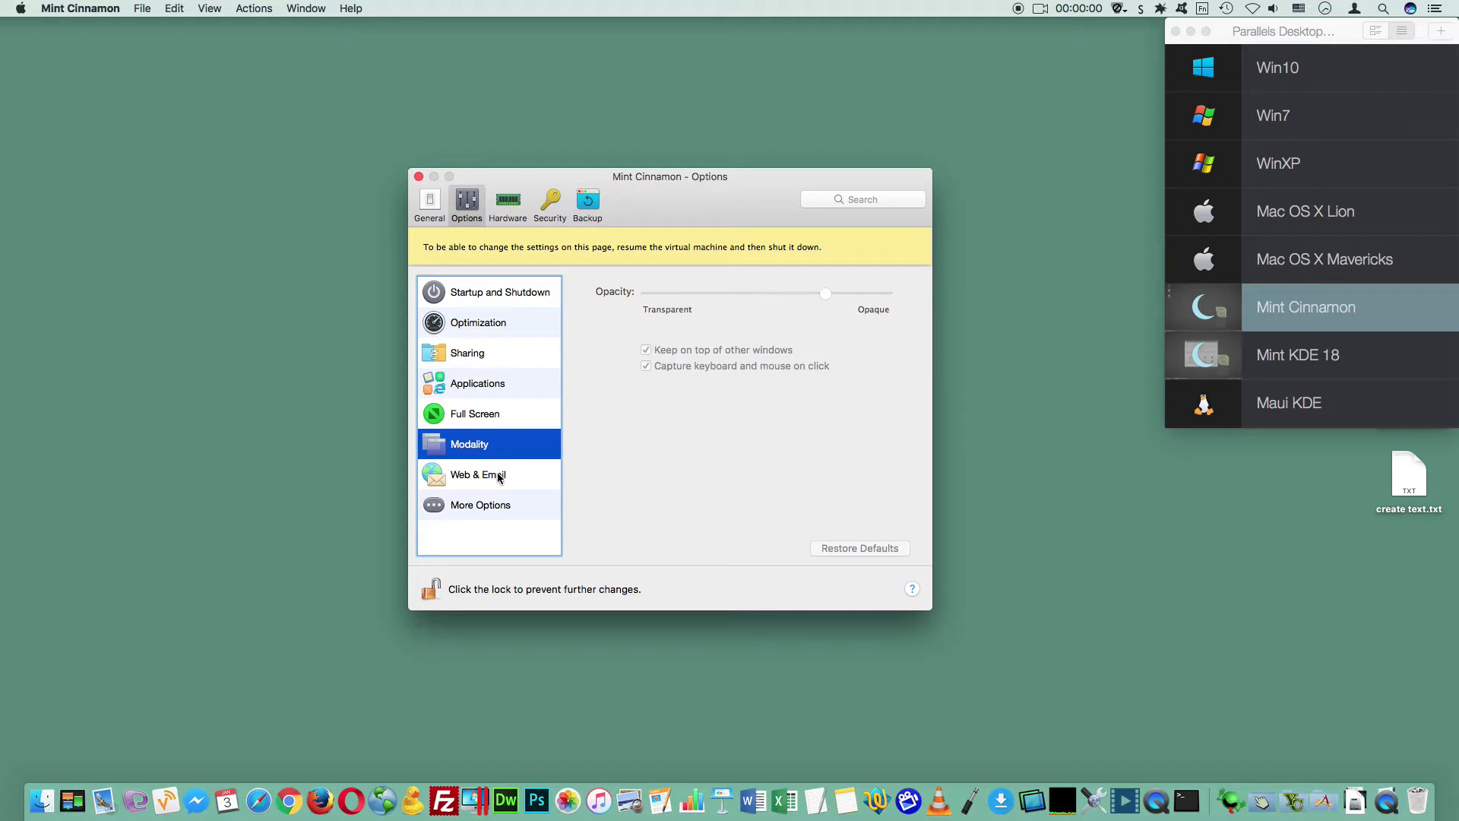
left_click(499, 477)
left_click(500, 505)
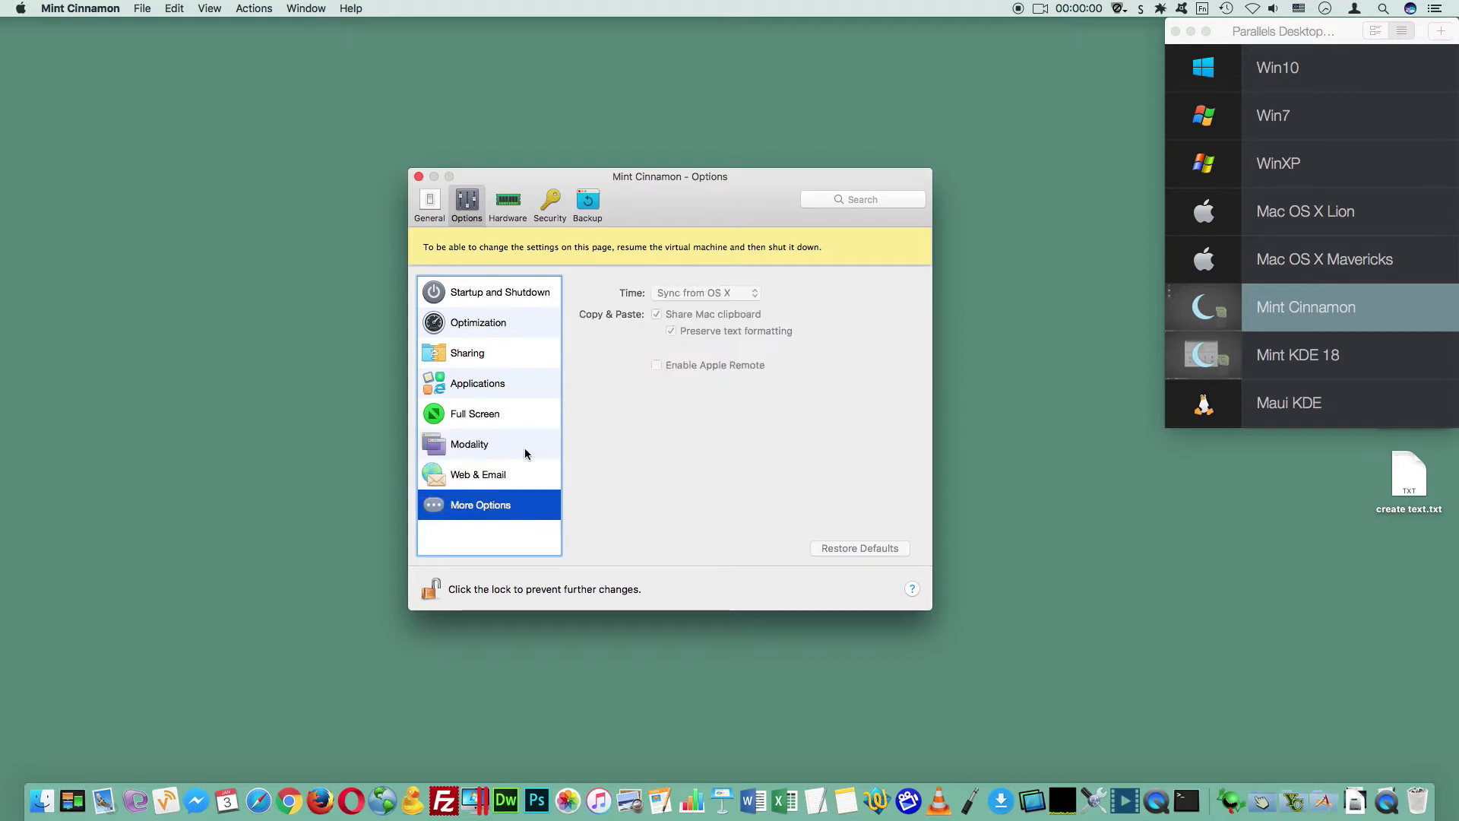
Step: Review Mint Cinnamon's Graphics and Mouse & Keyboard hardware settings and its Security settings, and close the configuration
left_click(507, 203)
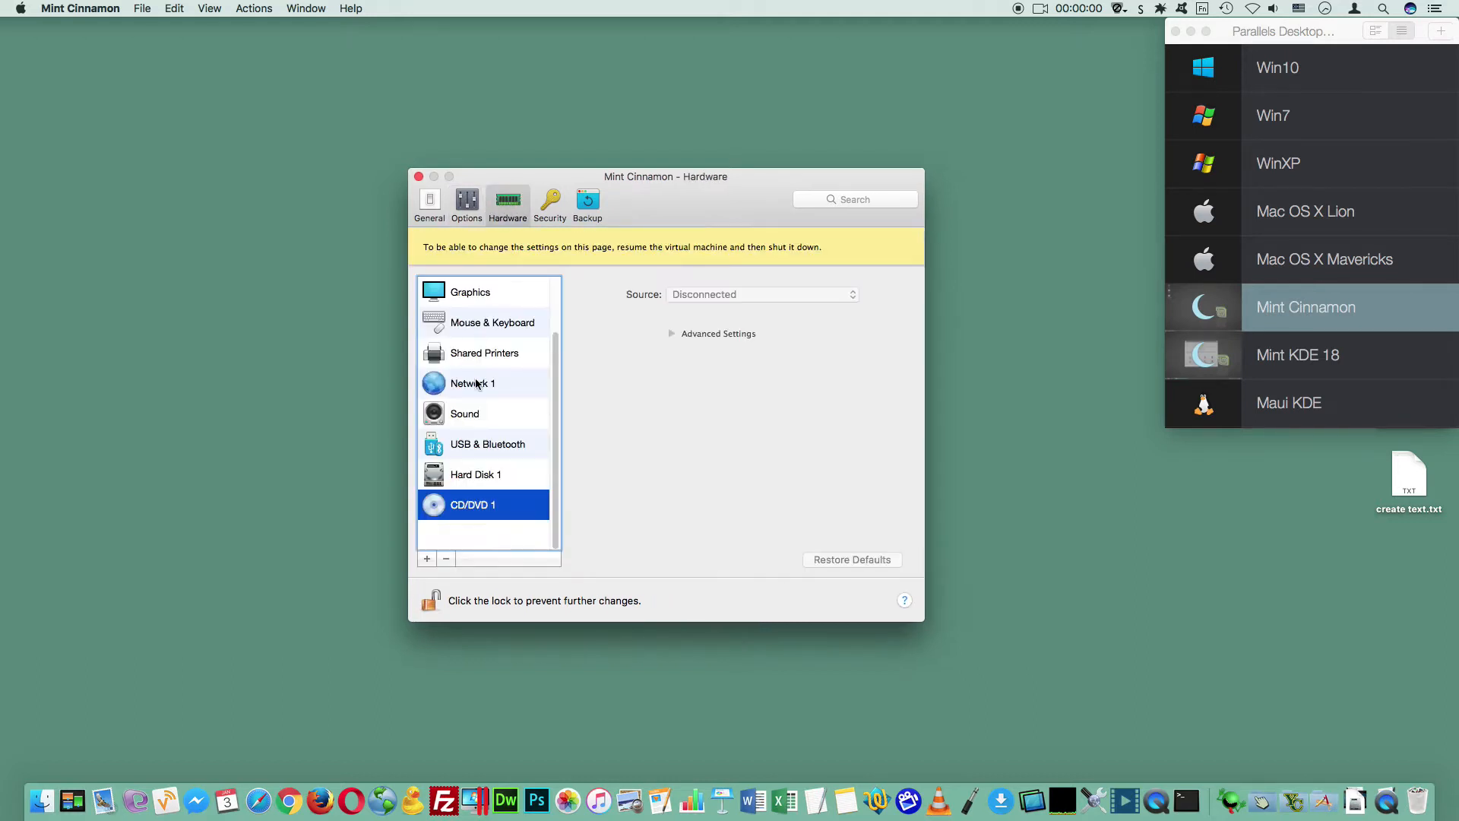
left_click(501, 296)
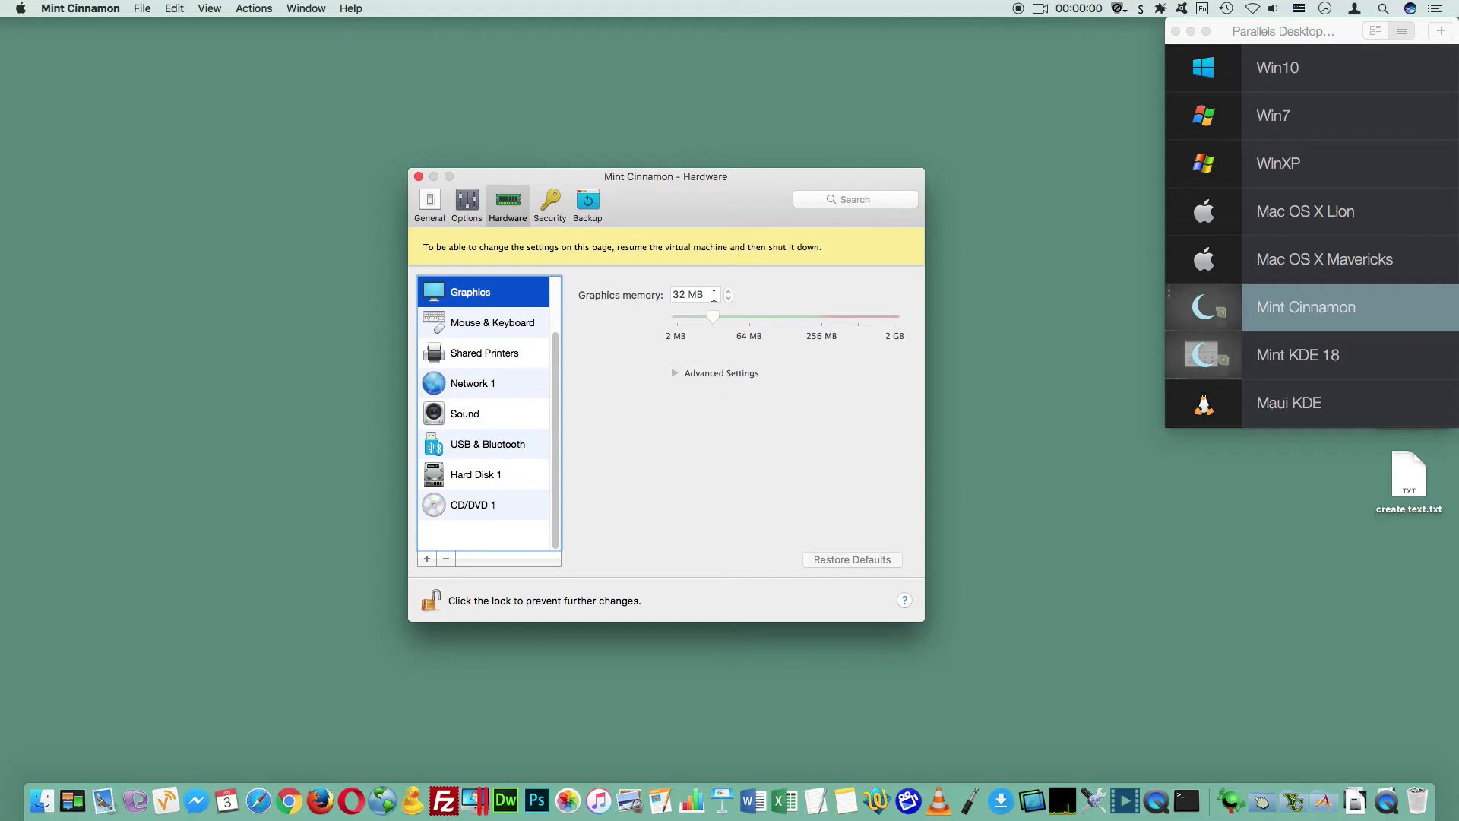
left_click(508, 325)
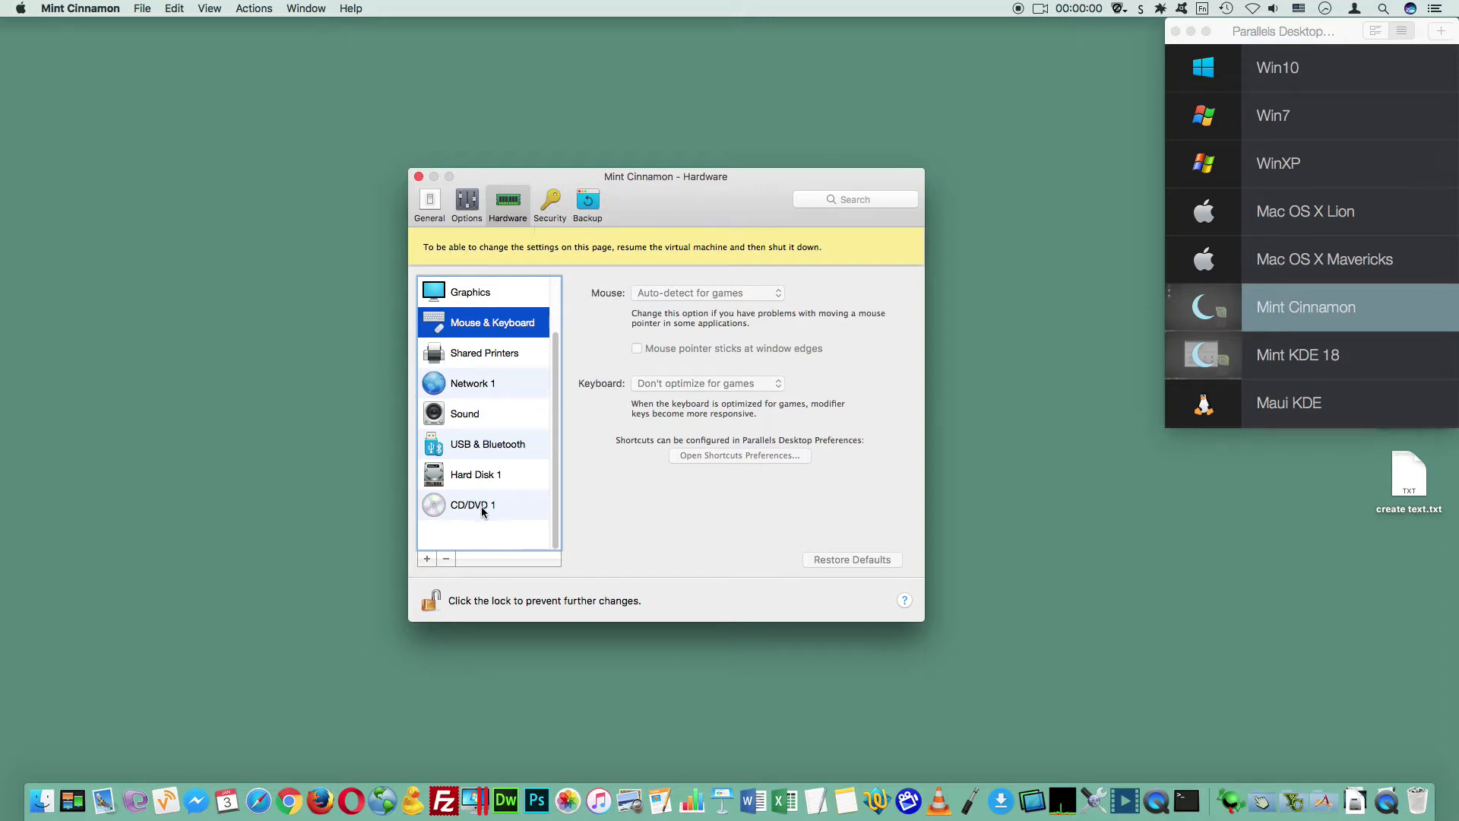
left_click(548, 203)
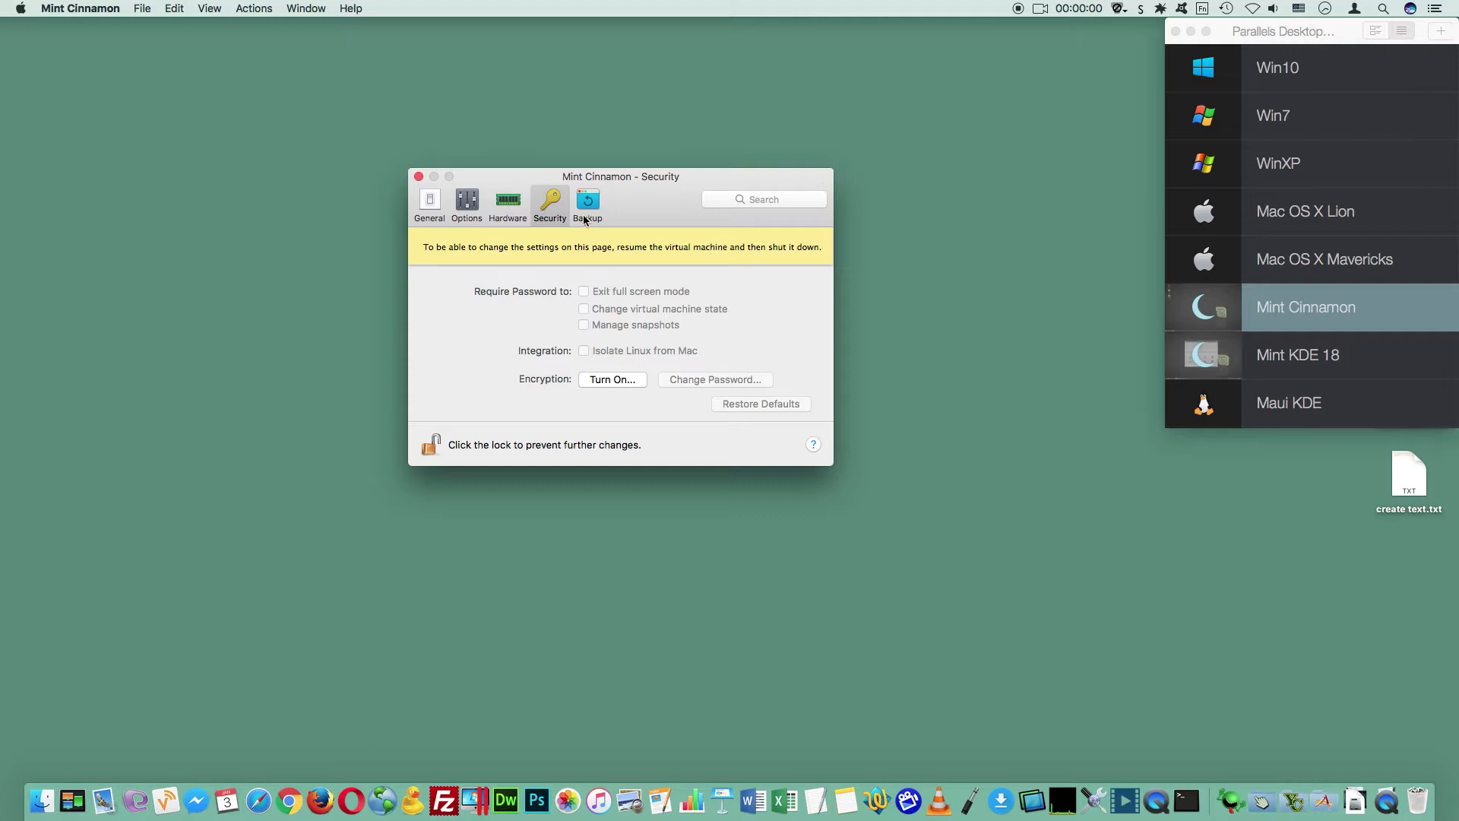
left_click(419, 176)
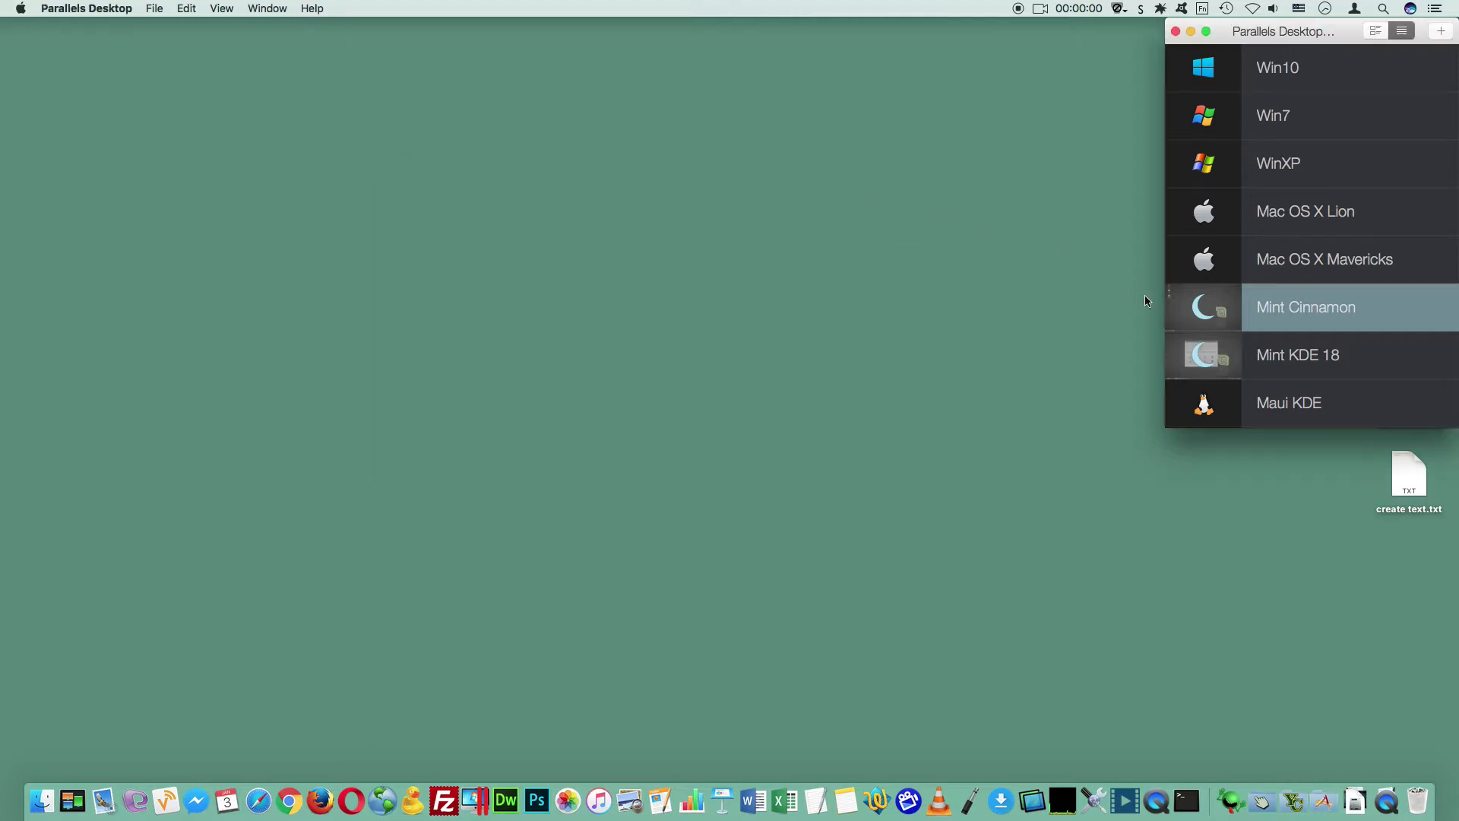
Step: Resume the Mint Cinnamon virtual machine, and shrink and reposition its window on the desktop
left_click(1215, 312)
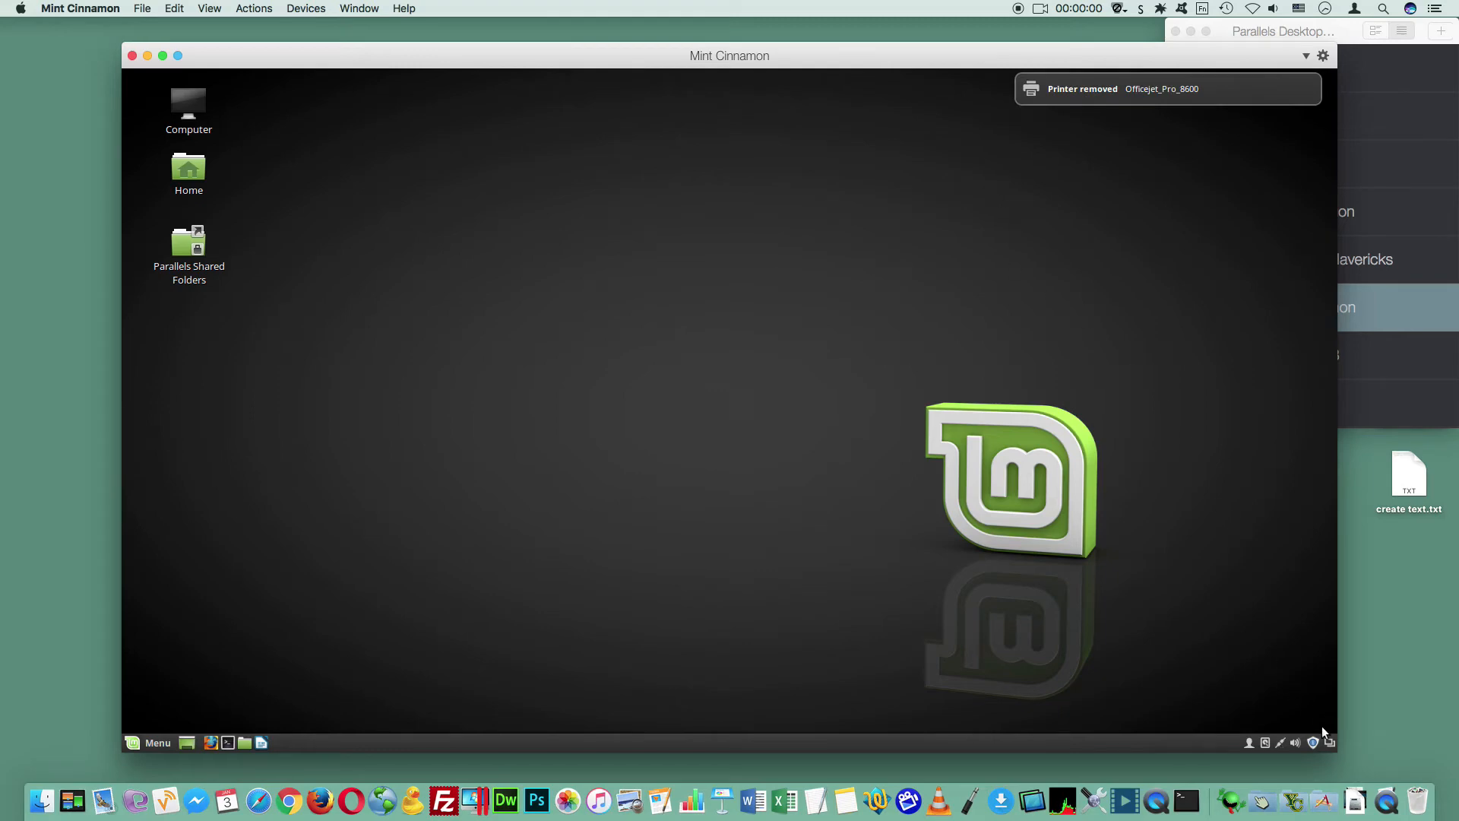
left_click_drag(1321, 726, 1077, 627)
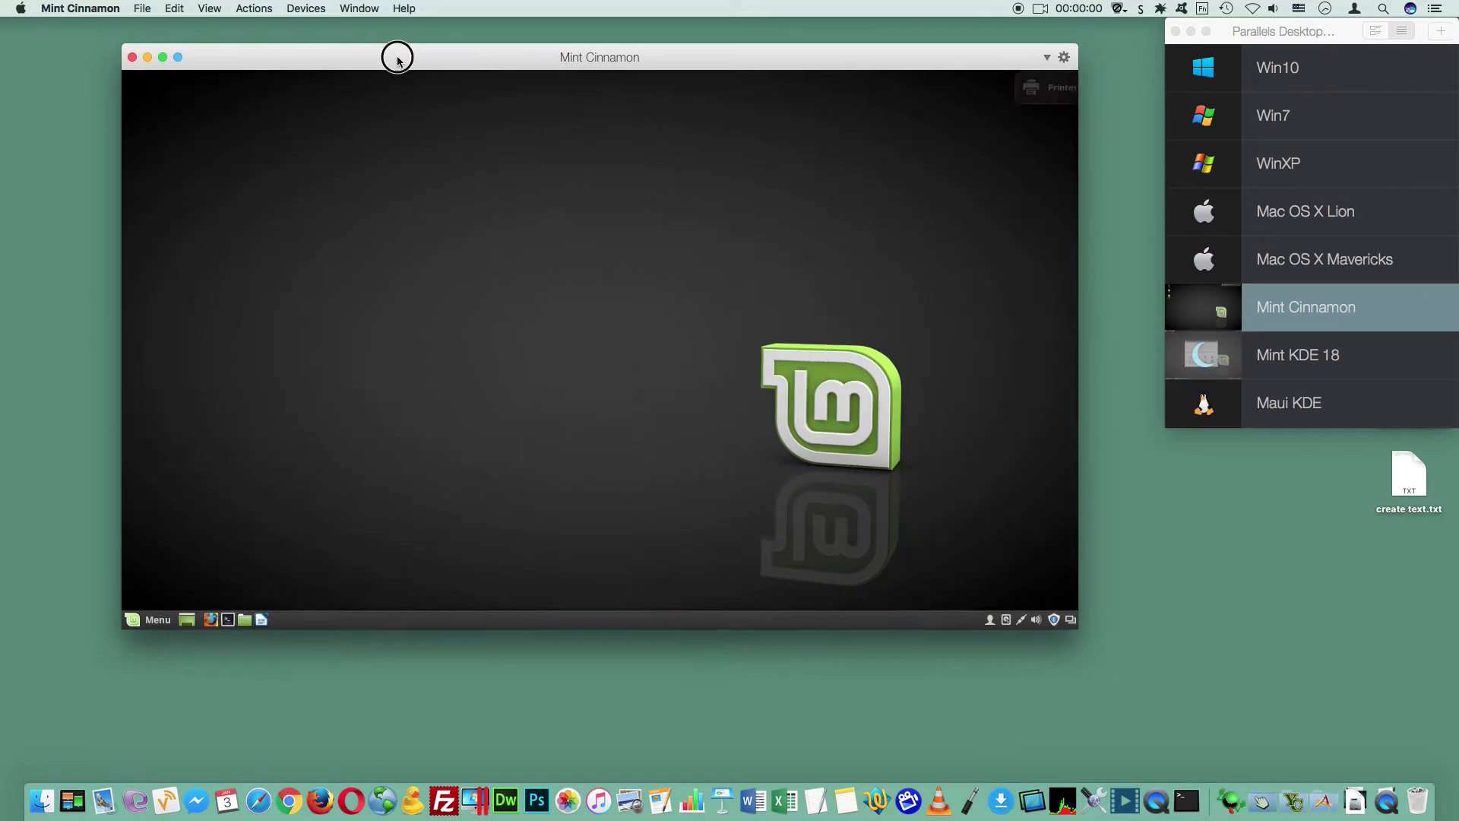
left_click_drag(395, 52, 449, 130)
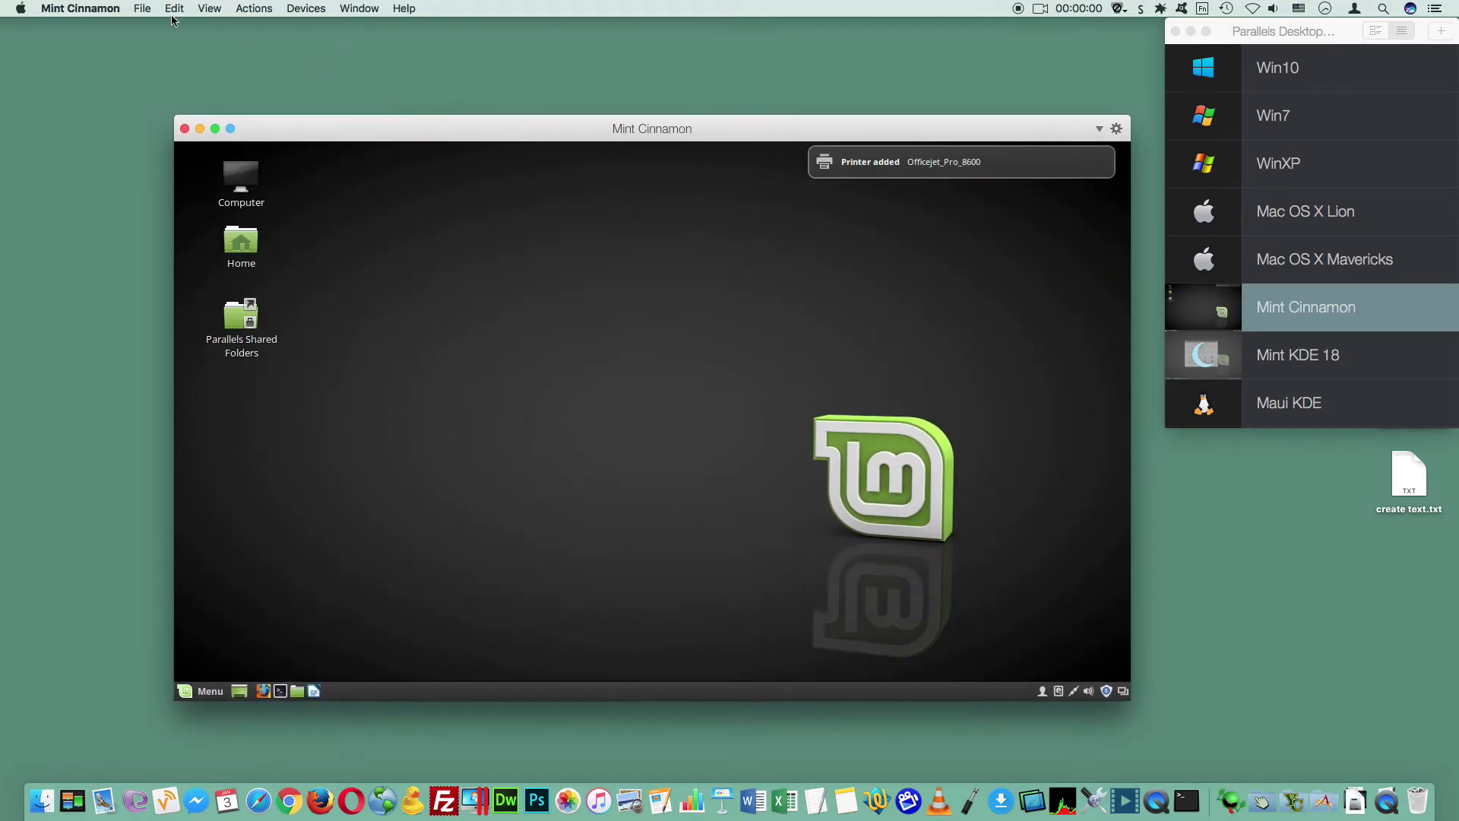
Step: Resize and centre the Mint Cinnamon window with the 1600 x 900 Centered service
left_click(75, 9)
mouse_move(104, 89)
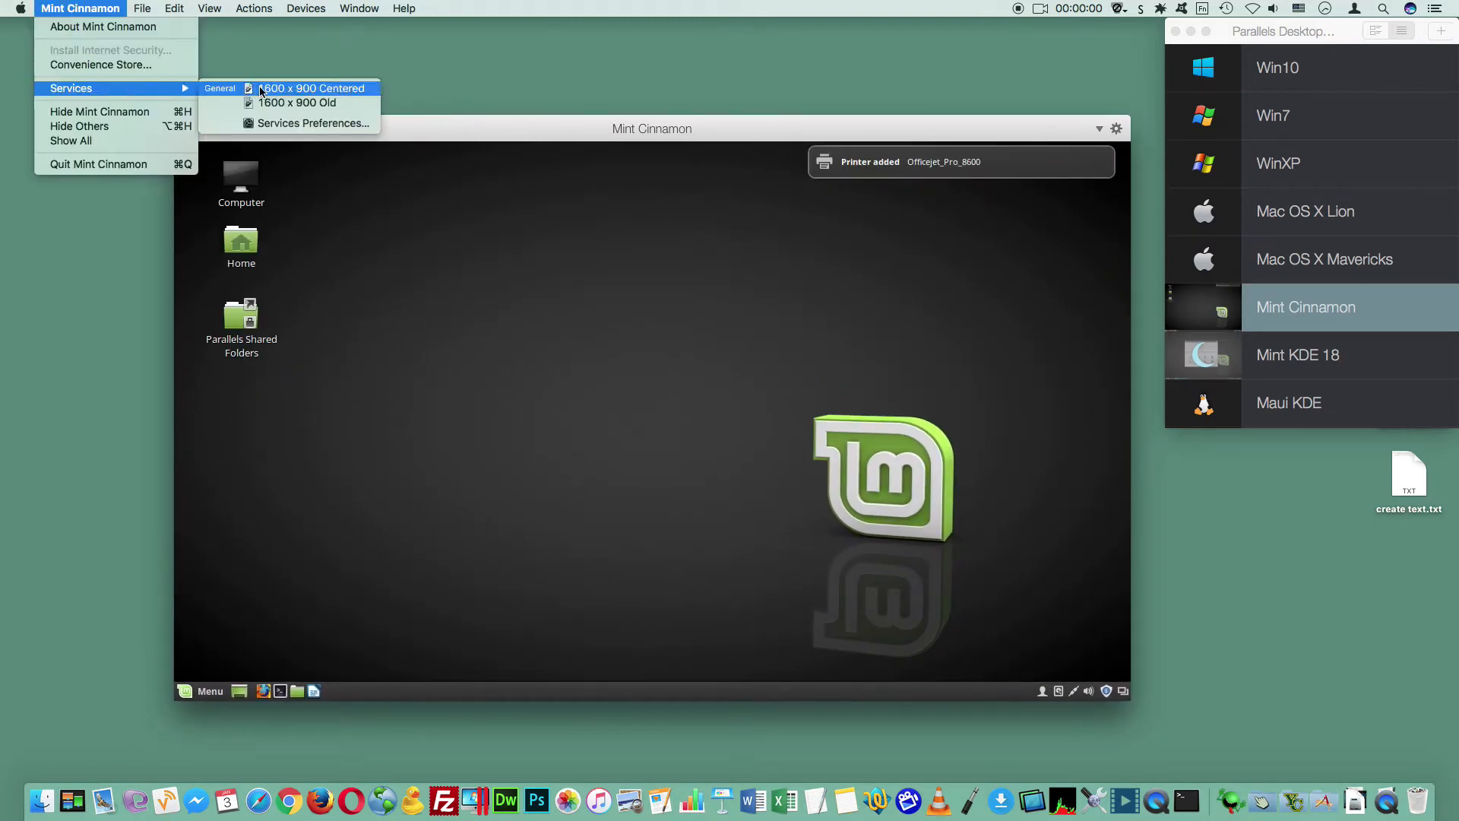
left_click(335, 92)
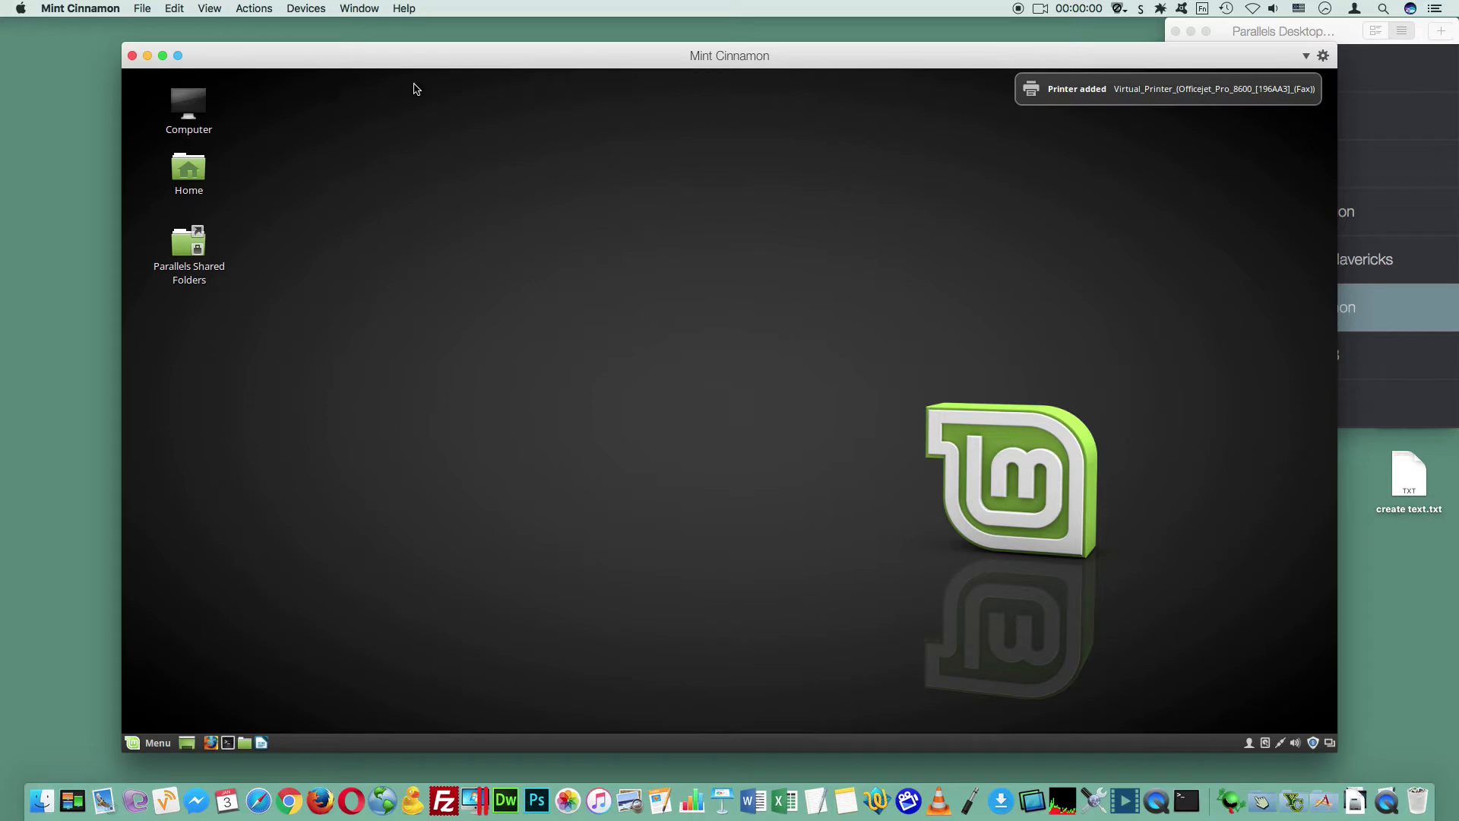
Step: View the general saved window states available in the Breeze utility
left_click(1161, 9)
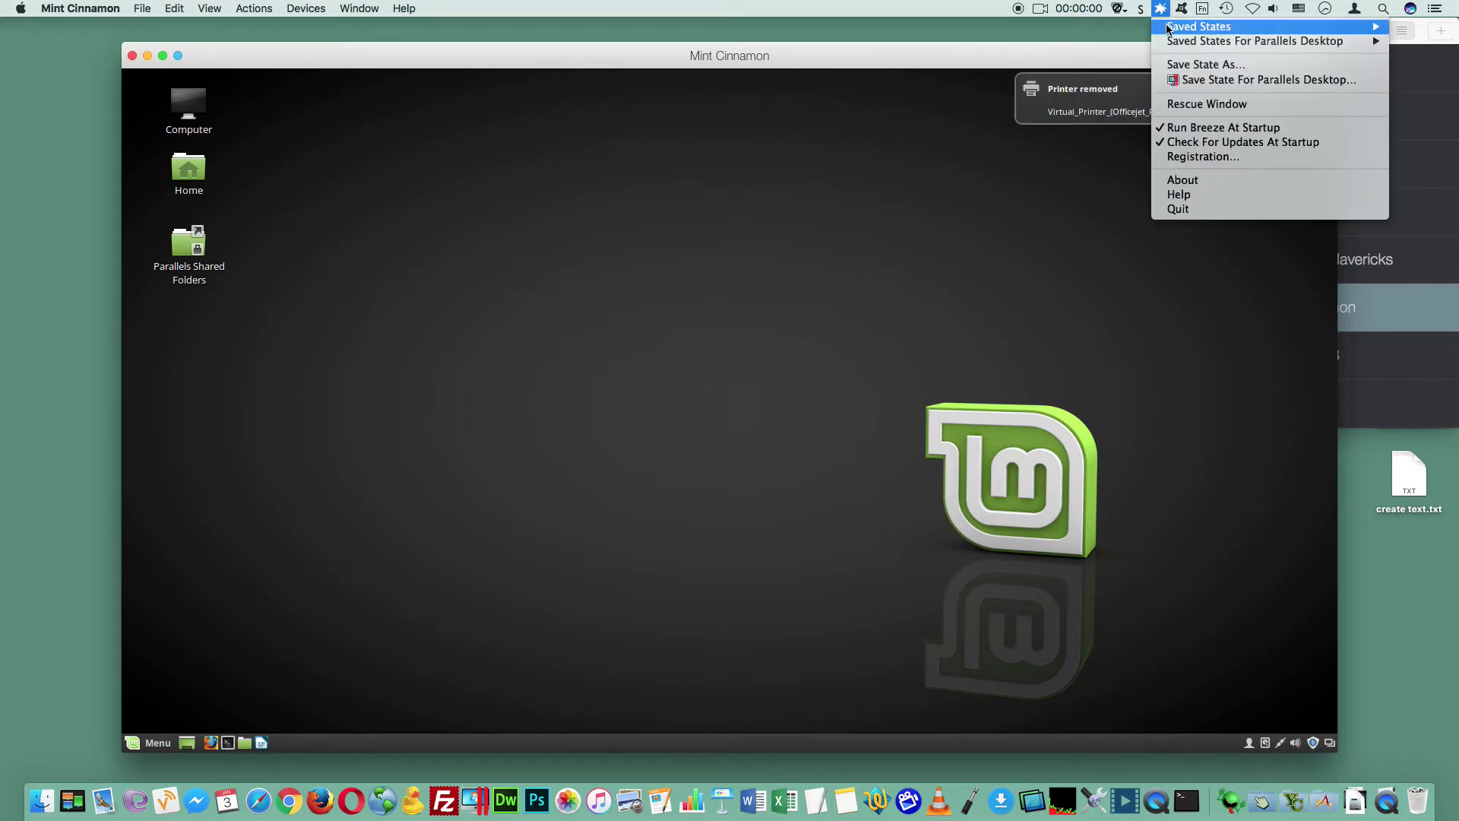
mouse_move(1169, 30)
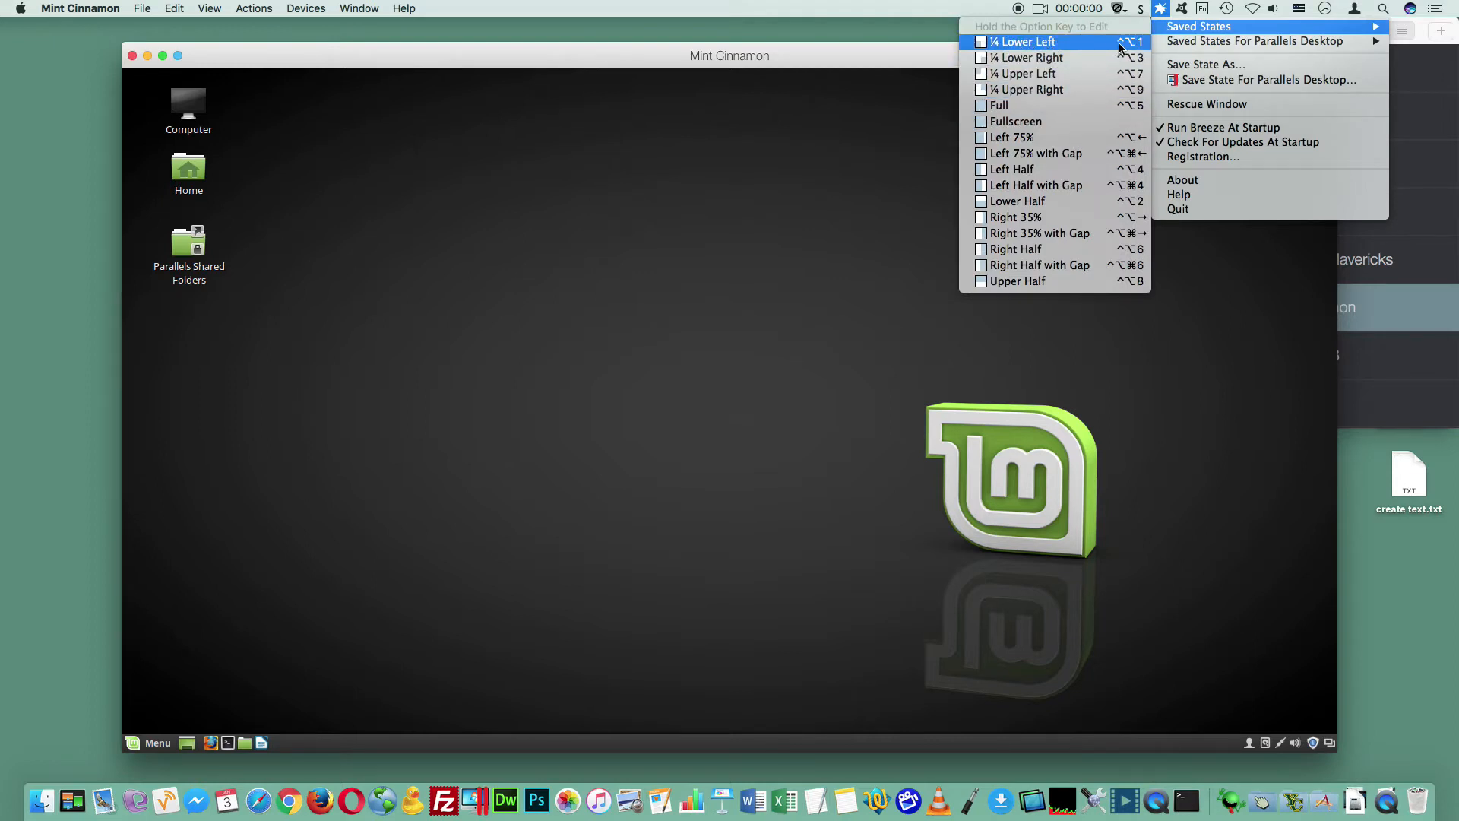
left_click(886, 61)
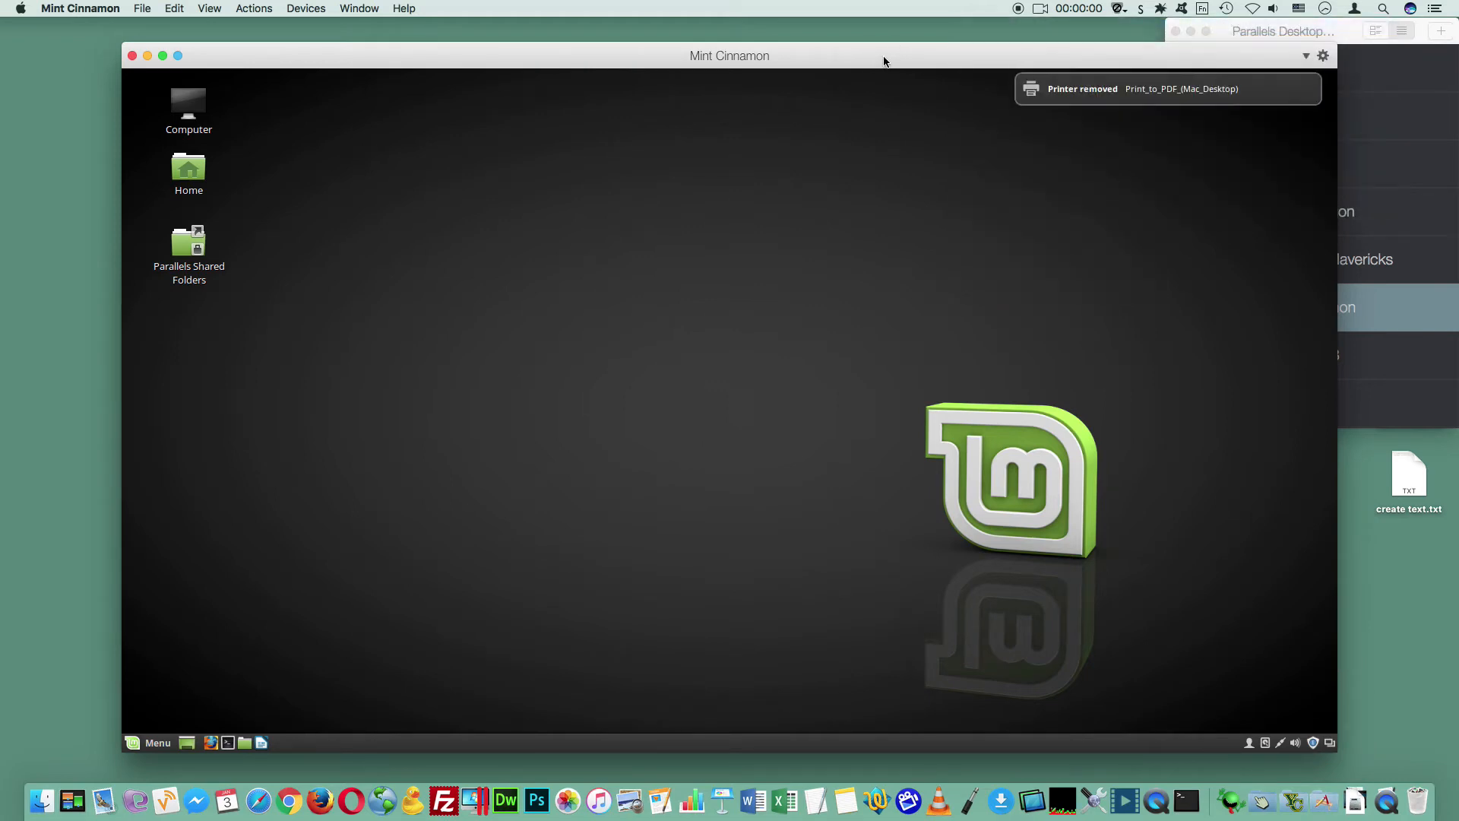
Step: Cycle the Mint Cinnamon window through saved layouts, including upper half and lower-left quarter, and restore the centred 1600 x 900 layout
key("ctrl+super+Left")
key("ctrl+super+Right")
key("alt+super+Up")
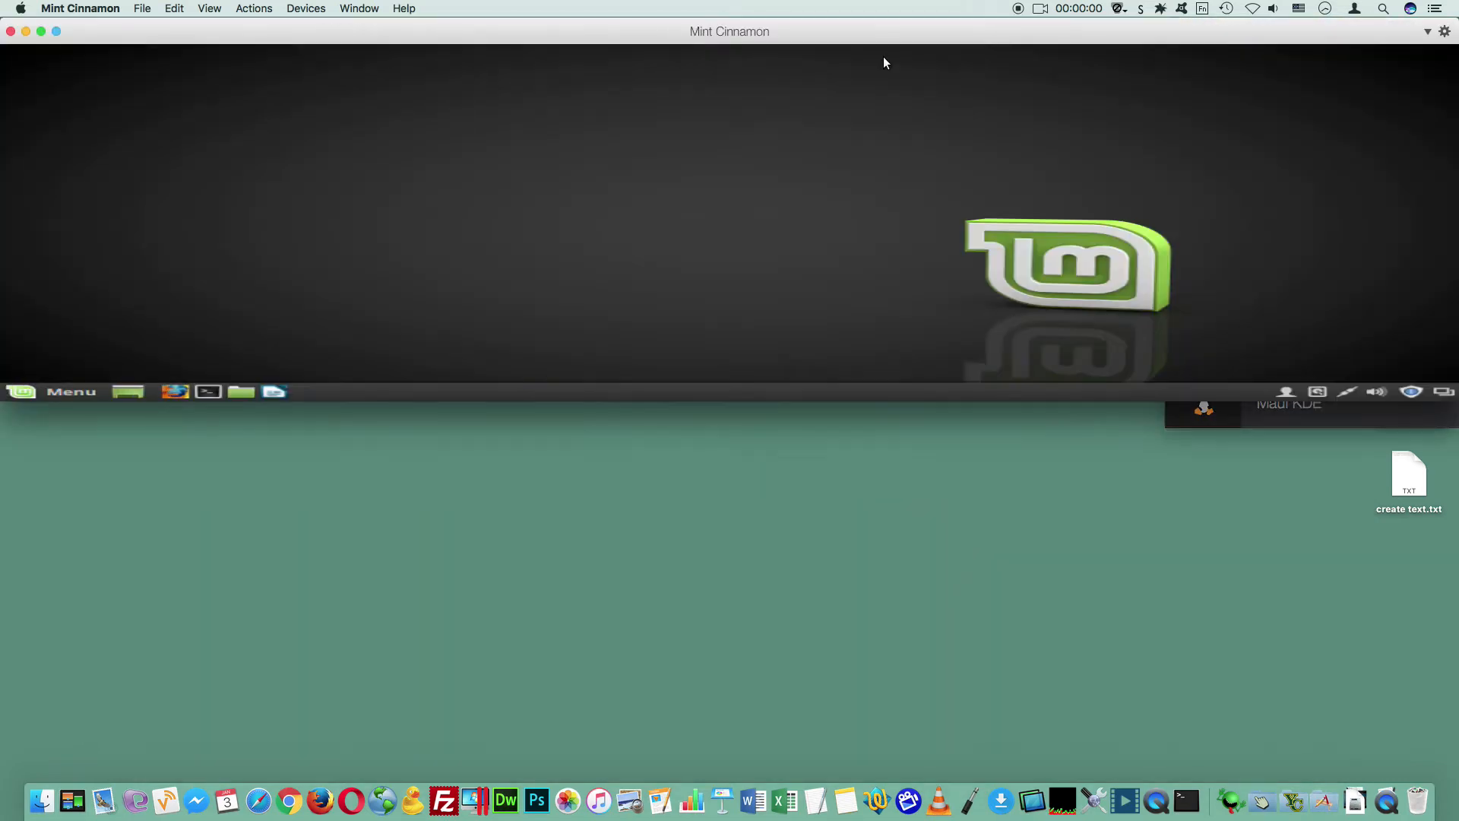
key("ctrl+shift+super+Left")
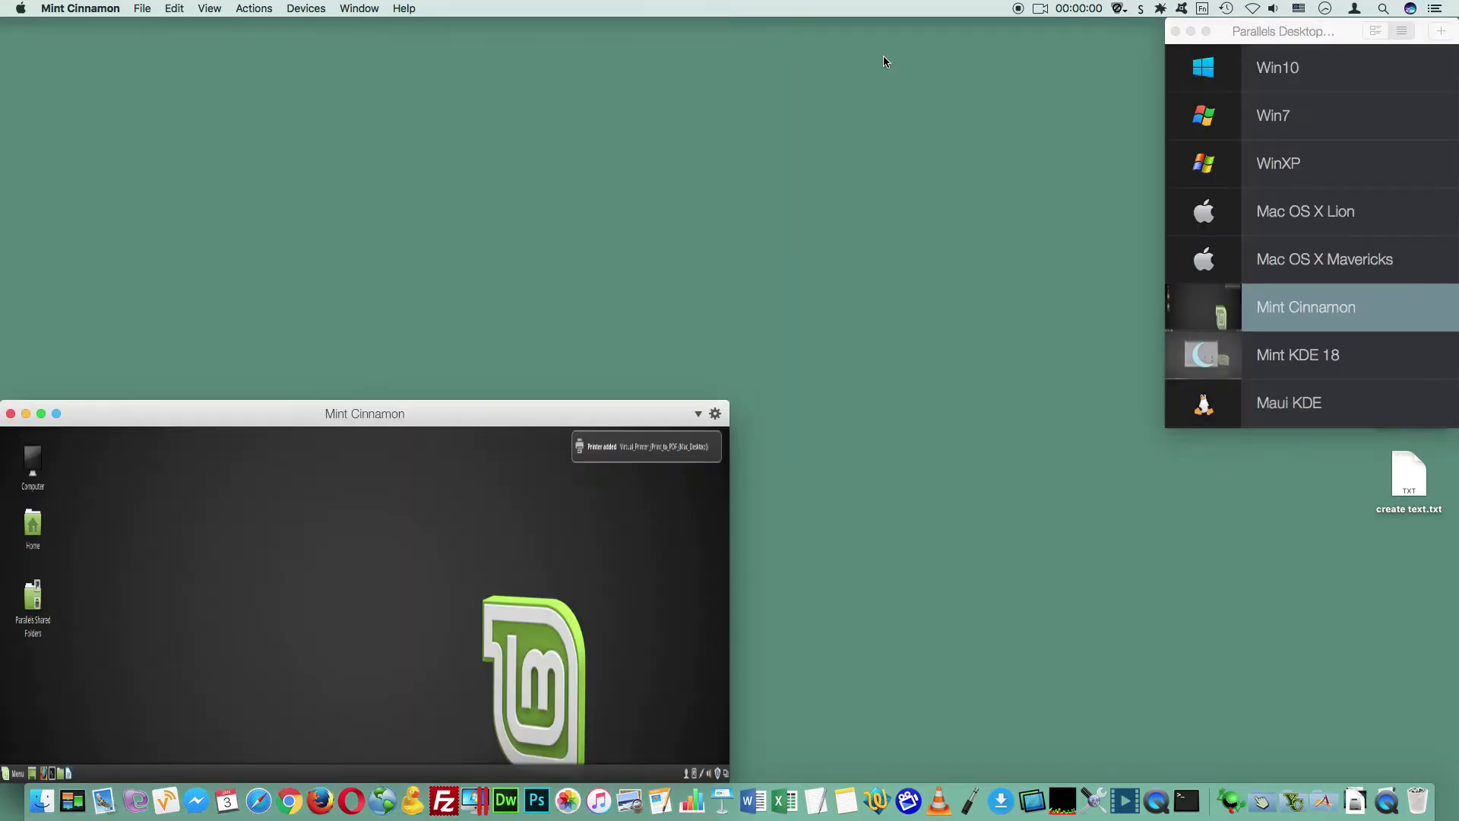
key("alt+super+Down")
key("alt+super+f")
key("alt+super+c")
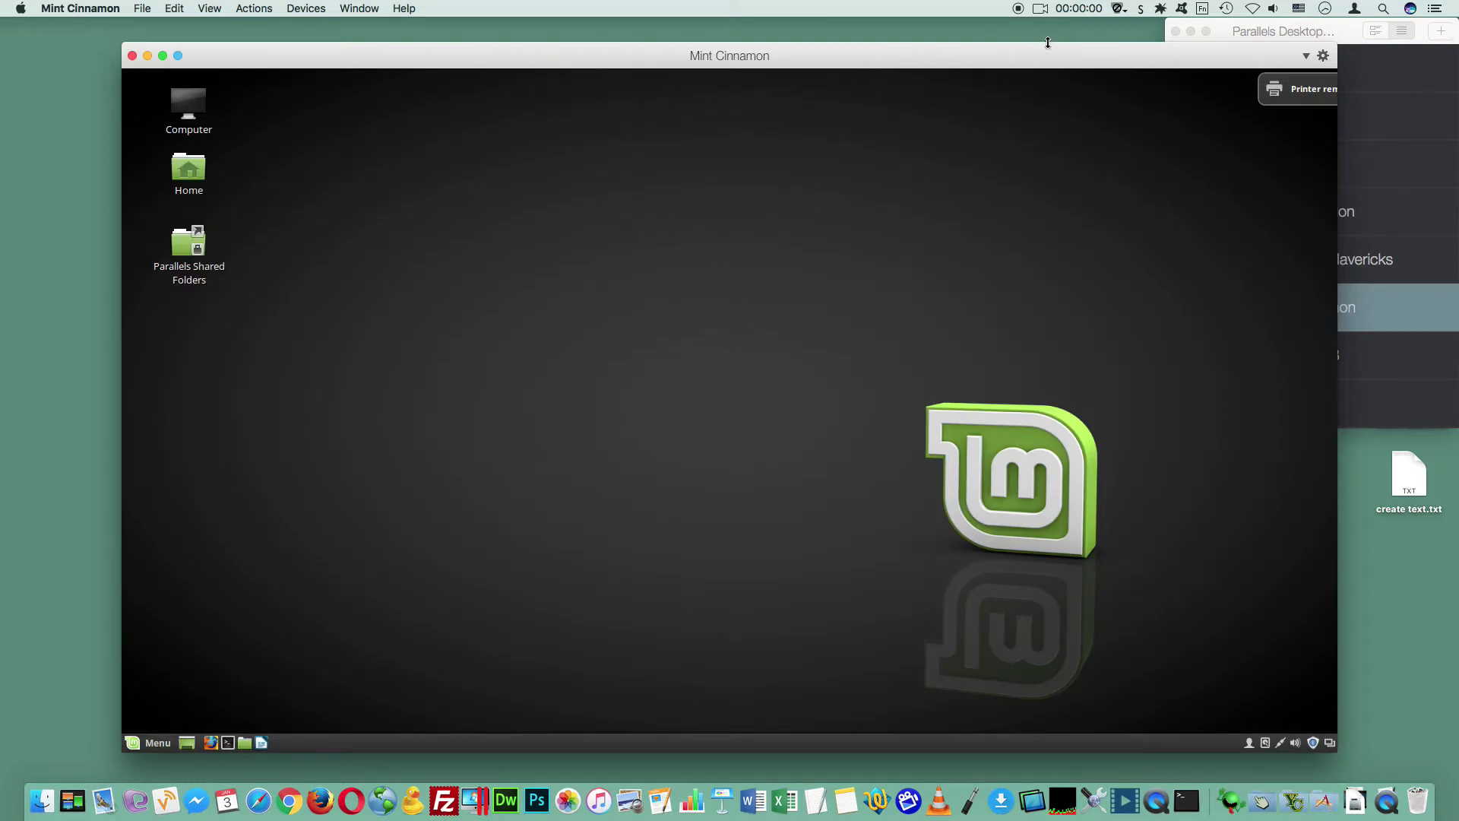
Step: Check Breeze's saved window states for Parallels Desktop alongside the general saved states
left_click(1161, 9)
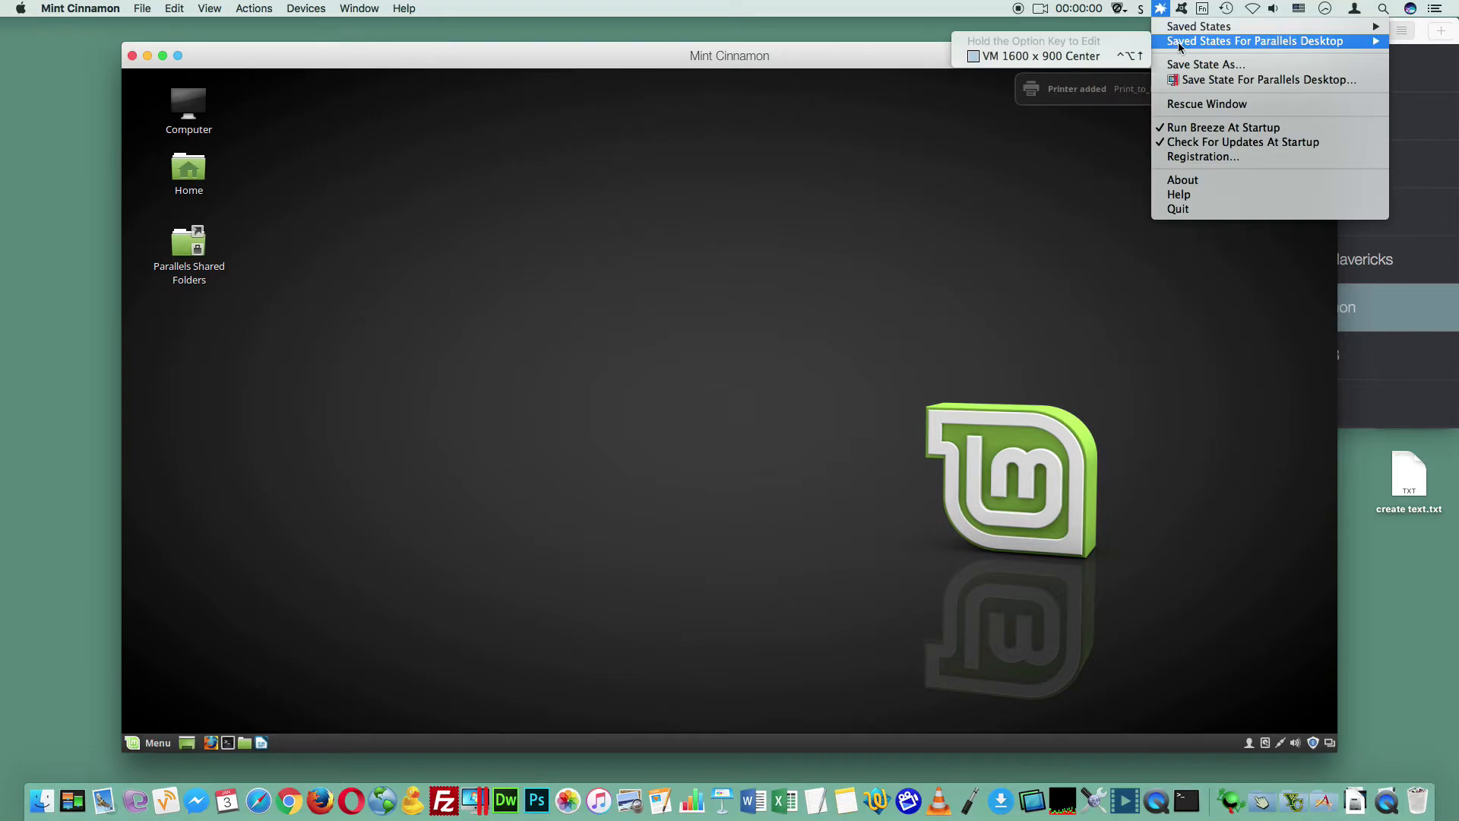
mouse_move(1179, 34)
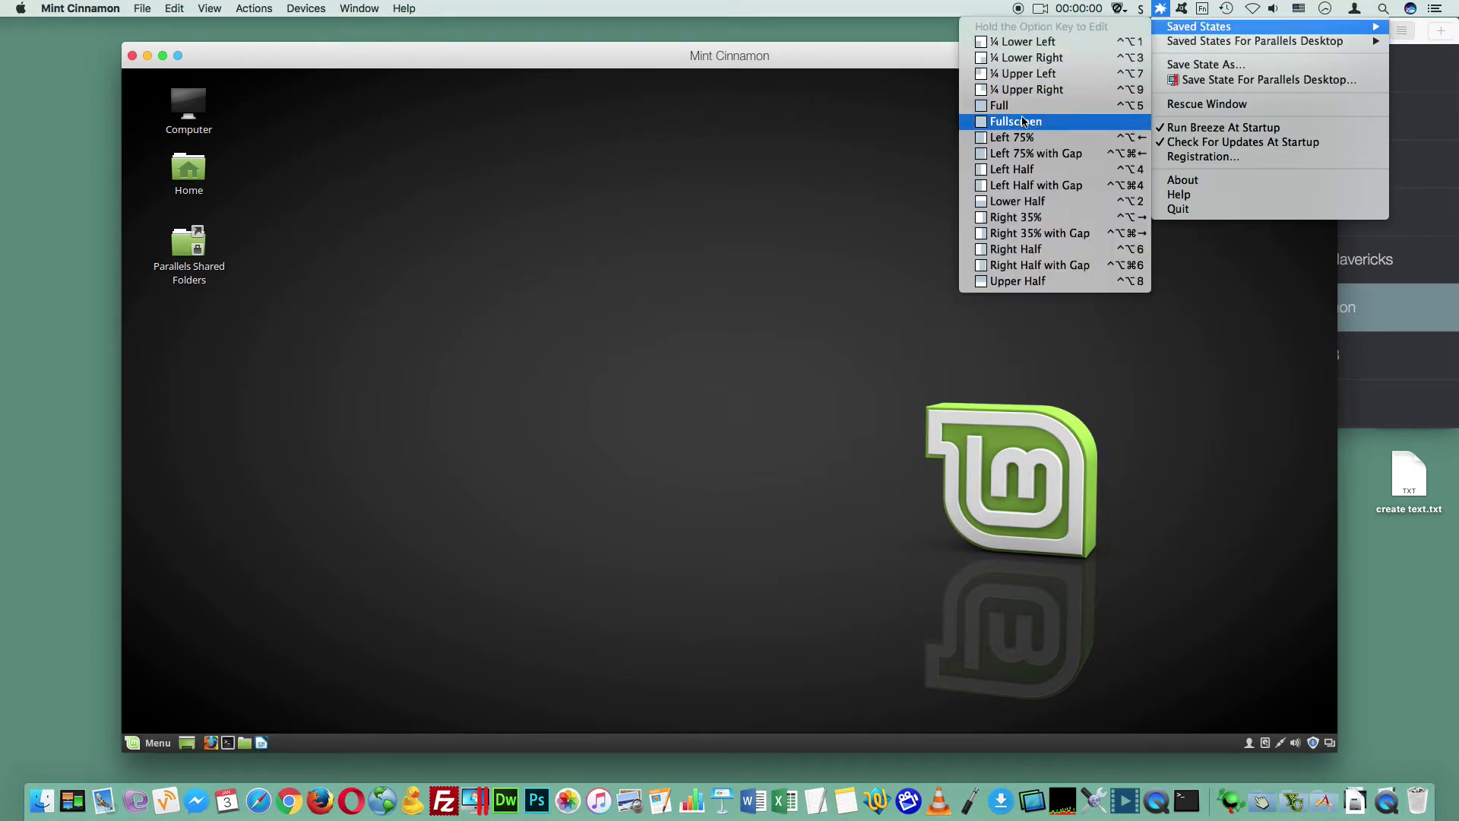
left_click(1132, 126)
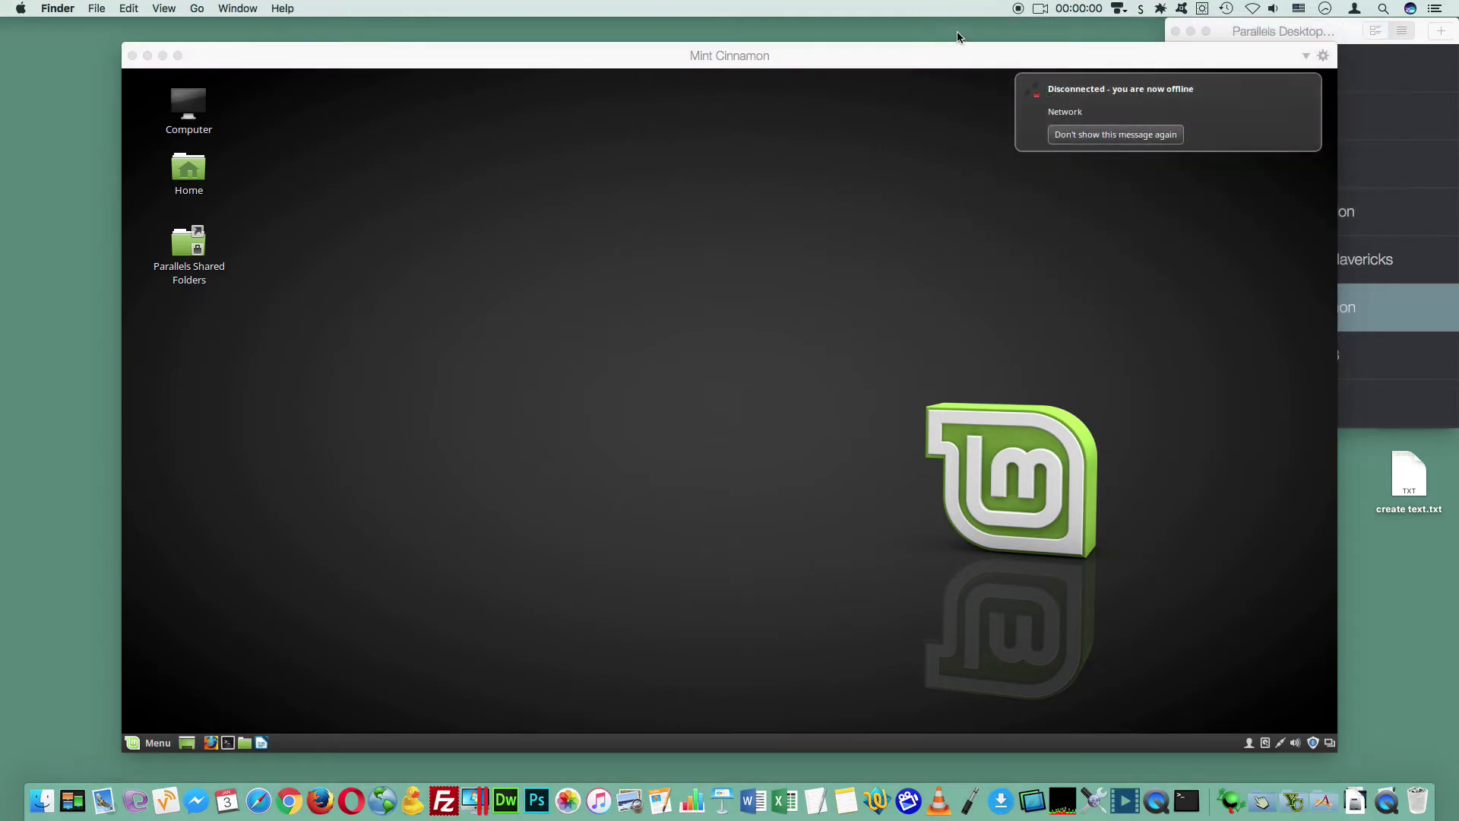
Step: Compare Breeze's general saved window states with those specific to Parallels Desktop, including VM 1600 x 900 Center
left_click(1158, 9)
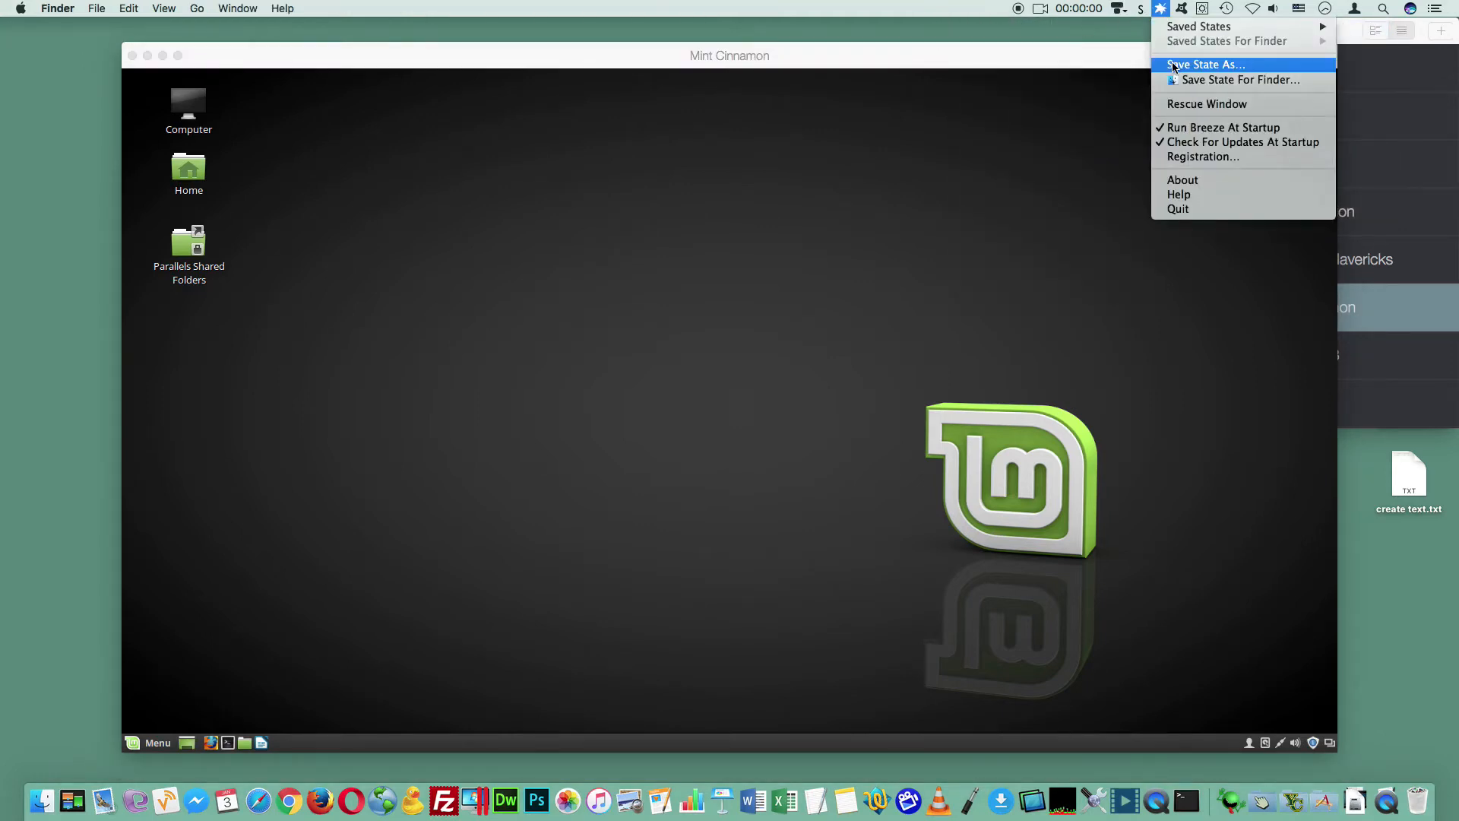
mouse_move(1174, 27)
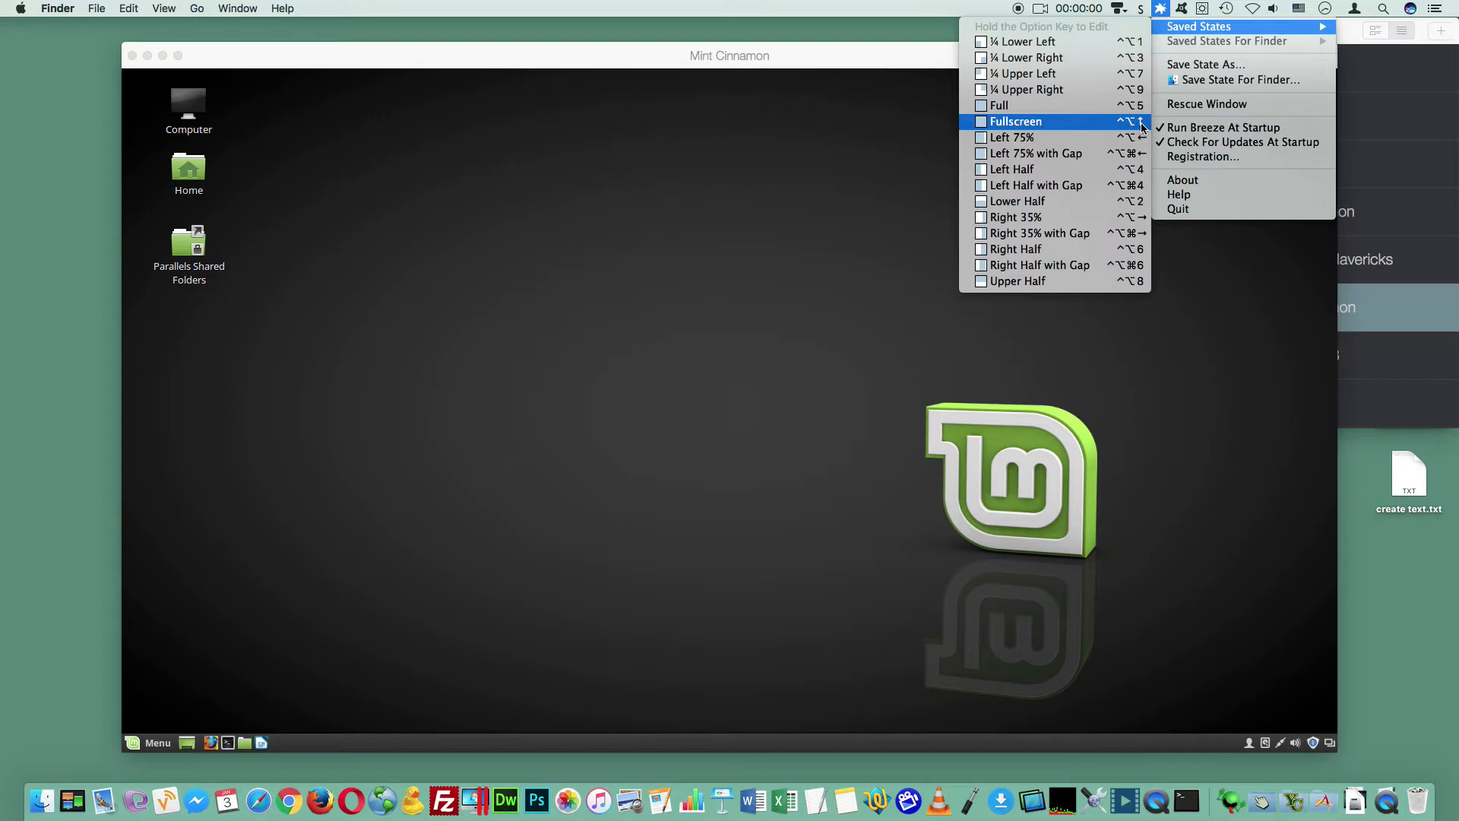
left_click(932, 58)
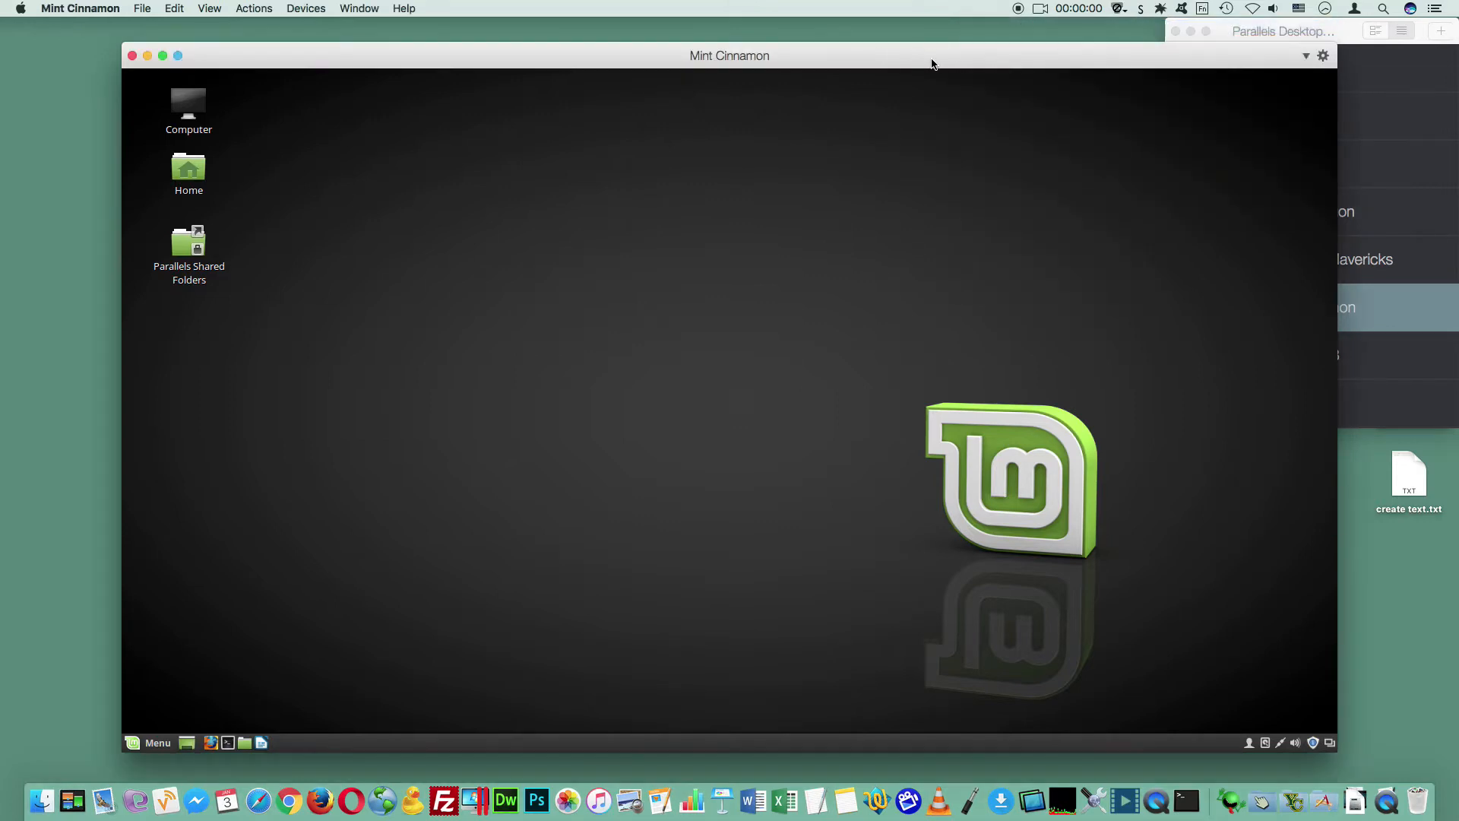
left_click(1161, 8)
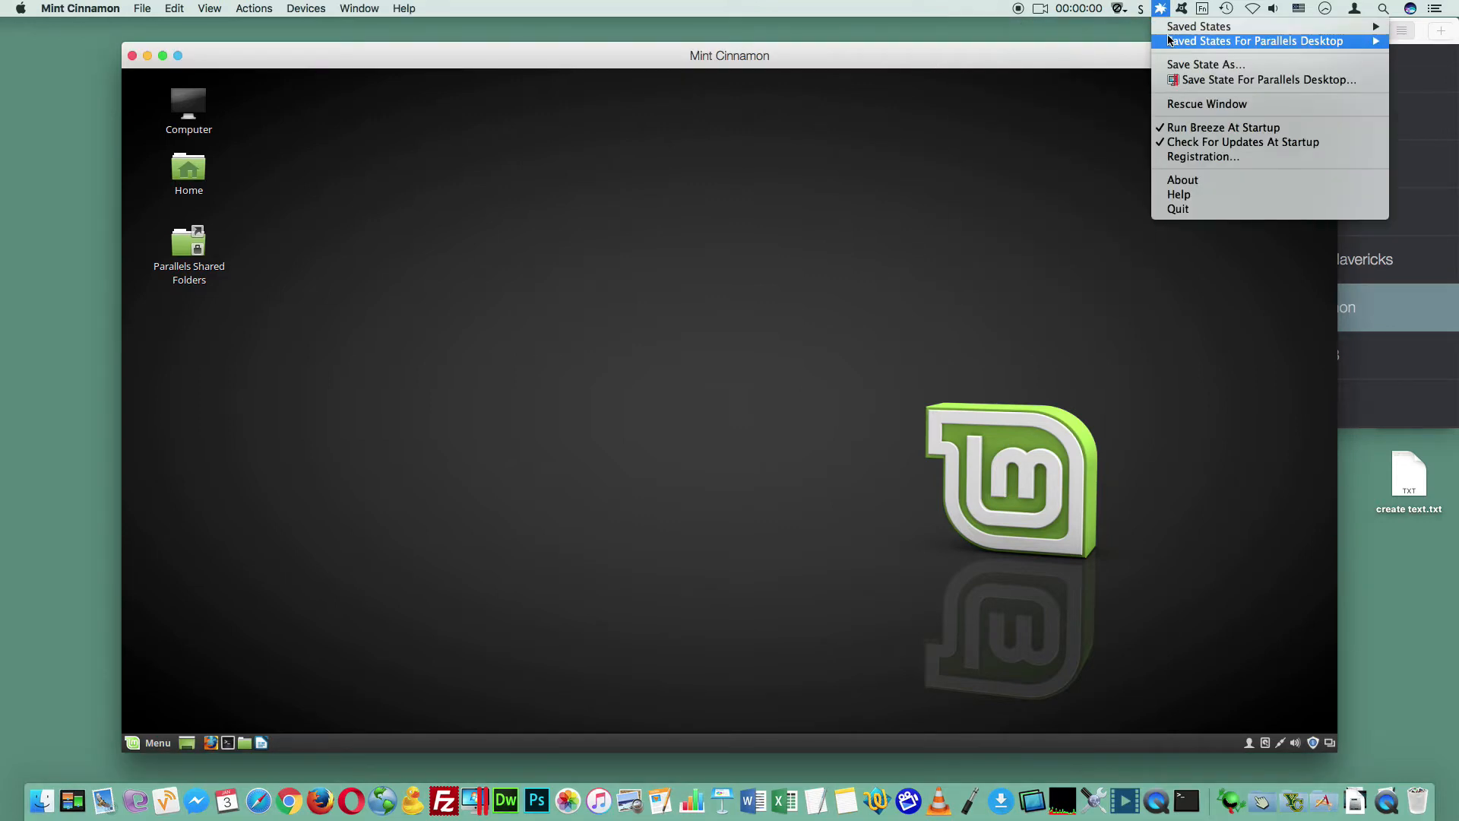
mouse_move(1192, 43)
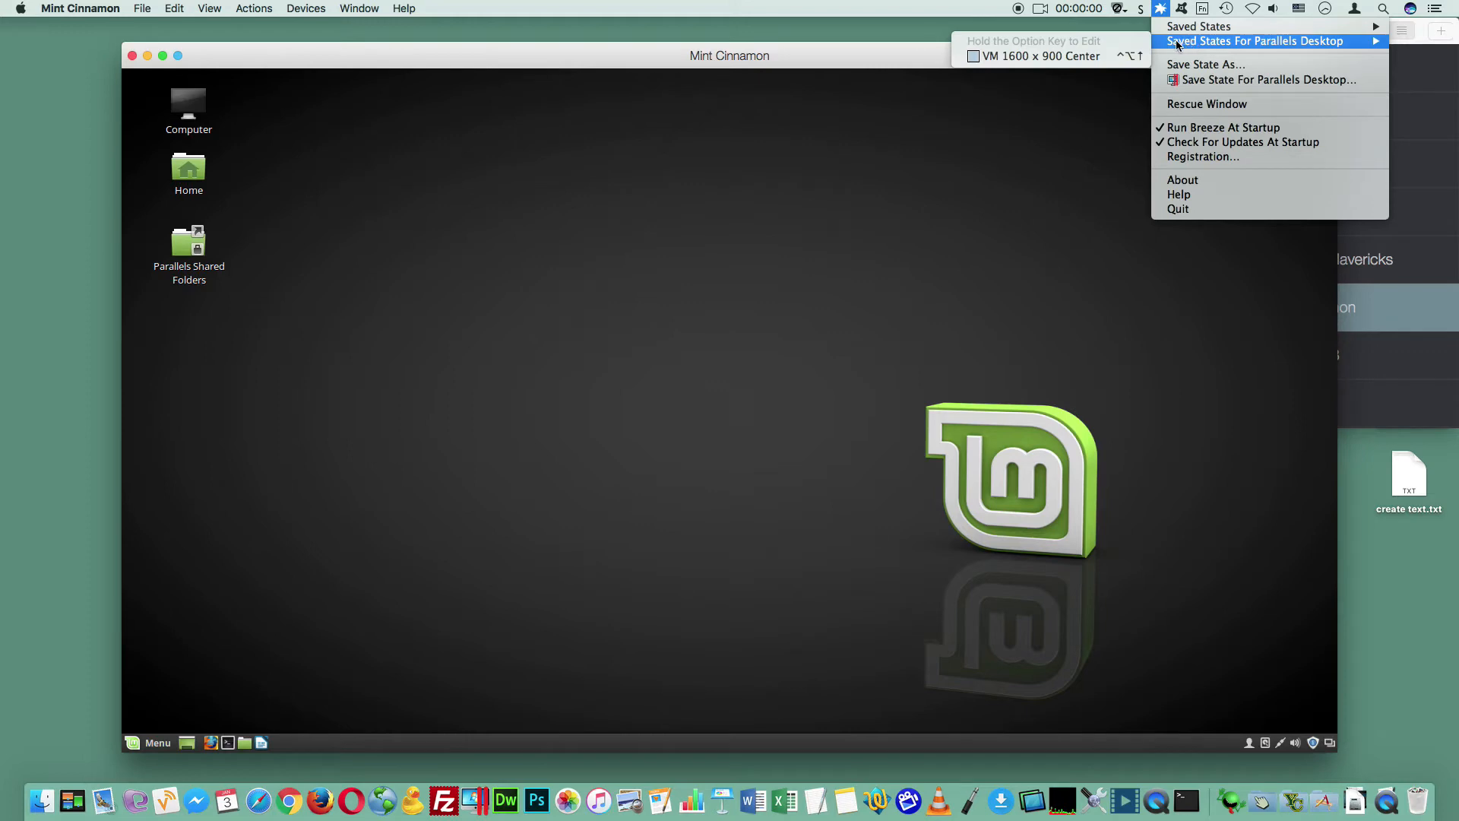
left_click(1126, 58)
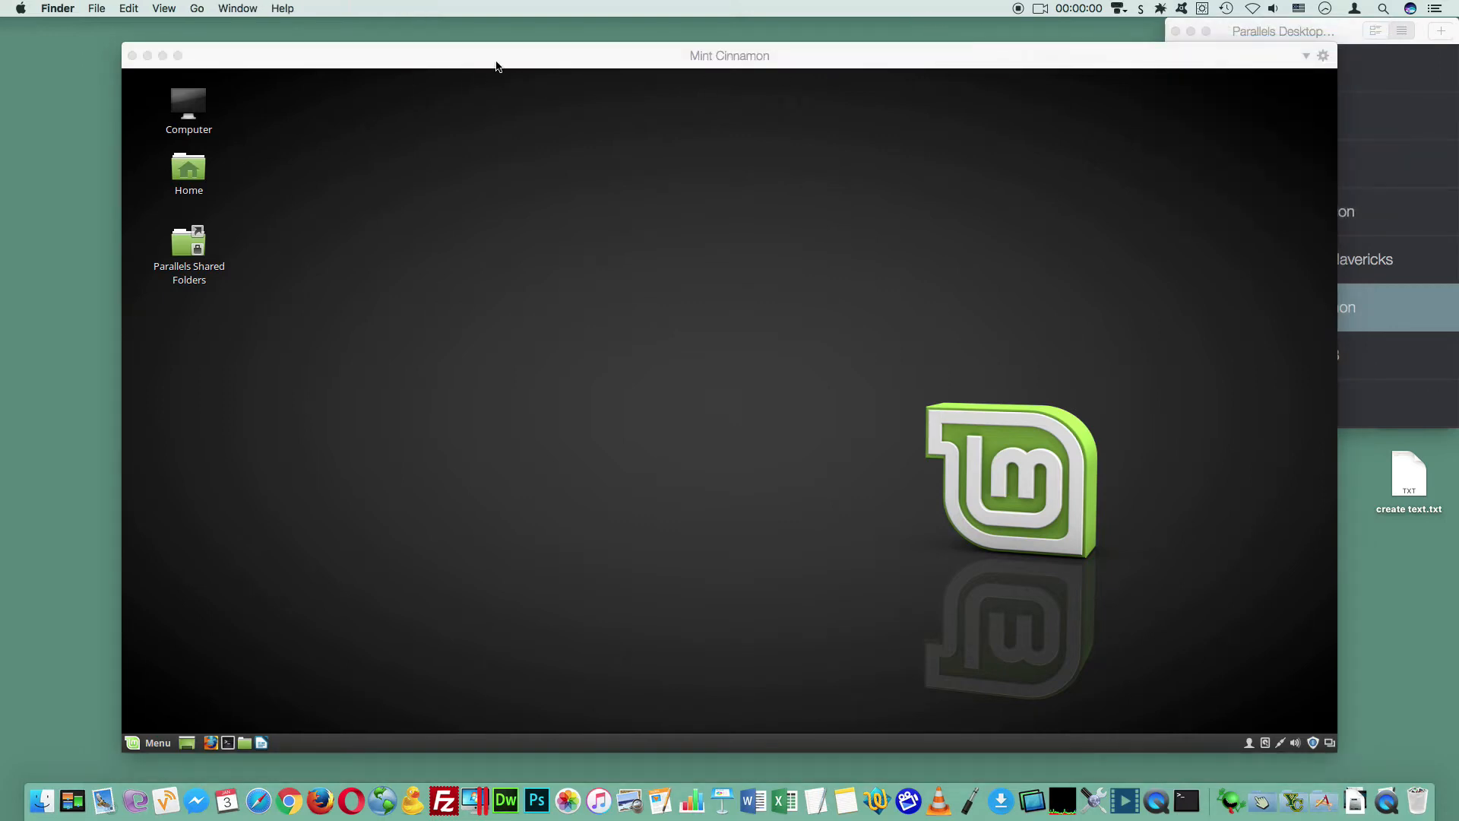
Step: Minimize the Mint Cinnamon window, and create and open a new folder on the Mac desktop
left_click(239, 61)
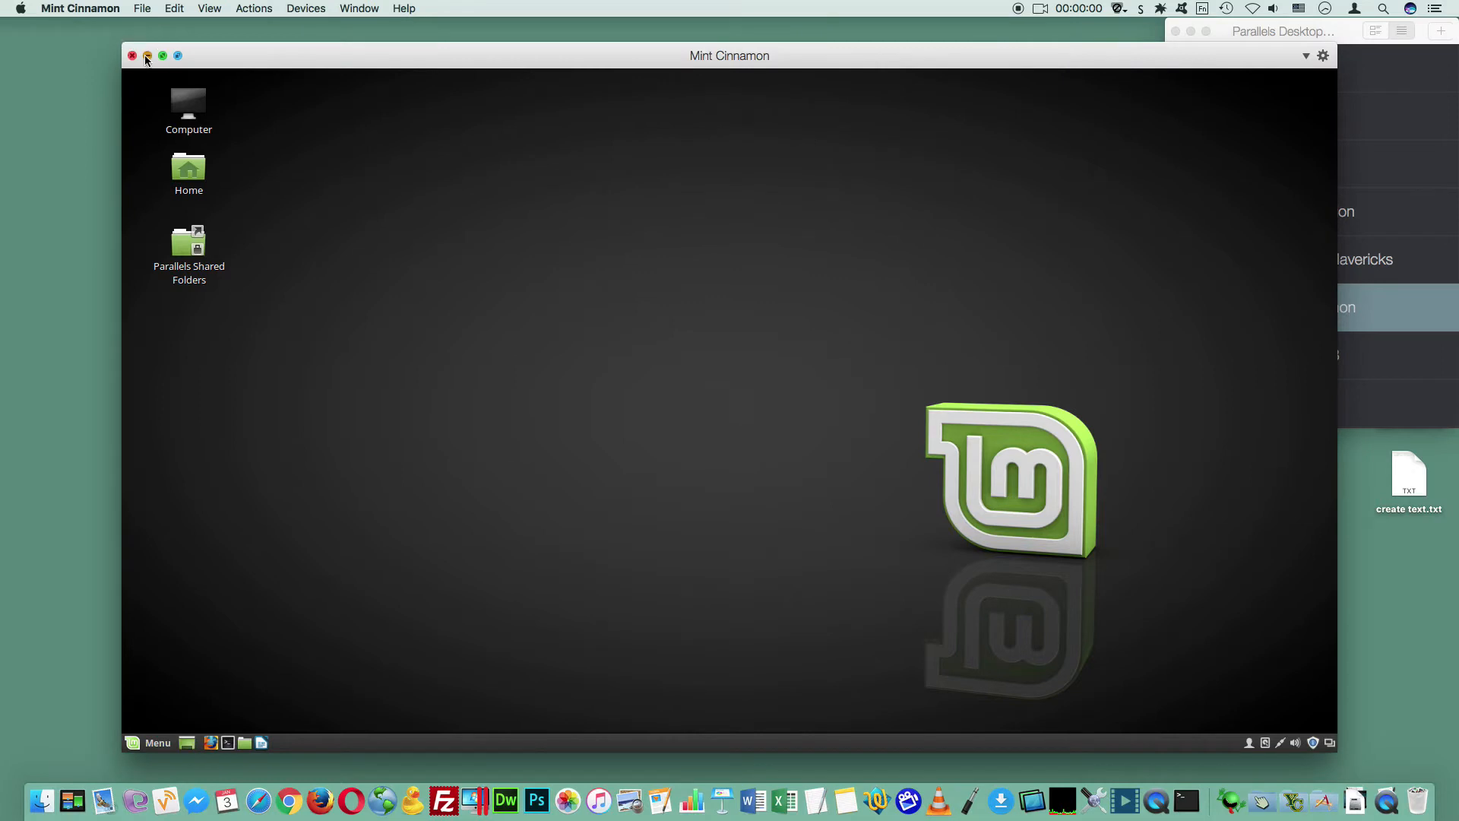
left_click(147, 56)
right_click(544, 211)
left_click(567, 217)
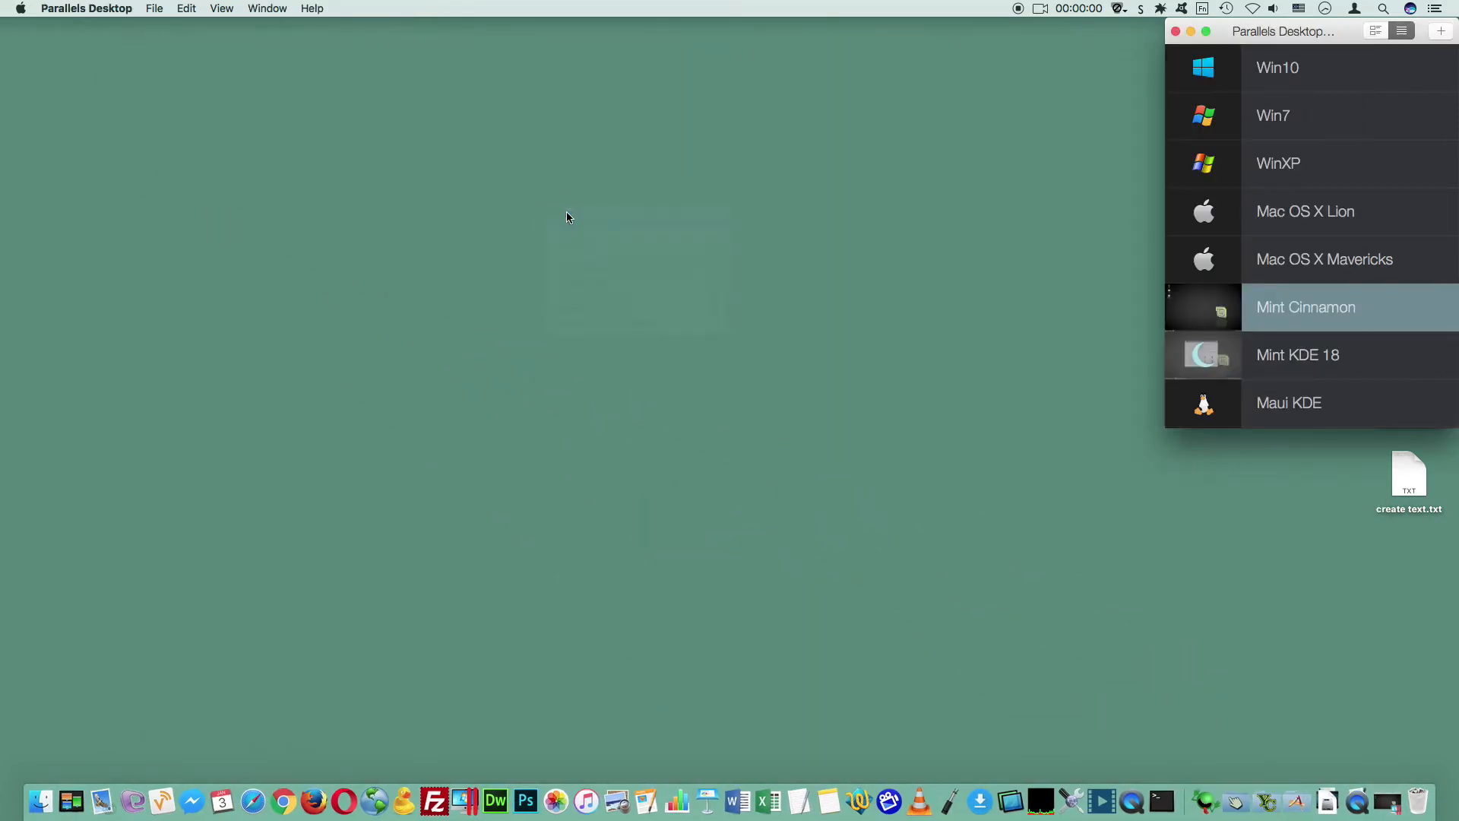
double_click(584, 219)
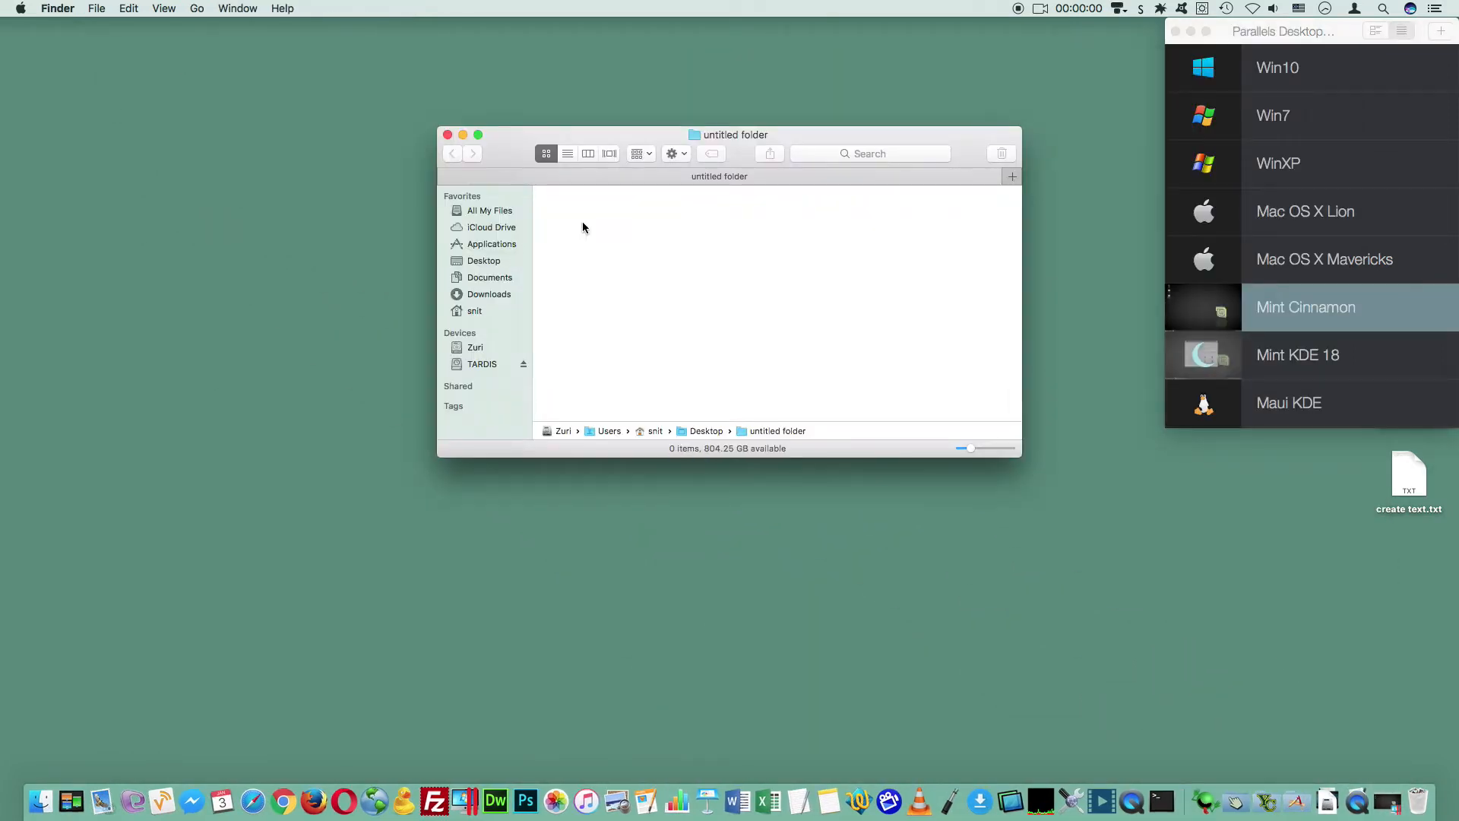
Step: Enlarge the untitled folder window to fill the desktop and toggle its full-screen mode on and off
key("super+alt+f")
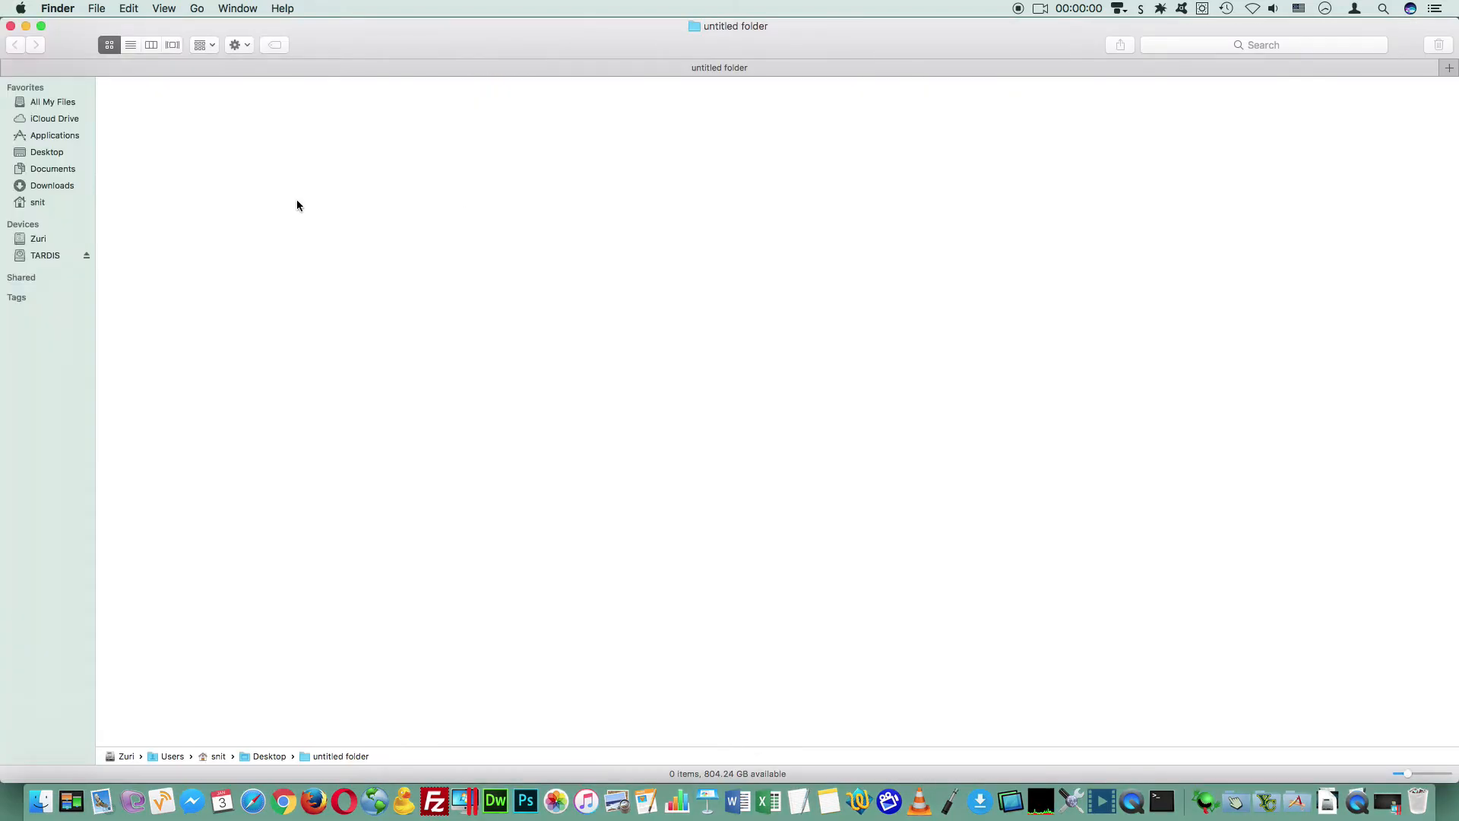
left_click(41, 26)
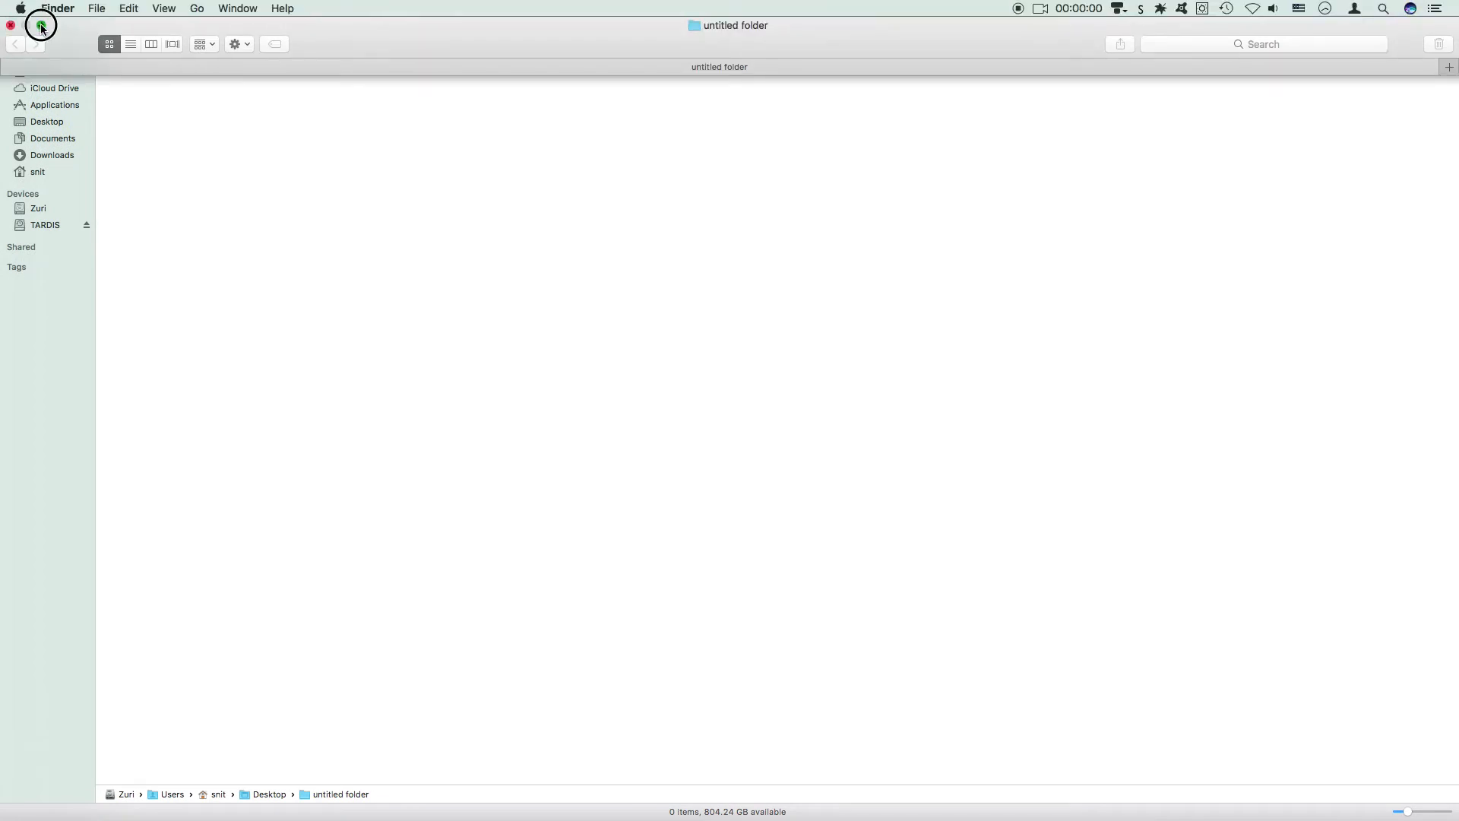
left_click(41, 24)
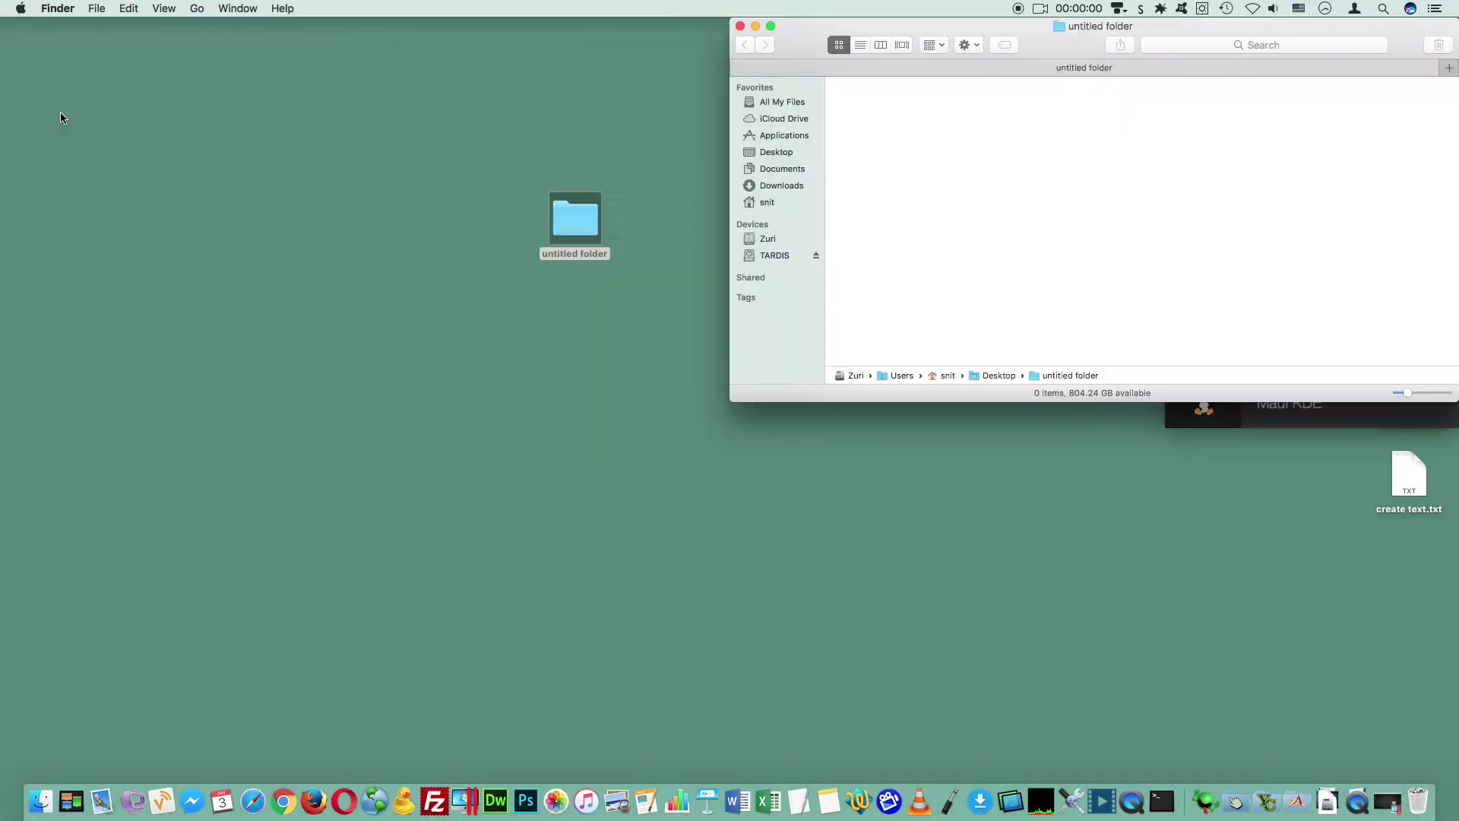
Step: Cycle the untitled folder window through full, left 75%, right 35% and upper-left quarter layouts
key("super+alt+Up")
key("super+alt+f")
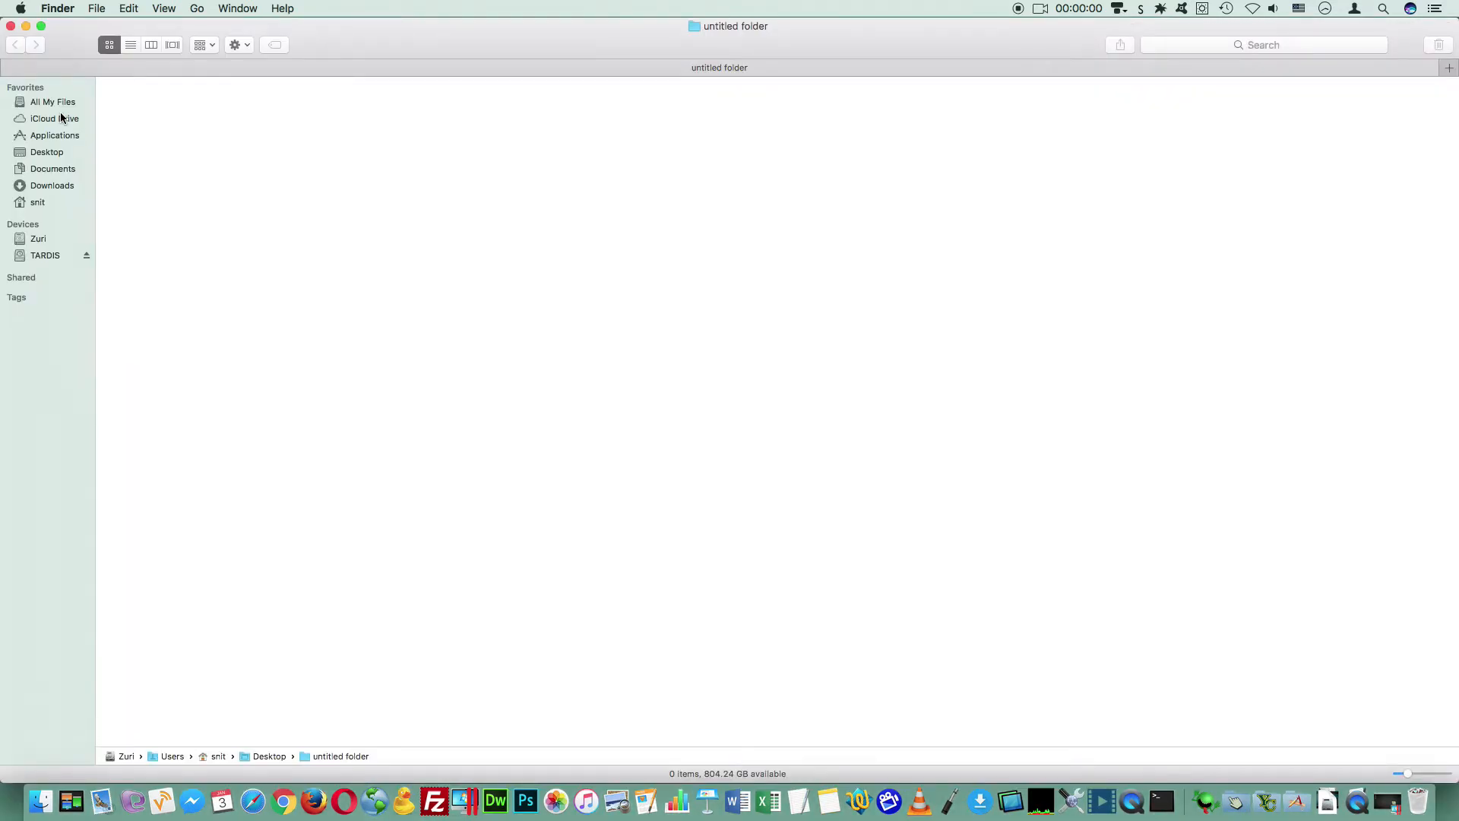
key("ctrl+shift+super+Left")
key("super+alt+c")
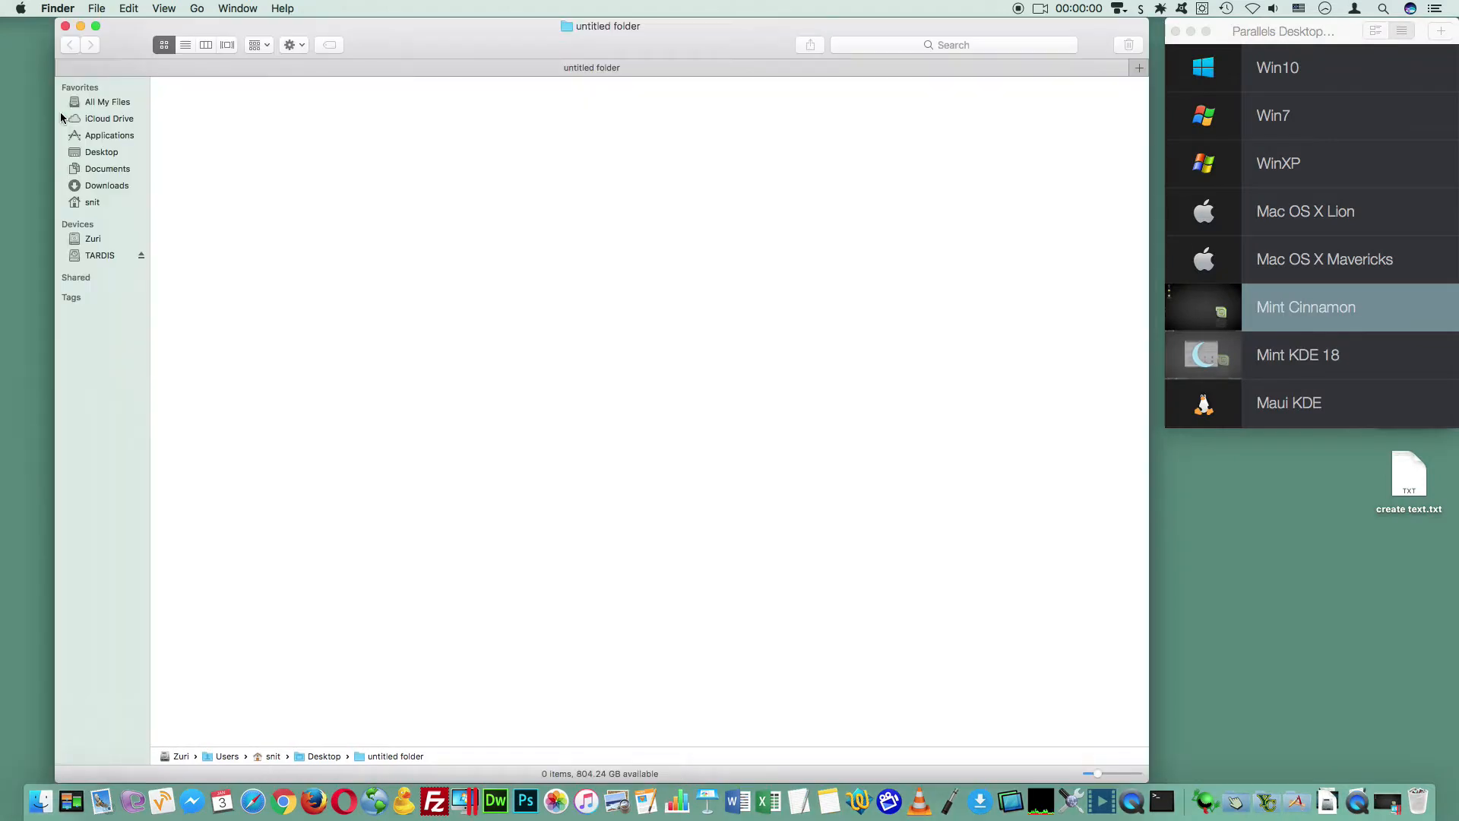
key("super+alt+Left")
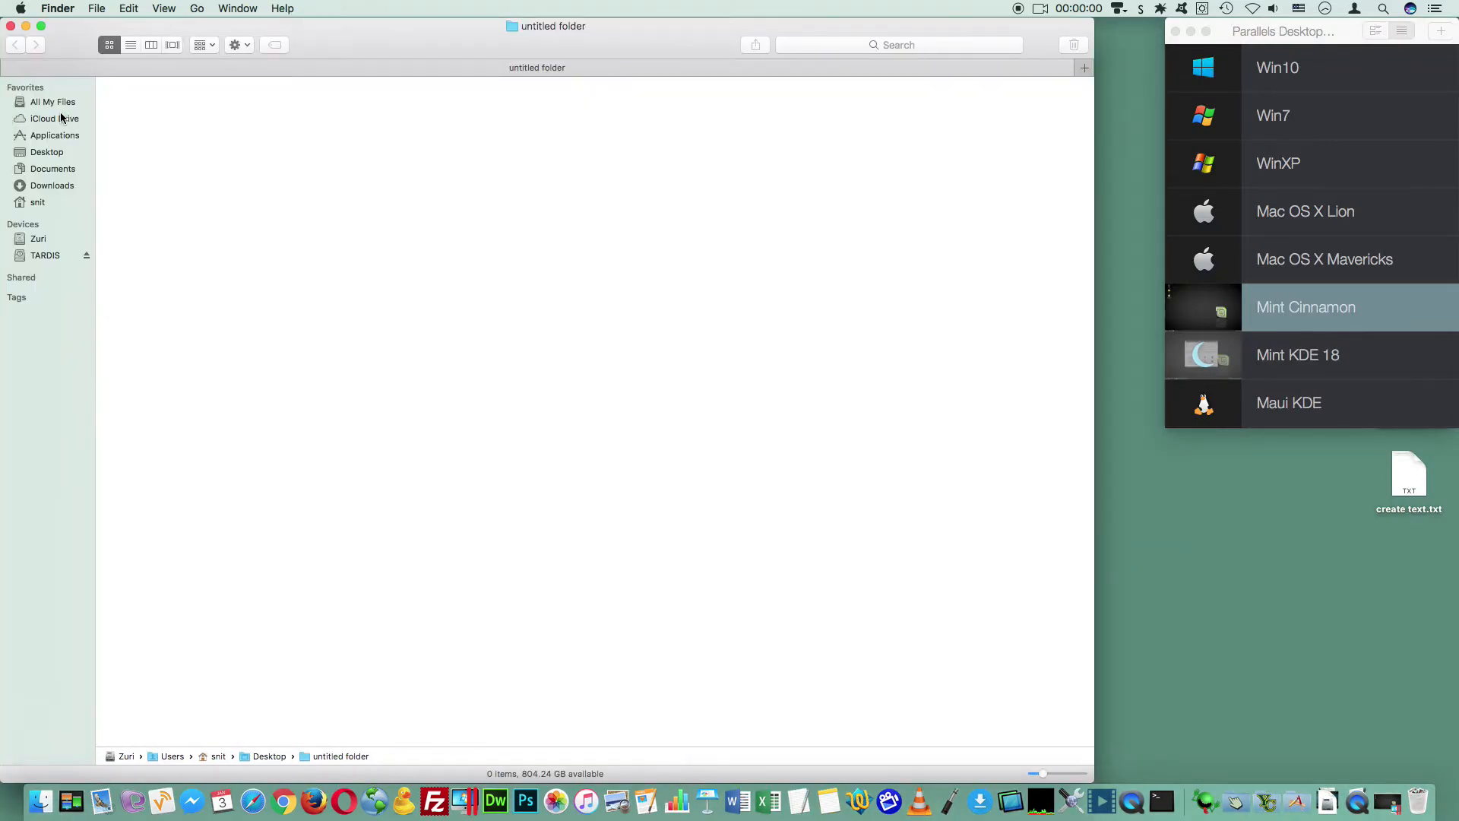
key("ctrl+alt+Left")
key("ctrl+alt+Right")
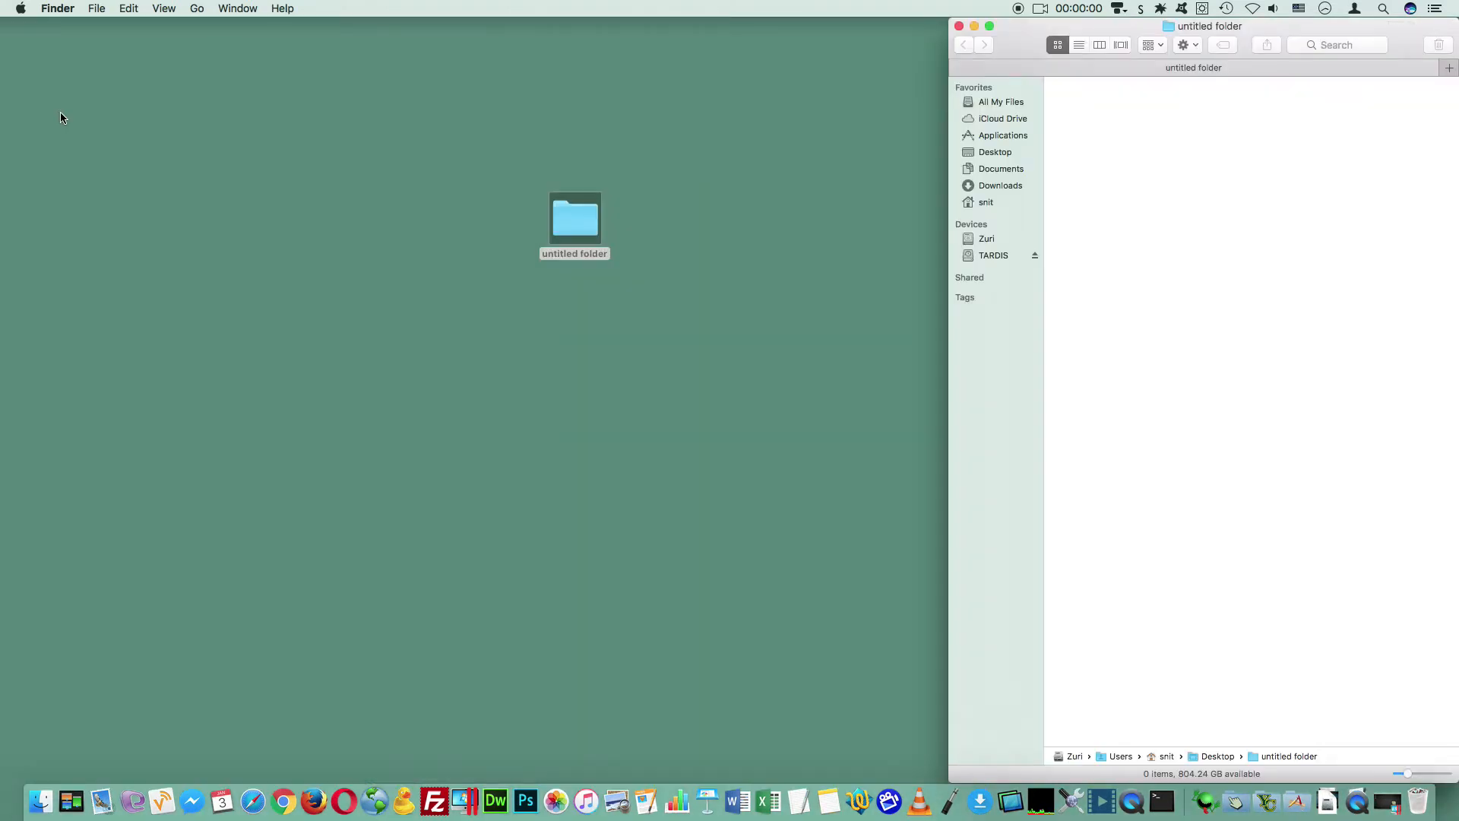
key("ctrl+super+Left")
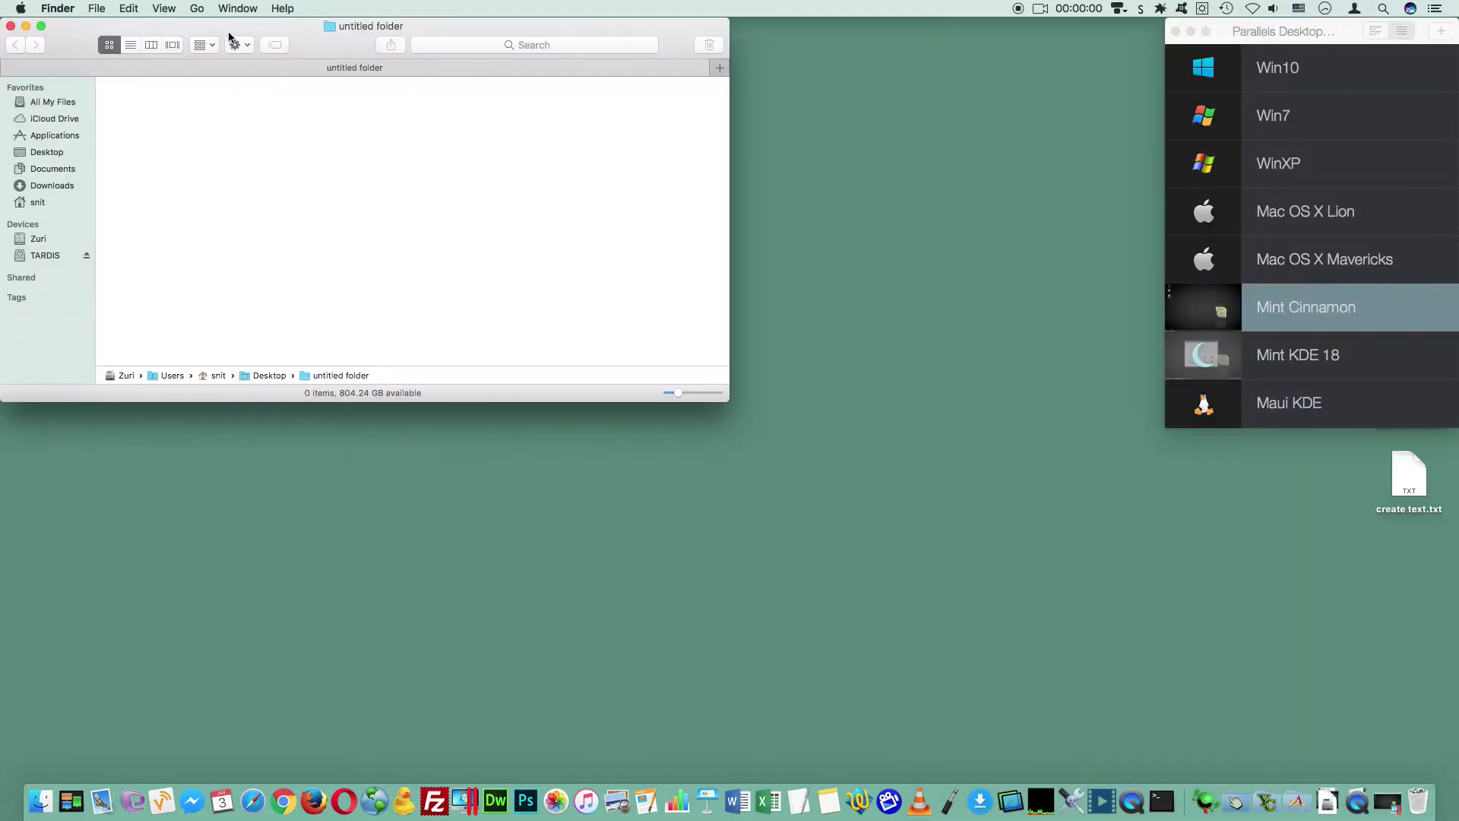
Step: Move the untitled folder window towards the middle of the desktop, close it and restore the Mint Cinnamon window
left_click_drag(228, 30, 501, 165)
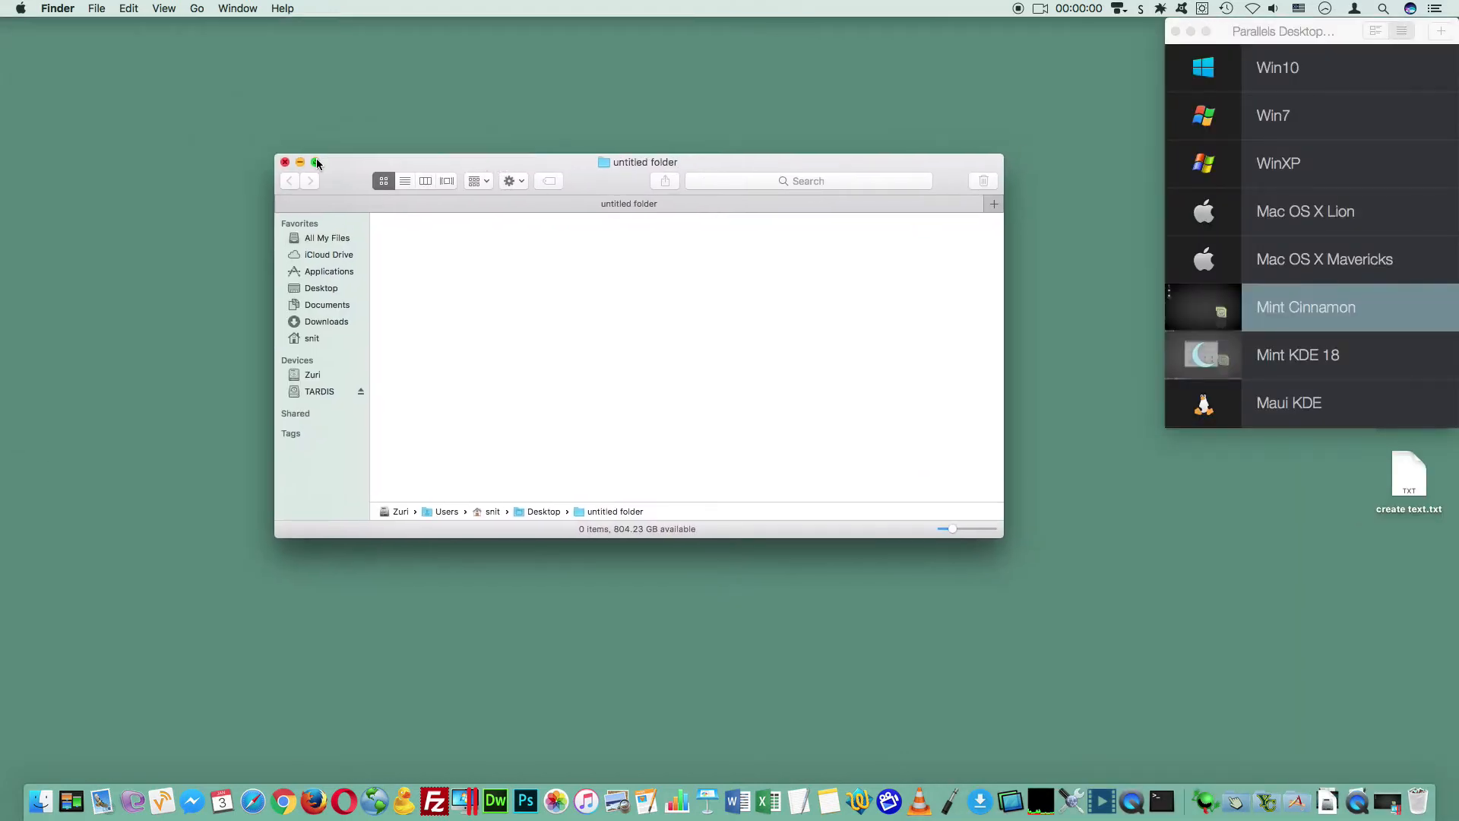
left_click(286, 162)
left_click(1196, 306)
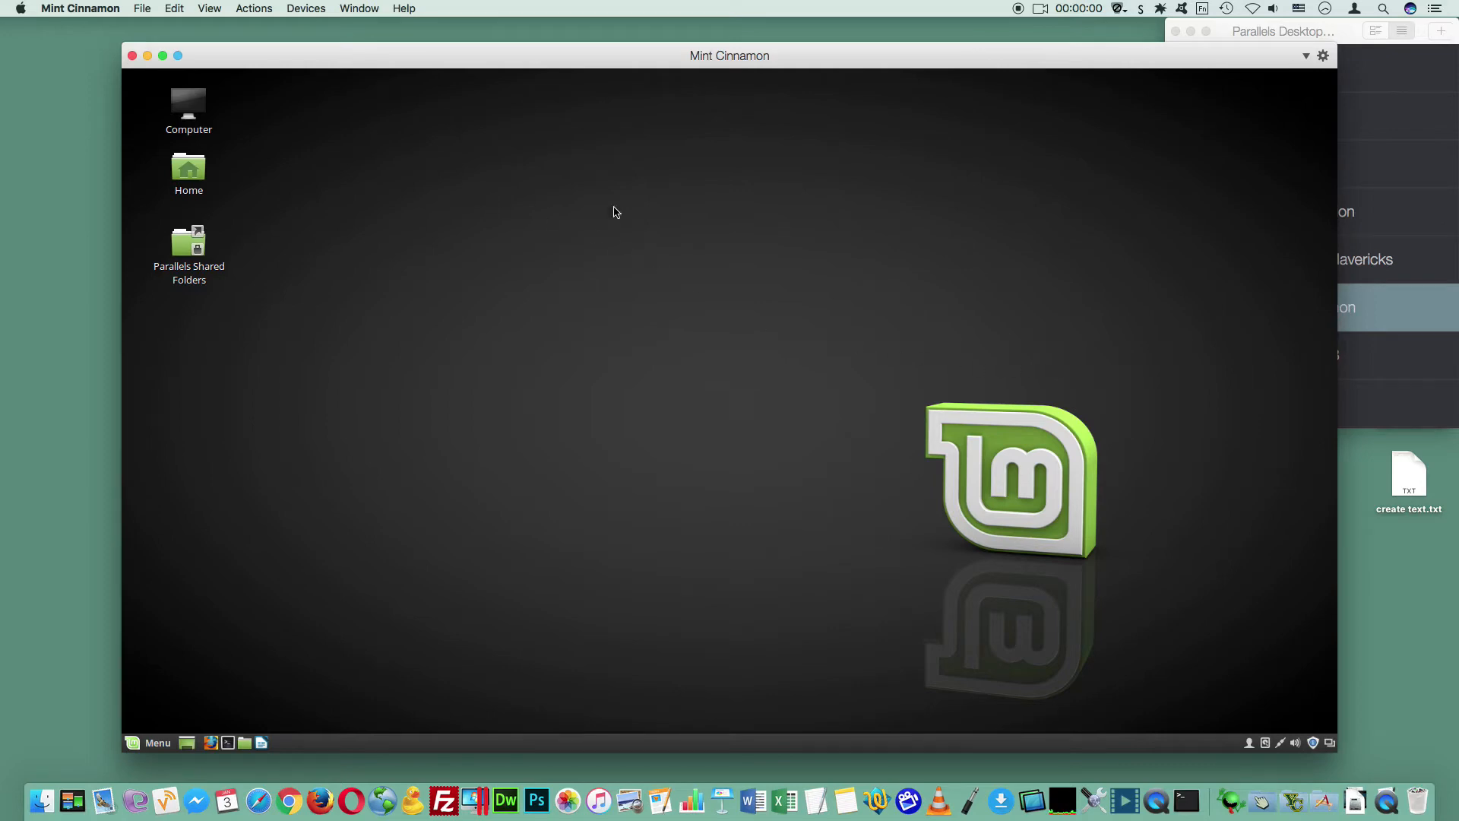
Step: Open the Mint KDE 18 virtual machine and close the Parallels virtual machine list
left_click(1356, 47)
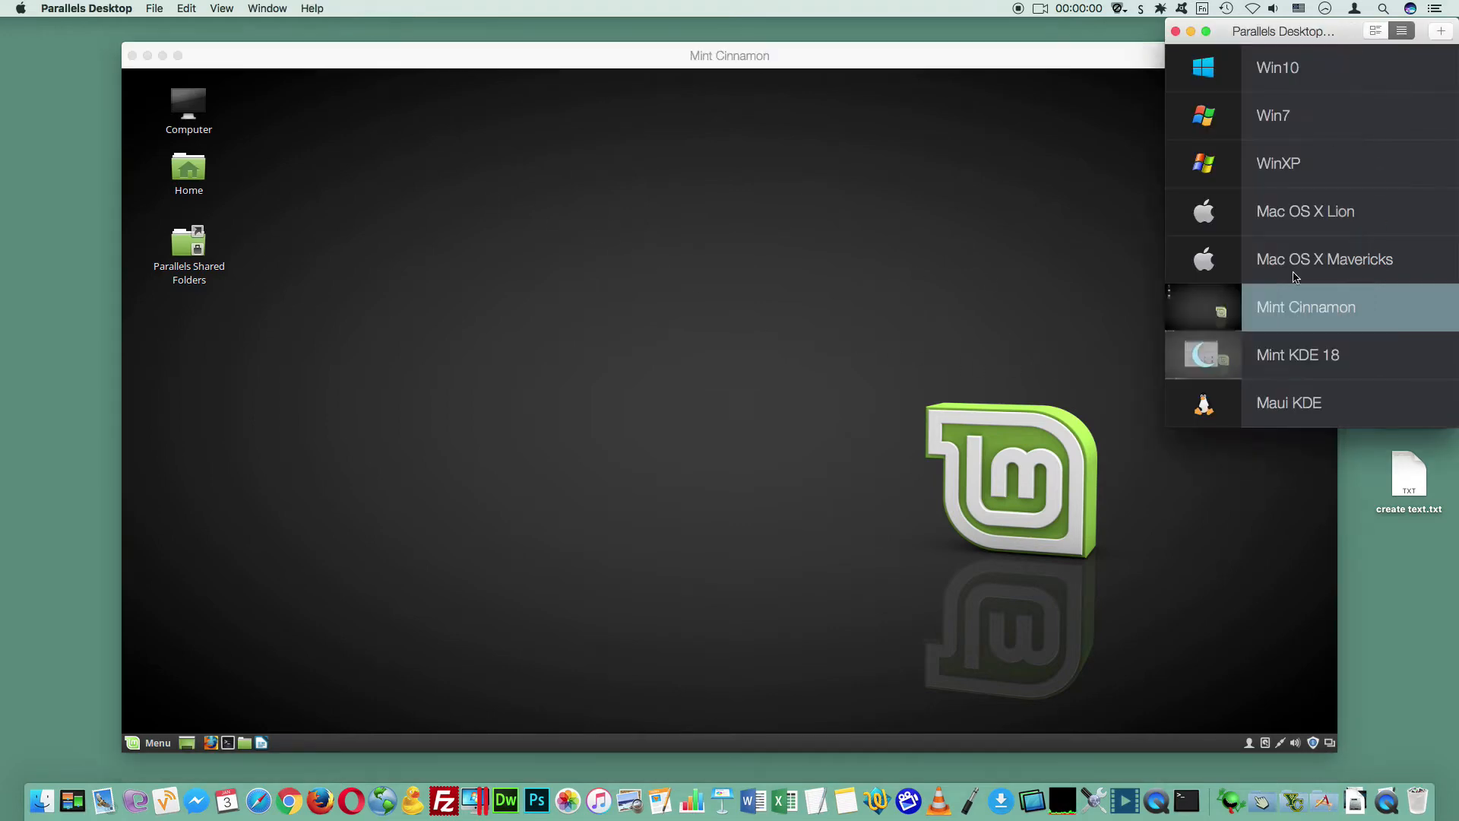
left_click(1209, 358)
left_click(1177, 32)
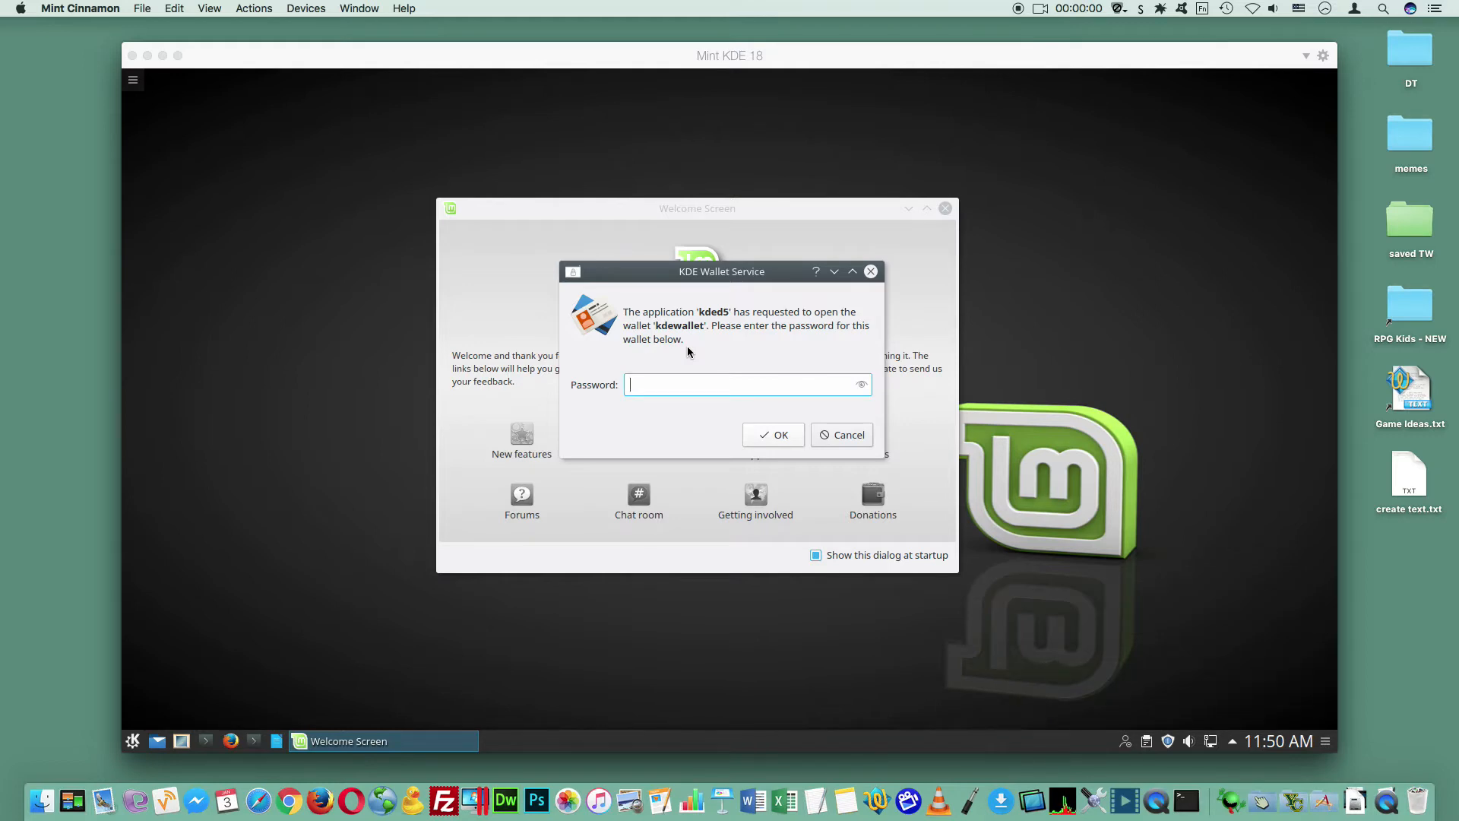
Step: Enter the wallet password in the KDE Wallet Service dialog and confirm it
left_click(672, 389)
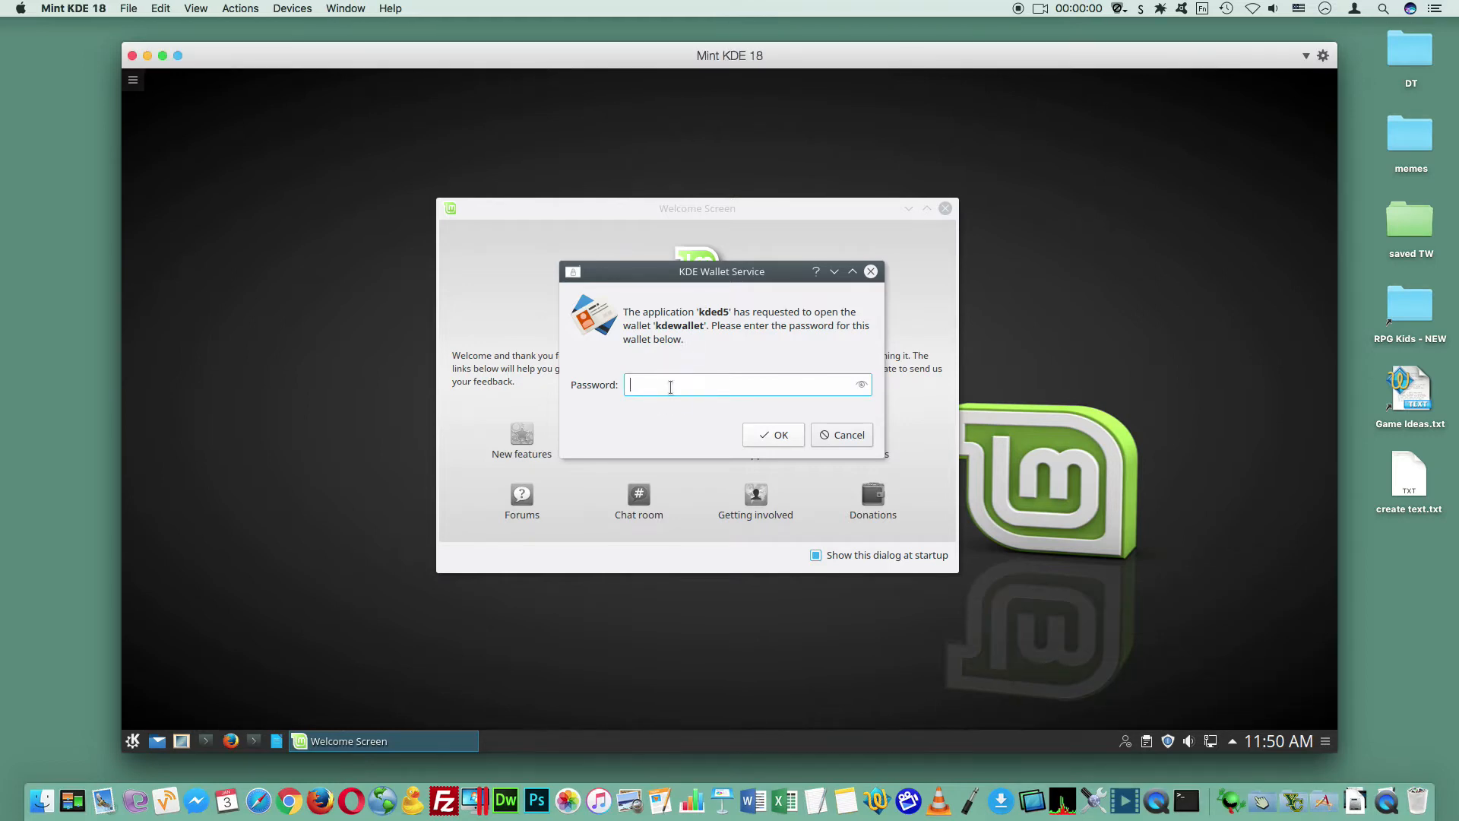
type("•••••")
left_click(771, 435)
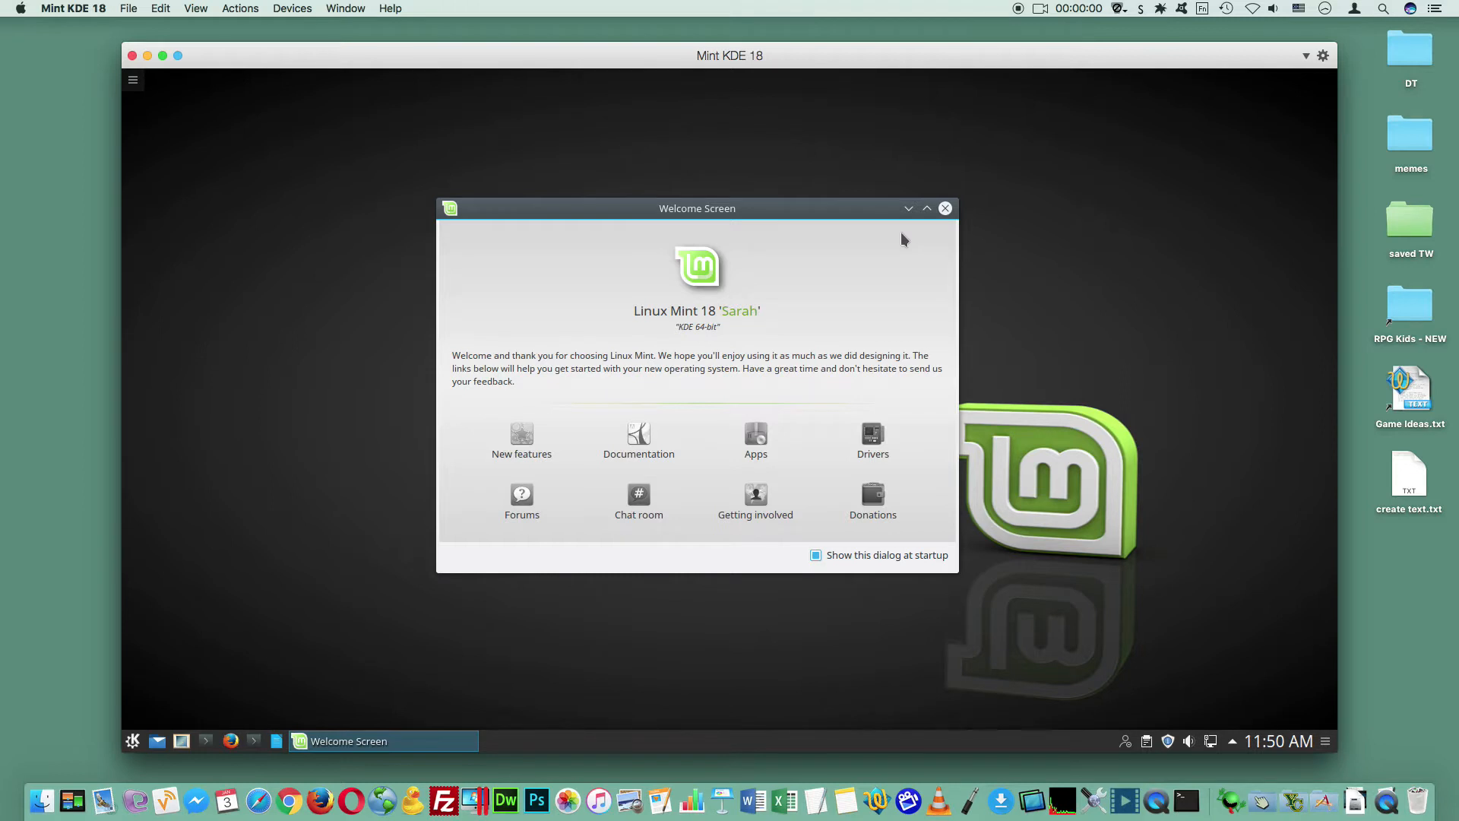
Step: Expand the Mint KDE 18 window's device controls and review the keyboard, USB, CD/DVD, network and sound options
left_click(1307, 56)
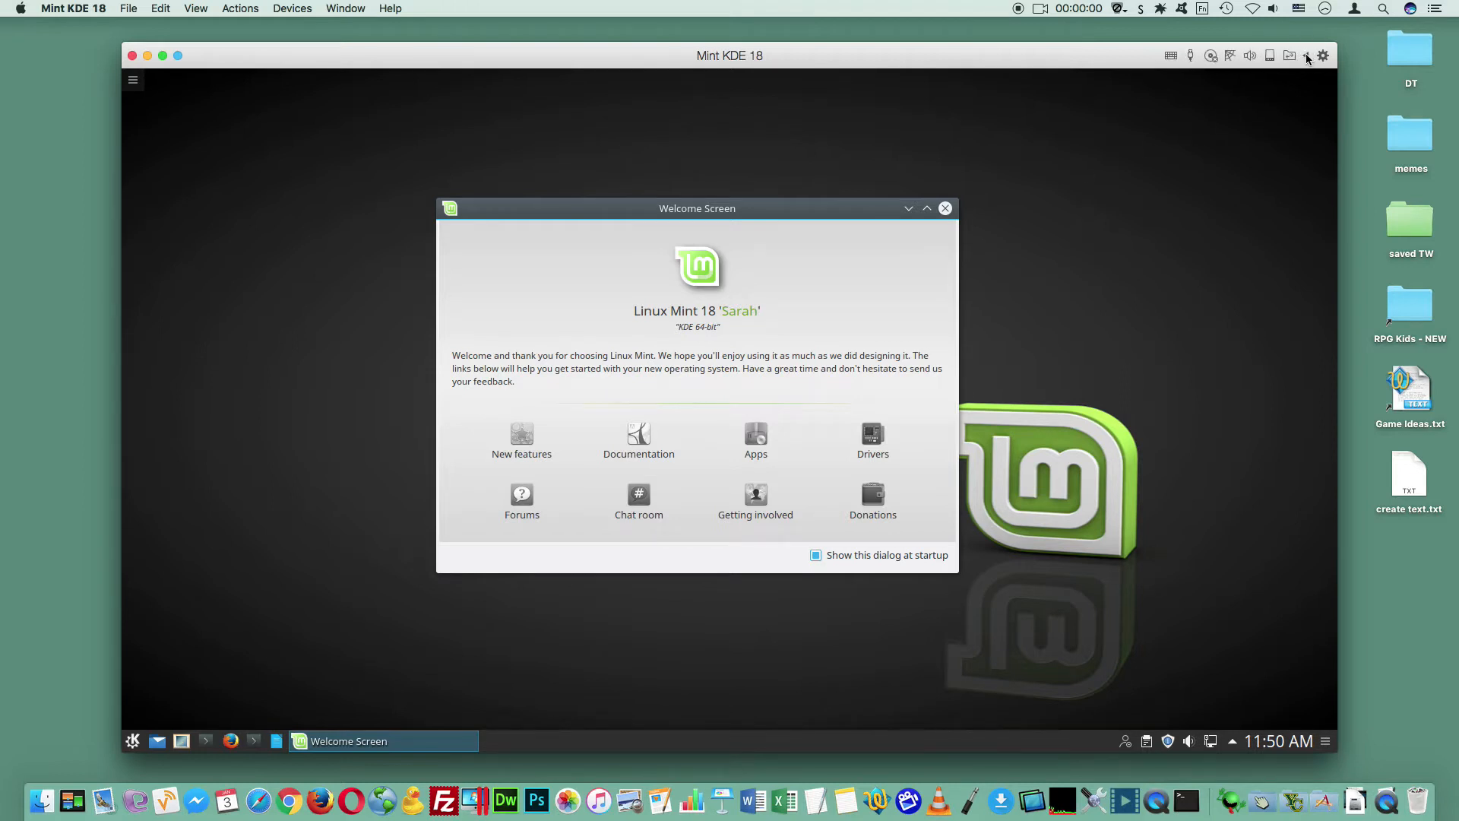
left_click(1171, 56)
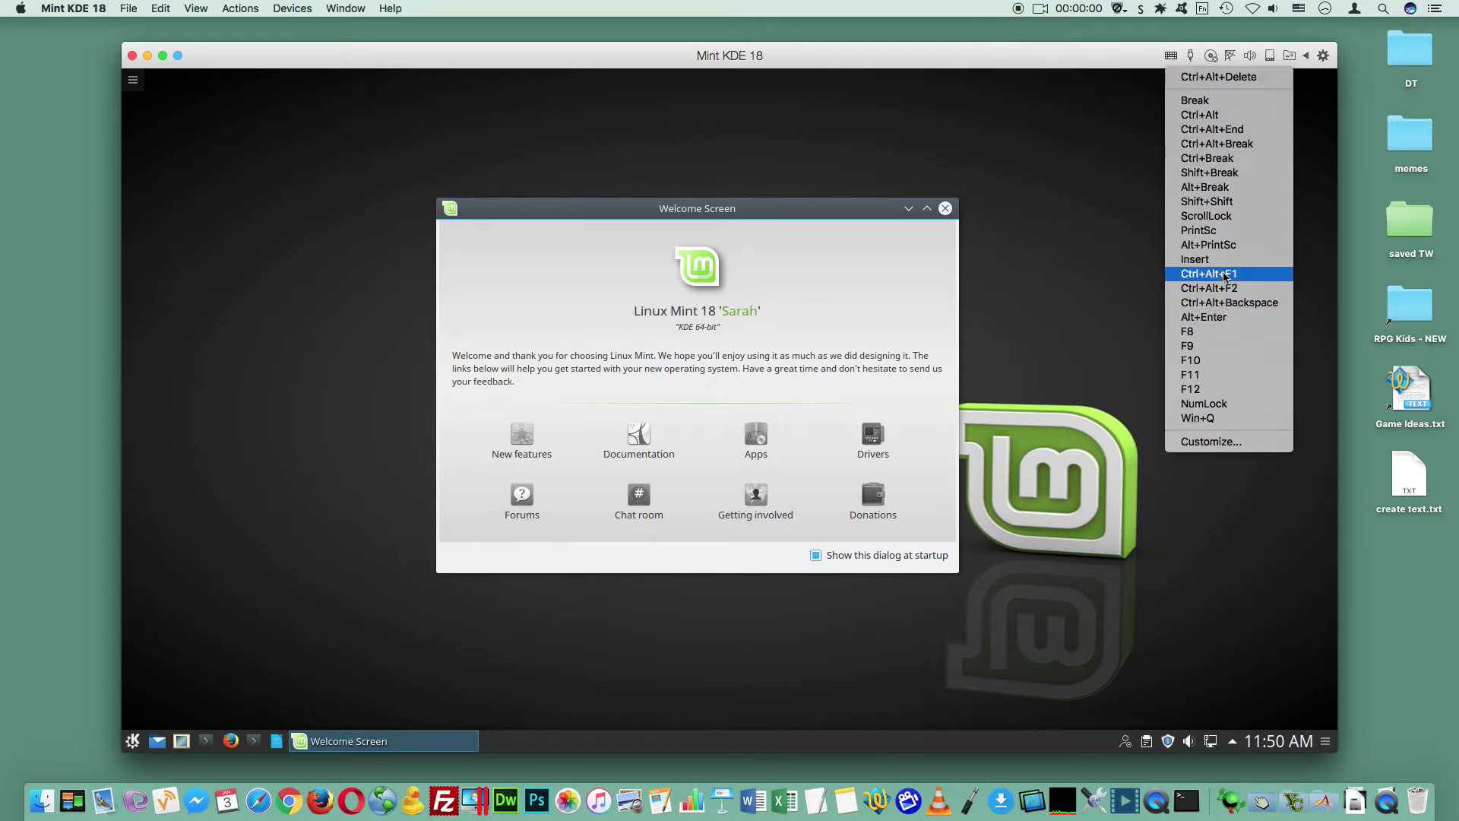
left_click(1190, 57)
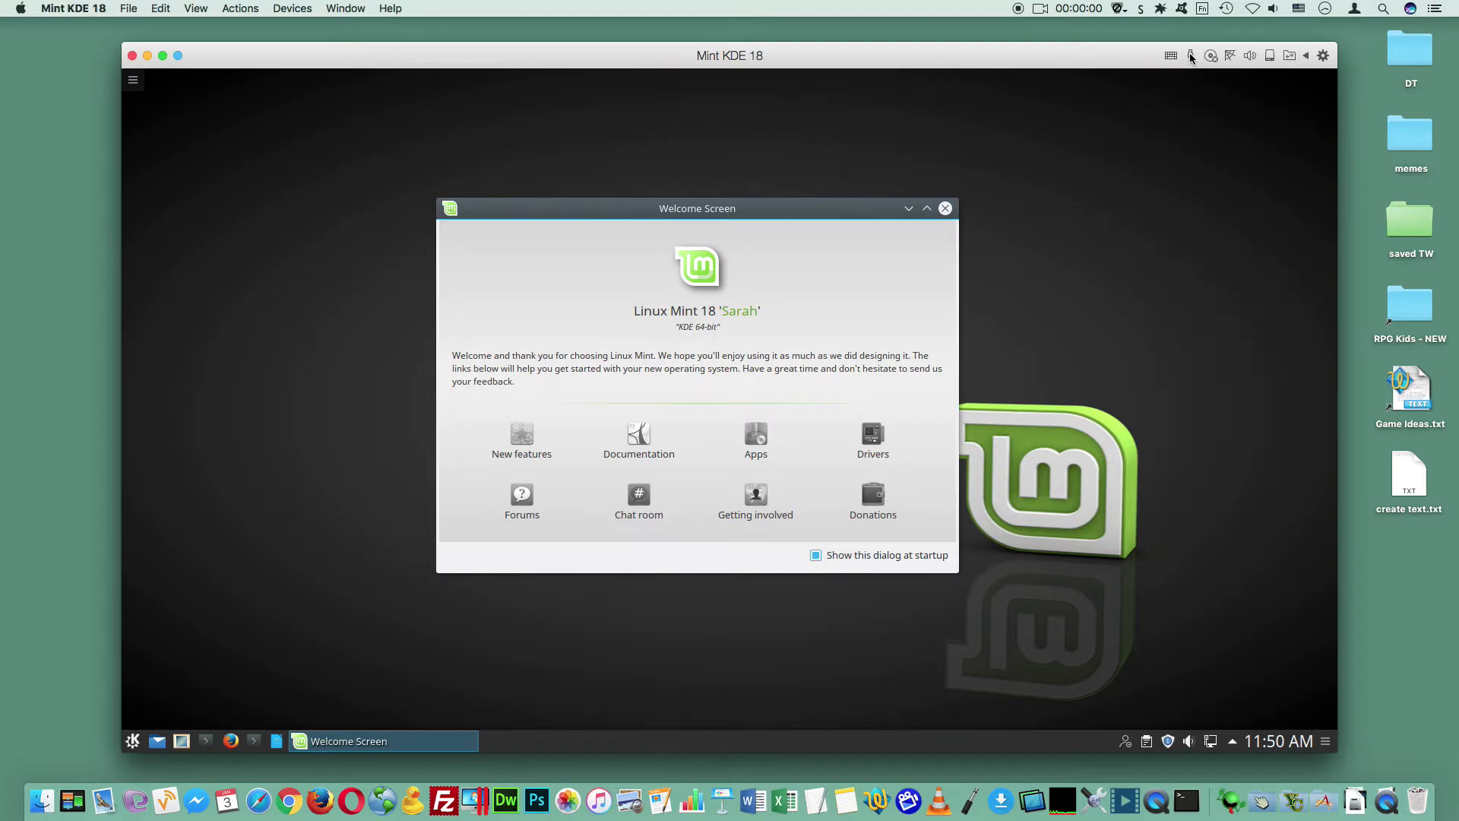
left_click(1191, 57)
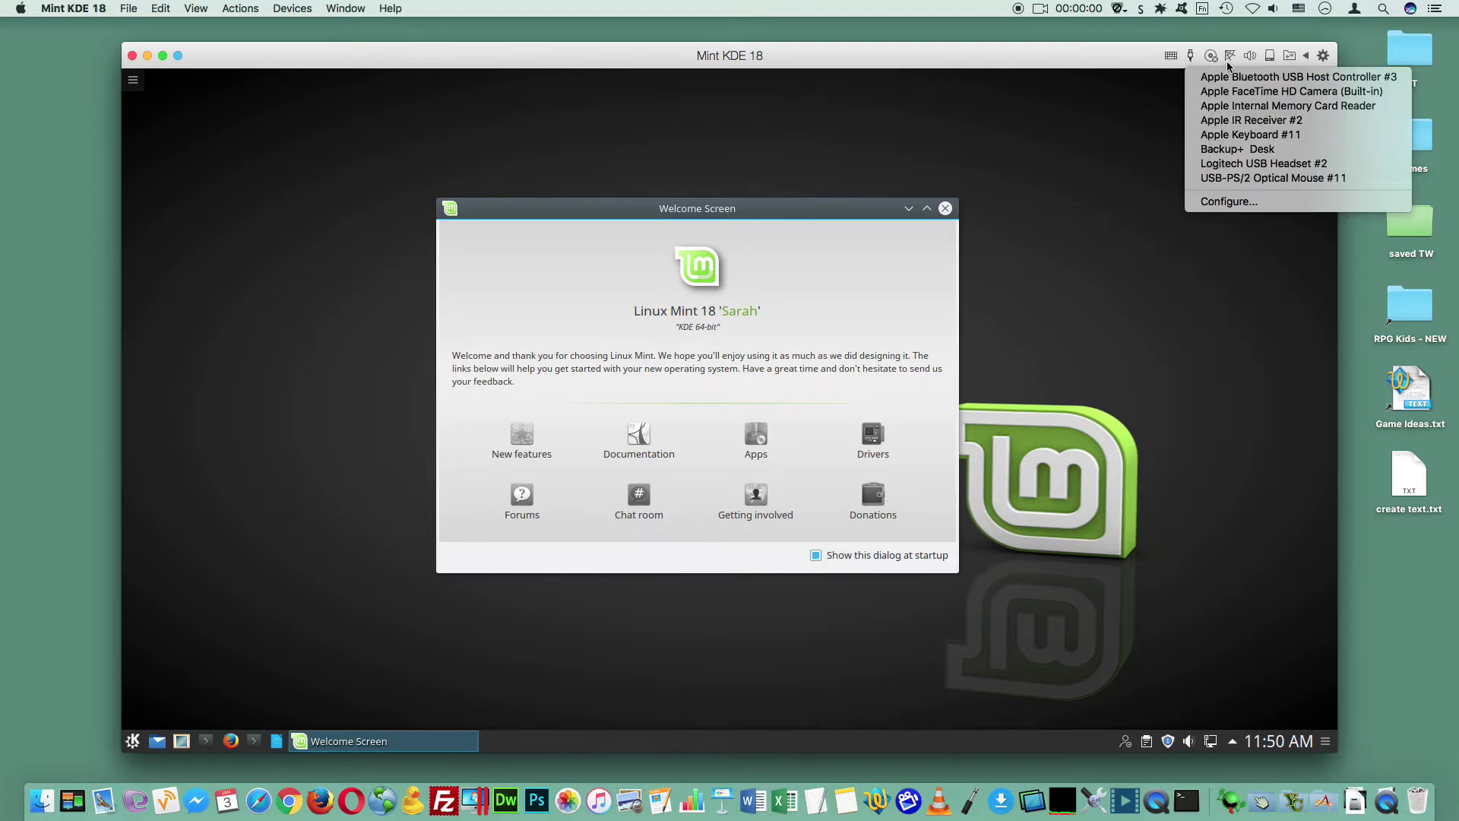
left_click(1210, 57)
left_click(1211, 59)
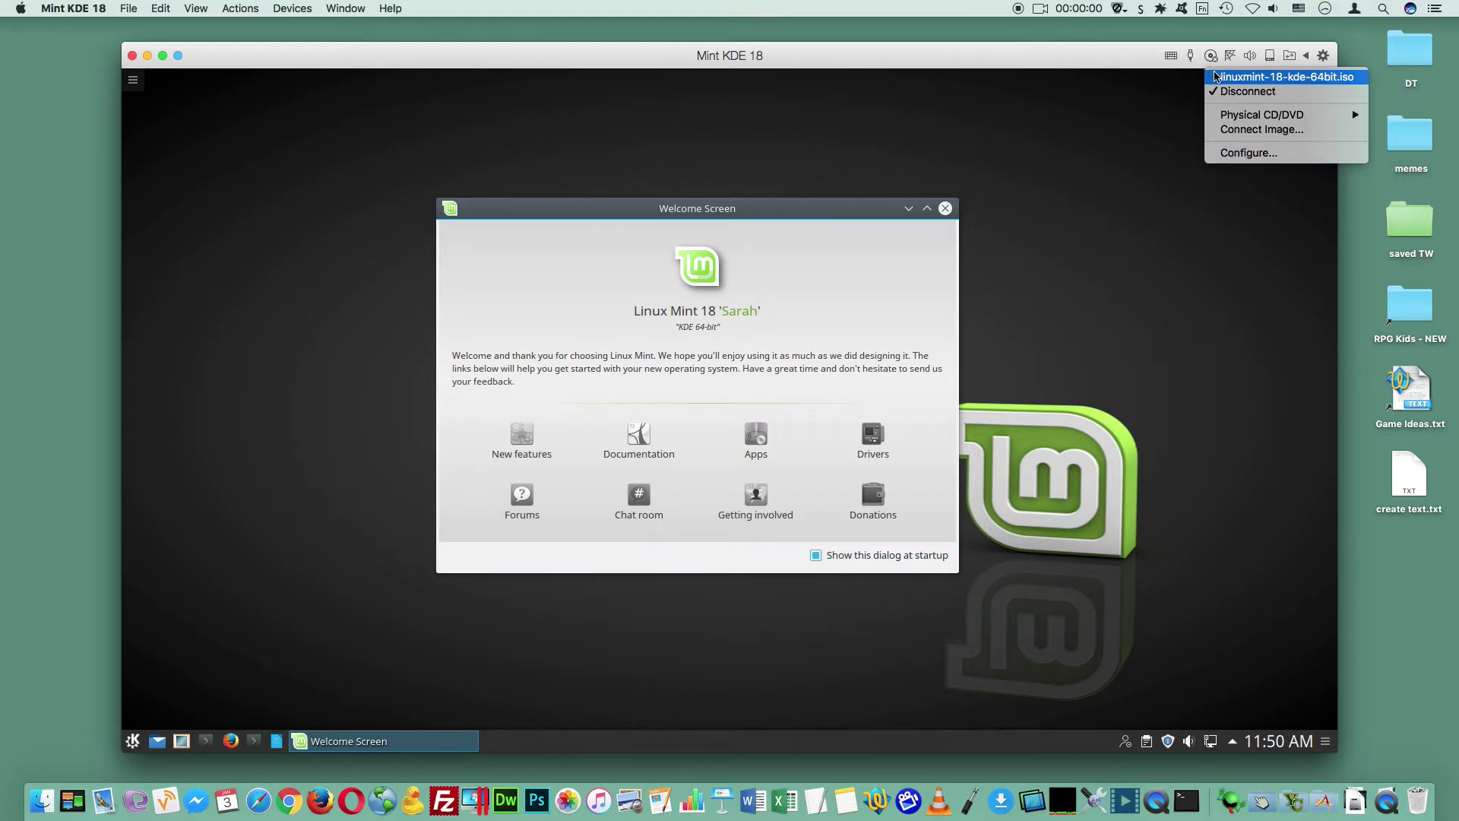
mouse_move(1239, 116)
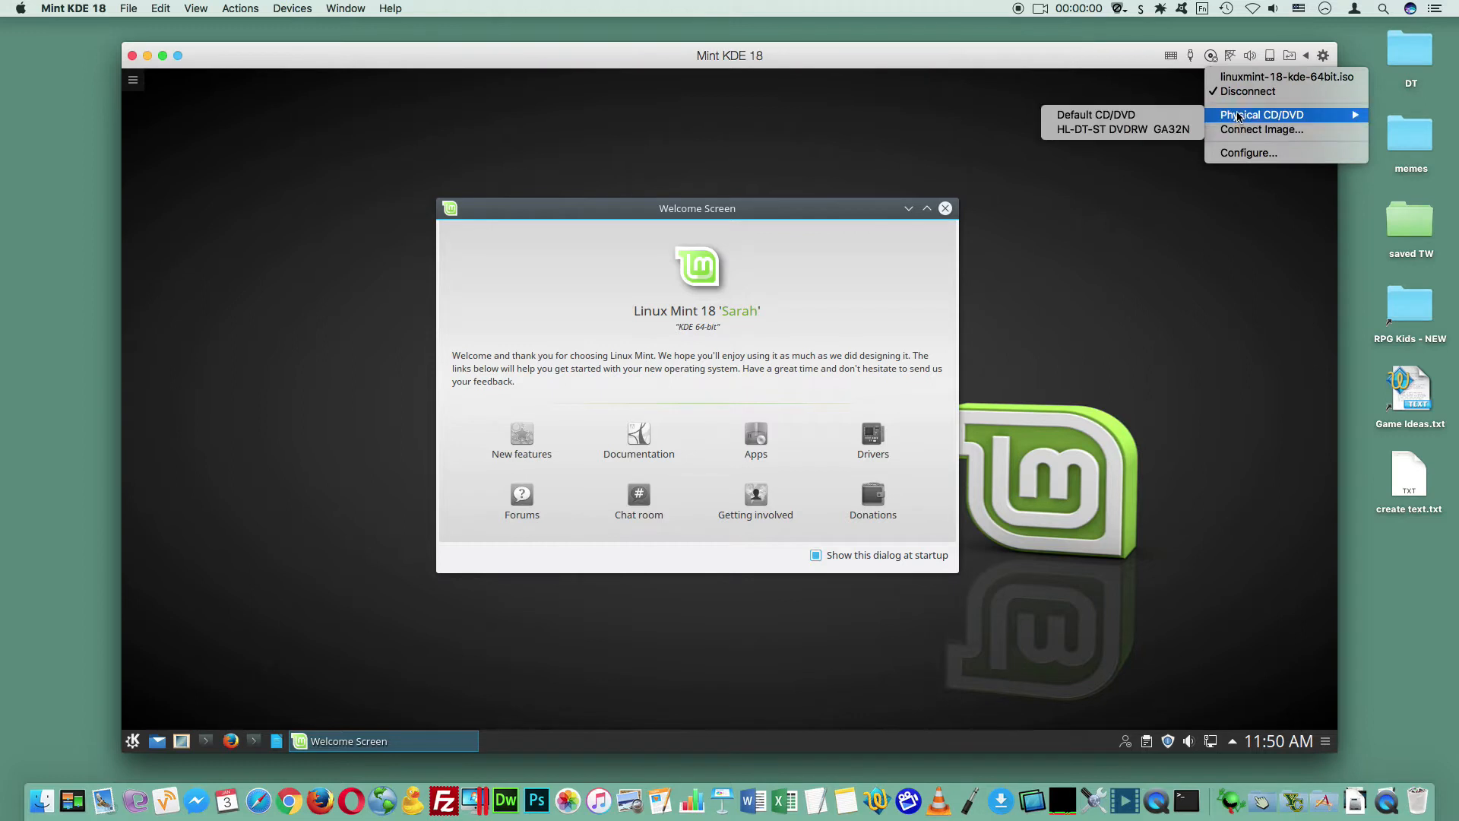
left_click(1230, 57)
left_click(1231, 58)
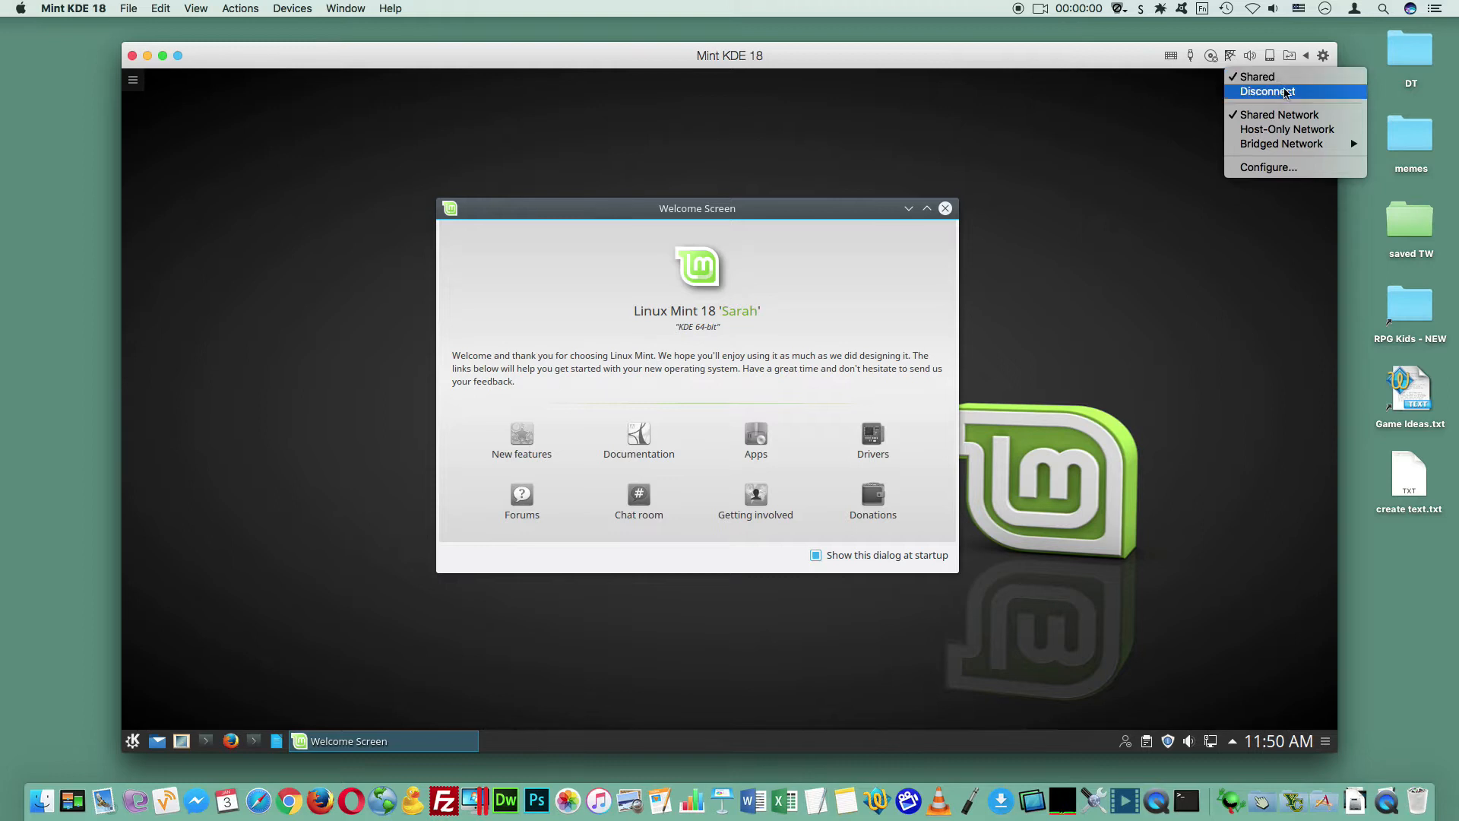
left_click(1251, 58)
left_click(1252, 57)
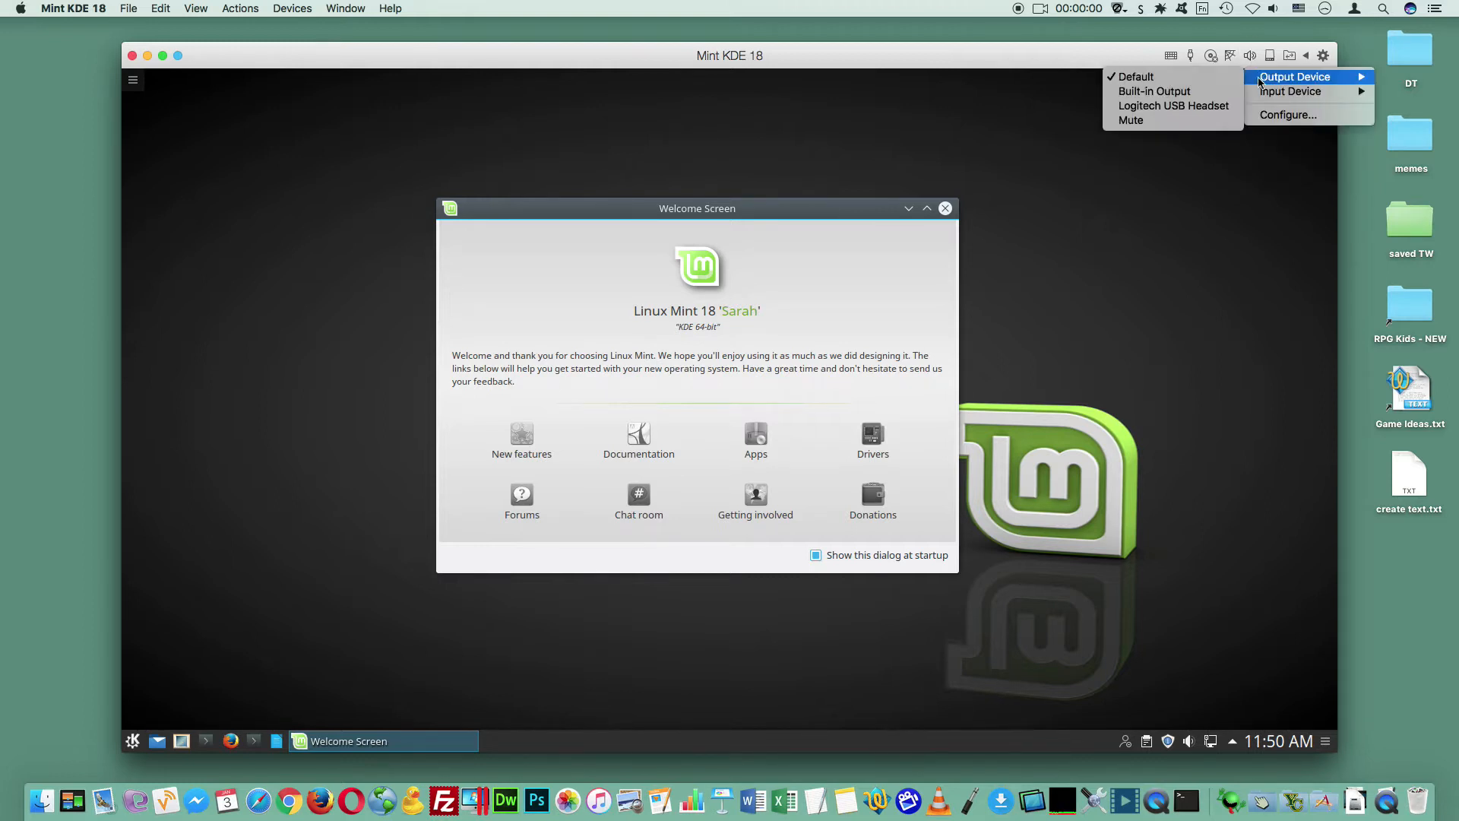
left_click(1223, 85)
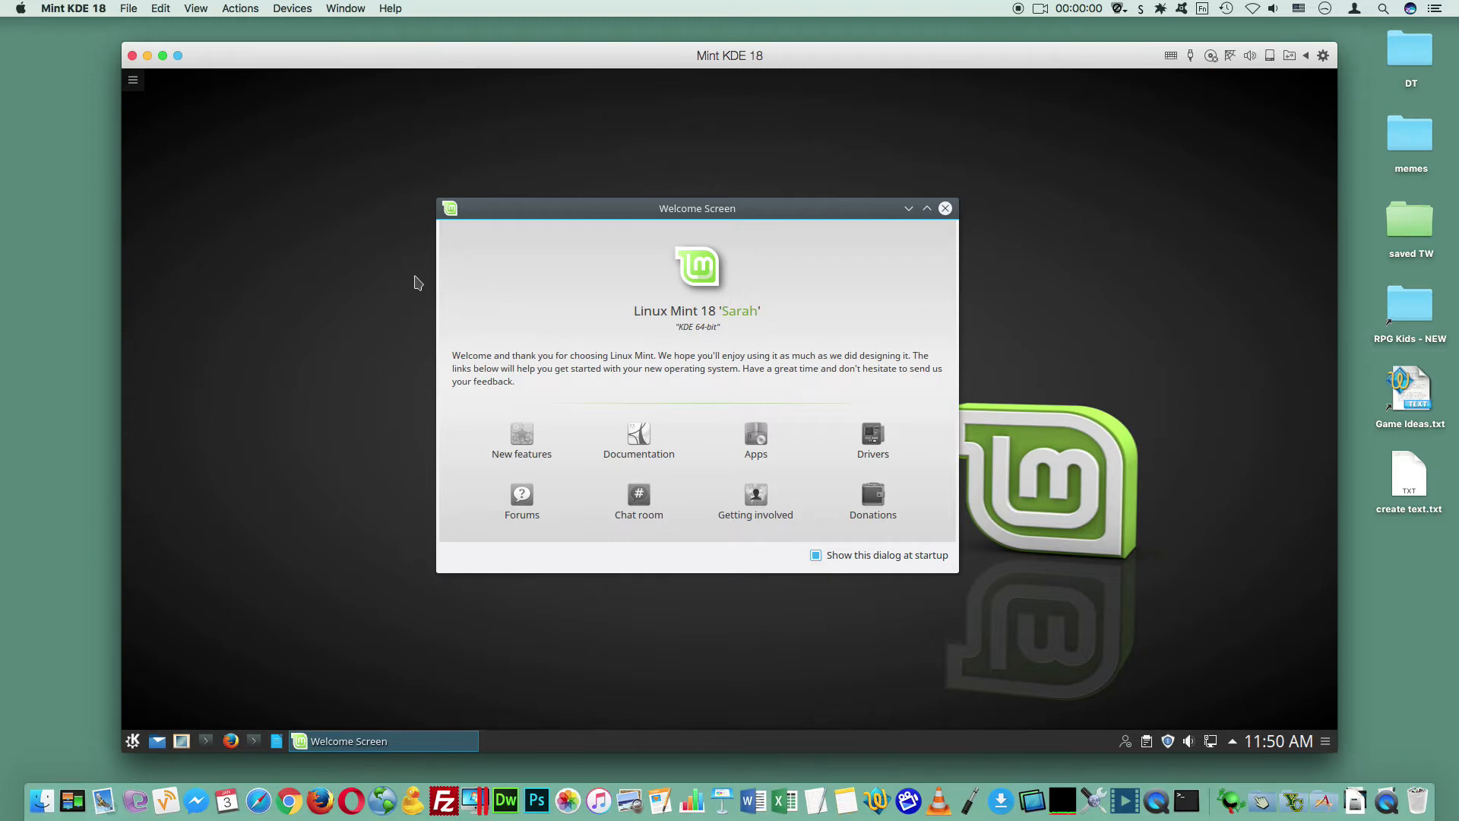
Step: Create a folder named New Folder on the Mint KDE 18 desktop and close the Welcome Screen
right_click(296, 186)
mouse_move(323, 199)
left_click(561, 196)
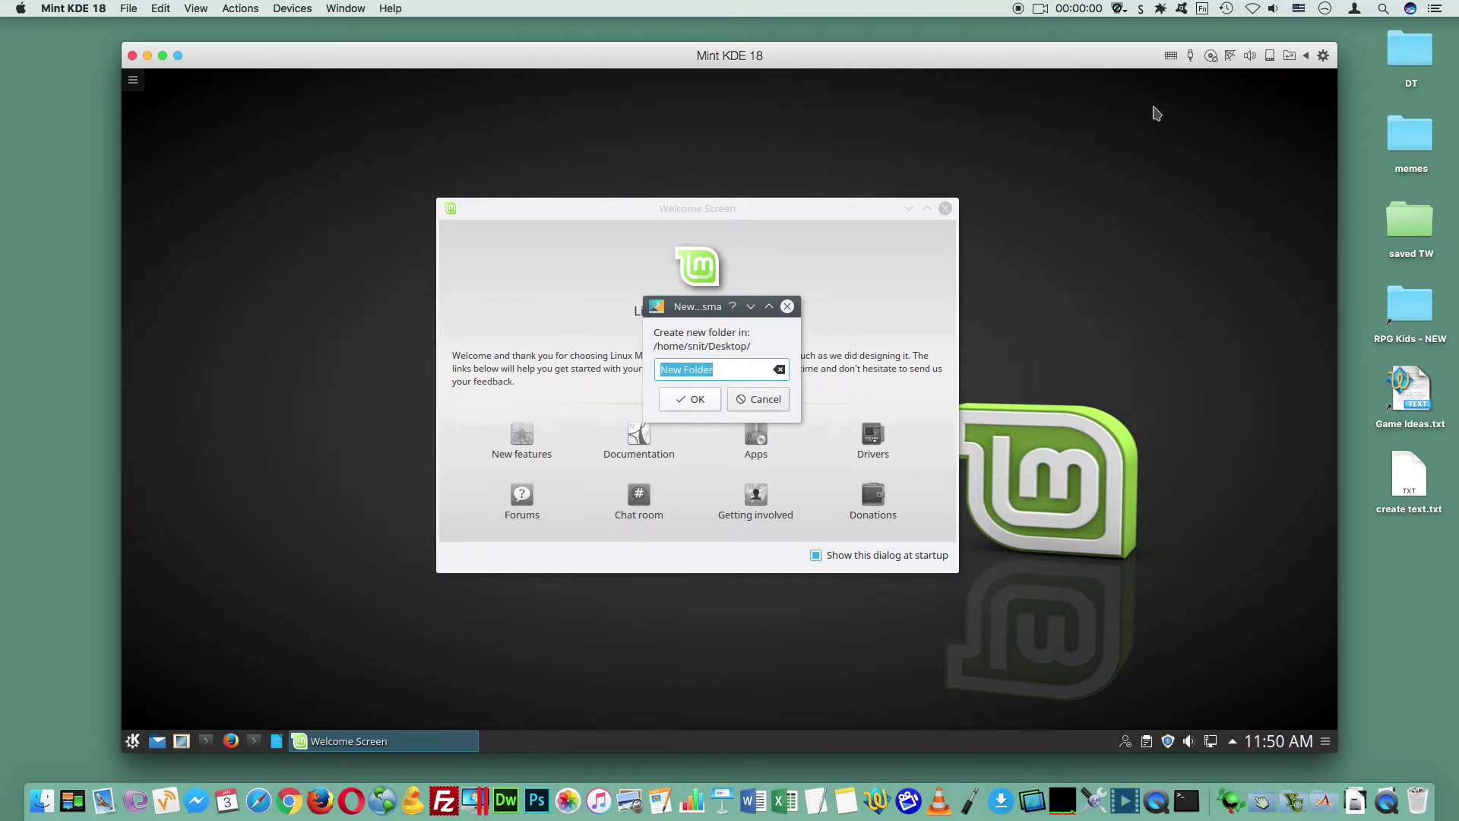
left_click(701, 399)
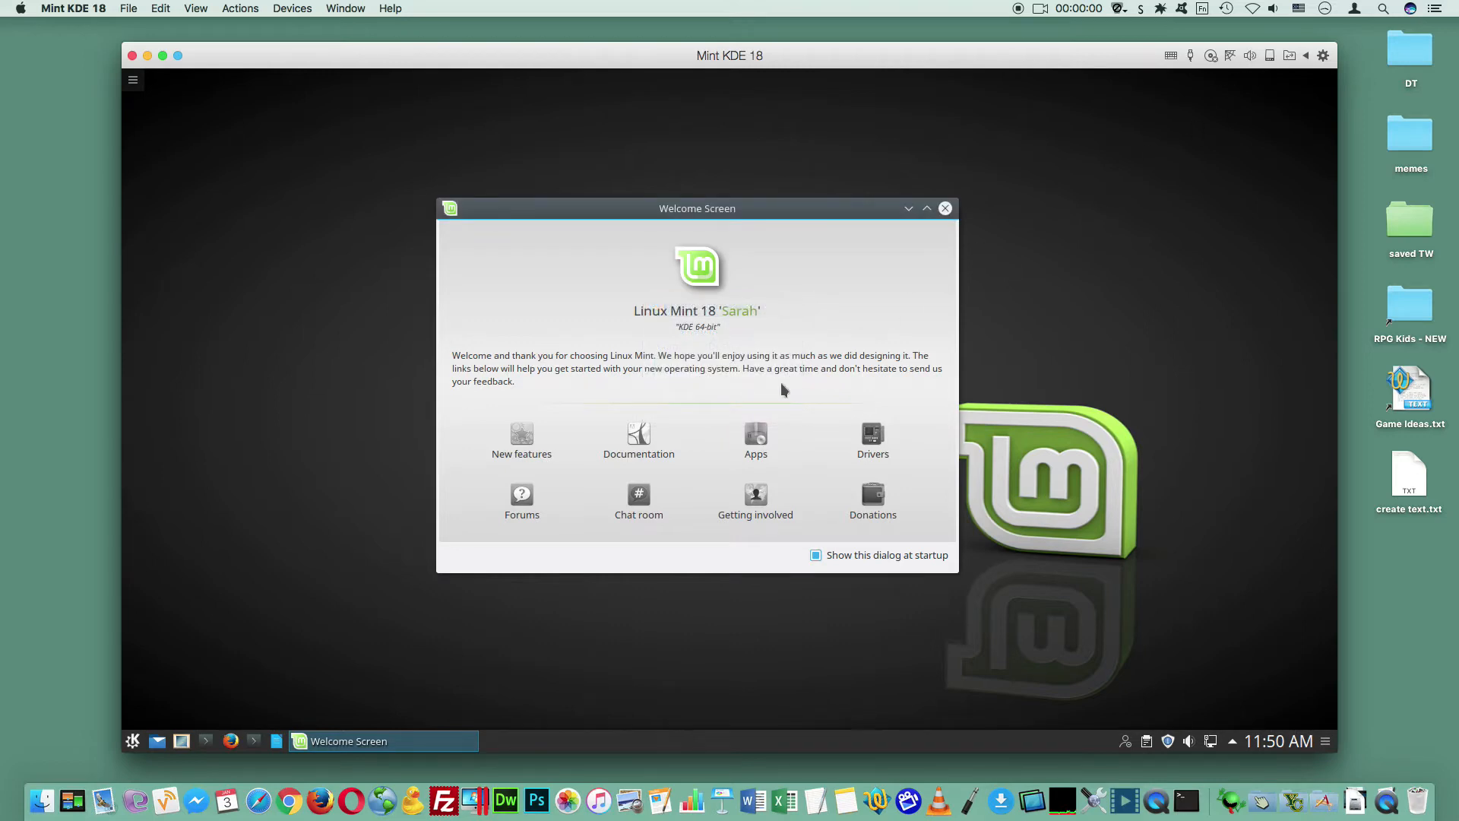
left_click(944, 210)
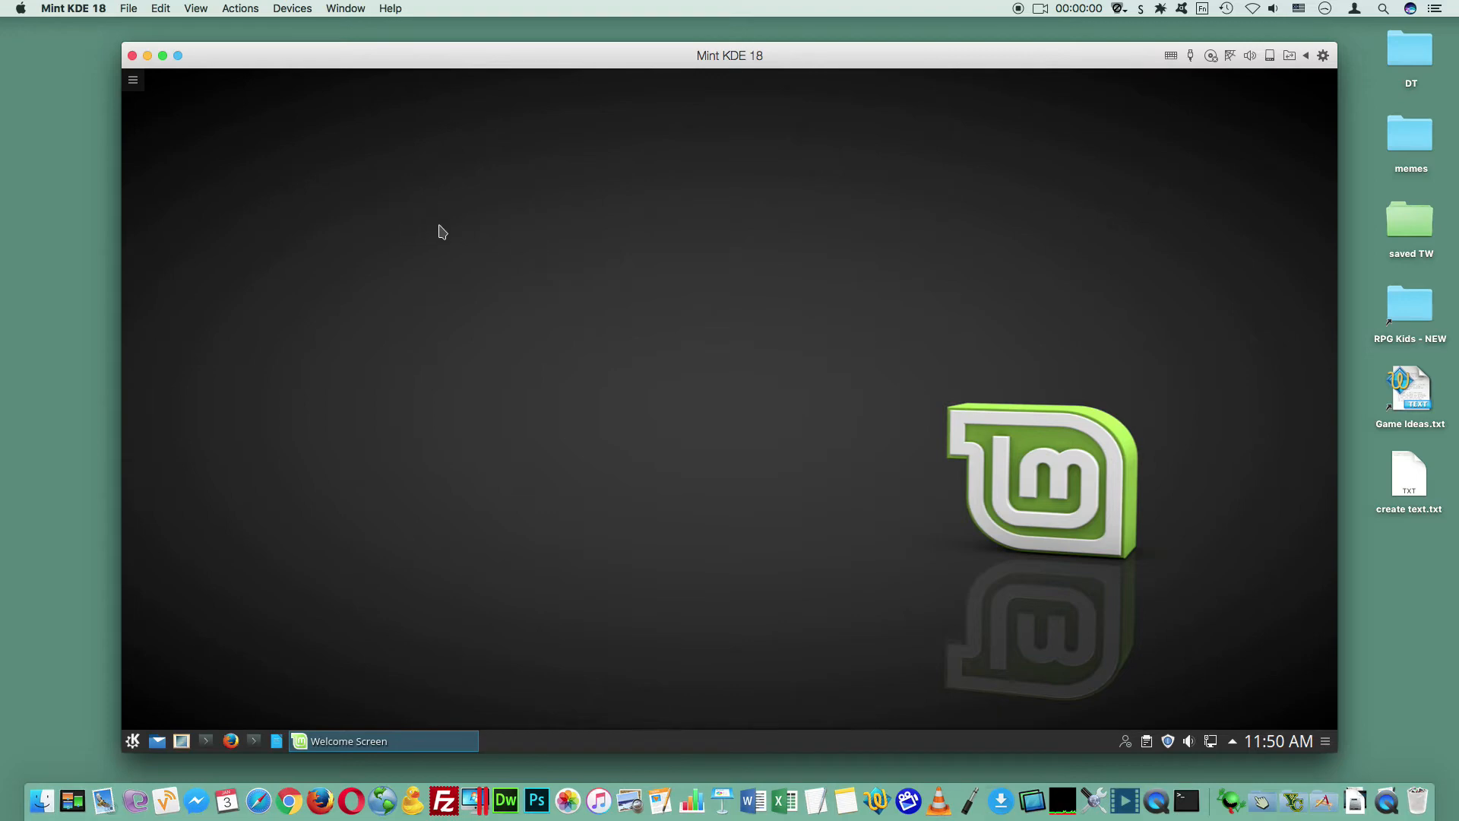
Step: Apply Show Desktop in Mint KDE 18 and reverse it with Hide Desktop
left_click(133, 80)
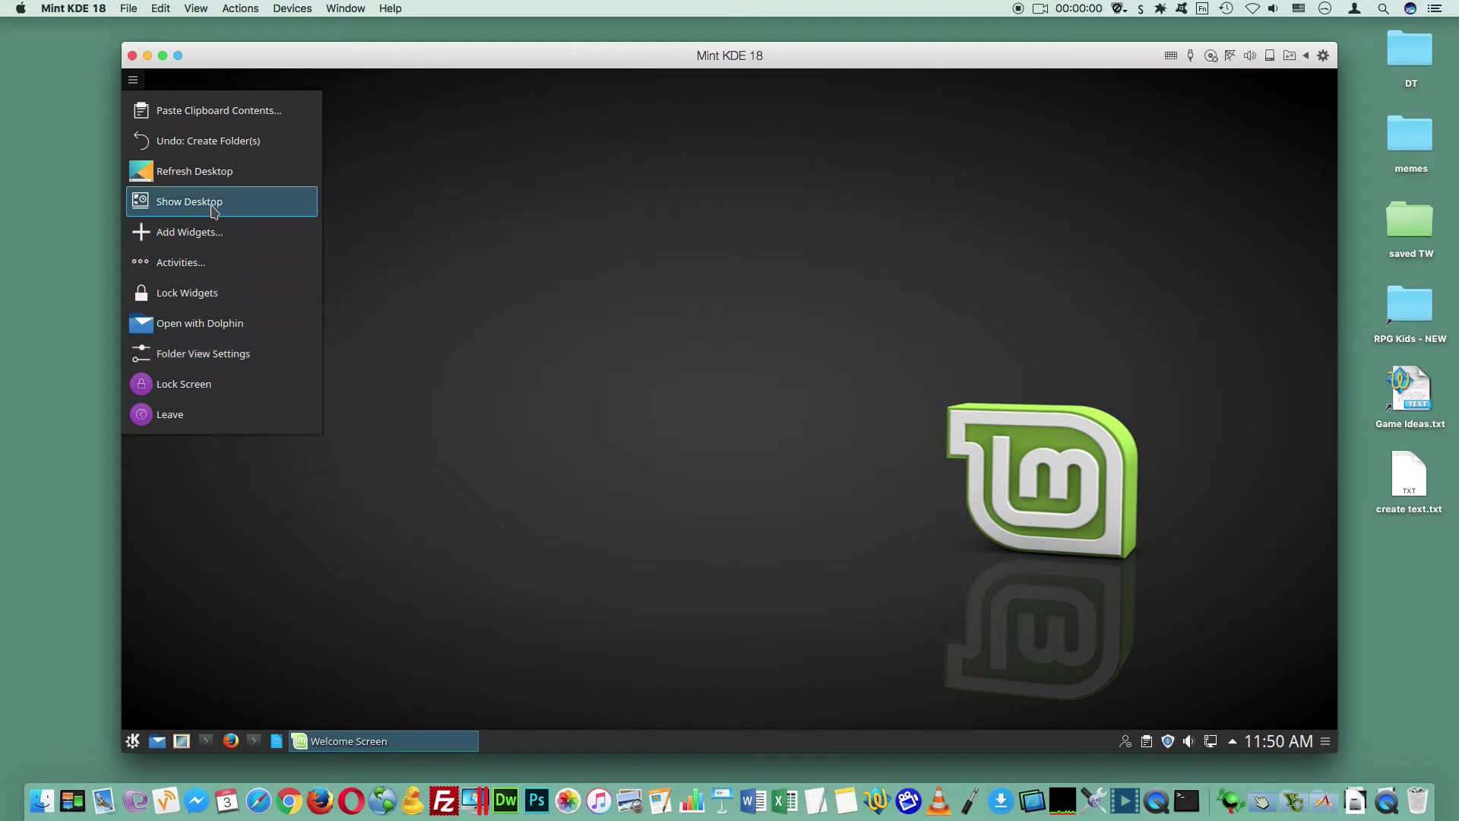
left_click(183, 202)
left_click(135, 84)
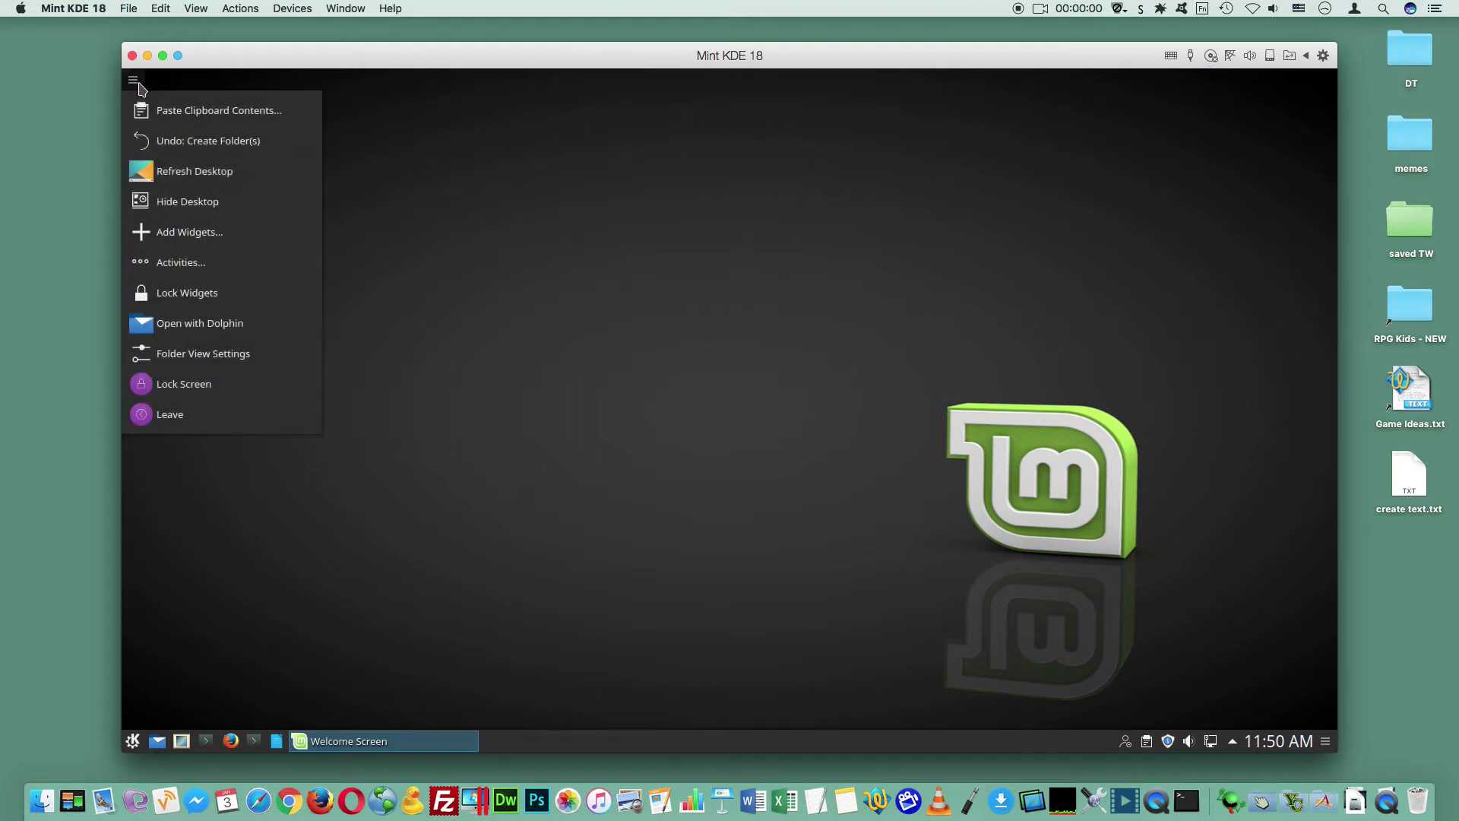
left_click(175, 201)
Step: Review the Layout choices in Folder View Settings, keep Folder View, and close the settings
left_click(134, 84)
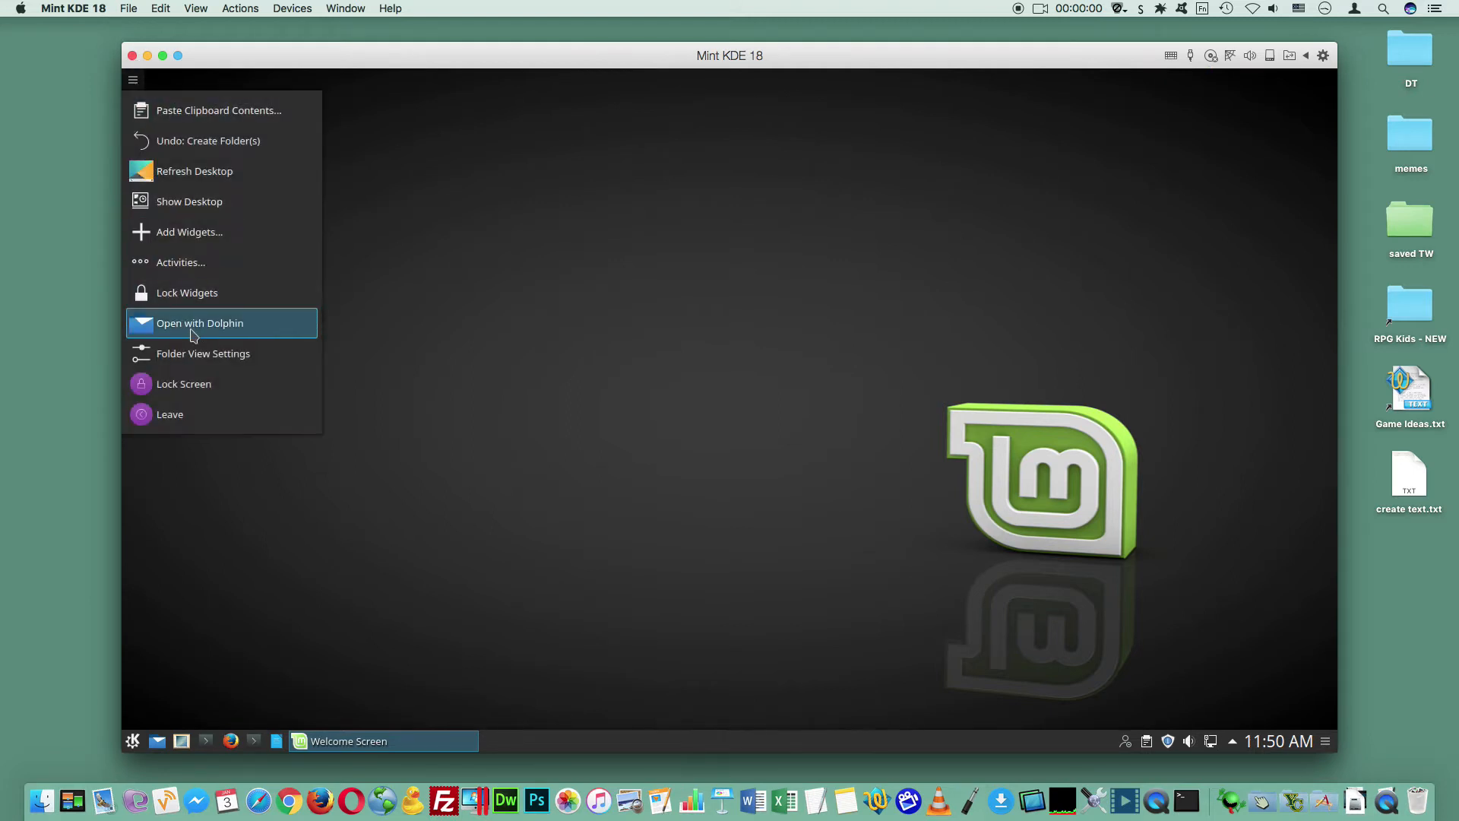
left_click(194, 354)
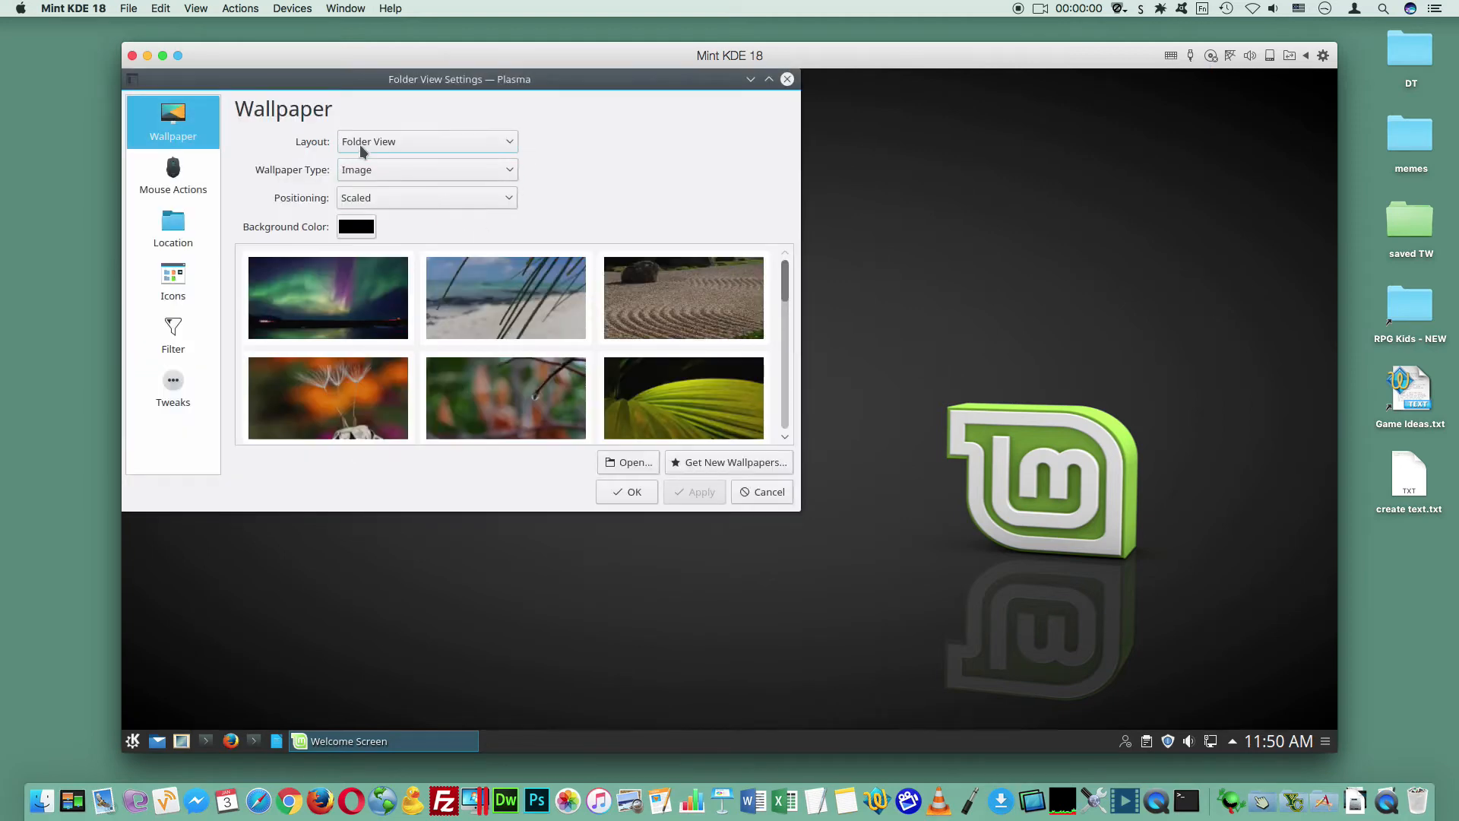
left_click(365, 144)
left_click(366, 164)
left_click(787, 80)
Step: Try to create another new folder on the Mint KDE 18 desktop
mouse_move(380, 260)
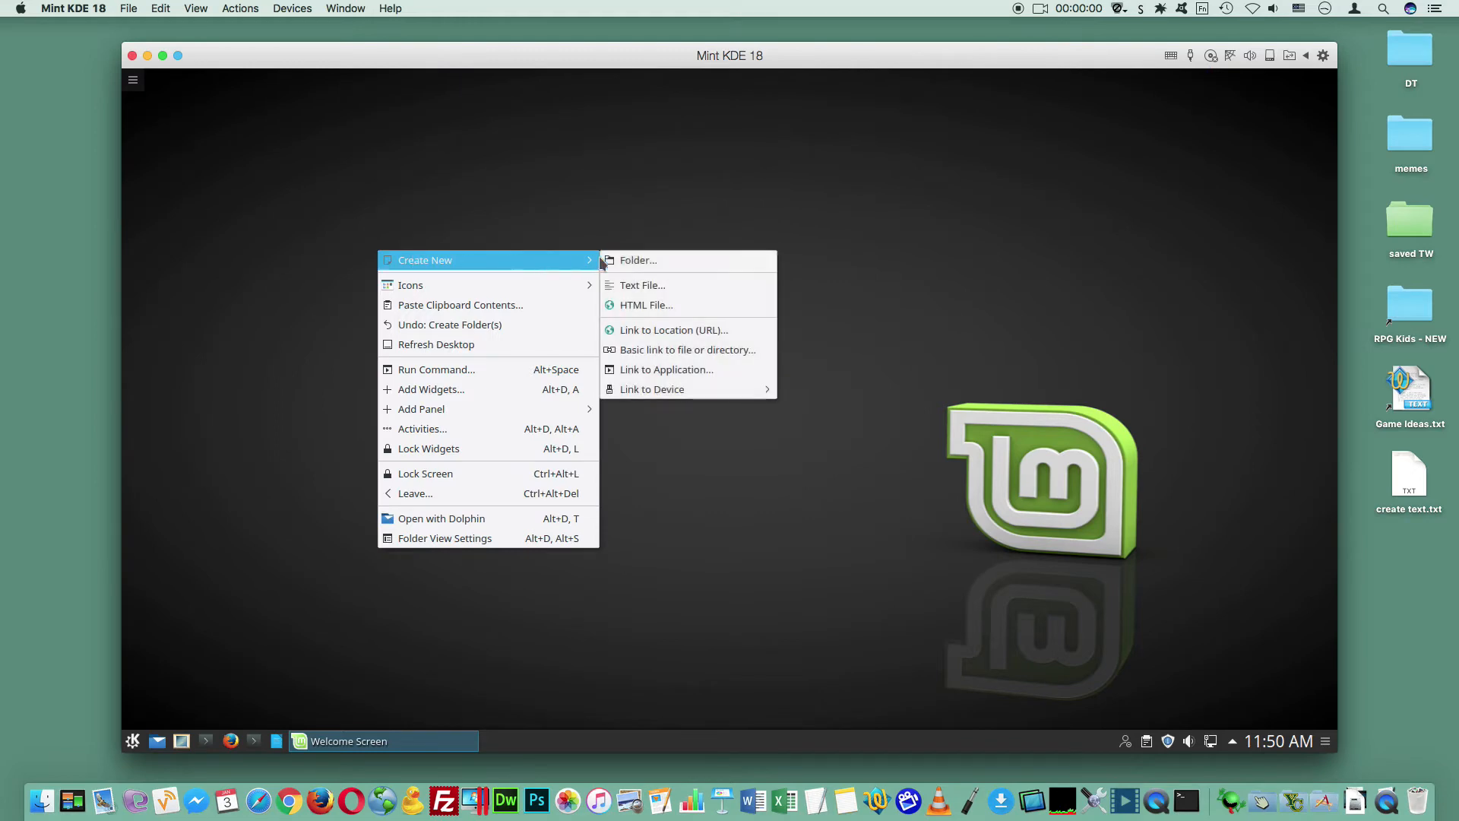
left_click(684, 260)
left_click(714, 401)
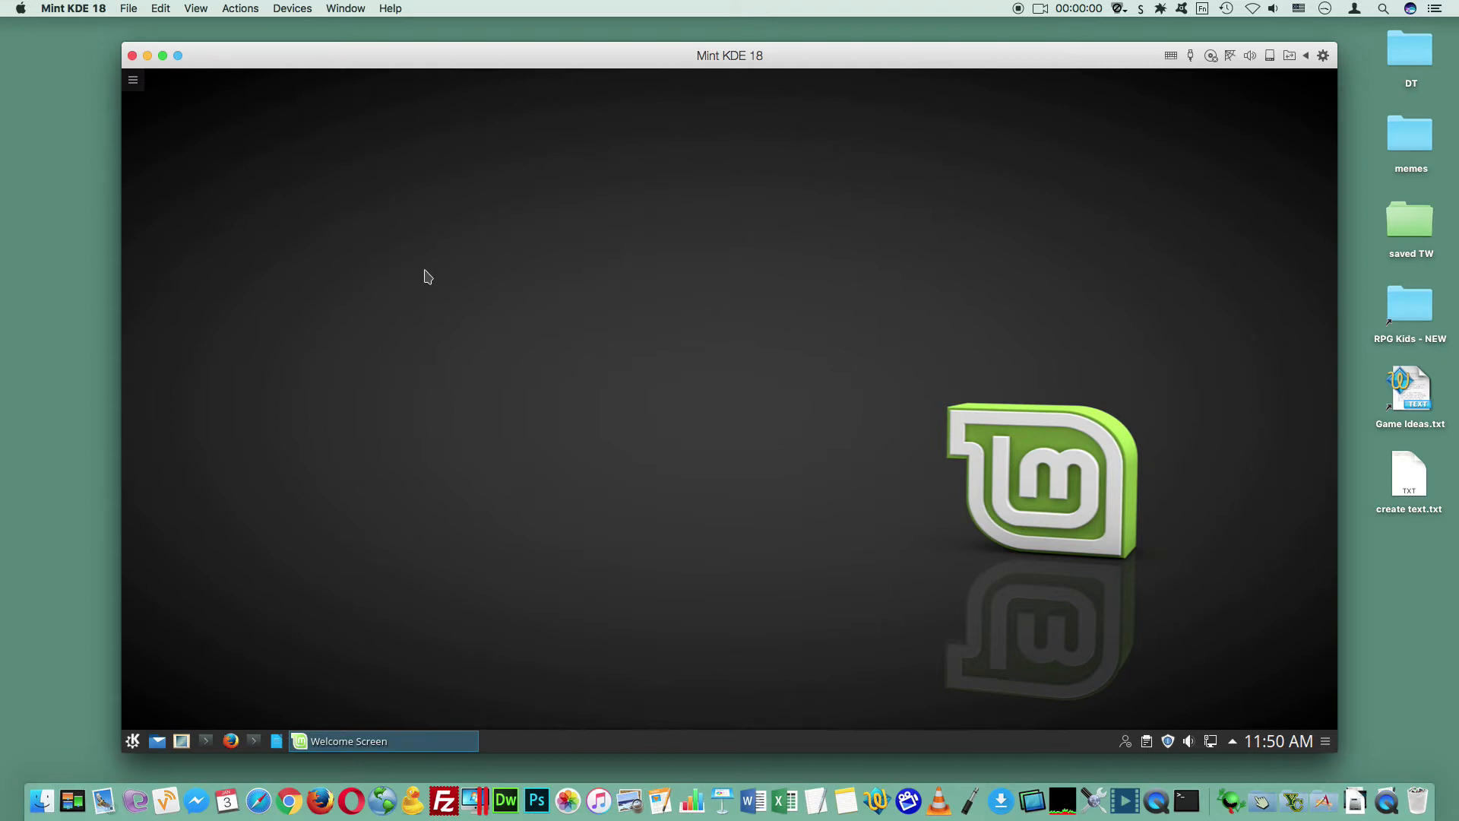
Step: Switch the Mint KDE 18 desktop layout to Desktop in Folder View Settings, moving the dialog aside to compare the layout options
right_click(336, 180)
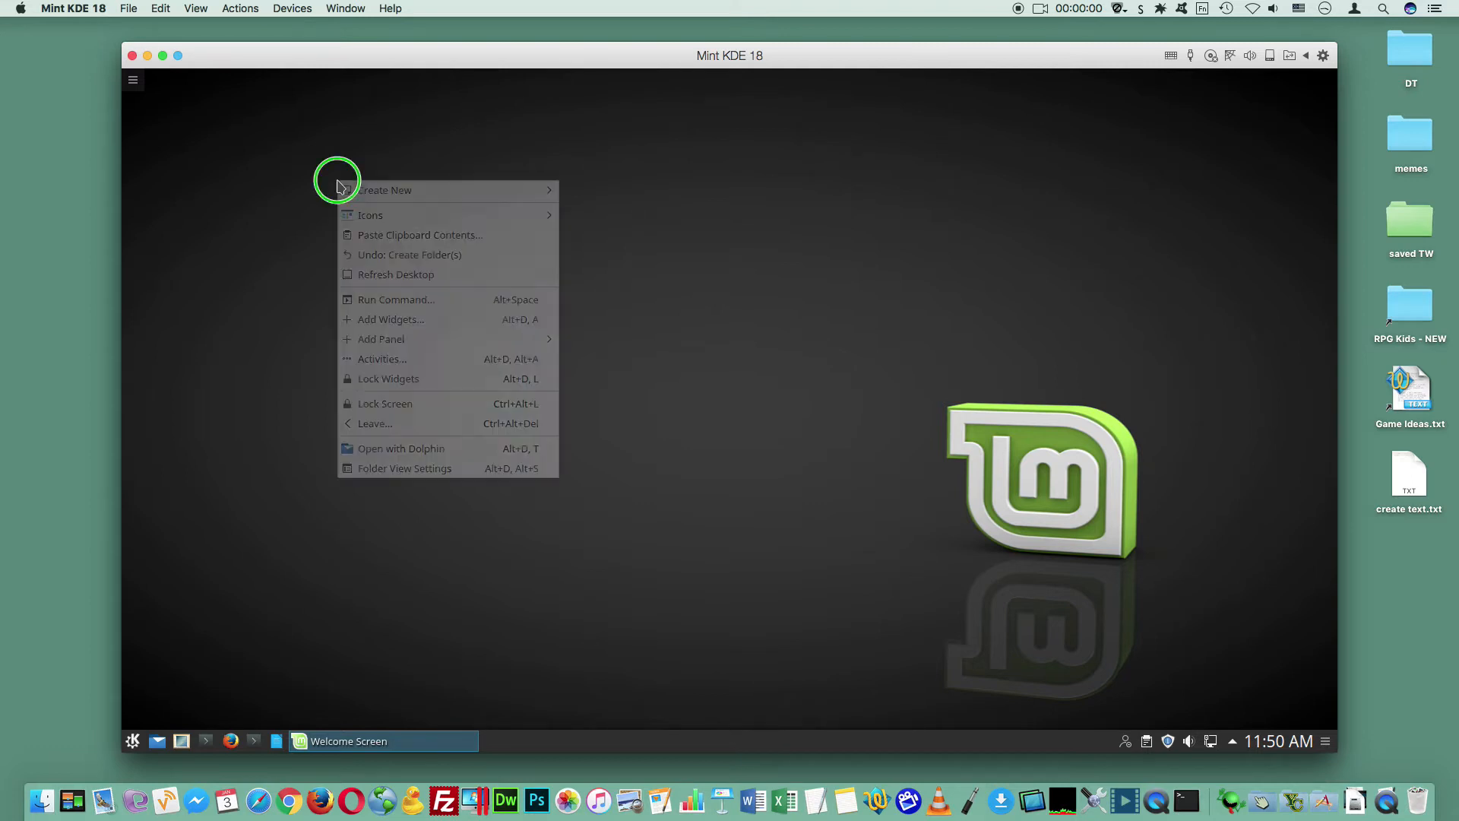
left_click(133, 80)
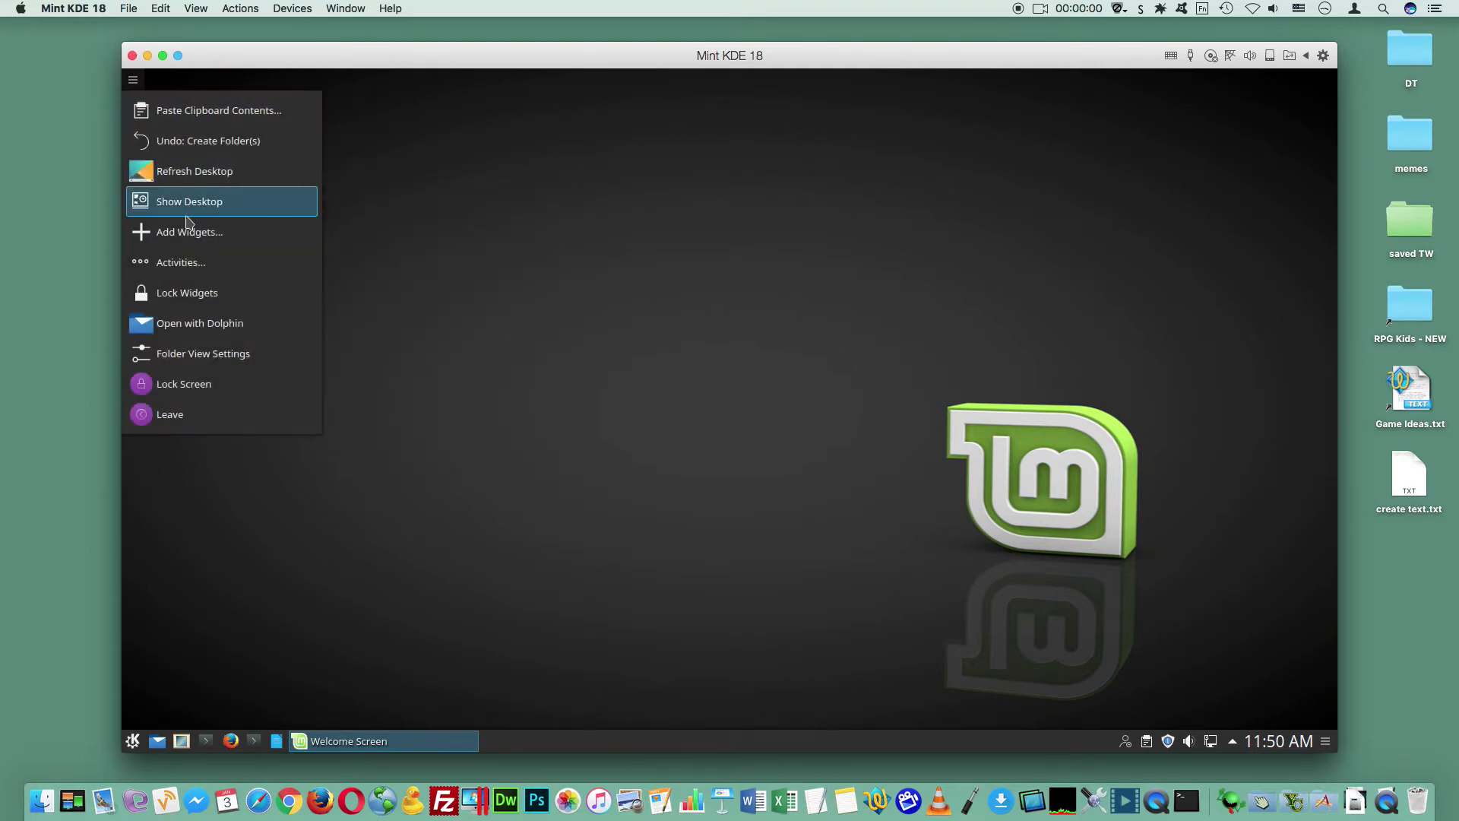
left_click(204, 352)
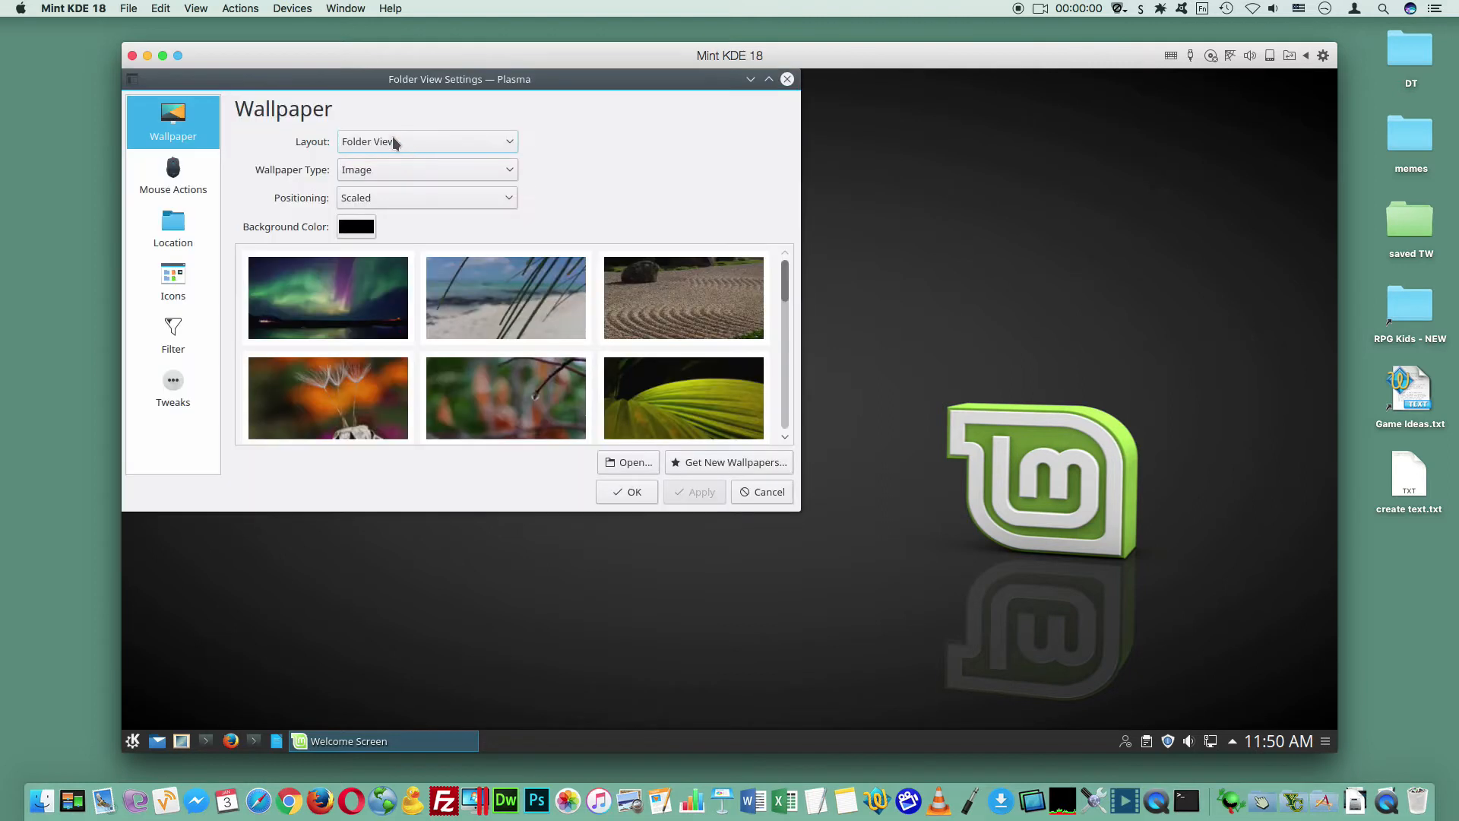
left_click(392, 139)
left_click(389, 182)
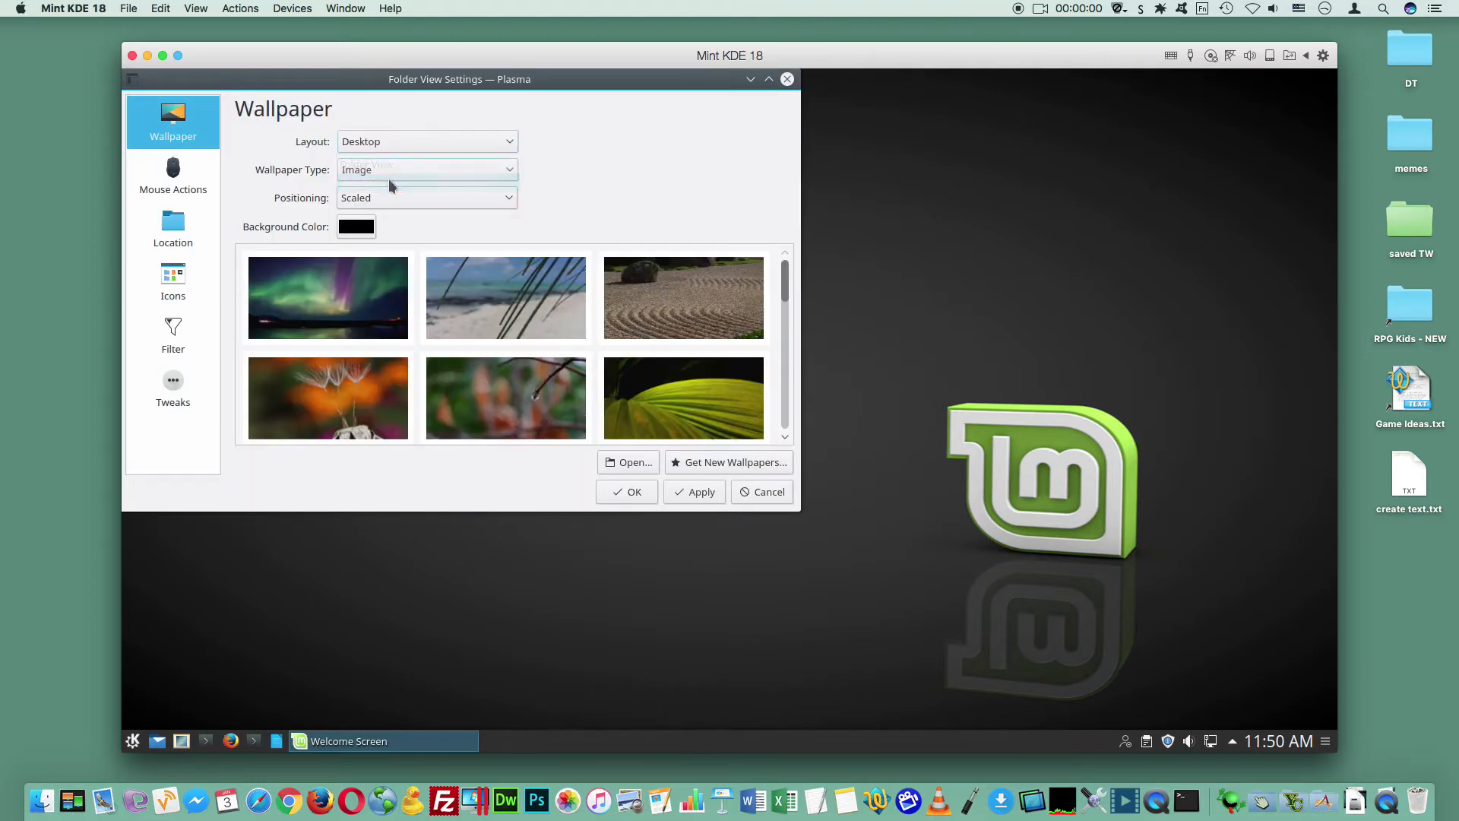
left_click_drag(581, 90, 1006, 186)
left_click(814, 237)
left_click(818, 261)
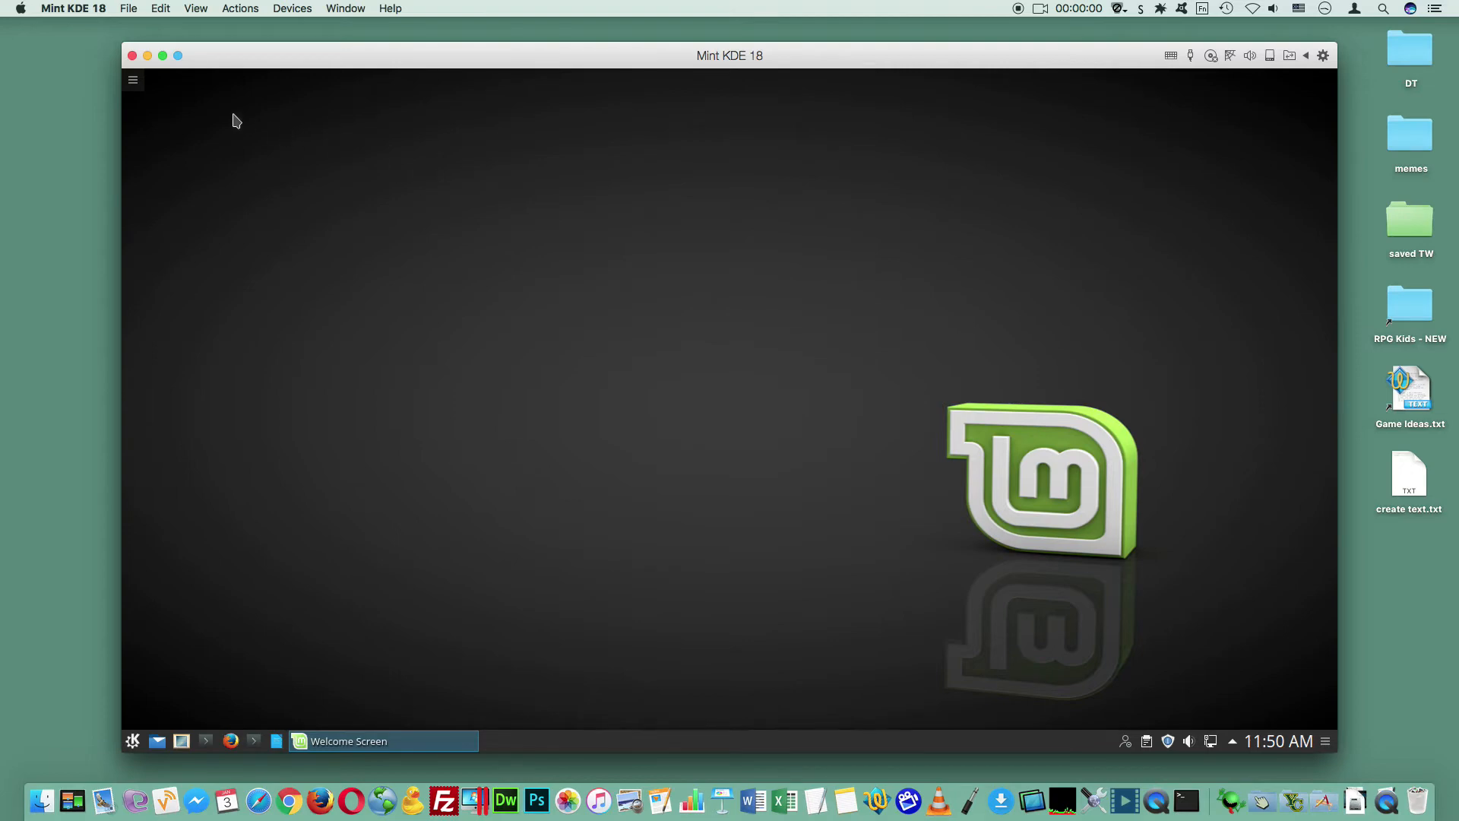
Step: Set the layout to Folder View in the Mint KDE 18 Desktop Settings and apply the change
left_click(134, 80)
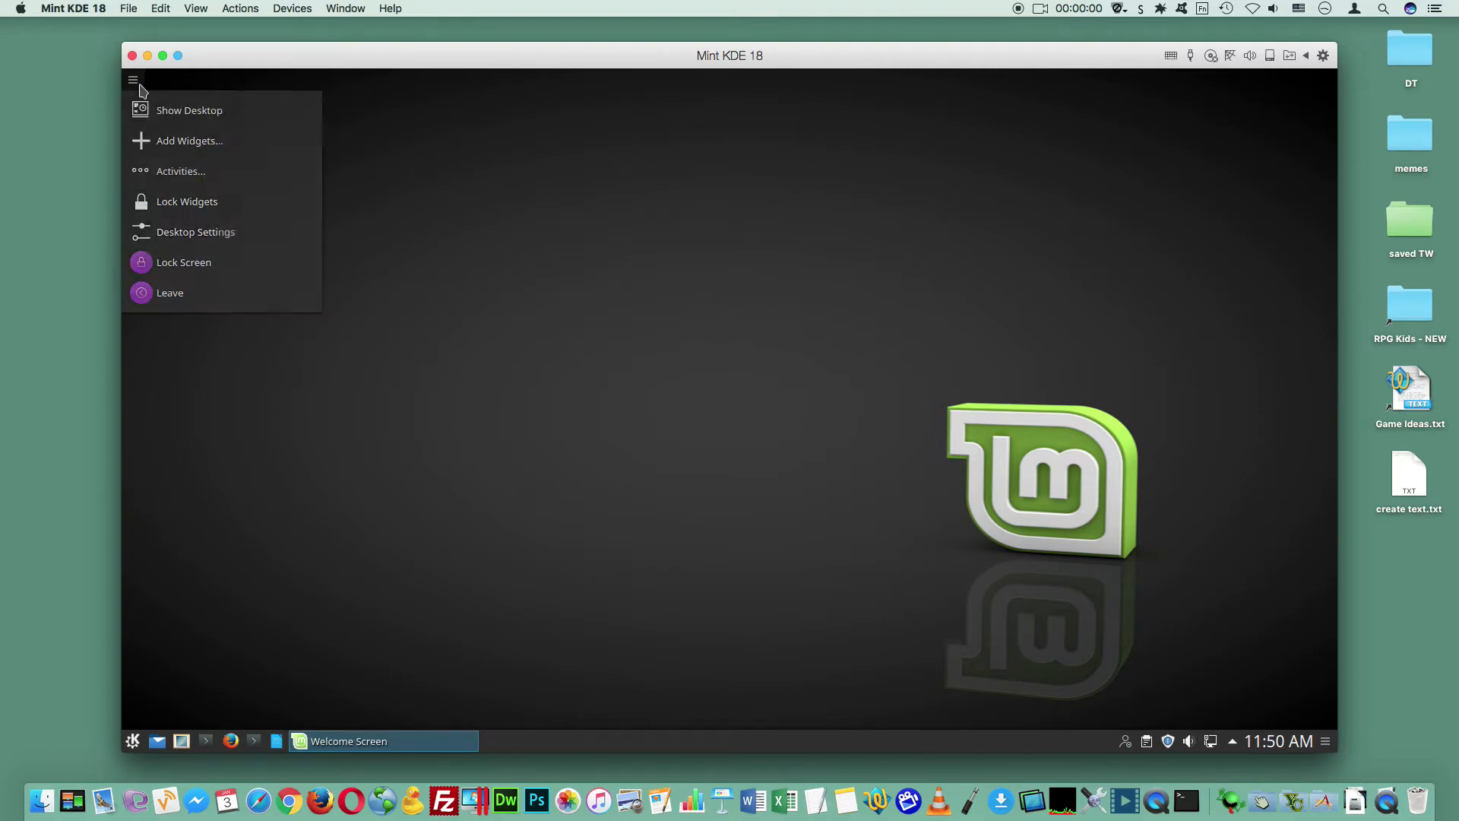
left_click(179, 241)
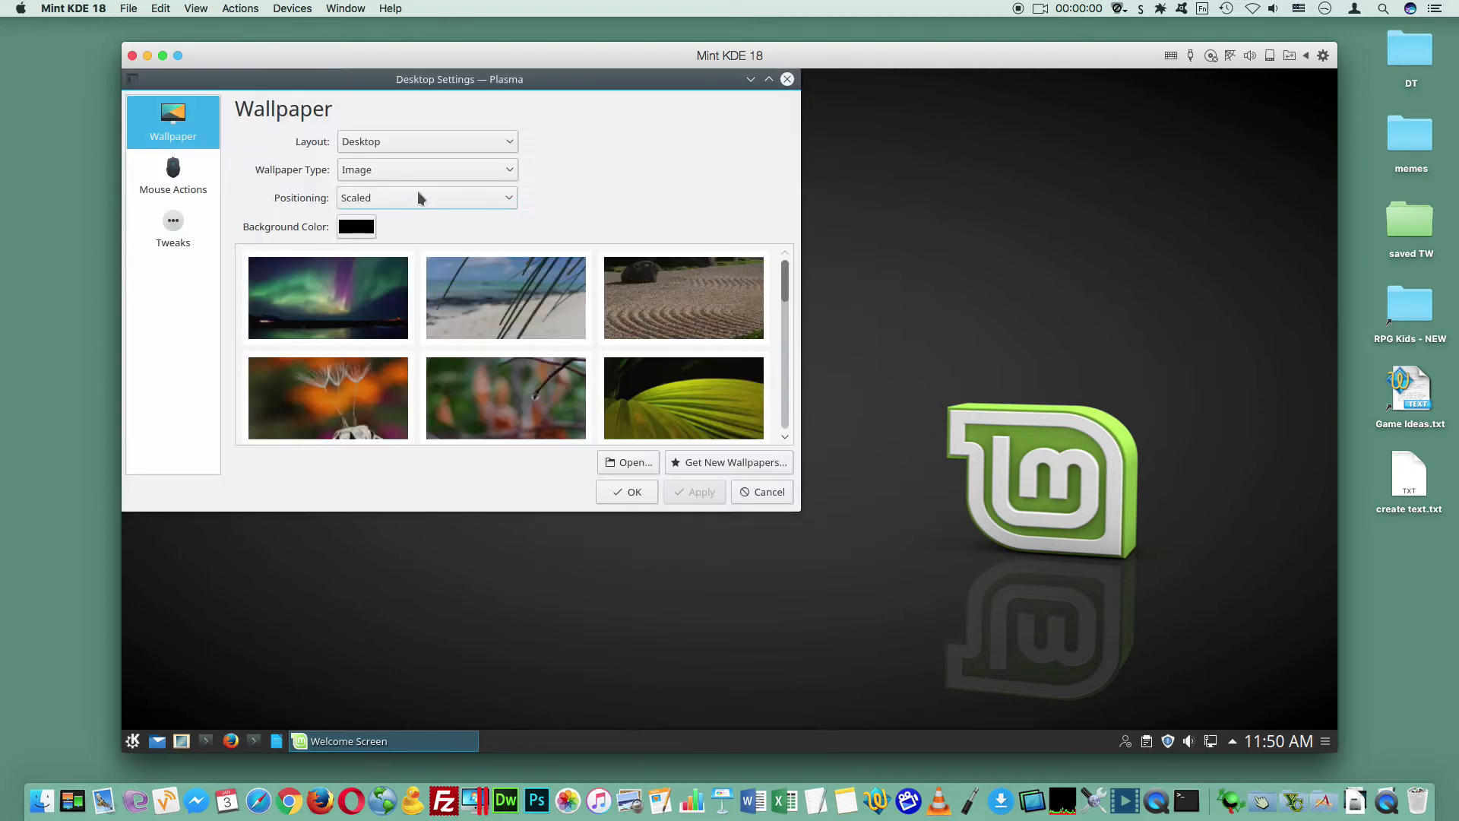
left_click(406, 148)
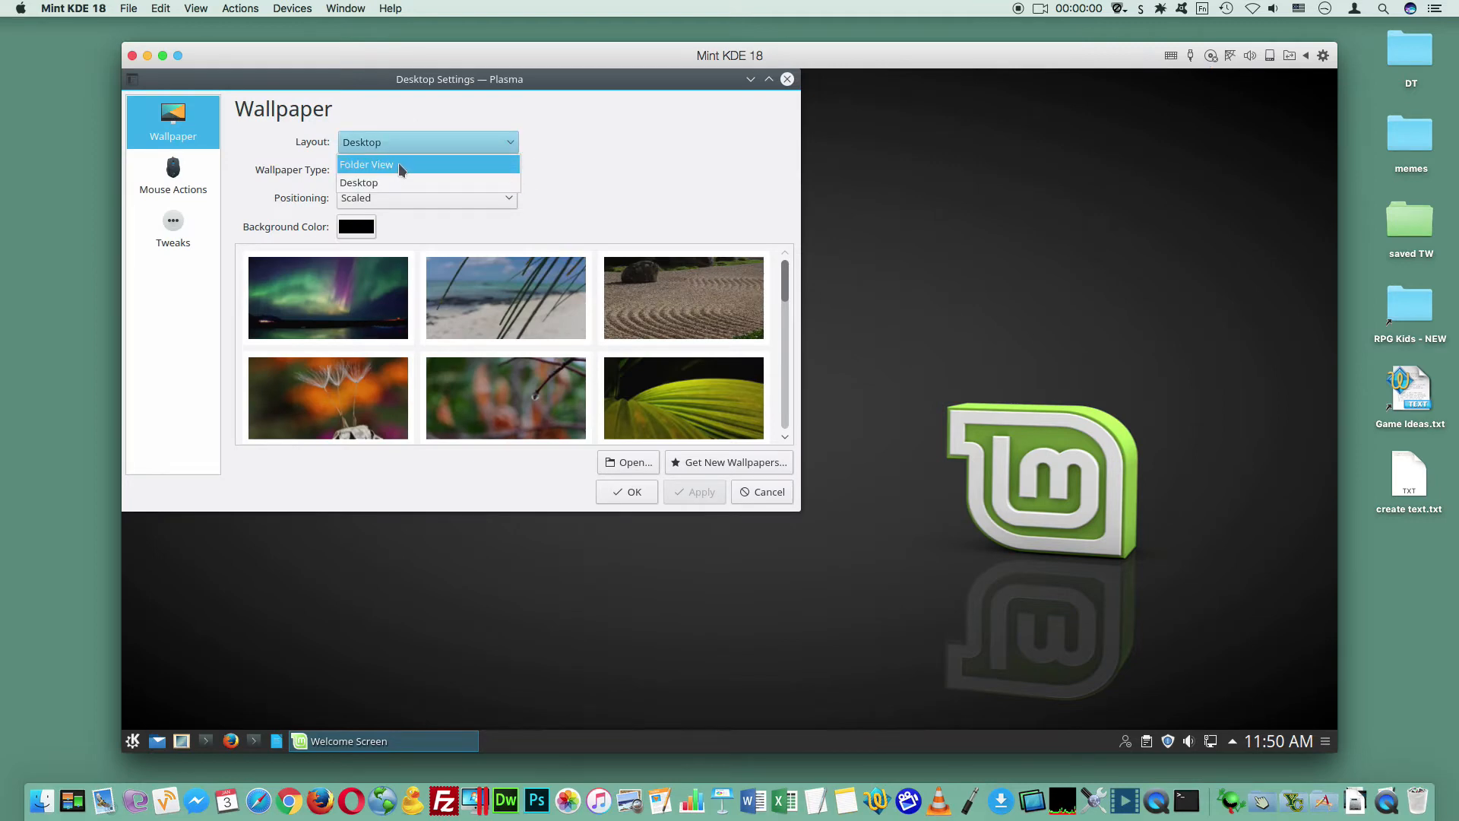
left_click(398, 163)
left_click(688, 492)
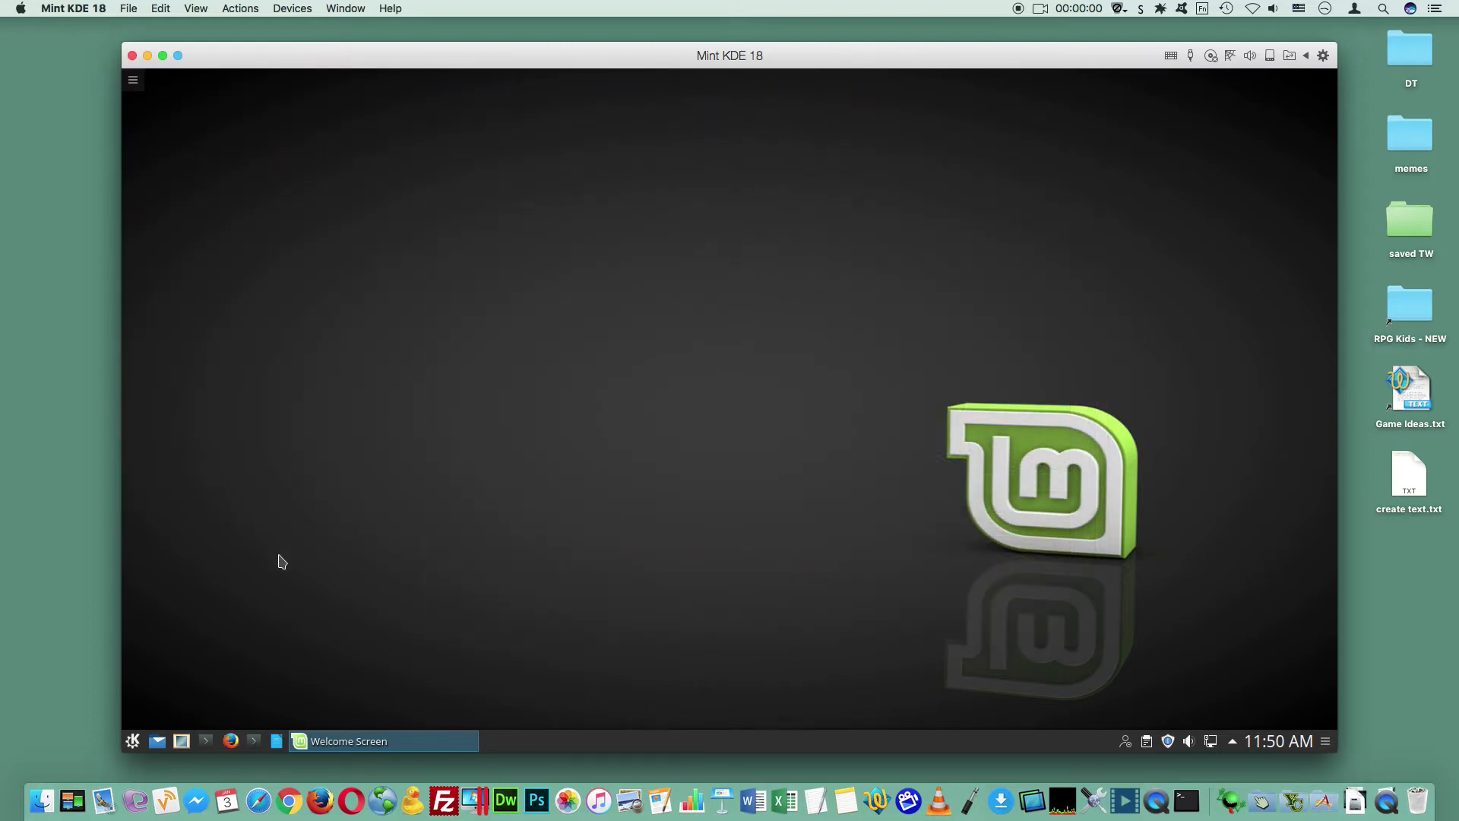
Step: Restart Mint KDE 18 and switch to the Mint Cinnamon virtual machine window
left_click(137, 740)
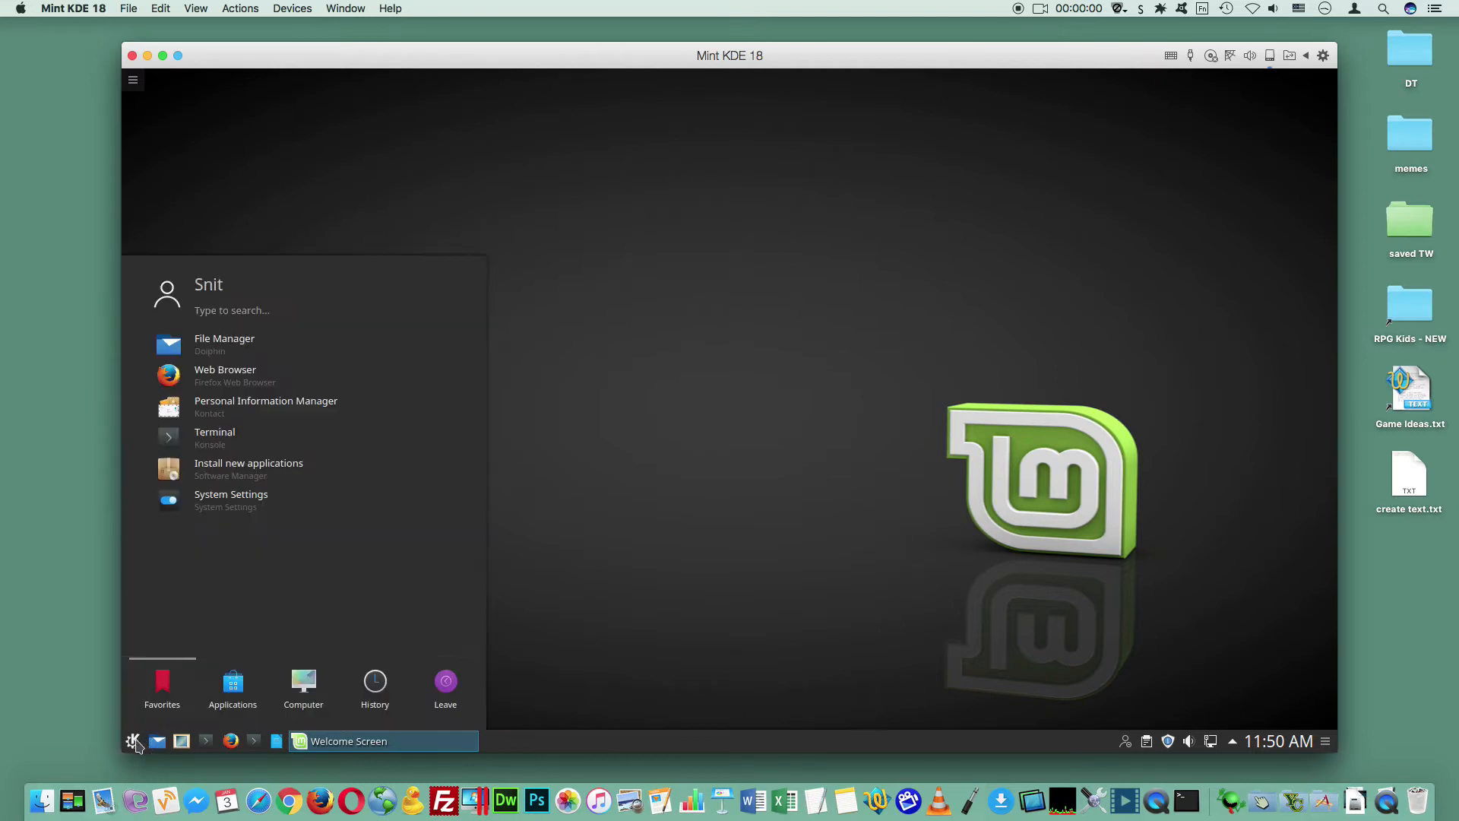
left_click(448, 683)
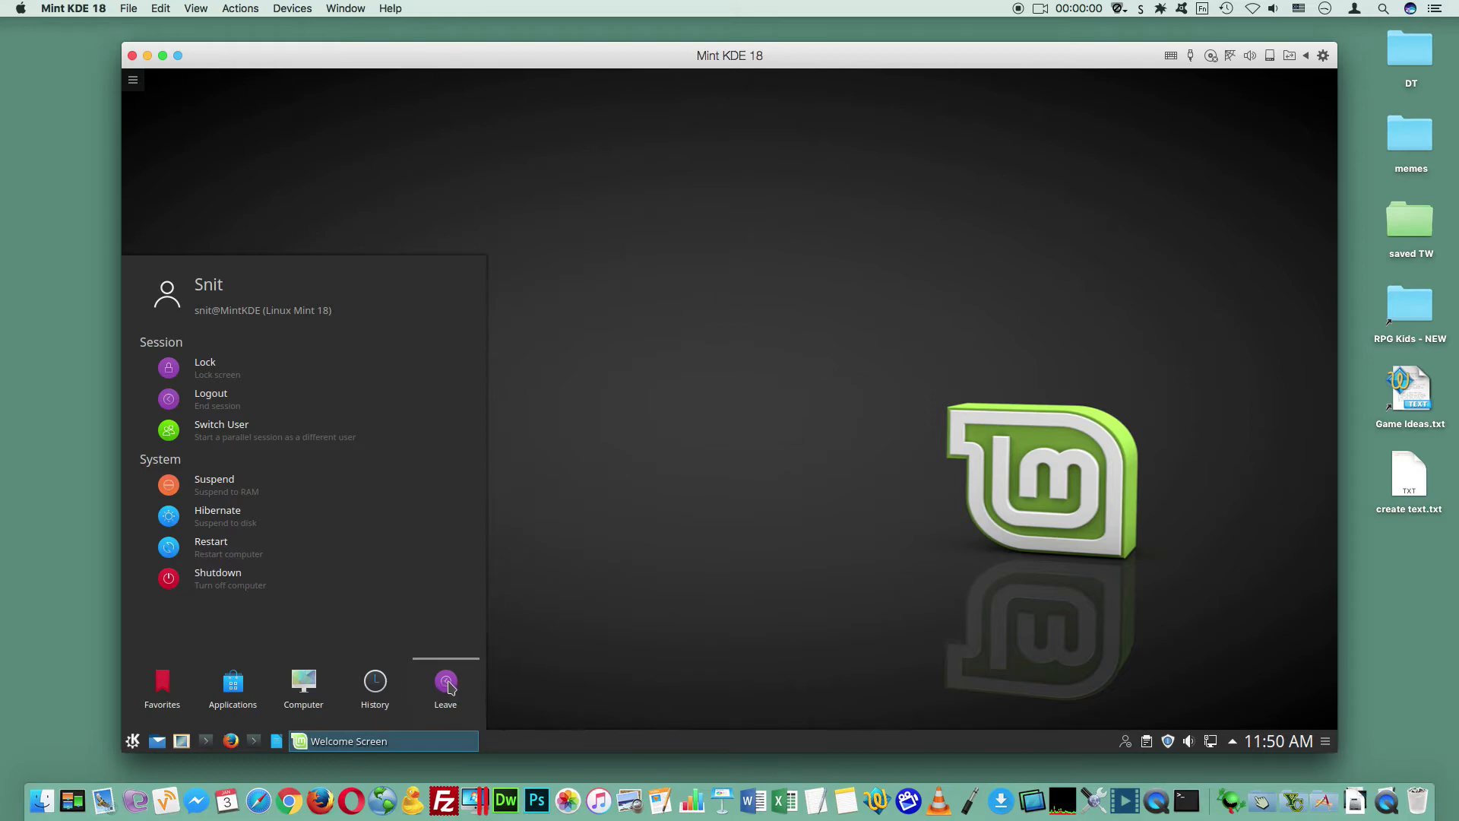
left_click(225, 548)
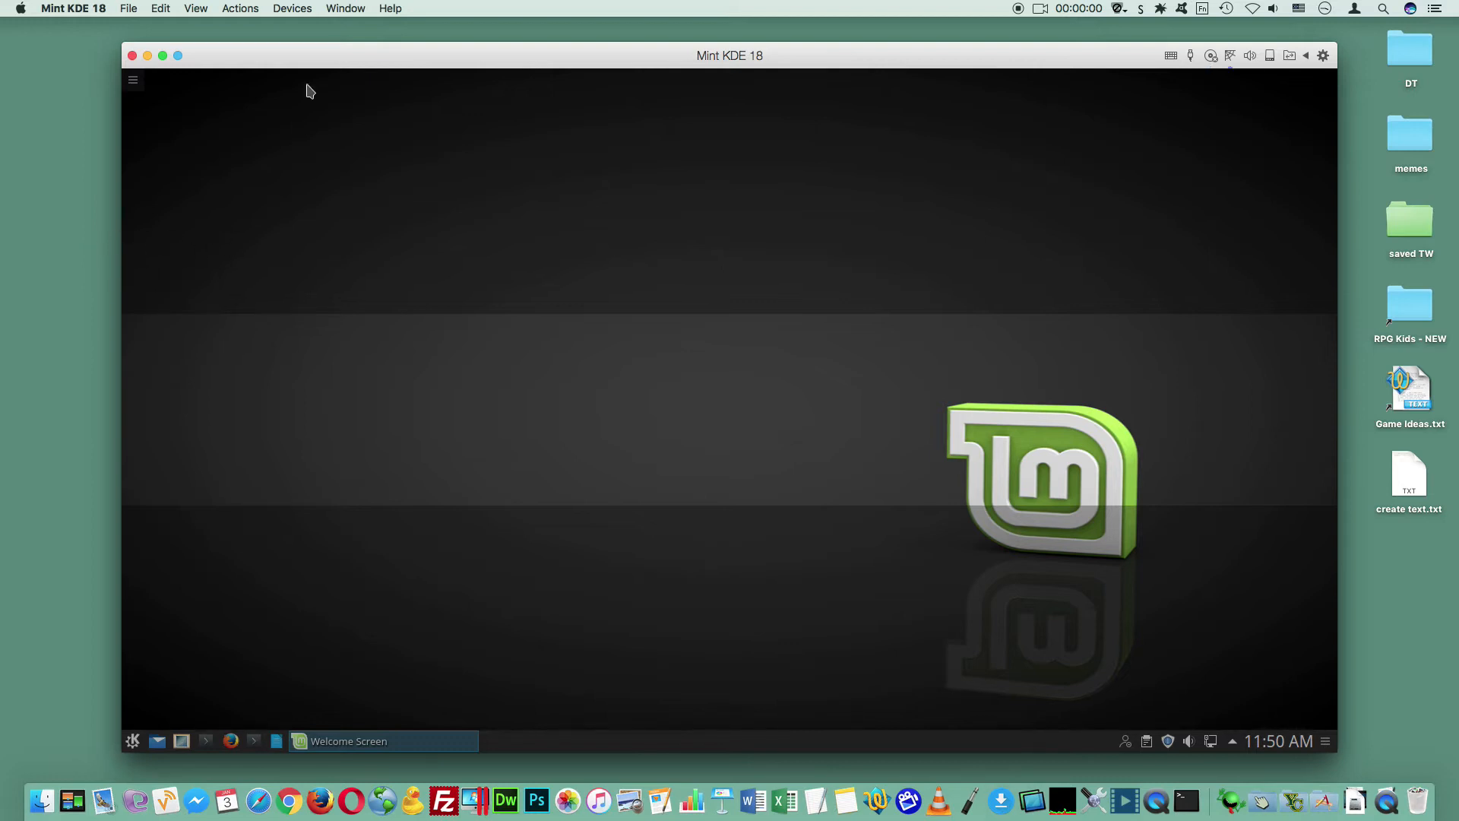
left_click(365, 7)
left_click(362, 112)
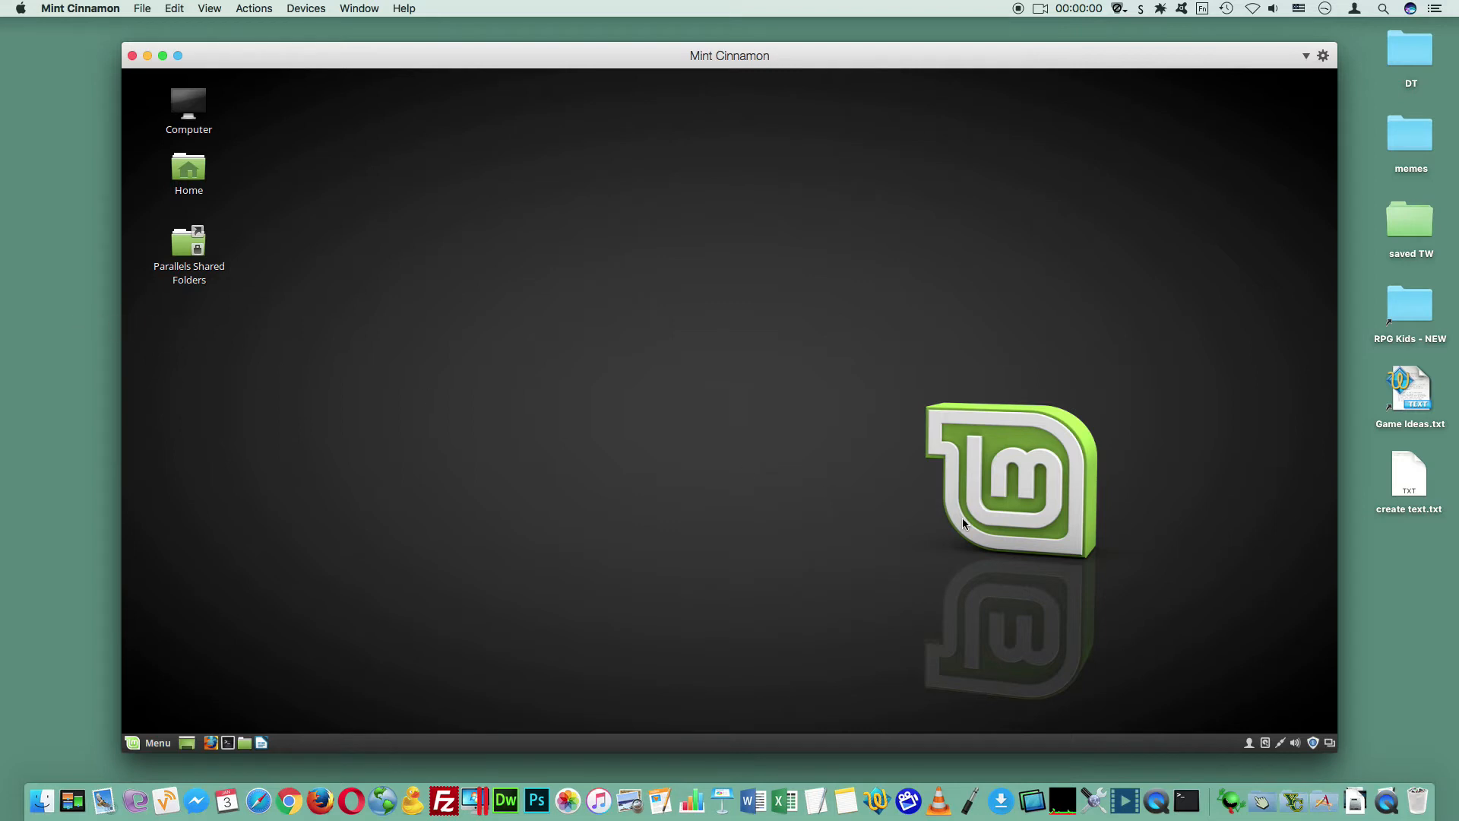
Step: Try shrinking the Mint Cinnamon window from its corner, and view its Security configuration before closing it
left_click_drag(1335, 751, 963, 485)
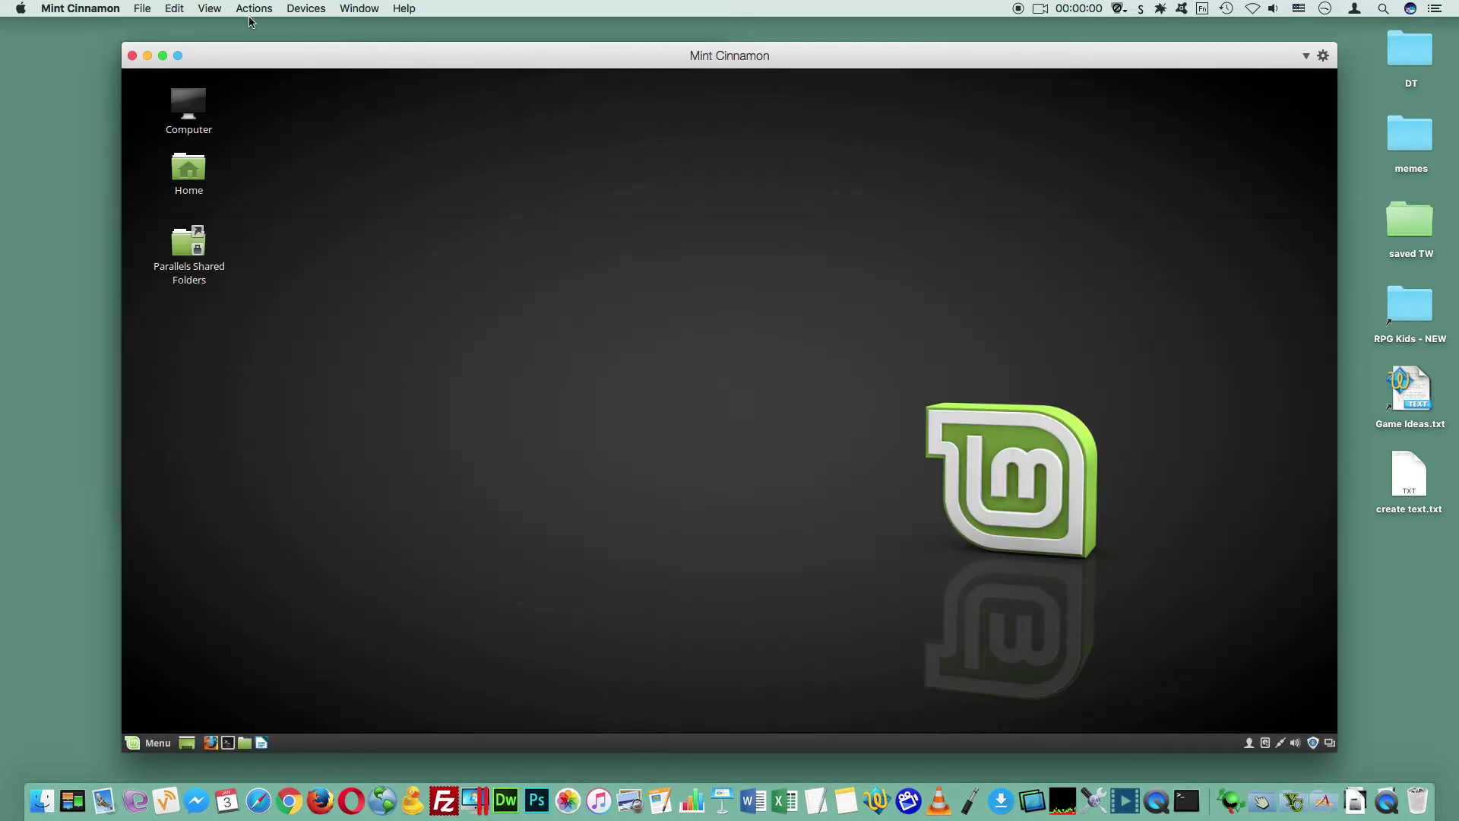
left_click(1323, 56)
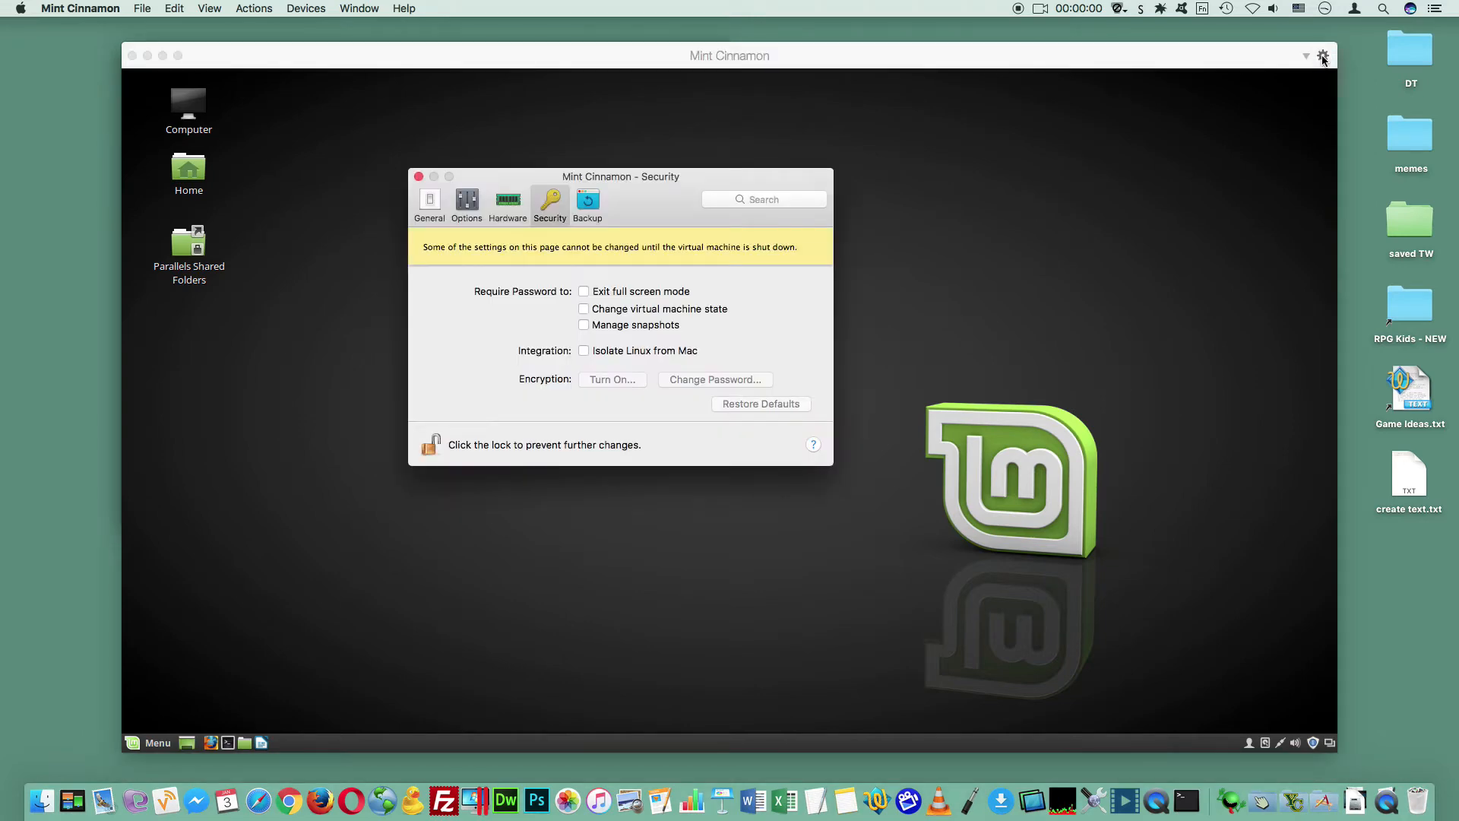
left_click(419, 176)
Step: Check on the restarting Mint KDE 18 window and return to the Mint Cinnamon window
left_click(358, 8)
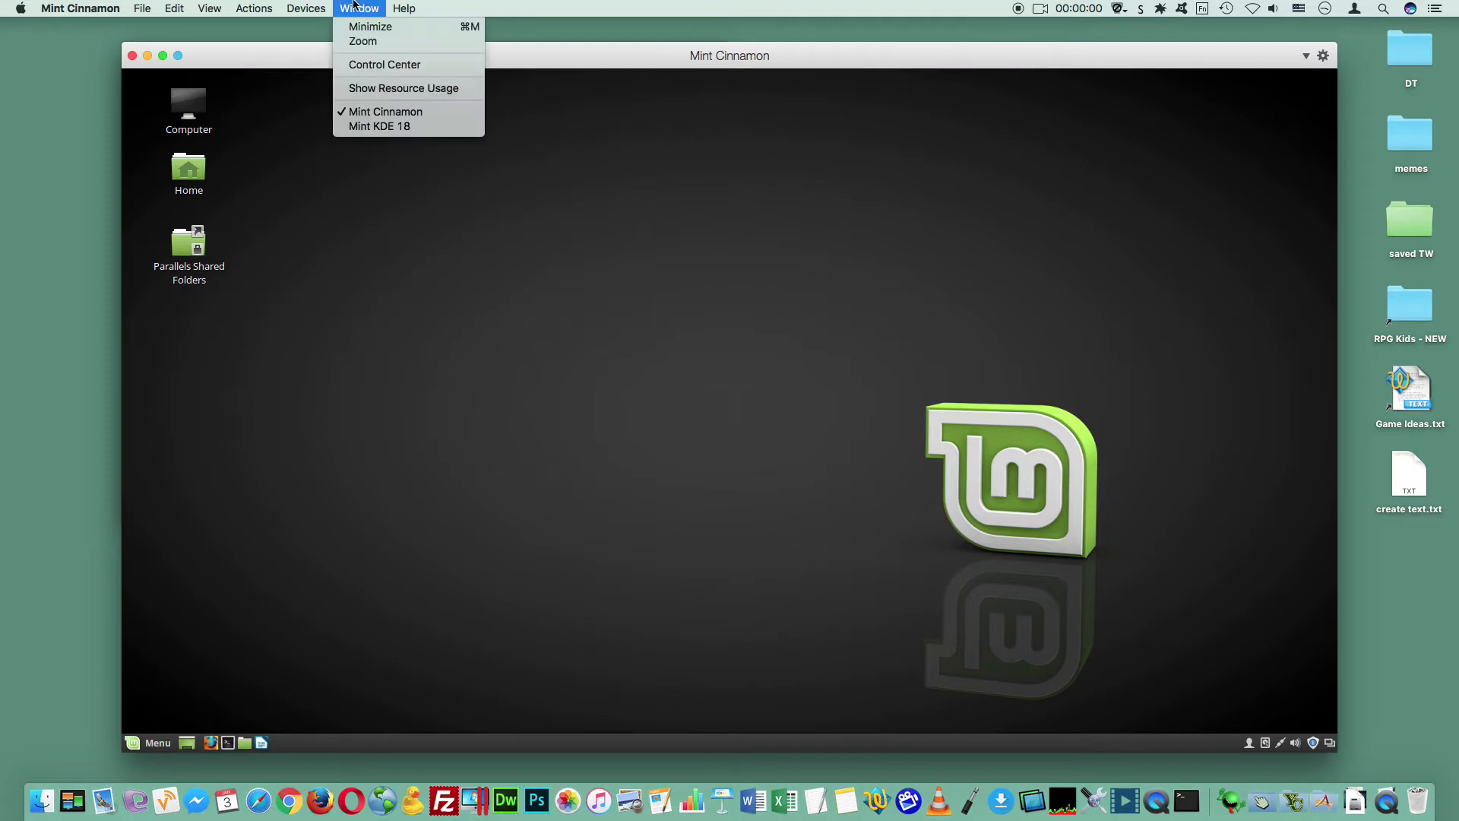
left_click(373, 127)
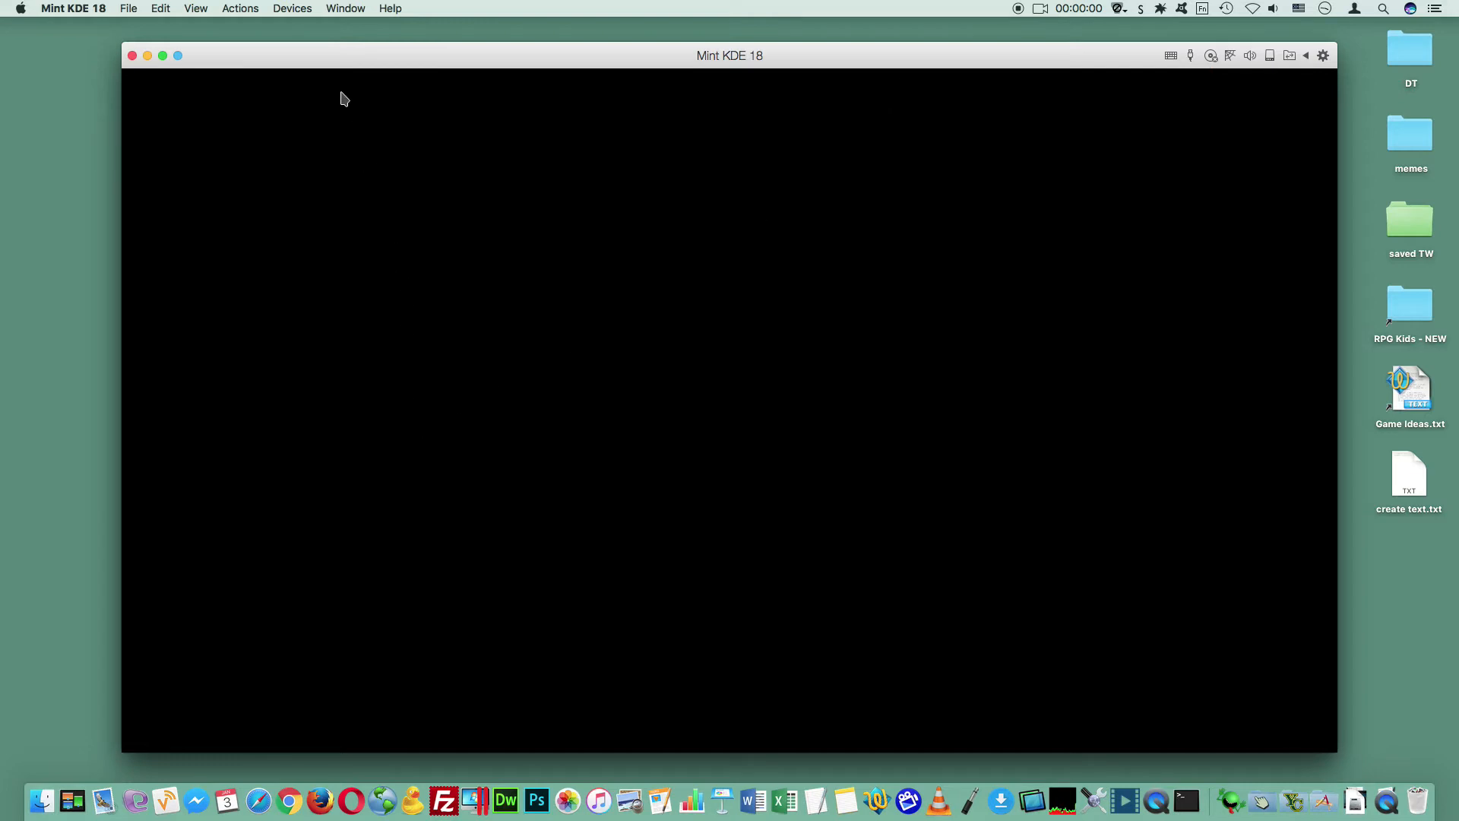
left_click(346, 7)
left_click(368, 111)
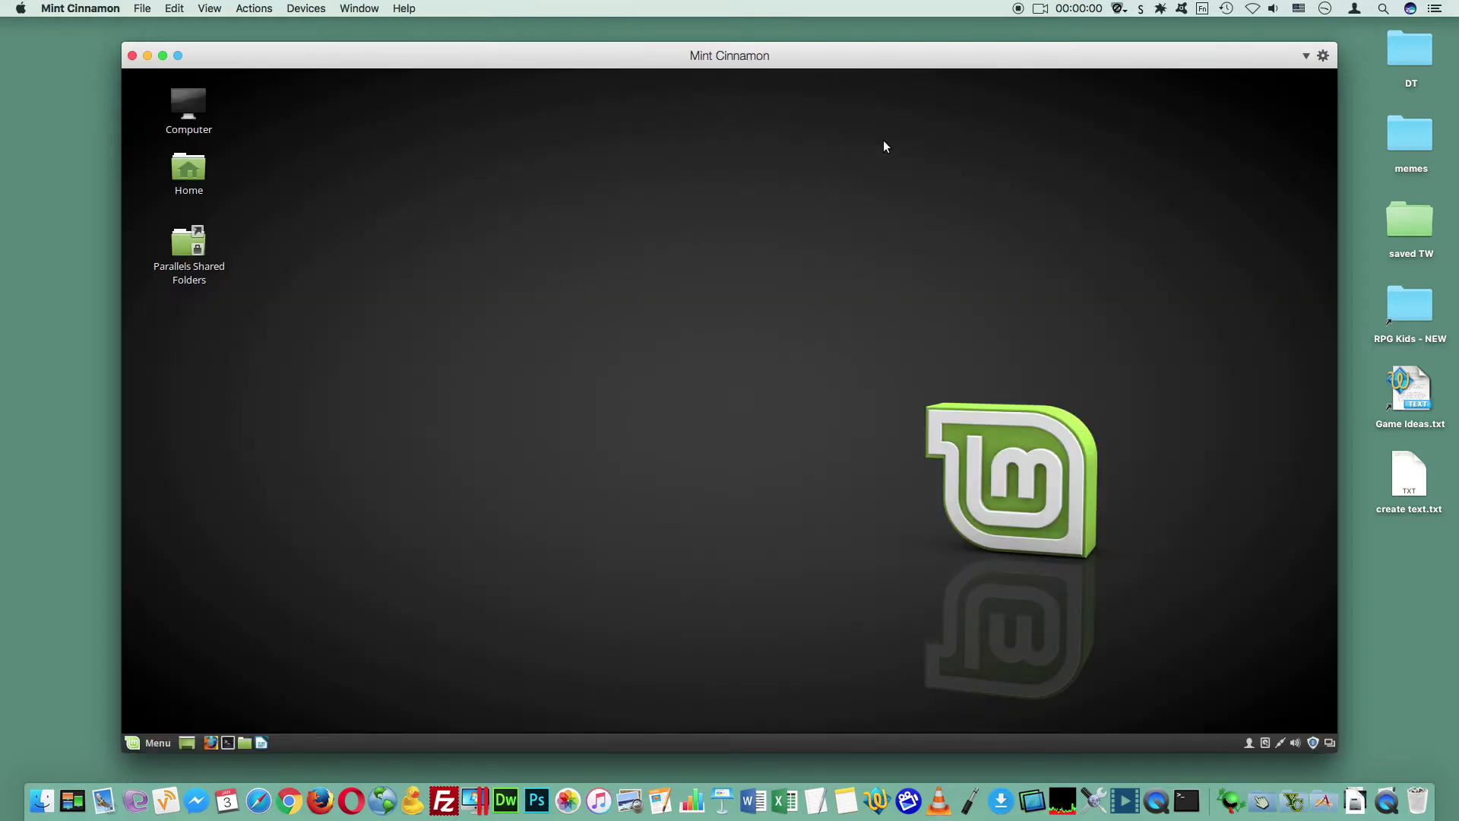
Step: Open ScreenFlow's recording configuration and review the desktop and audio sources, keeping iMac and Logitech USB Headset
left_click(1041, 8)
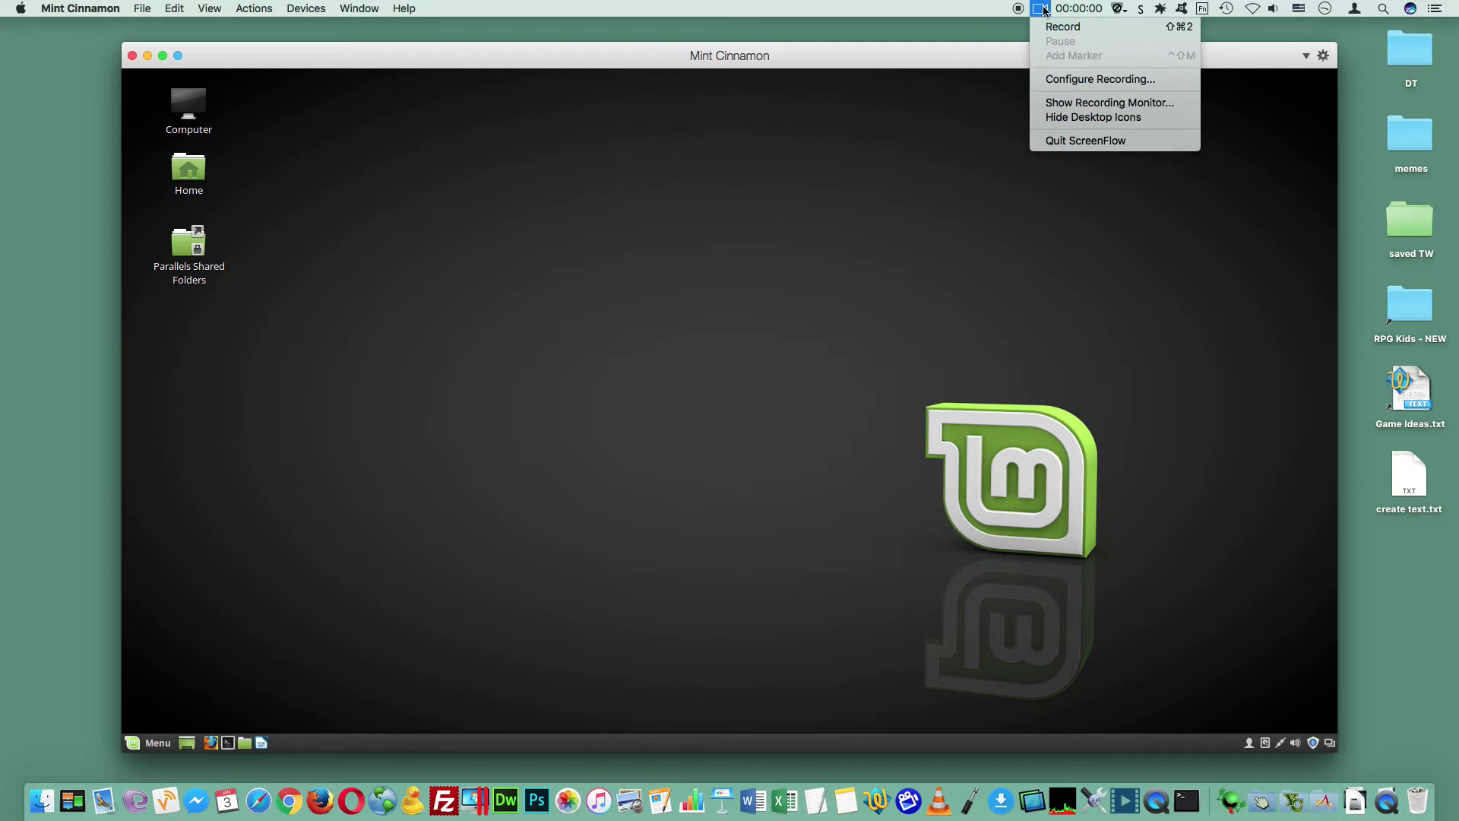
left_click(1072, 78)
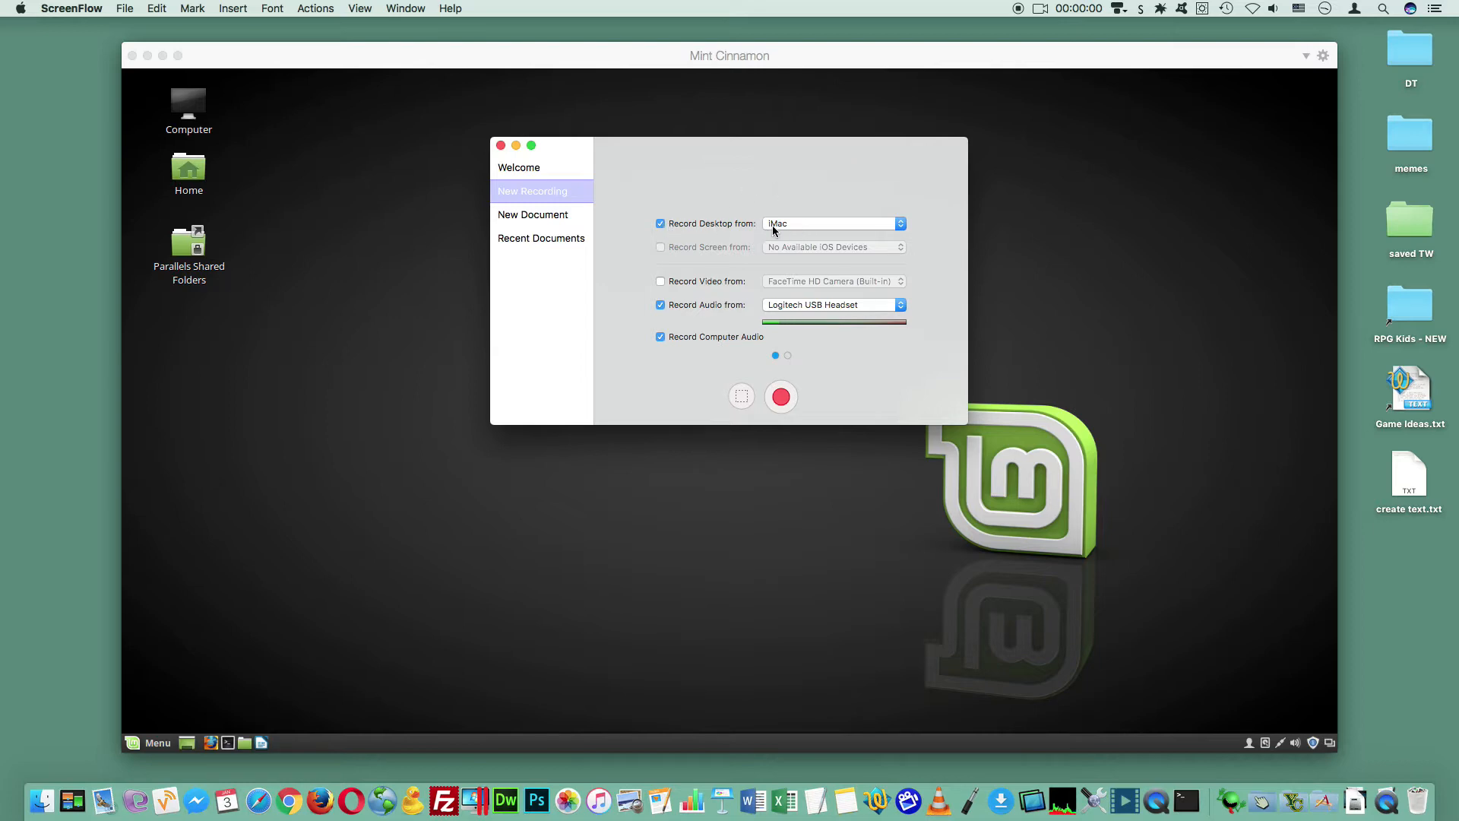
left_click(802, 225)
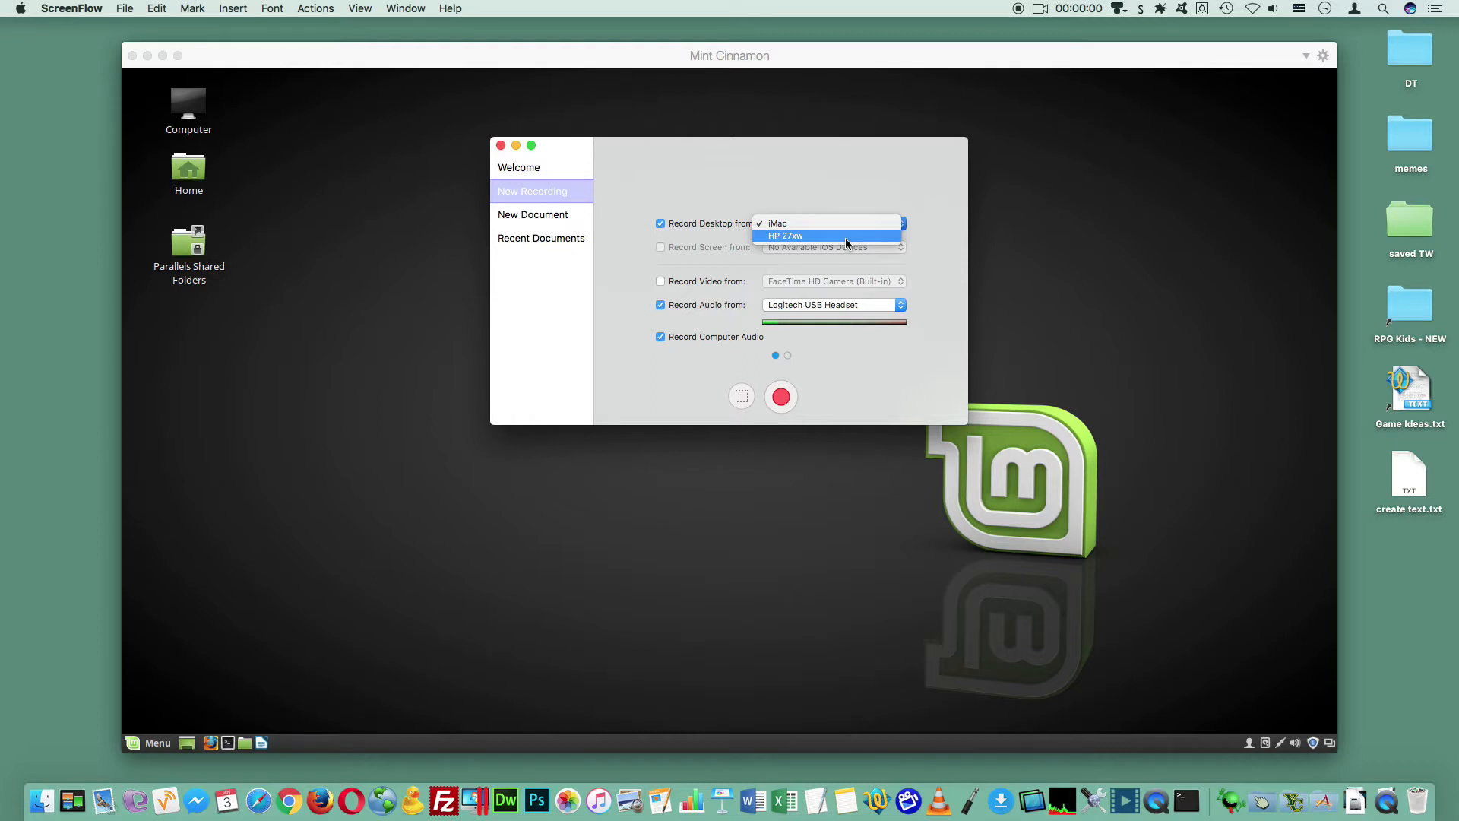
left_click(807, 176)
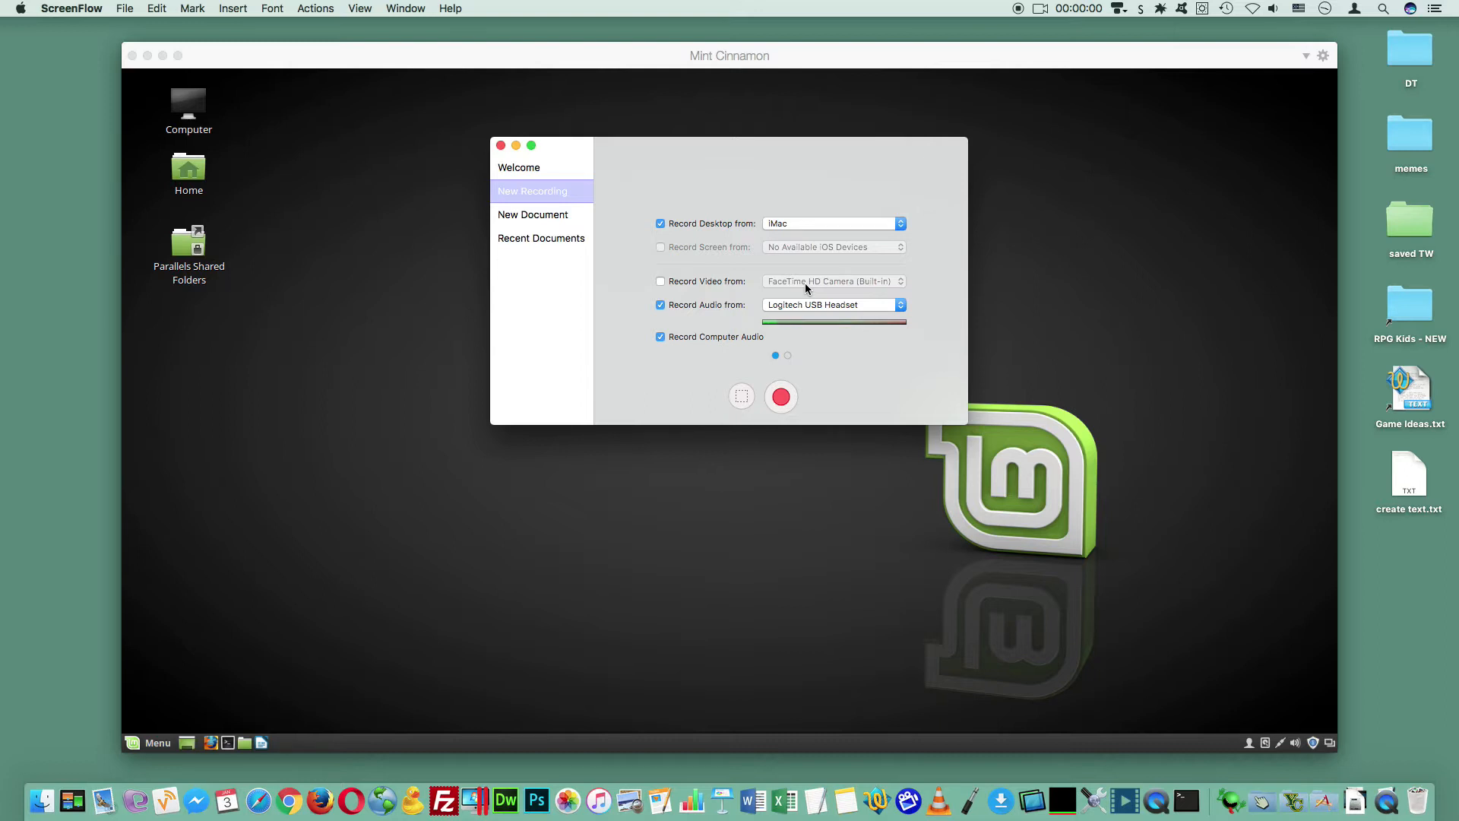
left_click(808, 305)
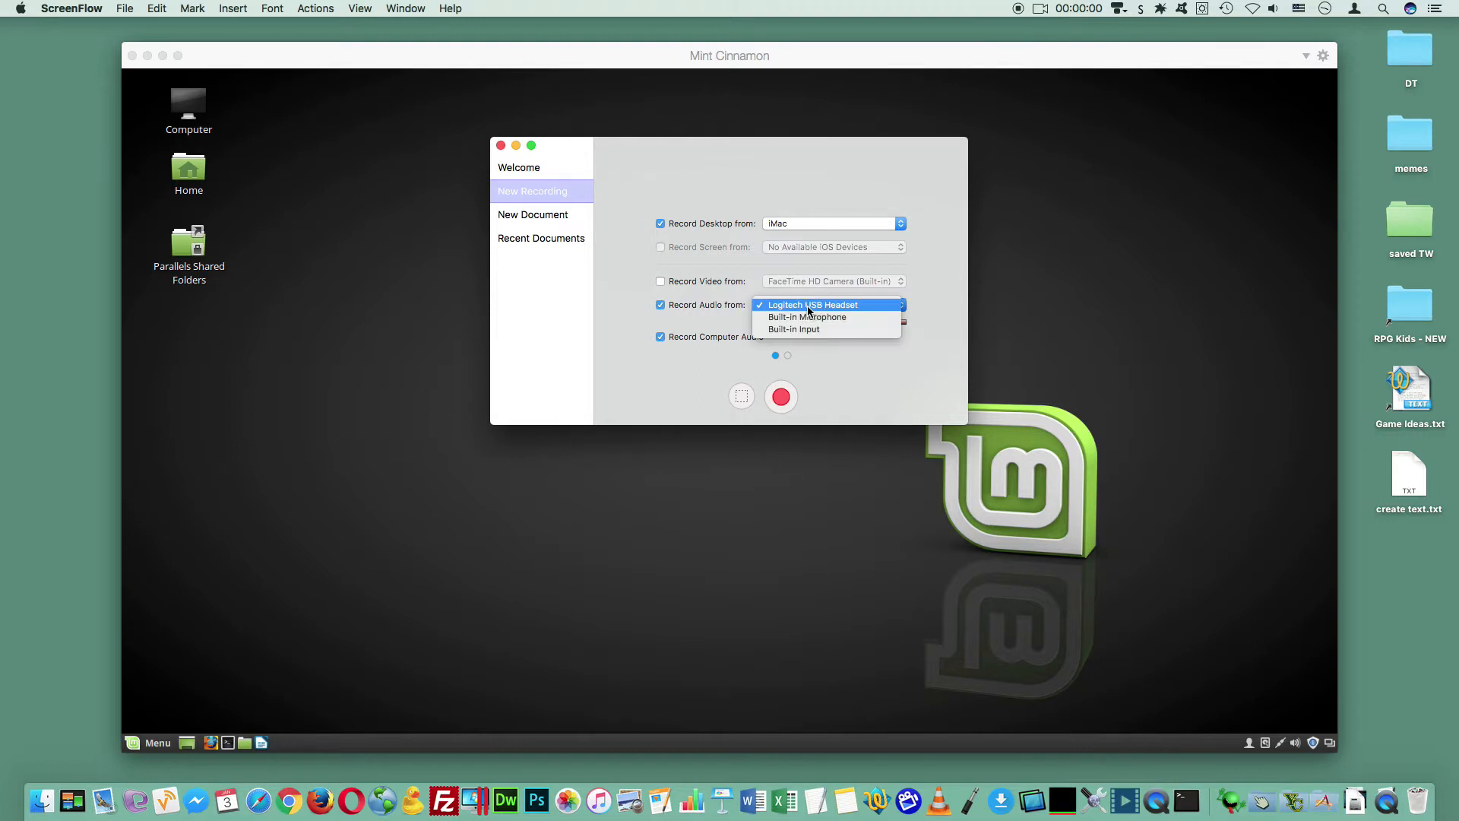
left_click(706, 297)
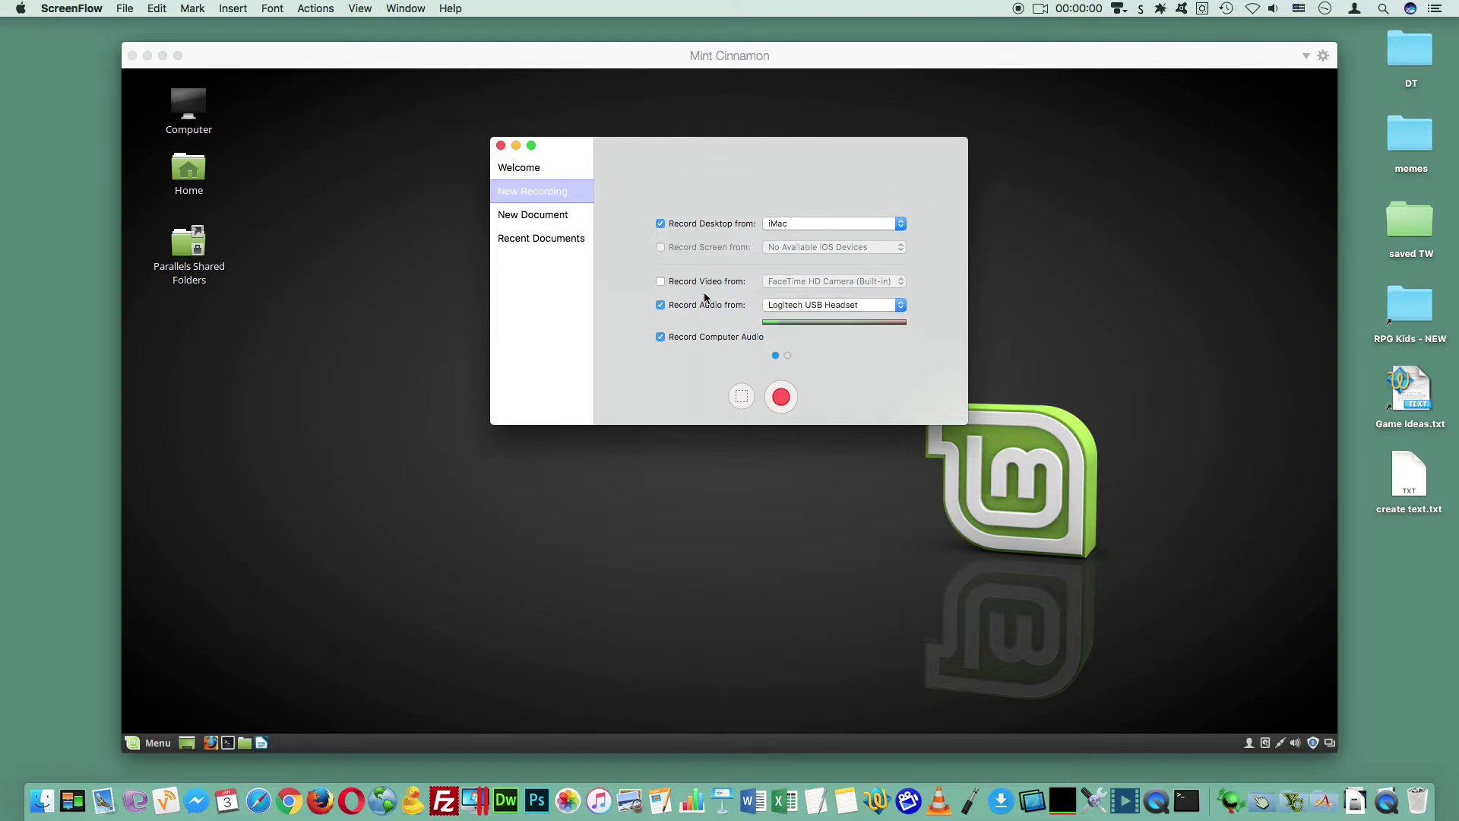
Step: Review the desktop framerate choices and the loop recording option on the second recording settings page, leaving framerate Automatic and looping off
left_click(787, 356)
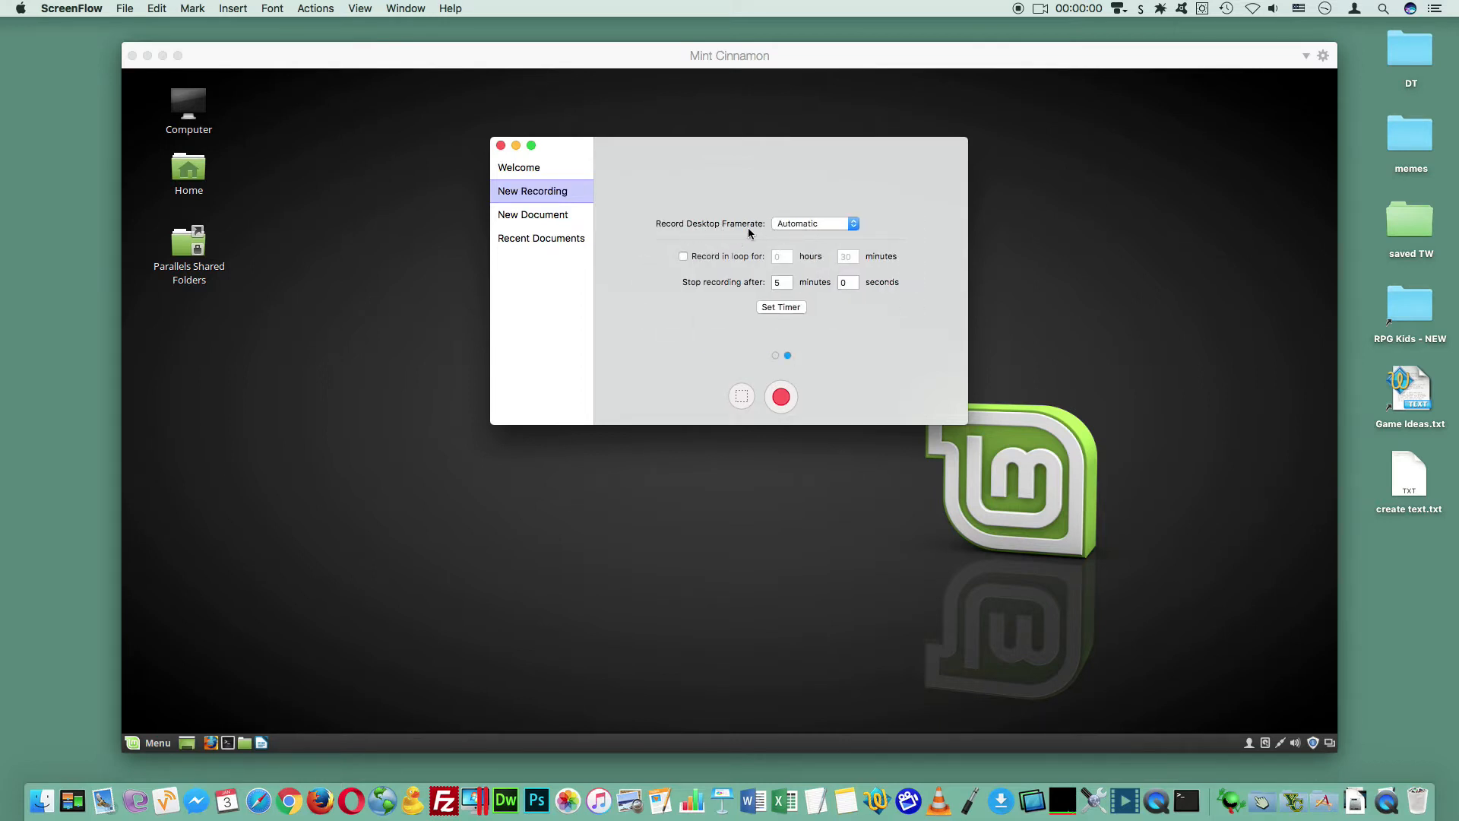
left_click(793, 228)
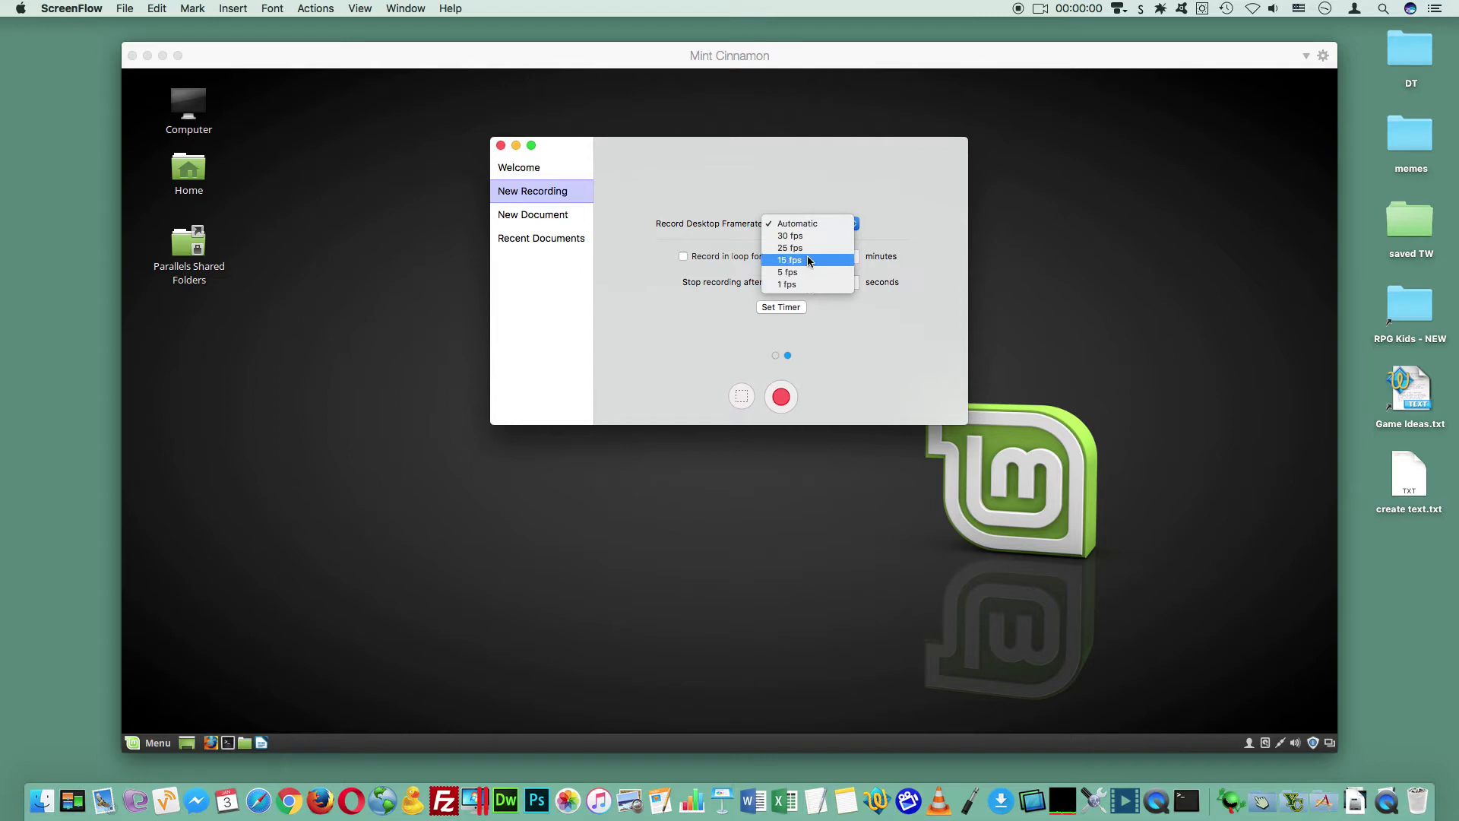
left_click(818, 177)
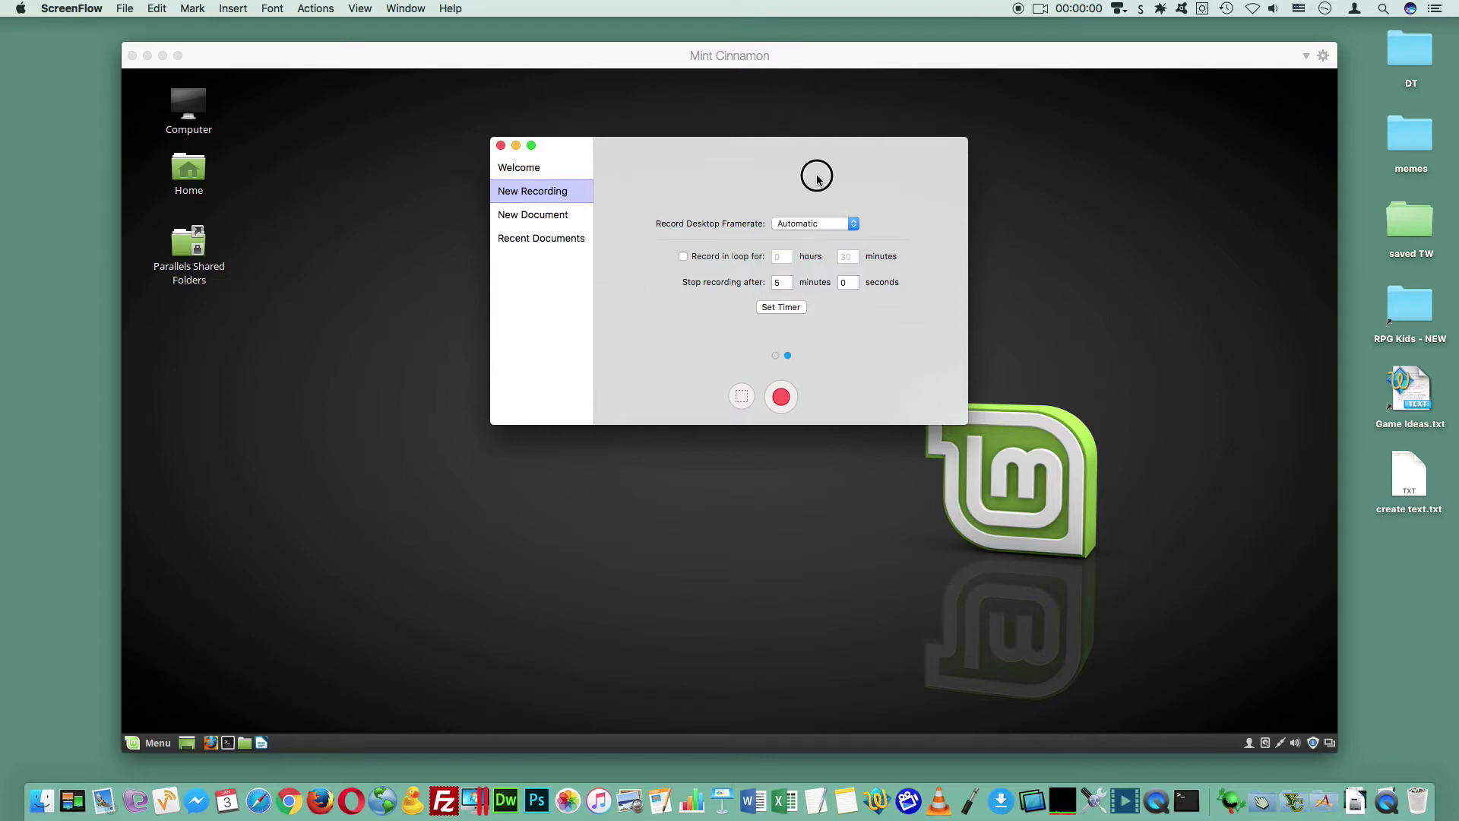
left_click(683, 256)
left_click(683, 257)
Step: Return to the source settings page, start partial-screen selection and move the capture region toward the centre of the Mint Cinnamon window
left_click(775, 355)
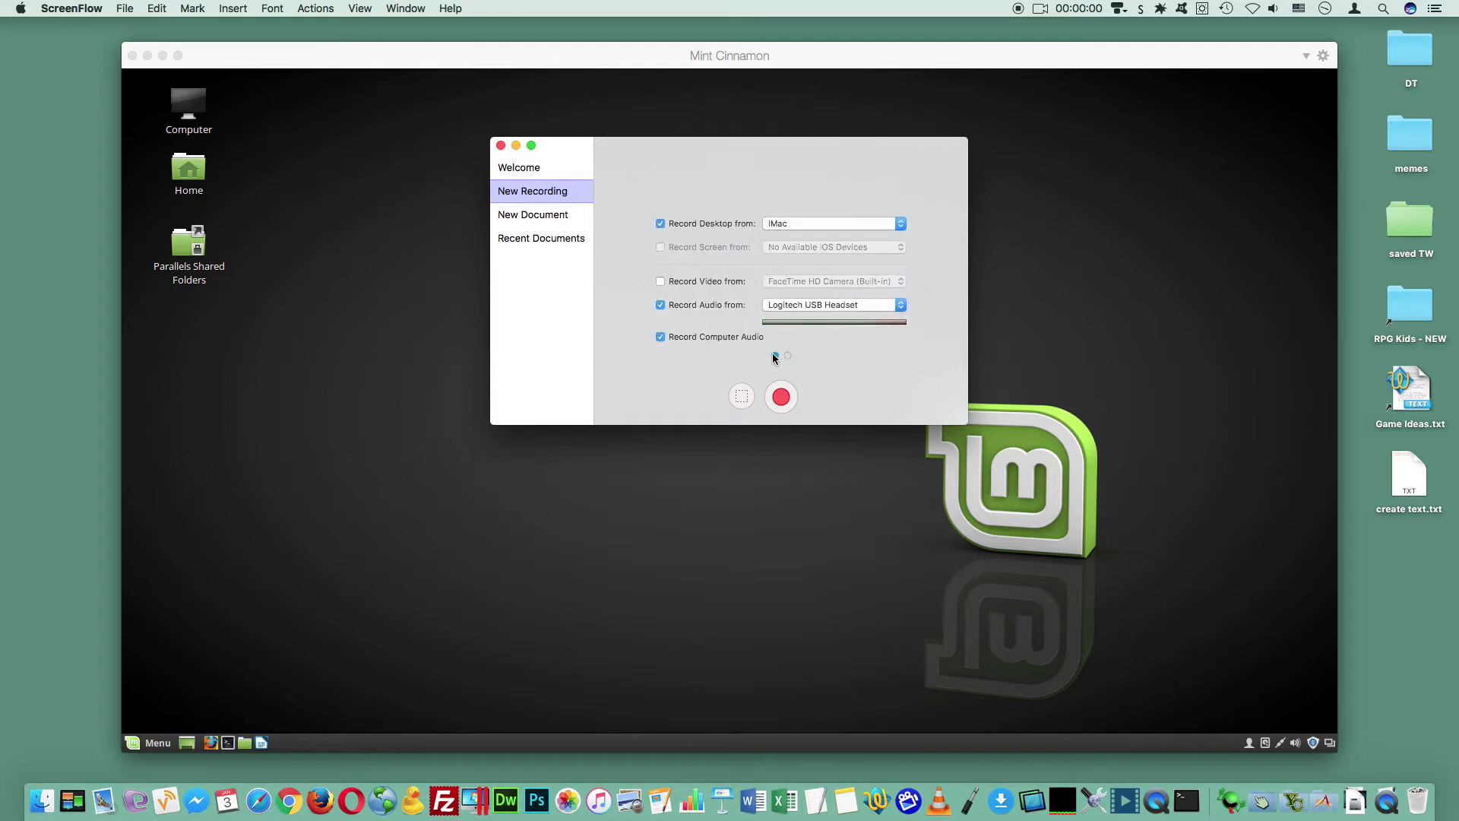
left_click(741, 395)
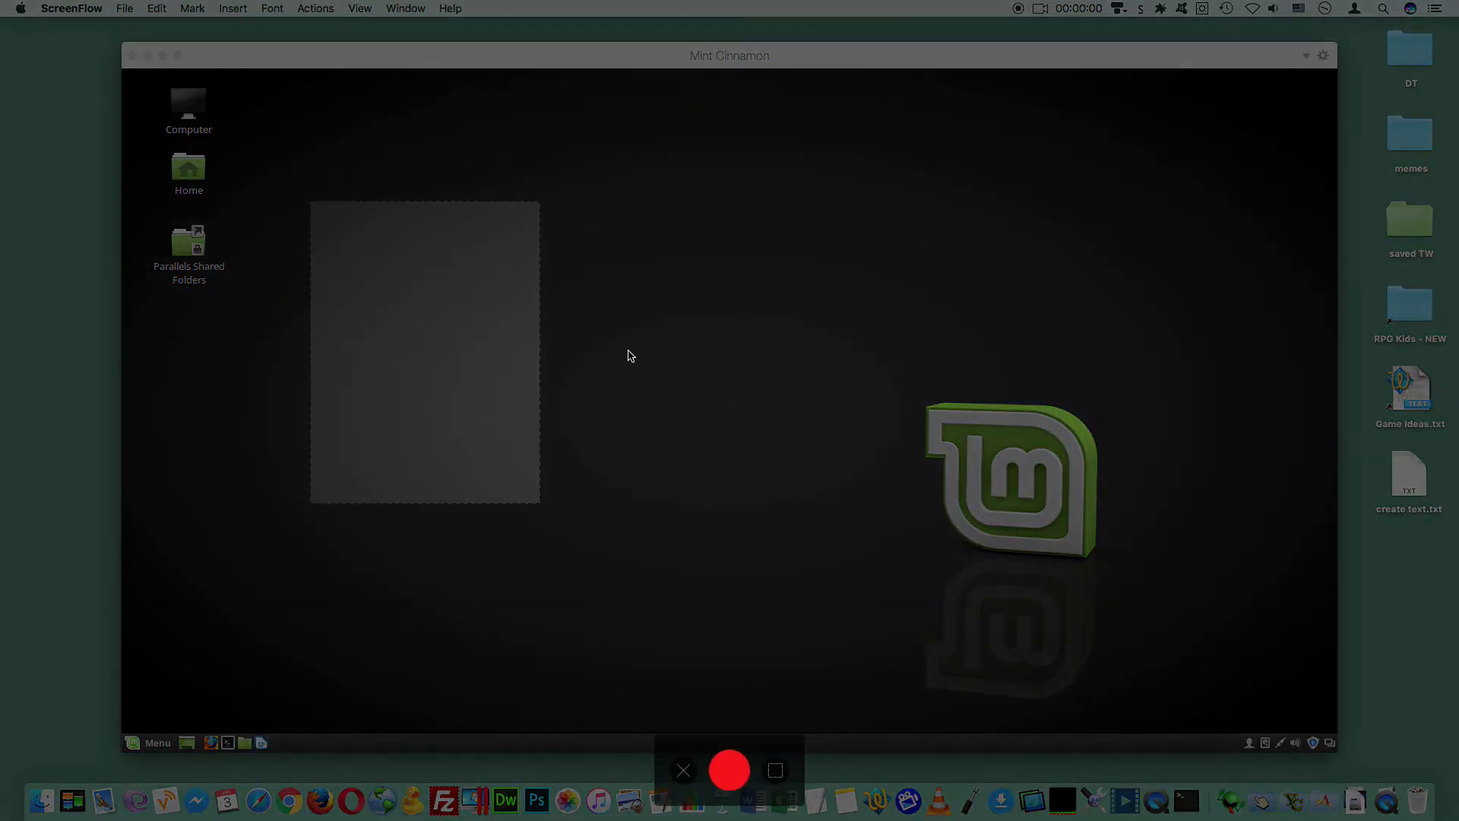
left_click_drag(404, 264, 560, 216)
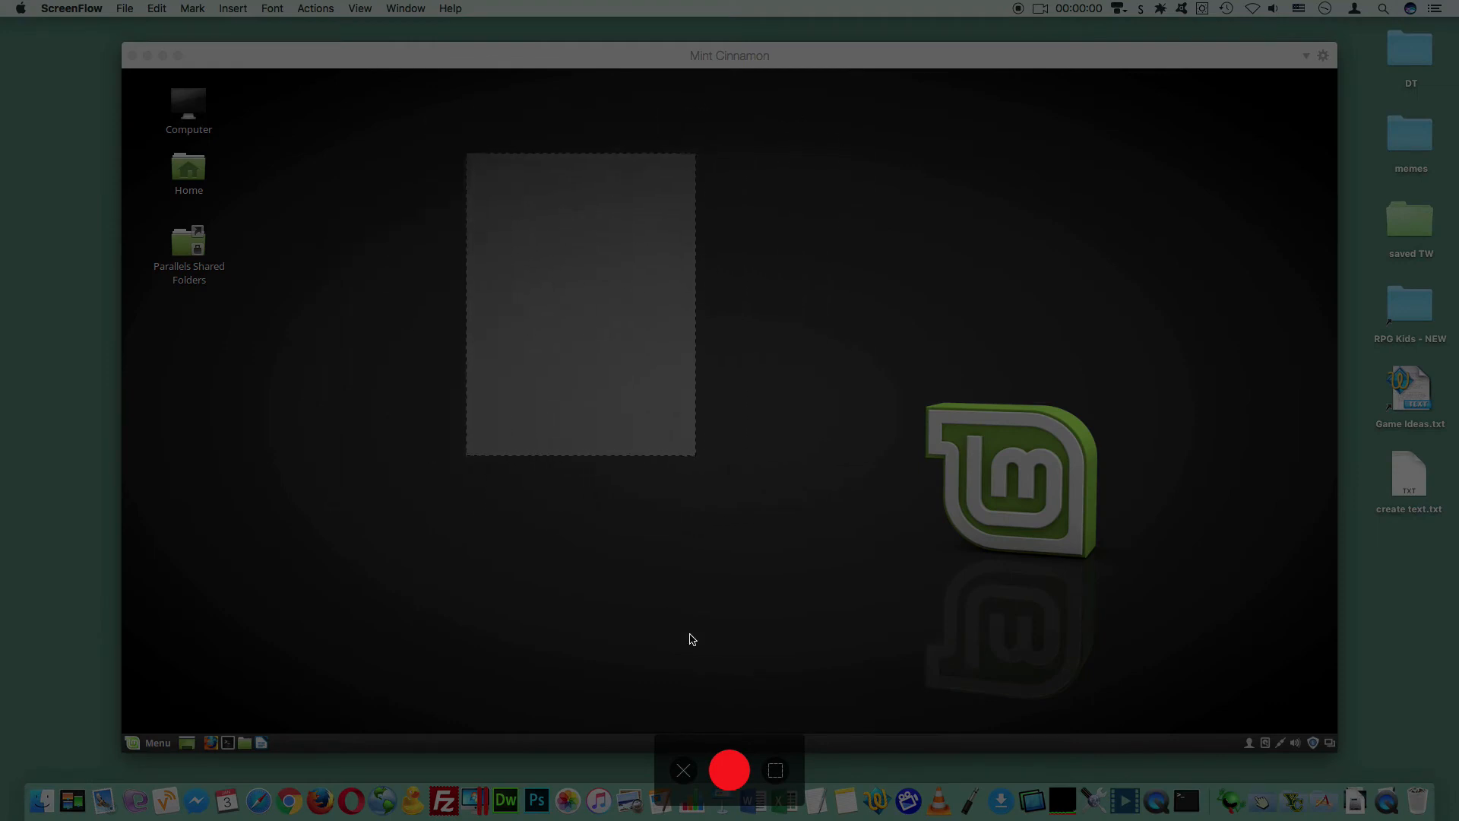
Step: Set the capture region to 1600 by 900, align it over the Mint Cinnamon window, and leave the region selection without recording
left_click(775, 770)
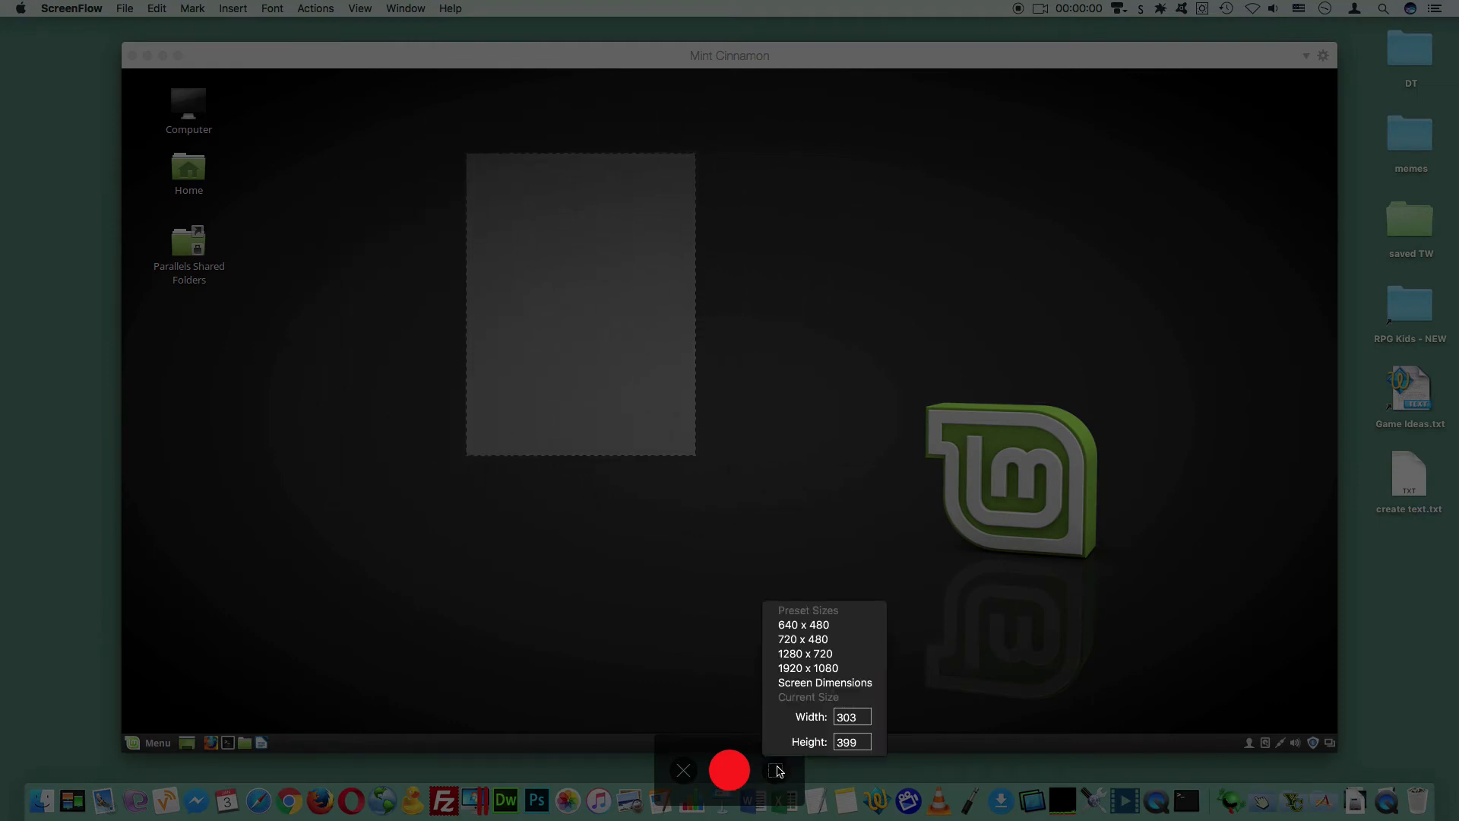
double_click(855, 714)
type("1600")
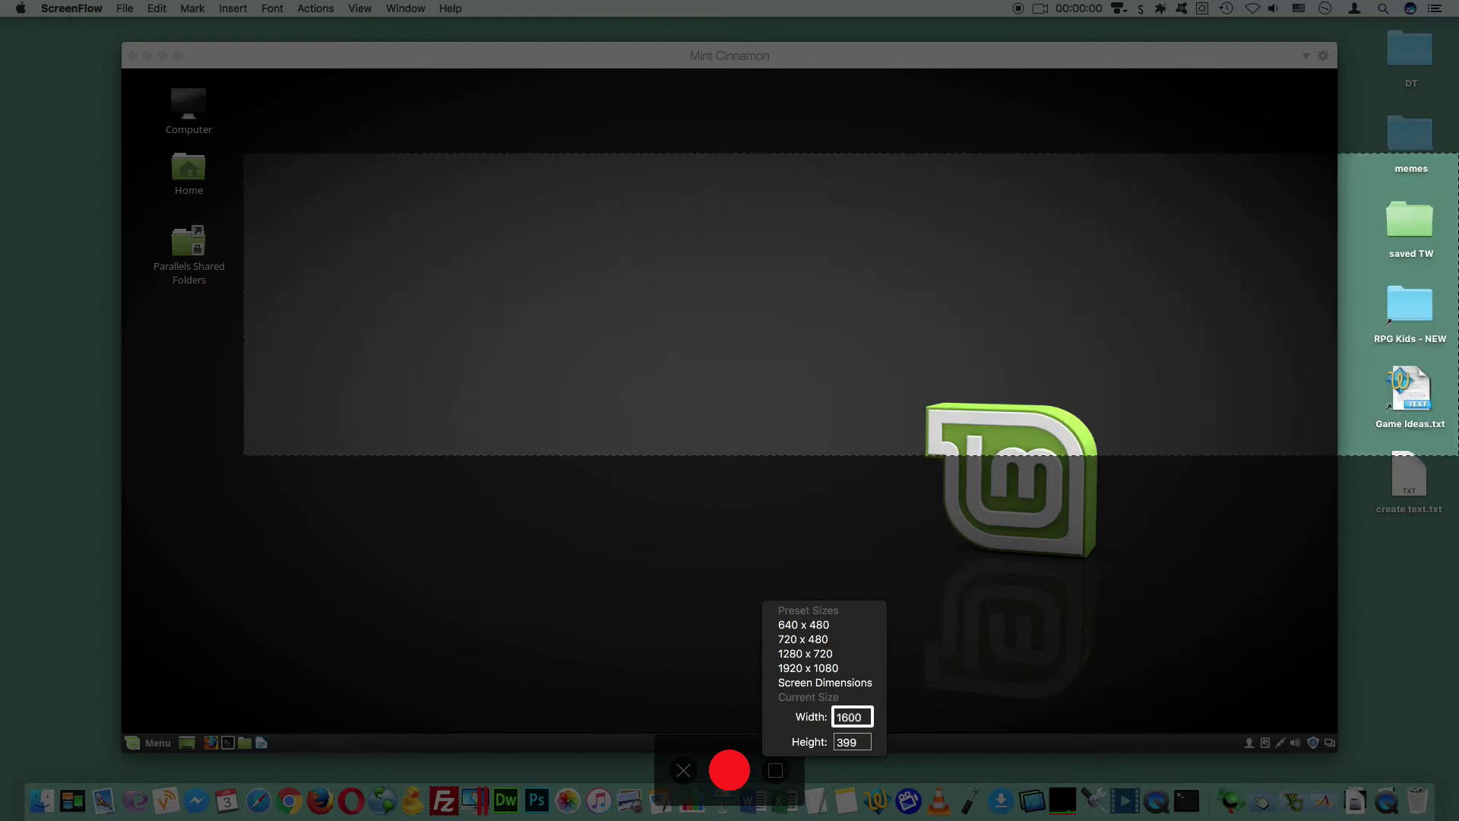
key("Tab")
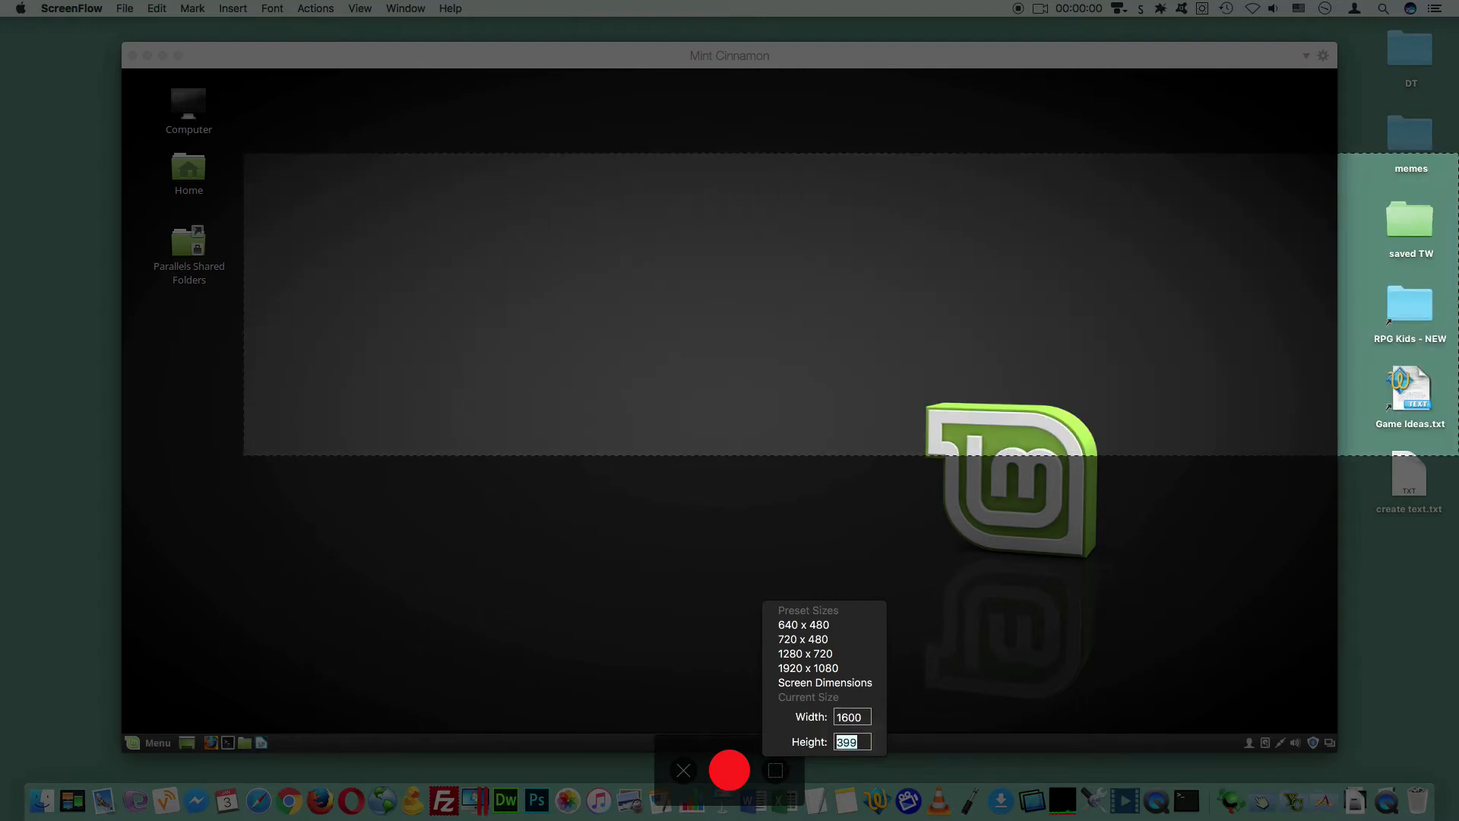
type("900")
left_click_drag(568, 290, 406, 220)
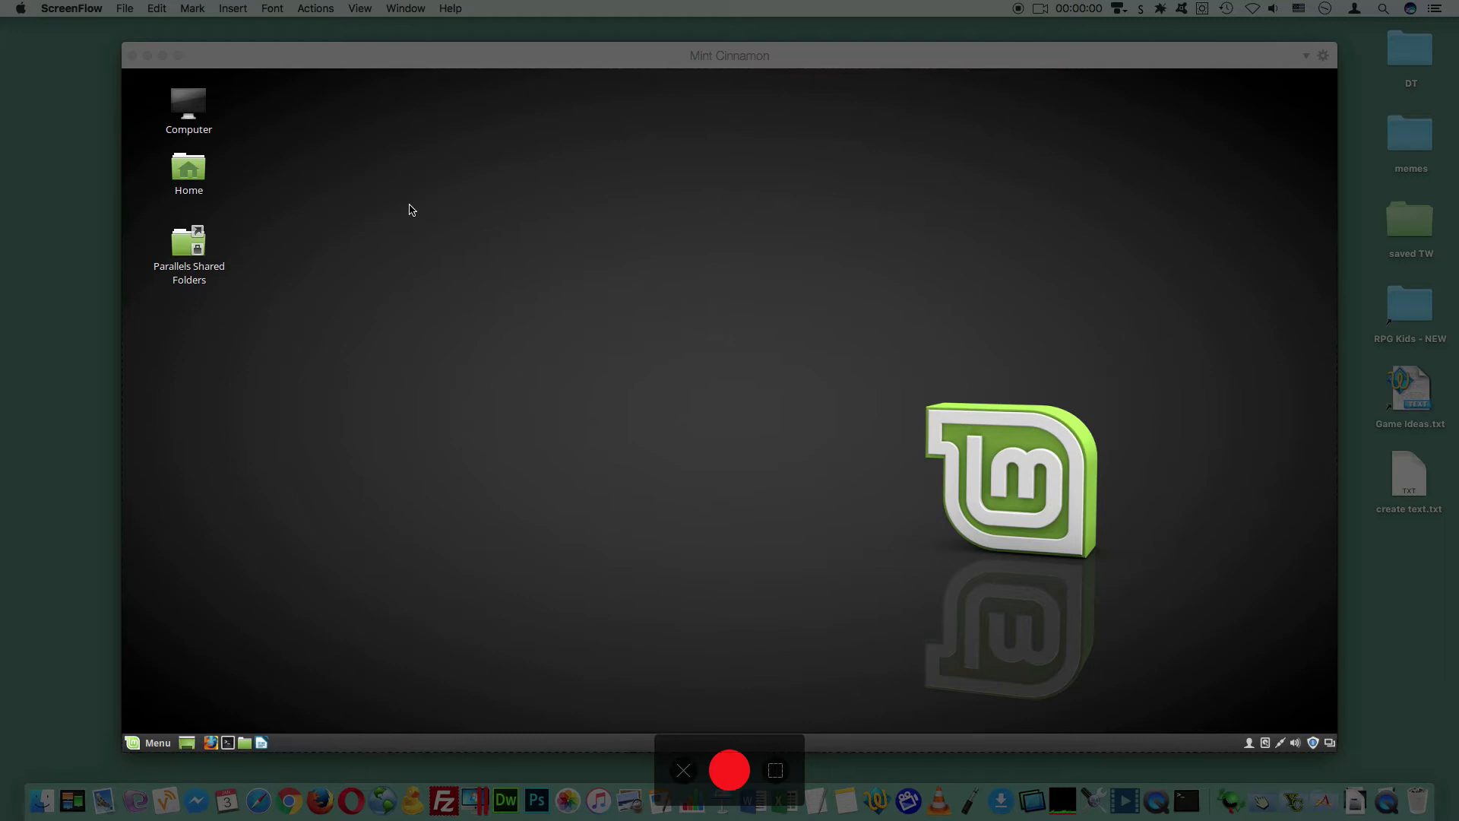
left_click(683, 772)
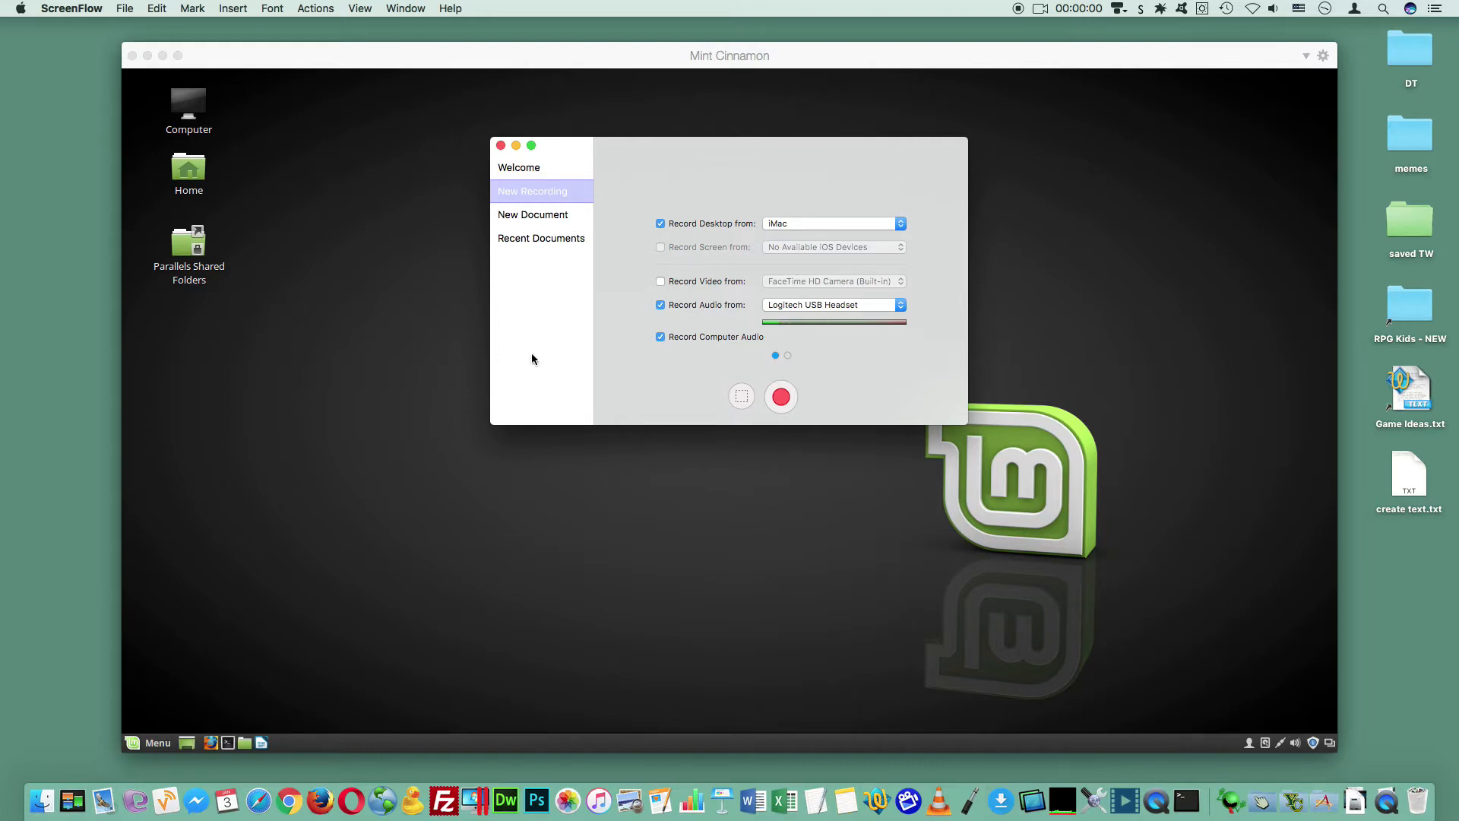
Step: Review the size presets for a new document, keep 1080p HD, and return to the new recording settings
left_click(532, 217)
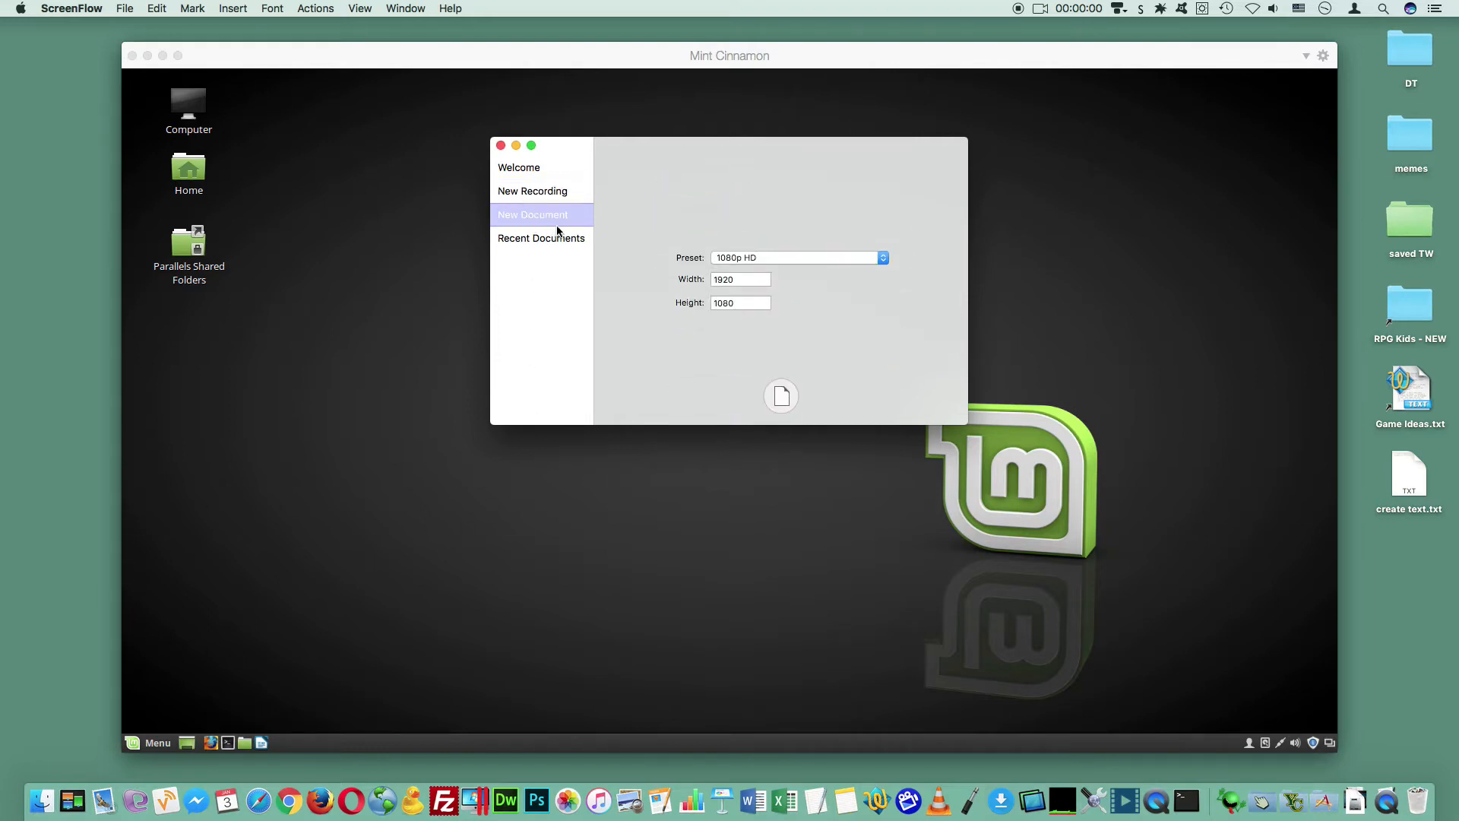
left_click(773, 256)
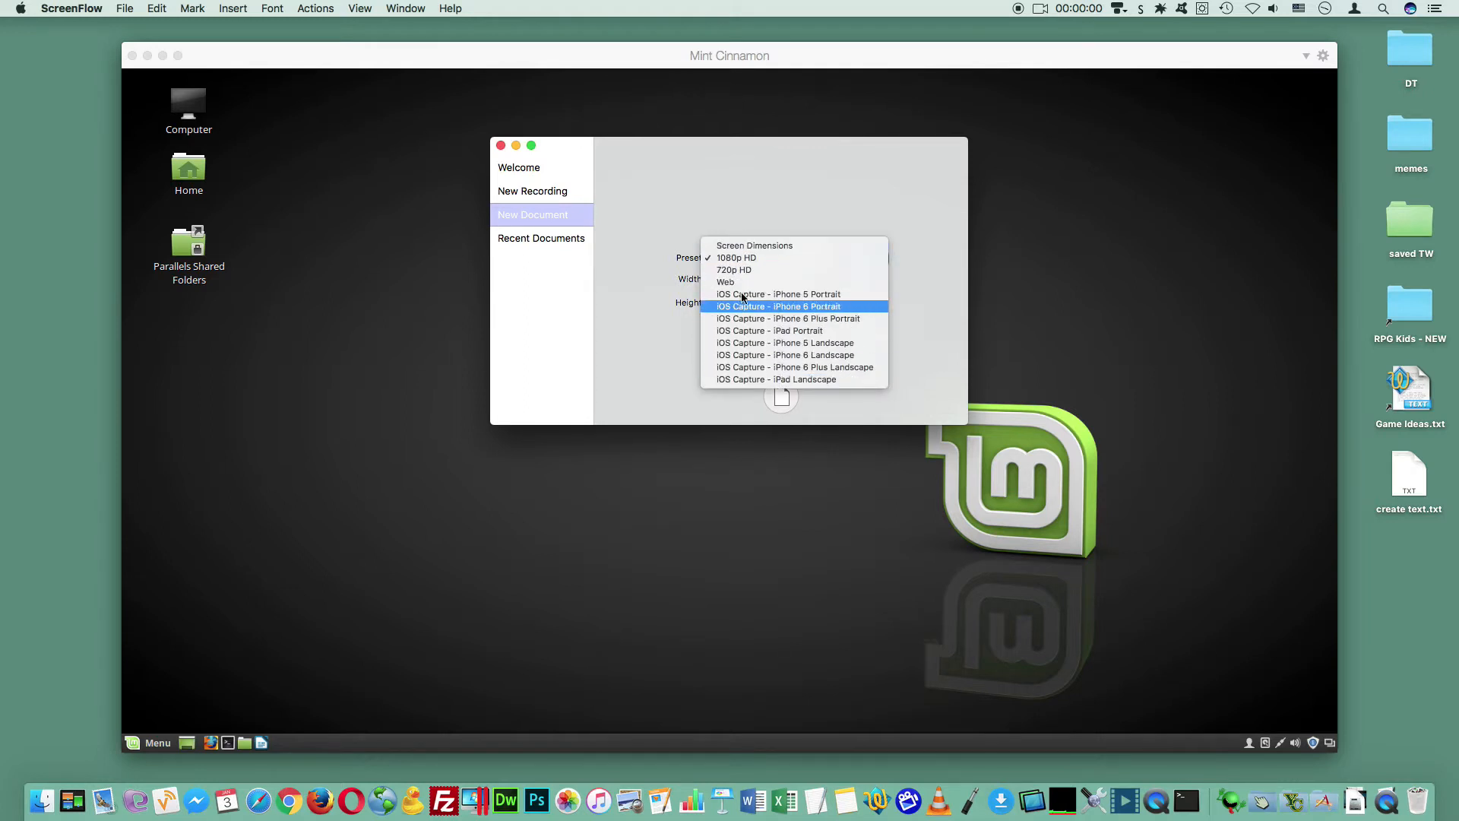
left_click(660, 360)
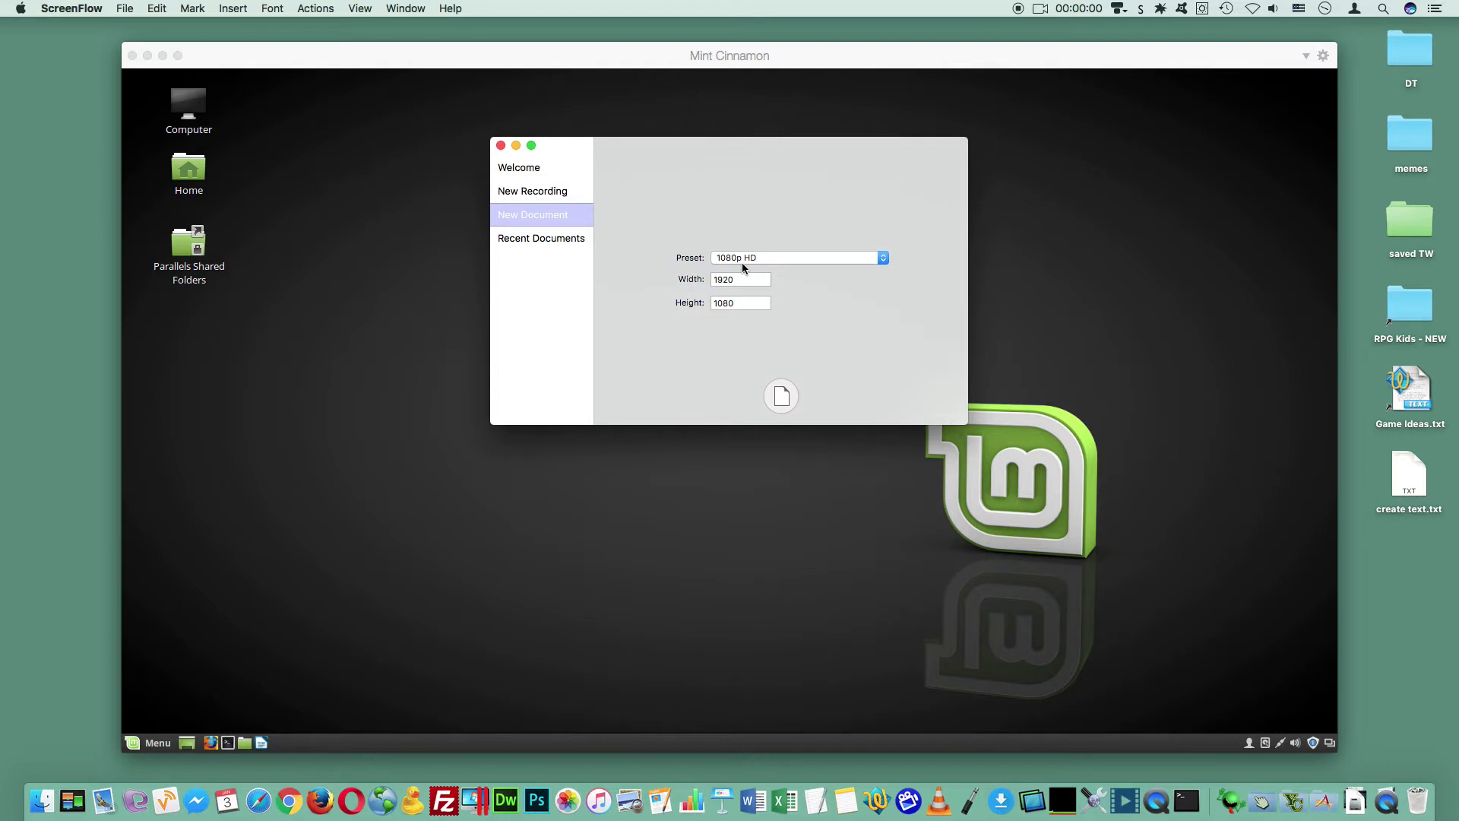
left_click(556, 196)
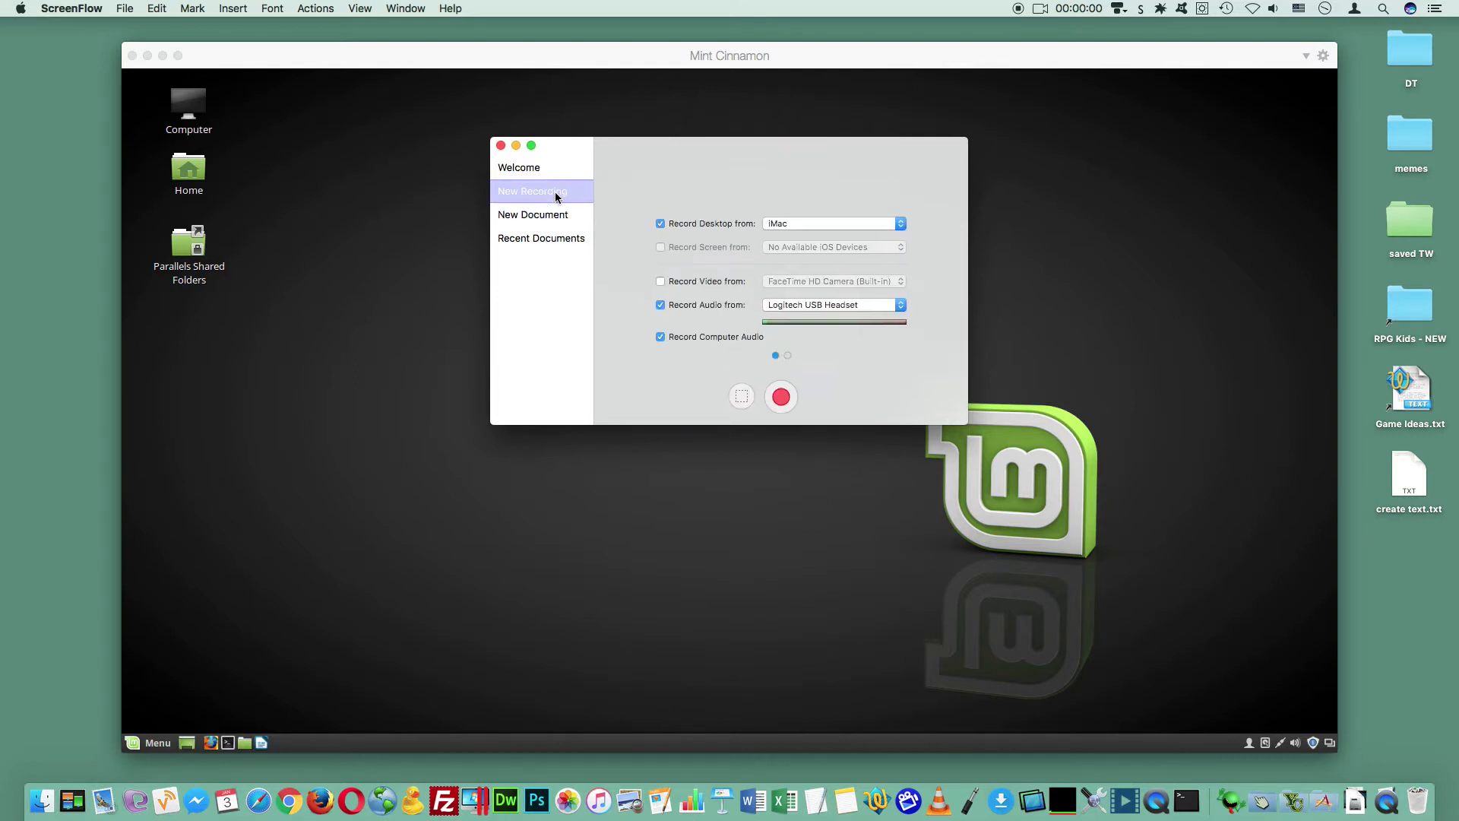
Step: Start the desktop recording and view ScreenFlow's stop, pause and marker commands without choosing any
left_click(781, 397)
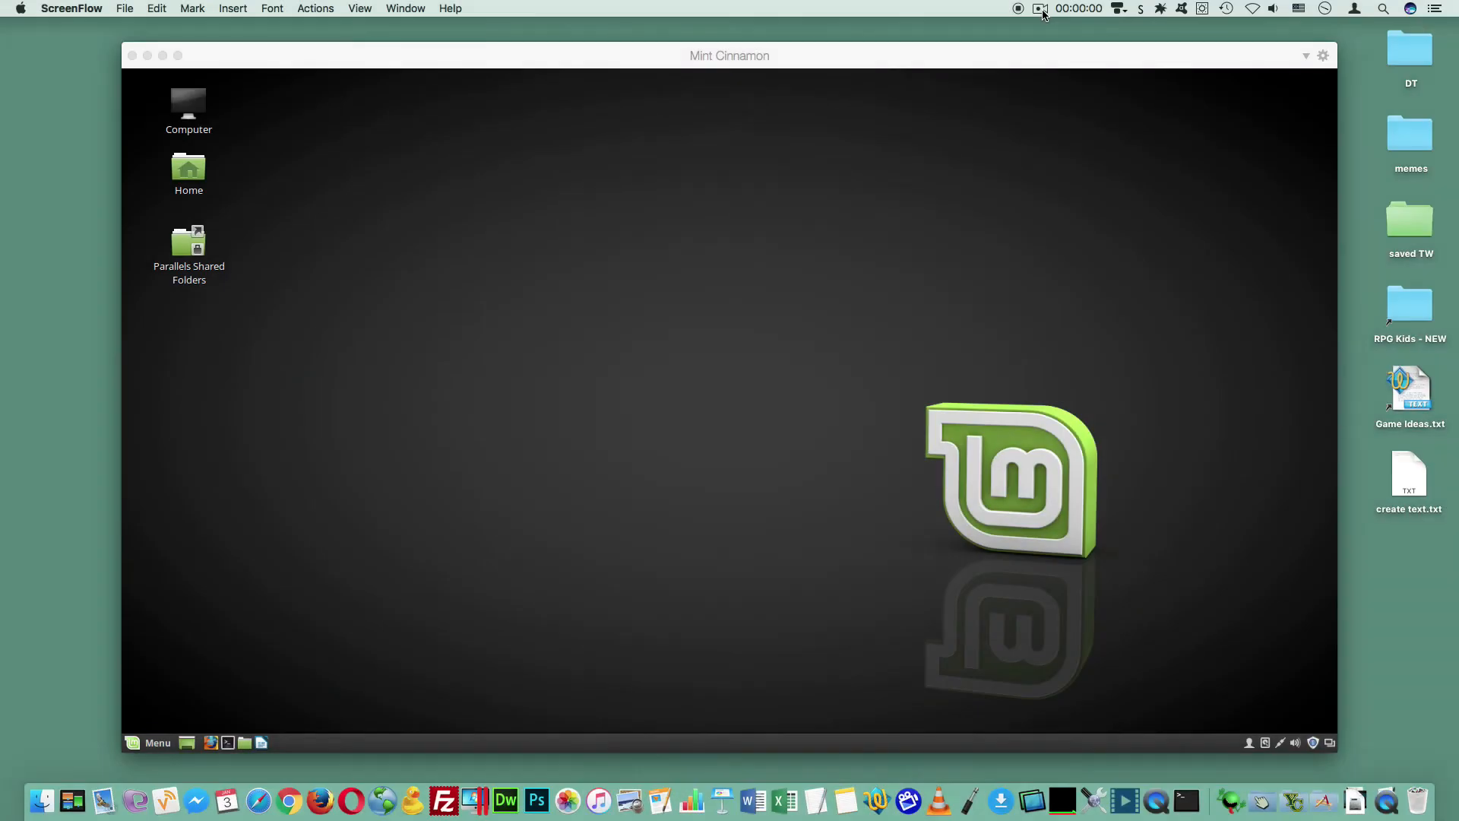
left_click(1041, 9)
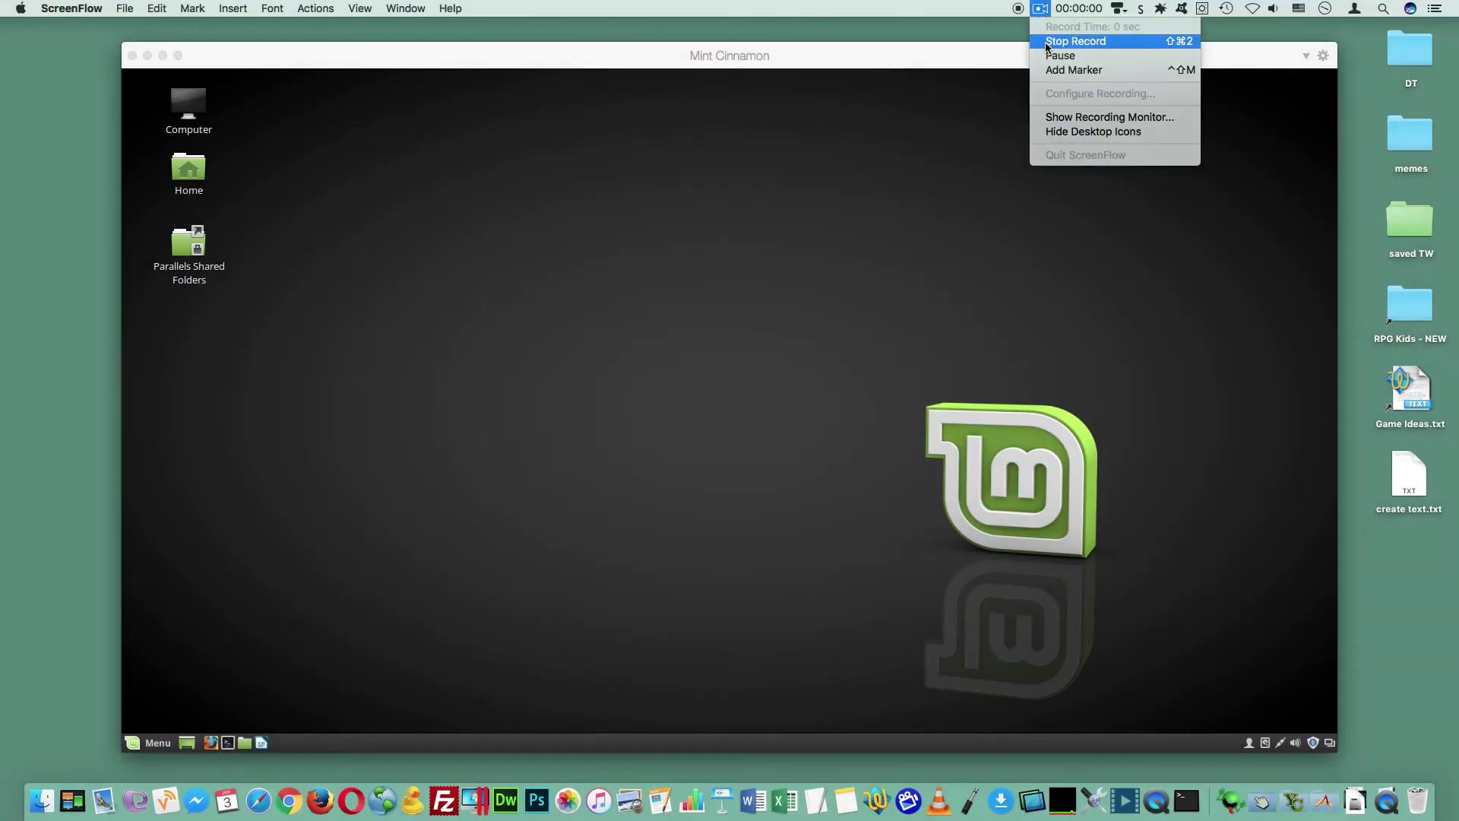
left_click(1392, 49)
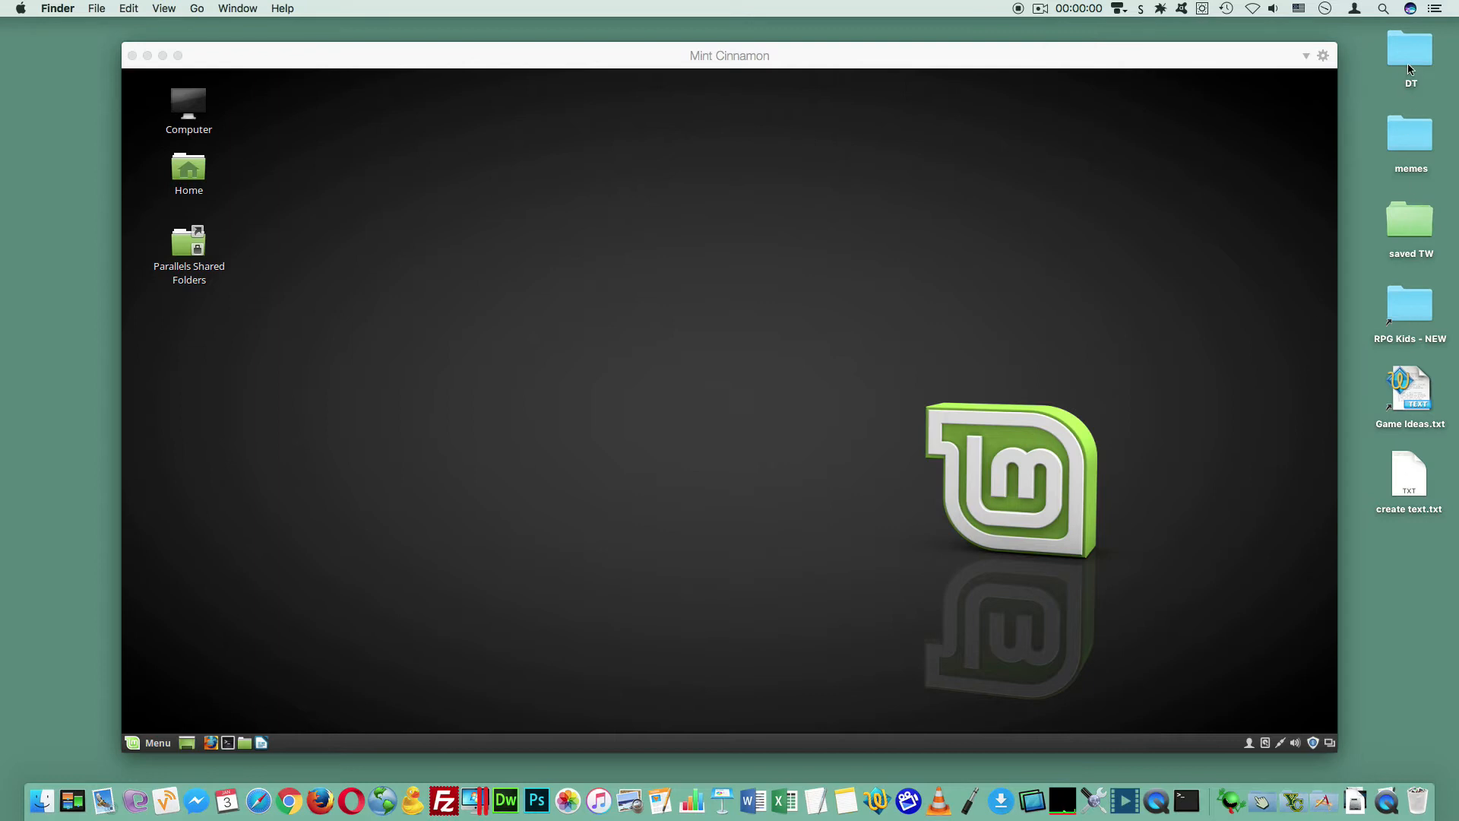
Step: Hide the Mac desktop icons with ScreenFlow's recording commands, and show them again
left_click(1040, 8)
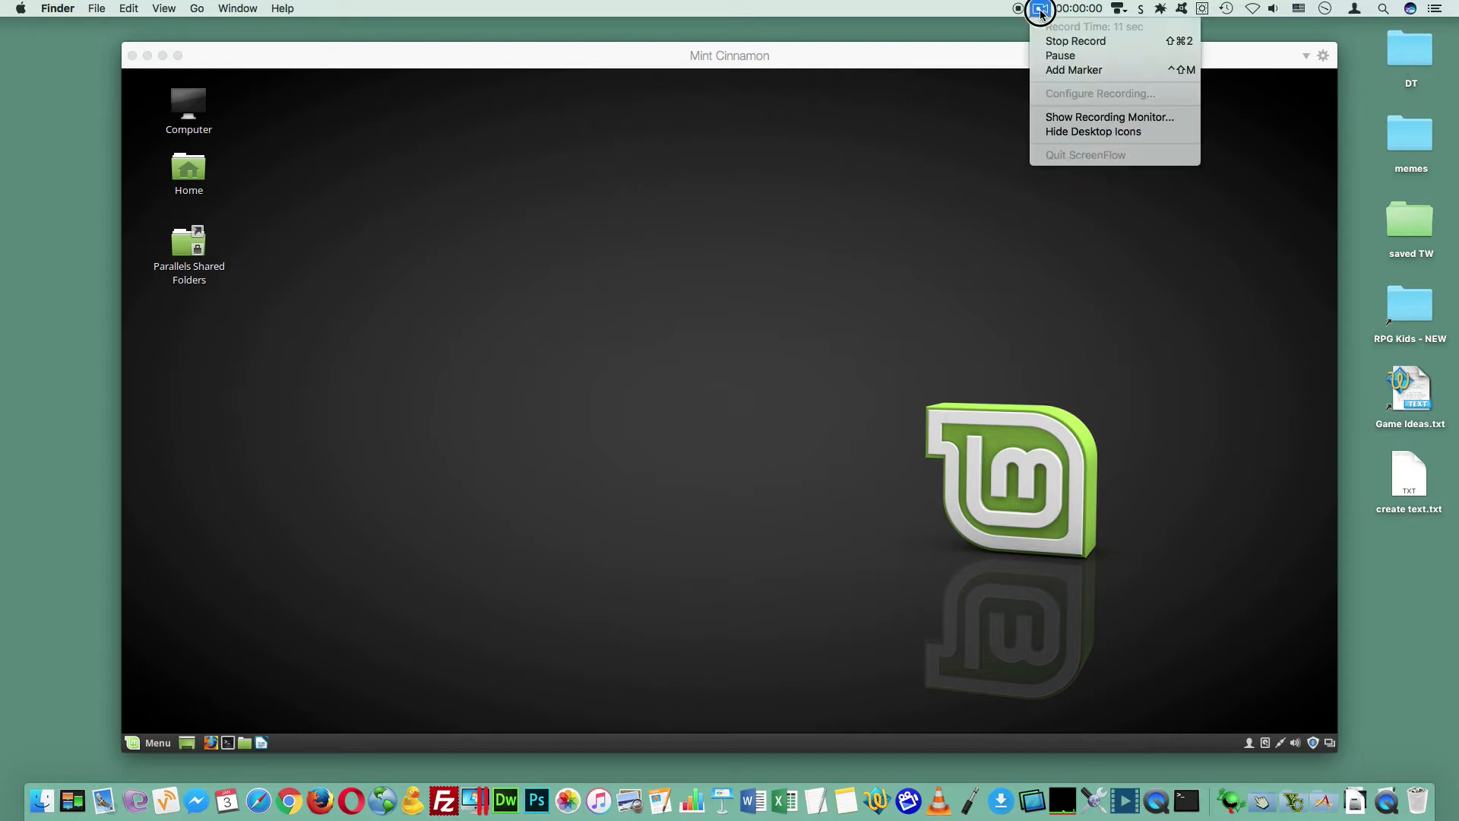
left_click(1091, 135)
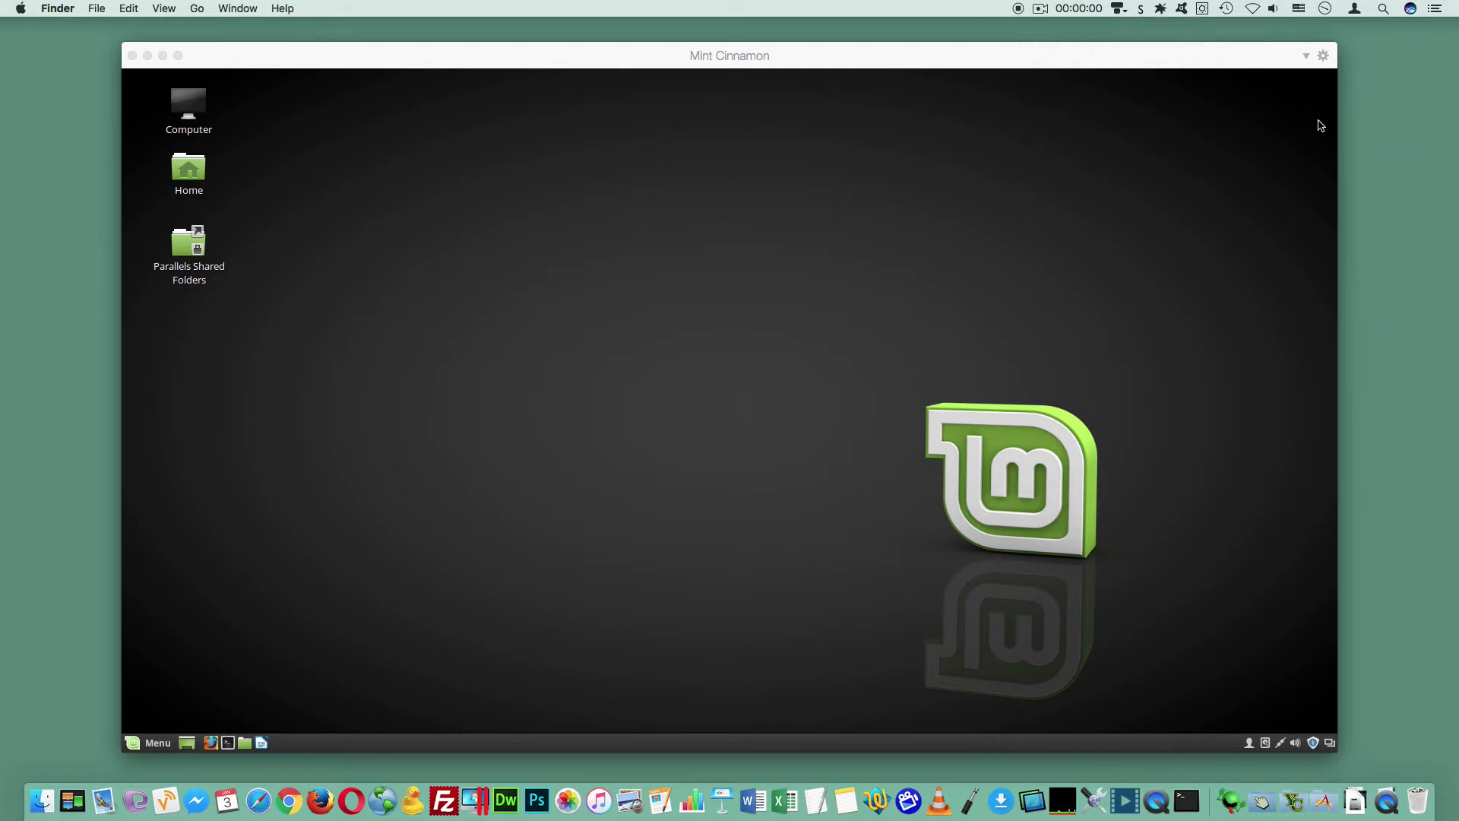
left_click(1381, 113)
left_click(1040, 9)
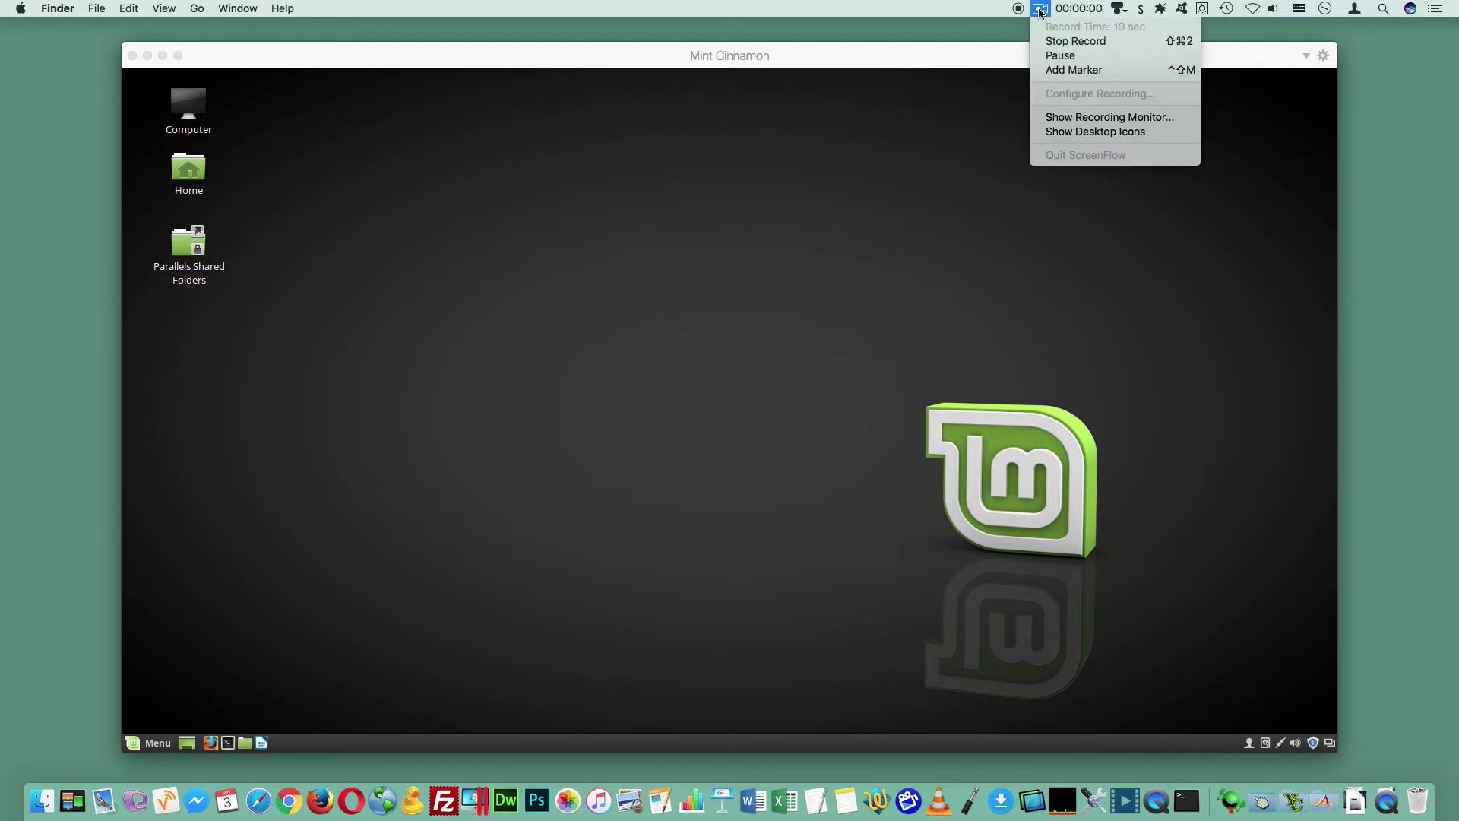
left_click(1076, 134)
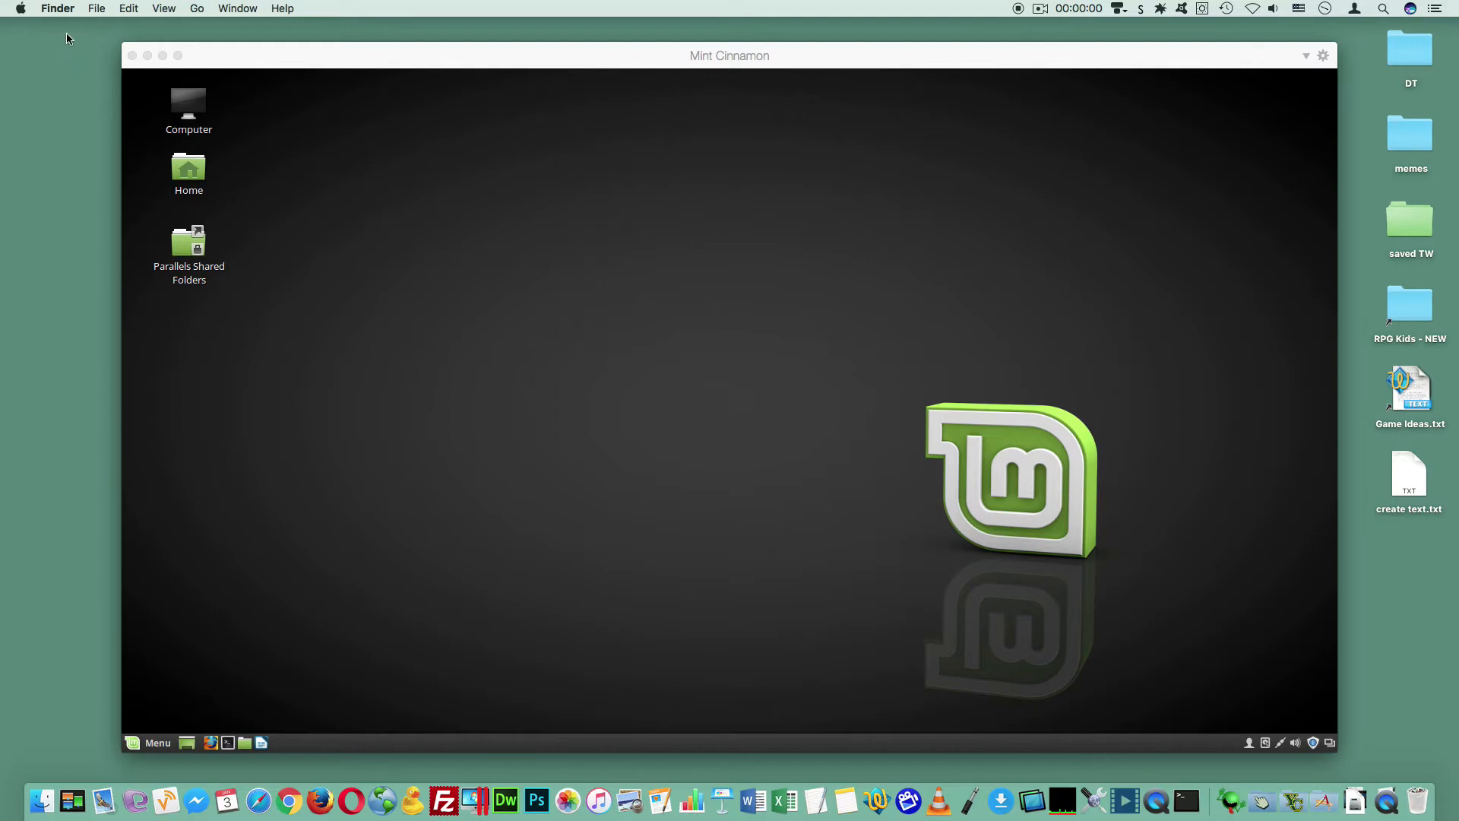
Step: View the 1600 x 900 window-sizing services available for Mint Cinnamon, and return to Finder without running one
left_click(386, 249)
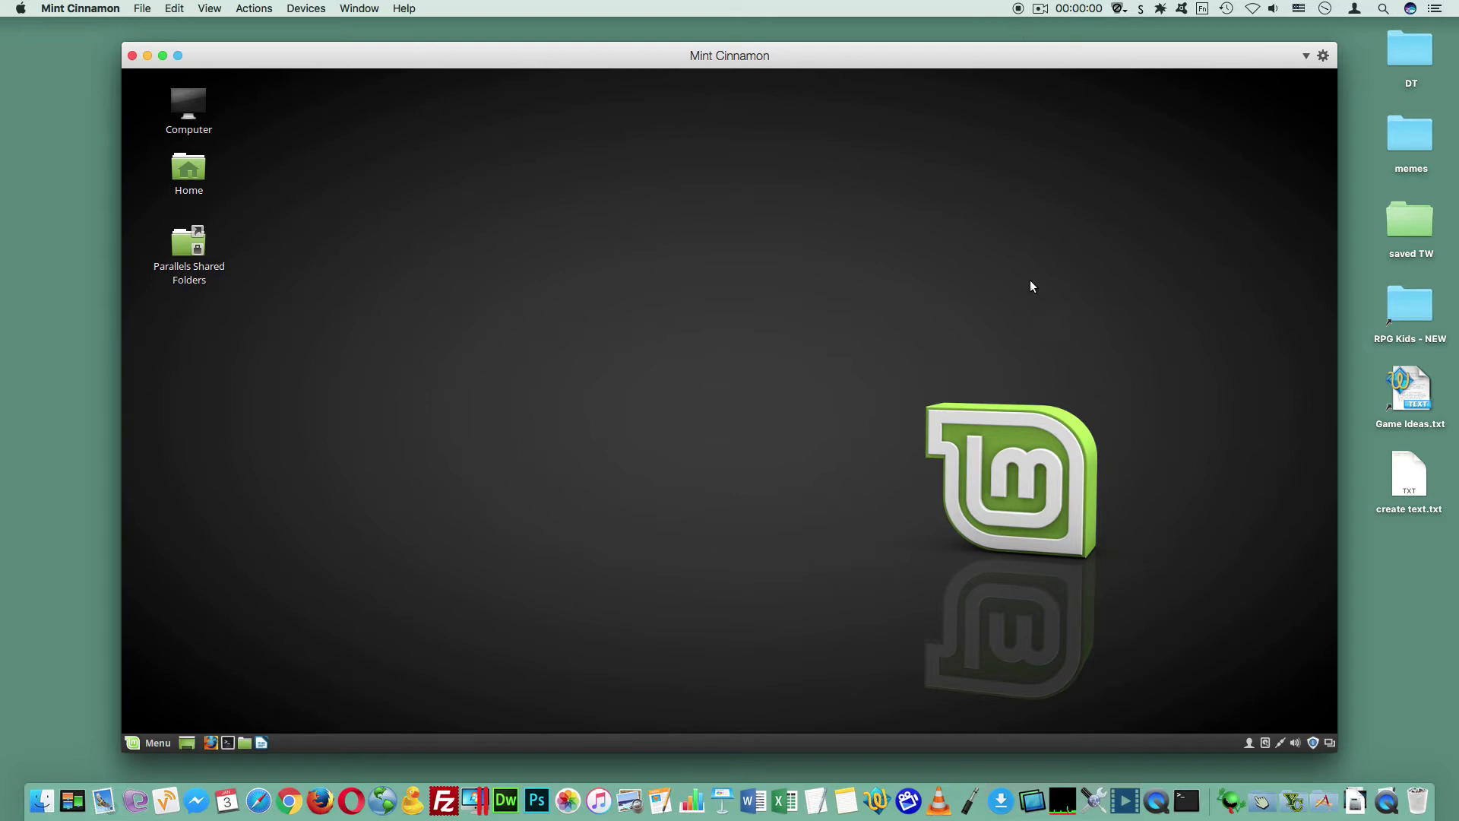
left_click(73, 9)
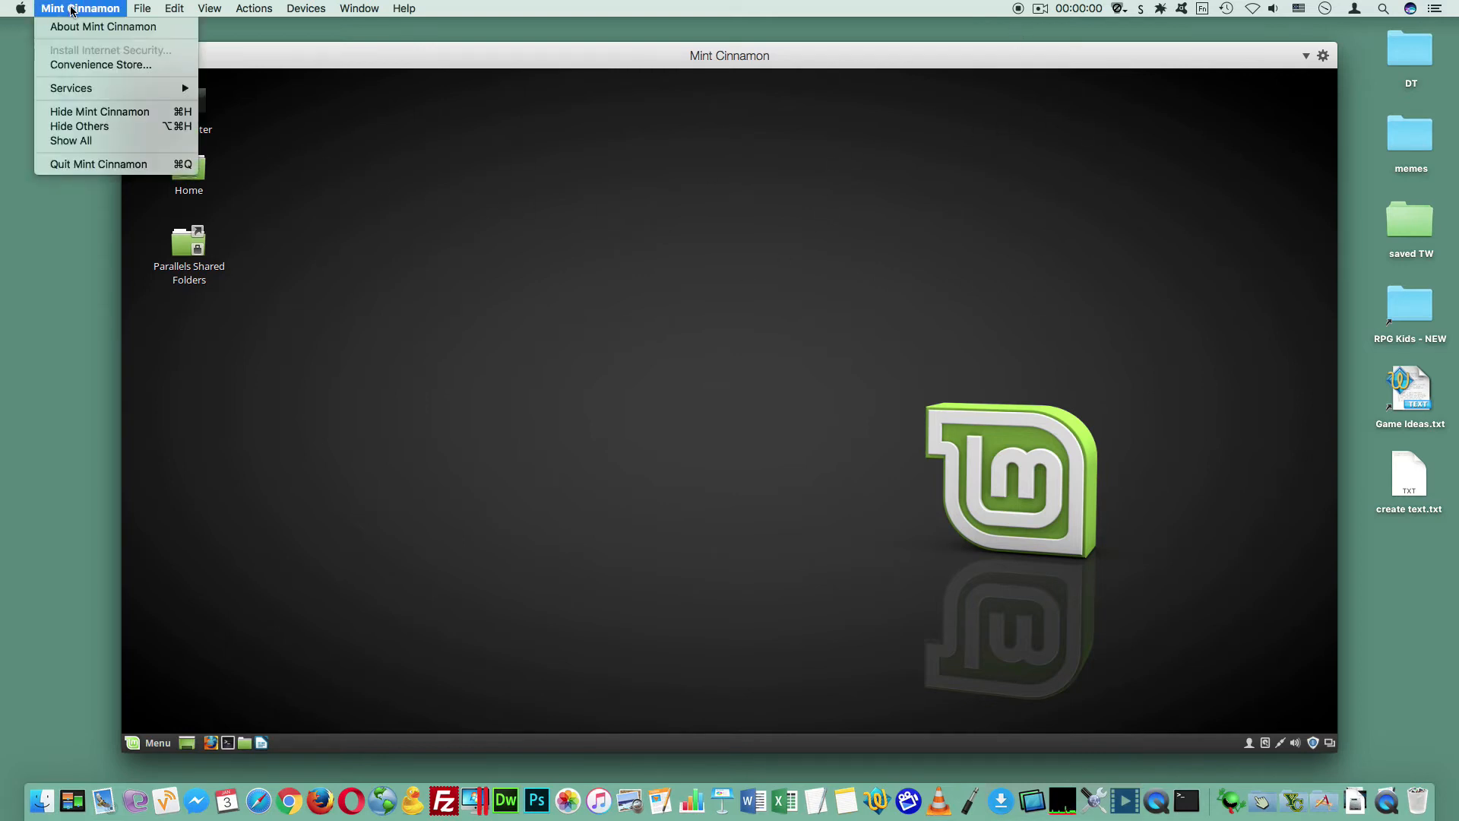
mouse_move(79, 87)
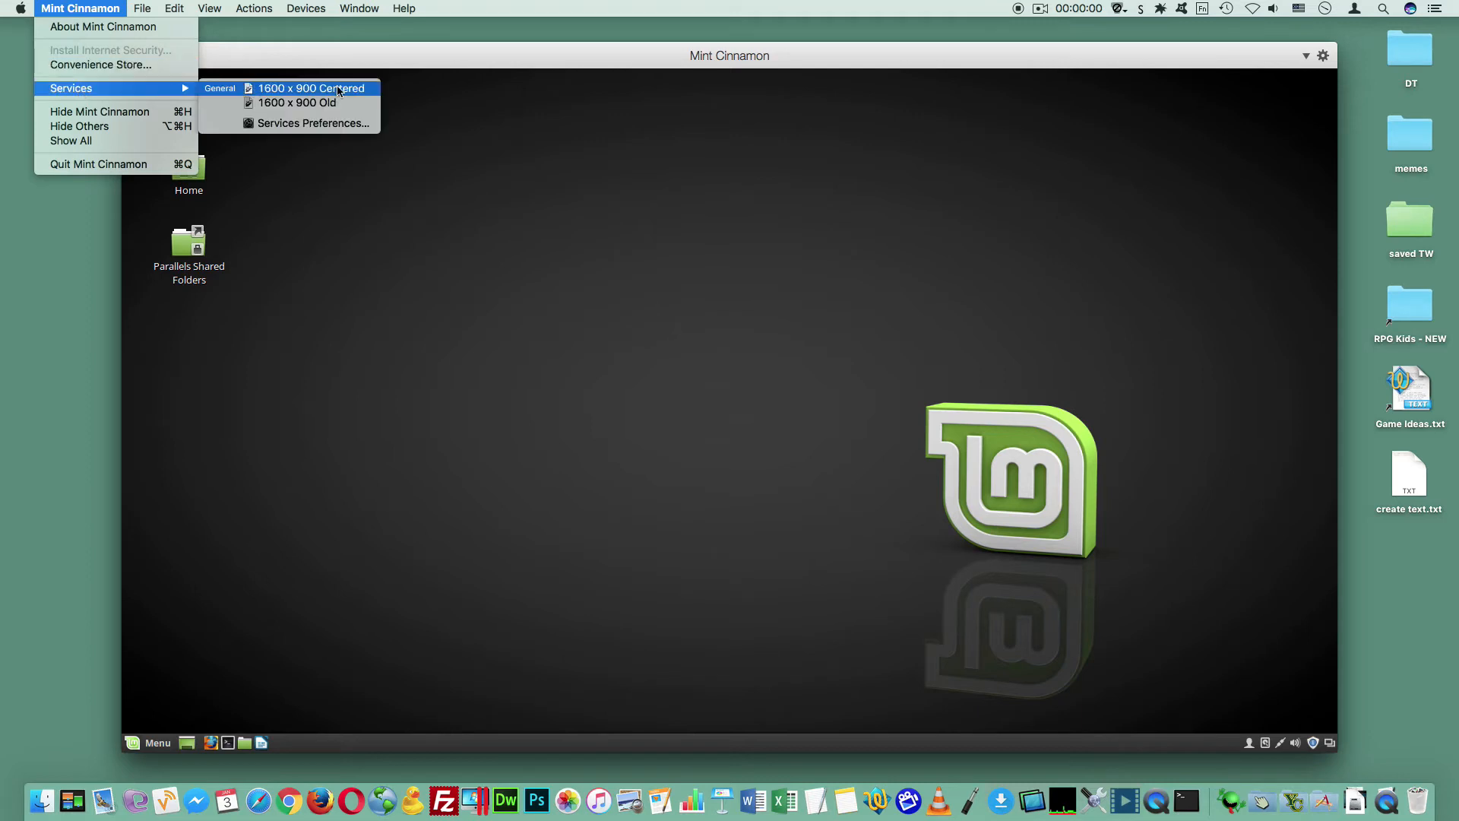
left_click(50, 243)
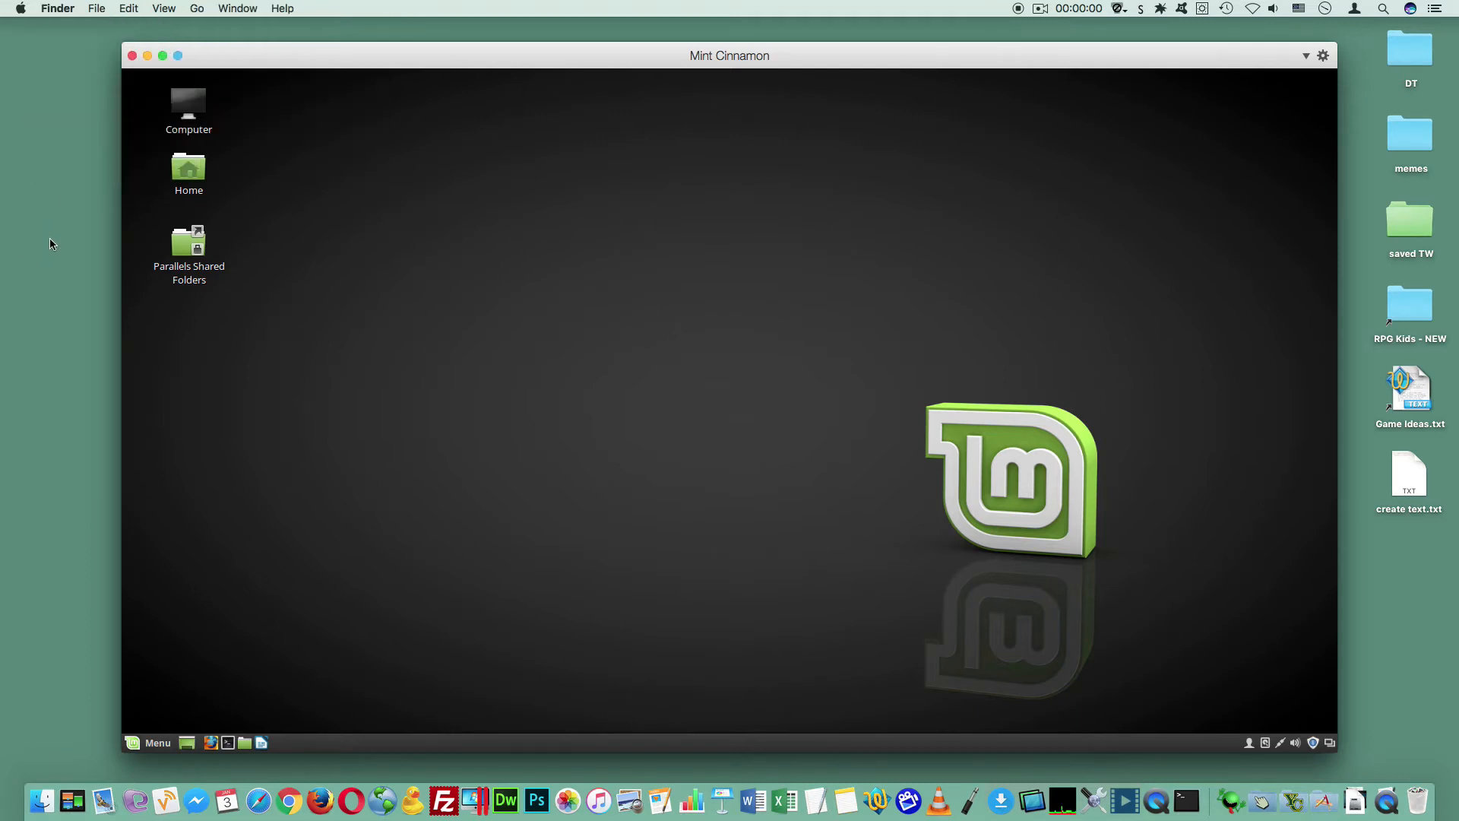
Step: View Finder's services, including Toggle Menu & Dock, and compare them with the Dock's own hiding option without changing it
left_click(50, 8)
mouse_move(85, 98)
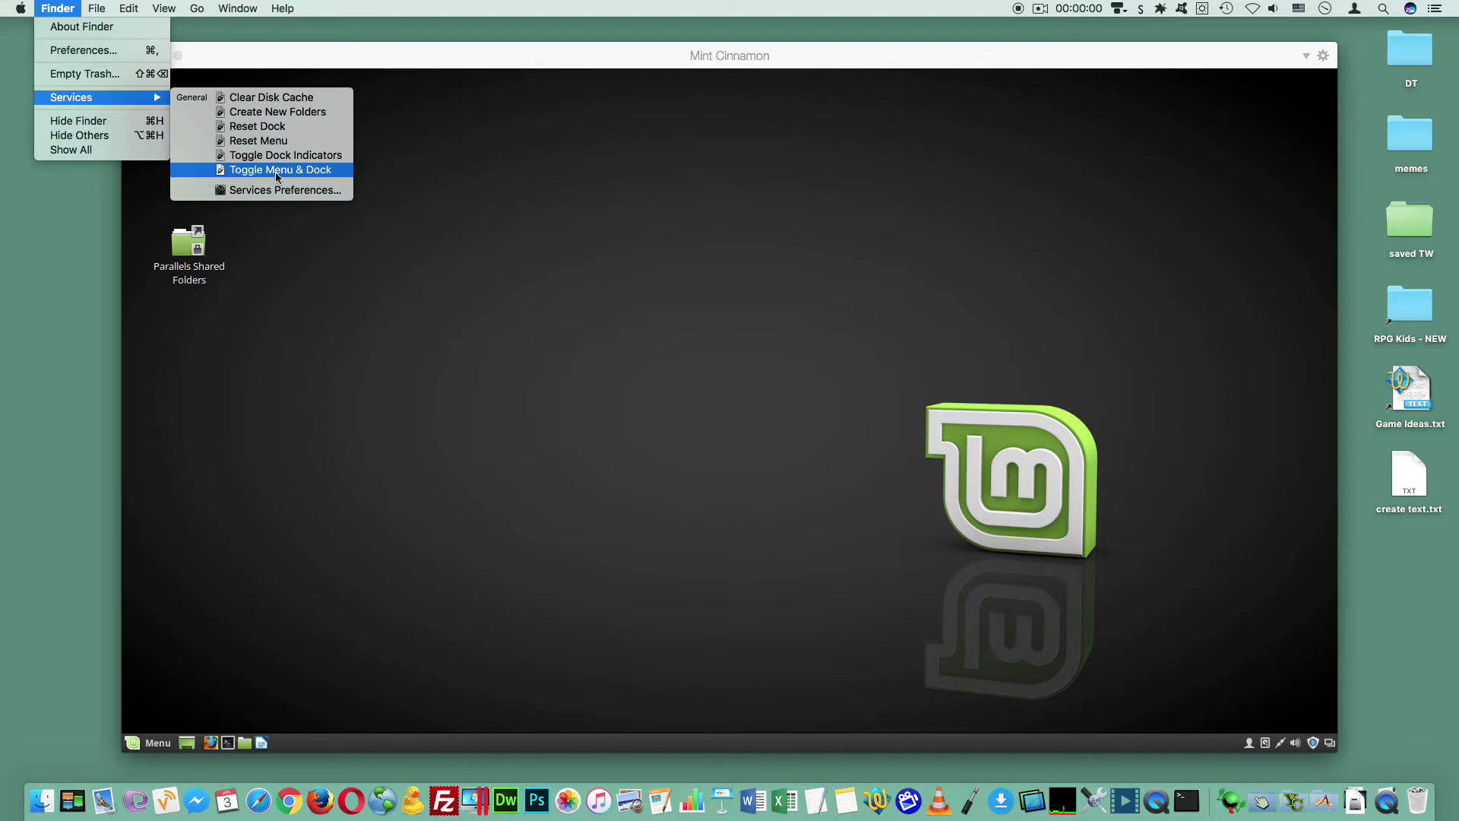
left_click(248, 170)
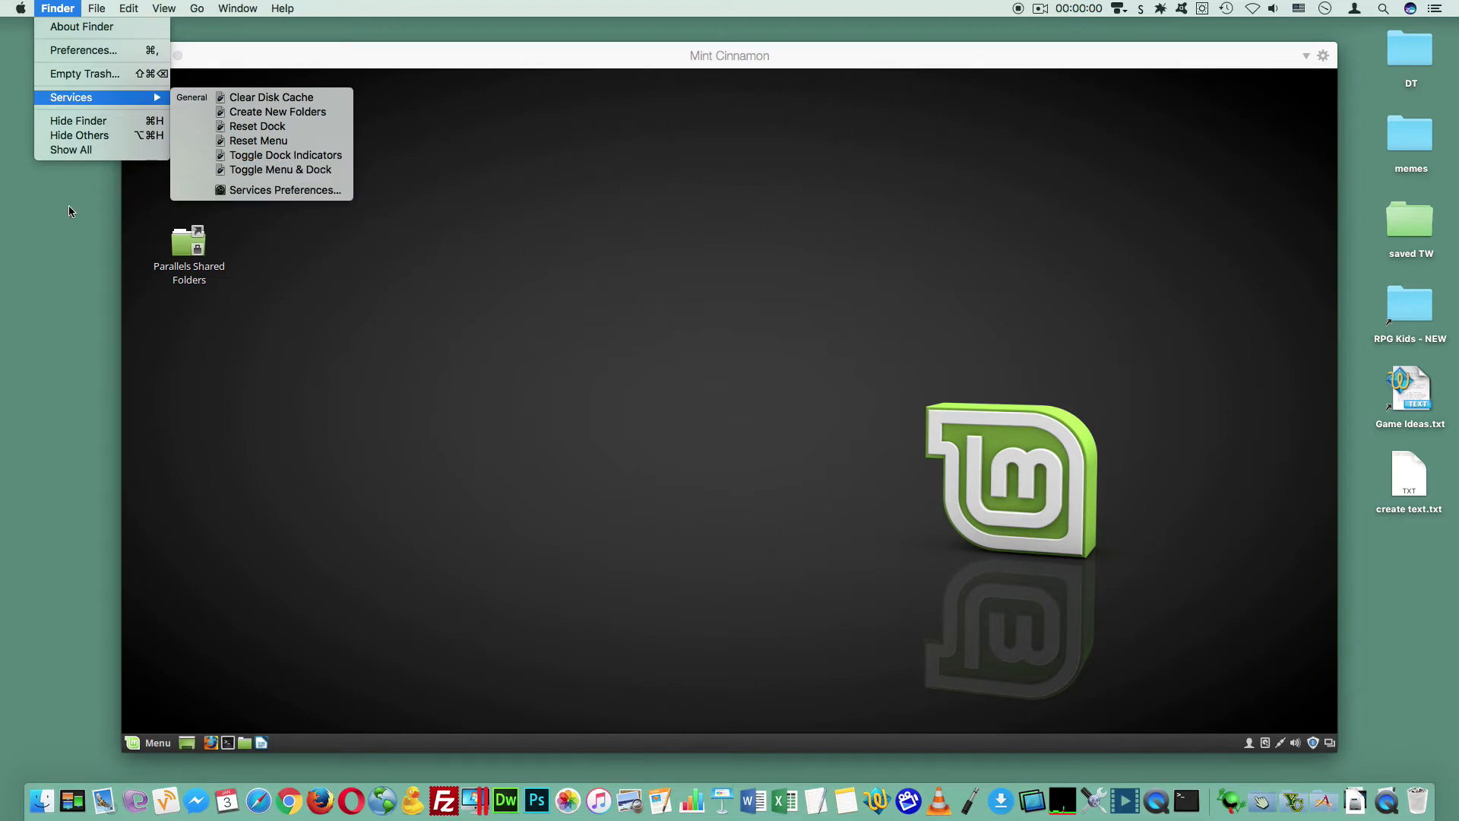
right_click(1209, 794)
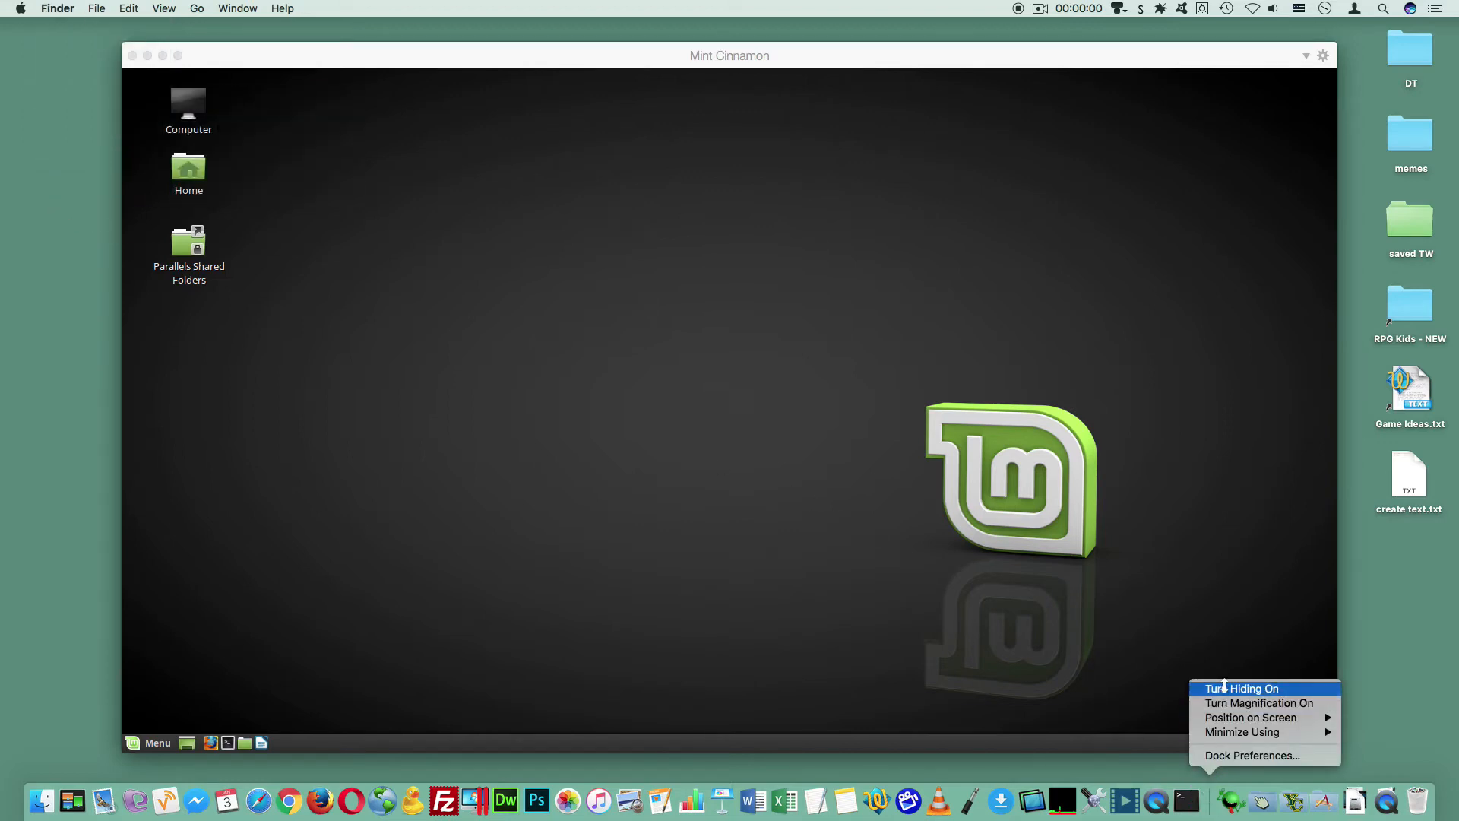
left_click(78, 164)
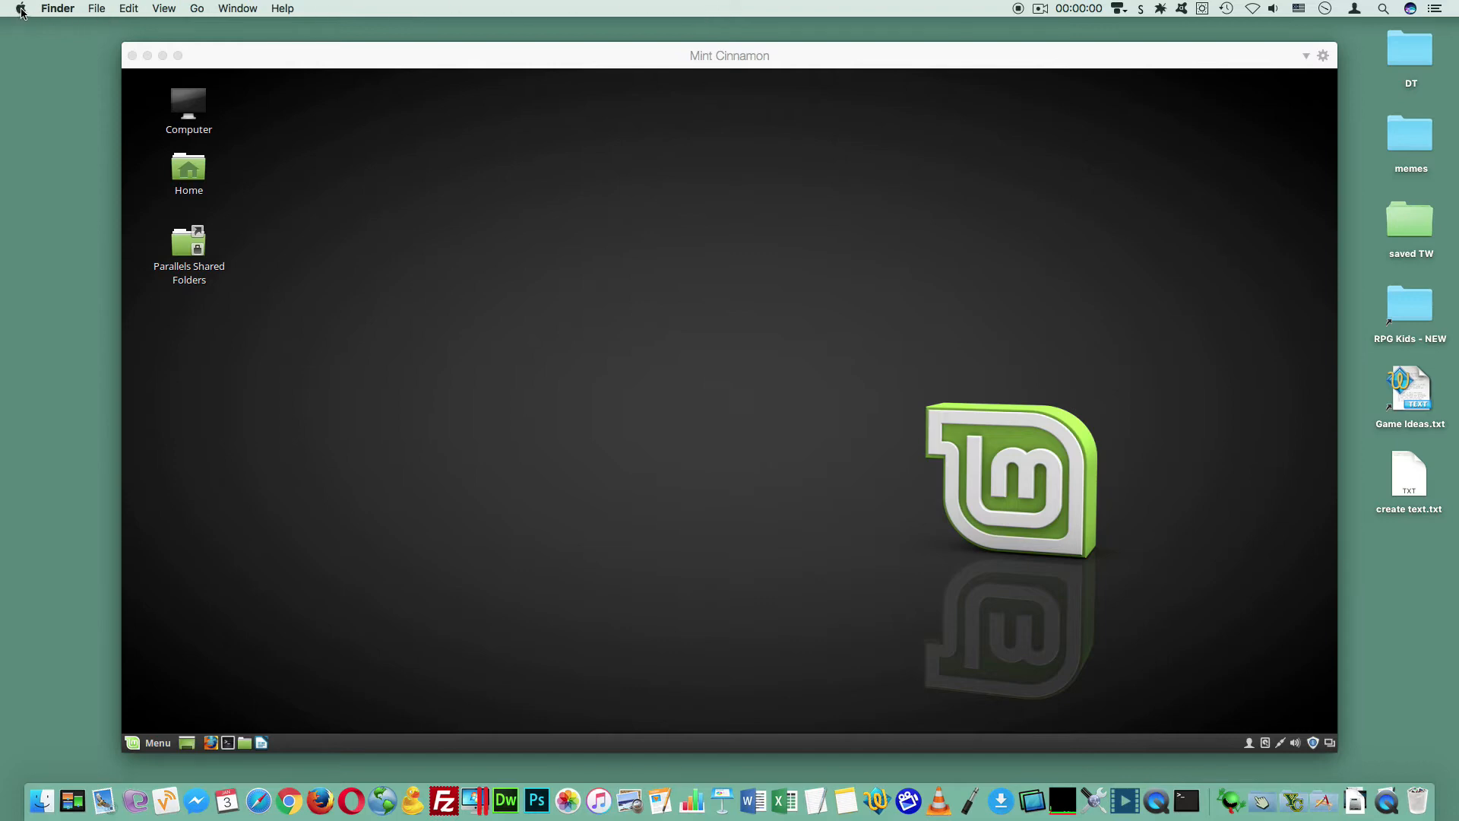
Step: Run Finder's Toggle Menu & Dock service to hide the menu bar and Dock, and run it again to restore them
left_click(57, 8)
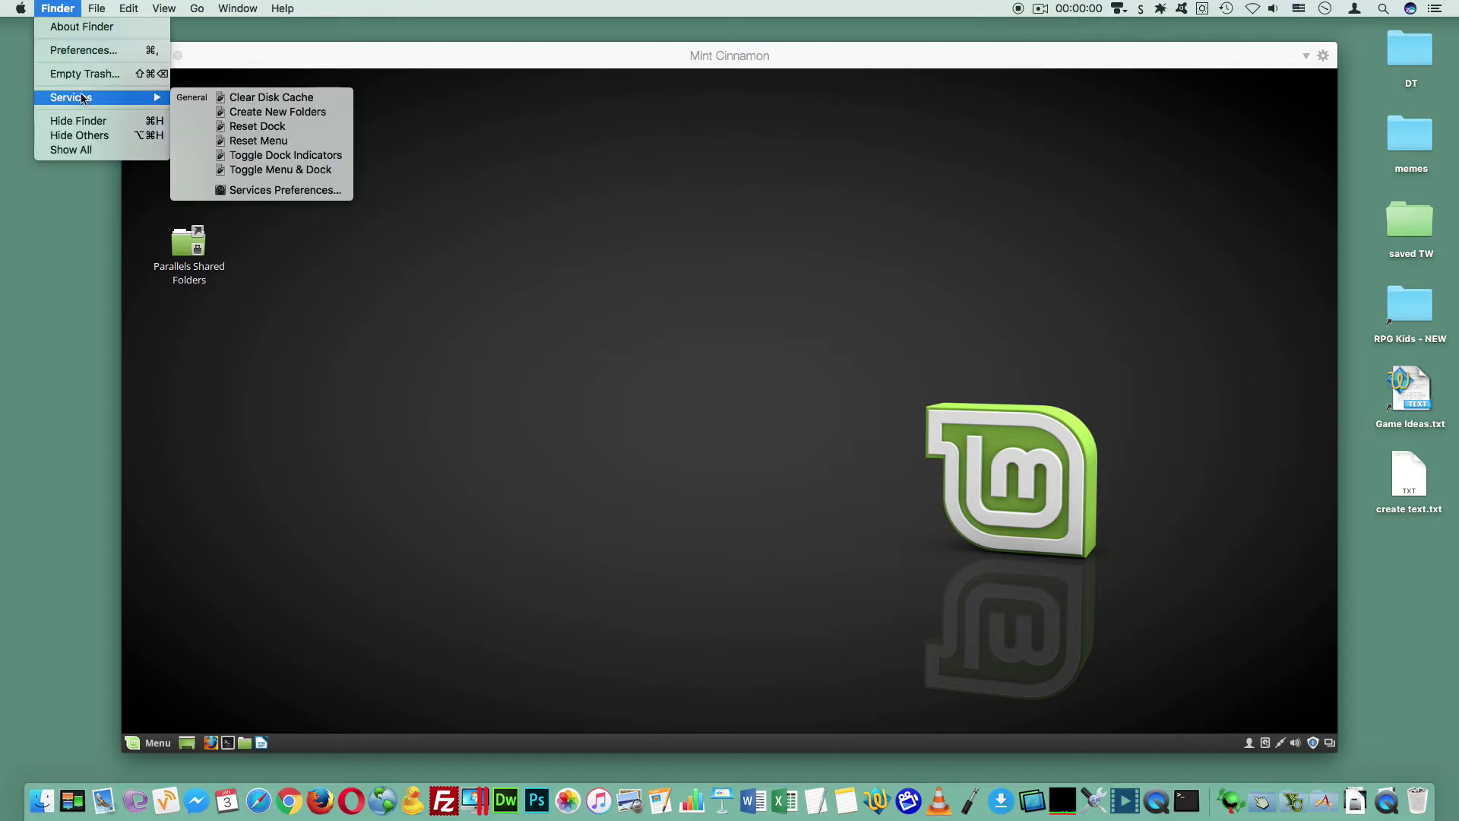
left_click(312, 176)
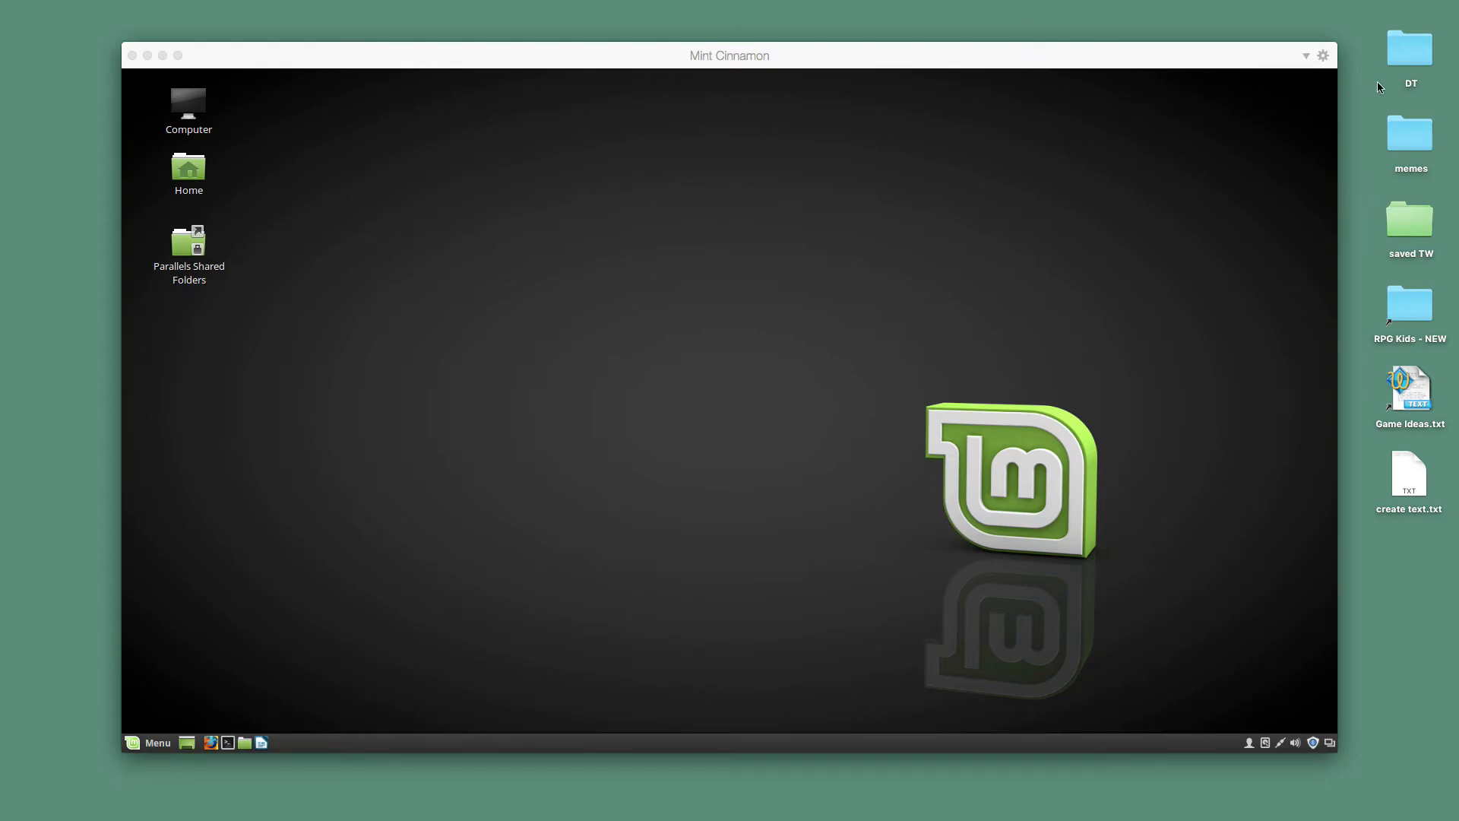
mouse_move(1016, 3)
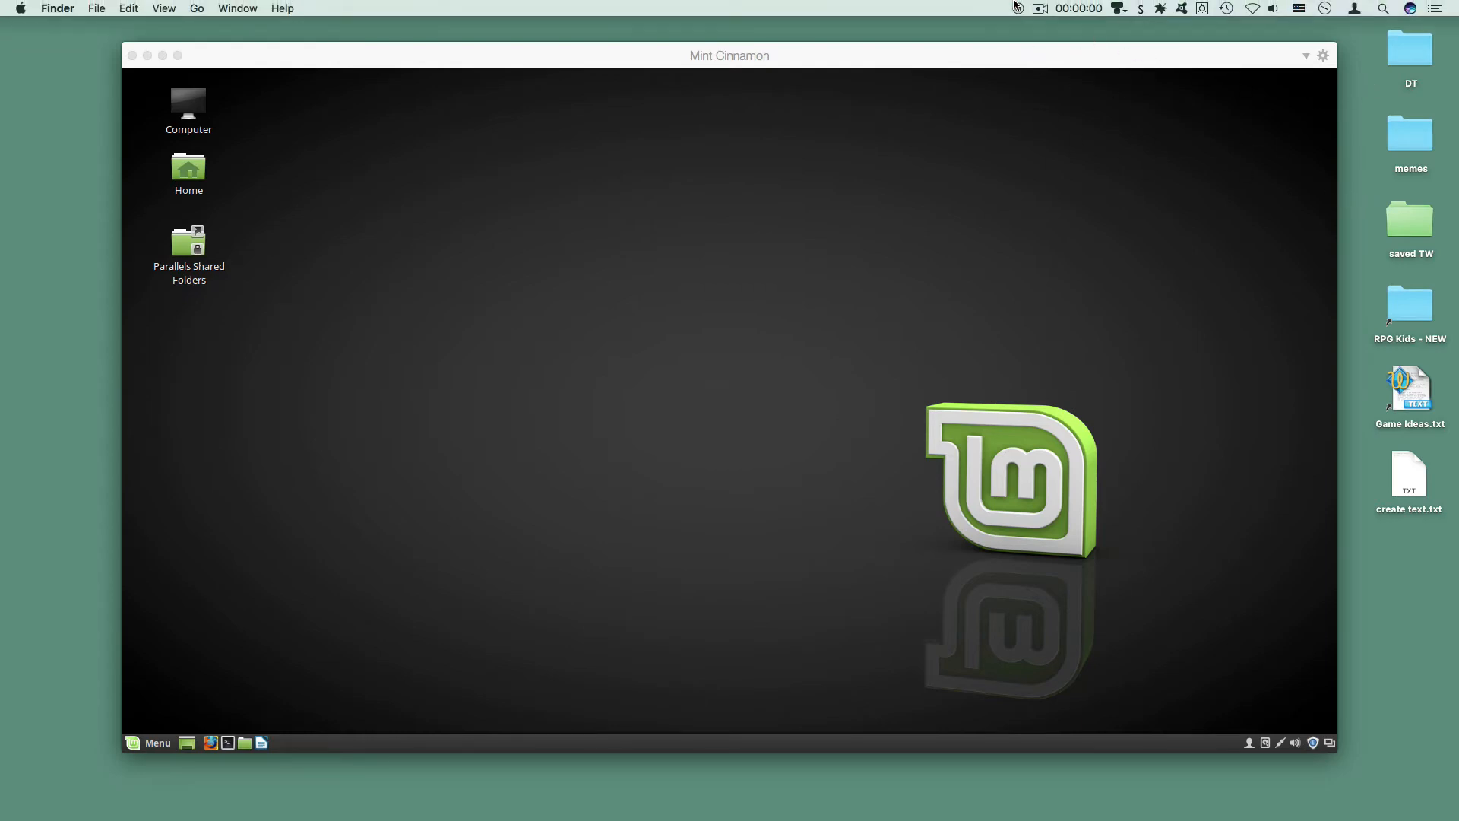
left_click(75, 9)
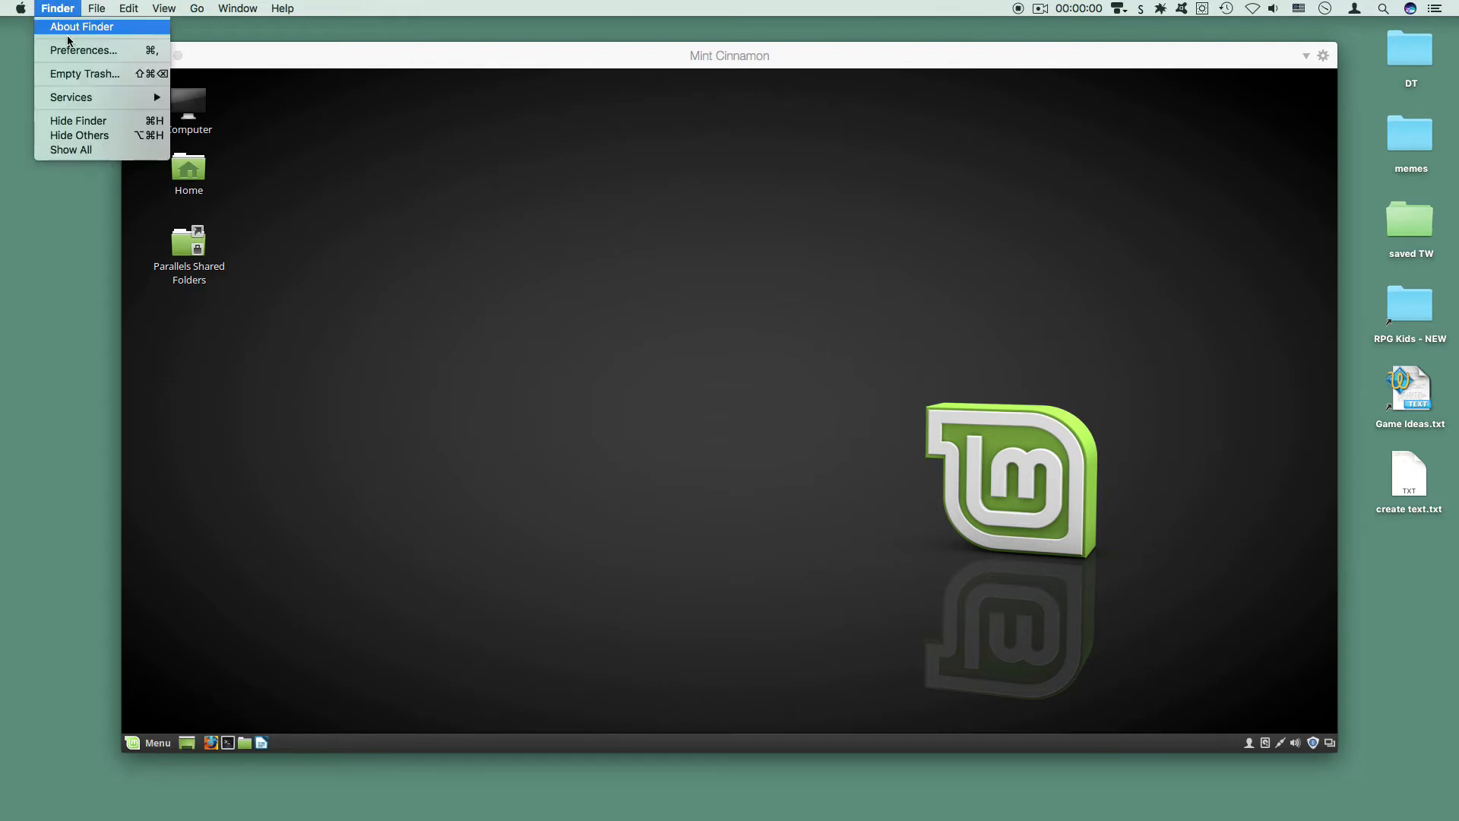
mouse_move(75, 99)
left_click(293, 168)
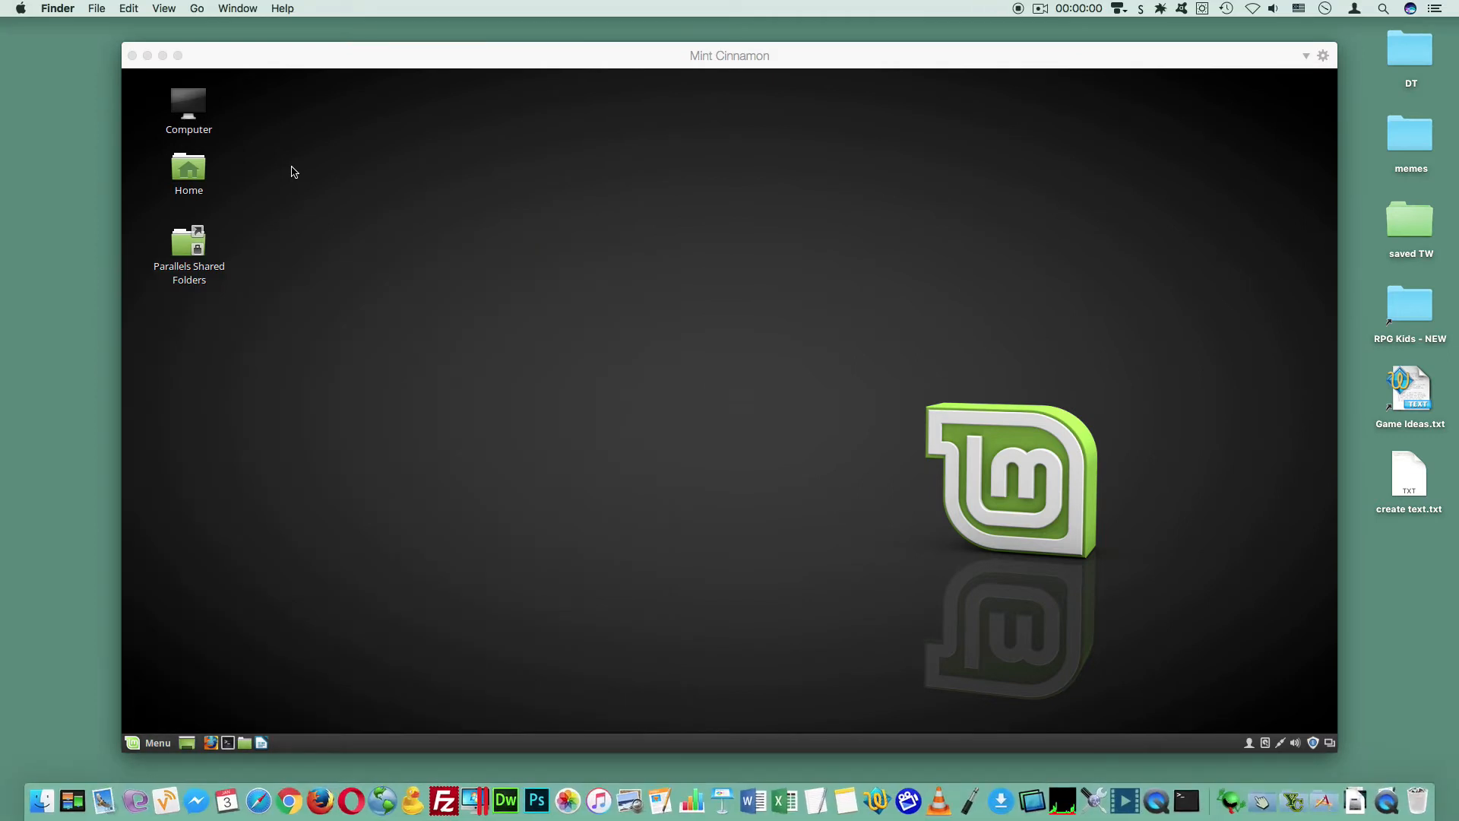
Step: Hide the Mint Cinnamon virtual machine window and open the untitled folder on the Mac desktop
left_click(57, 8)
mouse_move(69, 99)
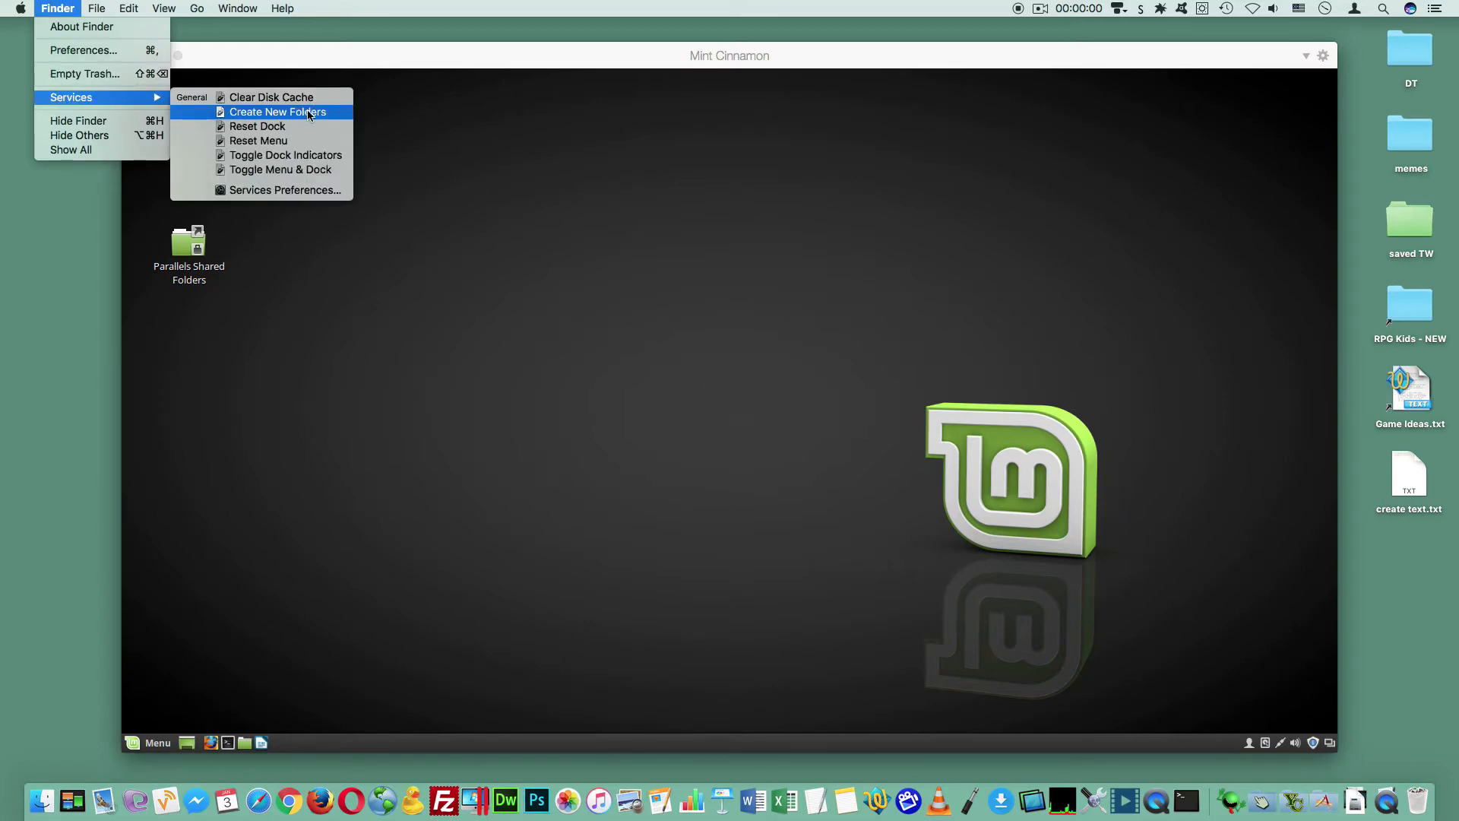
left_click(352, 55)
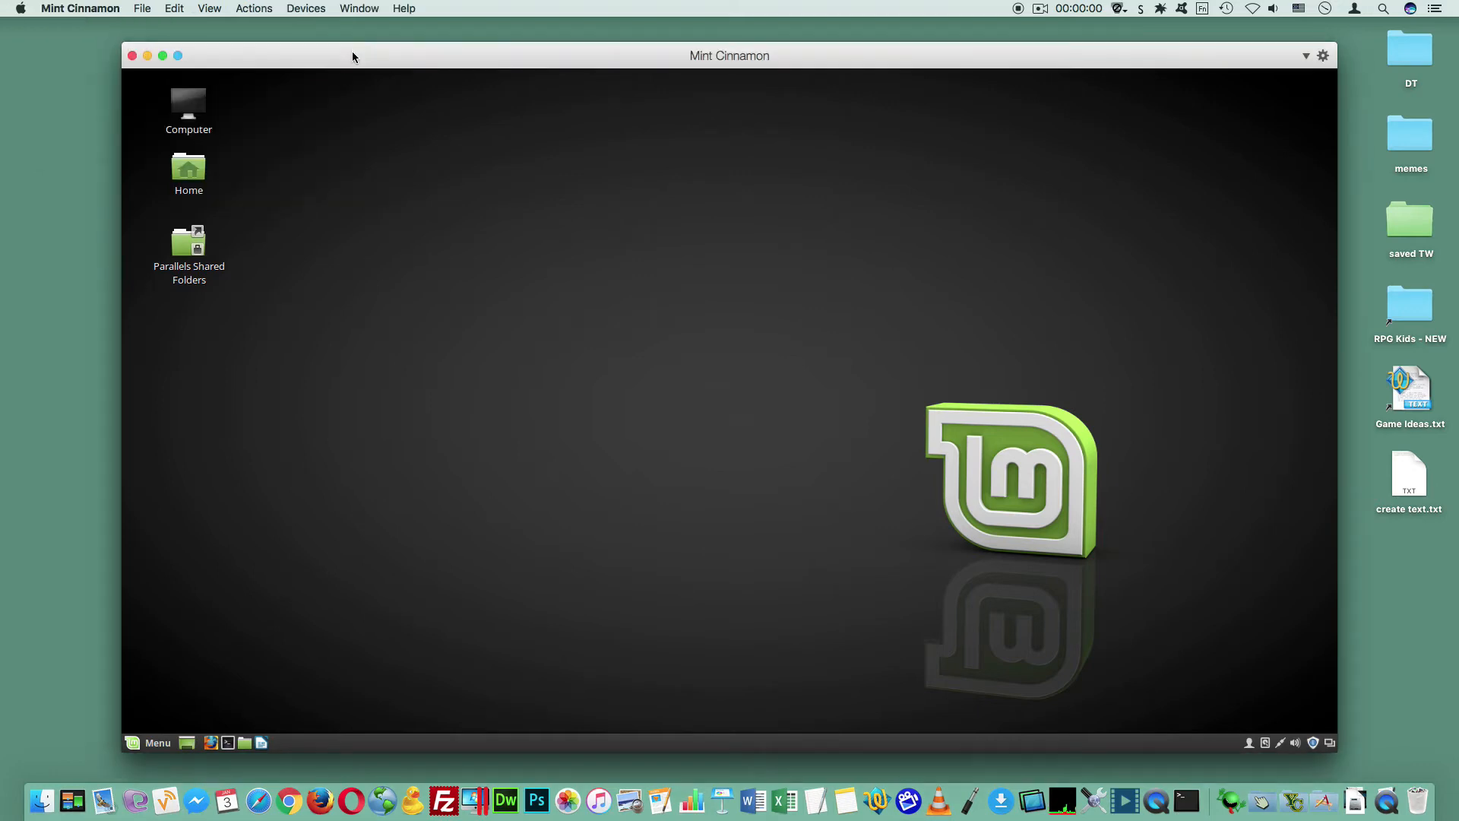
left_click(65, 6)
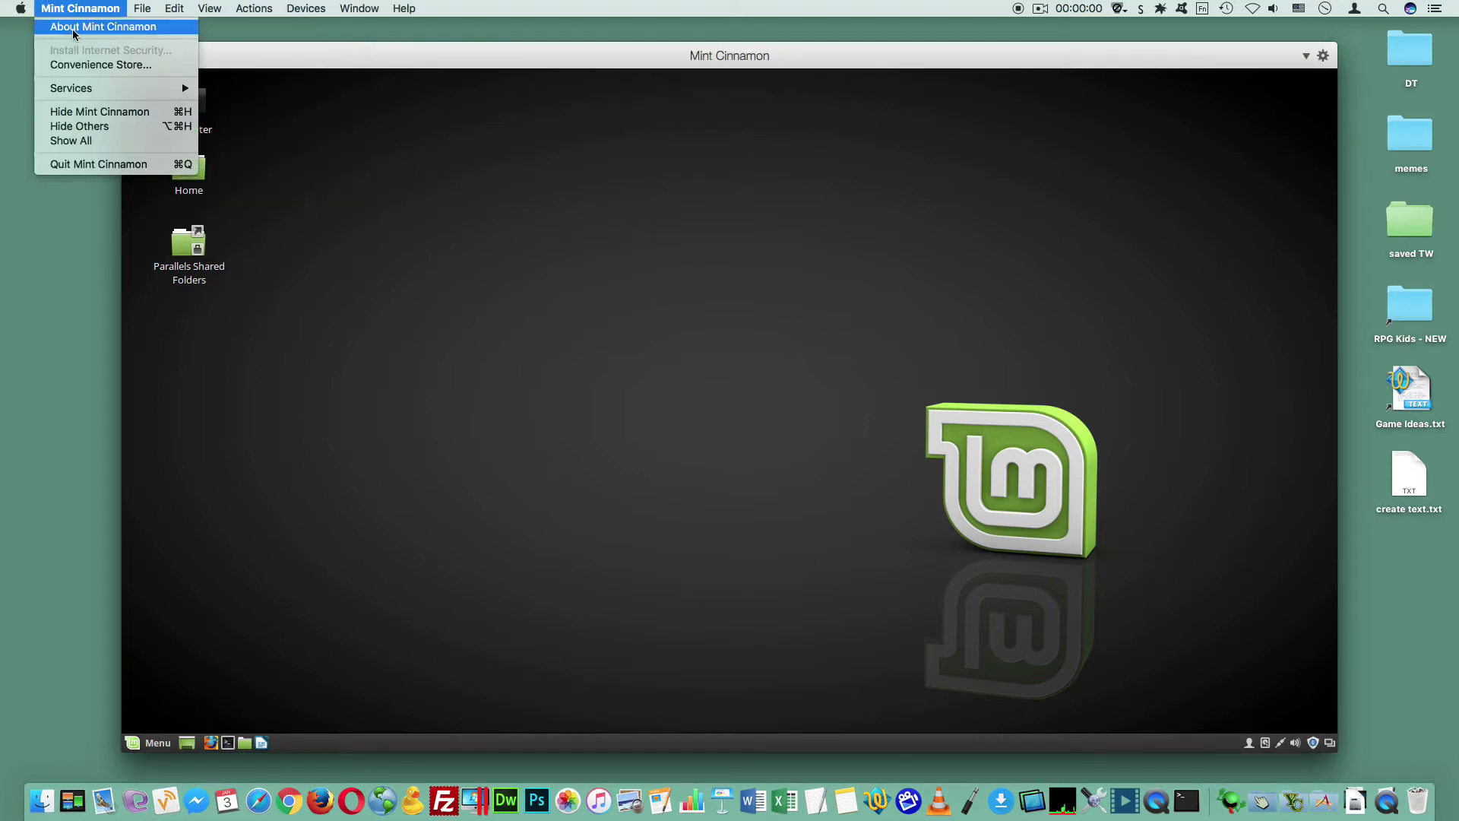
left_click(95, 113)
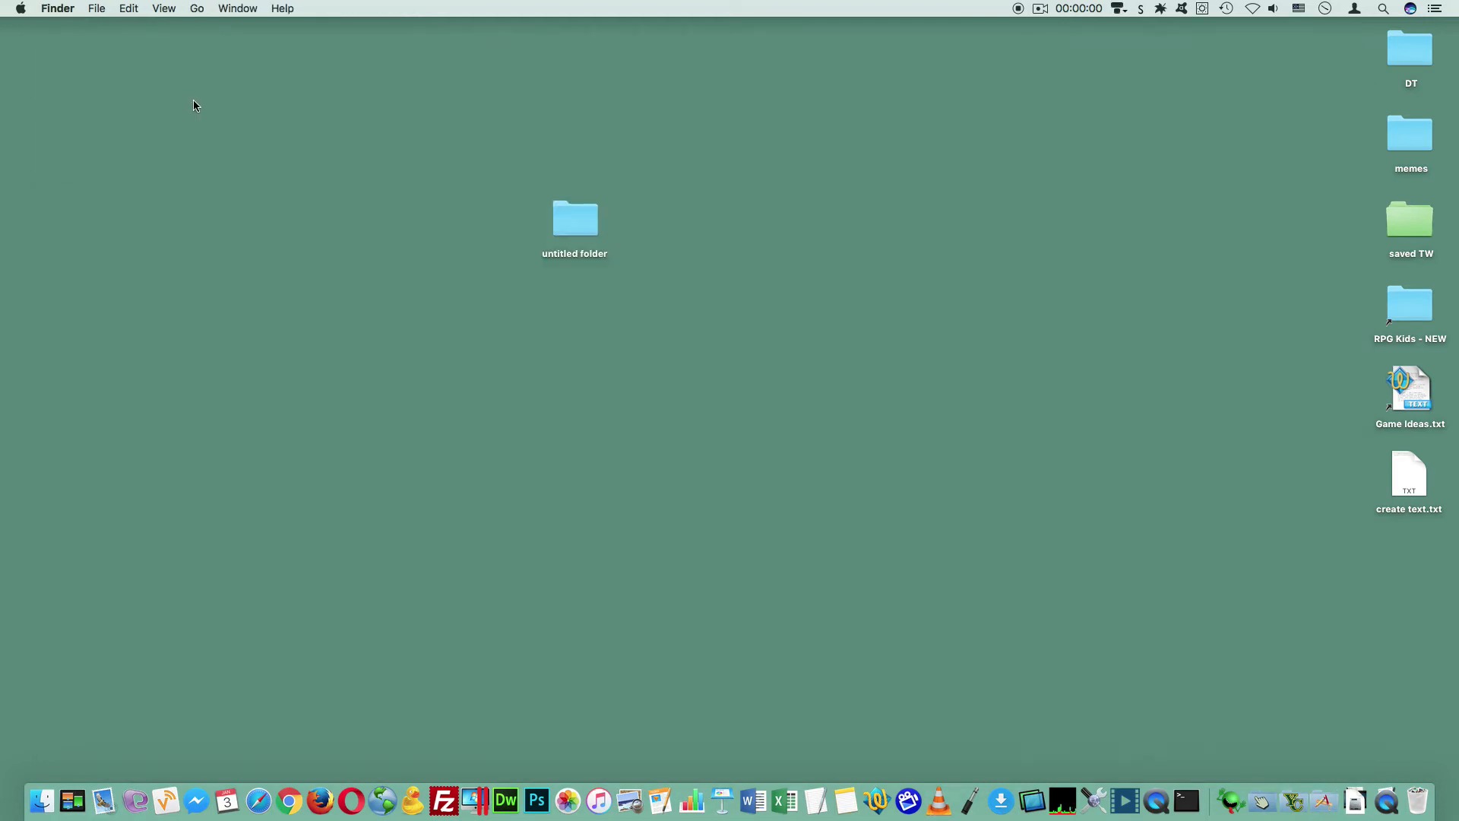
double_click(576, 217)
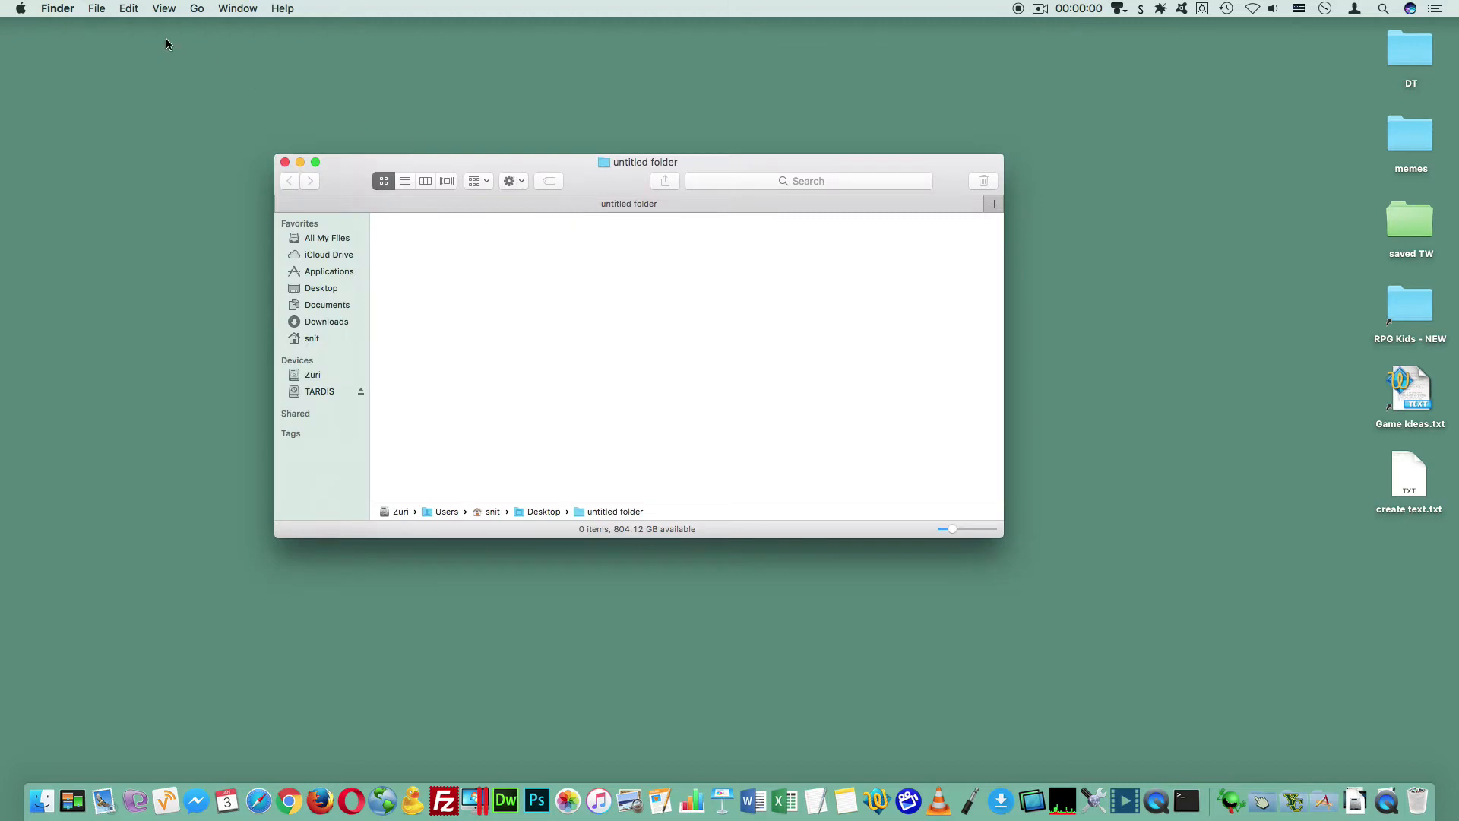
Step: Run Finder's Create New Folders service in the untitled folder to make 101 folders with the prefix abc, and look through them
left_click(74, 10)
mouse_move(78, 100)
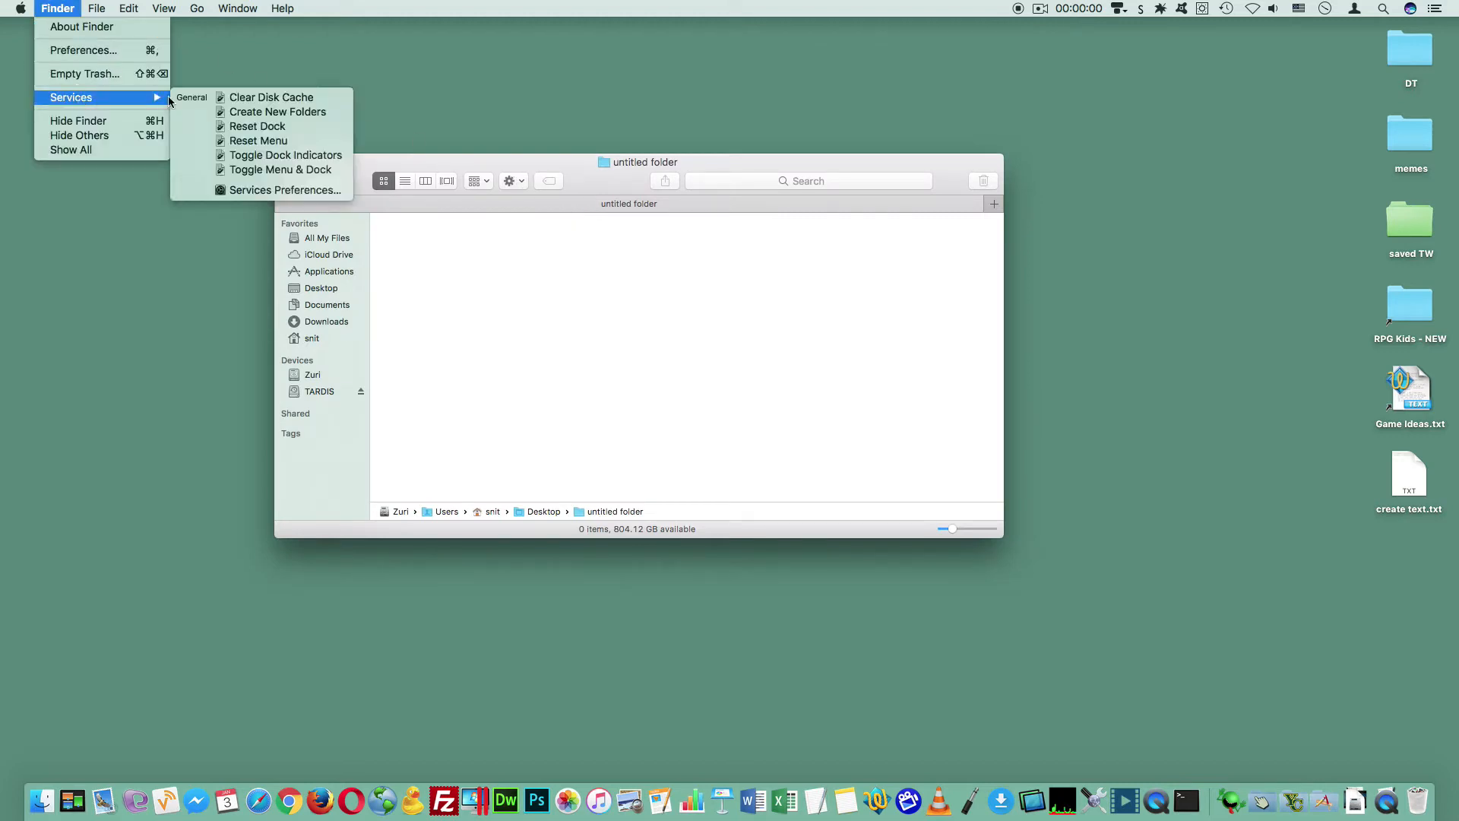
left_click(328, 113)
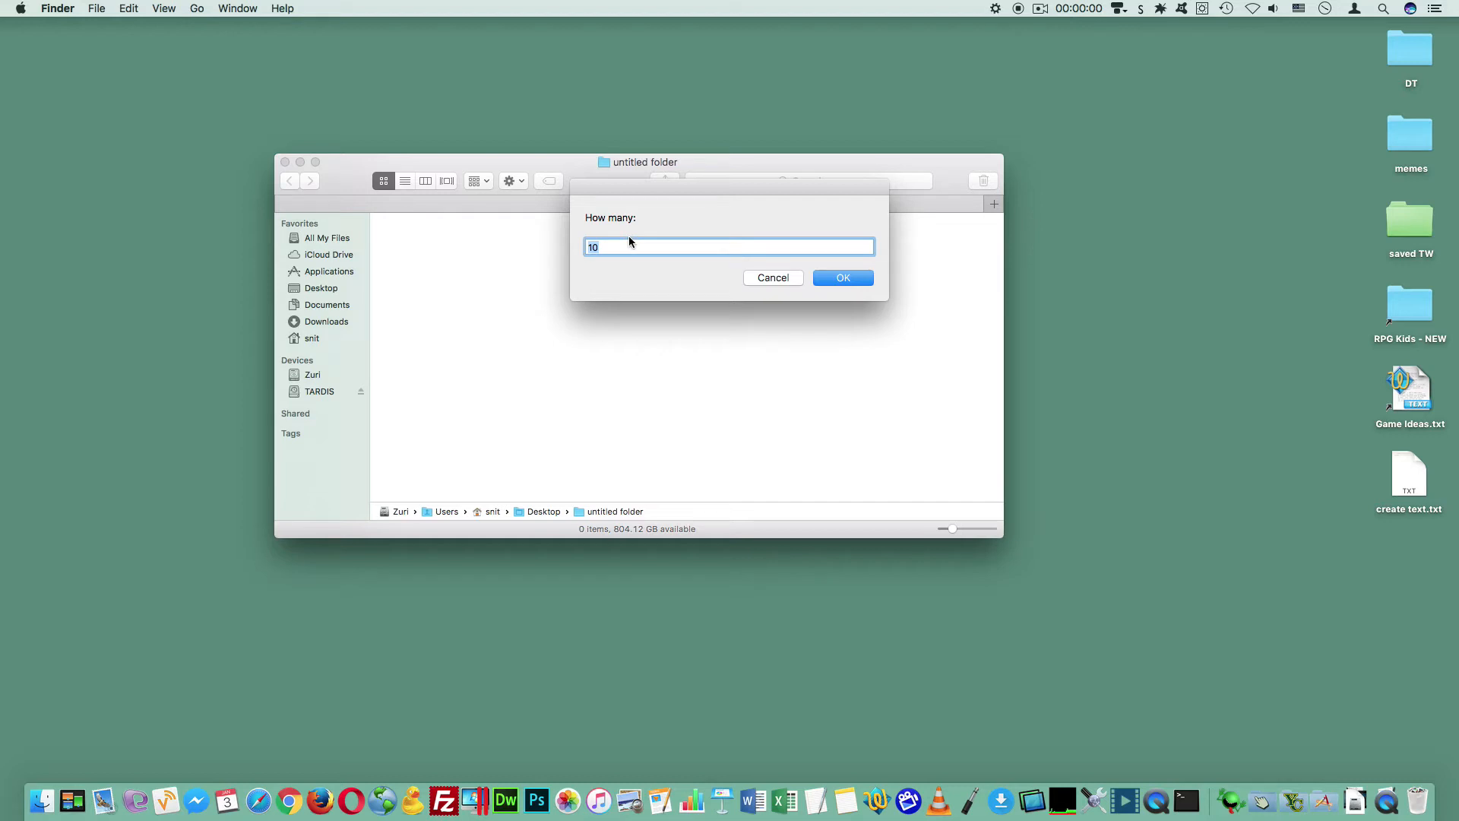
type("101")
left_click(844, 278)
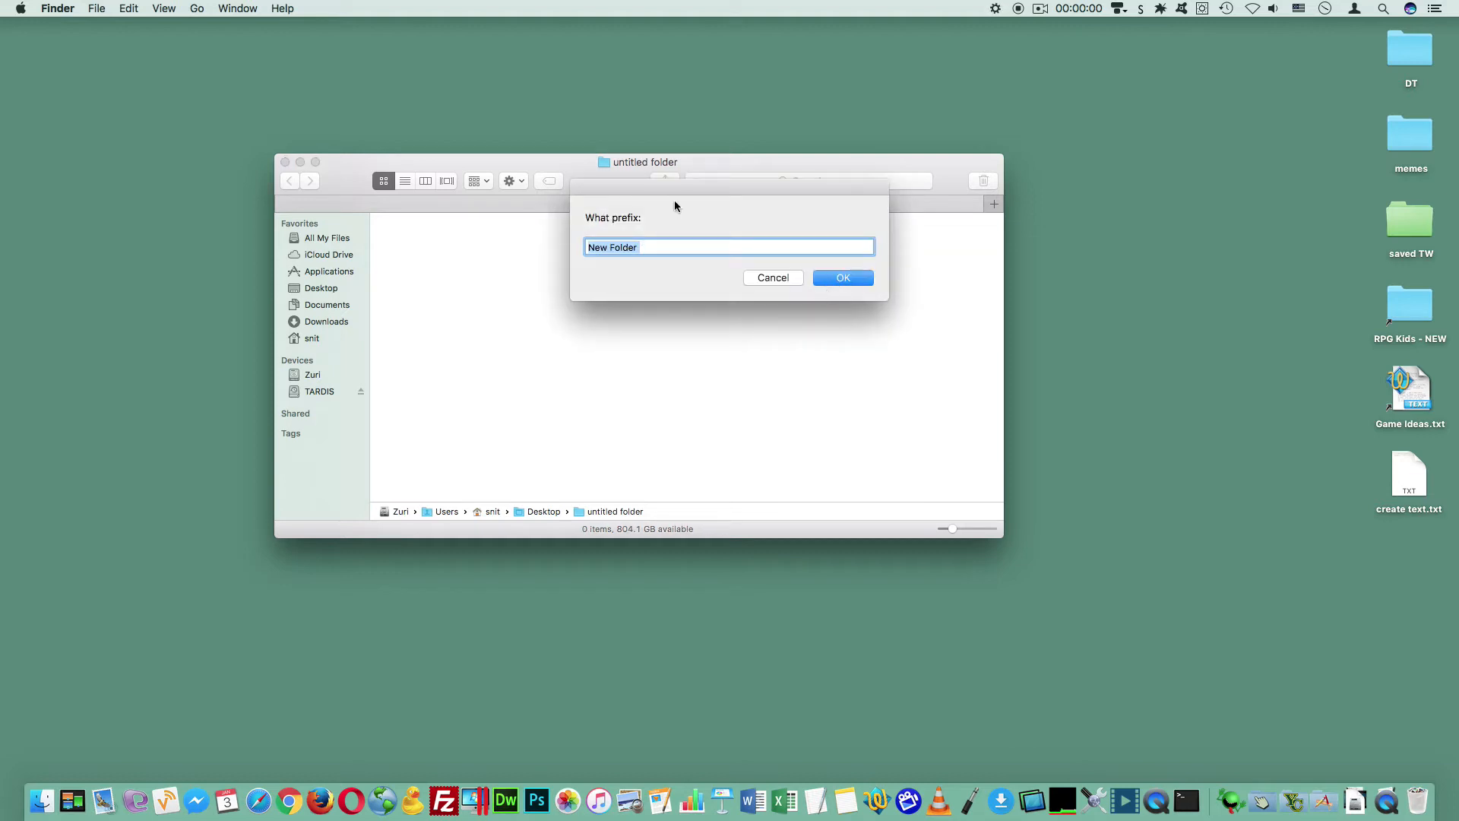
type("abc")
left_click(842, 279)
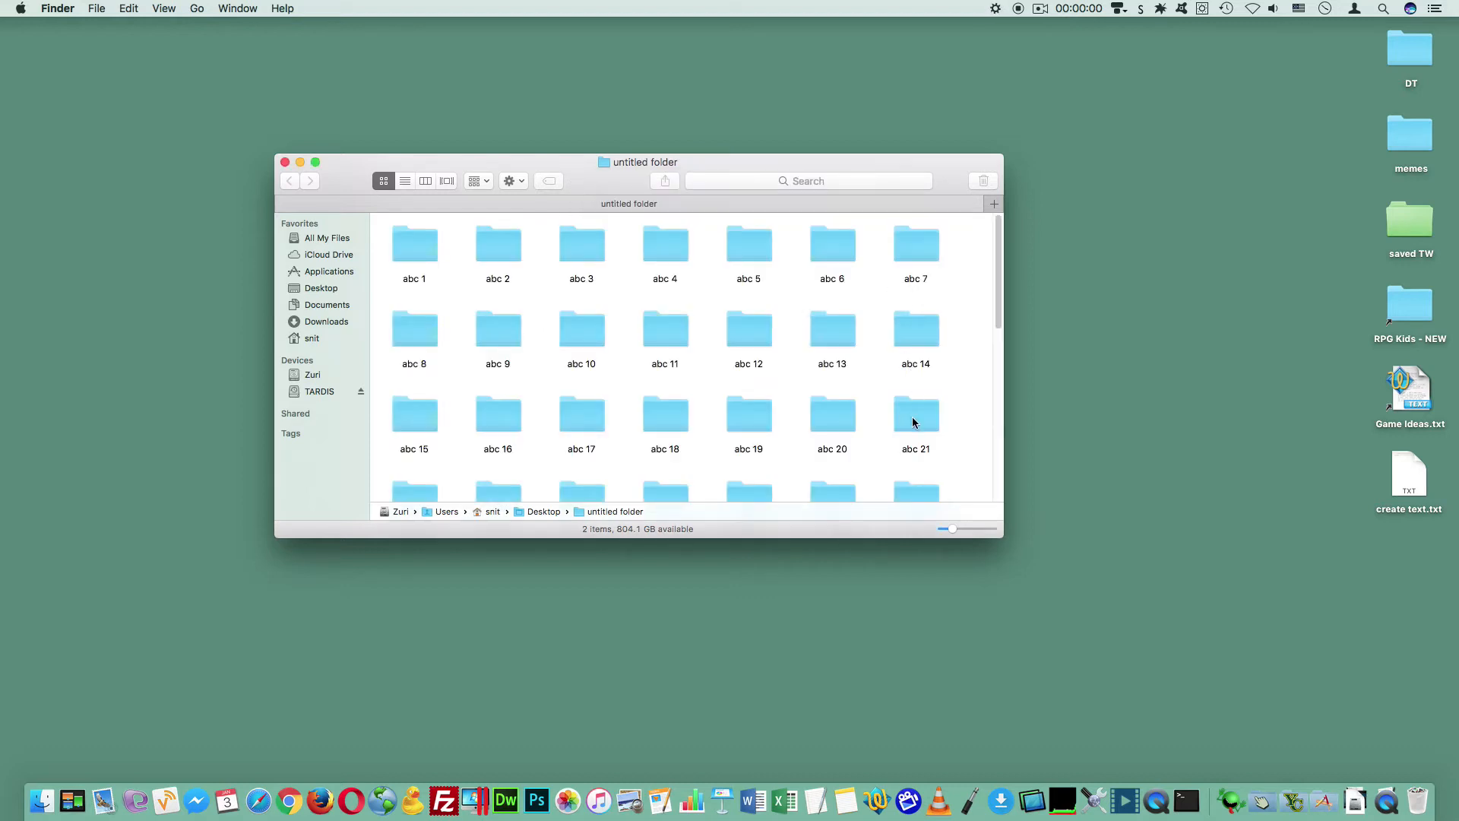
scroll(911, 416, "down", 15)
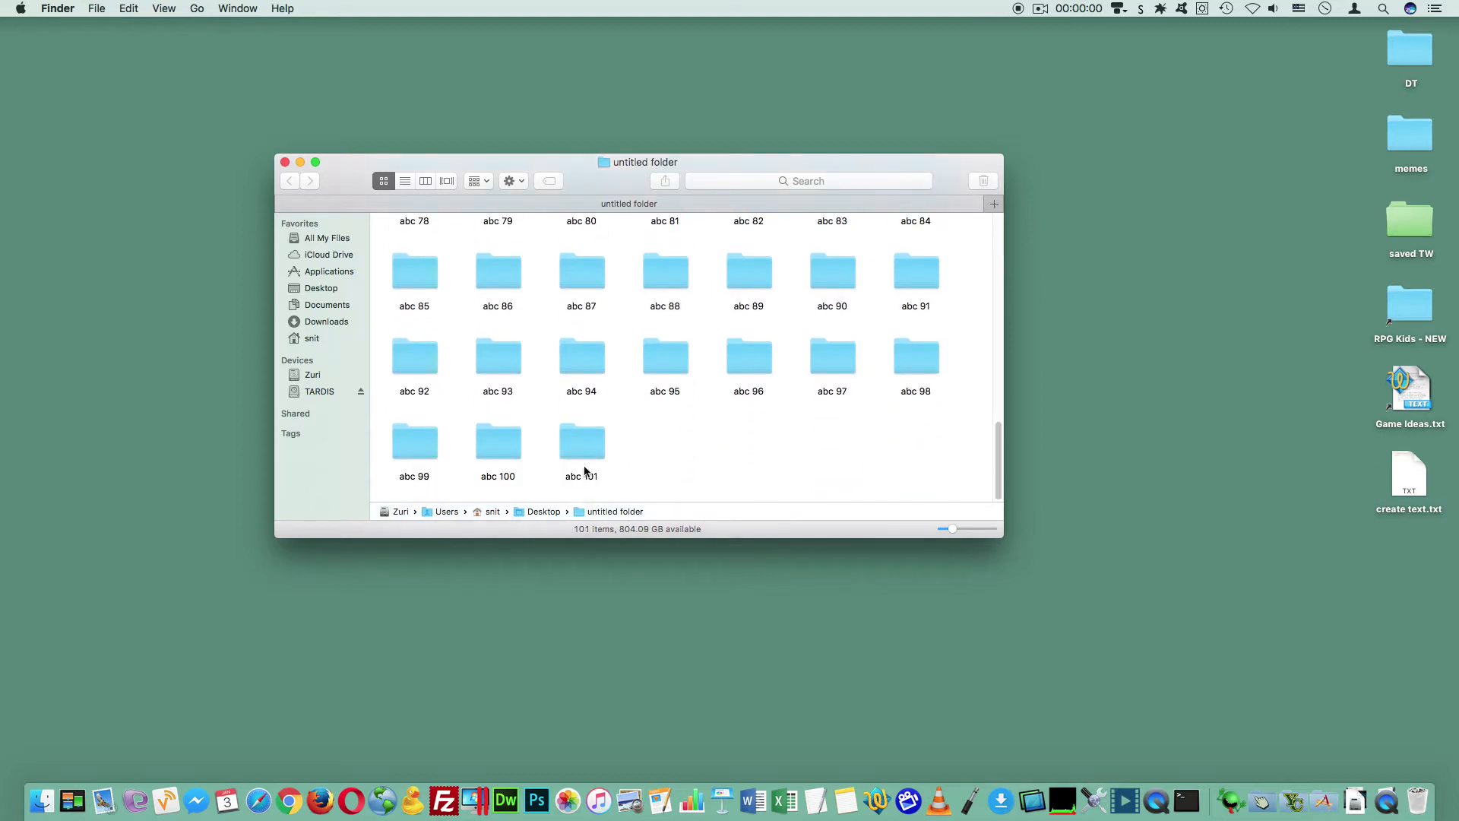
left_click(583, 466)
left_click(678, 452)
scroll(639, 402, "up", 15)
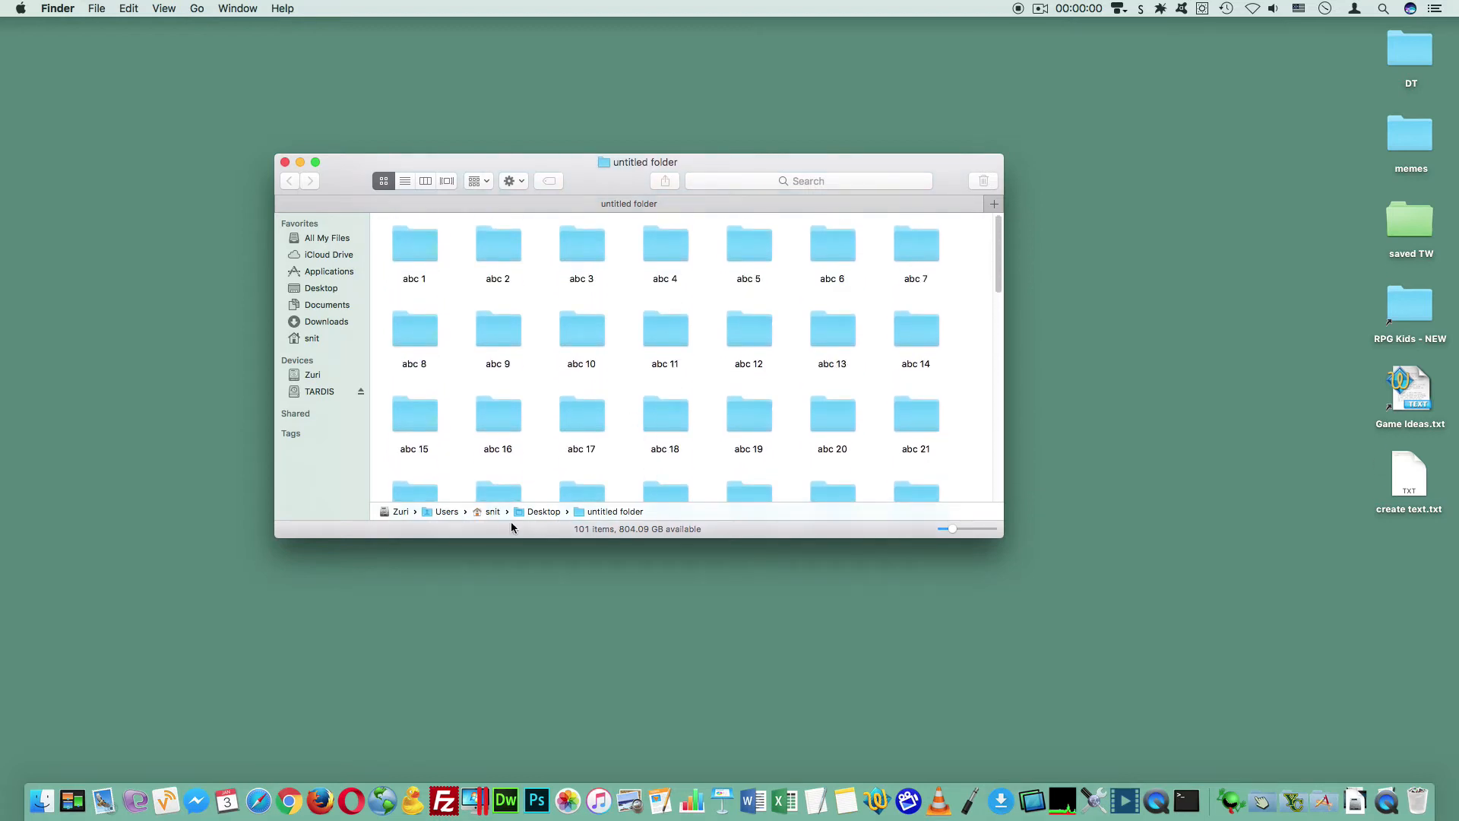
Step: Switch to the Mint Cinnamon virtual machine and create three folders with default names on its desktop
left_click(477, 790)
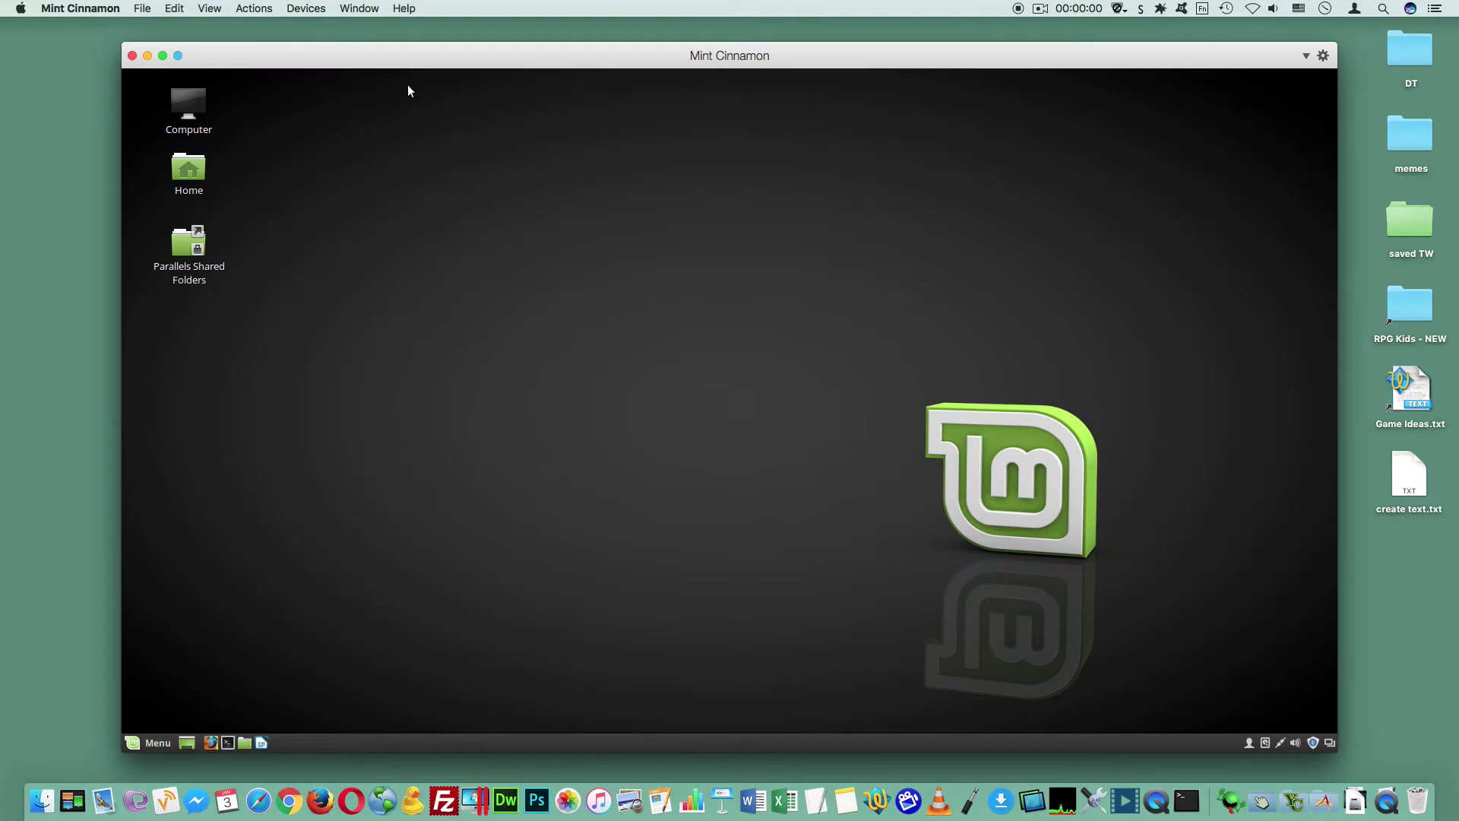
right_click(376, 184)
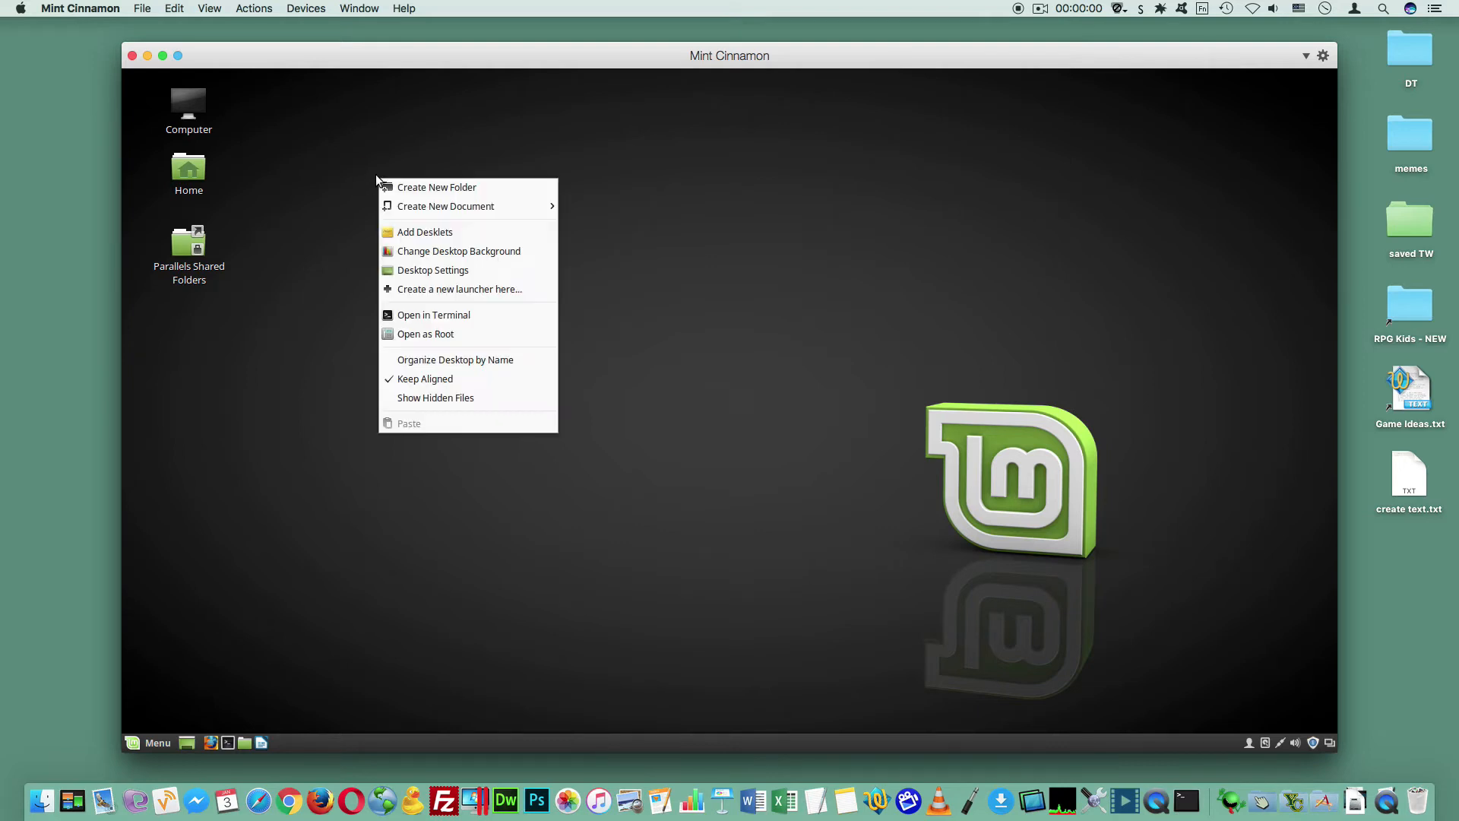
left_click(435, 190)
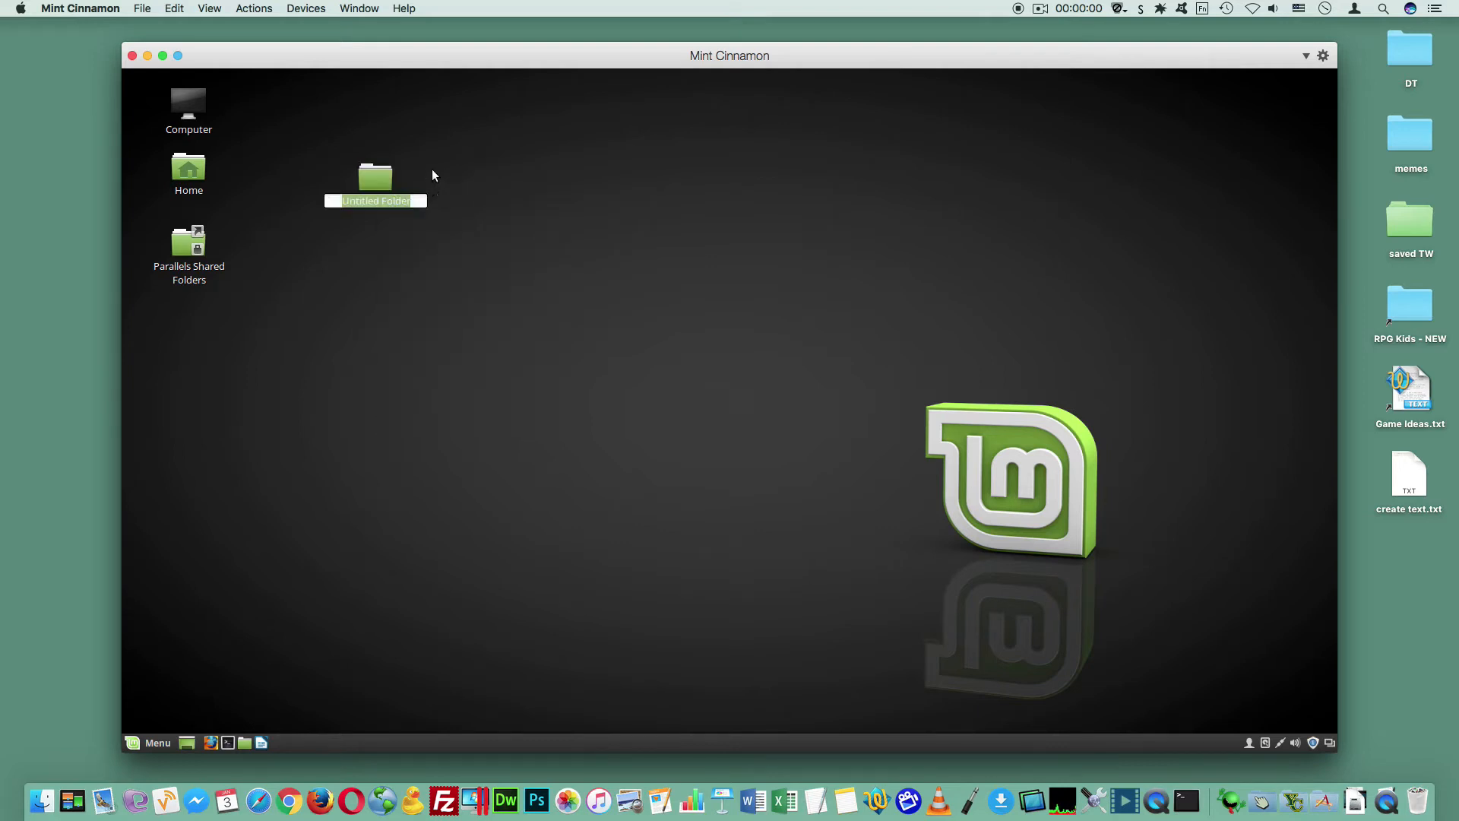
left_click(410, 191)
right_click(376, 263)
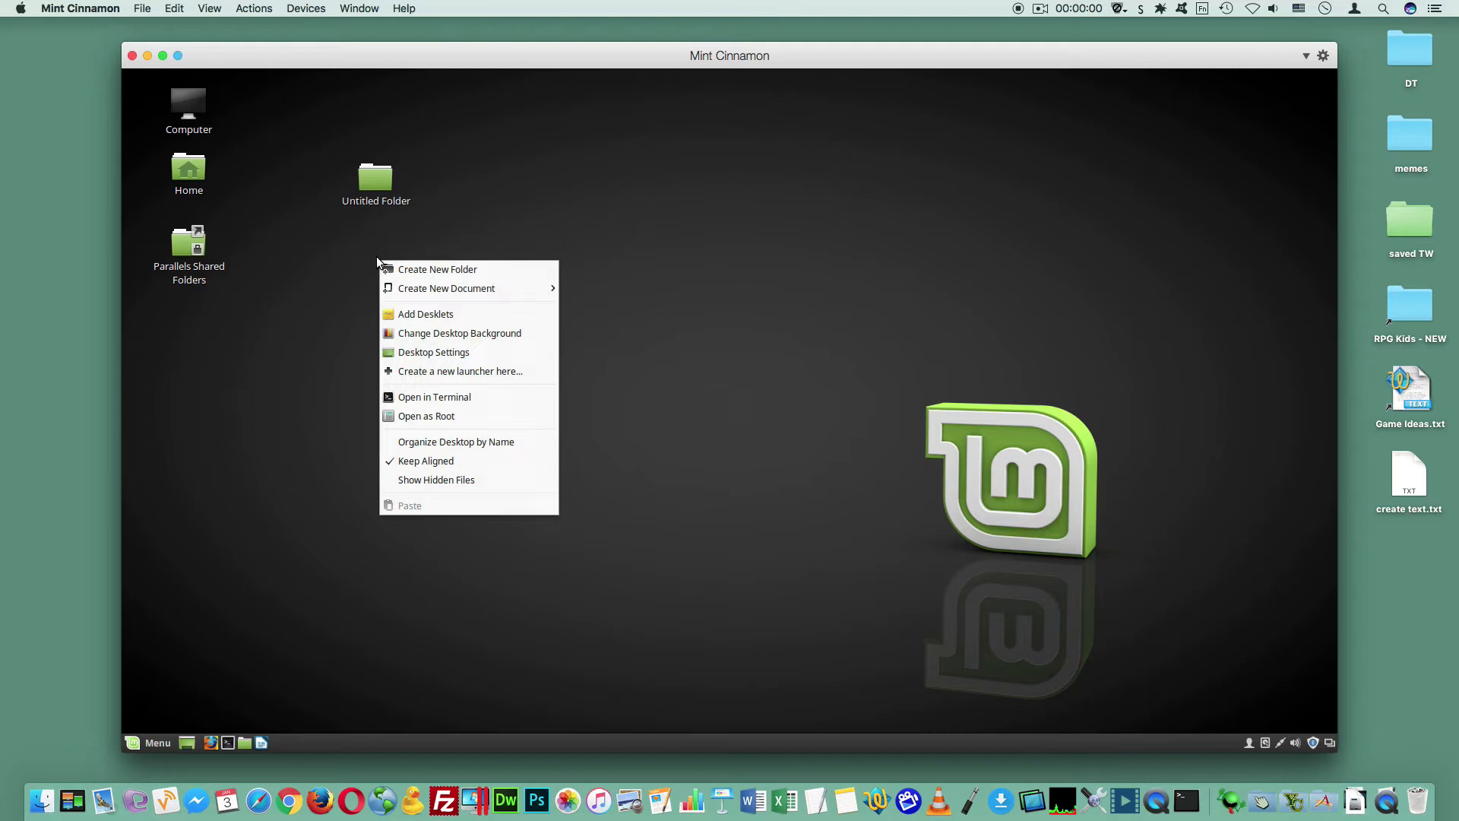
left_click(424, 260)
left_click(449, 248)
right_click(450, 243)
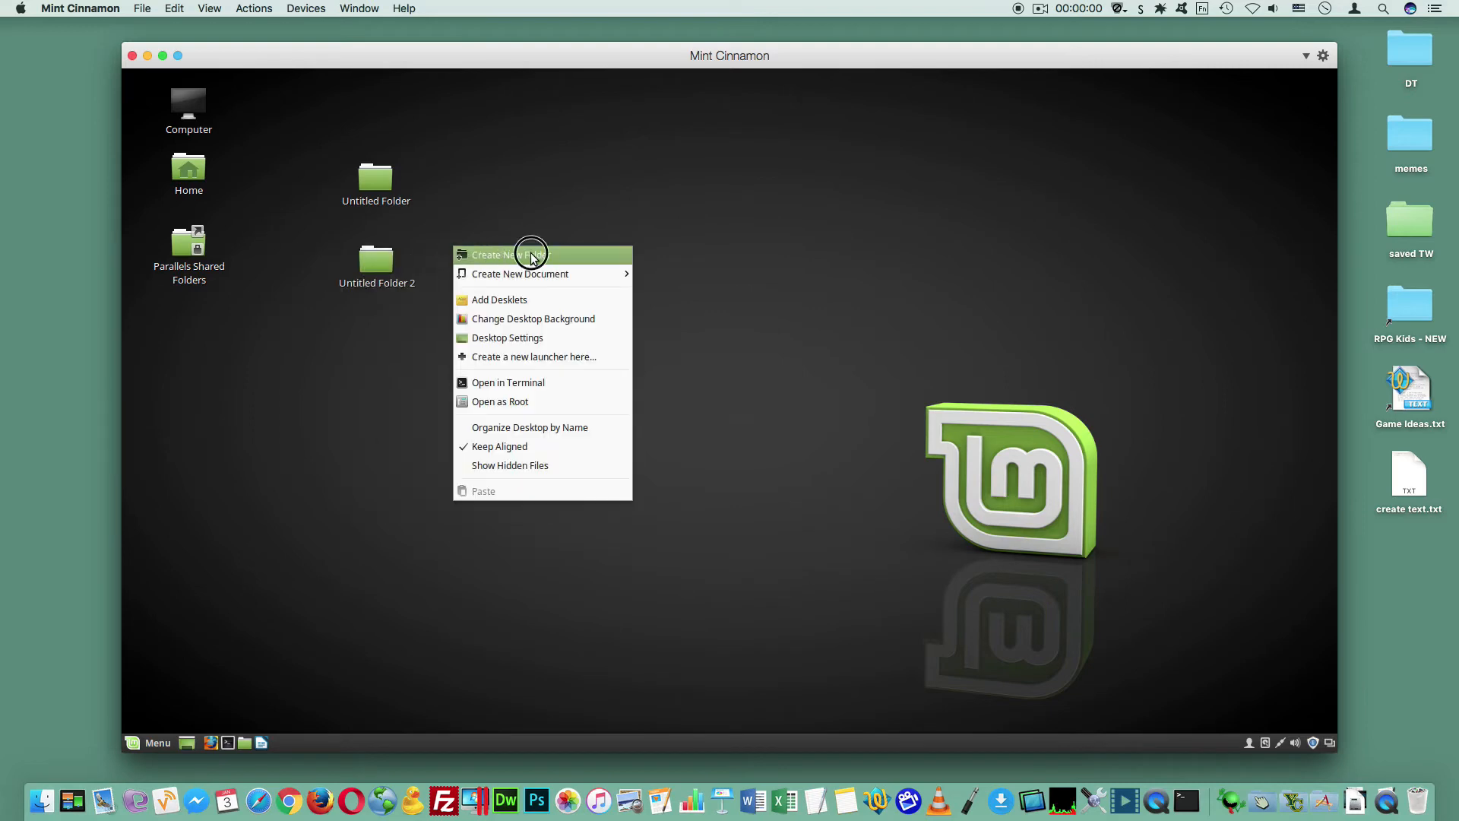
left_click(527, 252)
left_click(572, 194)
right_click(572, 195)
left_click(483, 241)
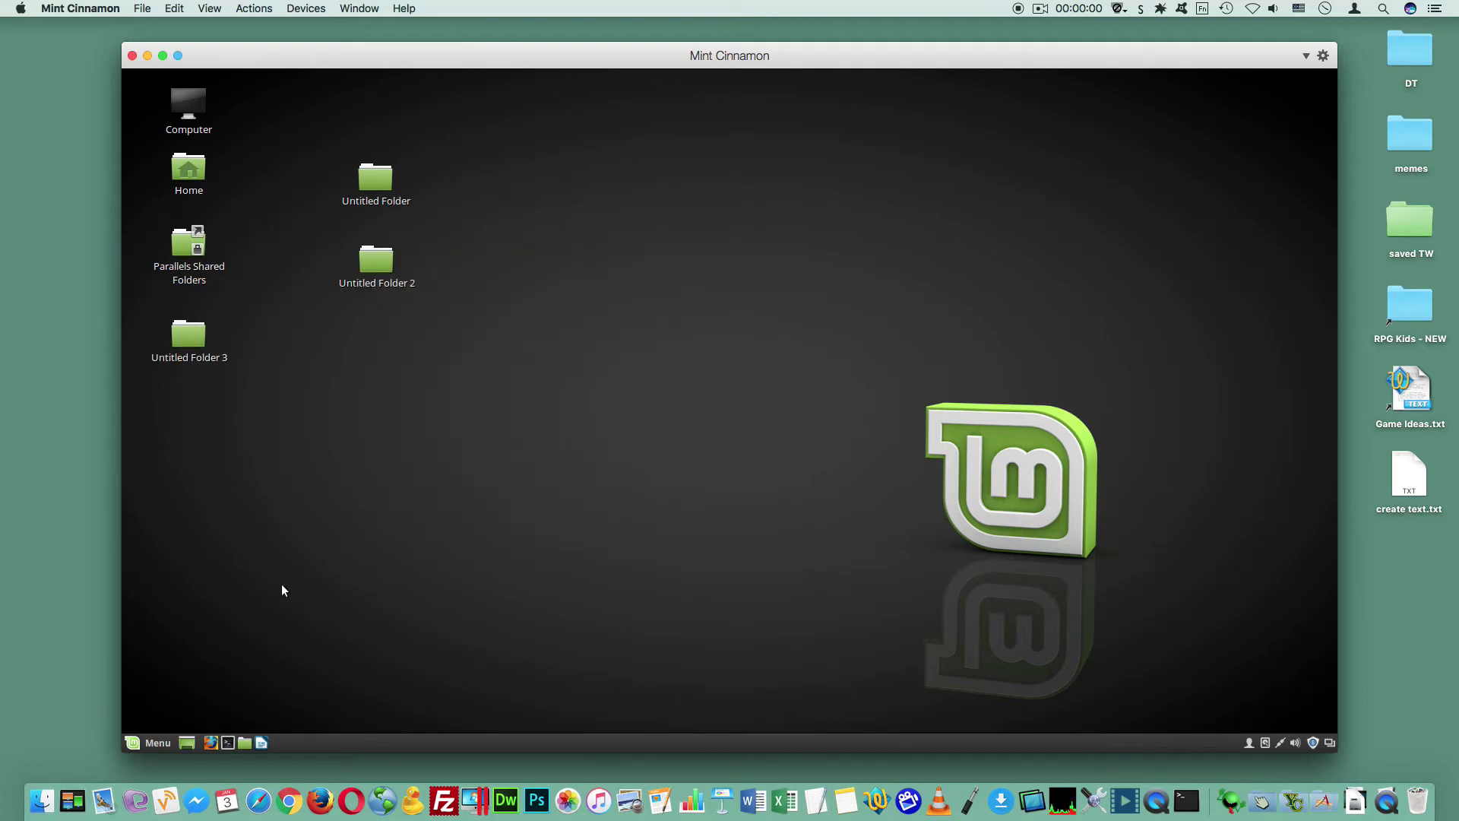
Step: Open Firefox and LibreOffice Writer inside Mint Cinnamon to view them, and close both
left_click(210, 742)
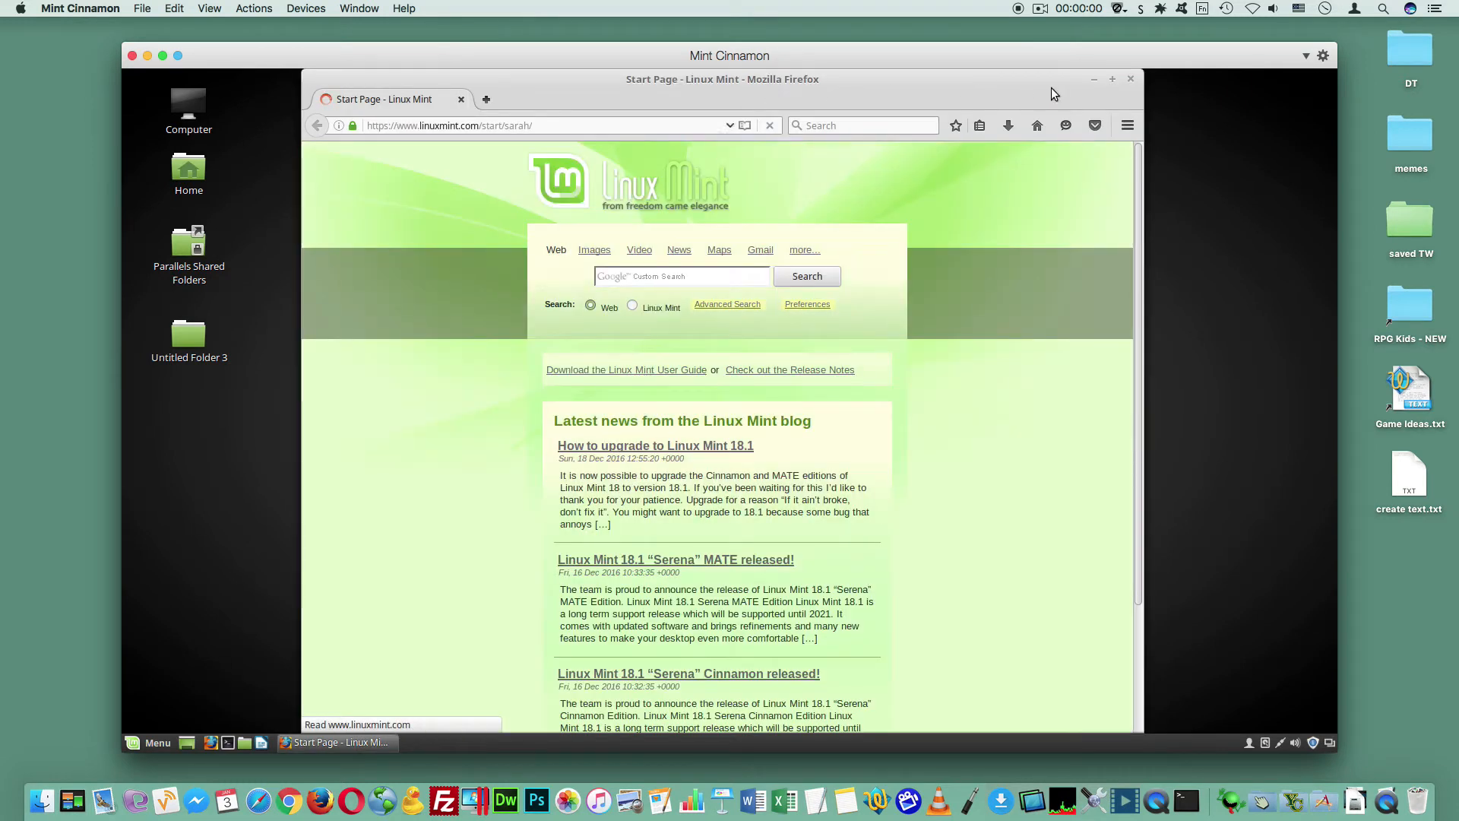
left_click(259, 739)
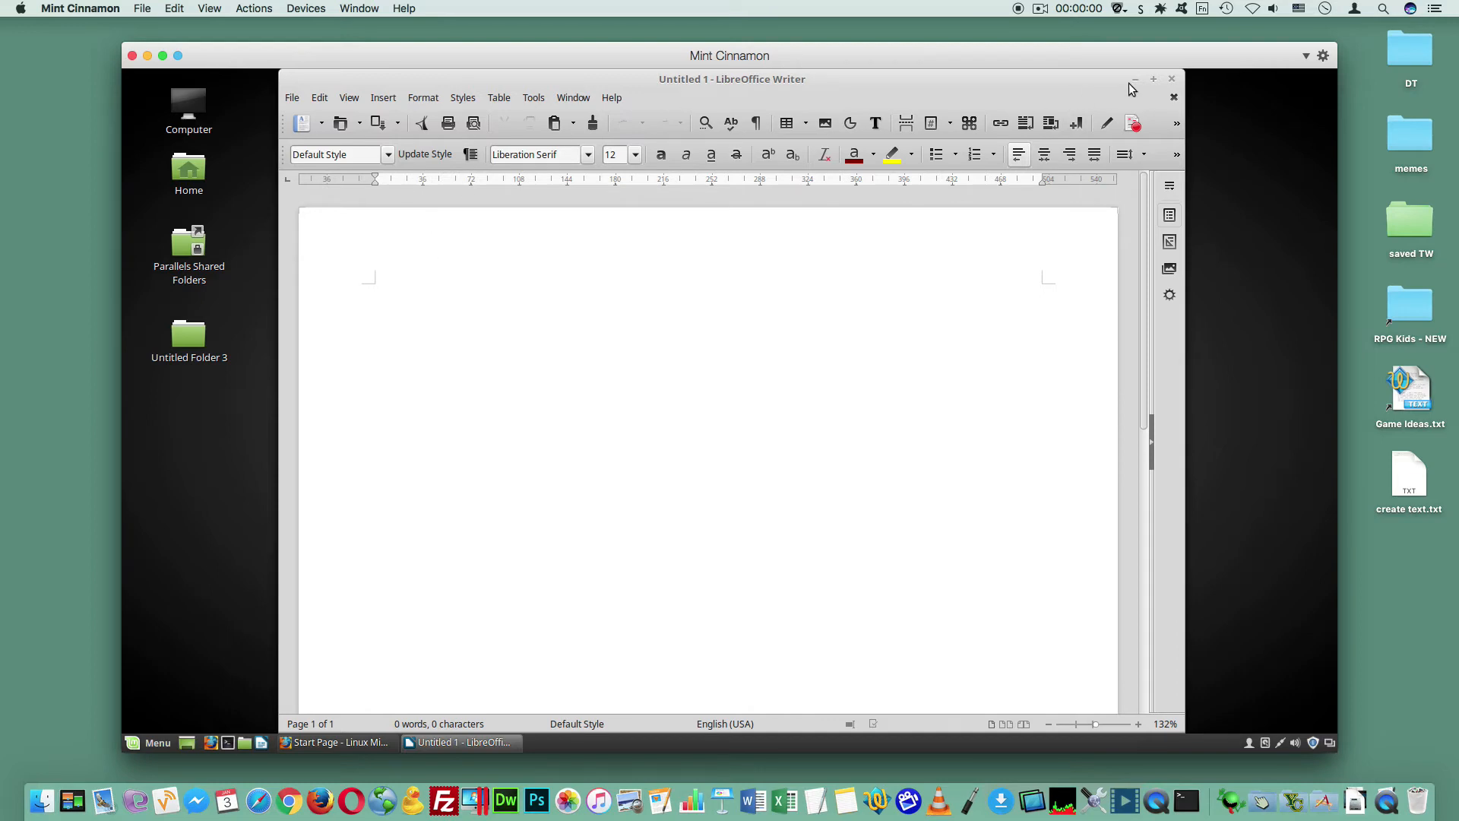
left_click(1171, 79)
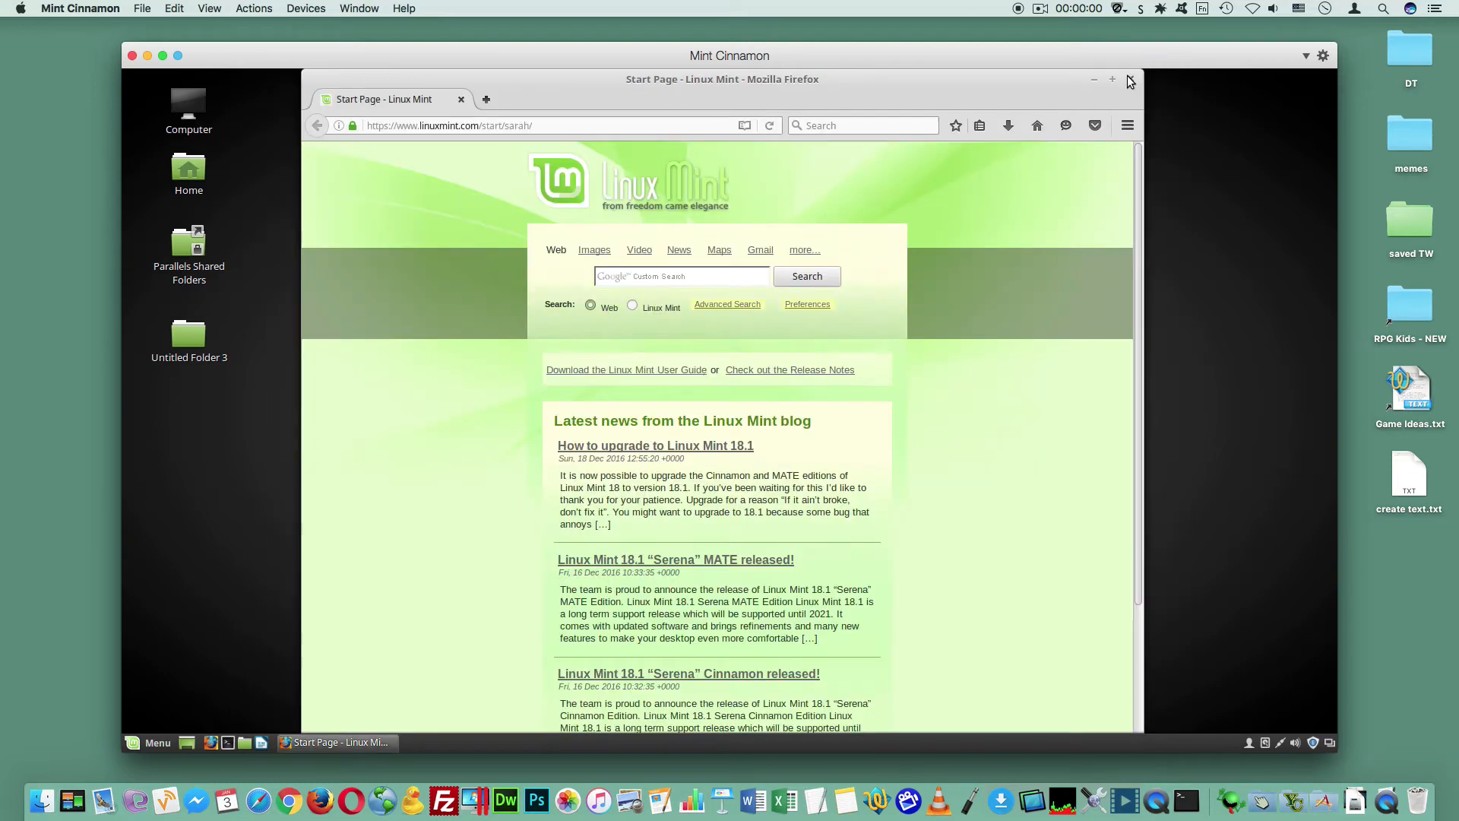
left_click(1131, 79)
Step: Move the third untitled folder beside the other two on the Mint desktop, and delete all three folders
mouse_move(189, 333)
left_mouse_down()
mouse_move(482, 243)
mouse_move(425, 243)
left_mouse_up()
left_click_drag(324, 154, 453, 276)
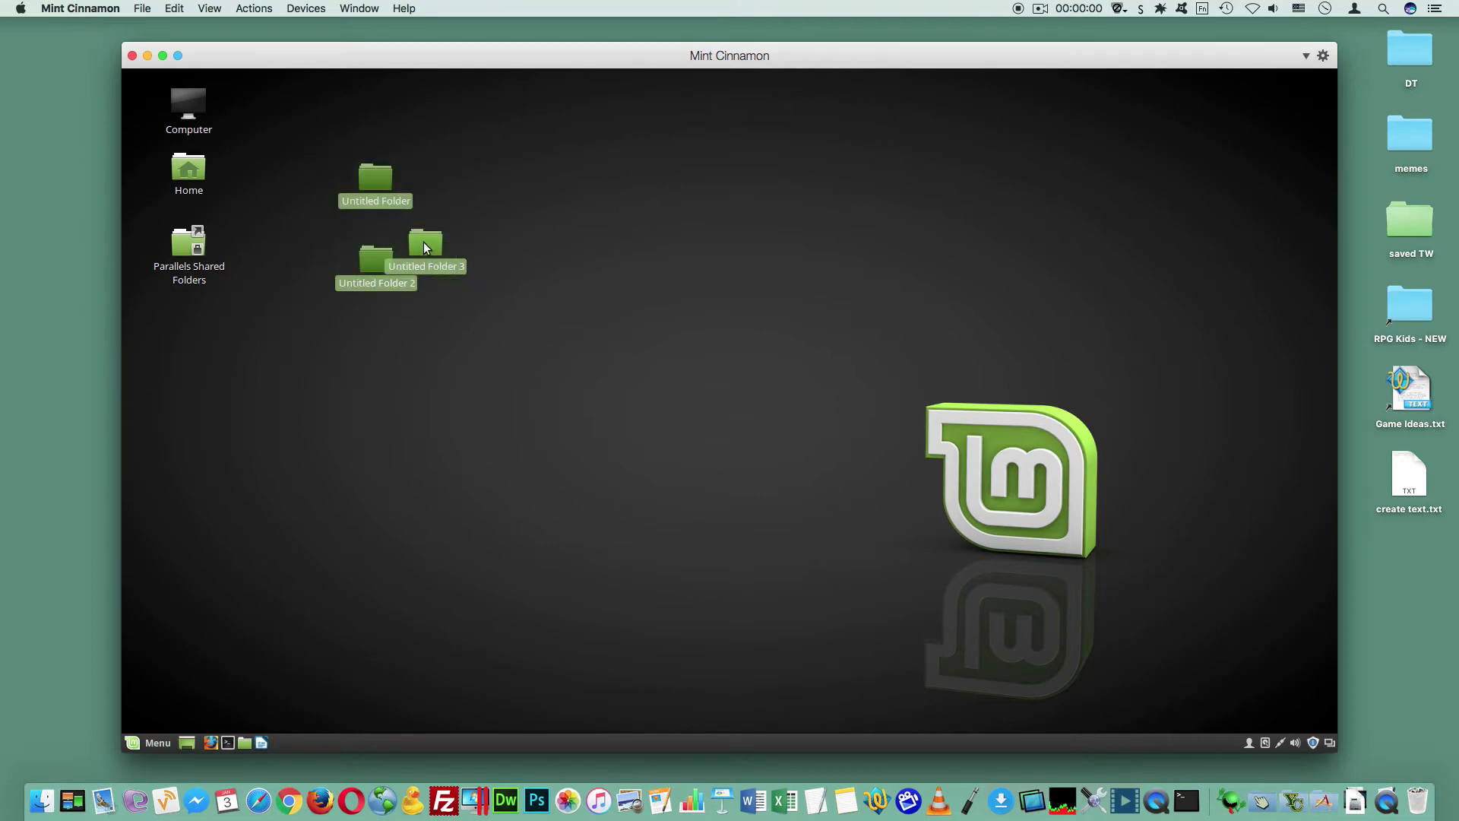
right_click(423, 242)
left_click(485, 378)
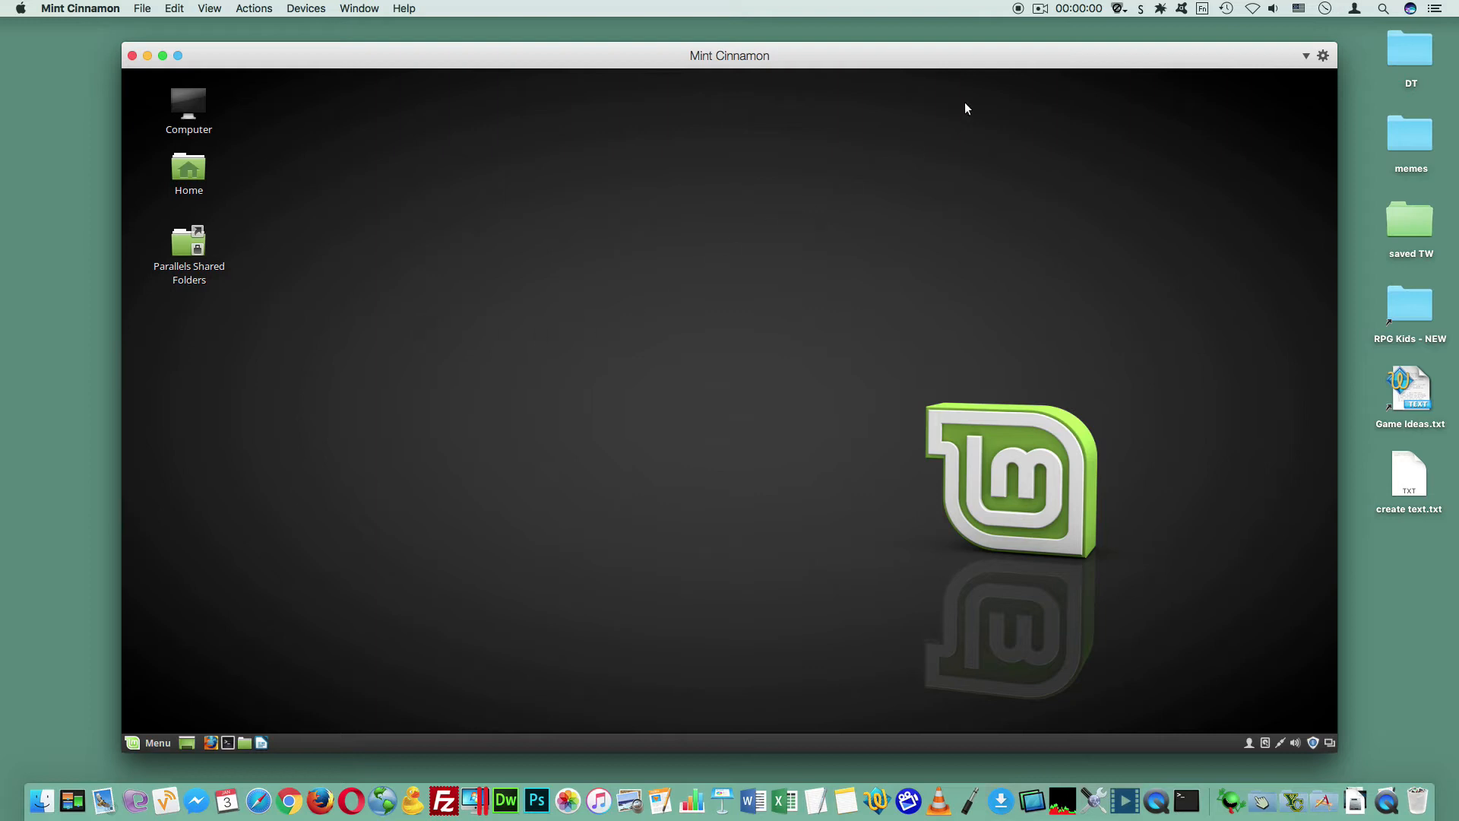
Step: Stop the ScreenFlow recording and select the Logitech USB Headset audio clip in the new project
left_click(1040, 9)
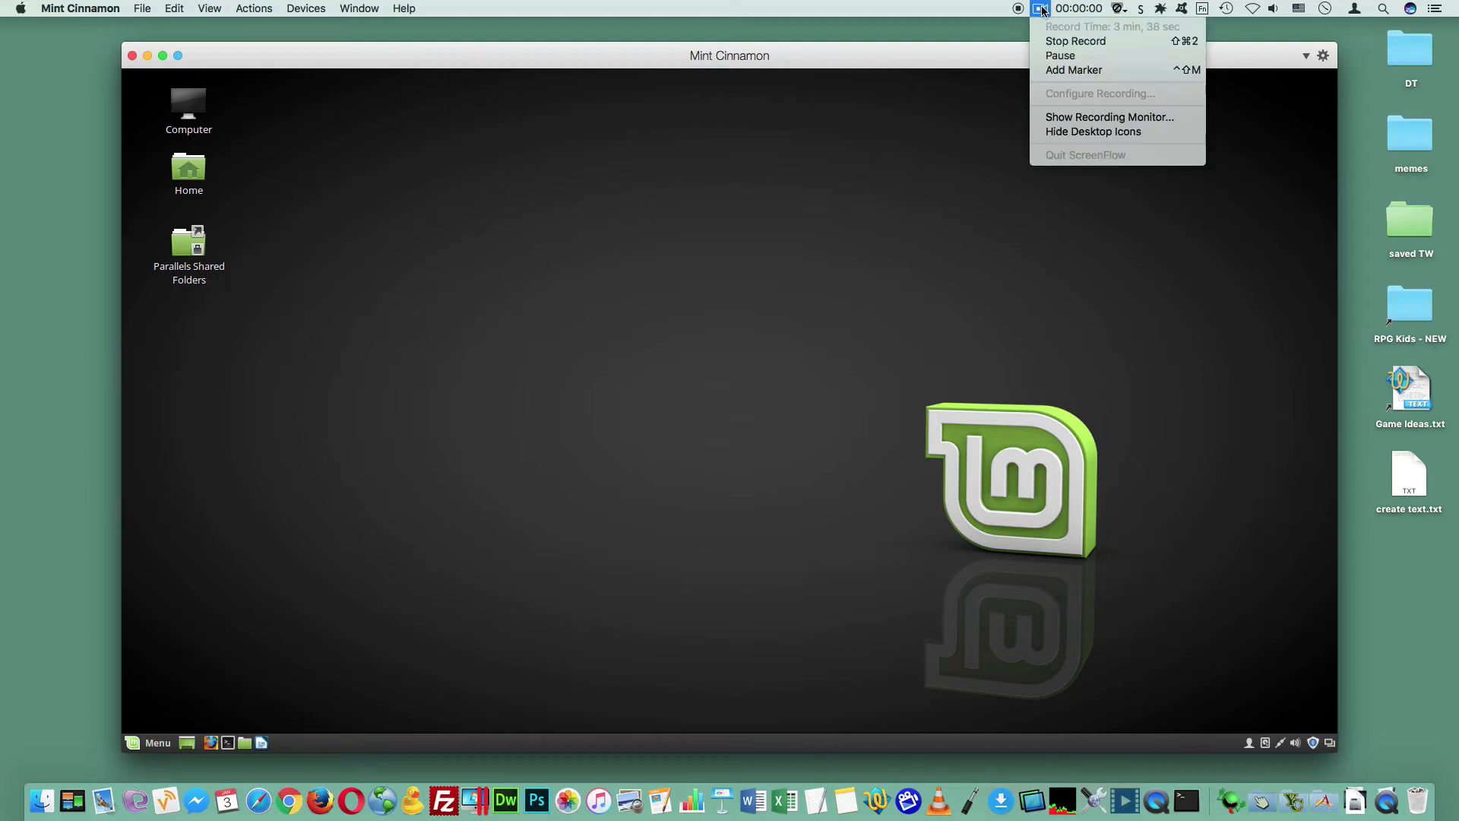
left_click(1049, 42)
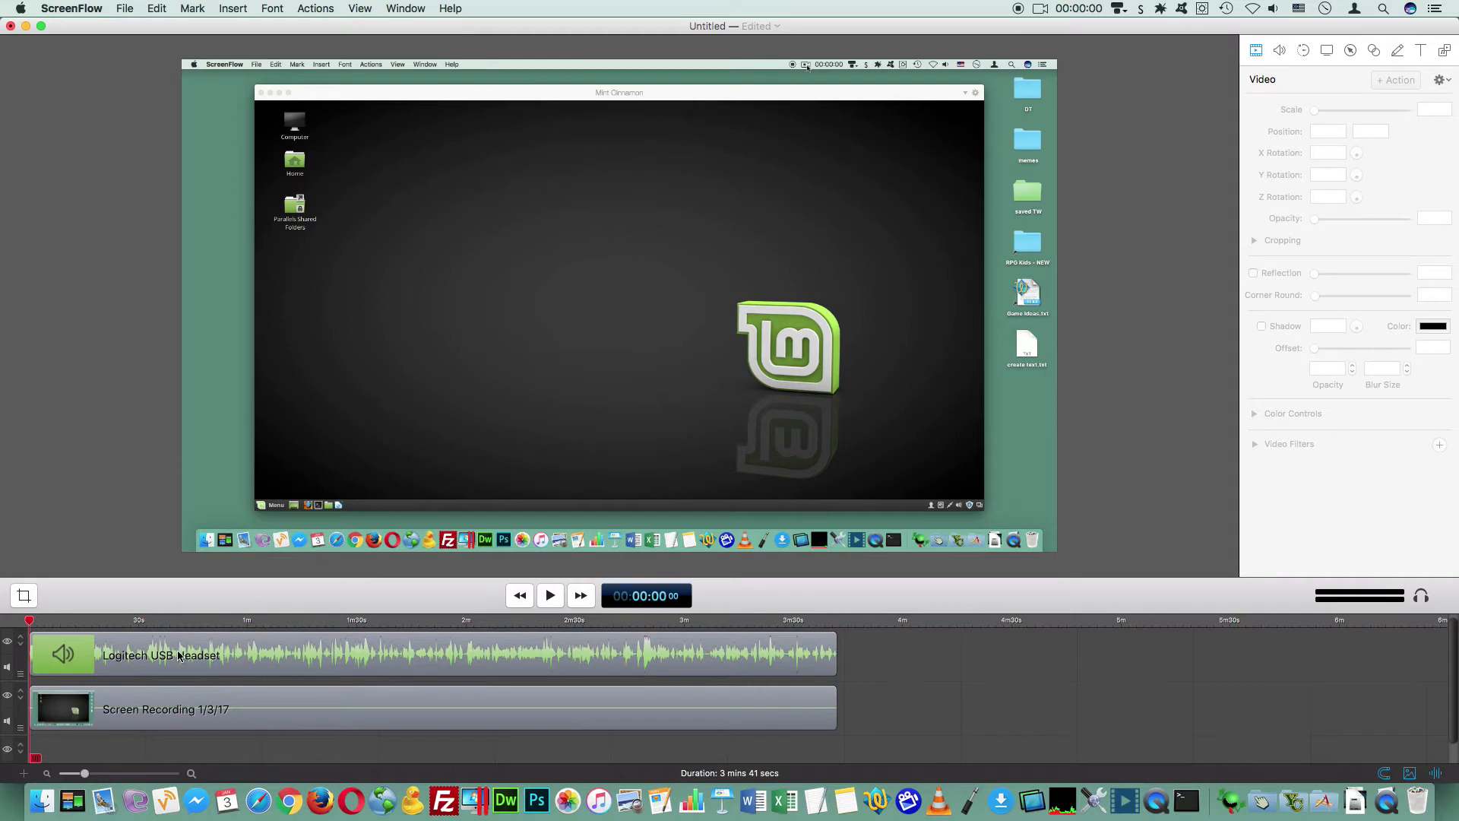
left_click(521, 650)
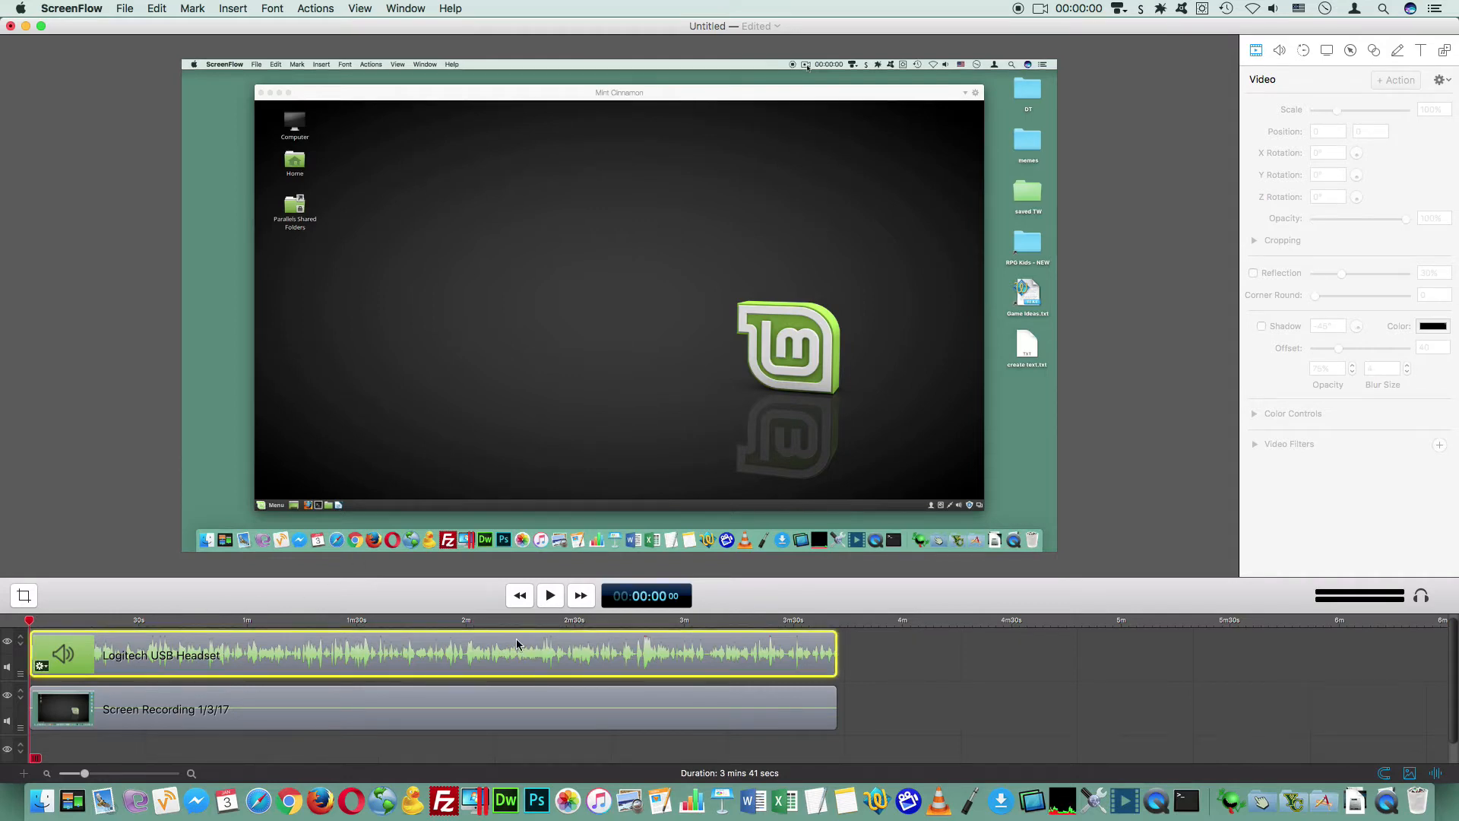
Step: Move the ScreenFlow playhead to about 1:11 and turn off Scrub Live Audio
left_click(354, 8)
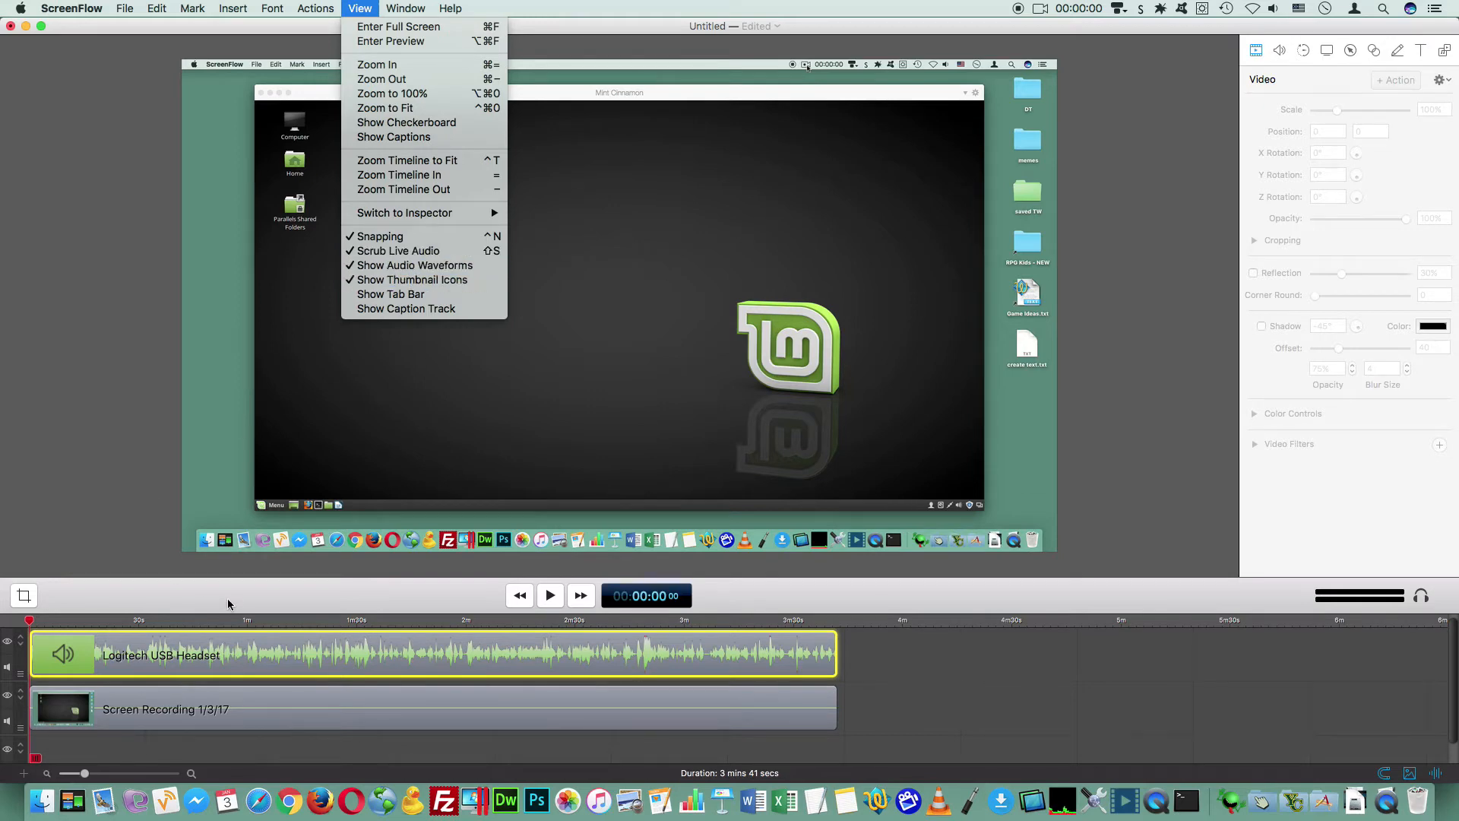
left_click(275, 621)
mouse_move(275, 621)
left_mouse_down()
mouse_move(387, 620)
mouse_move(289, 620)
left_mouse_up()
left_click(318, 8)
mouse_move(359, 7)
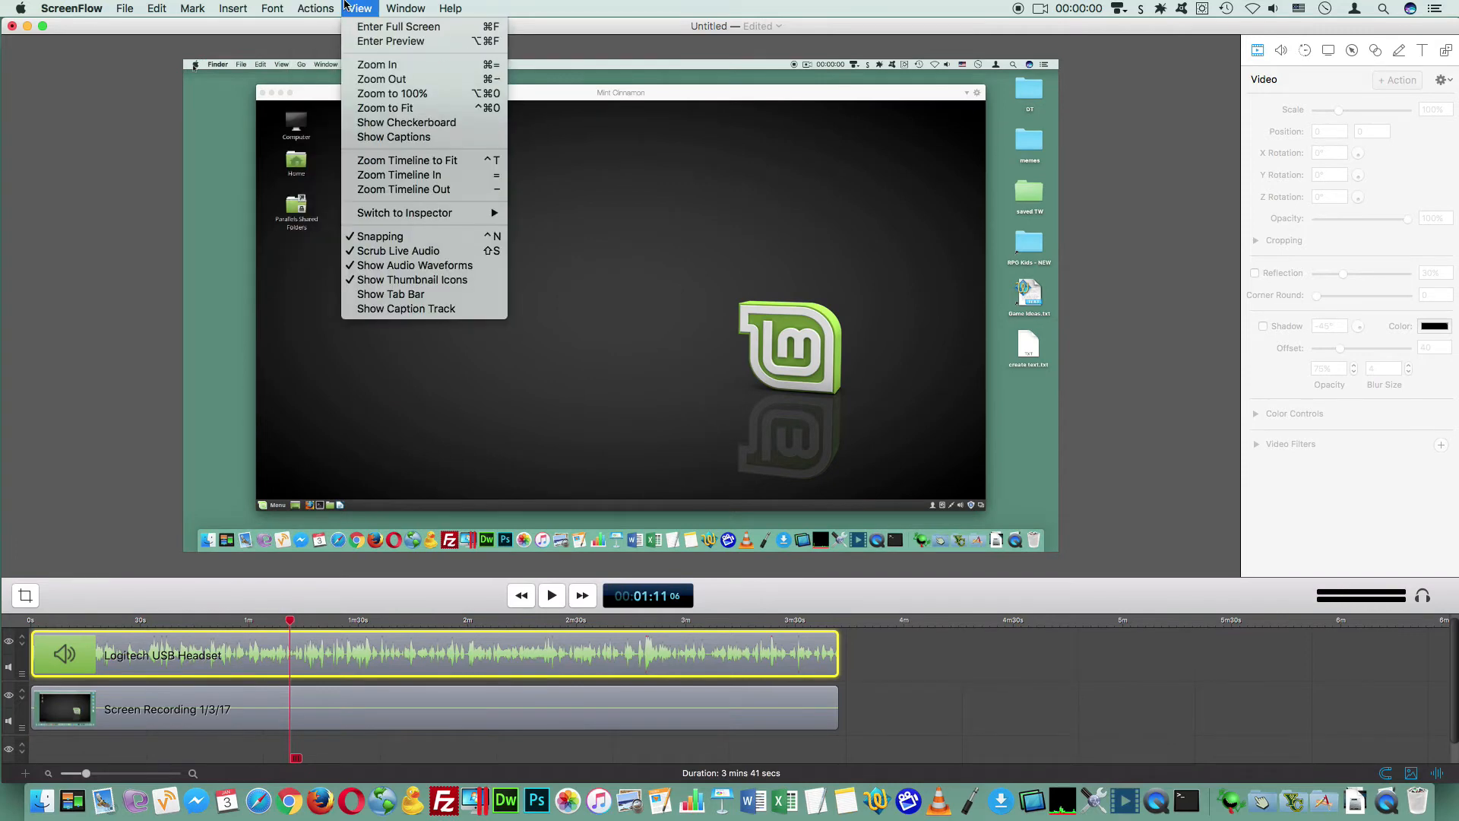
left_click(403, 250)
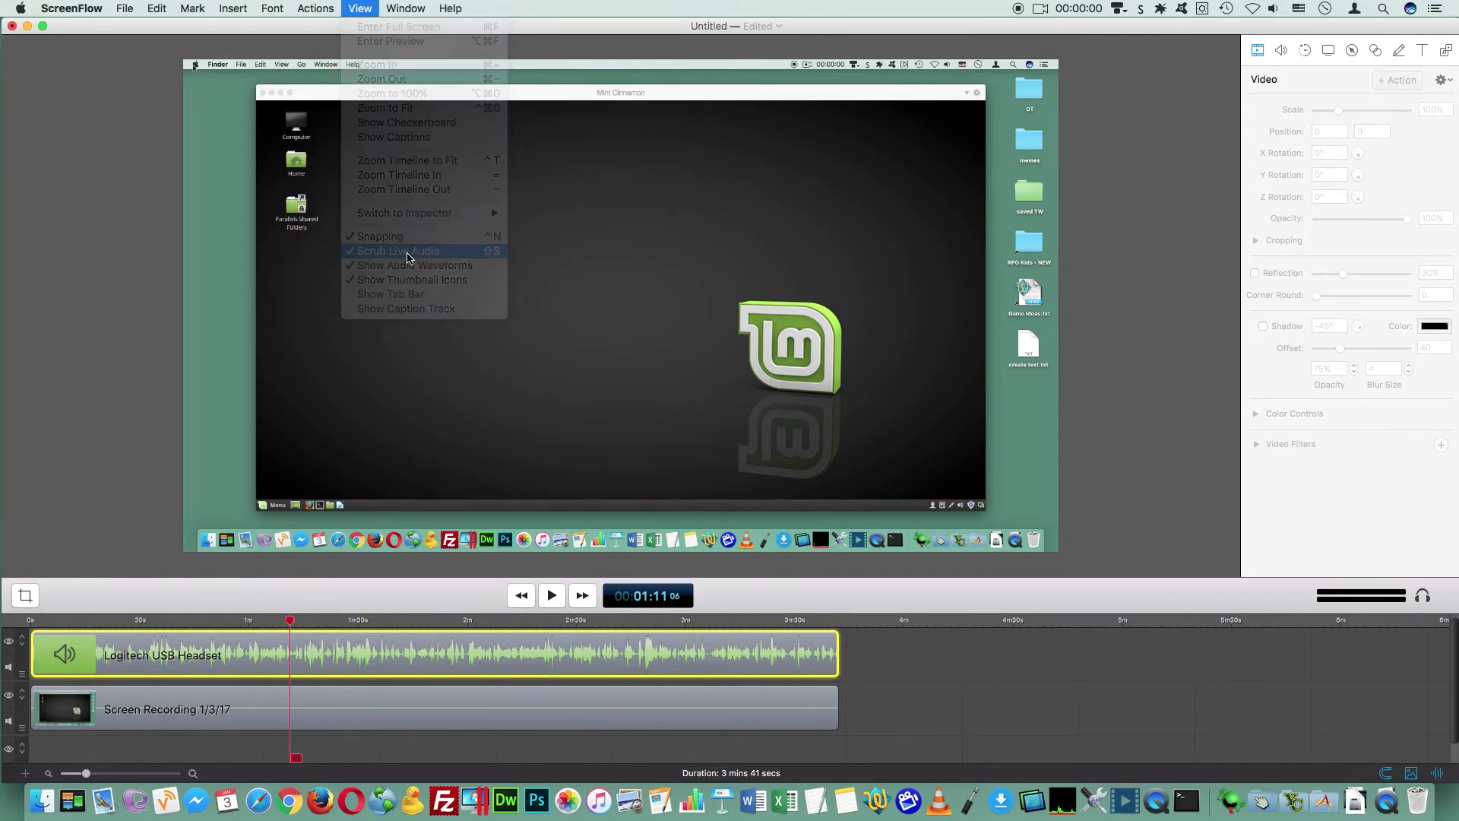
Step: Scrub through the recording, briefly play it from about 2:12, and leave the playhead at about 3:10
left_click_drag(292, 620, 511, 620)
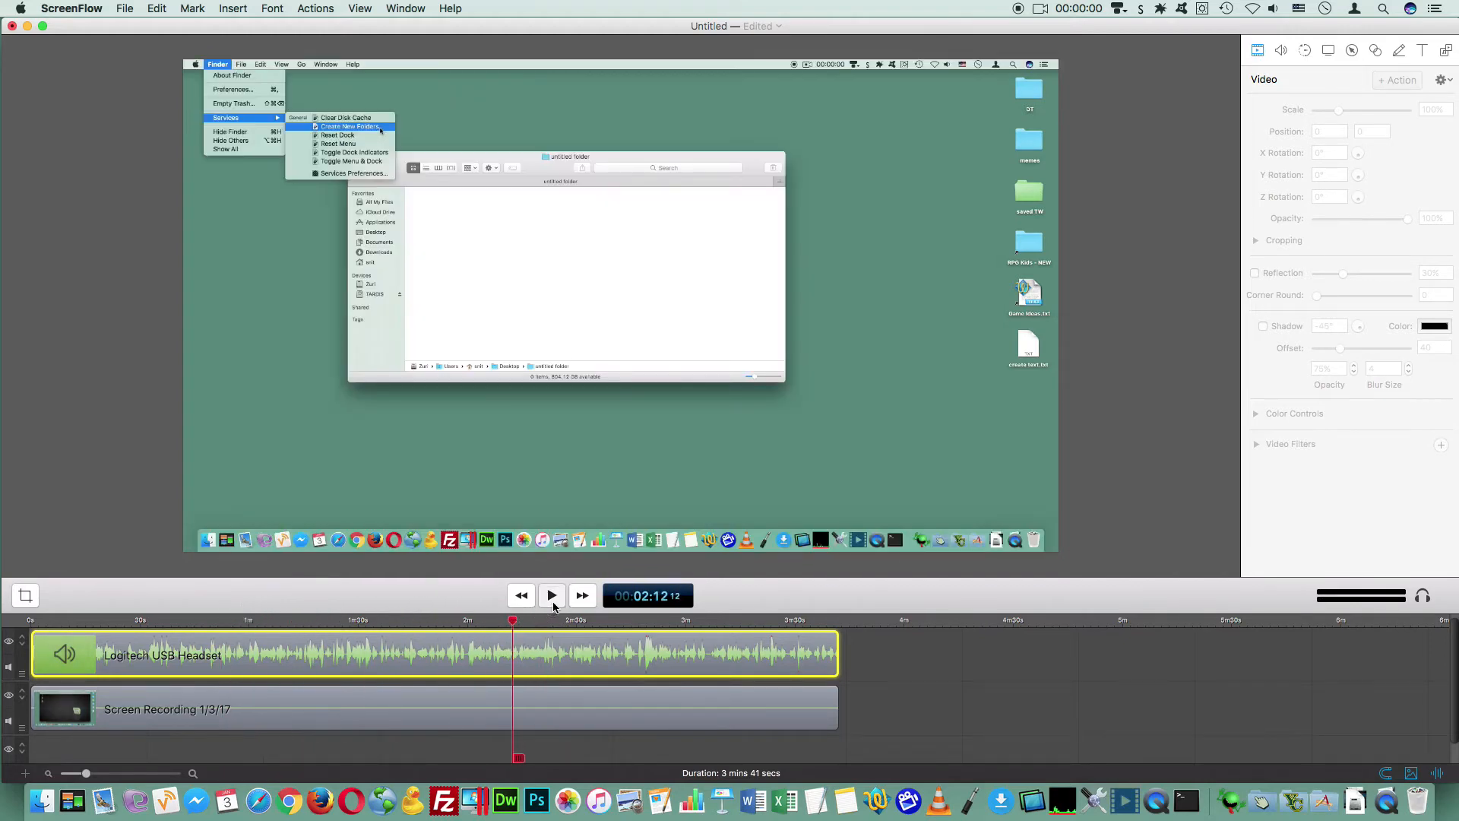
left_click(552, 596)
left_click(552, 597)
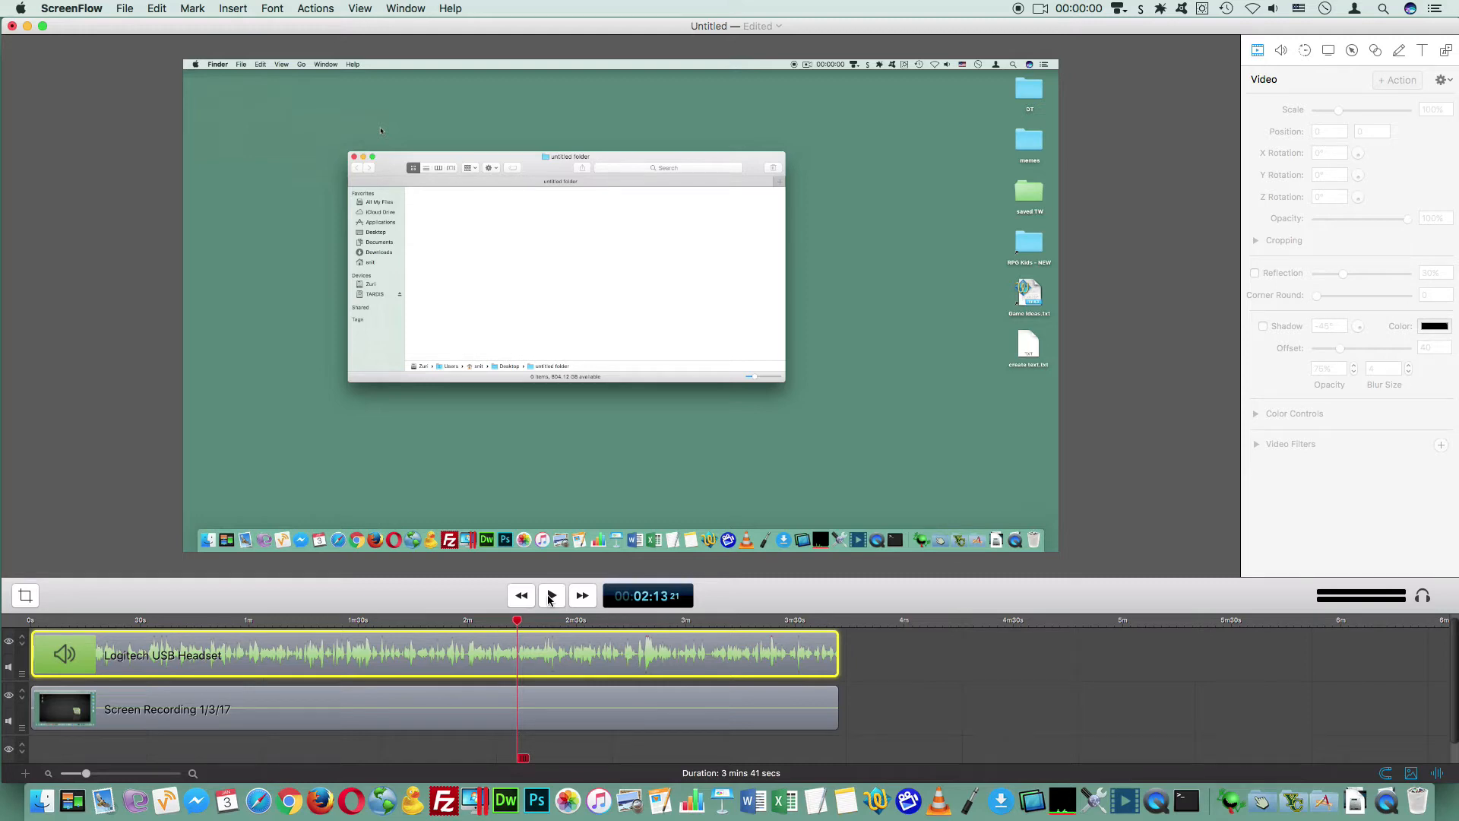
left_click(530, 624)
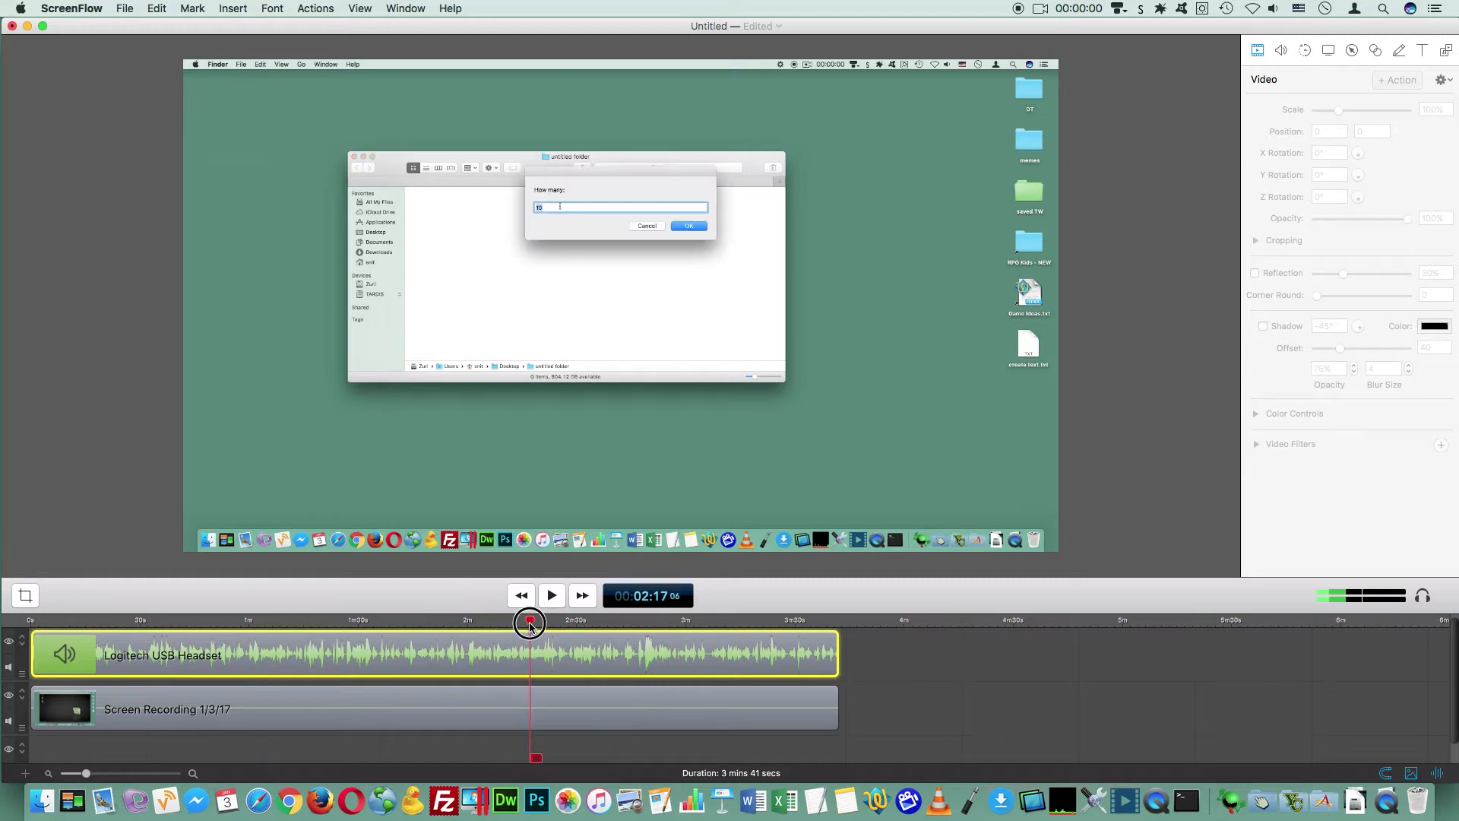
left_click_drag(529, 623, 723, 664)
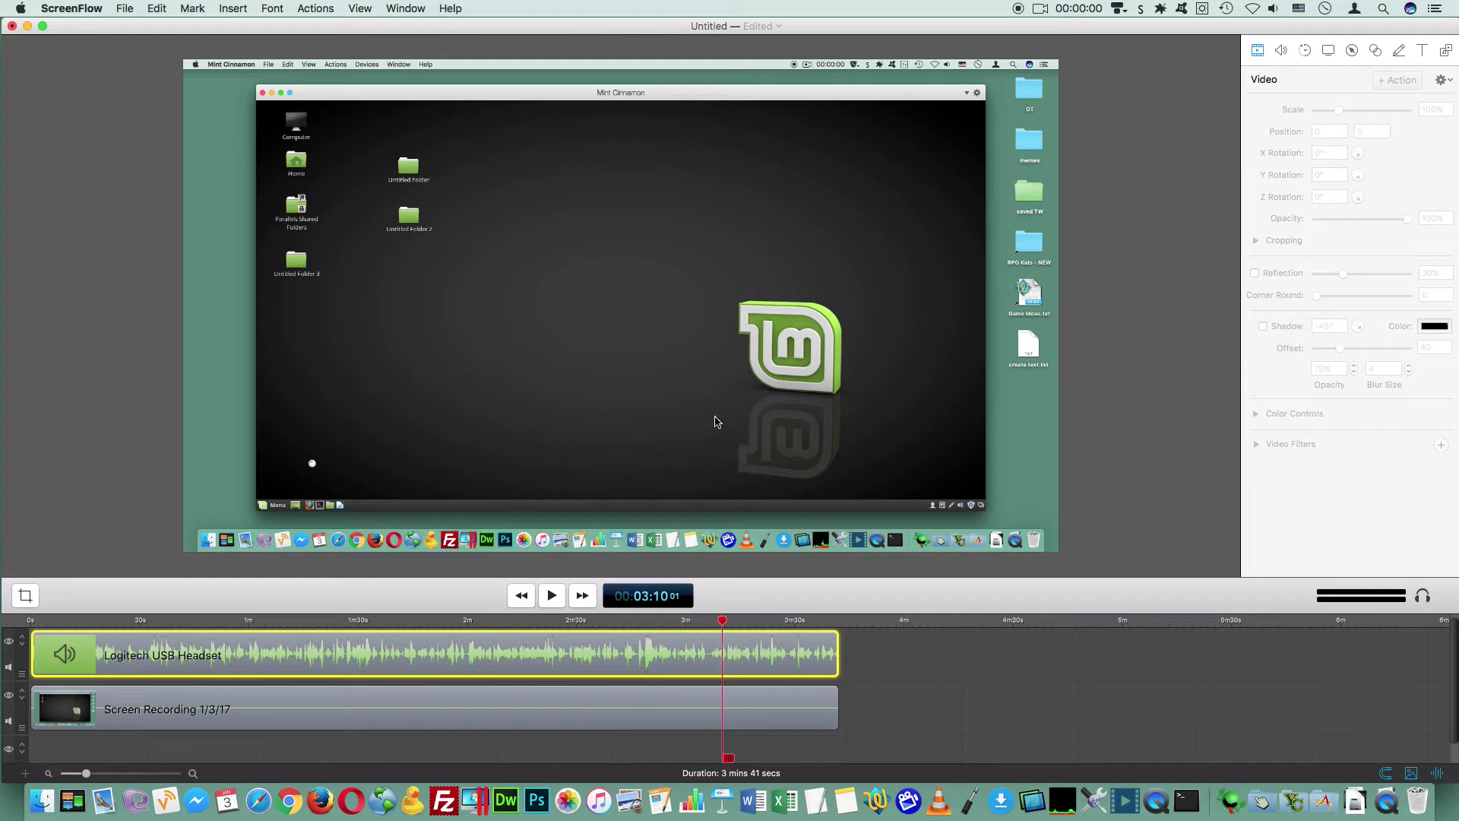
Step: Set the project's document dimensions to a custom width of 1600 and height of 900
left_click(124, 9)
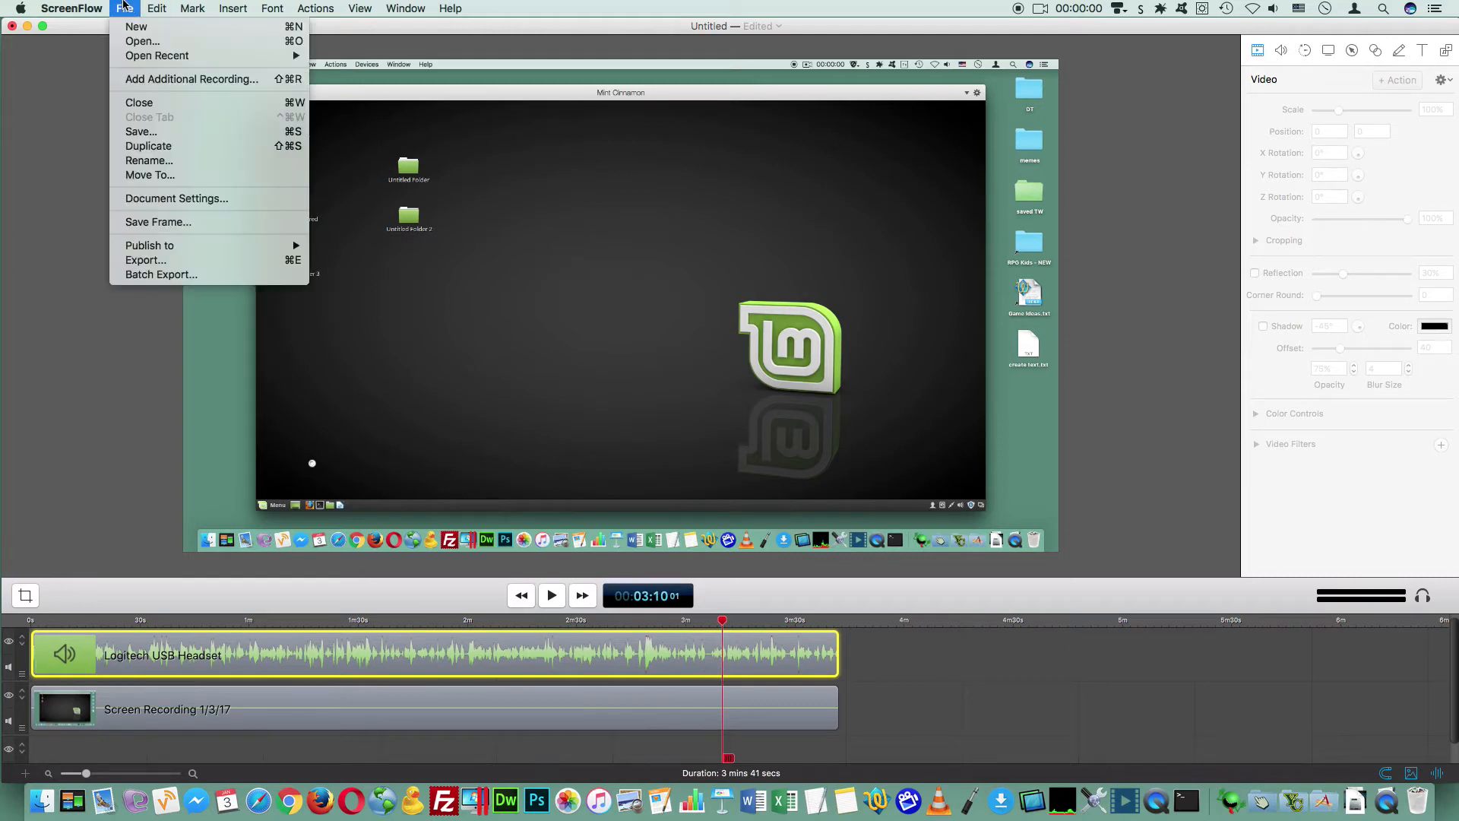
left_click(168, 199)
type("1600")
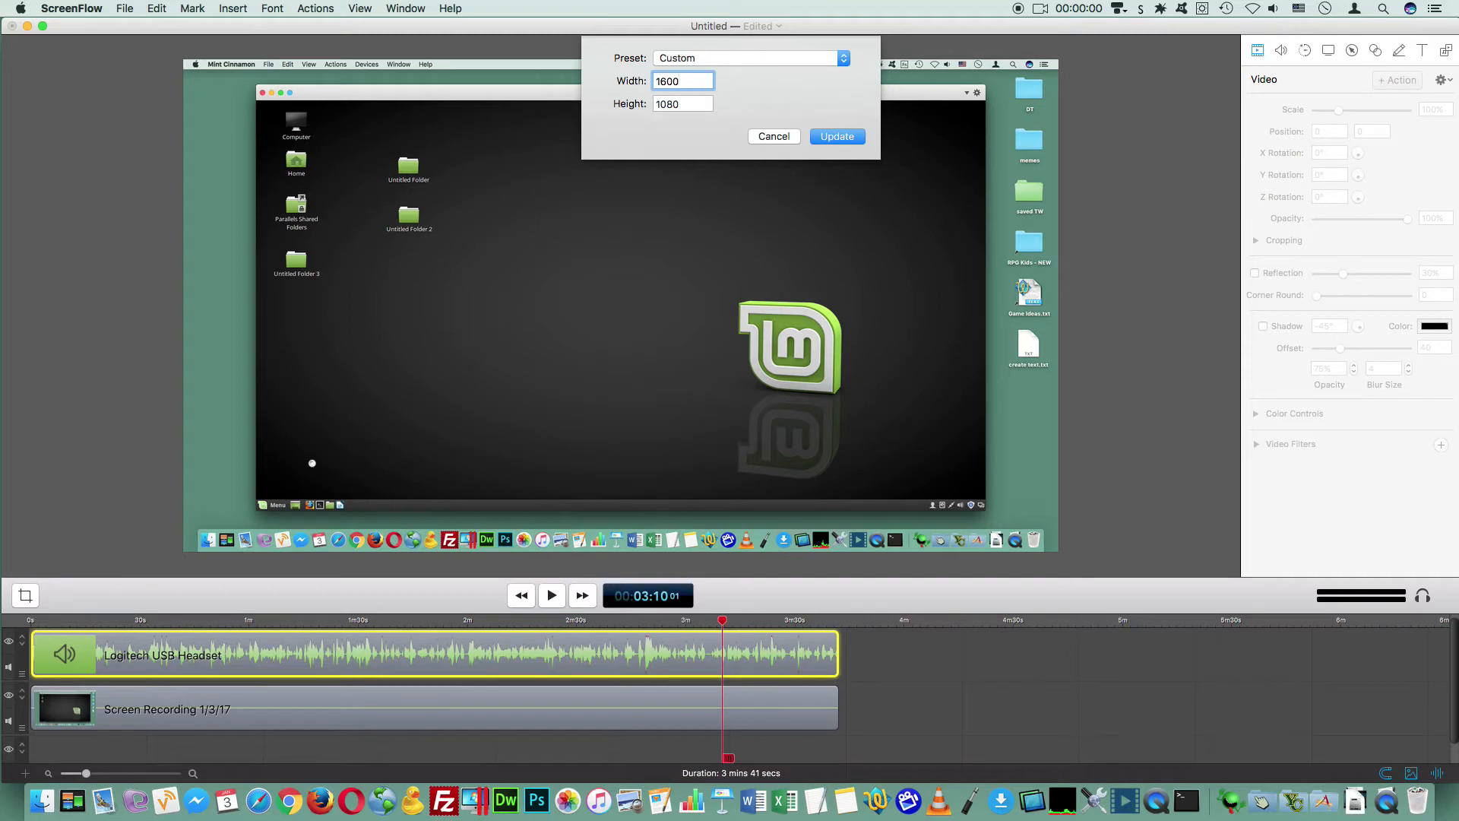
key("Tab")
type("9")
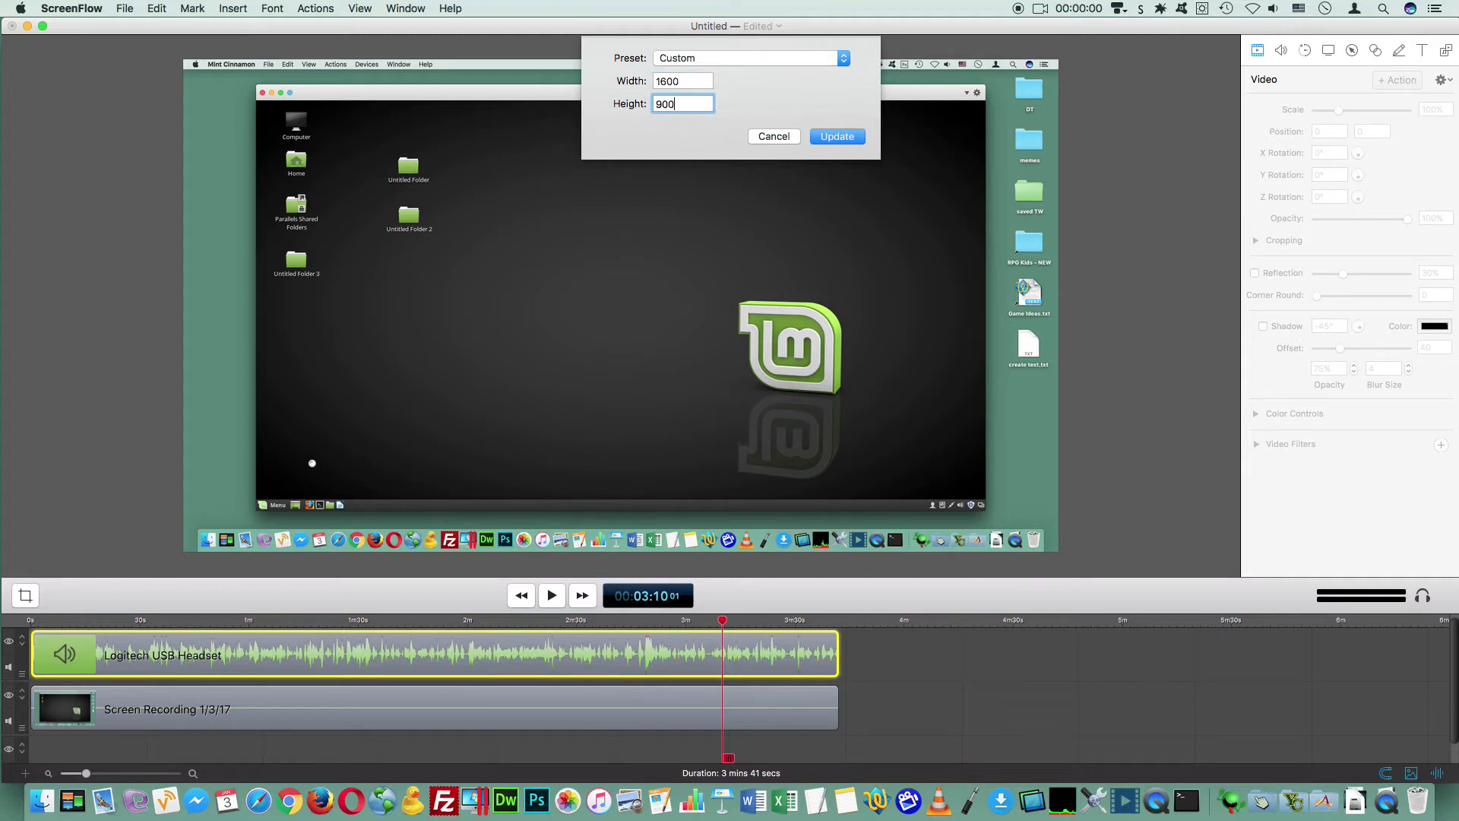
left_click(705, 60)
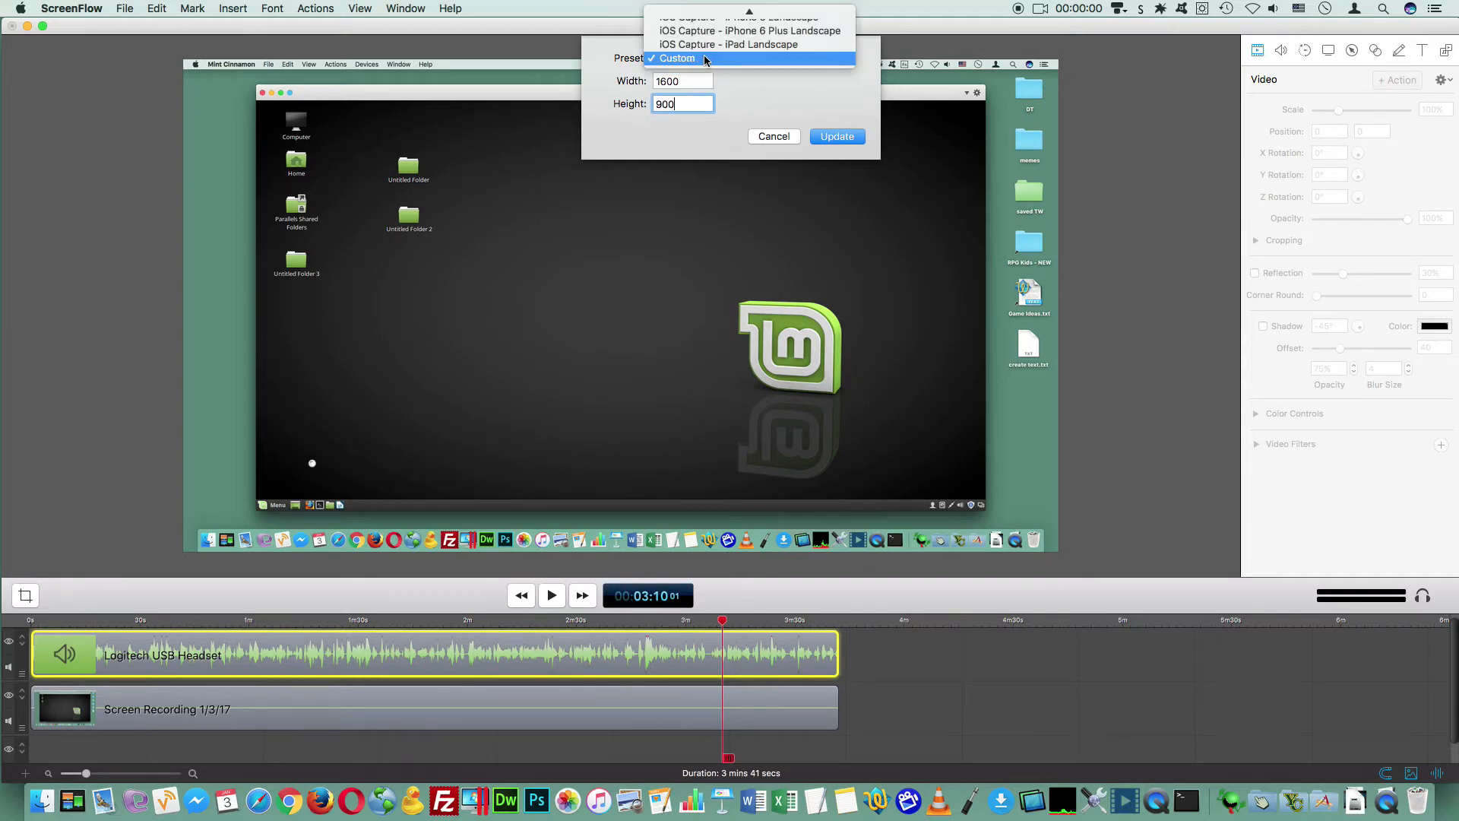
left_click(593, 103)
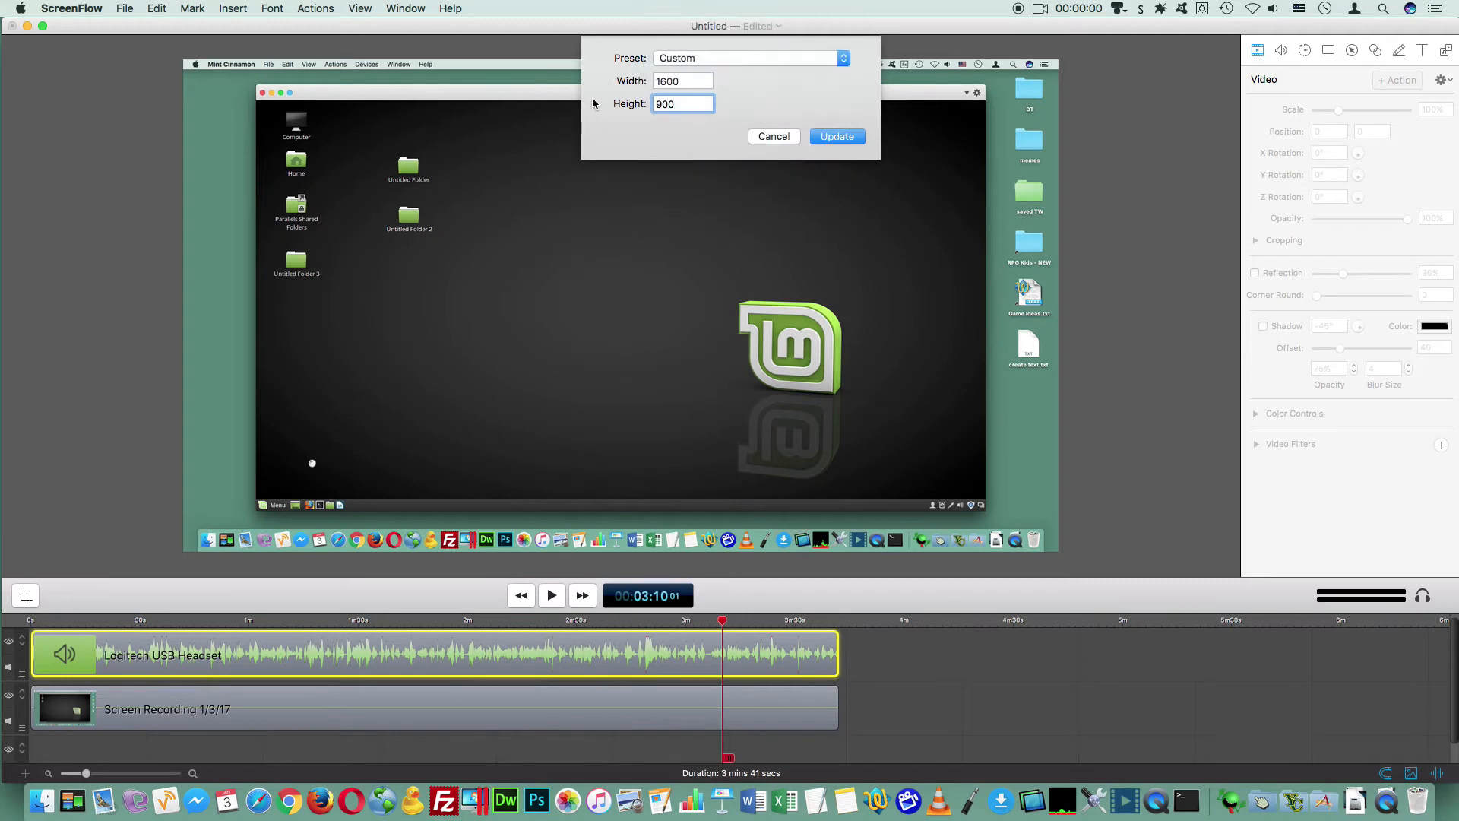
left_click(849, 139)
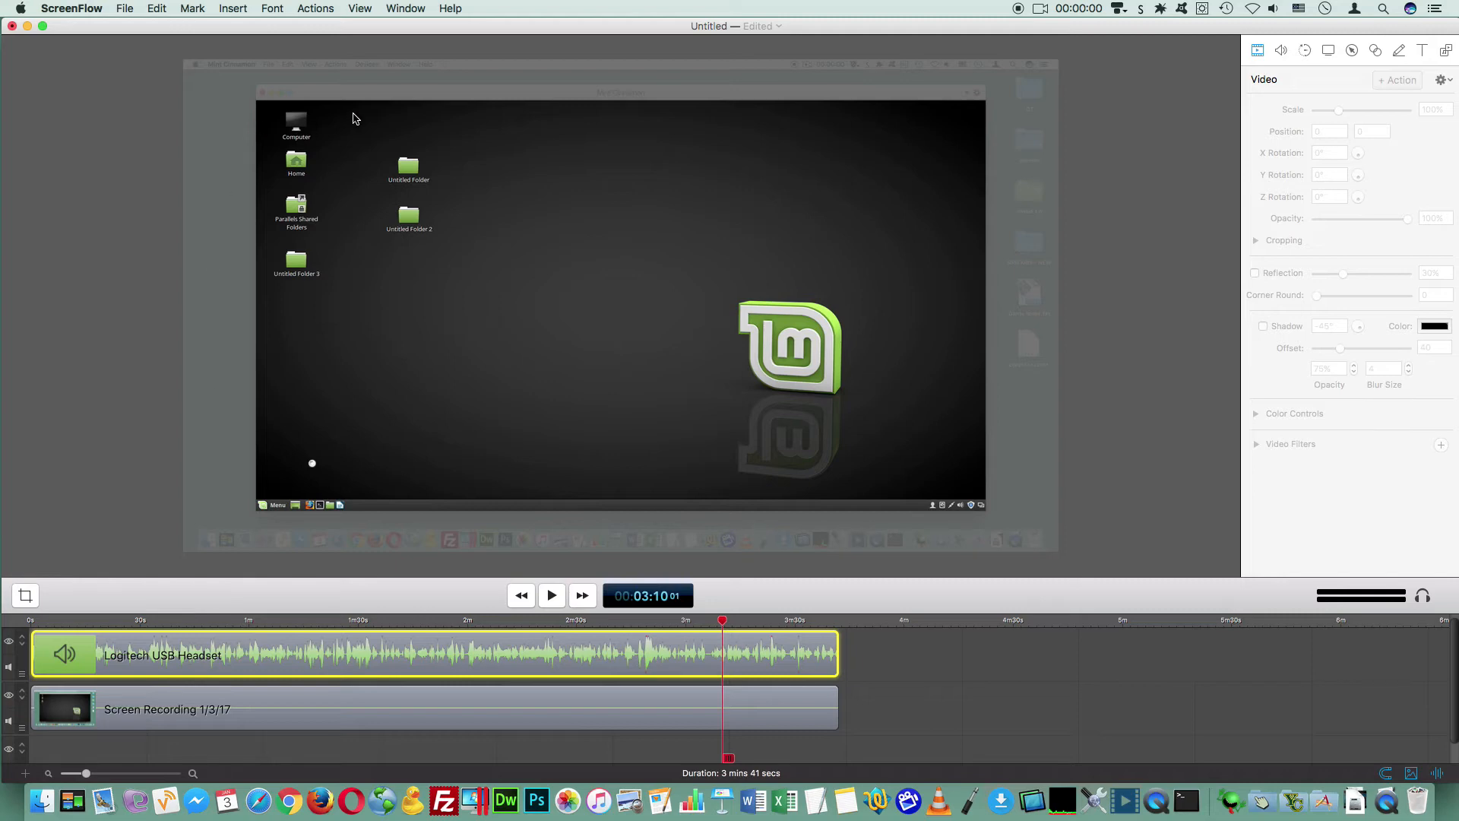
Step: Try moving the screen recording within the canvas, and undo the move
left_click_drag(648, 244, 685, 257)
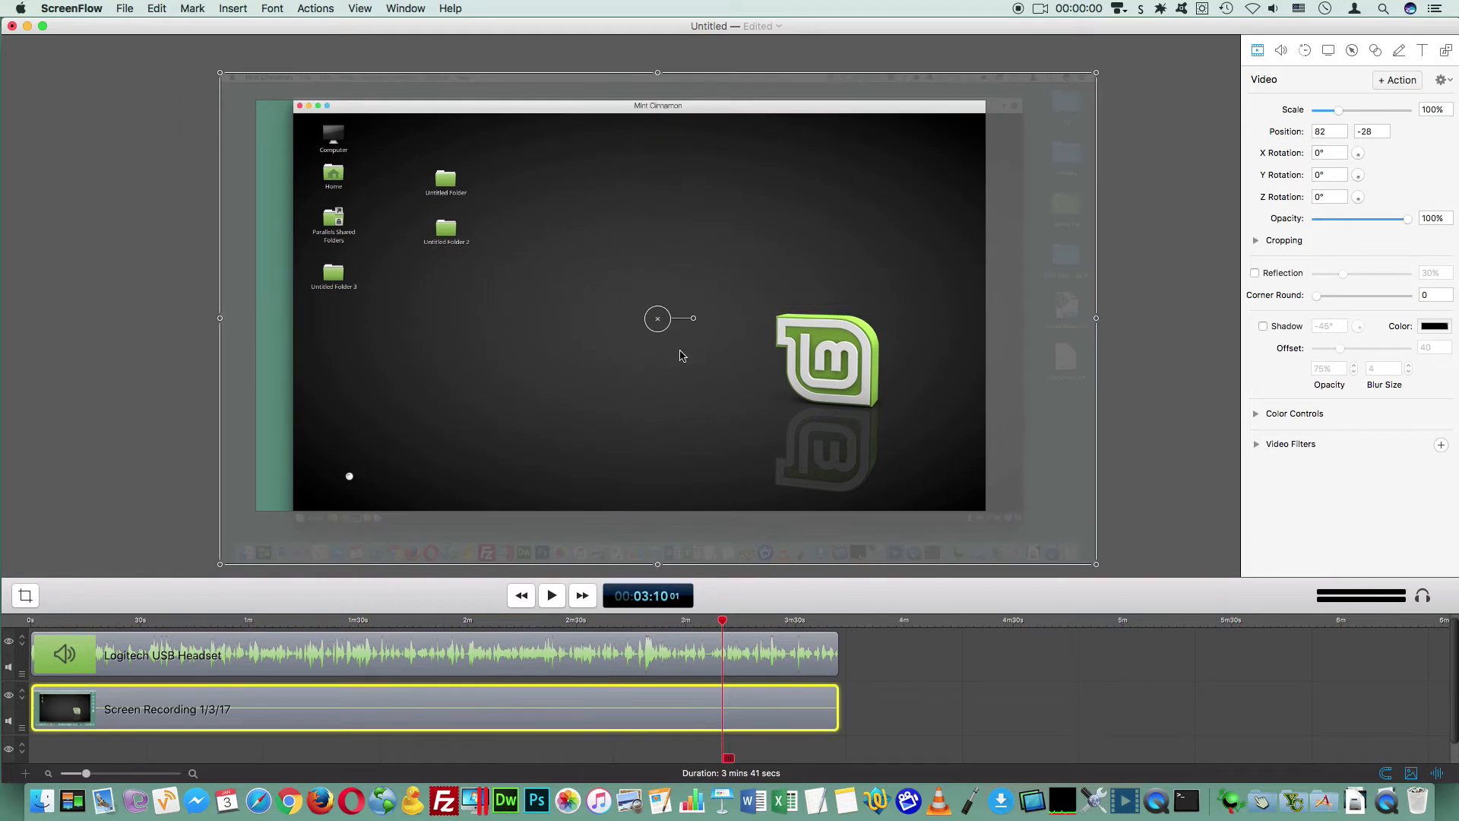
key("super+z")
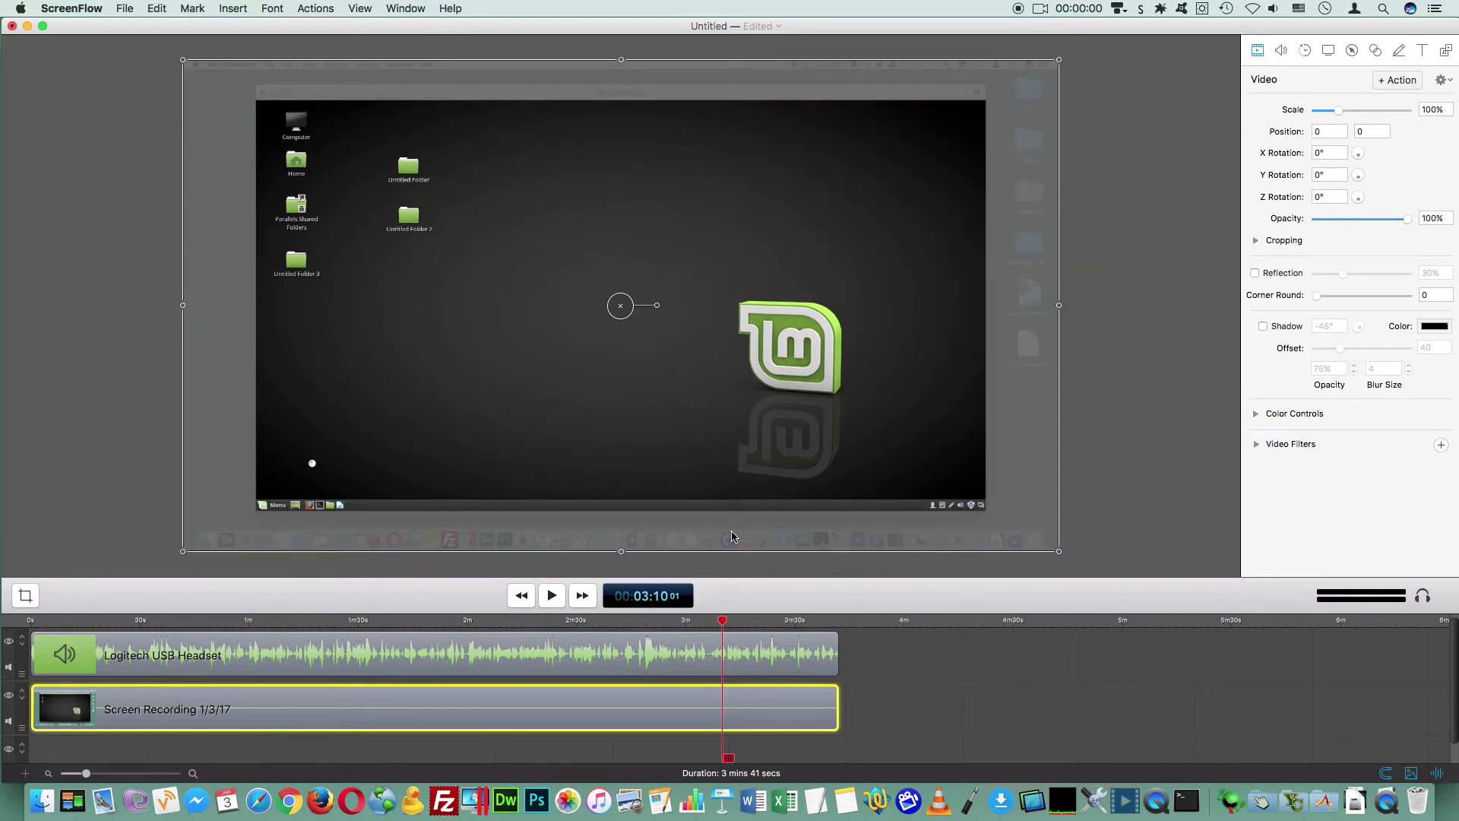
Step: Split the screen recording clip at about 2:47 and overlap its second part with the first to create a transition
left_click(643, 620)
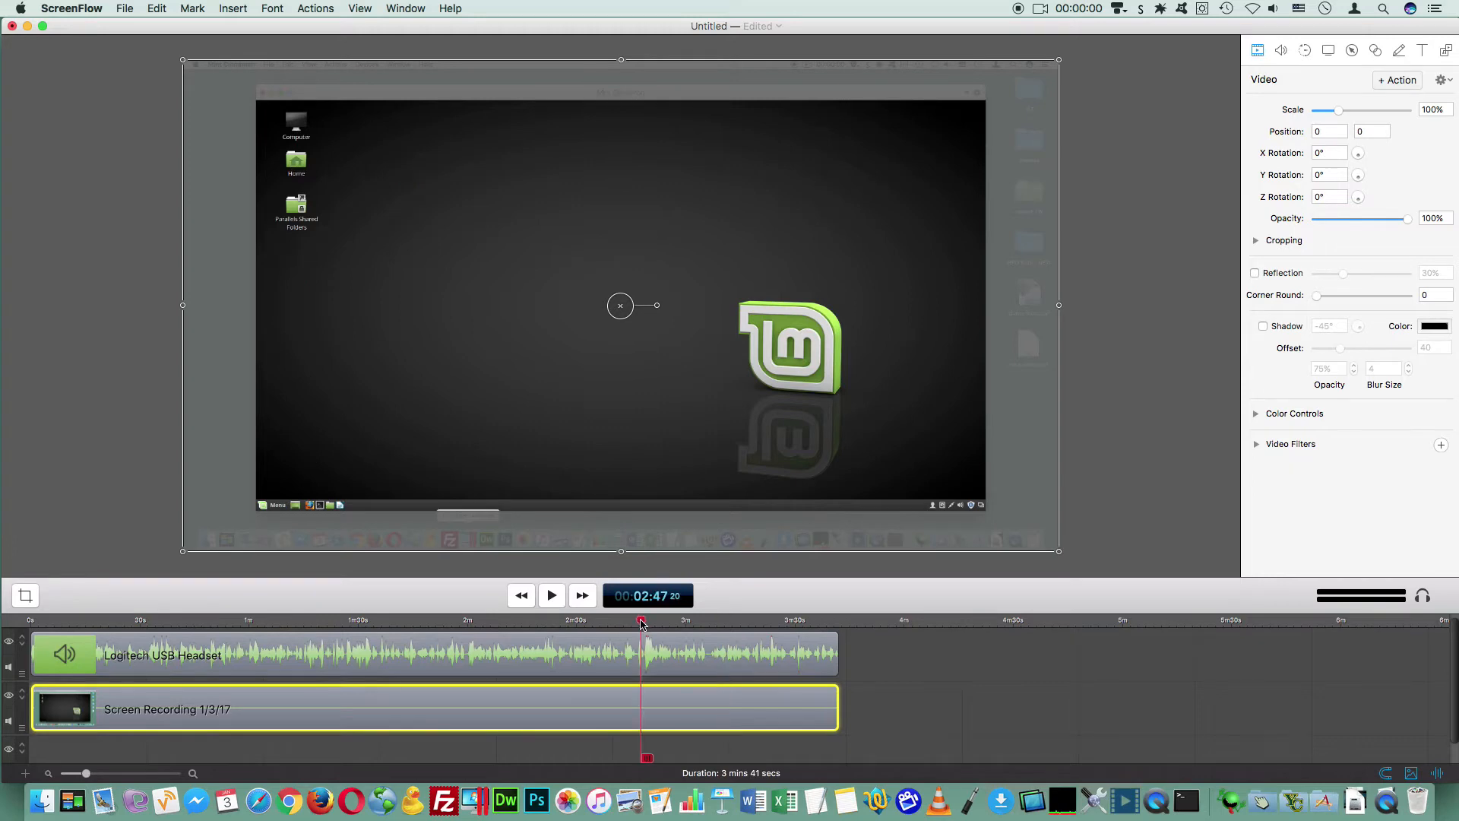
key("t")
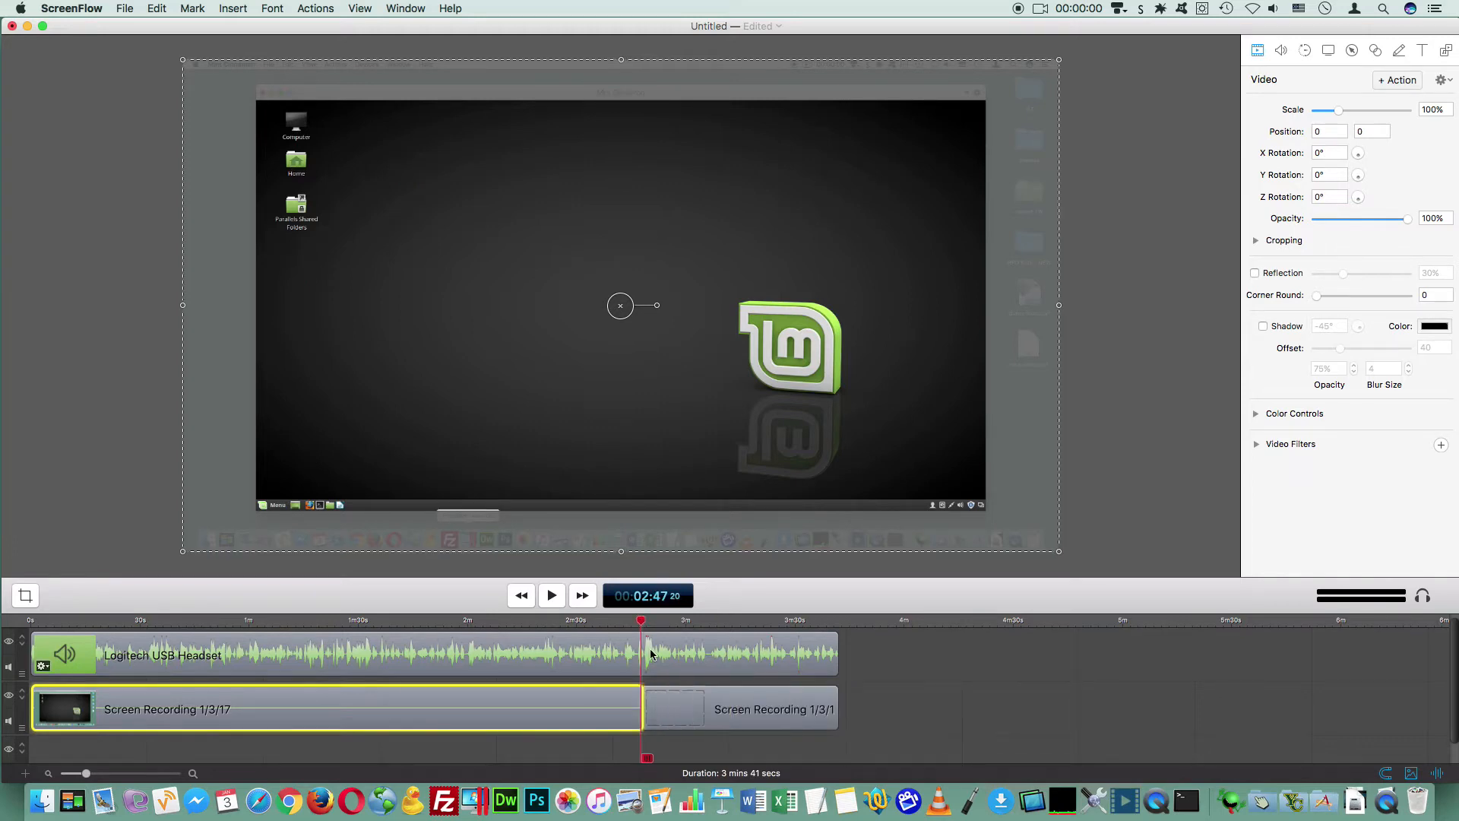
left_click(755, 712)
left_click_drag(755, 712, 694, 706)
left_click_drag(567, 618, 622, 635)
Step: Change the transition between the two recording parts to Inner Cube and preview it at about 2:40
right_click(604, 720)
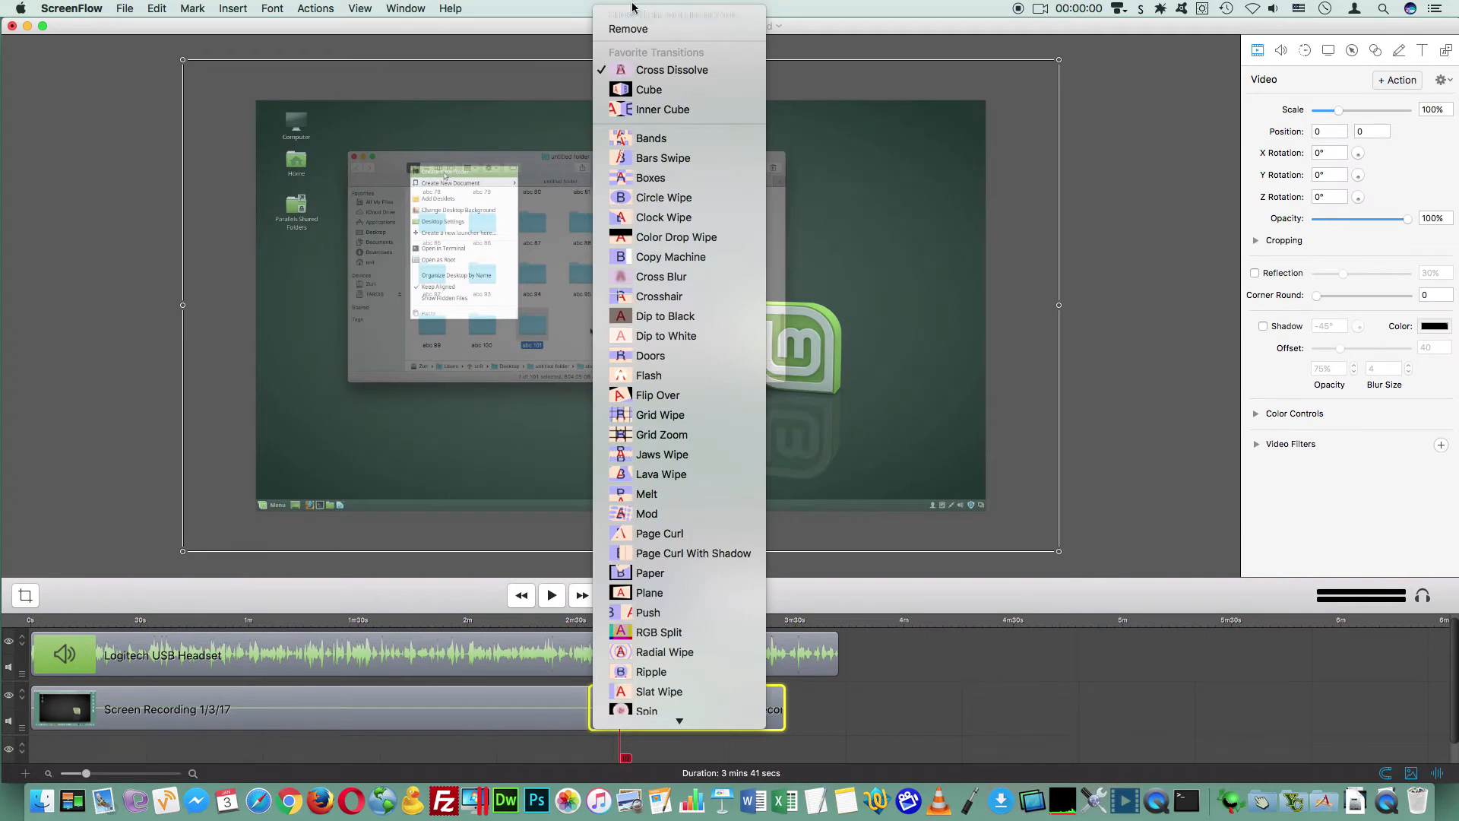
left_click(662, 109)
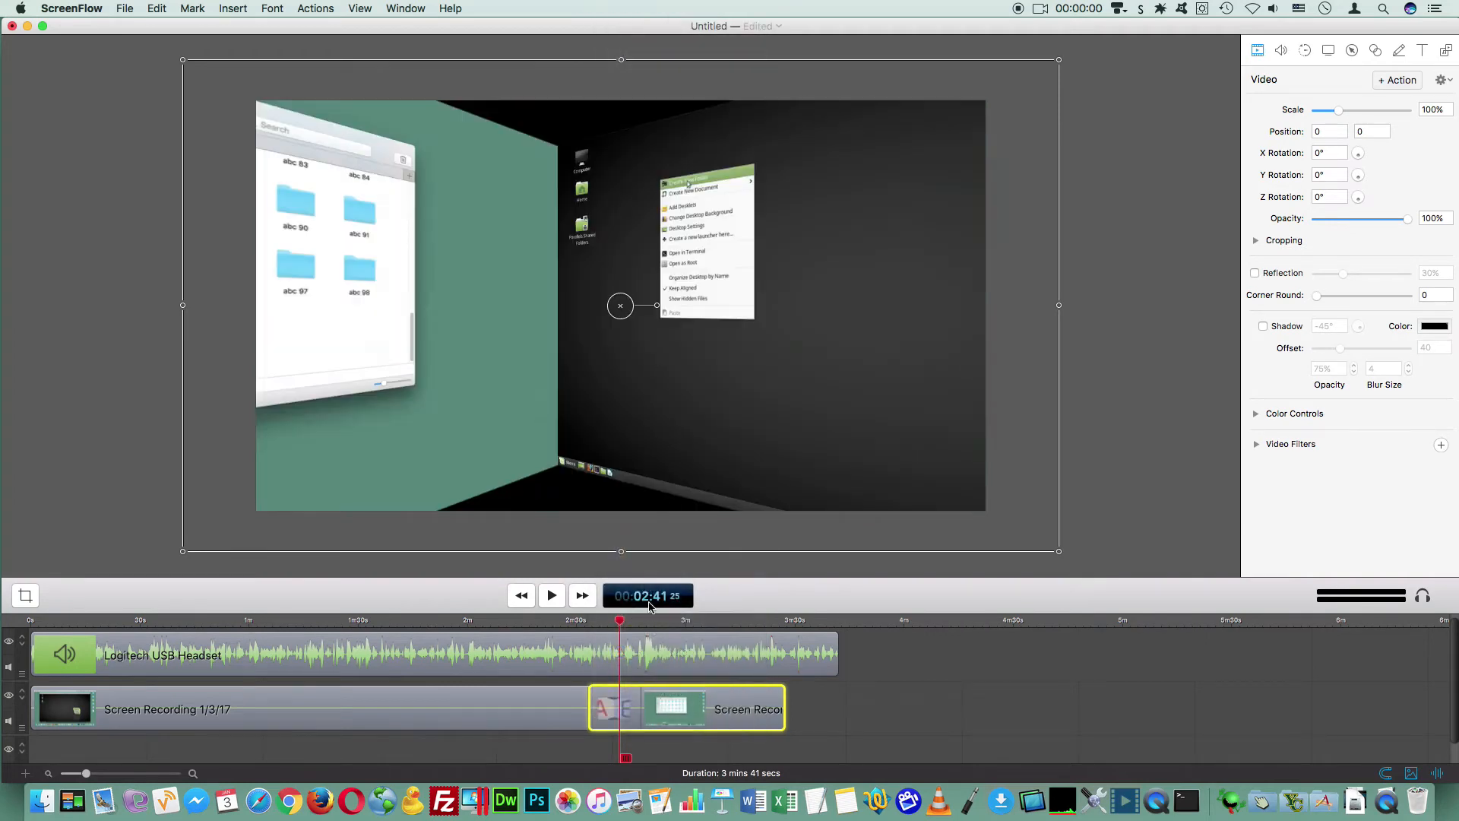
mouse_move(619, 620)
left_mouse_down()
mouse_move(589, 620)
mouse_move(639, 620)
mouse_move(616, 620)
left_mouse_up()
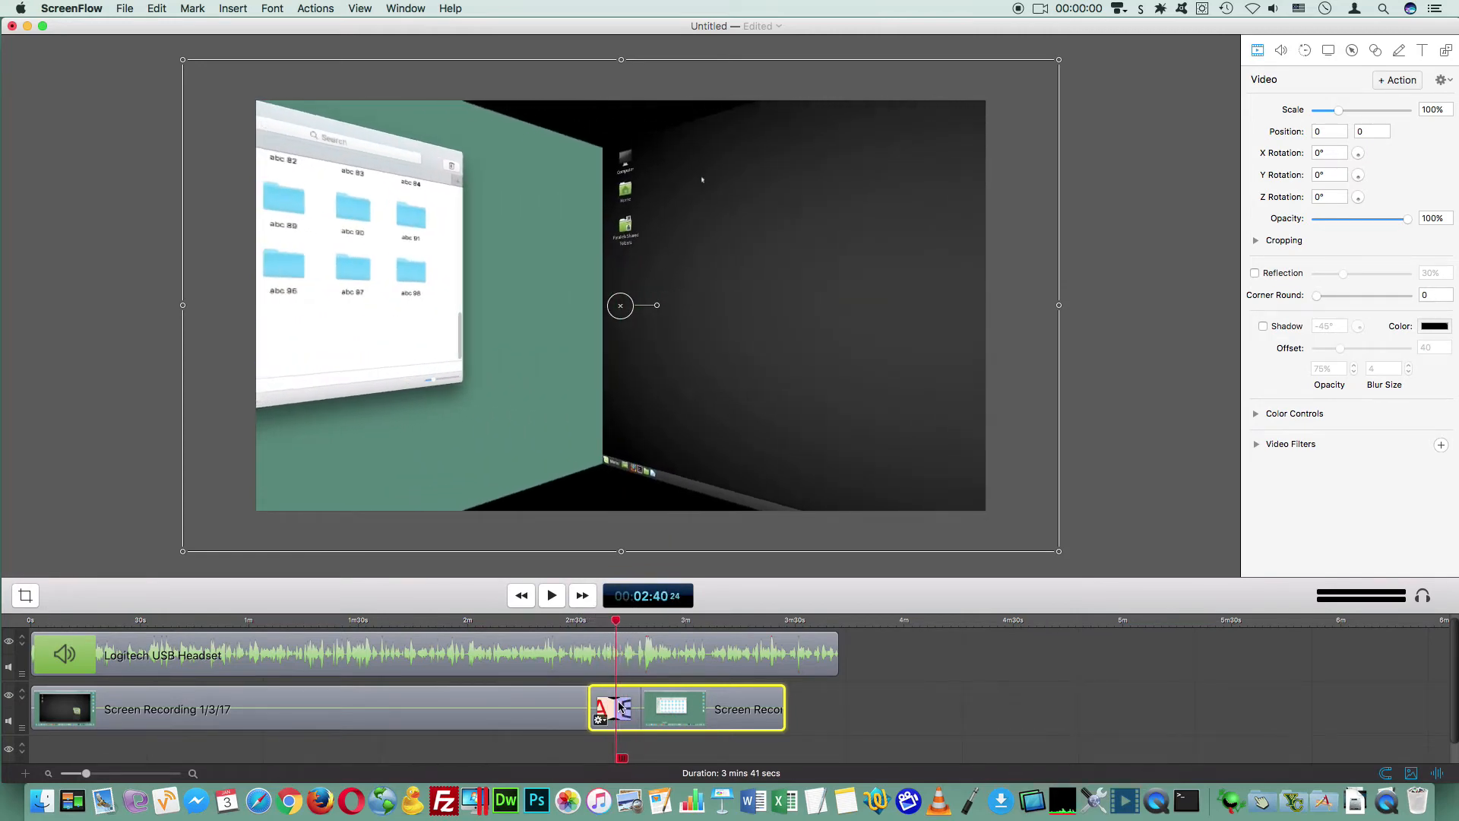
Step: Change the transition to Cube and preview it at about 2:42
left_click(601, 721)
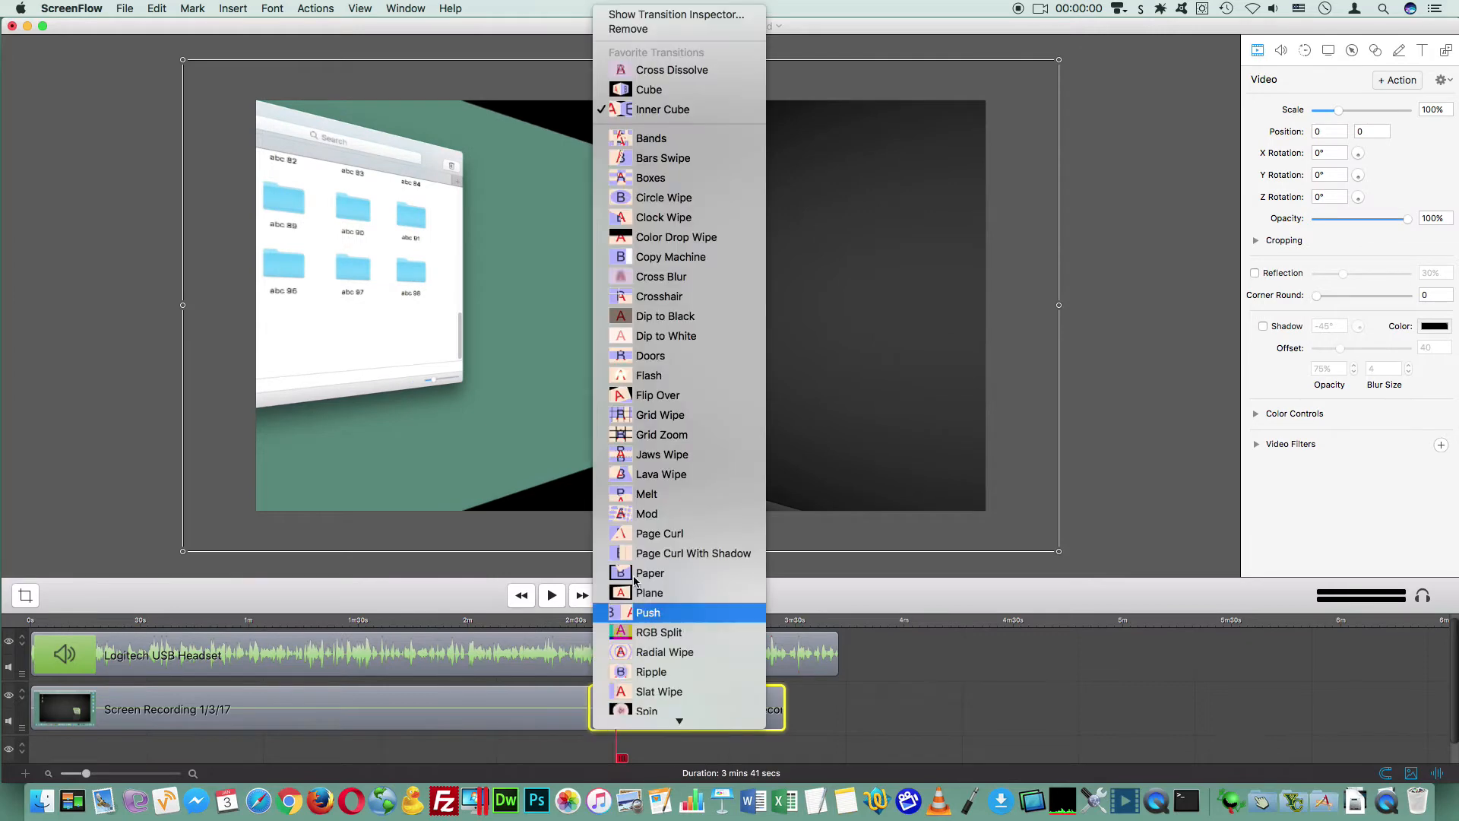
left_click(687, 96)
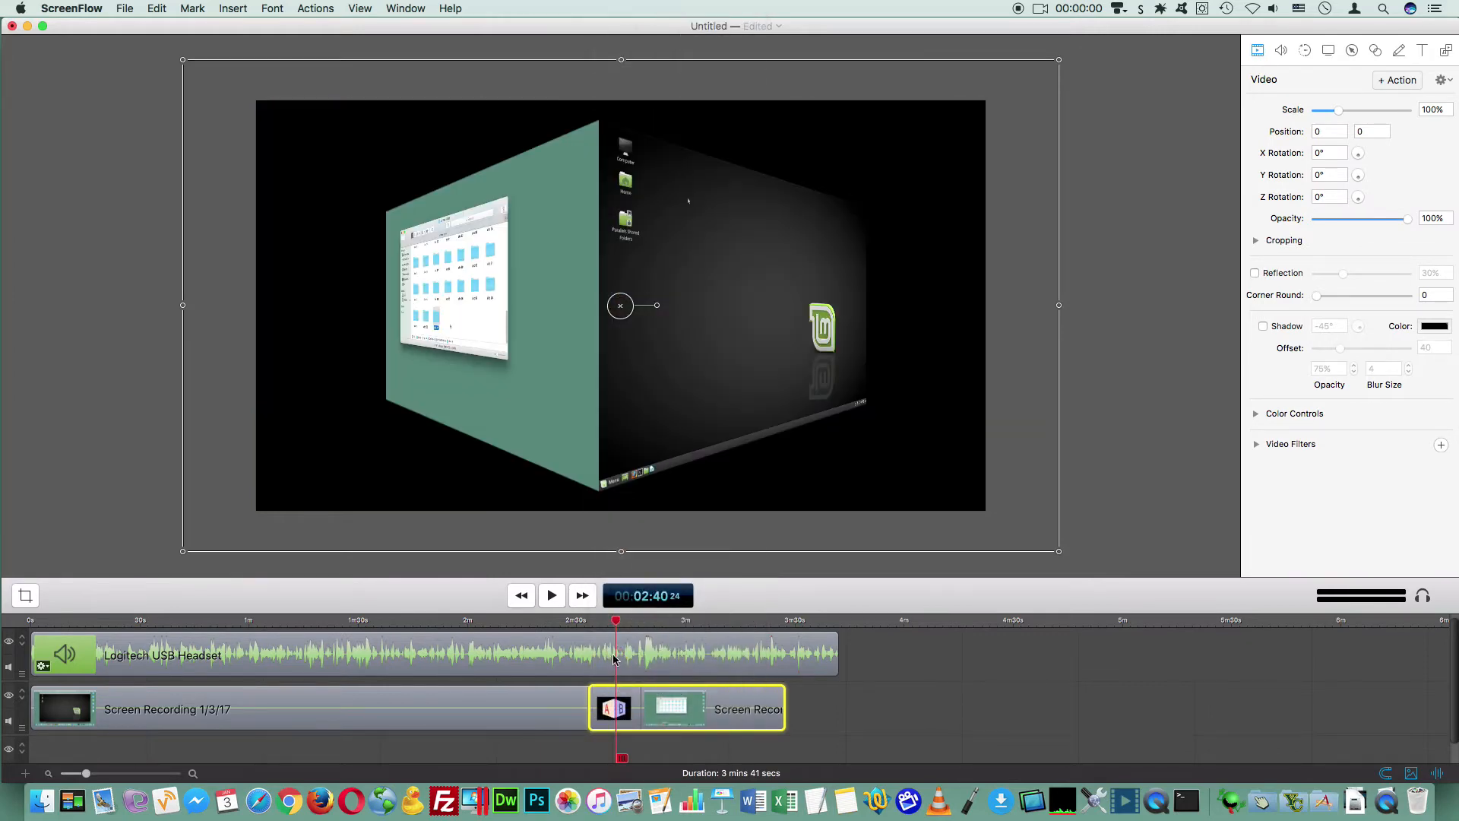
mouse_move(615, 621)
left_mouse_down()
mouse_move(654, 622)
mouse_move(621, 619)
left_mouse_up()
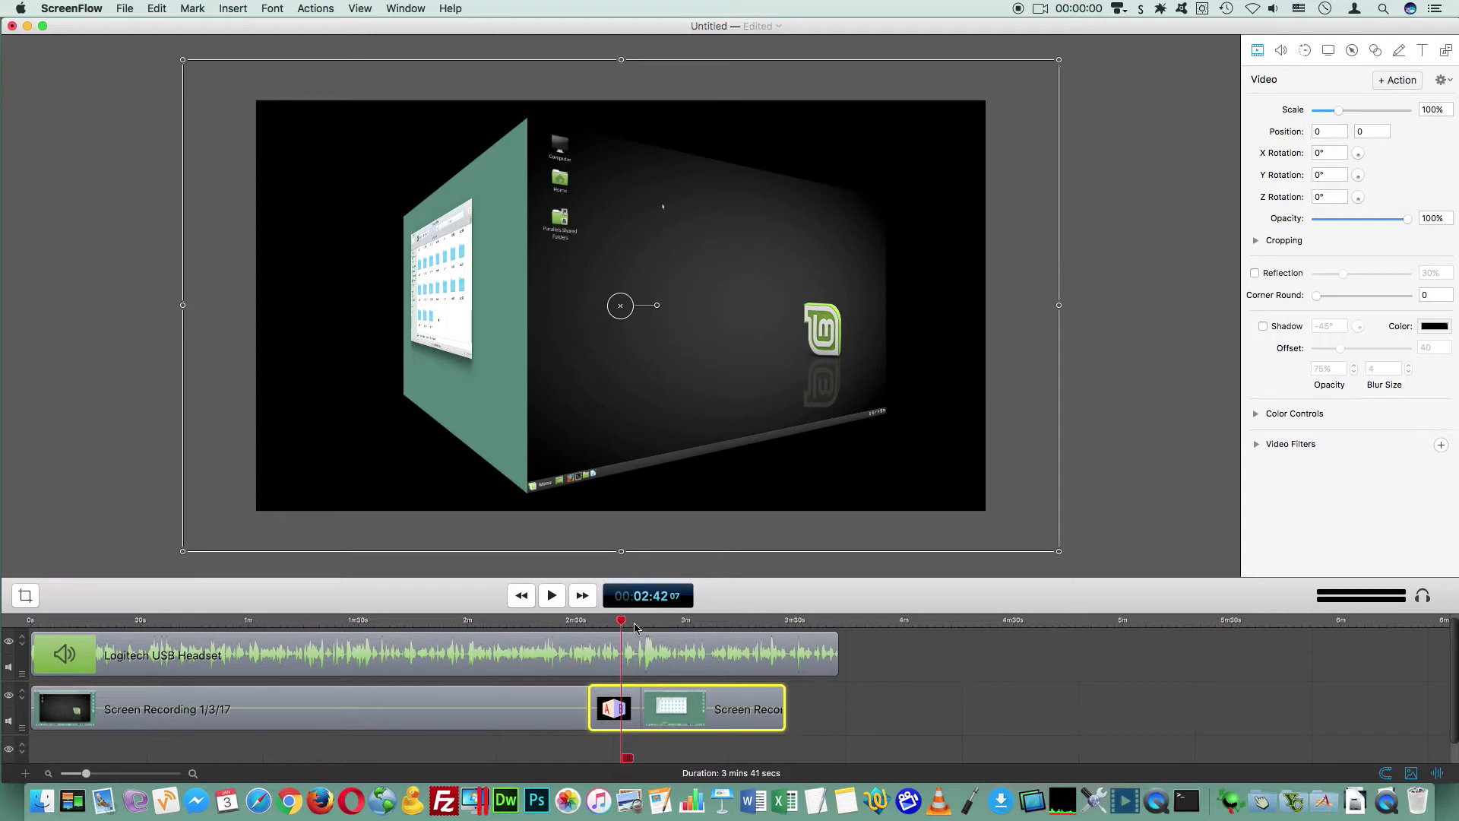
Step: With the playhead at about 2:56, crop all four edges of the second recording part to the canvas boundaries
mouse_move(645, 621)
left_mouse_down()
mouse_move(663, 621)
mouse_move(589, 620)
mouse_move(672, 620)
left_mouse_up()
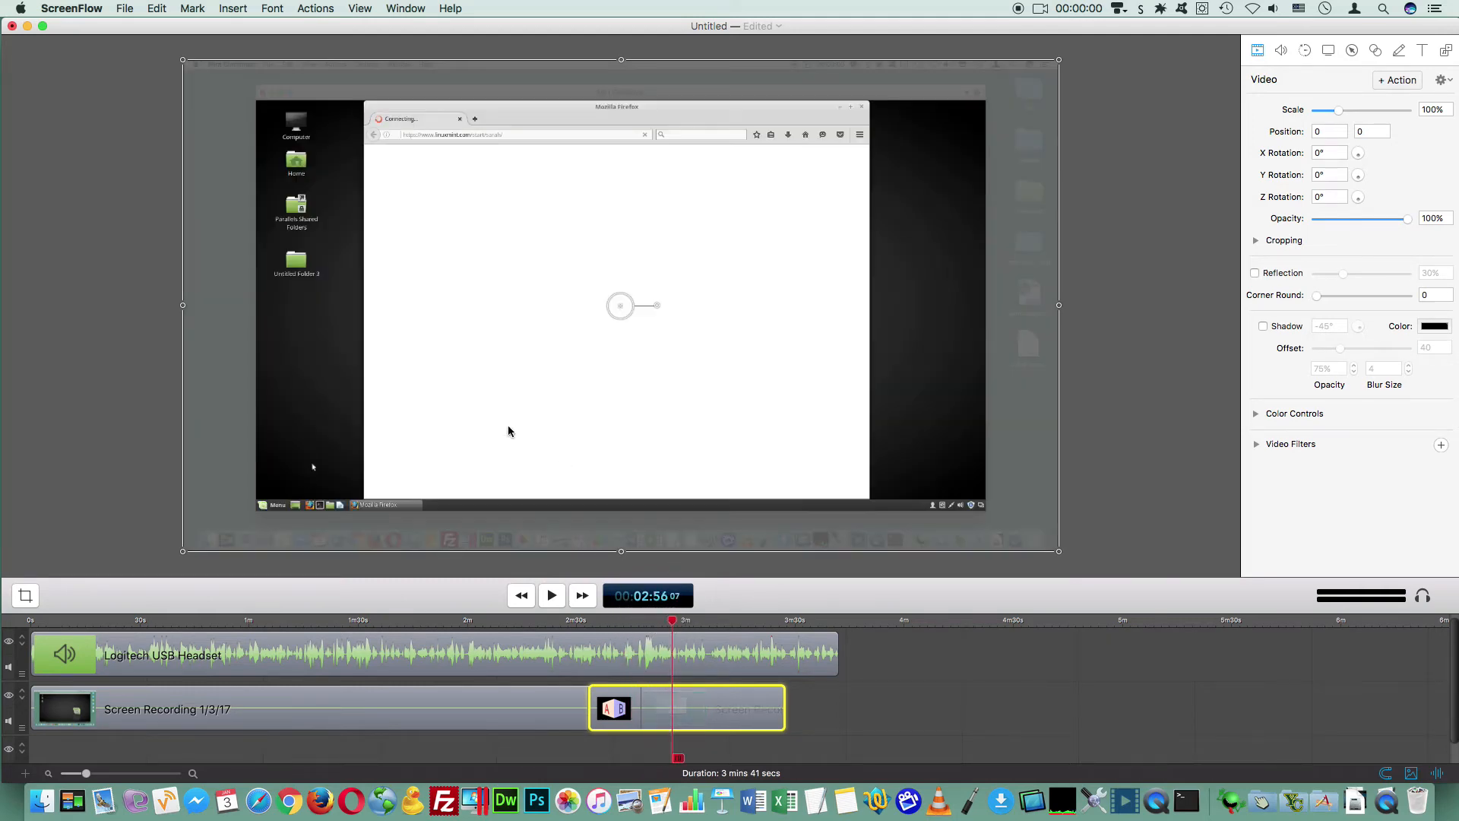
left_click(136, 330)
left_click(205, 301)
left_click_drag(185, 308, 256, 307)
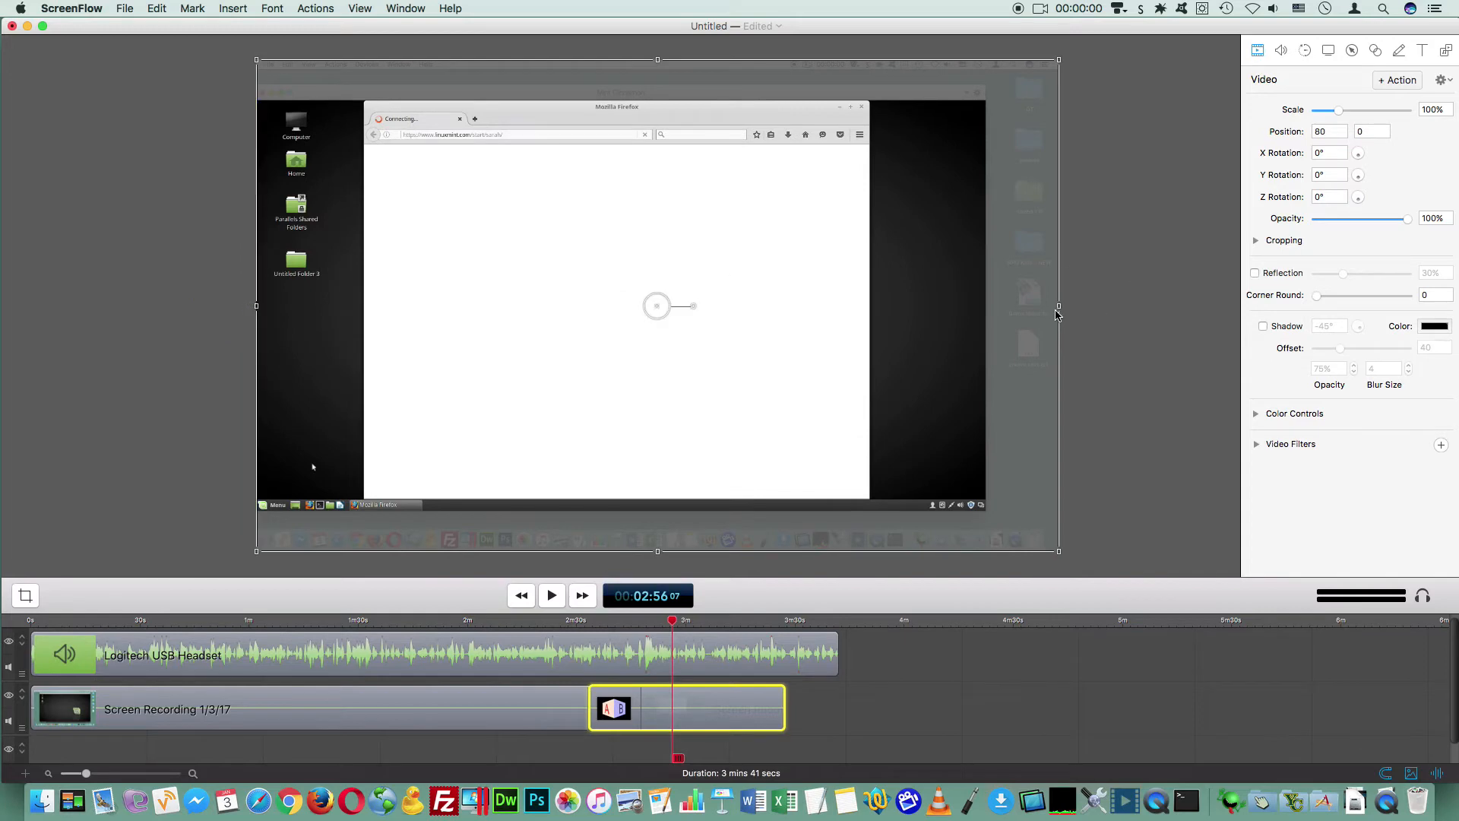
left_click_drag(1057, 307, 986, 307)
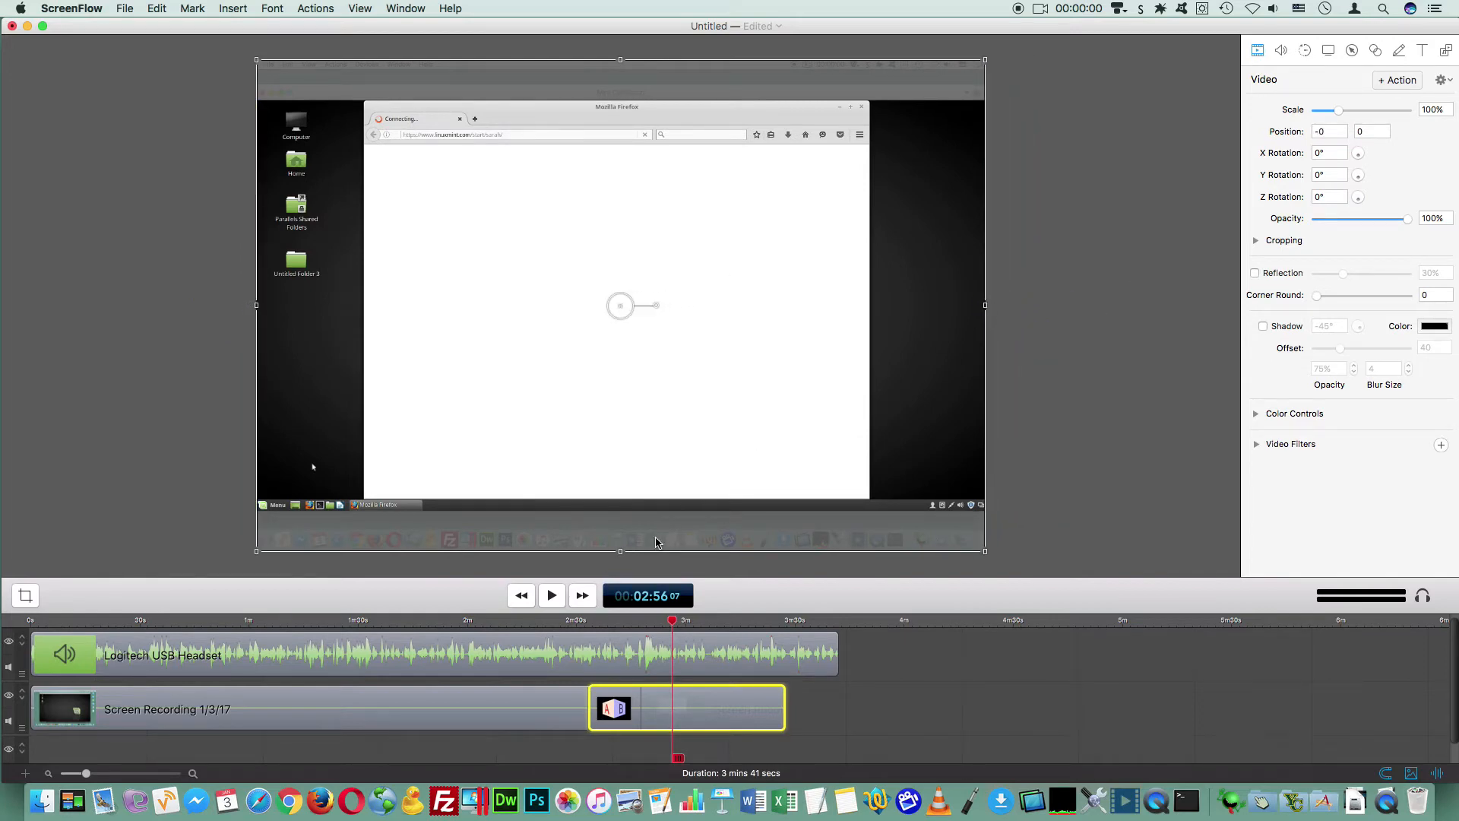
left_click_drag(625, 551, 620, 510)
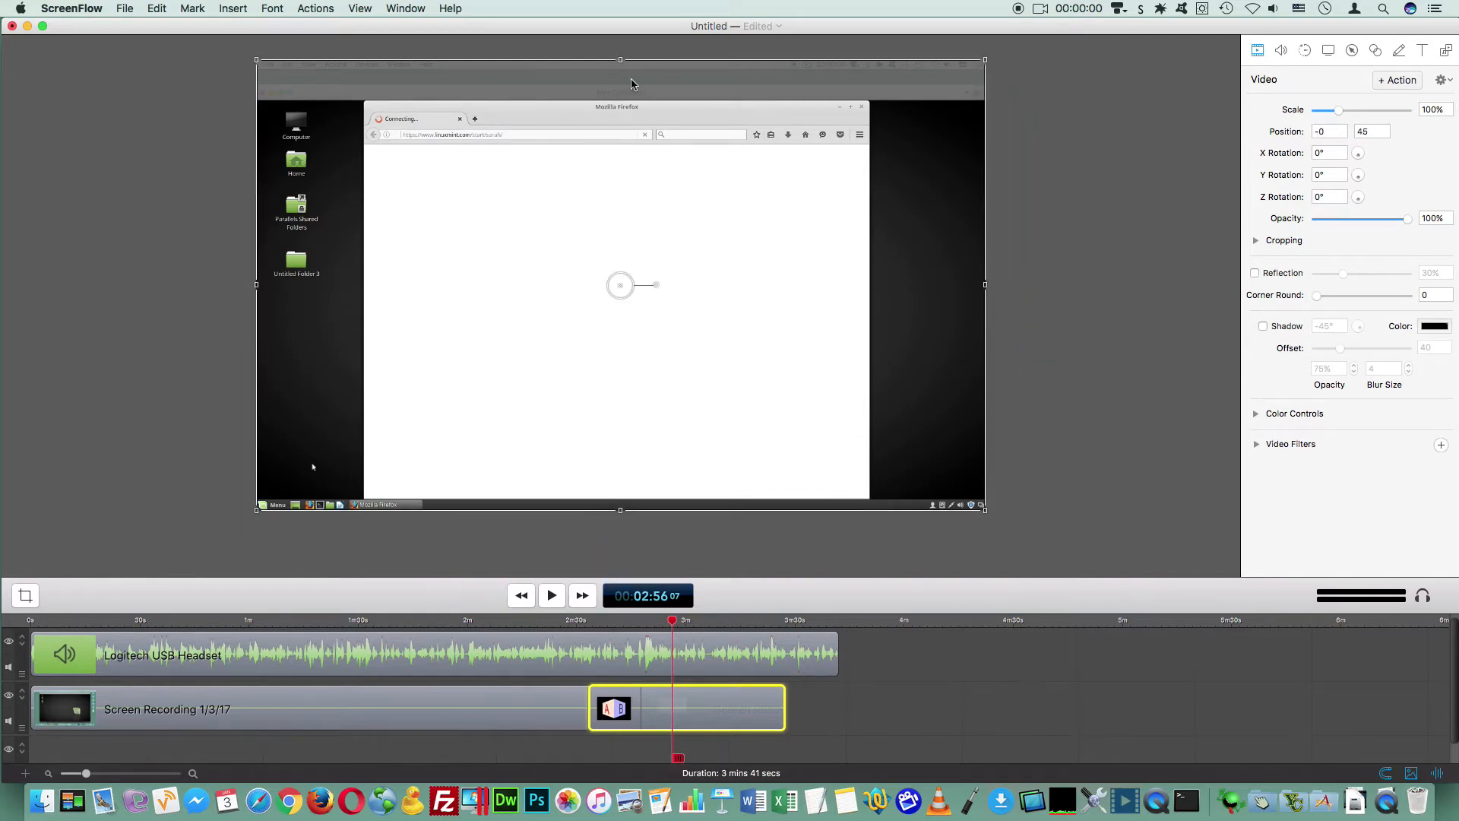
left_click_drag(621, 60, 622, 101)
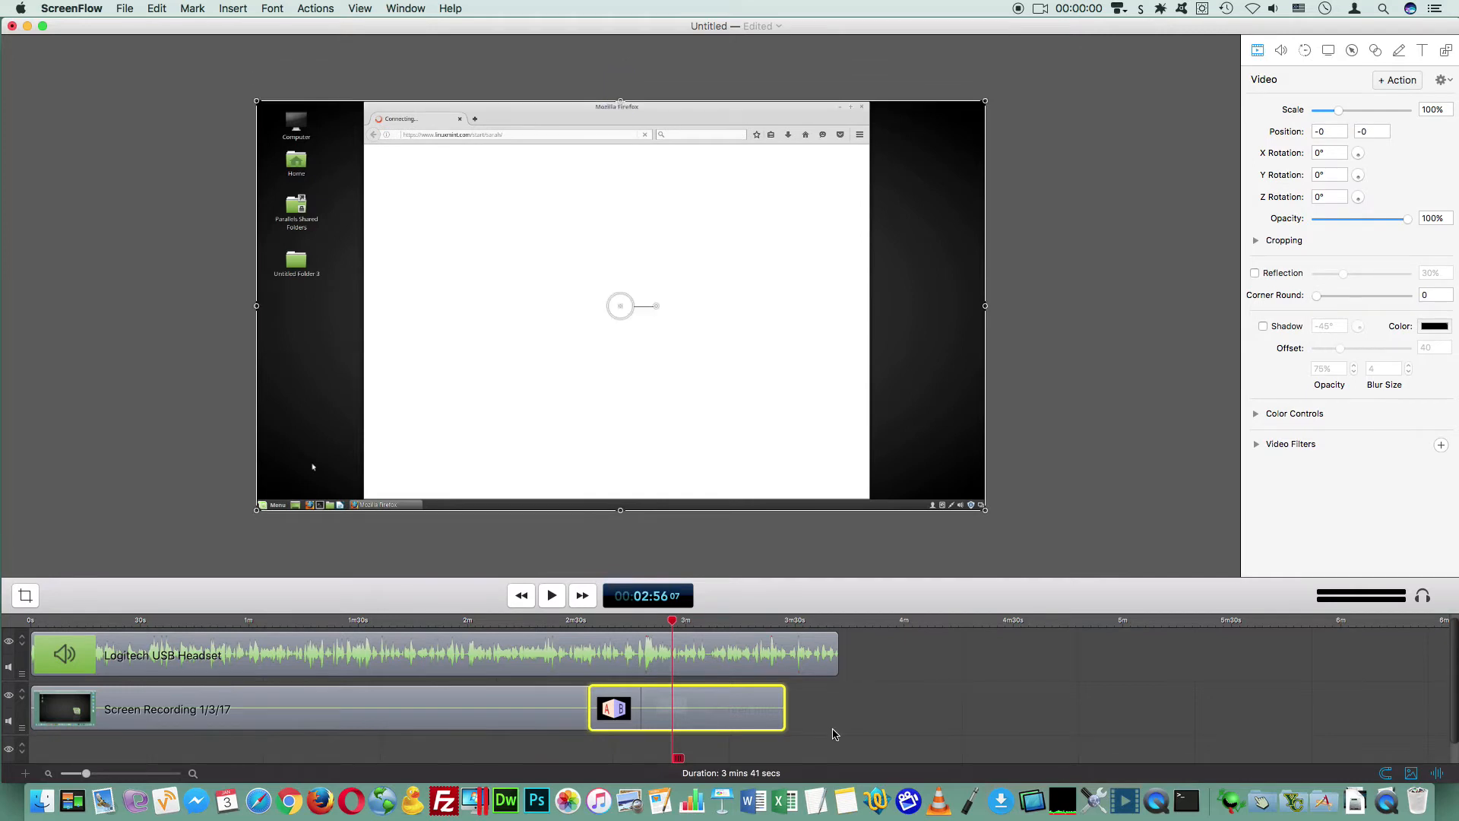
Step: Delete the second recording part and extend the first part to the end of the Logitech USB Headset clip
left_click(832, 733)
left_click(714, 704)
key("Delete")
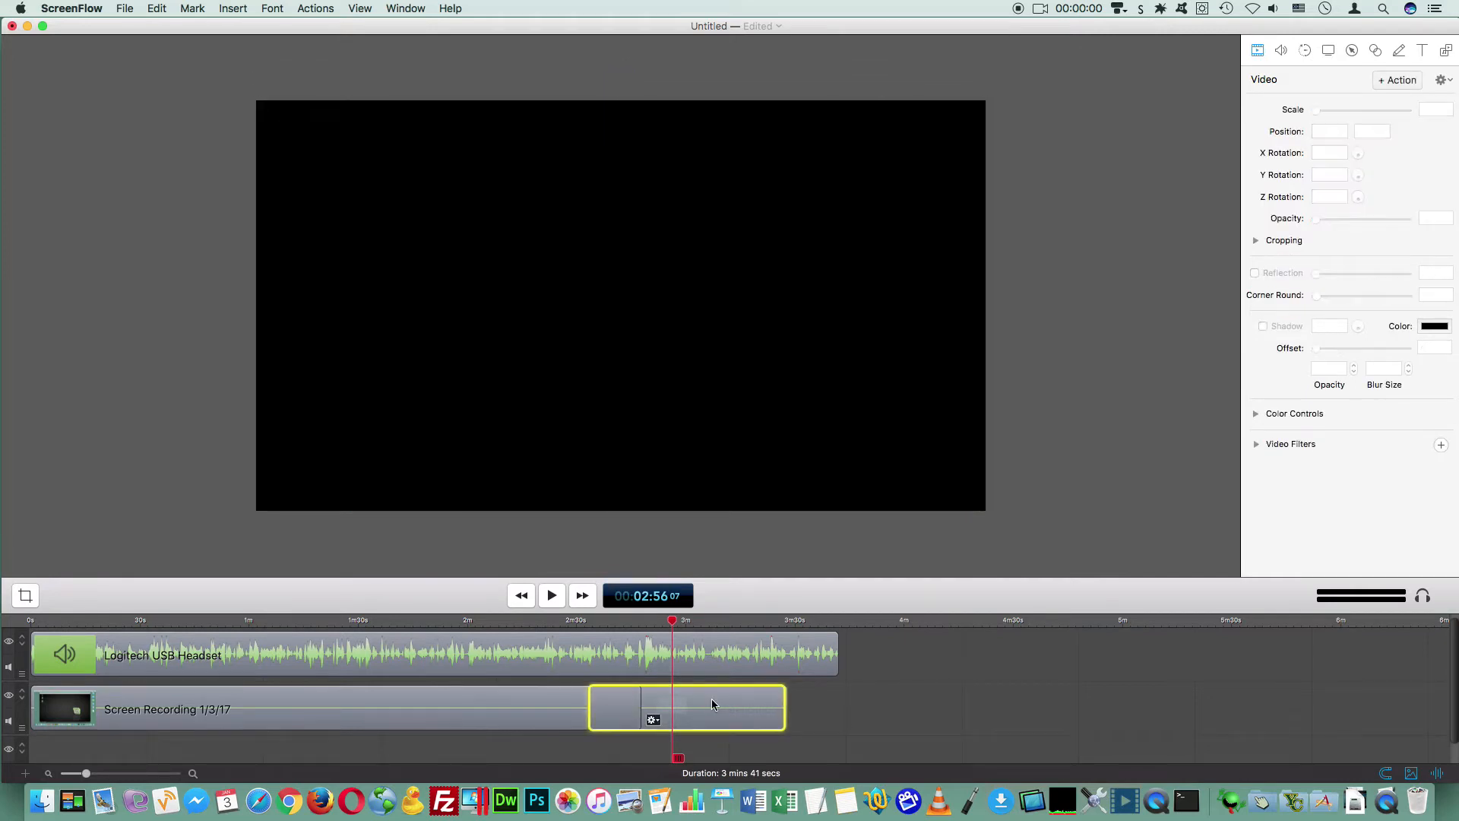
left_click(639, 702)
left_click_drag(639, 701, 839, 702)
Step: With the playhead at about 3:10, crop all four edges of the screen recording to the canvas boundaries and show its Screen Recording properties
left_click_drag(675, 623, 723, 638)
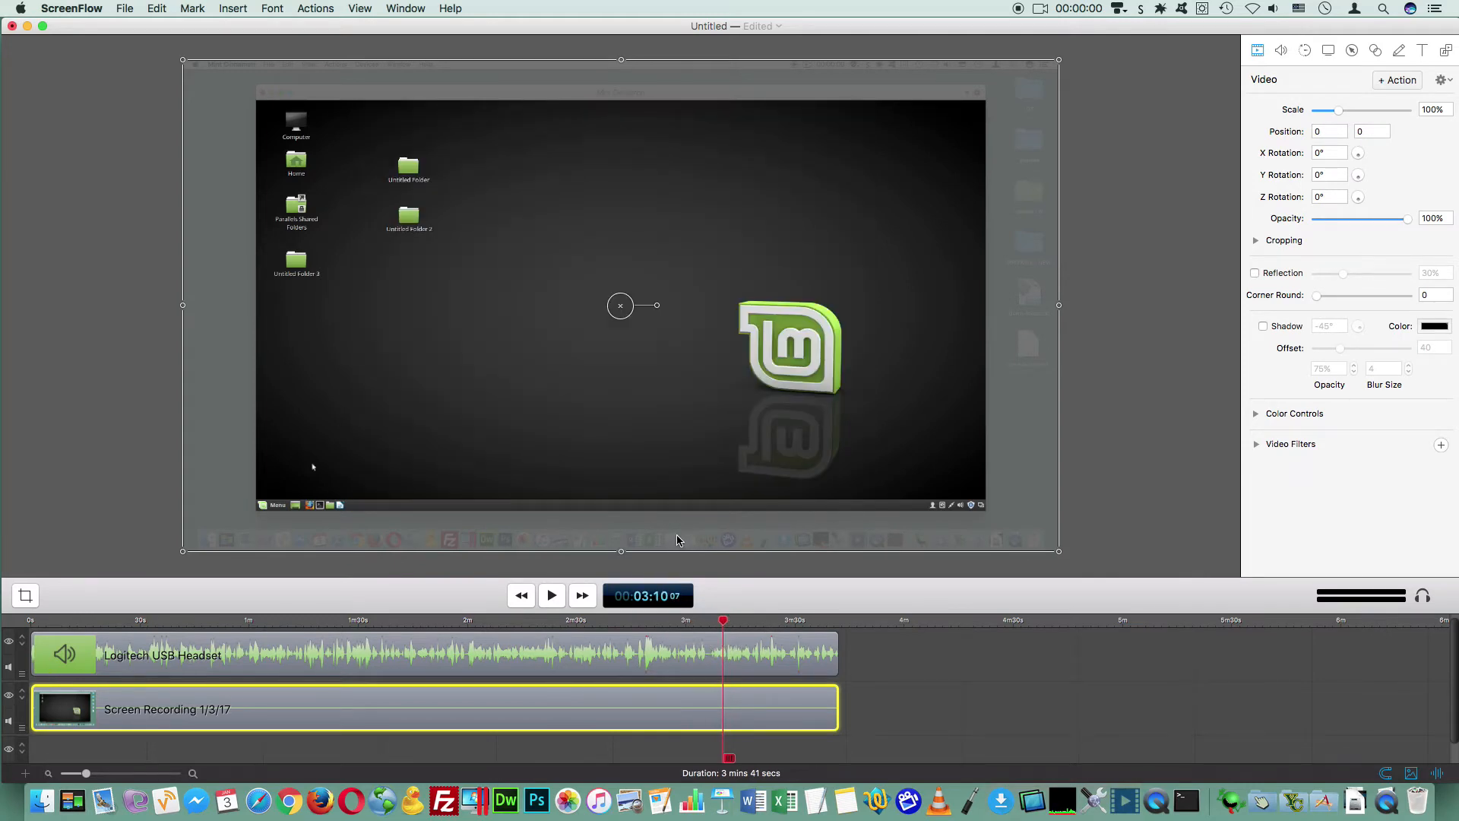
scroll(618, 417, "up", 3)
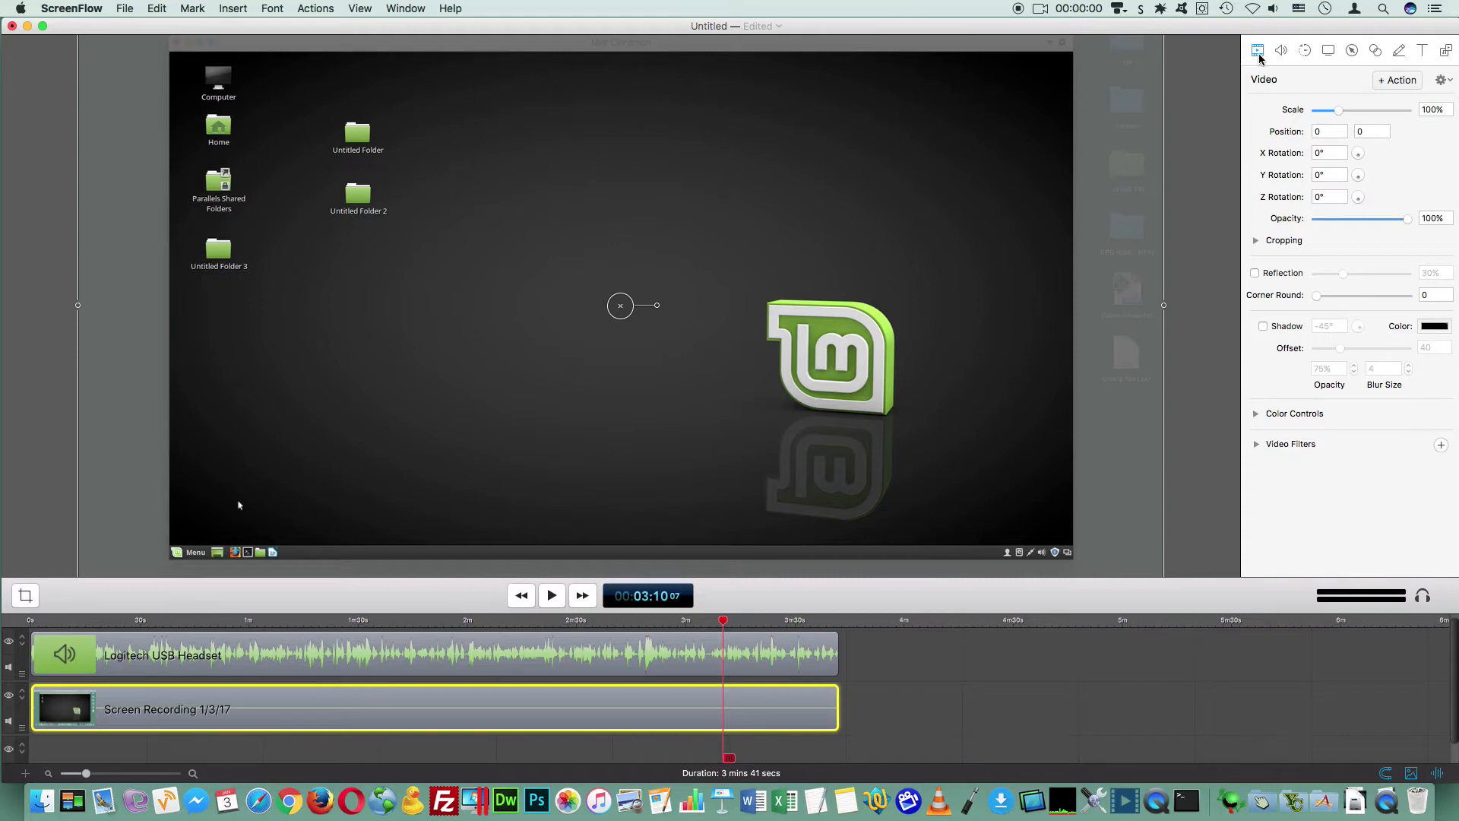
left_click(1329, 50)
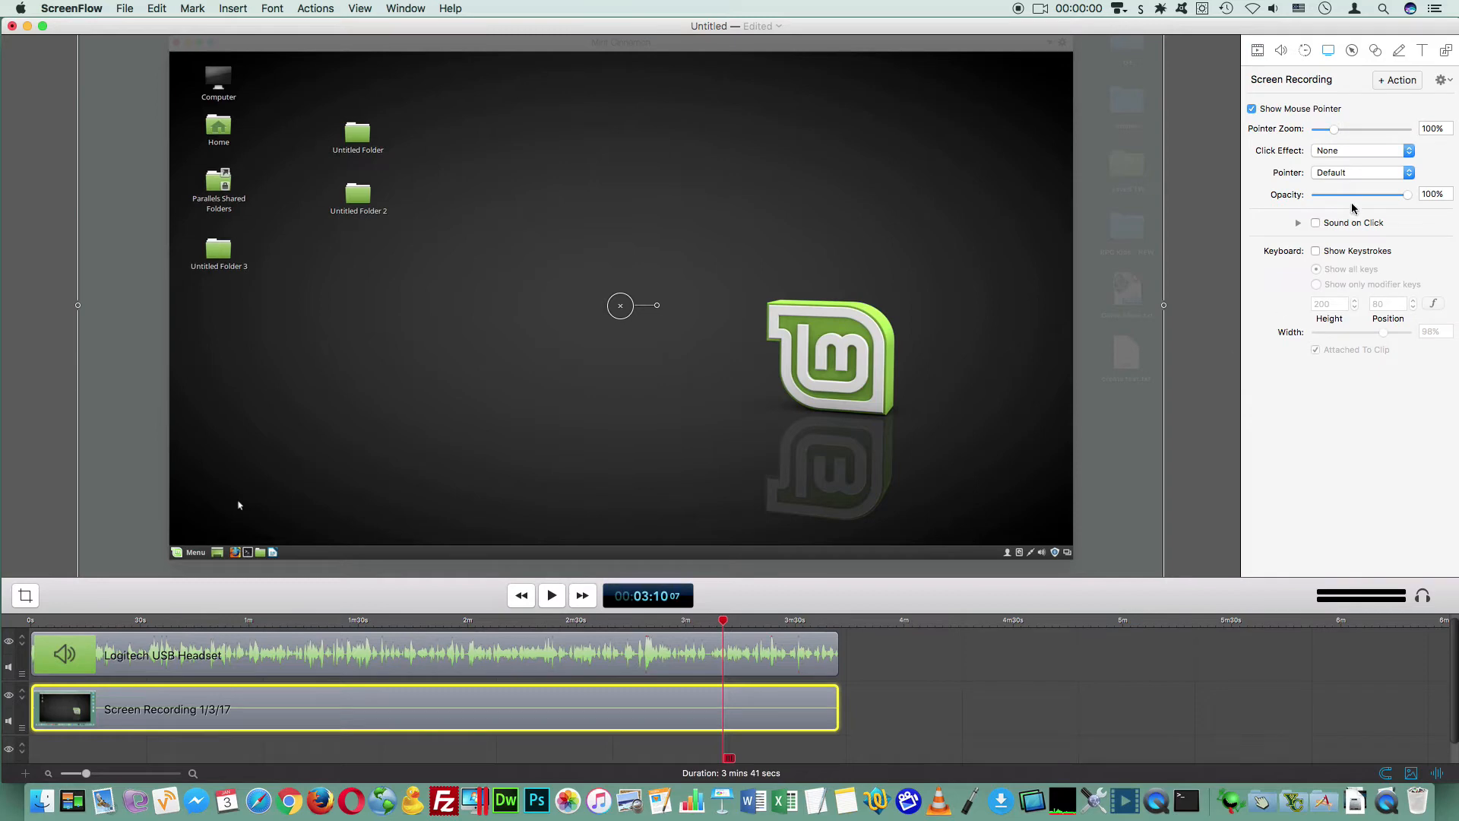
scroll(830, 385, "down", 2)
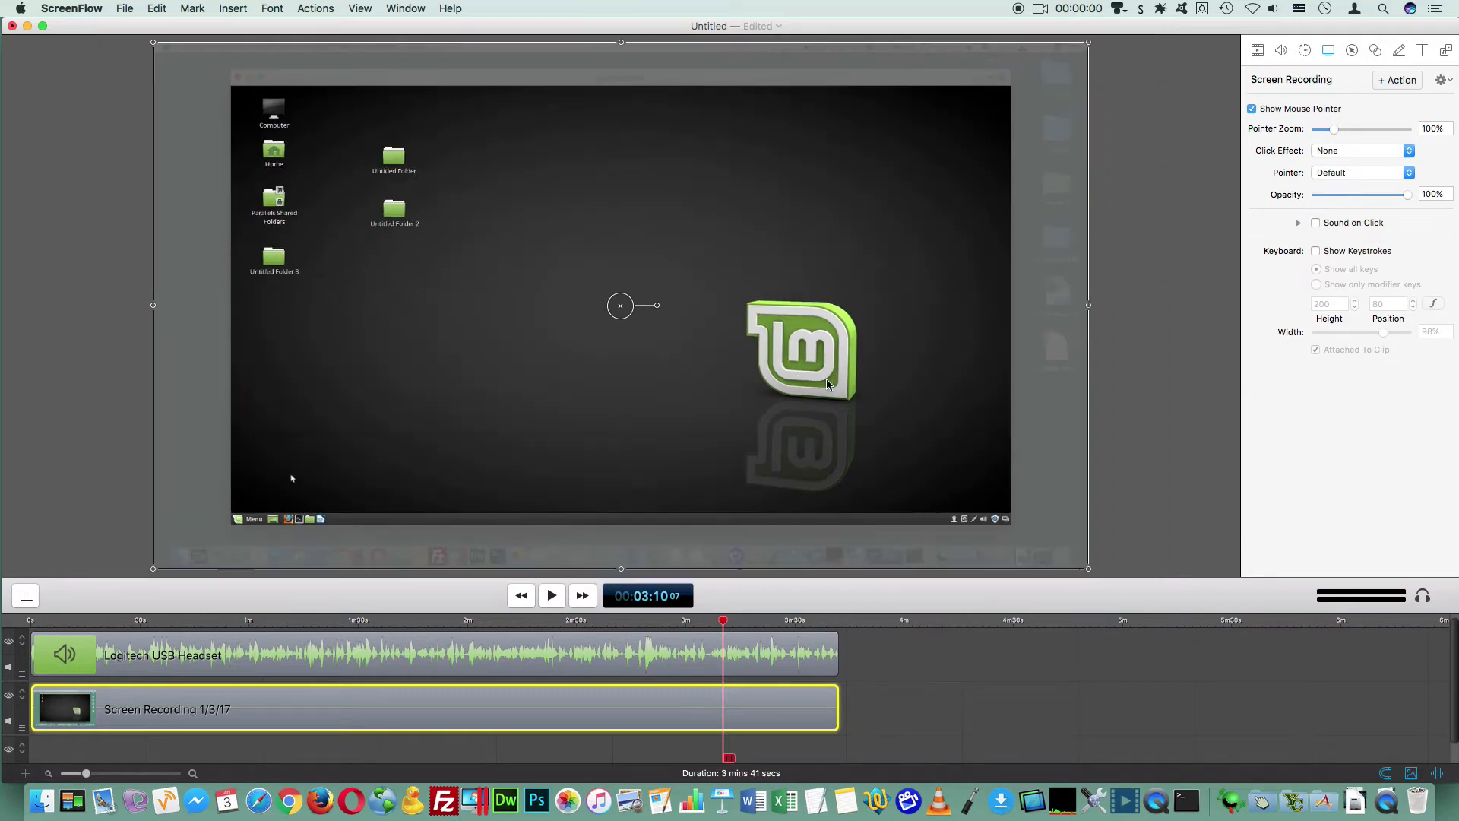
left_click_drag(621, 92, 621, 128)
left_click_drag(995, 329, 935, 324)
left_click_drag(587, 520, 583, 482)
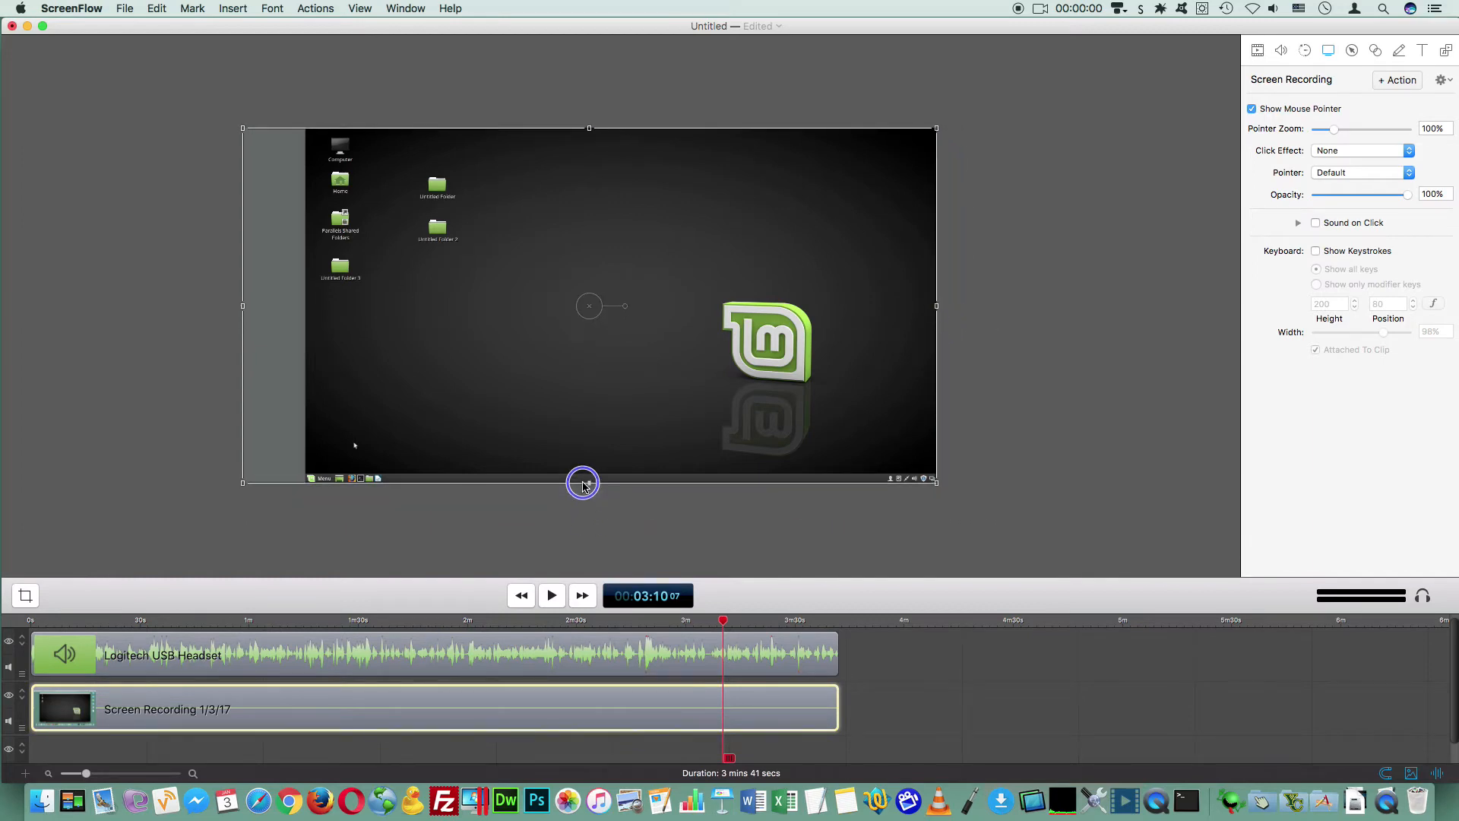
left_click_drag(244, 307, 304, 312)
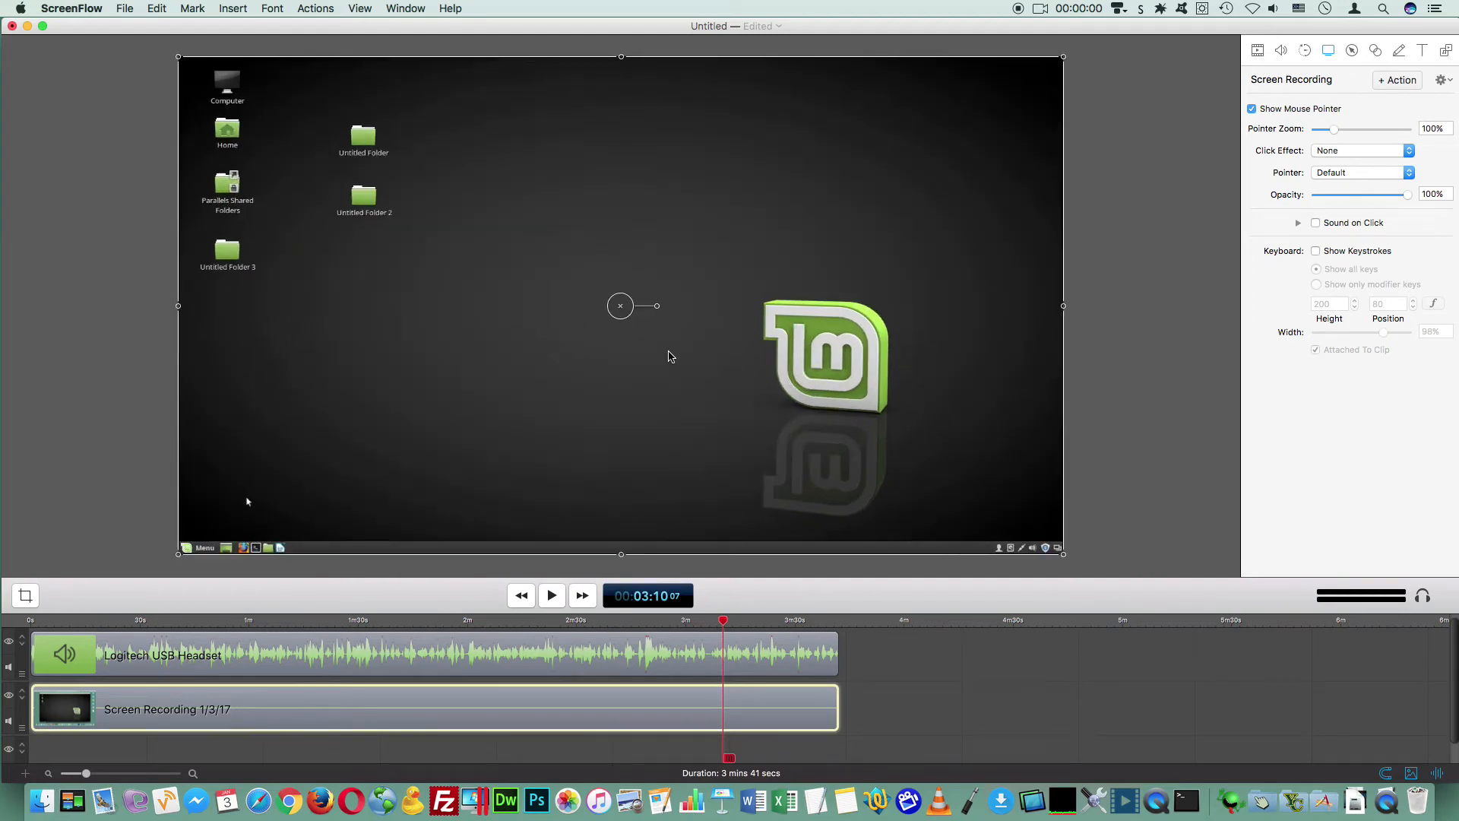
left_click(1179, 339)
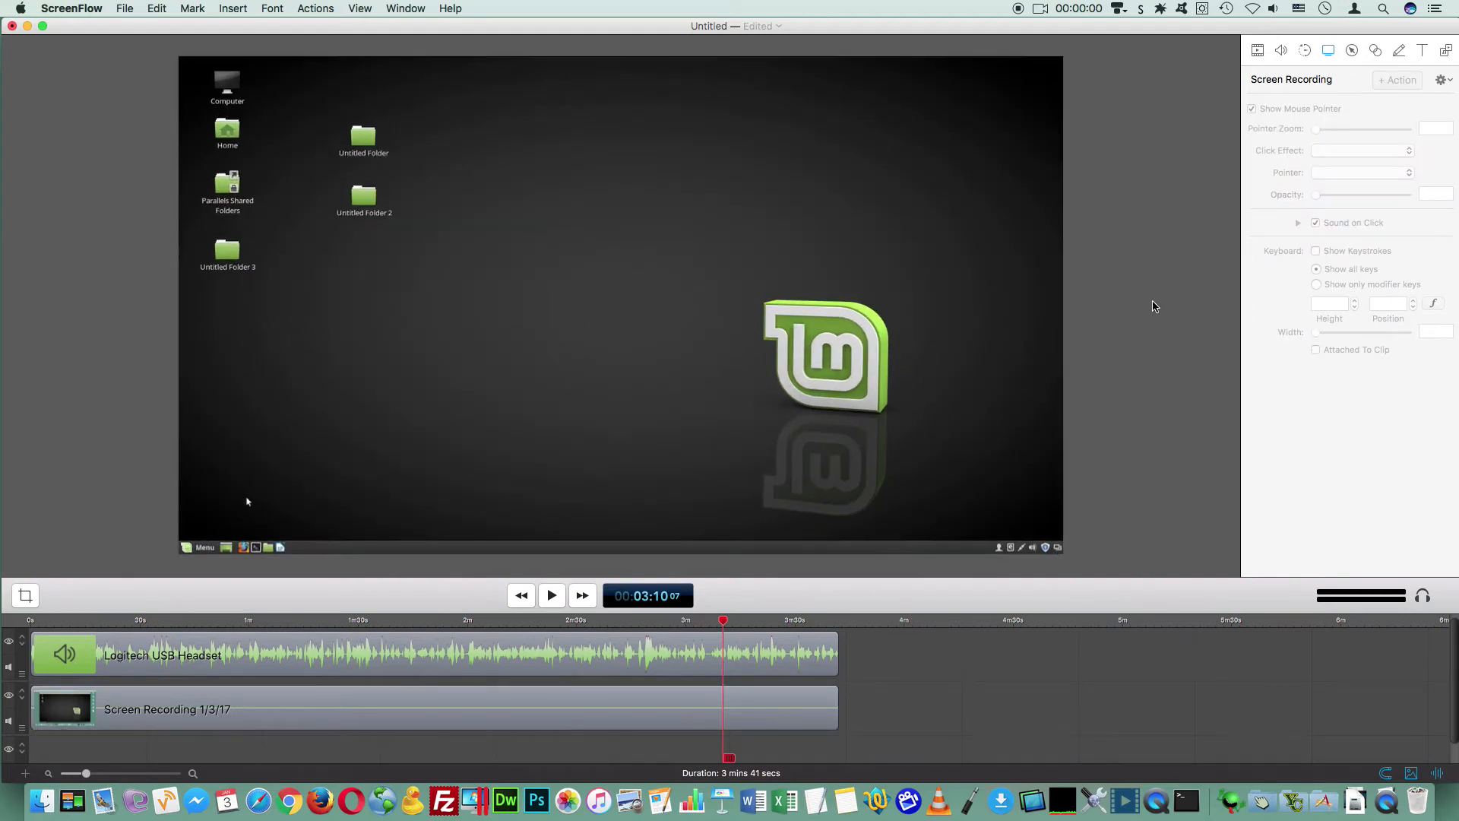
left_click(793, 705)
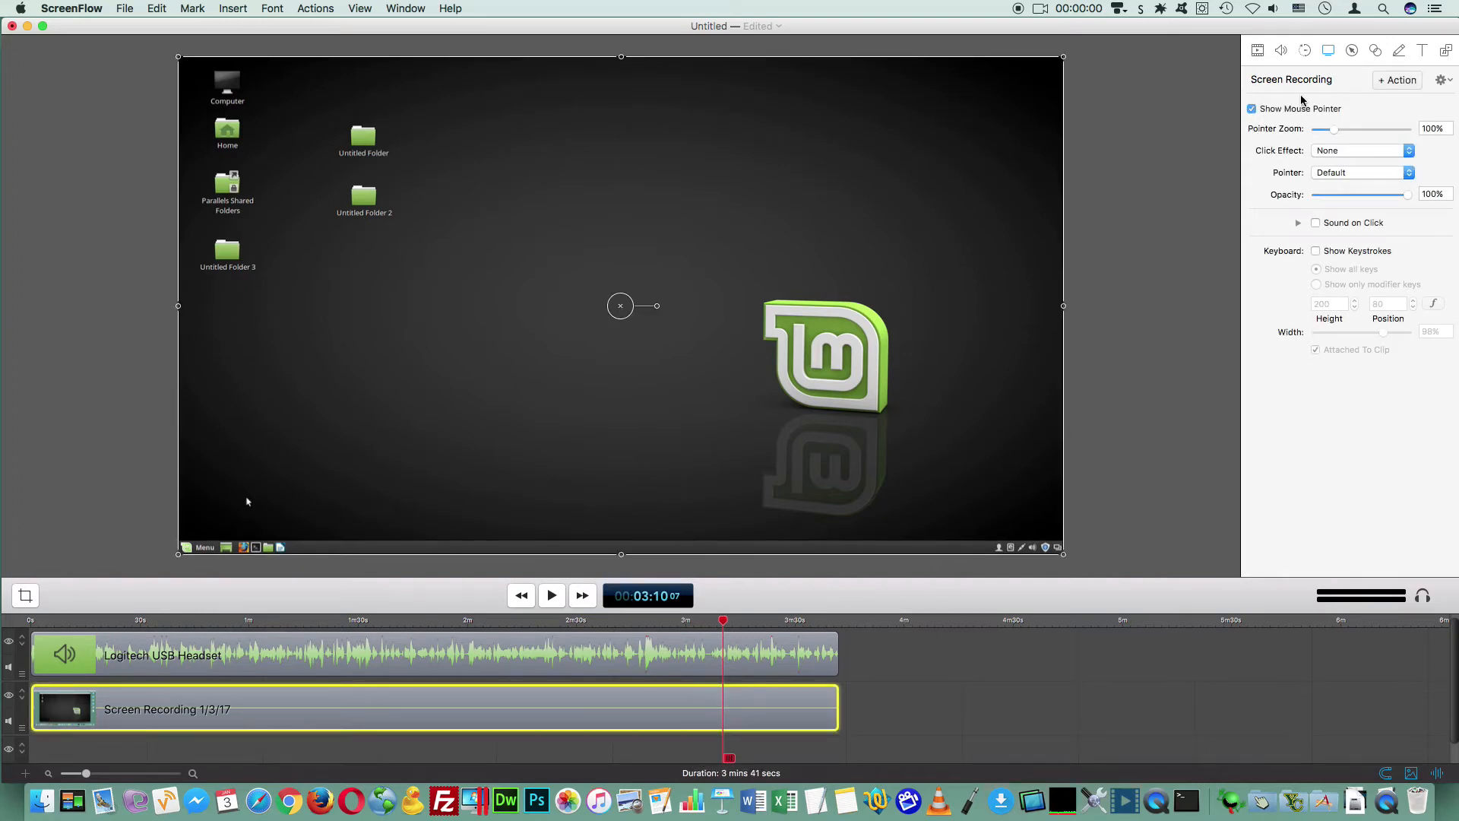
Step: Keep the mouse pointer shown in the recording and set its pointer zoom to 1000%
left_click(1252, 109)
left_click_drag(1335, 130, 1407, 130)
left_click(1438, 128)
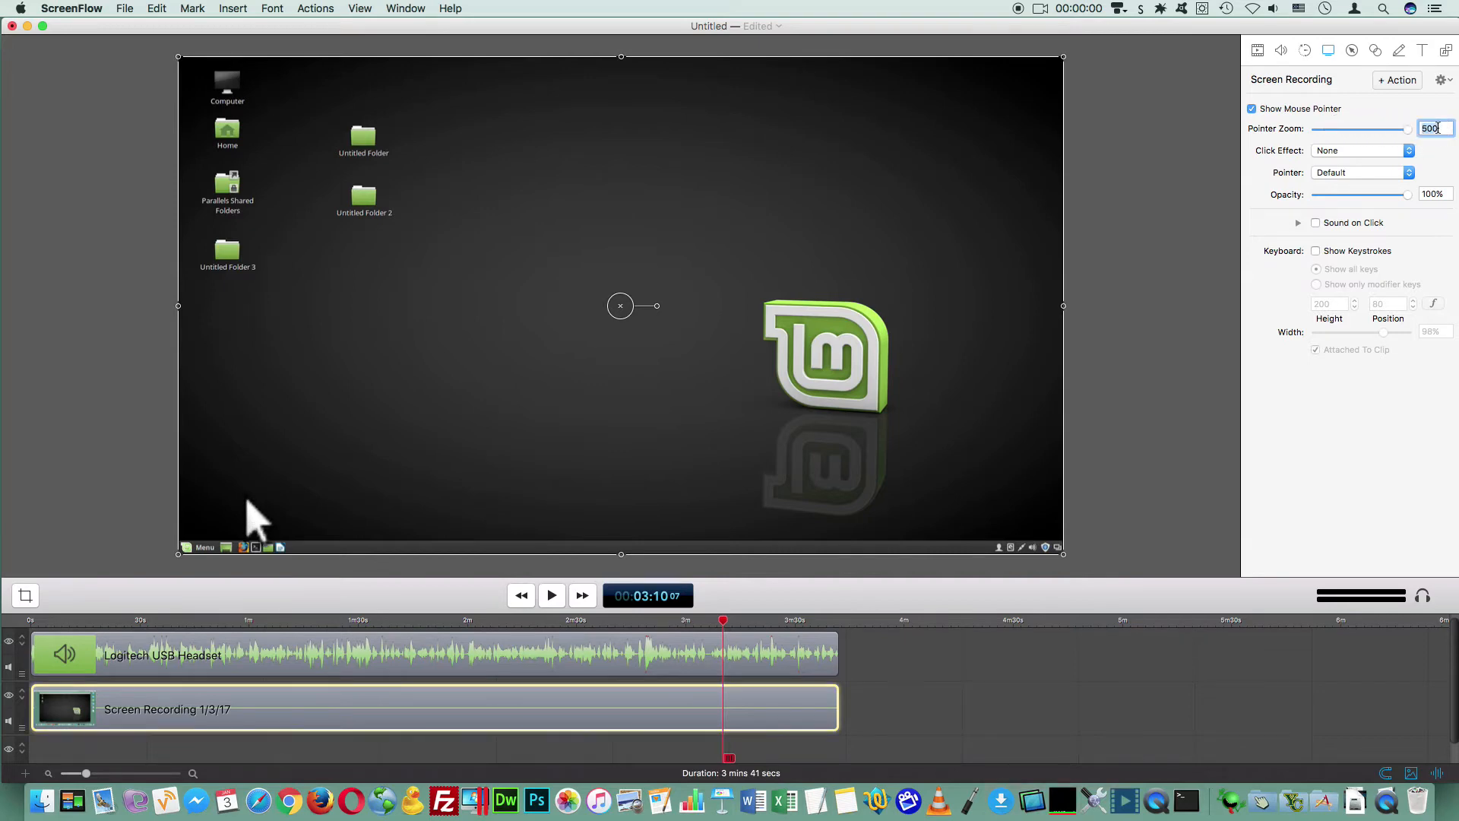
type("1000")
key("Tab")
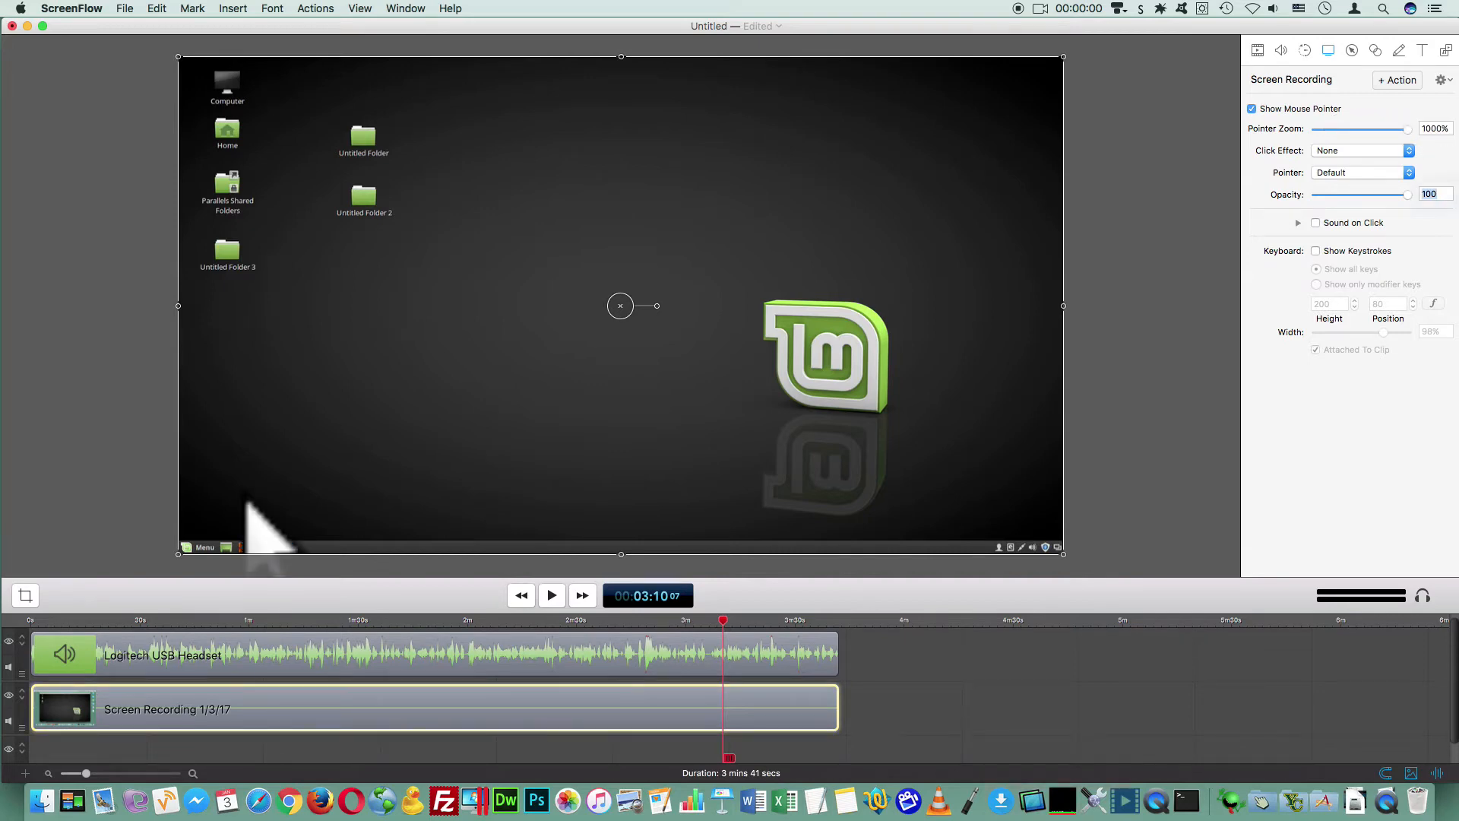
Step: Move the playhead to about 3:03 and set the recording's pointer zoom to 50%
mouse_move(723, 622)
left_mouse_down()
mouse_move(681, 623)
mouse_move(699, 623)
left_mouse_up()
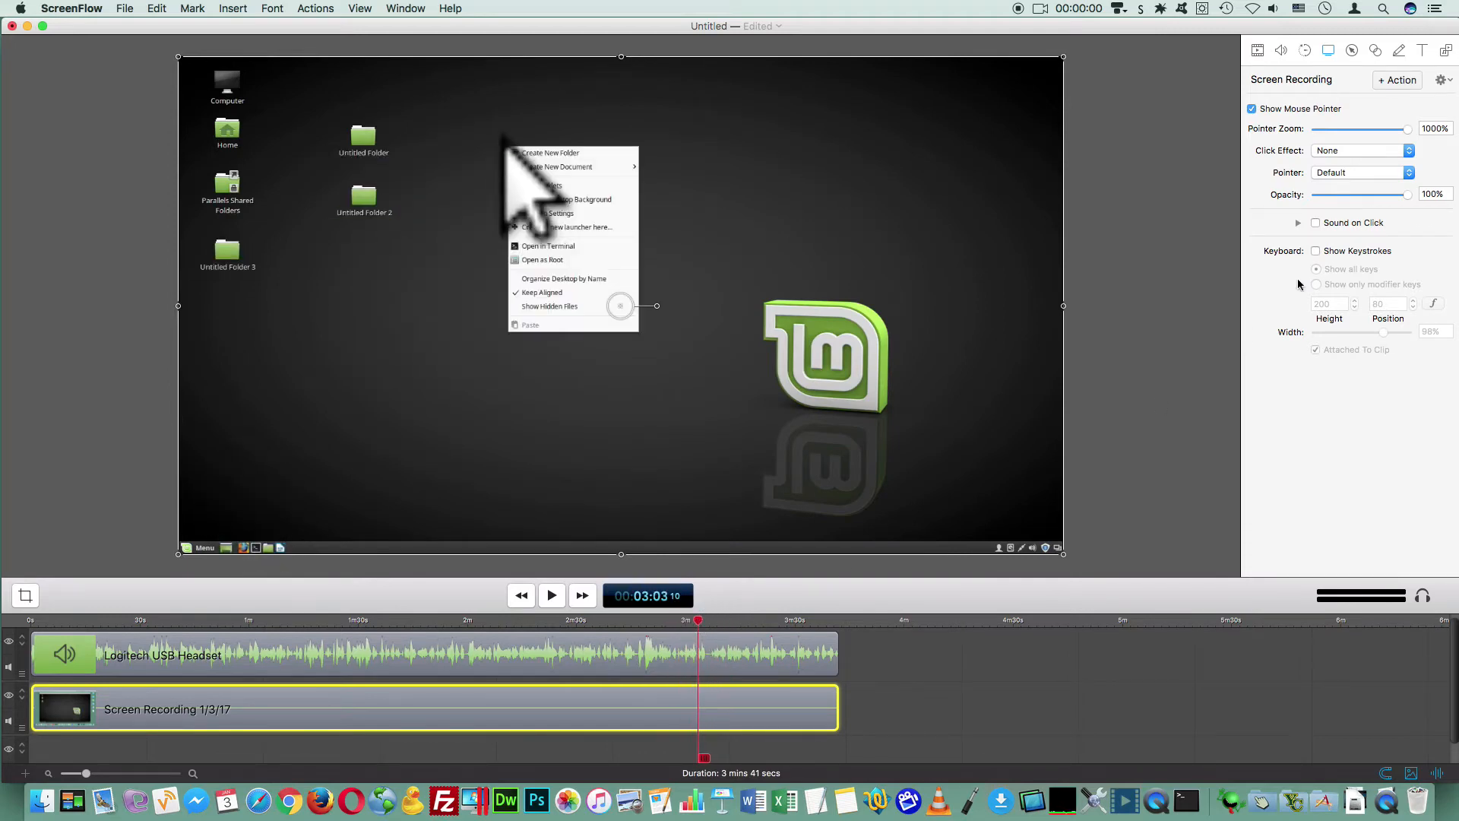
left_click_drag(1405, 131, 1397, 130)
left_click(1429, 127)
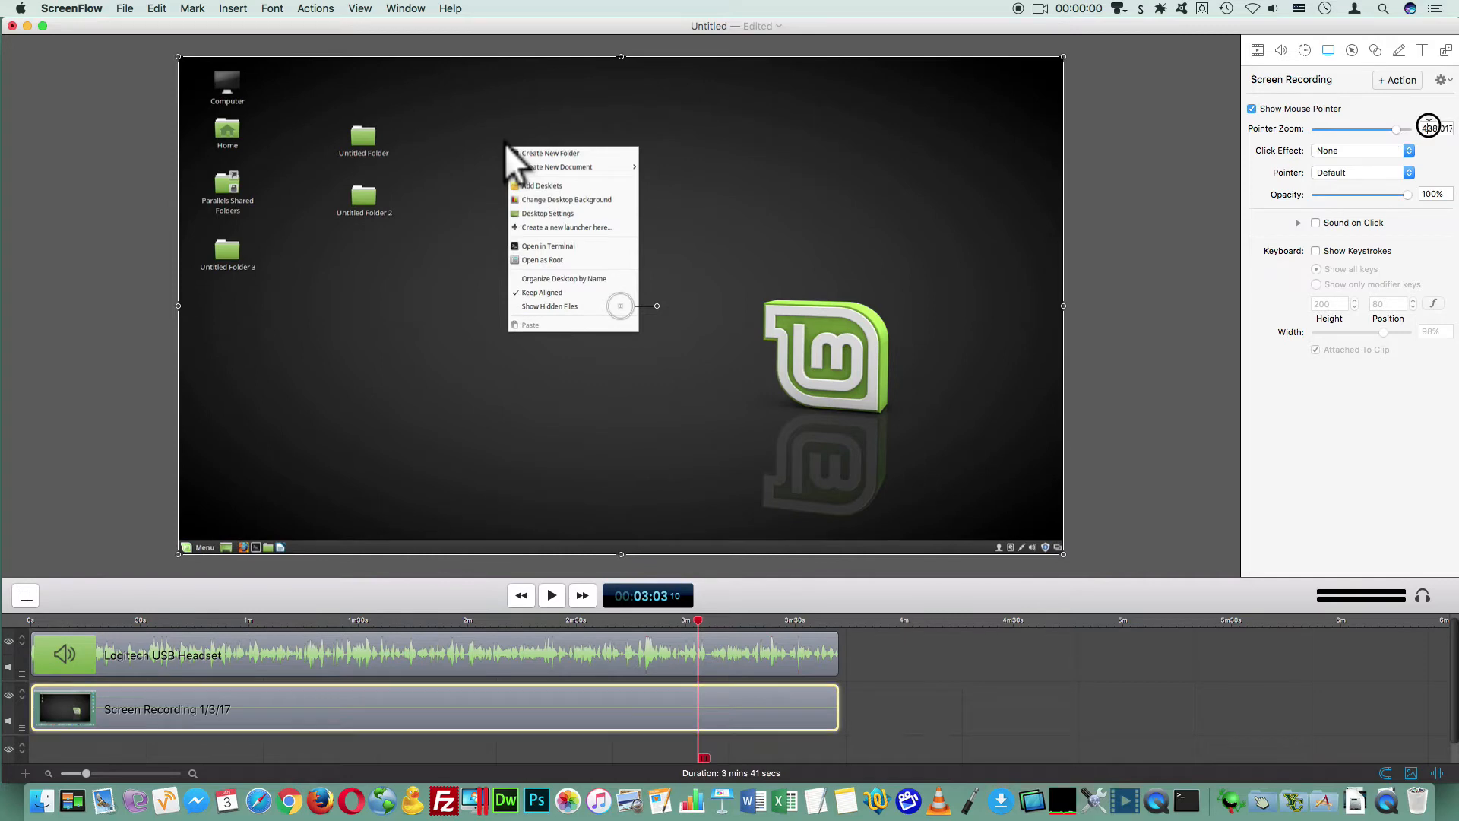
type("50")
key("Tab")
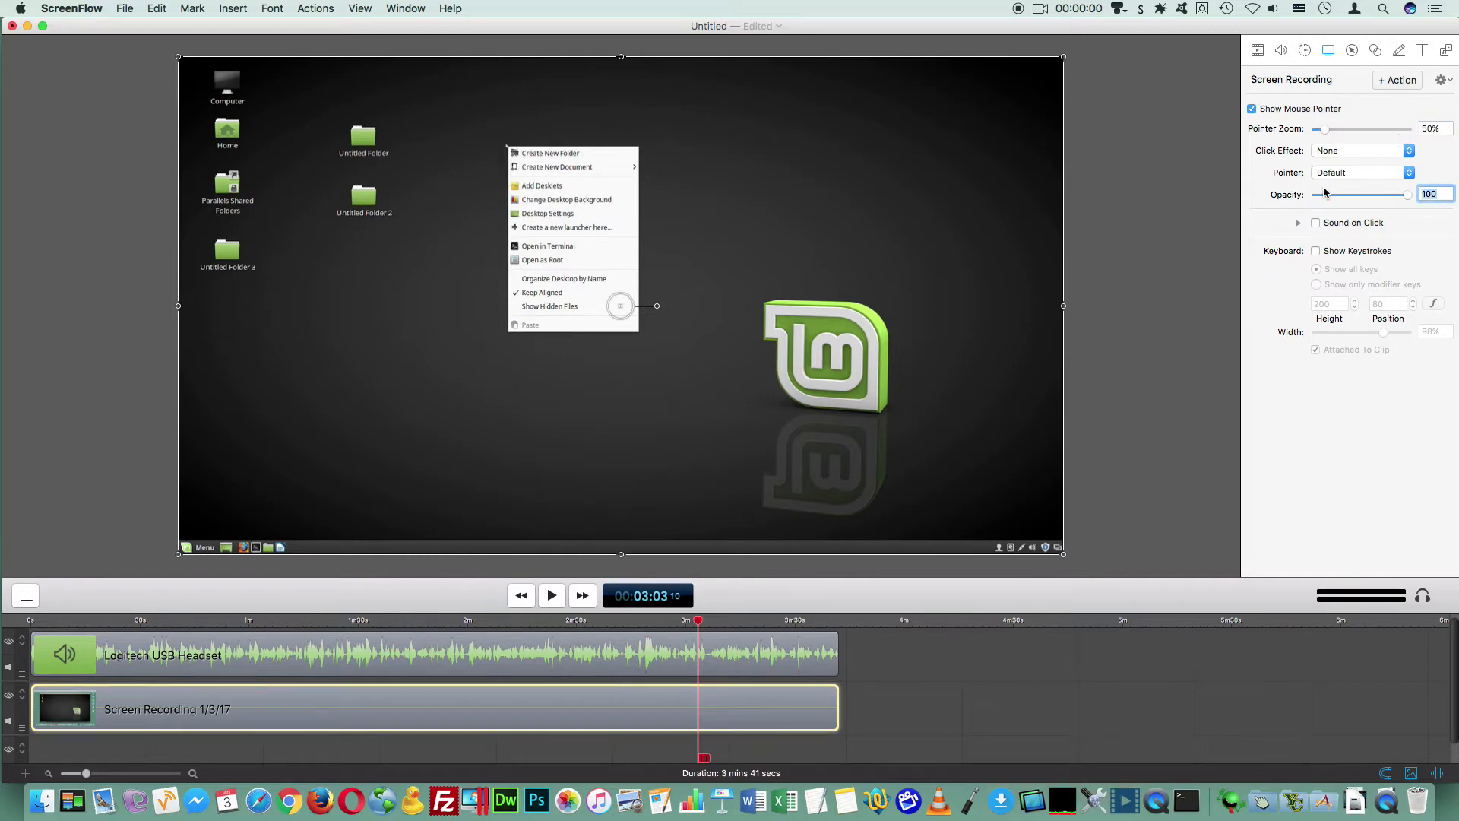
Step: Try a pointer zoom of about 310% on the screen recording and set it back to 50%
left_click_drag(1326, 130, 1375, 130)
left_click(1444, 128)
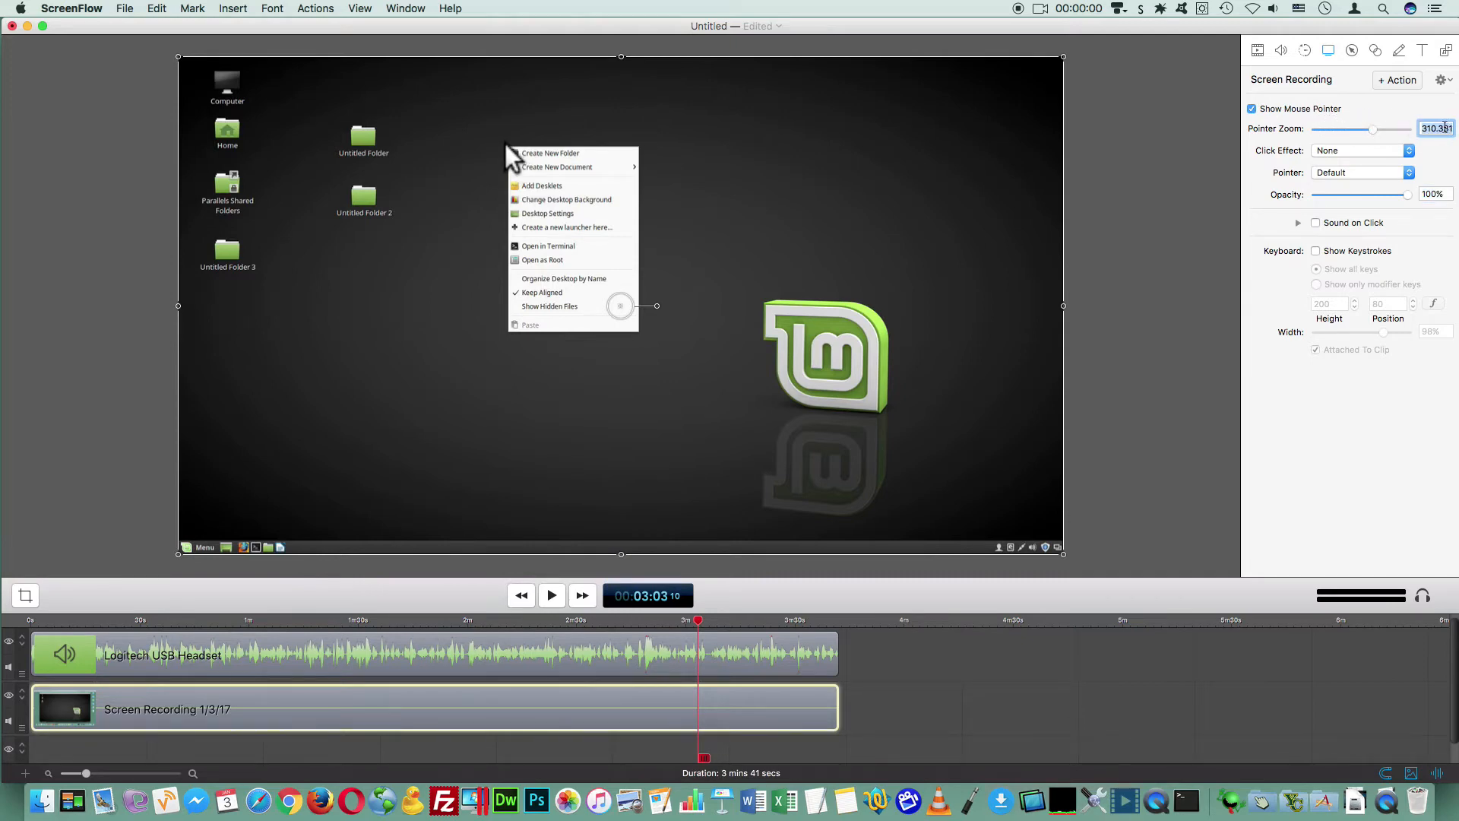
type("50")
key("Tab")
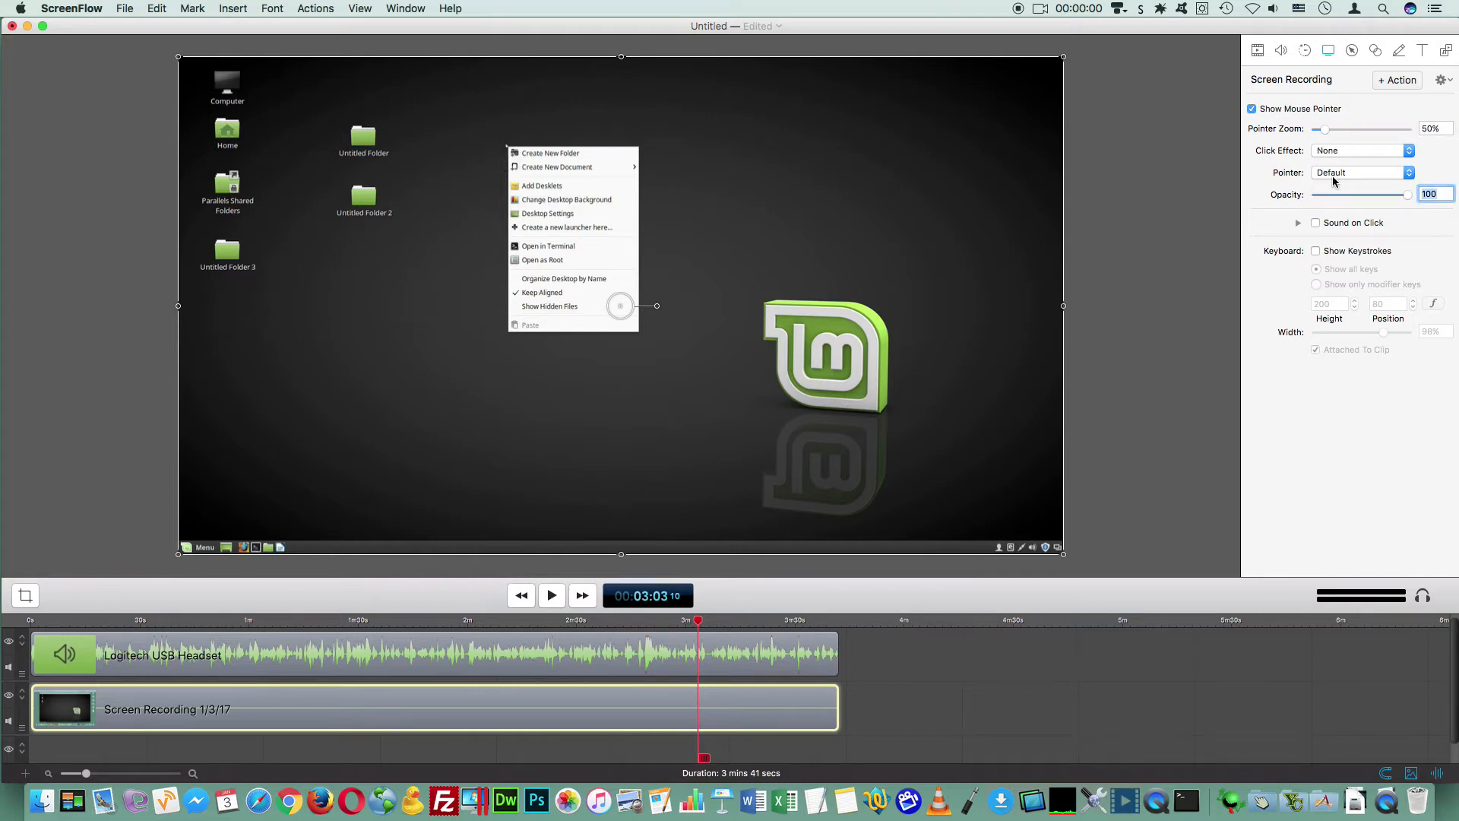
Step: Use the image 01 Cursor.png as the recording's pointer and move the playhead to about 2:55
left_click(1334, 174)
left_click(1334, 231)
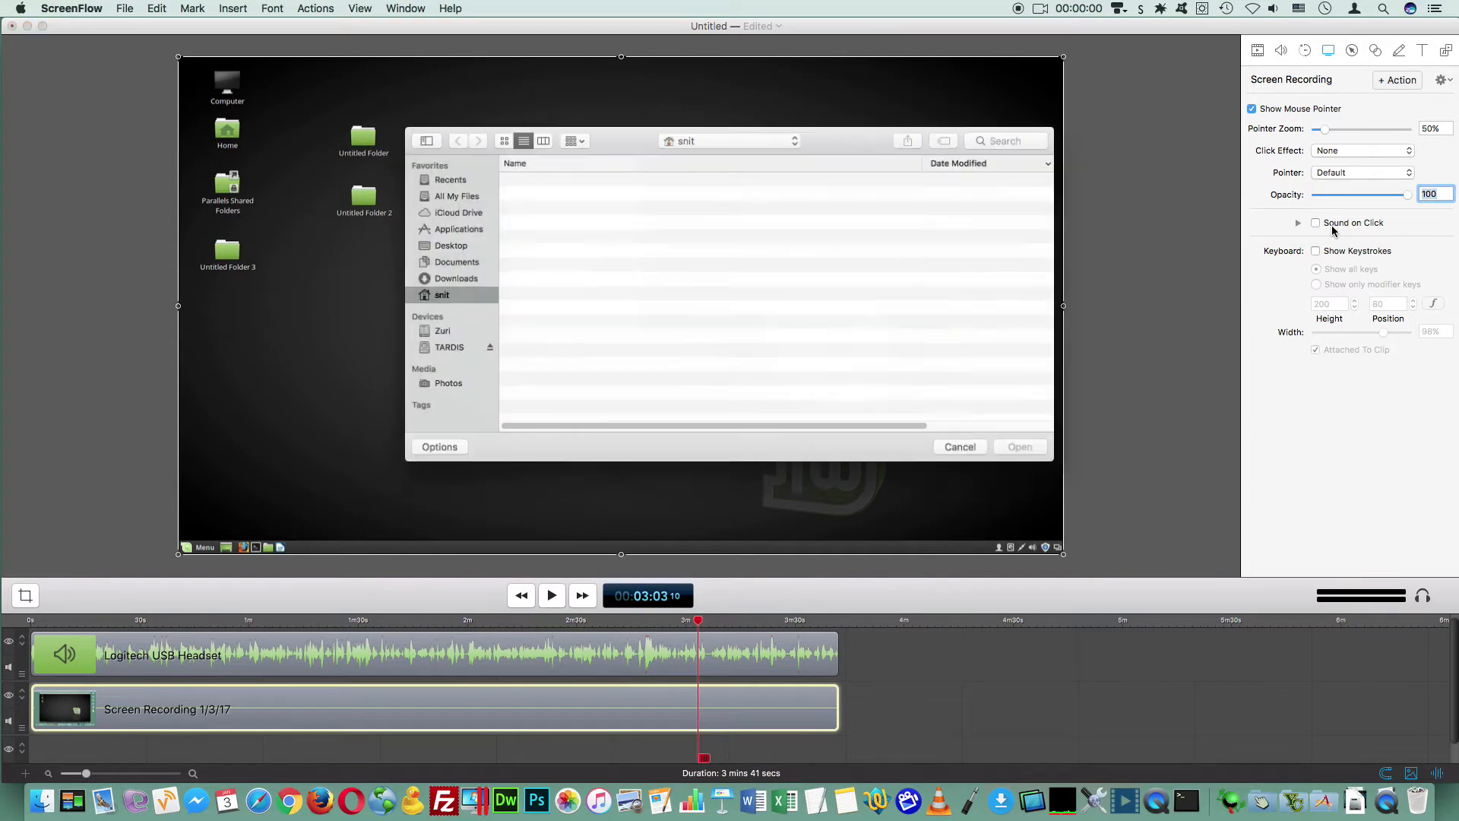
left_click(562, 370)
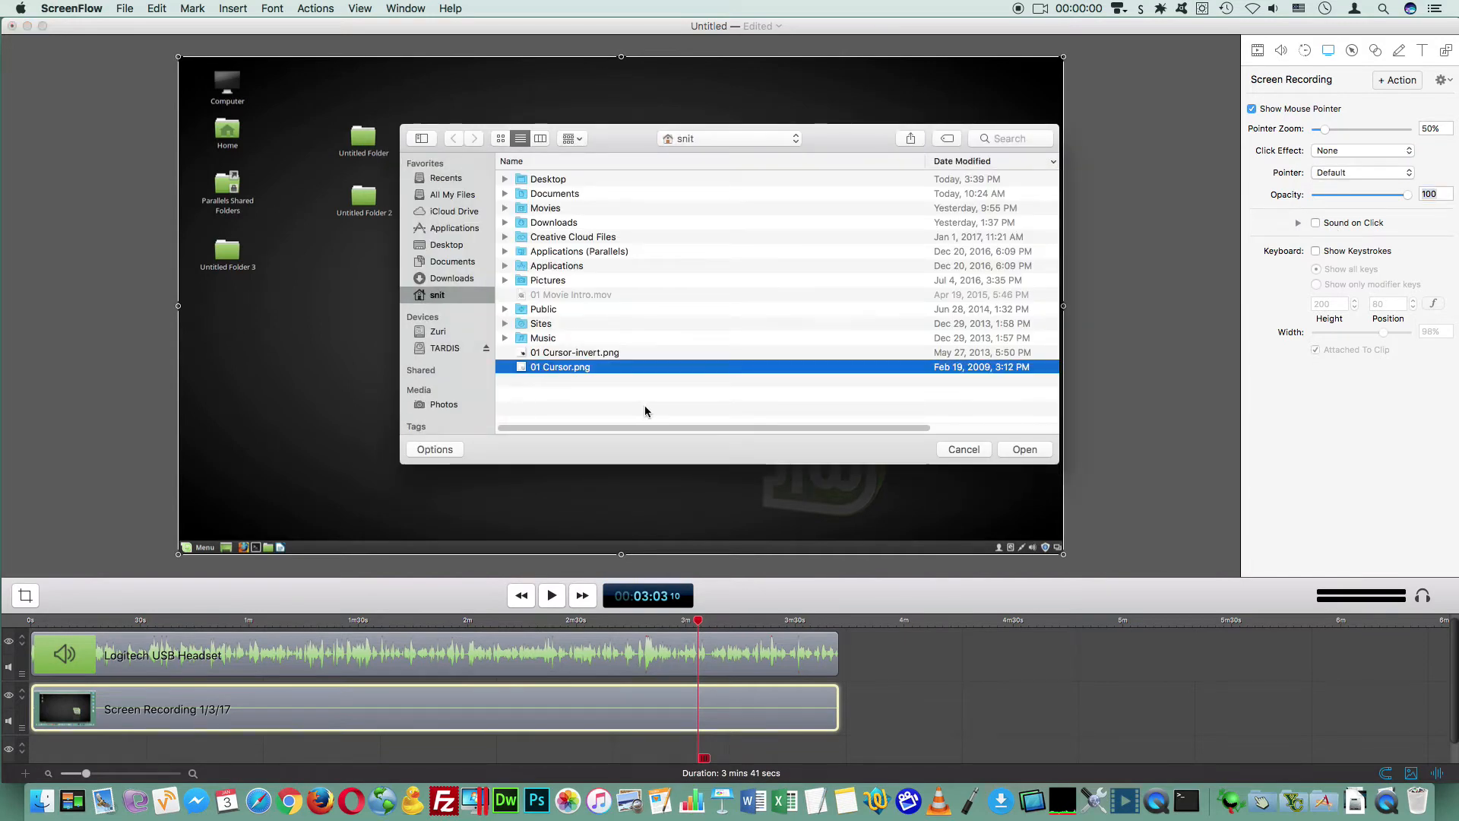
left_click(1027, 450)
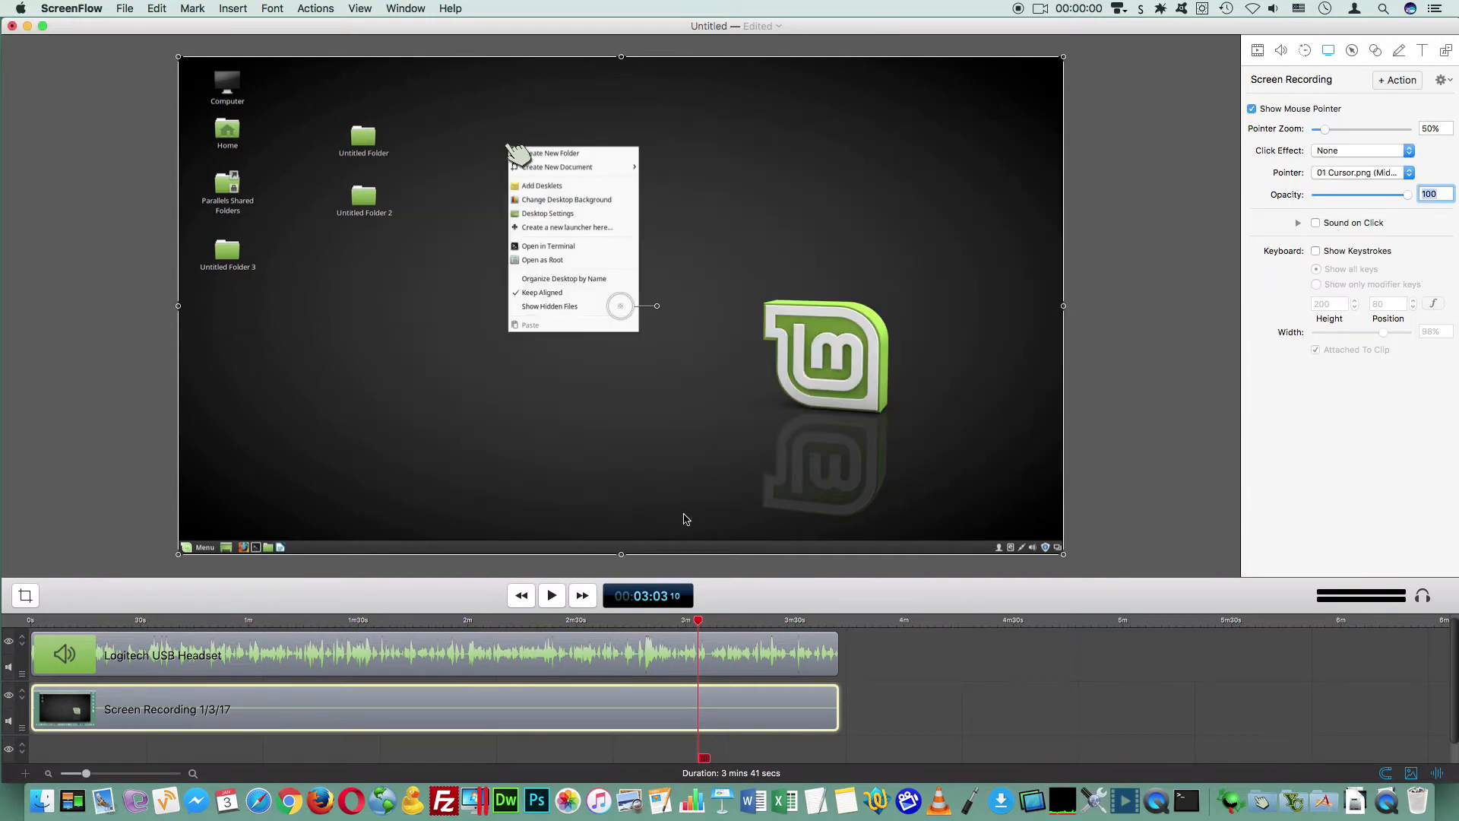
mouse_move(694, 622)
left_mouse_down()
mouse_move(622, 622)
mouse_move(670, 622)
left_mouse_up()
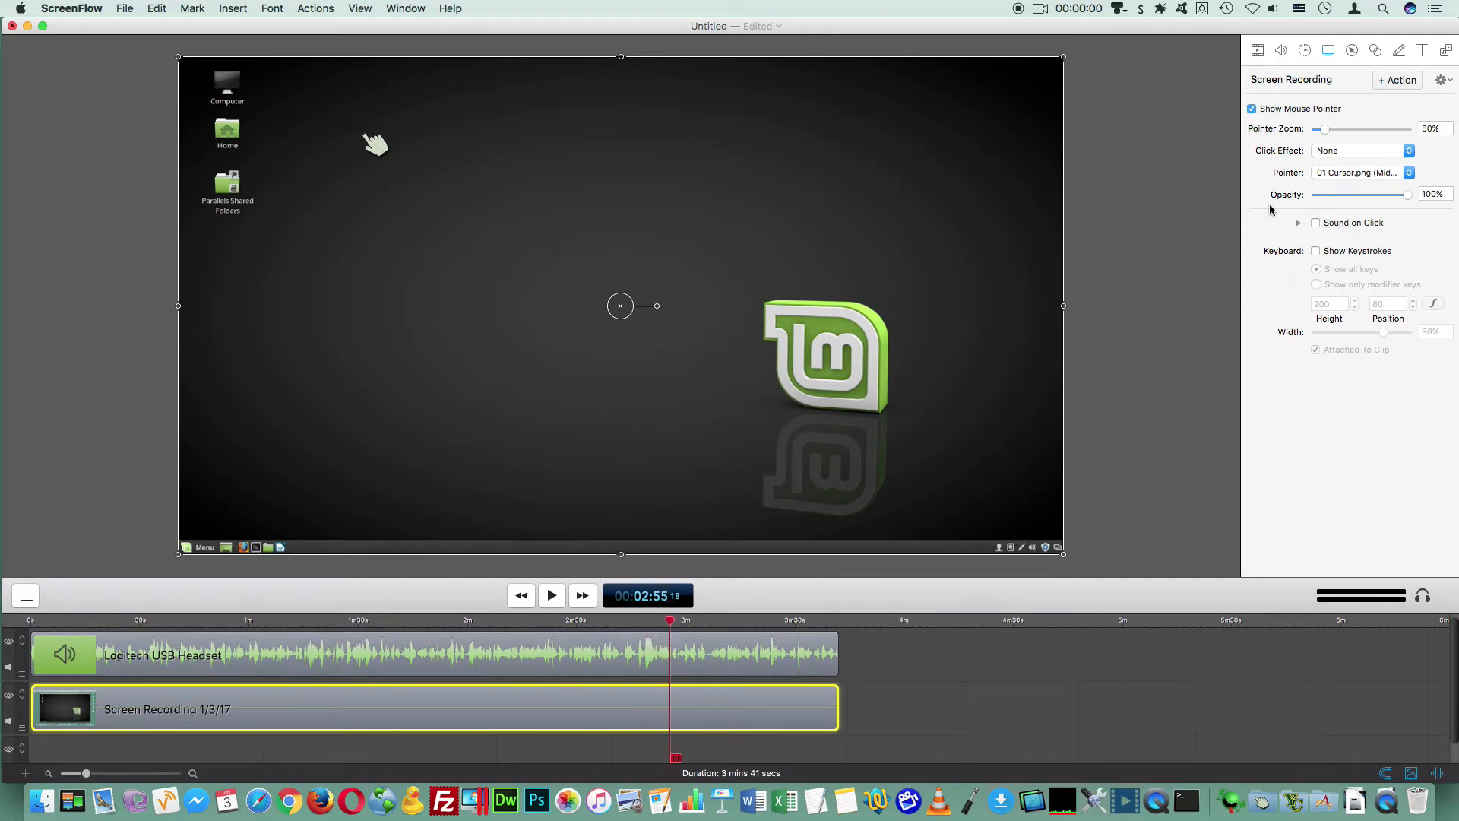
Step: Restore the default pointer, set its zoom to about 414%, and preview it with the playhead at about 3:13
left_click(1337, 171)
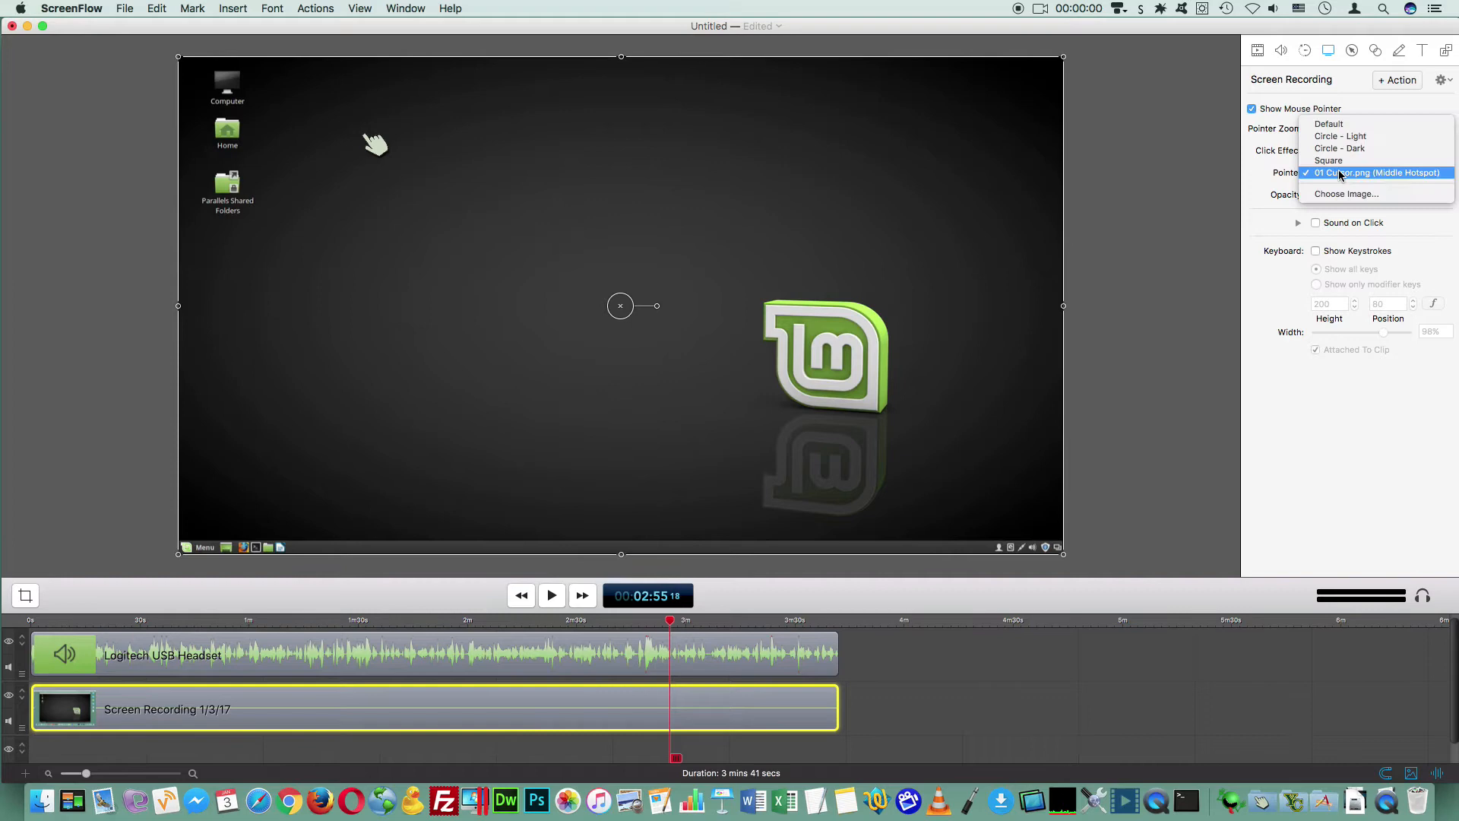
left_click(1338, 121)
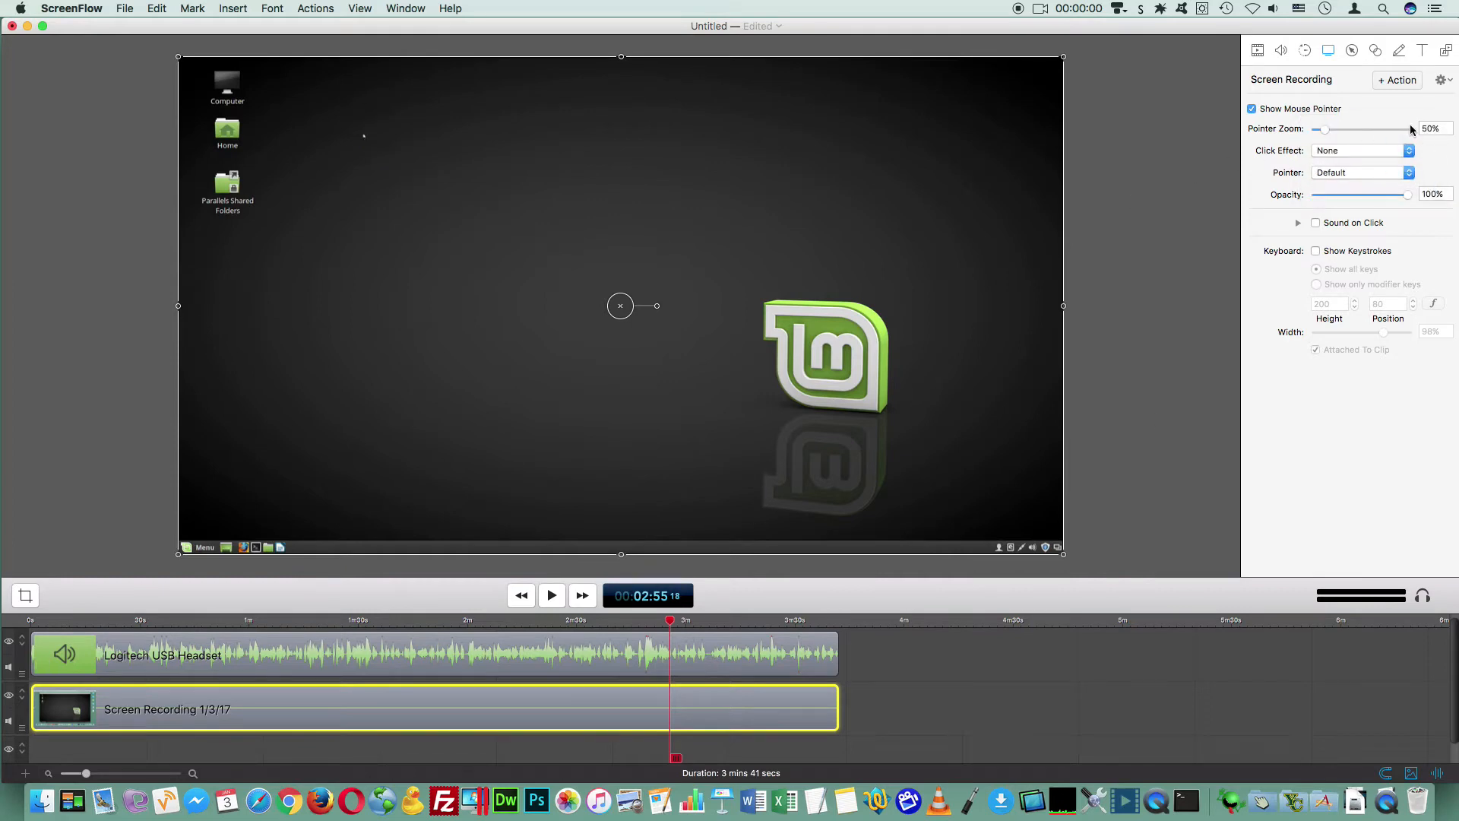
left_click_drag(1327, 129, 1391, 130)
left_click_drag(669, 630, 734, 622)
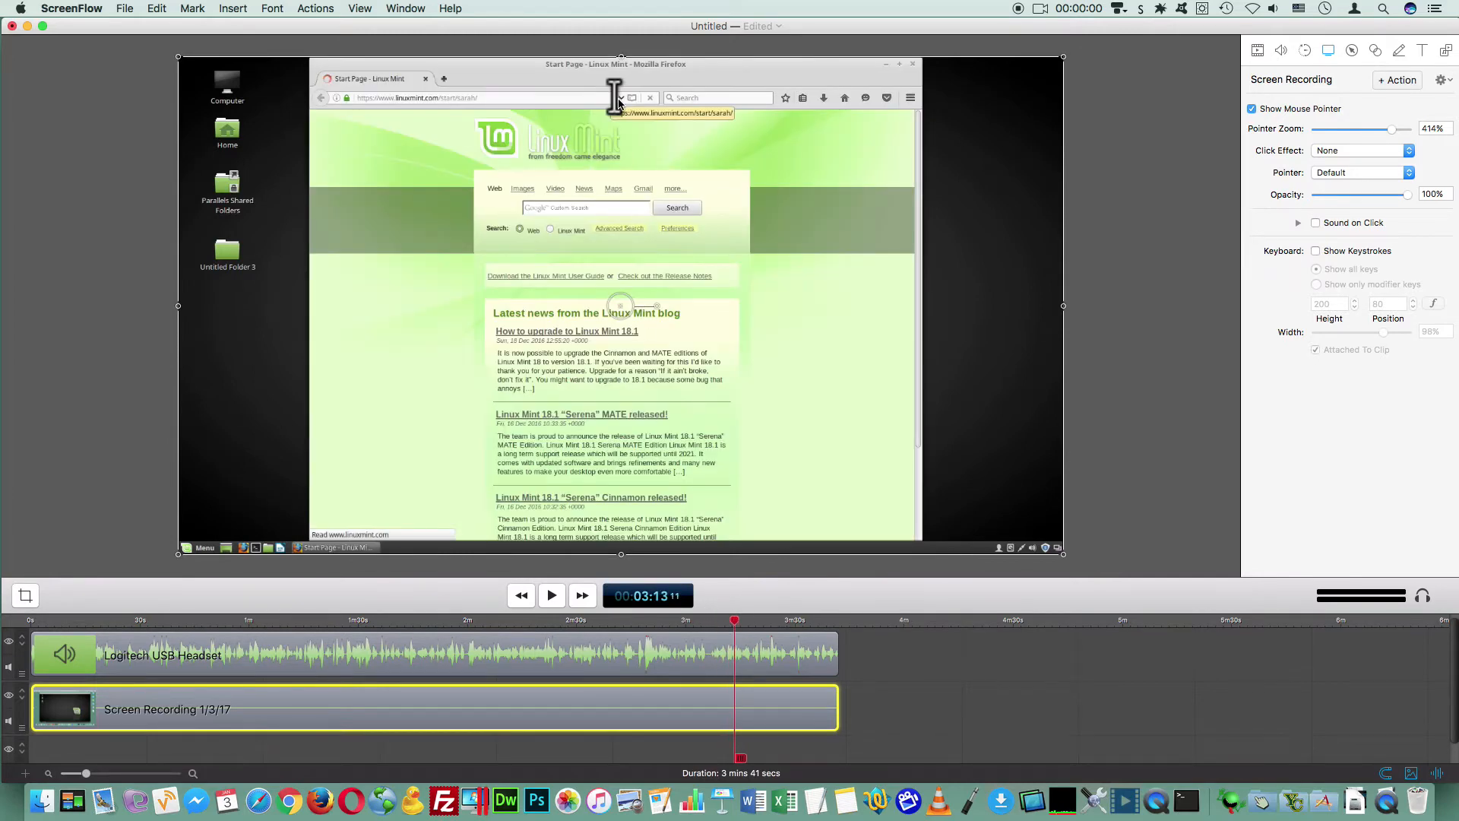
Step: Replace the recording's pointer with the image 01 Cursor.png and set the pointer zoom to 50%
left_click(1341, 174)
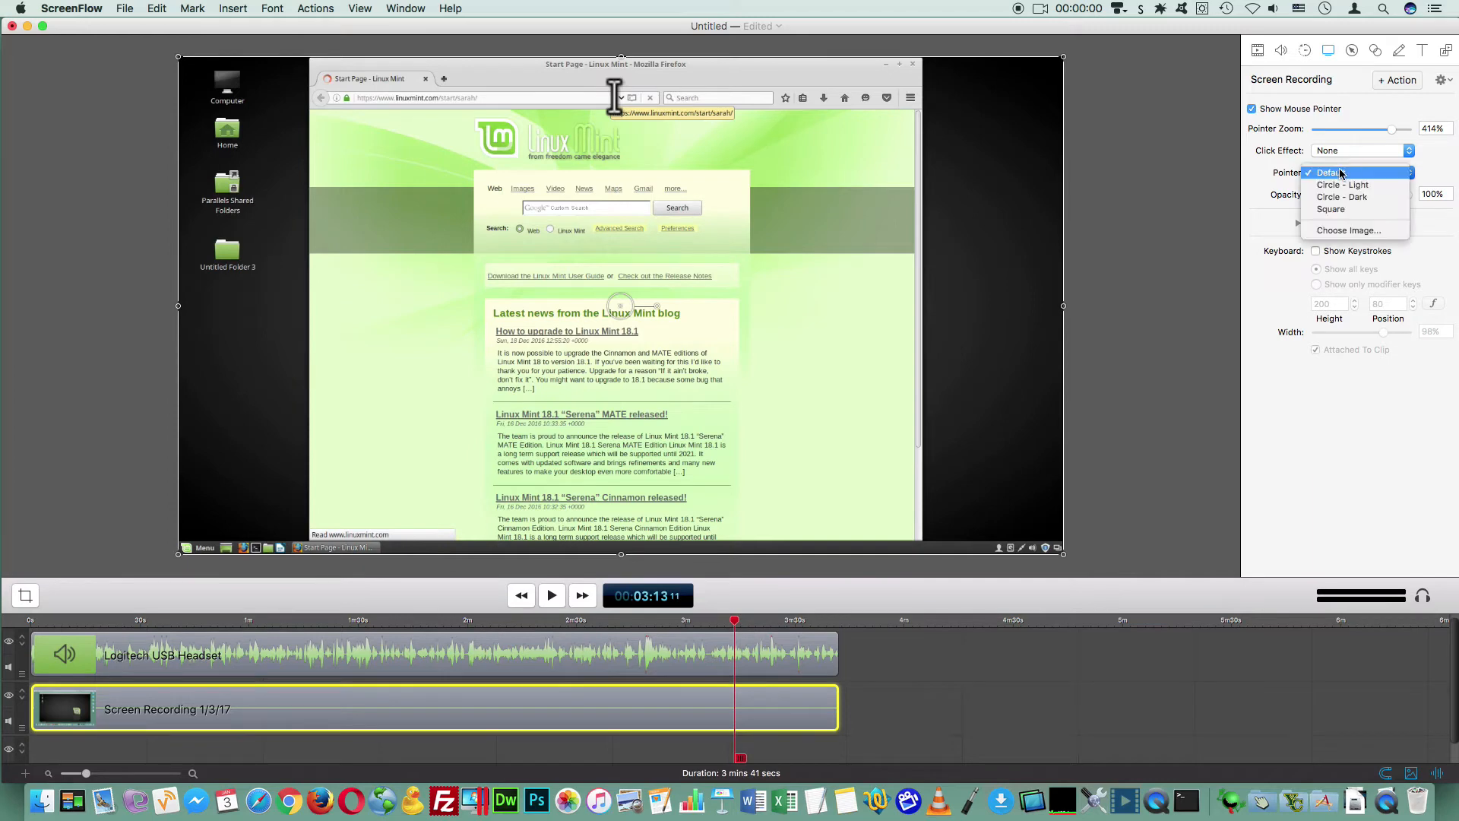
left_click(1347, 230)
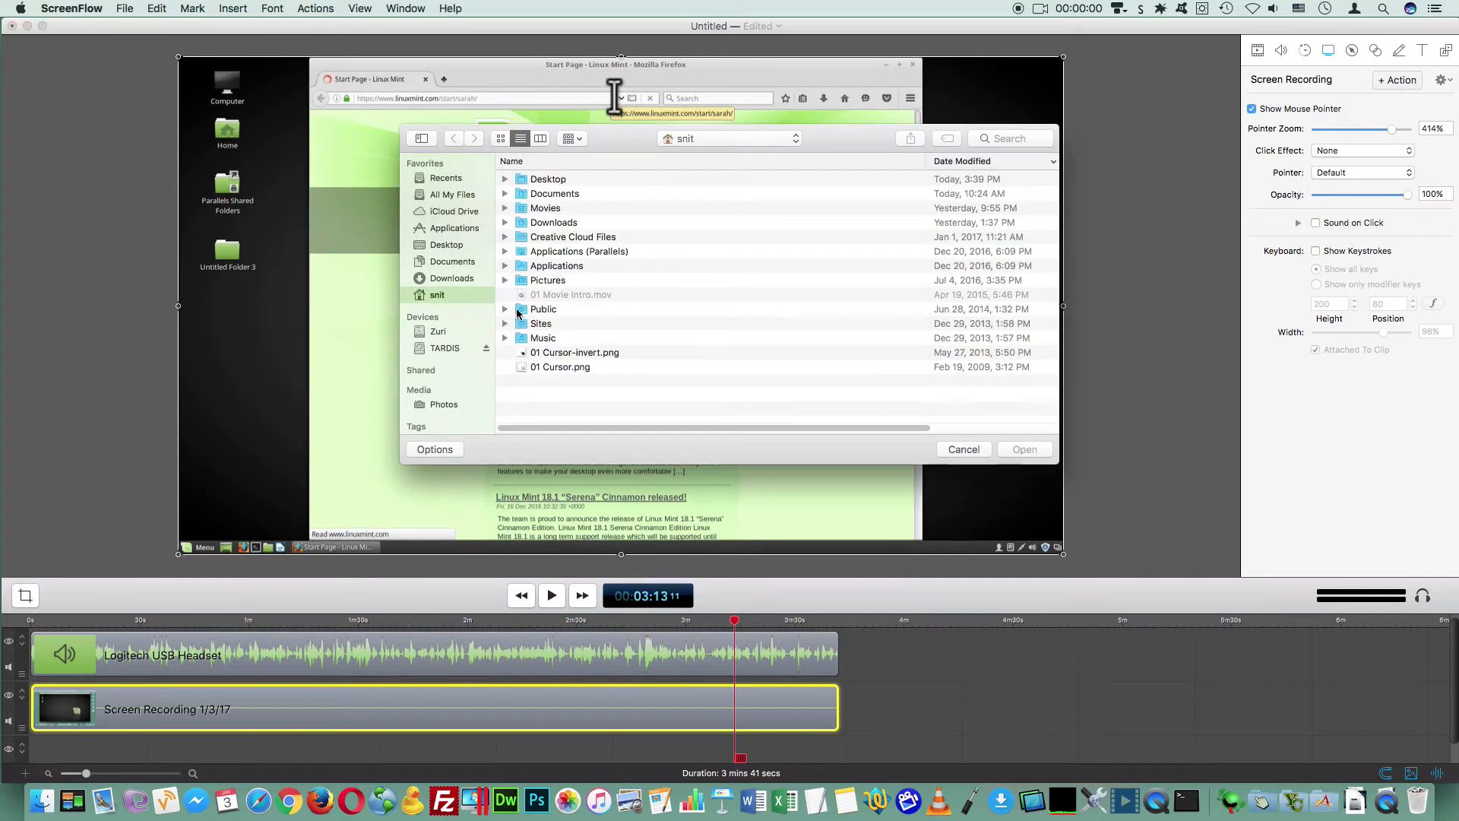
double_click(560, 369)
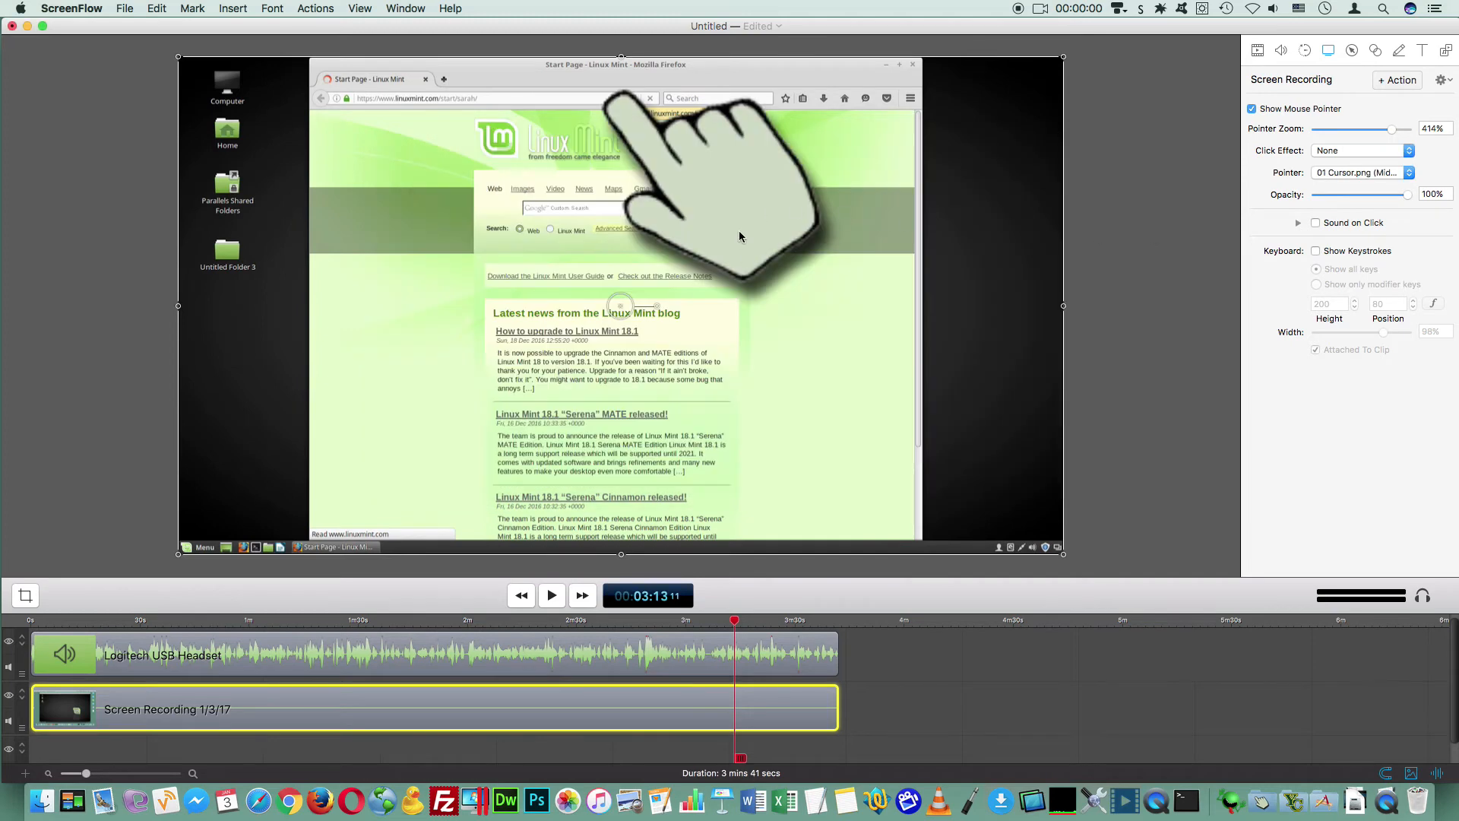
left_click(1429, 127)
type("50")
key("Tab")
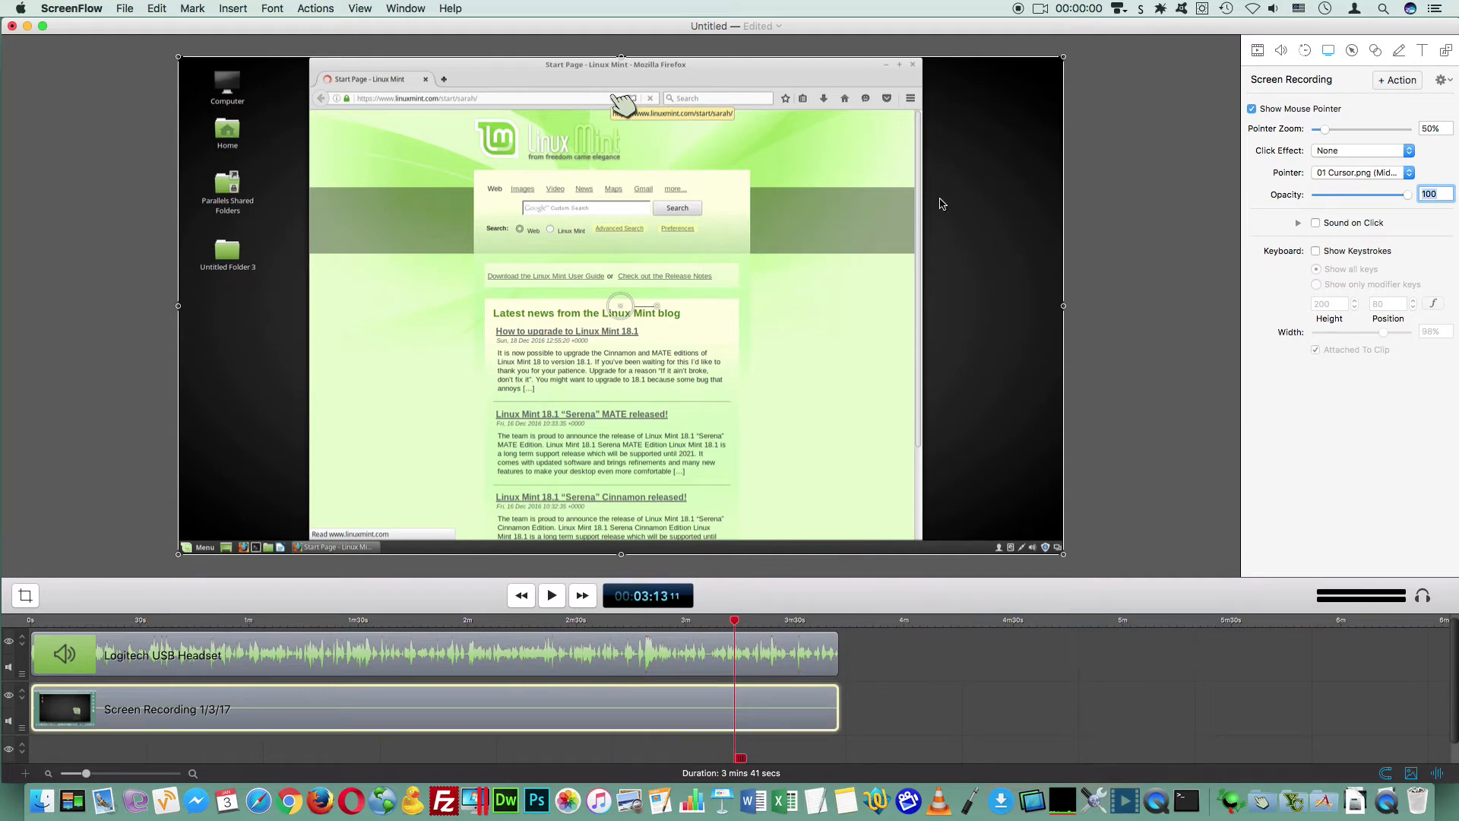
Step: Set the pointer's click effect to Invert and preview it with the playhead at about 3:02
left_click(1316, 223)
left_click(1316, 224)
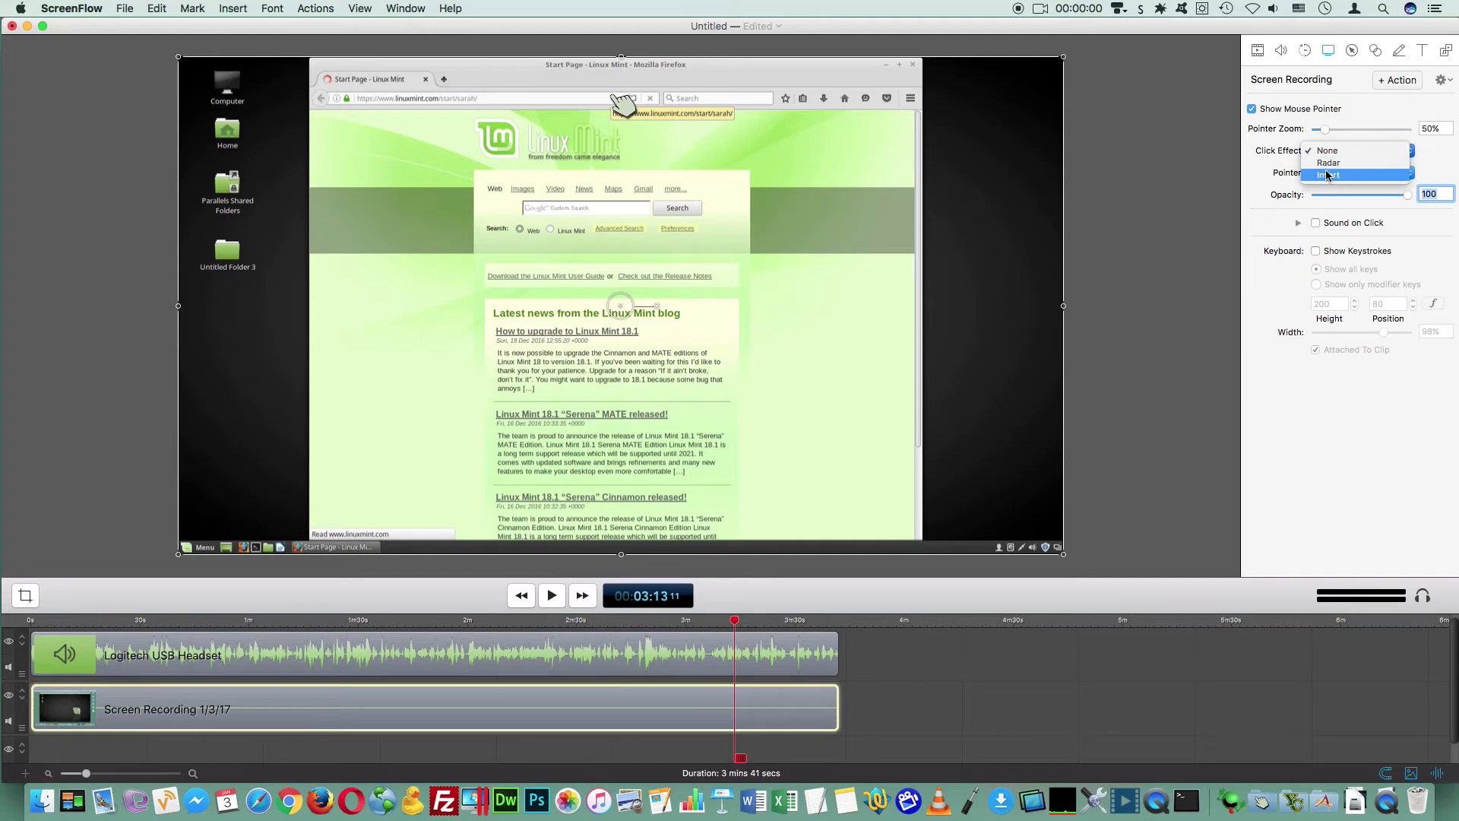
left_click(1330, 176)
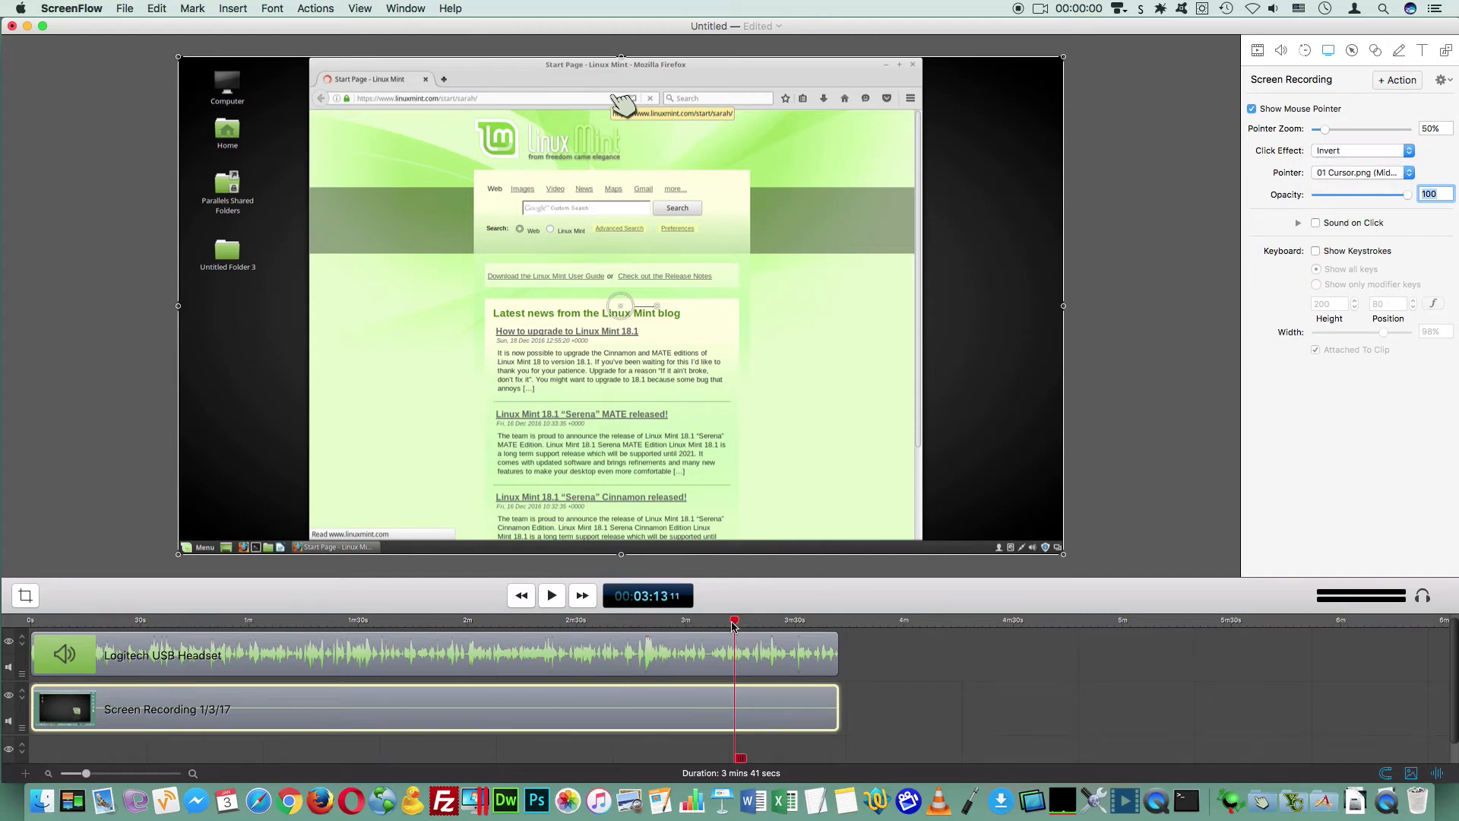
left_click_drag(734, 625, 691, 625)
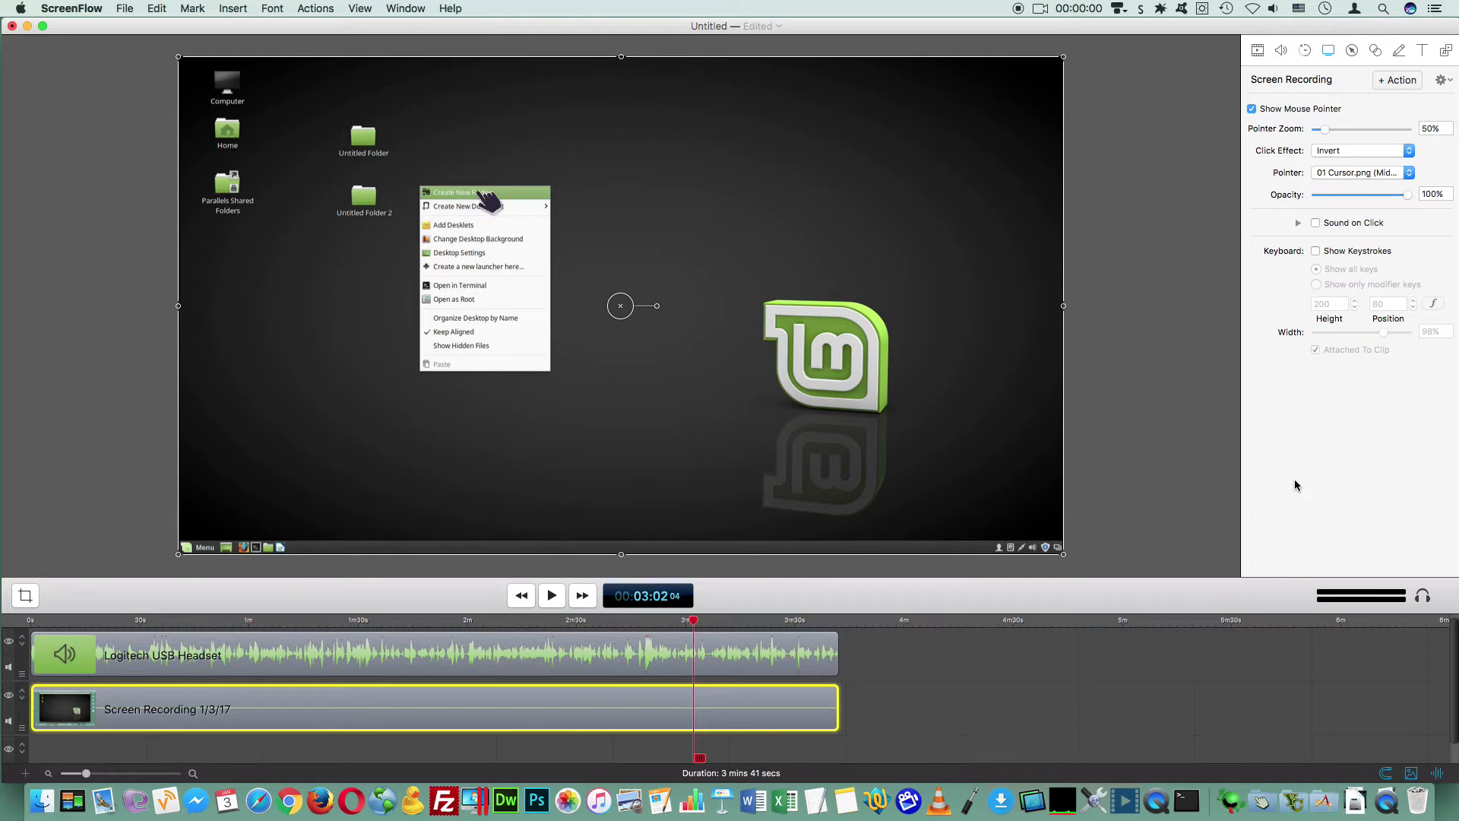
Step: Set the click effect to Radar and preview it frame by frame forward and back around 3:02
left_click(1327, 150)
left_click(1330, 127)
key("Right")
key("Right")
key("Right")
key("Right")
key("Right")
key("Right")
key("Right")
key("Right")
key("Right")
key("Right")
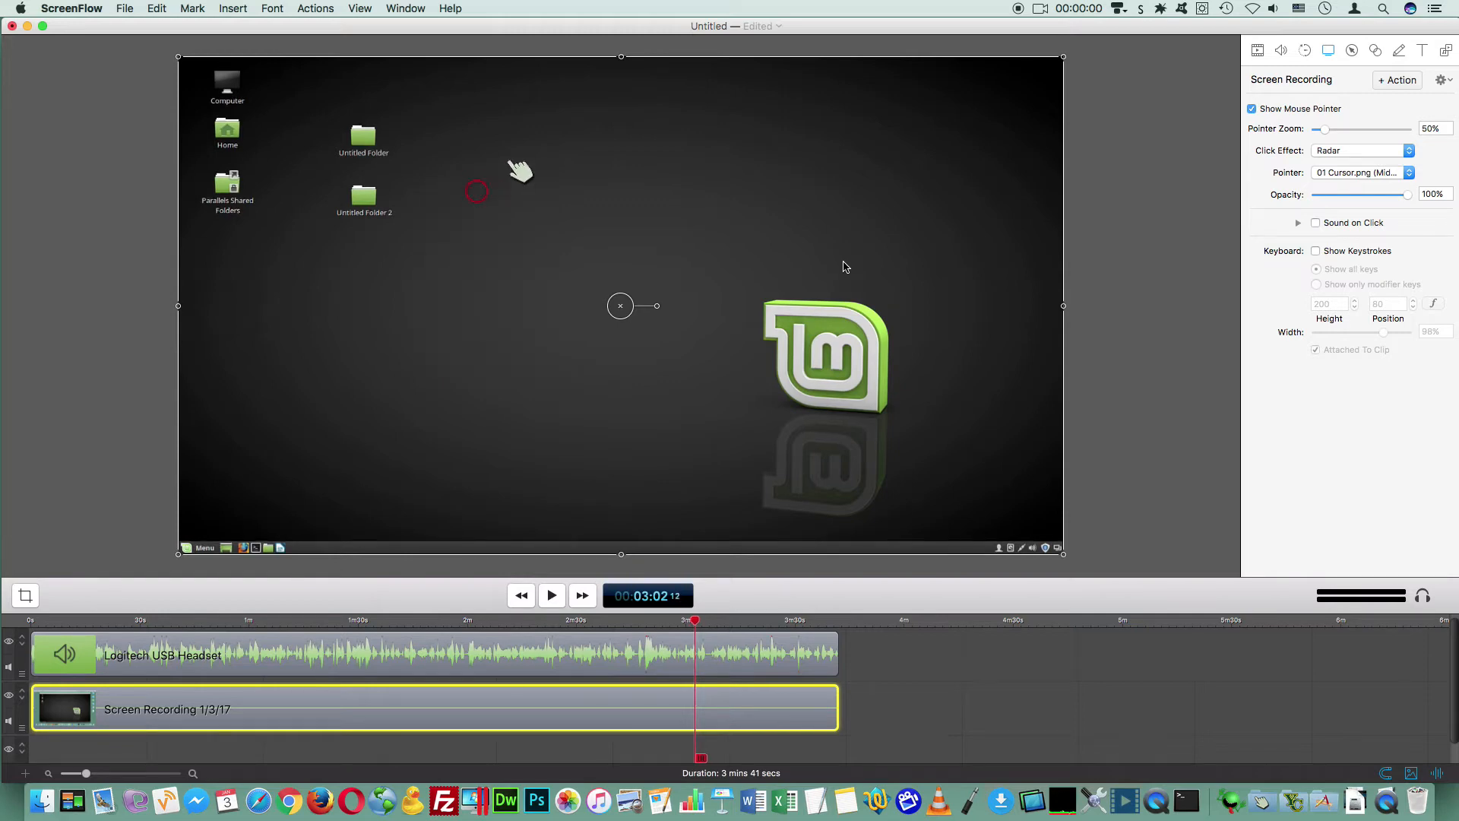
key("Right")
key("Right")
key("Right")
key("Right")
key("Right")
key("Right")
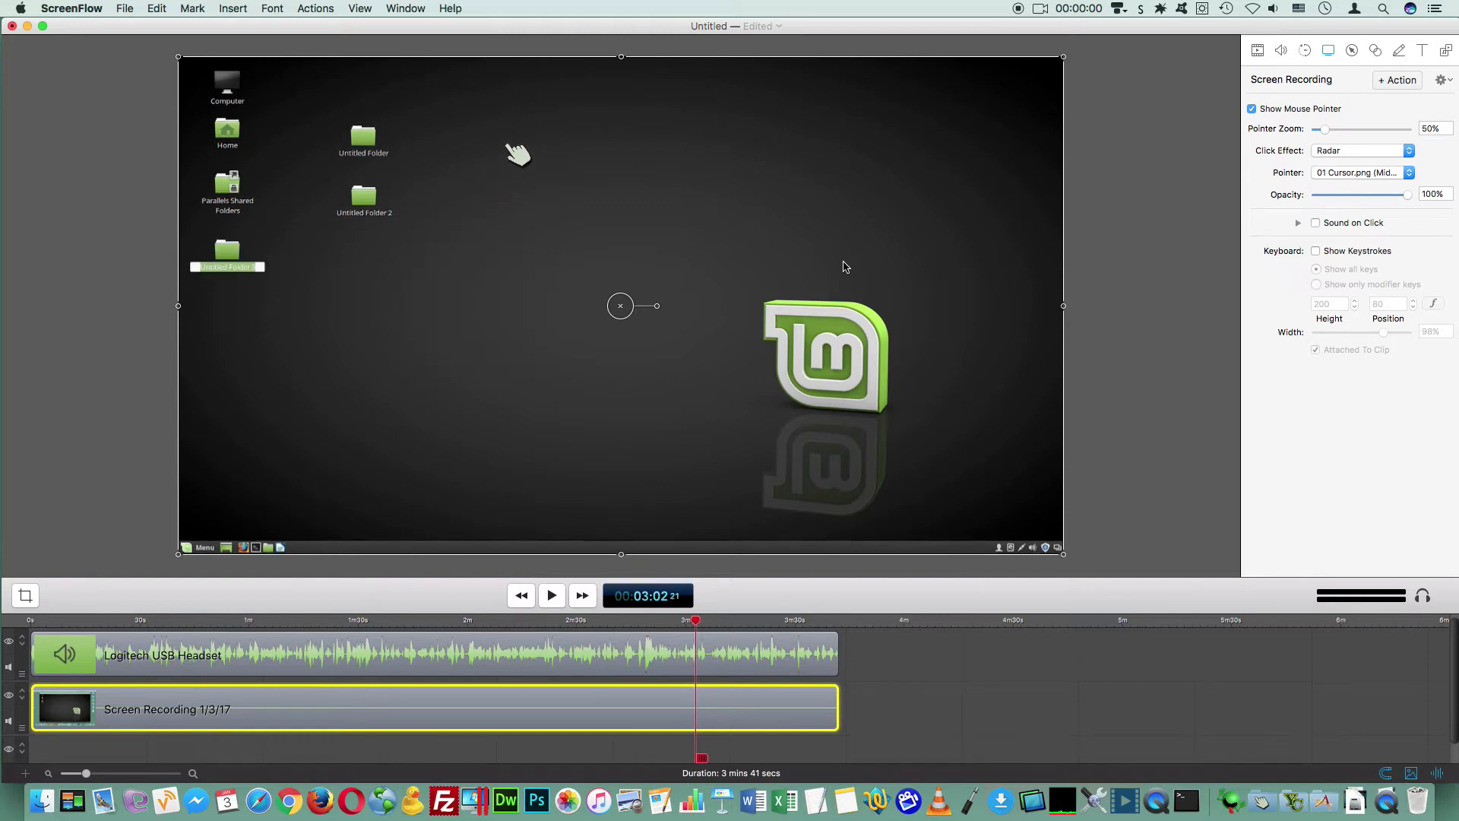
key("Left")
key("Left")
key("Left")
key("Left")
key("Left")
key("Left")
key("Left")
key("Left")
key("Left")
key("Left")
key("Left")
key("Left")
key("Left")
key("Left")
key("Left")
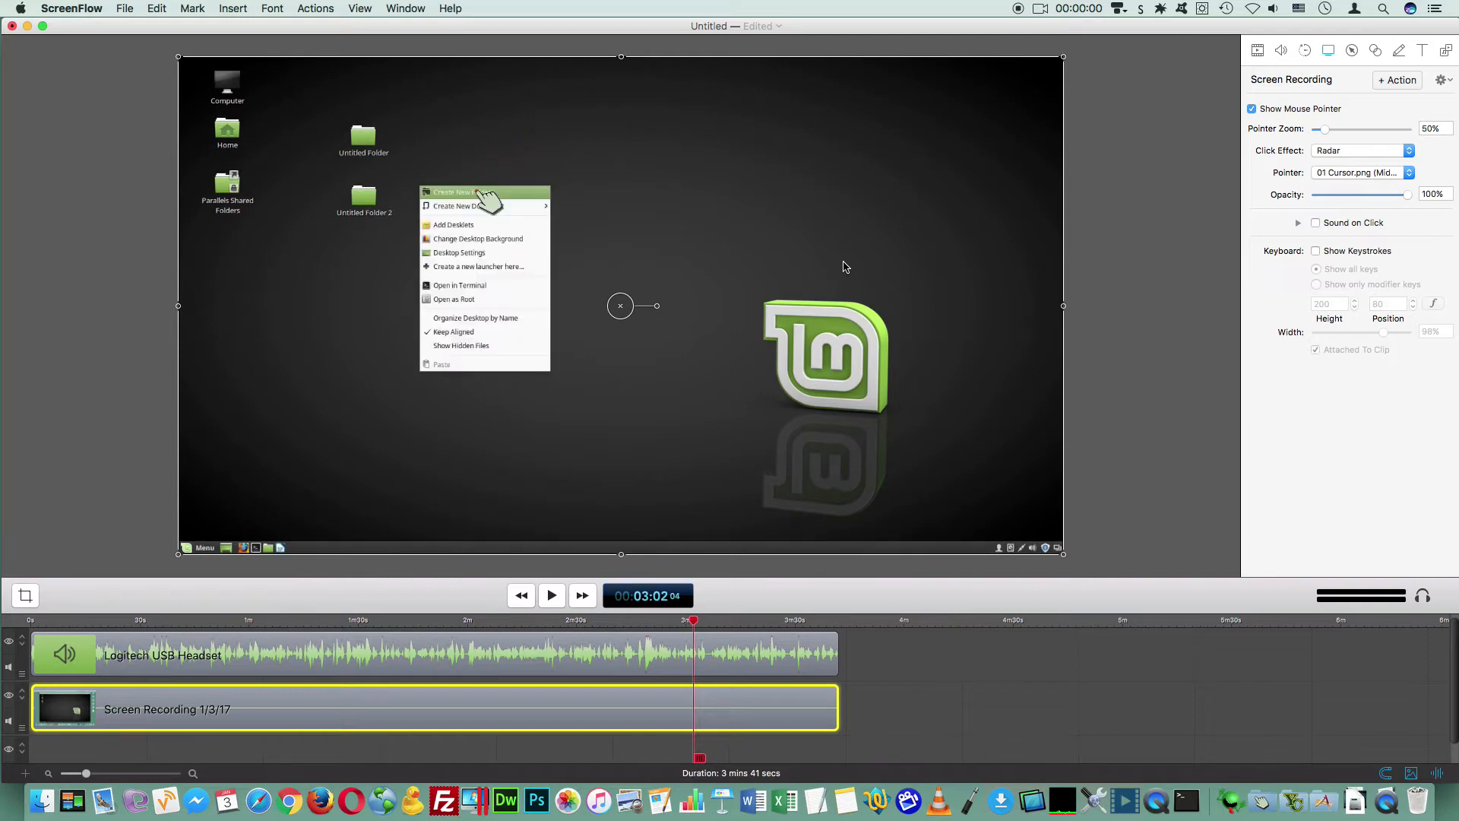
Step: Switch the pointer's click effect to Invert
left_click(1340, 151)
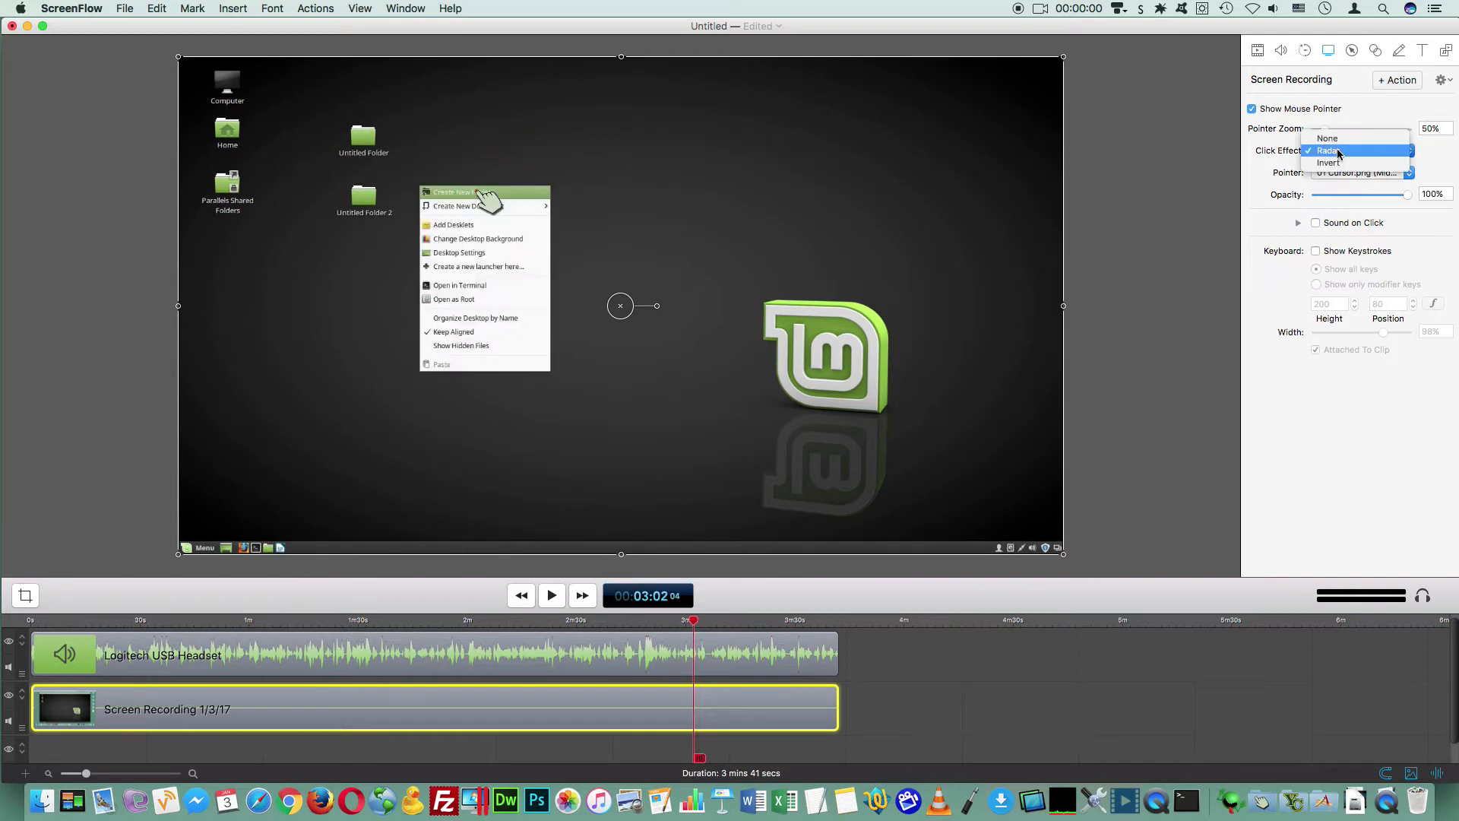
left_click(1340, 162)
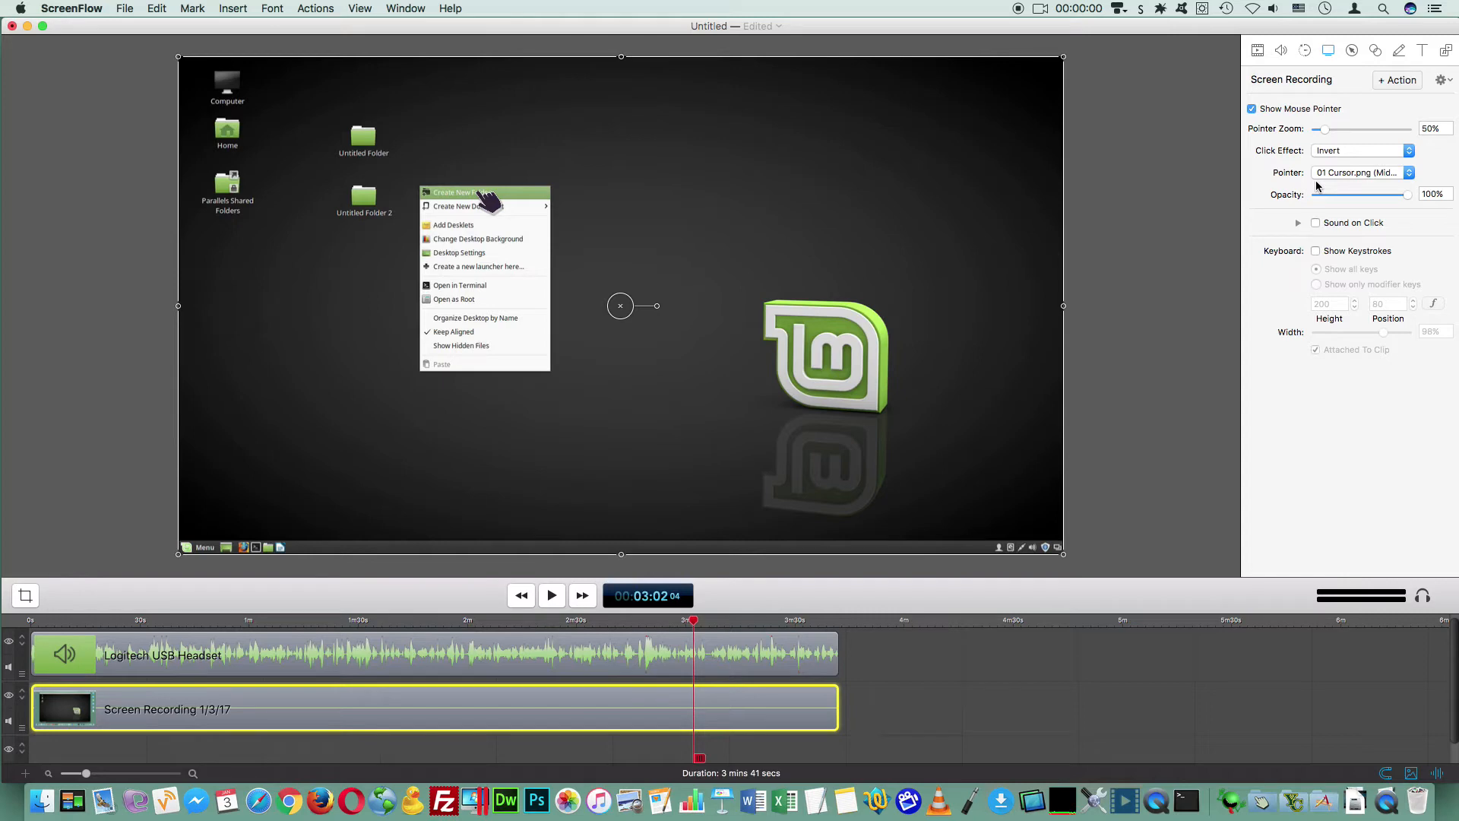
Step: Show all keystrokes in the recording and look at the font and style options for the keystroke display
left_click(1315, 251)
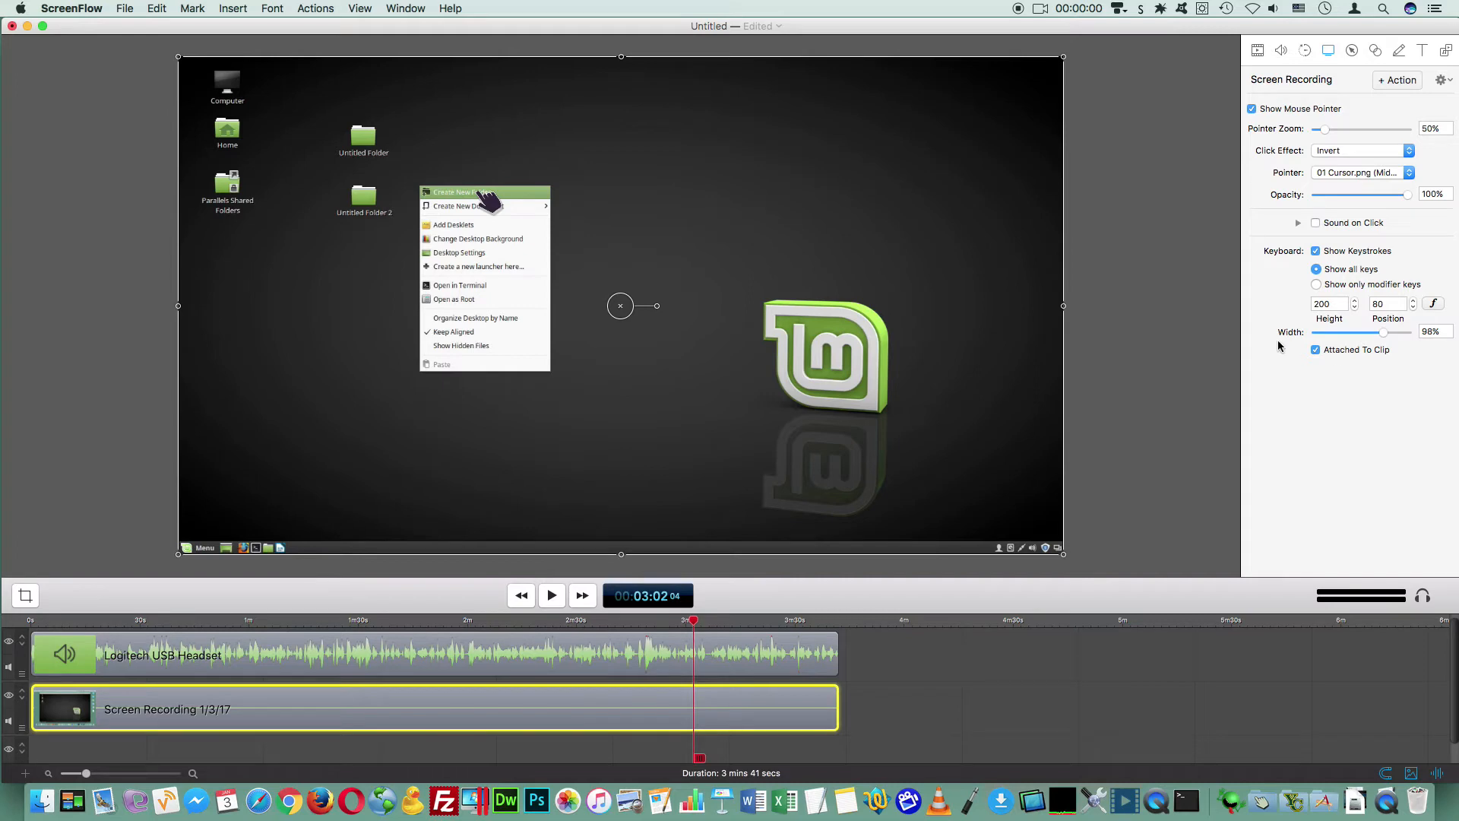
left_click(1433, 304)
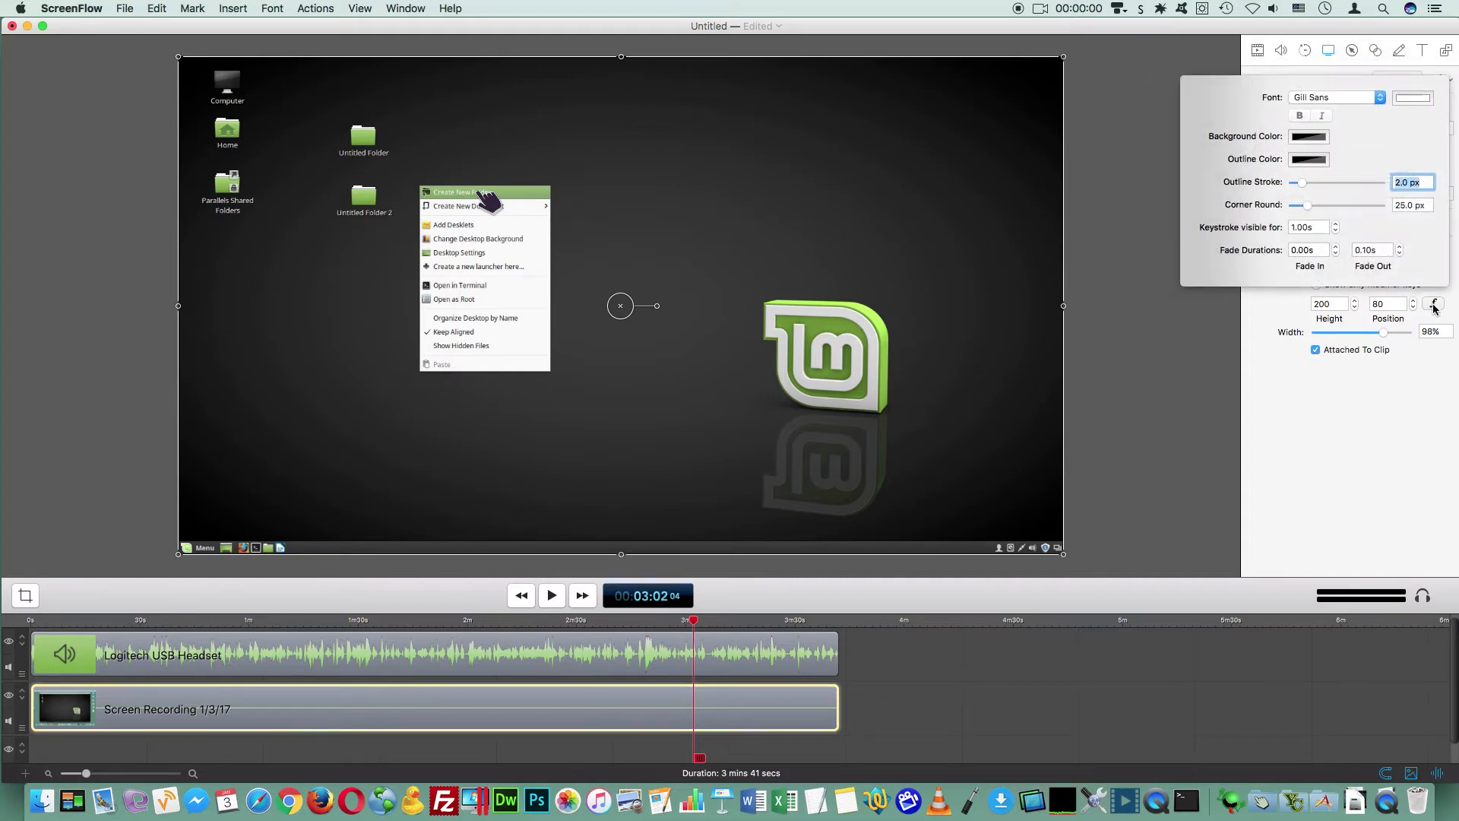
left_click(1350, 429)
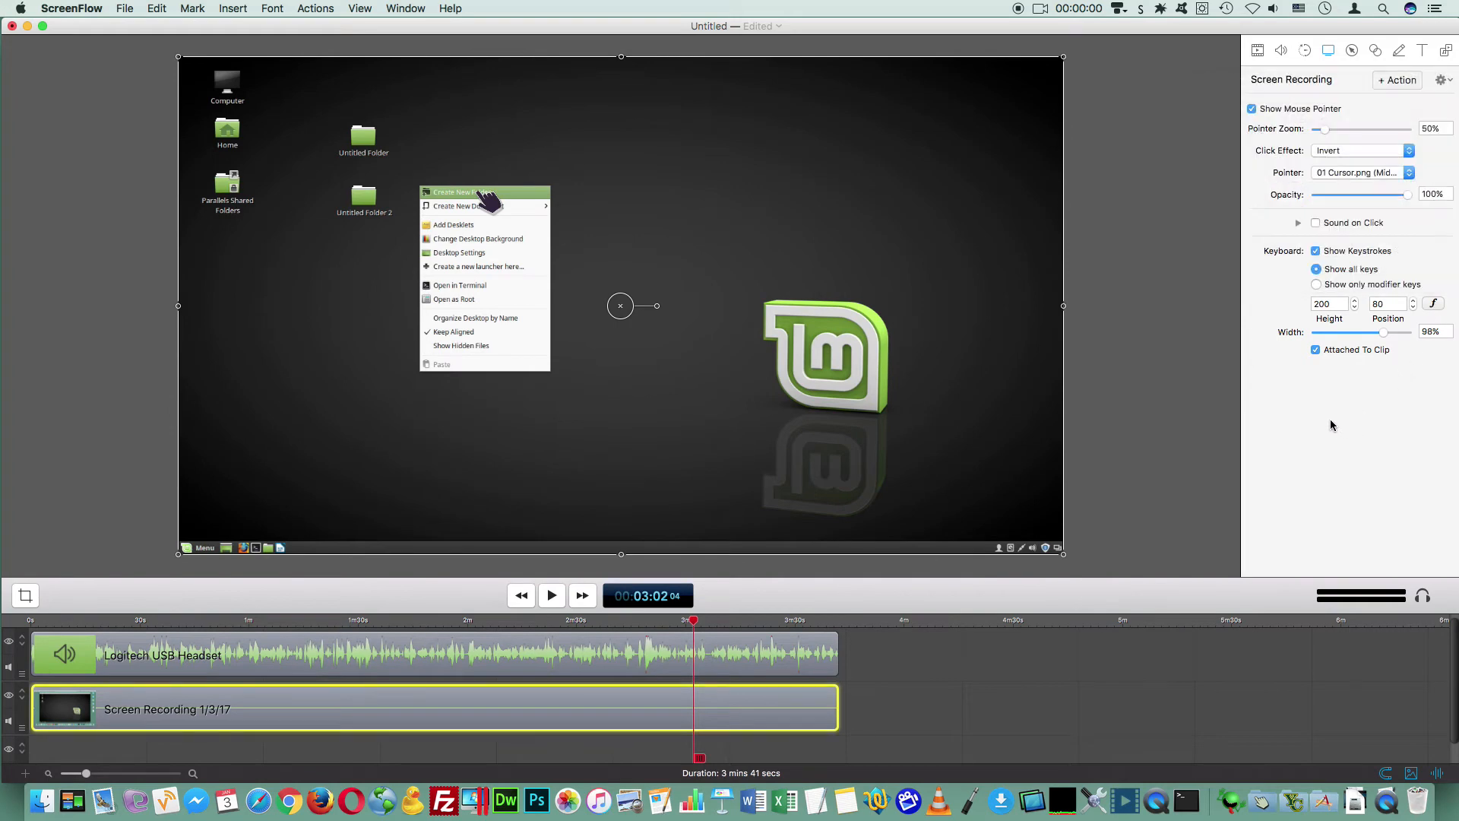
Step: Add a screen recording action at about 2:26 that turns off Show Keystrokes
left_click_drag(705, 621, 563, 632)
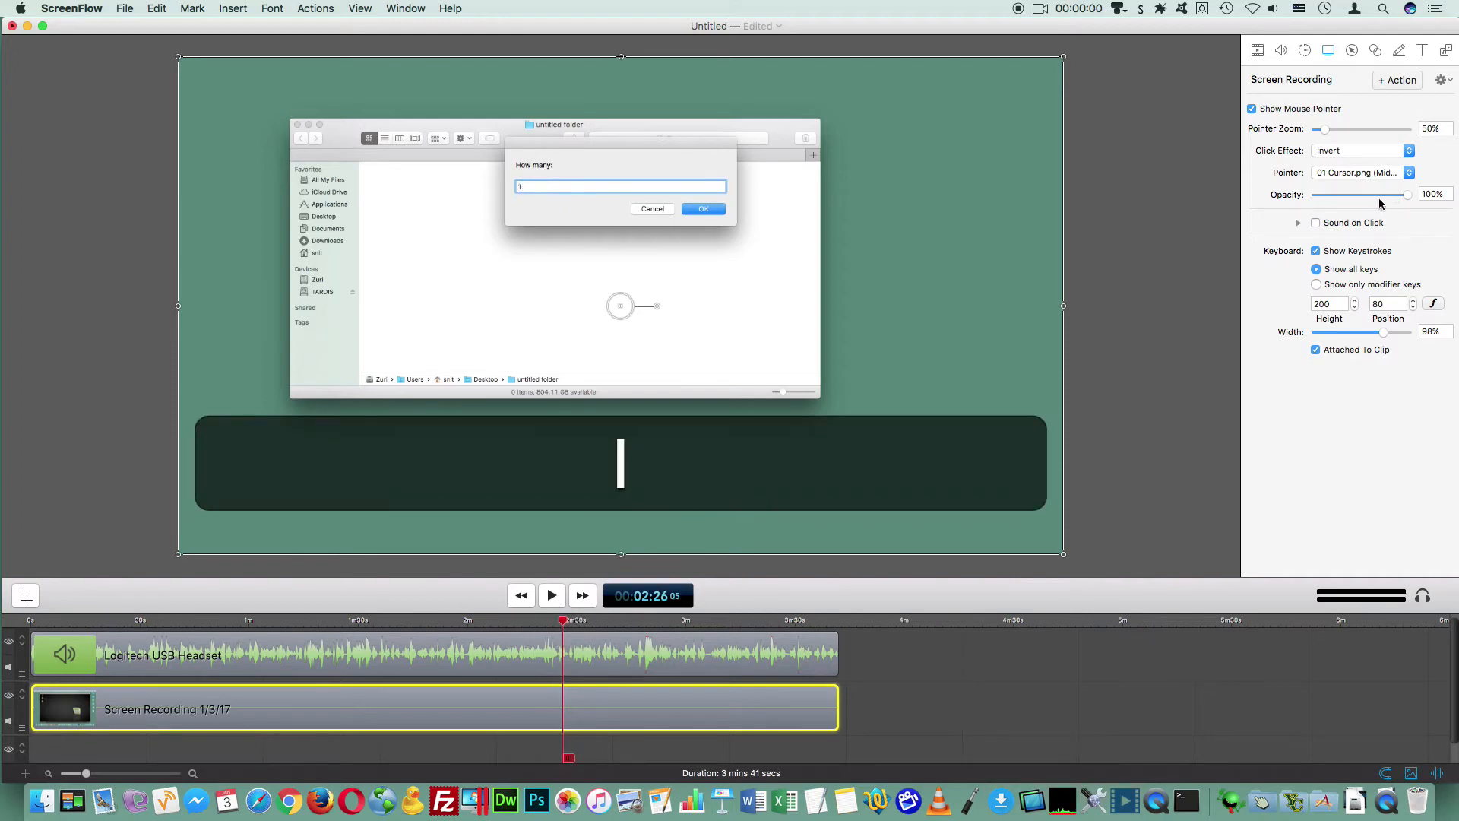
left_click(1392, 80)
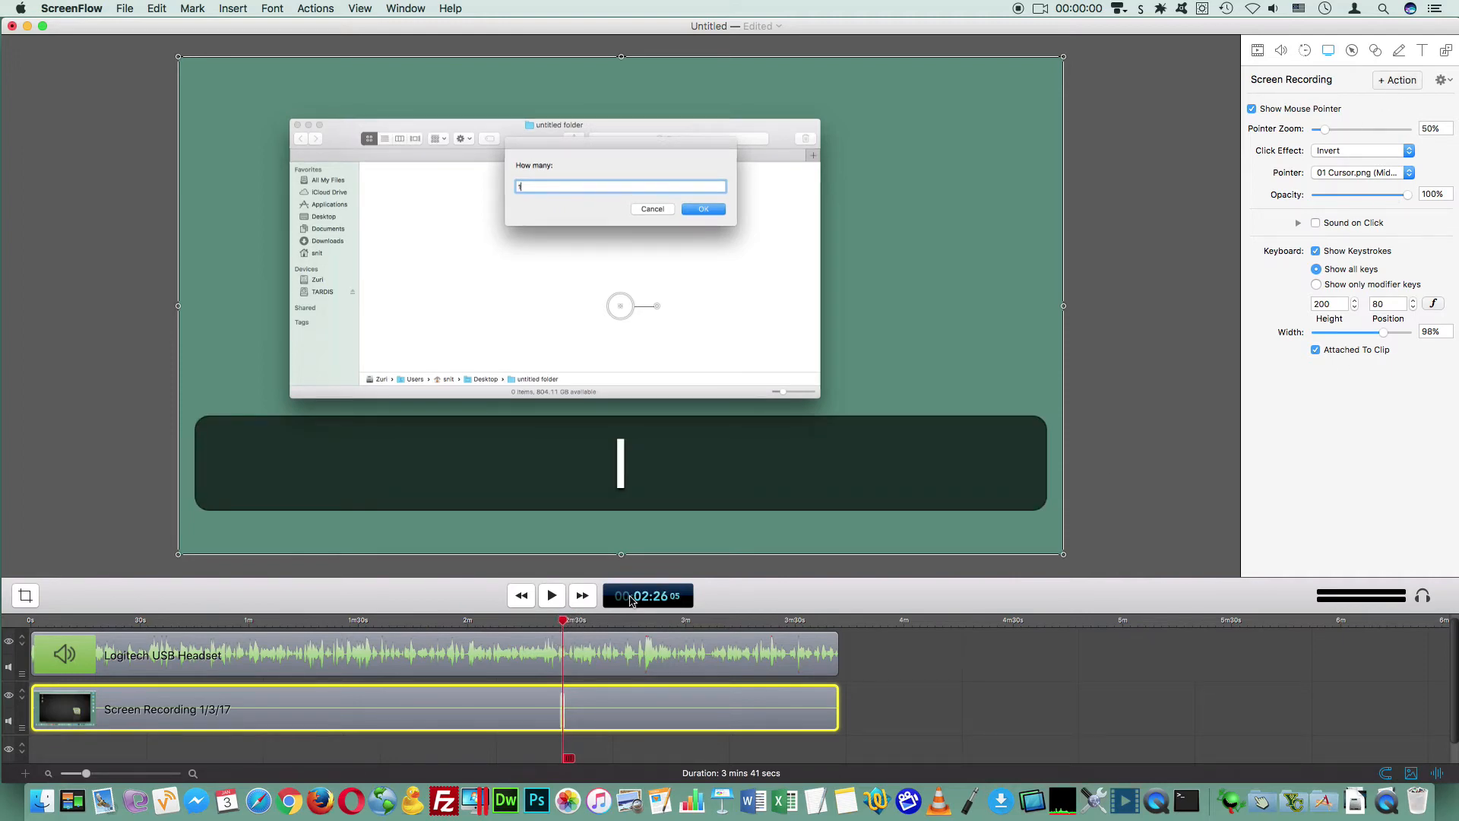
left_click_drag(88, 773, 125, 774)
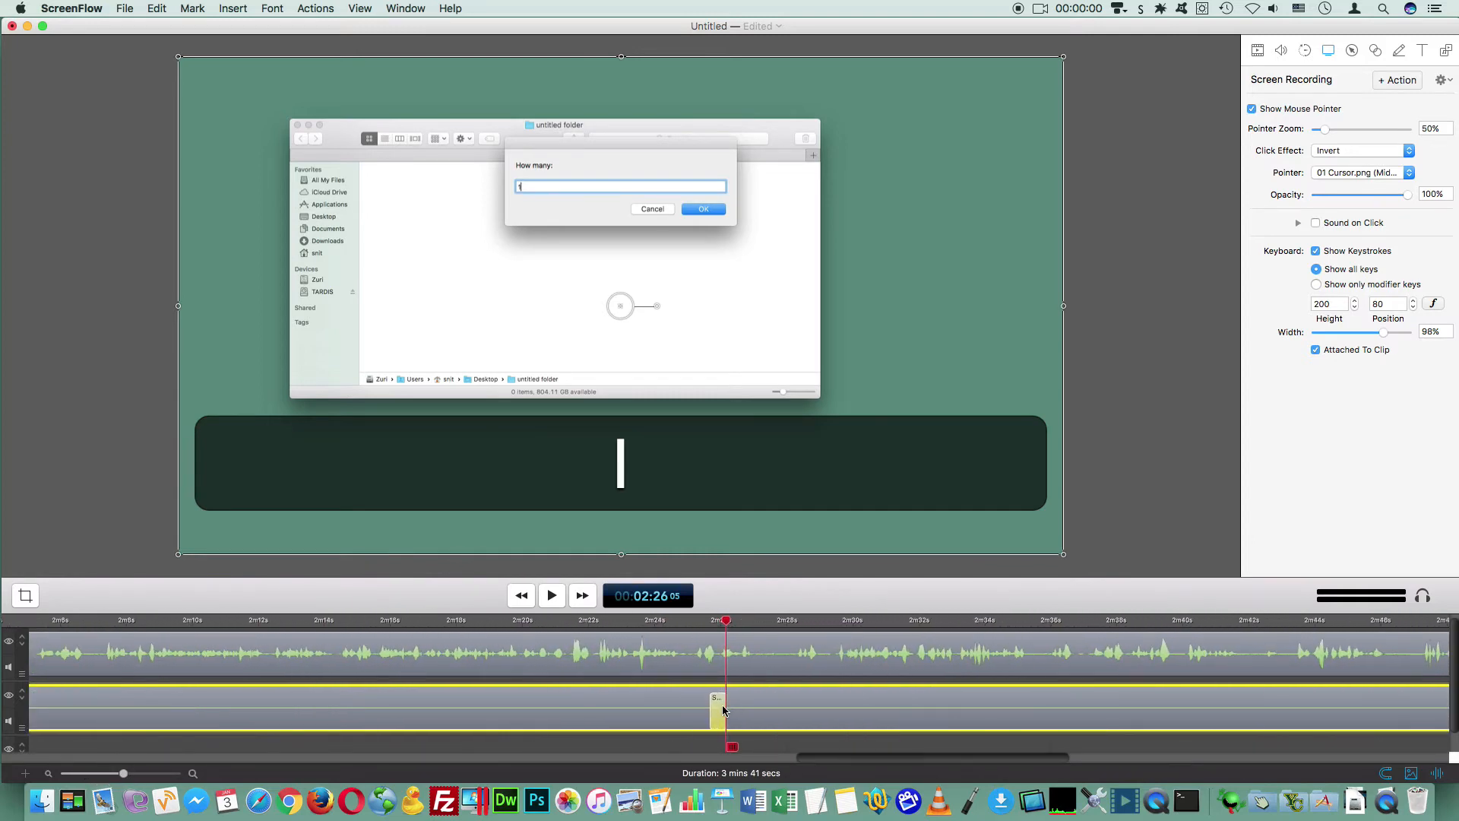
left_click(1316, 251)
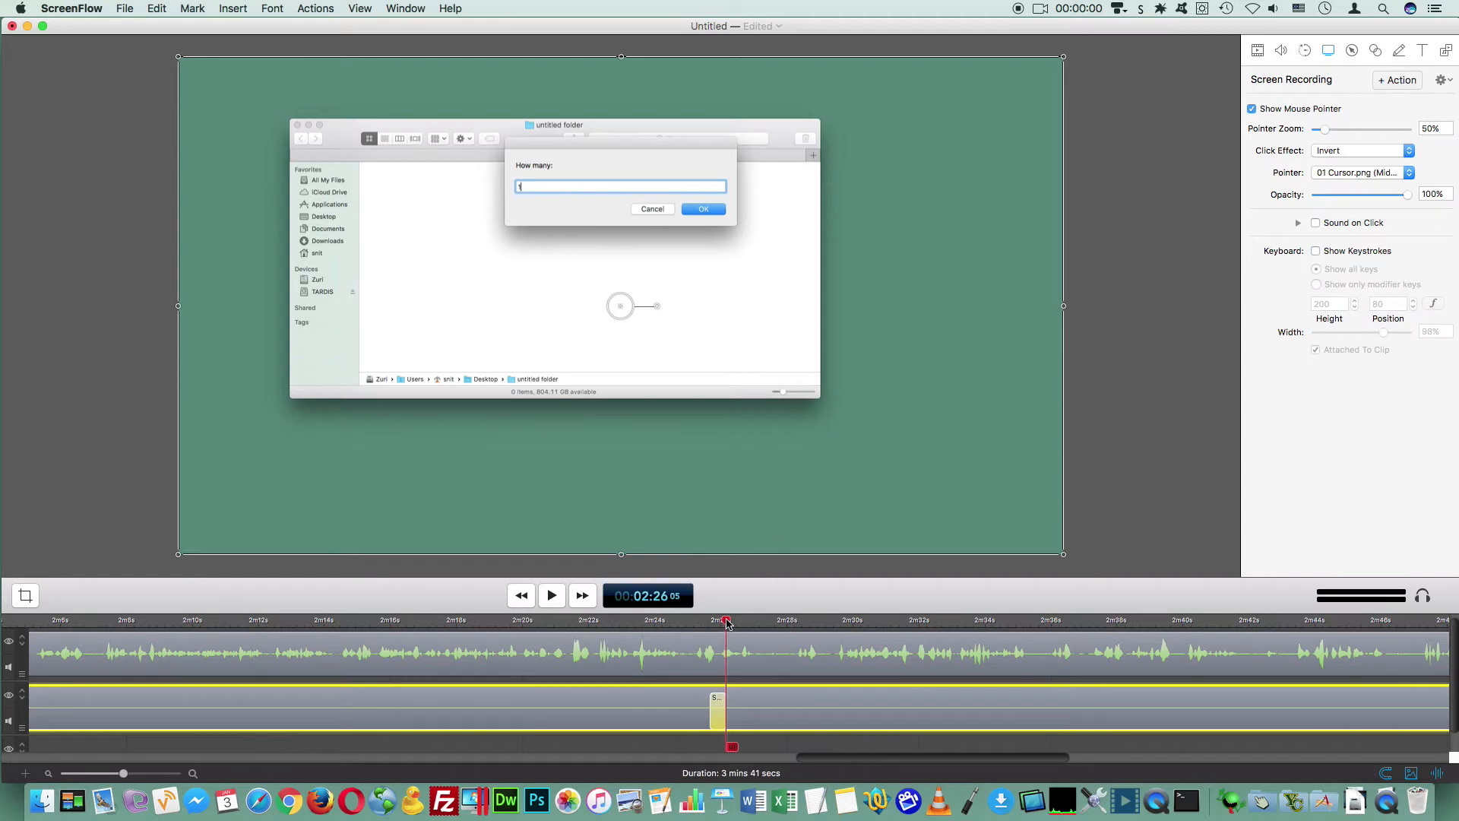
Step: Slide the keystroke action along the clip and compare the display before and after it with the playhead at about 2:25 and 2:31
left_click_drag(727, 623, 688, 646)
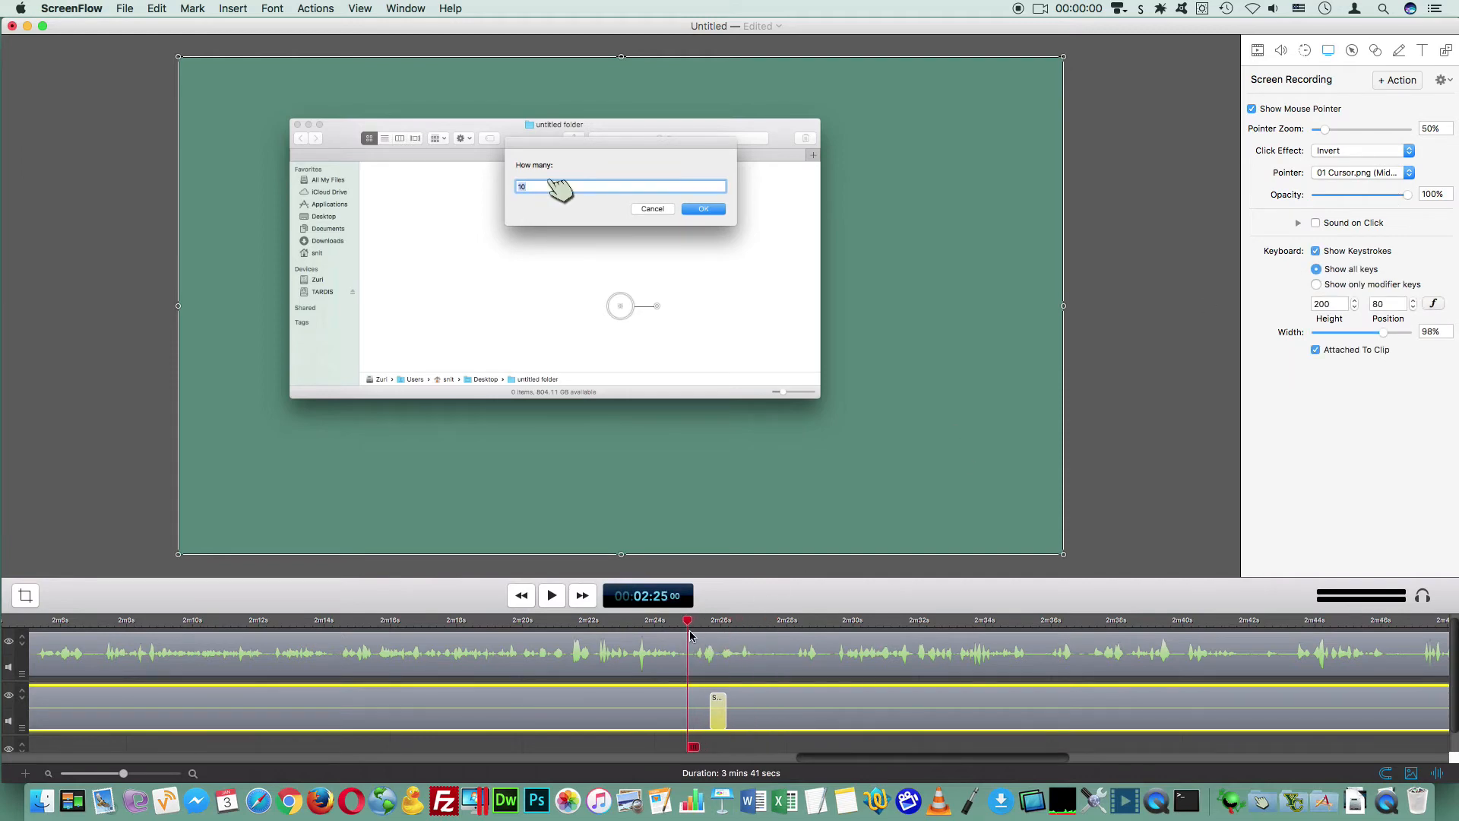
left_click_drag(717, 708, 834, 707)
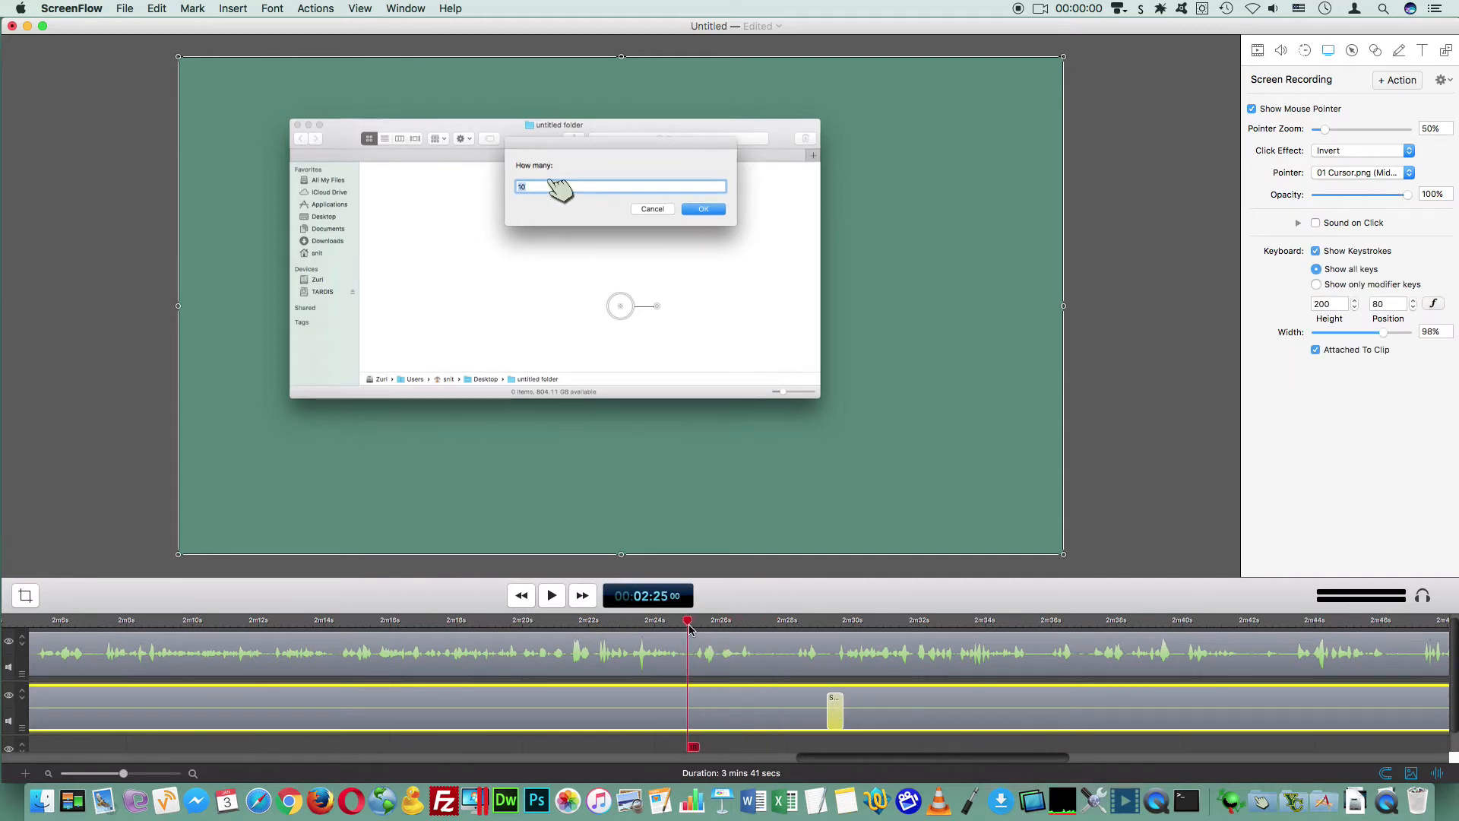
left_click_drag(689, 627, 905, 644)
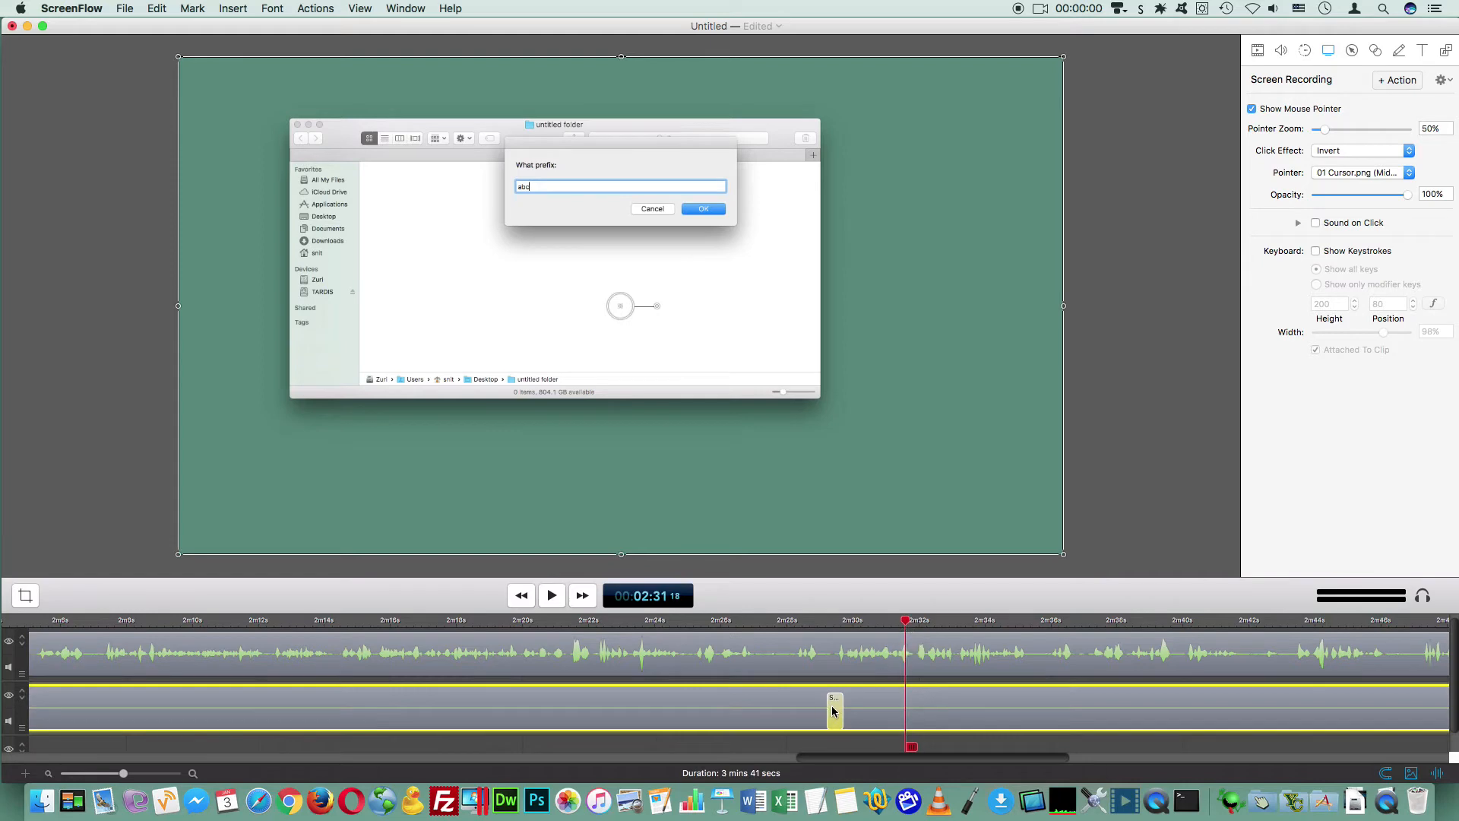
left_click_drag(833, 711, 973, 710)
left_click_drag(906, 622, 905, 622)
left_click_drag(978, 713, 793, 696)
Step: Delete the action from the clip and turn off Show Keystrokes for the whole recording
key("Delete")
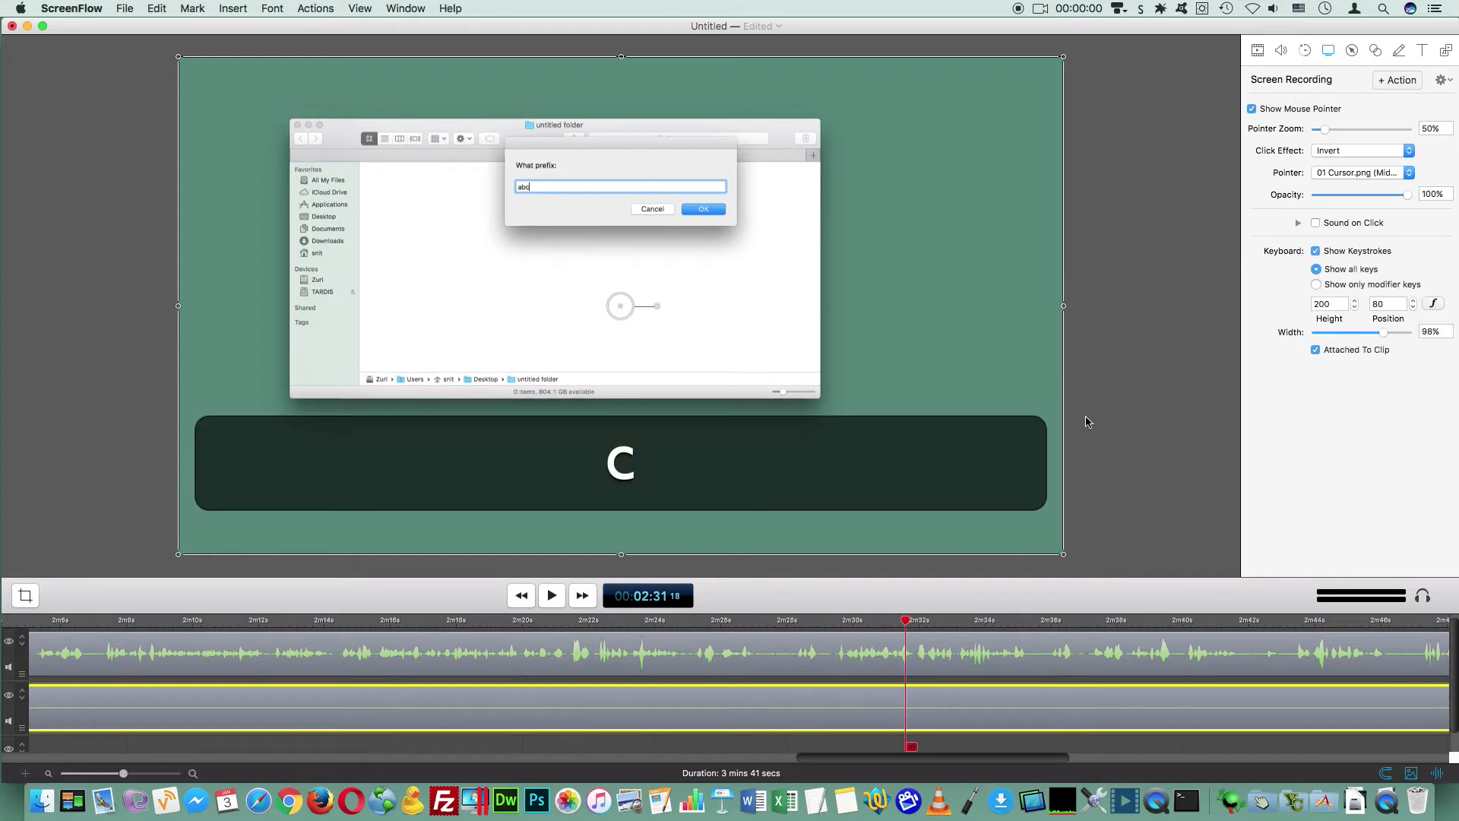
left_click(1315, 251)
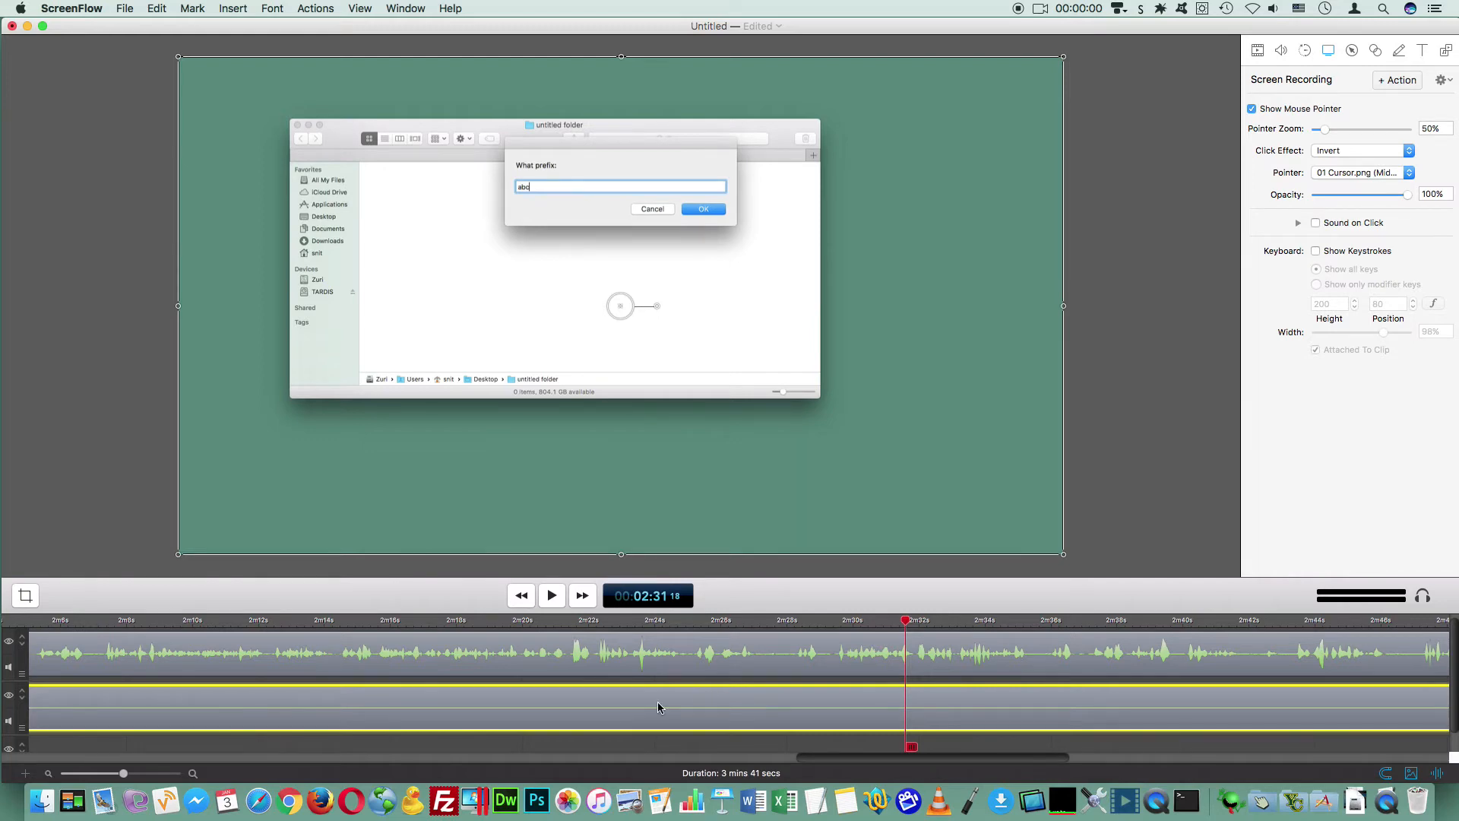
Step: Fit the whole project in the timeline and move the playhead to about 3:04
key("super+slash")
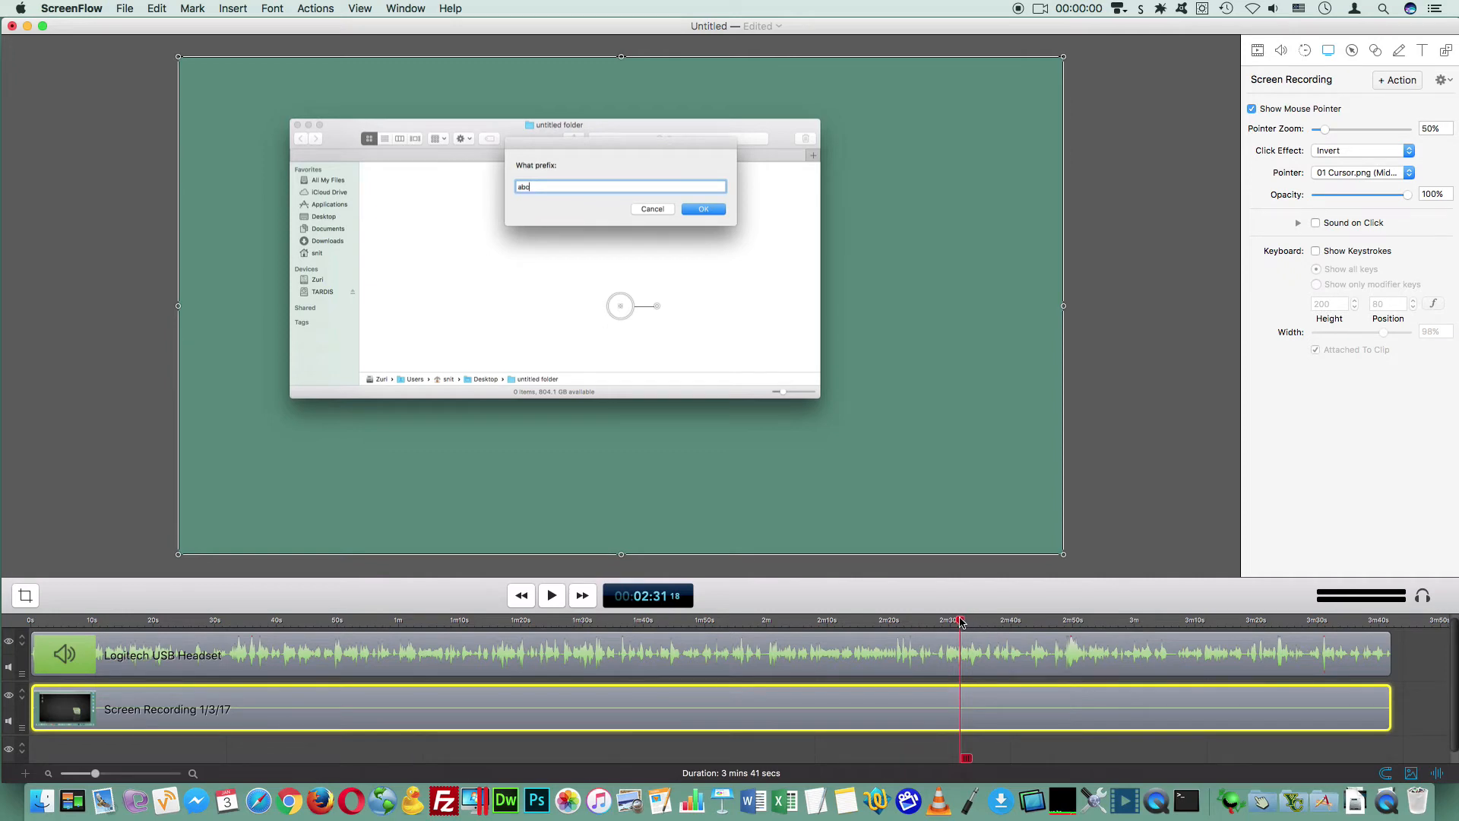
left_click_drag(960, 621, 1159, 630)
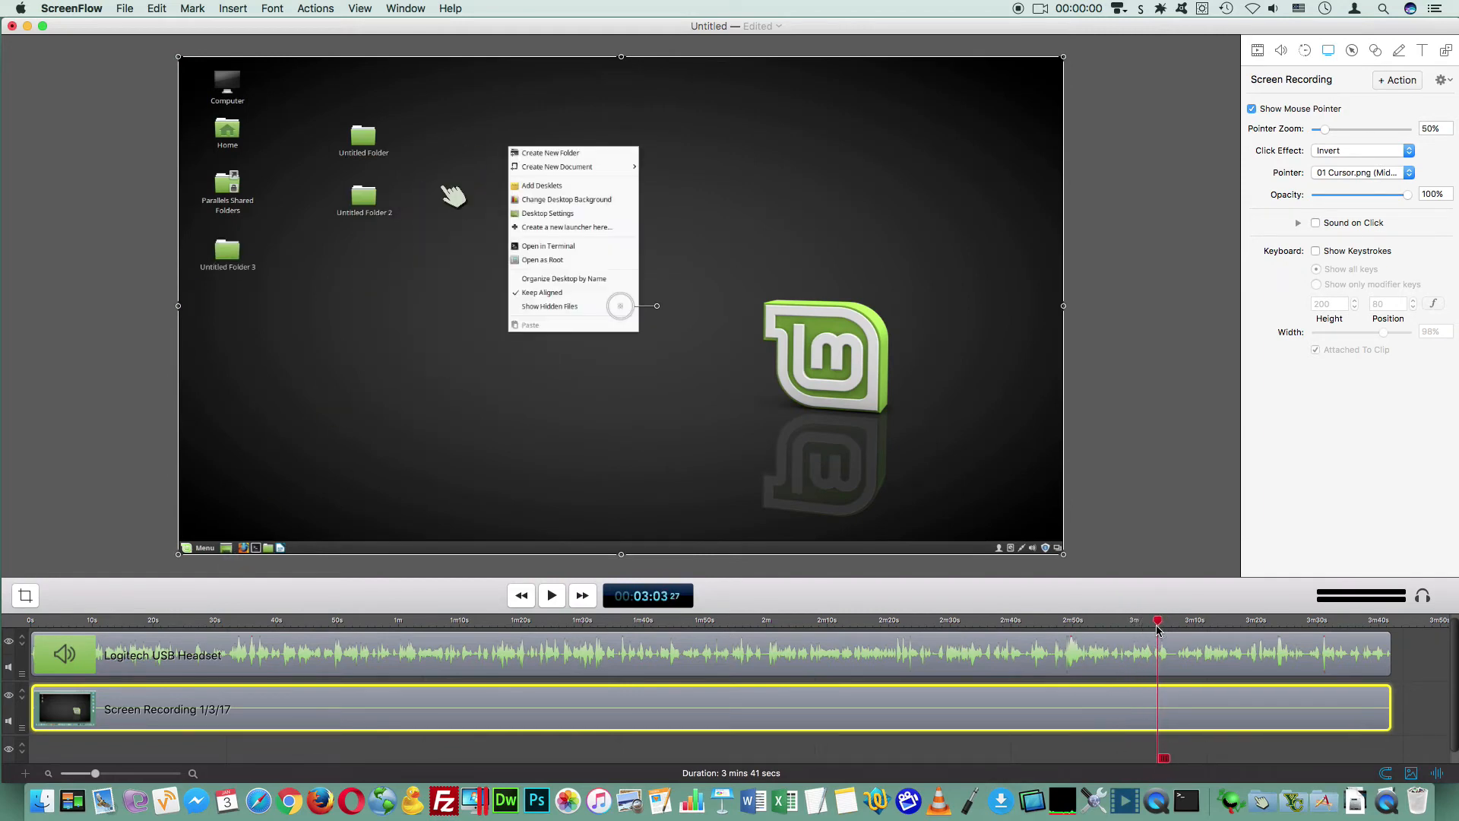
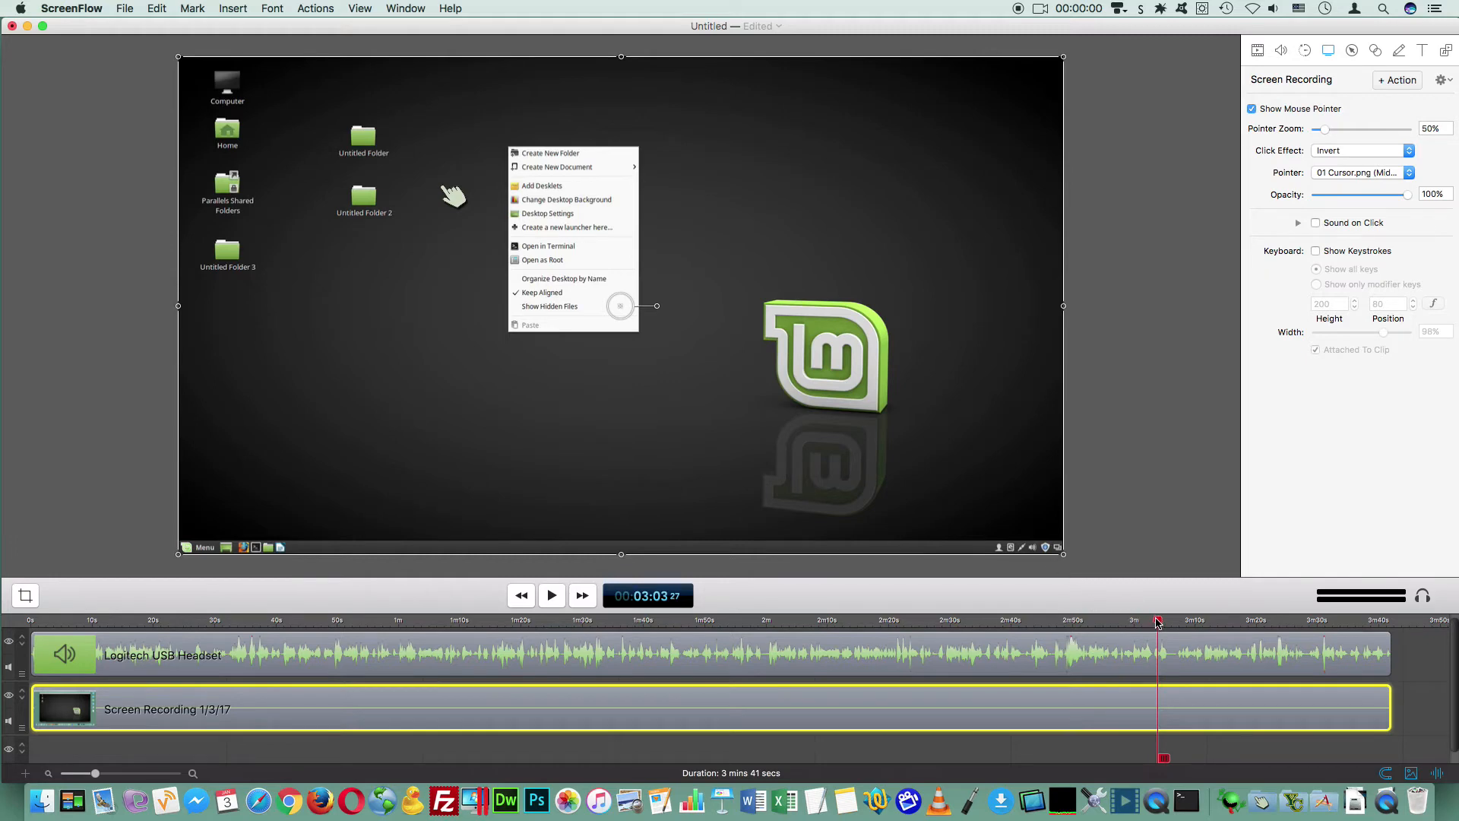
Step: Add a callout action to the screen recording clip at about 2:02 and set it to highlight the foreground window
left_click_drag(1157, 621, 780, 608)
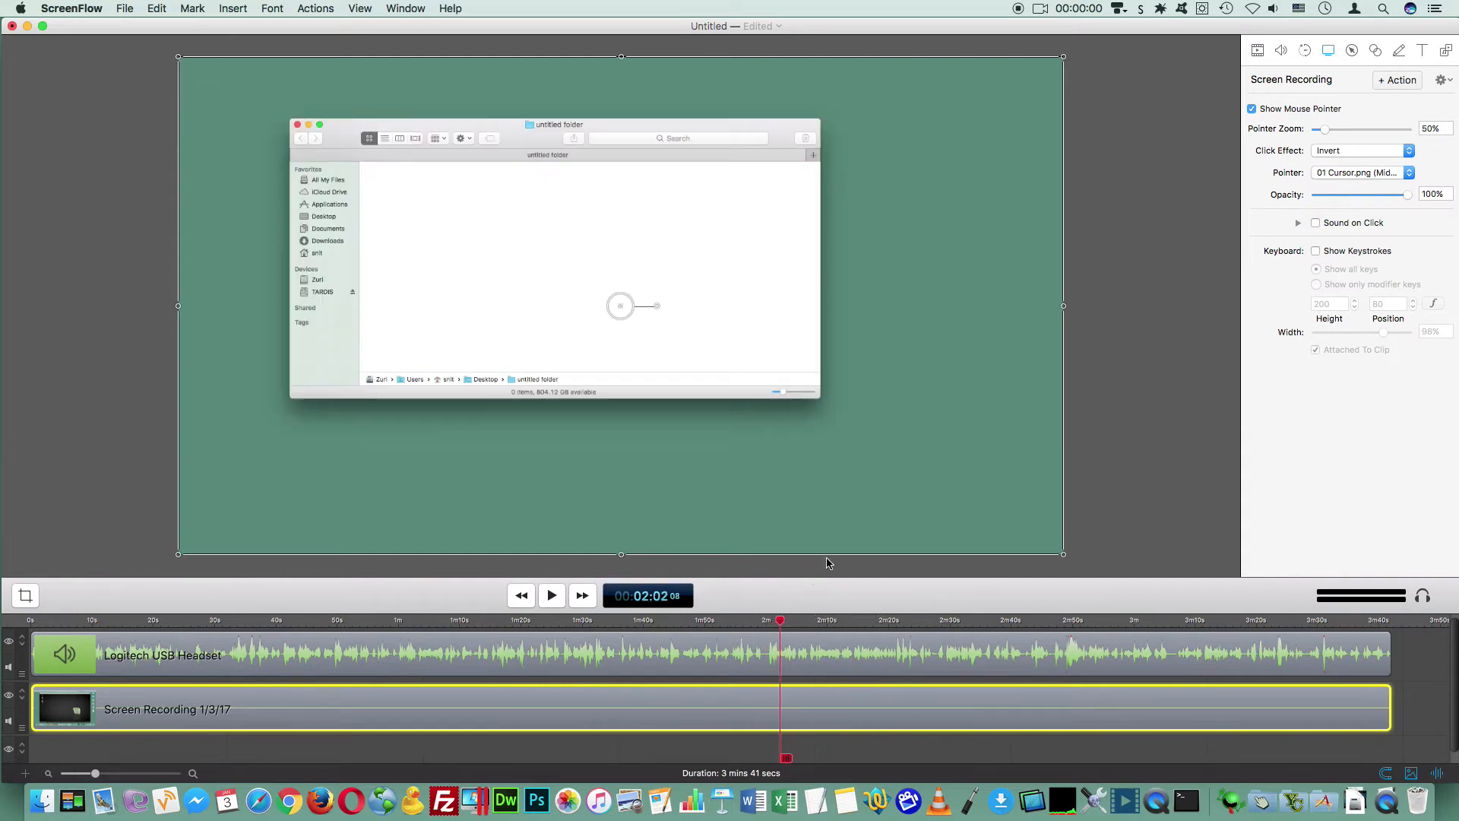
left_click(1375, 52)
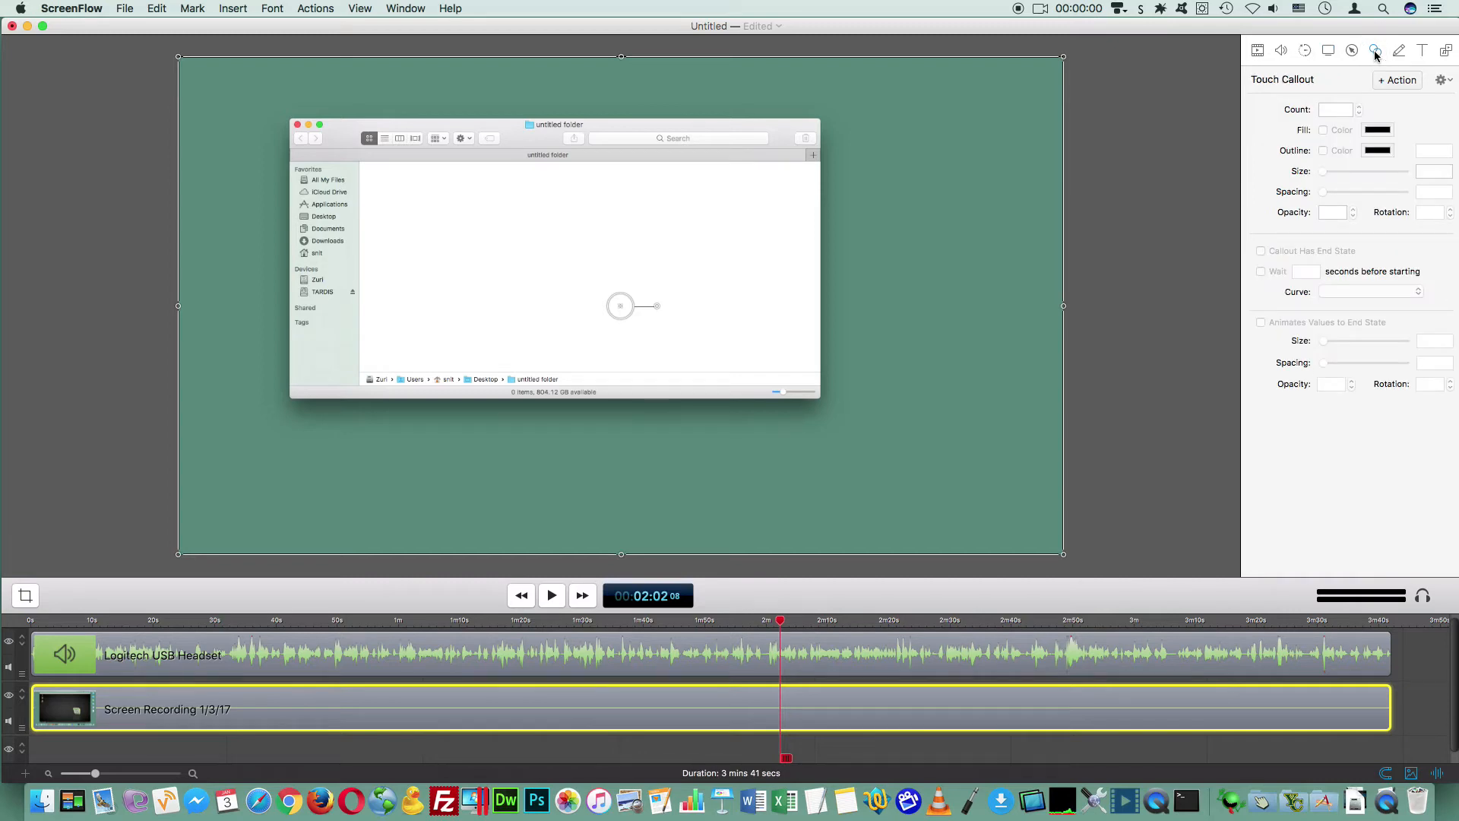
left_click(1398, 51)
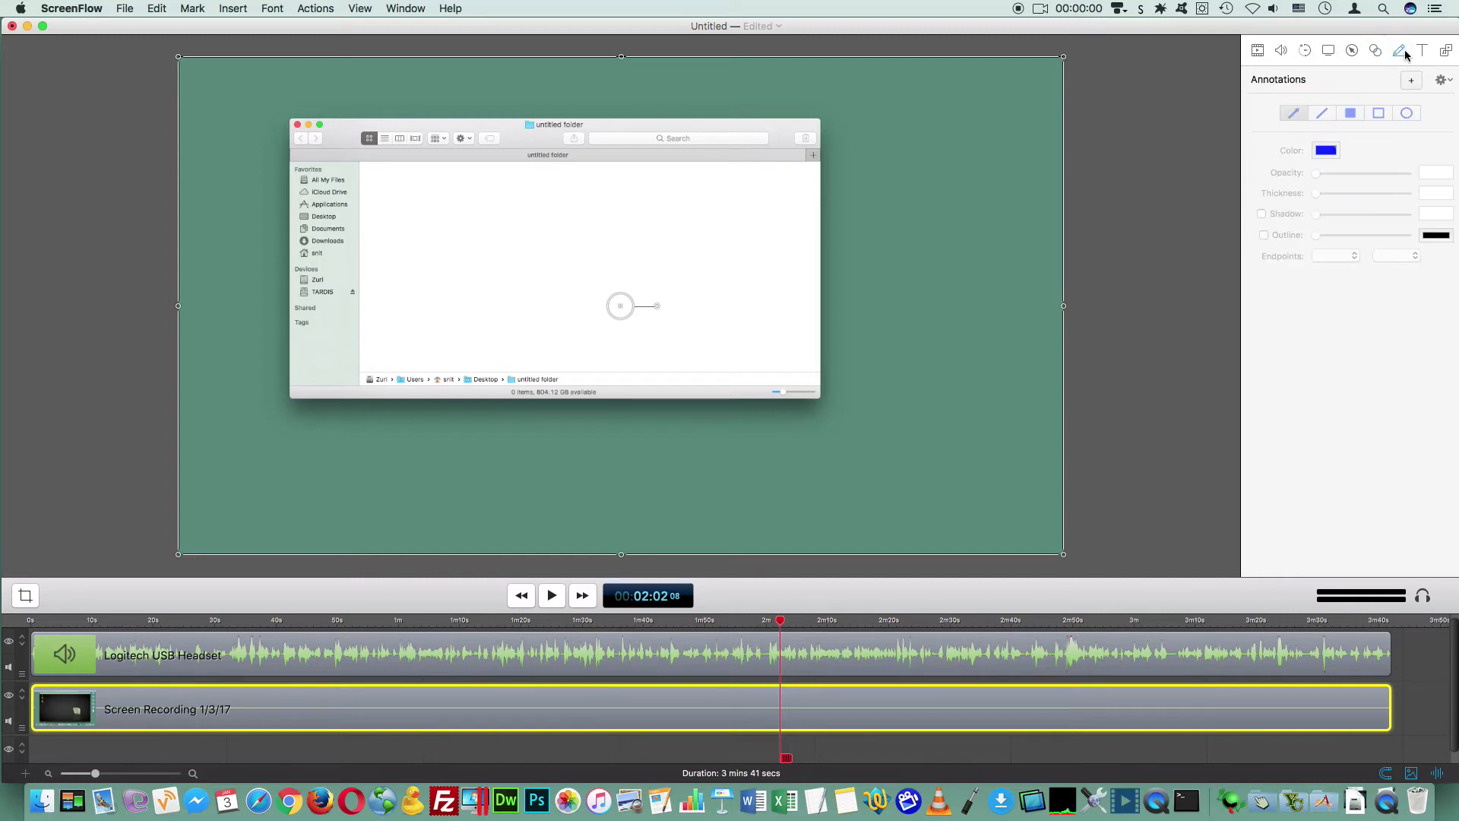
left_click(1351, 51)
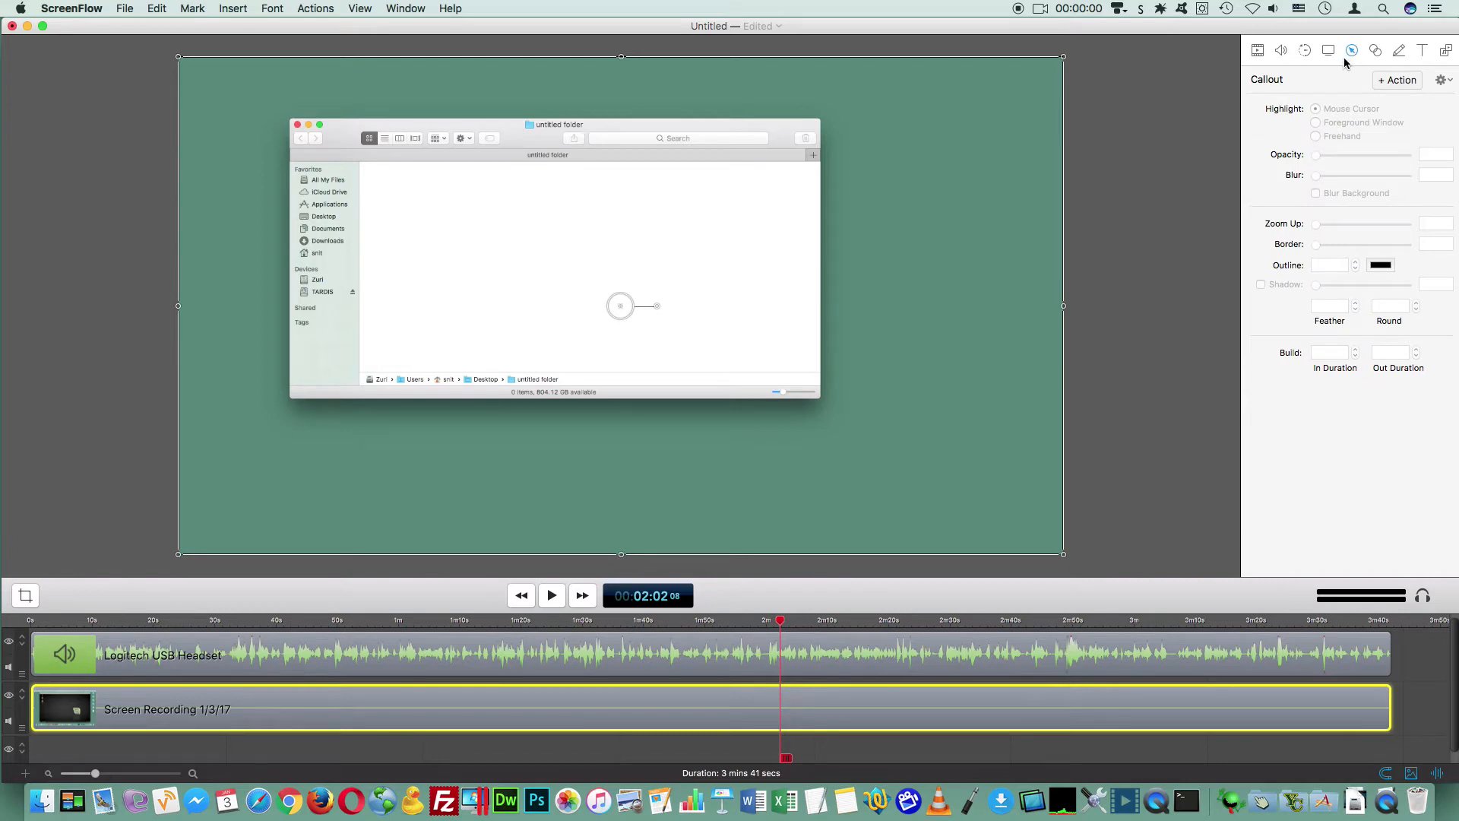
left_click(1397, 80)
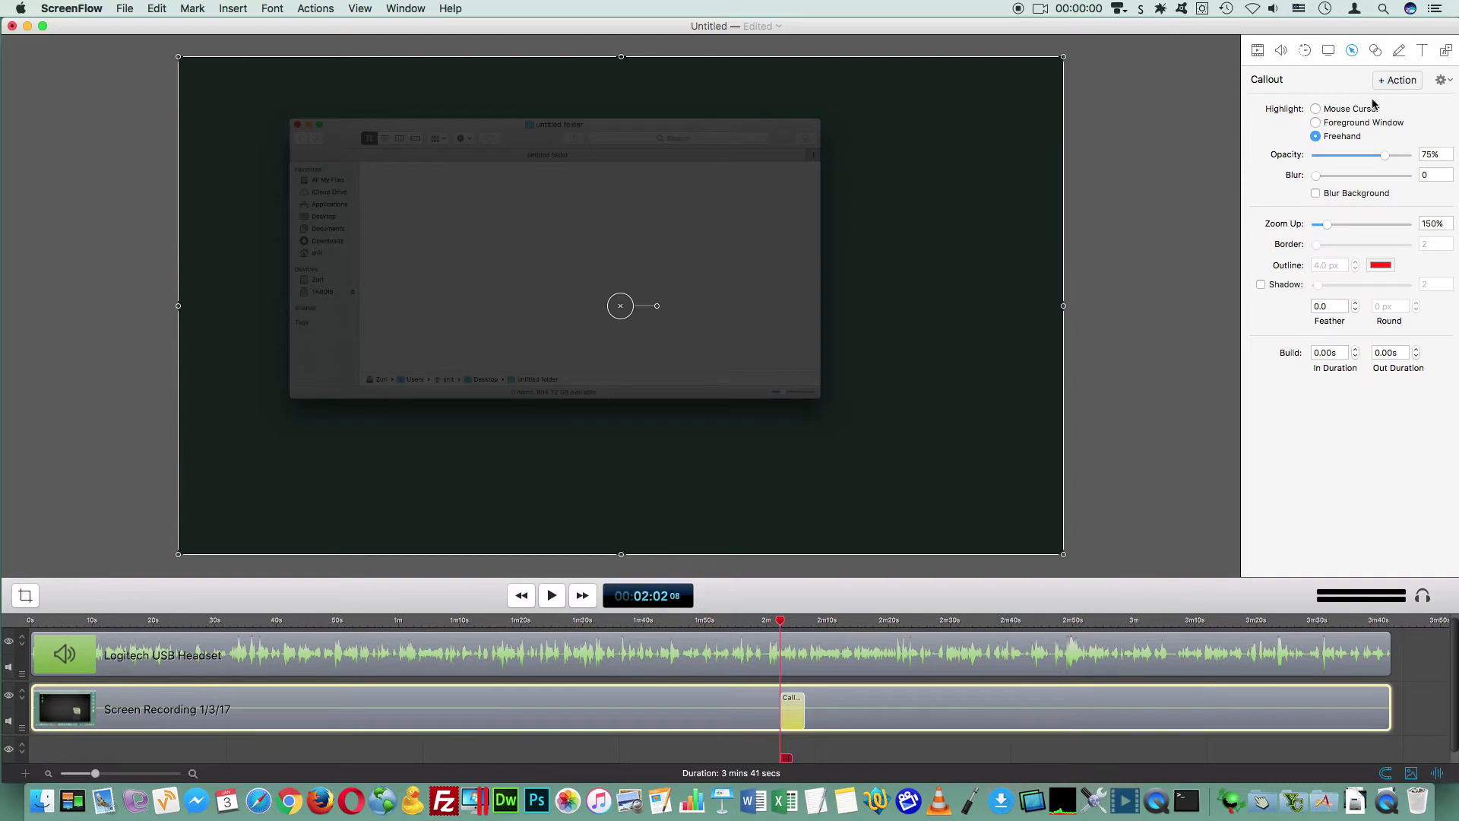
left_click(1315, 138)
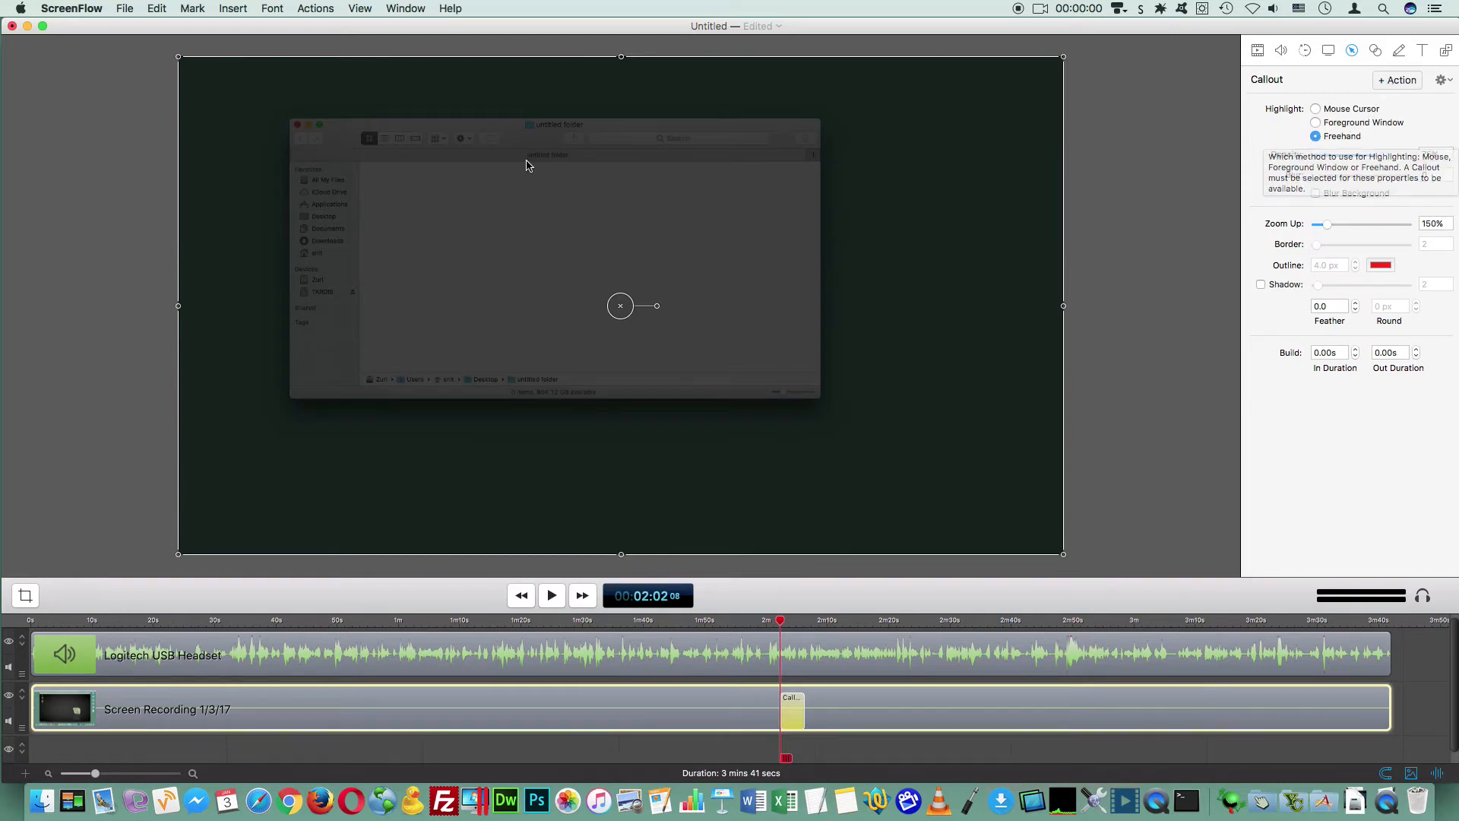
left_click(1315, 123)
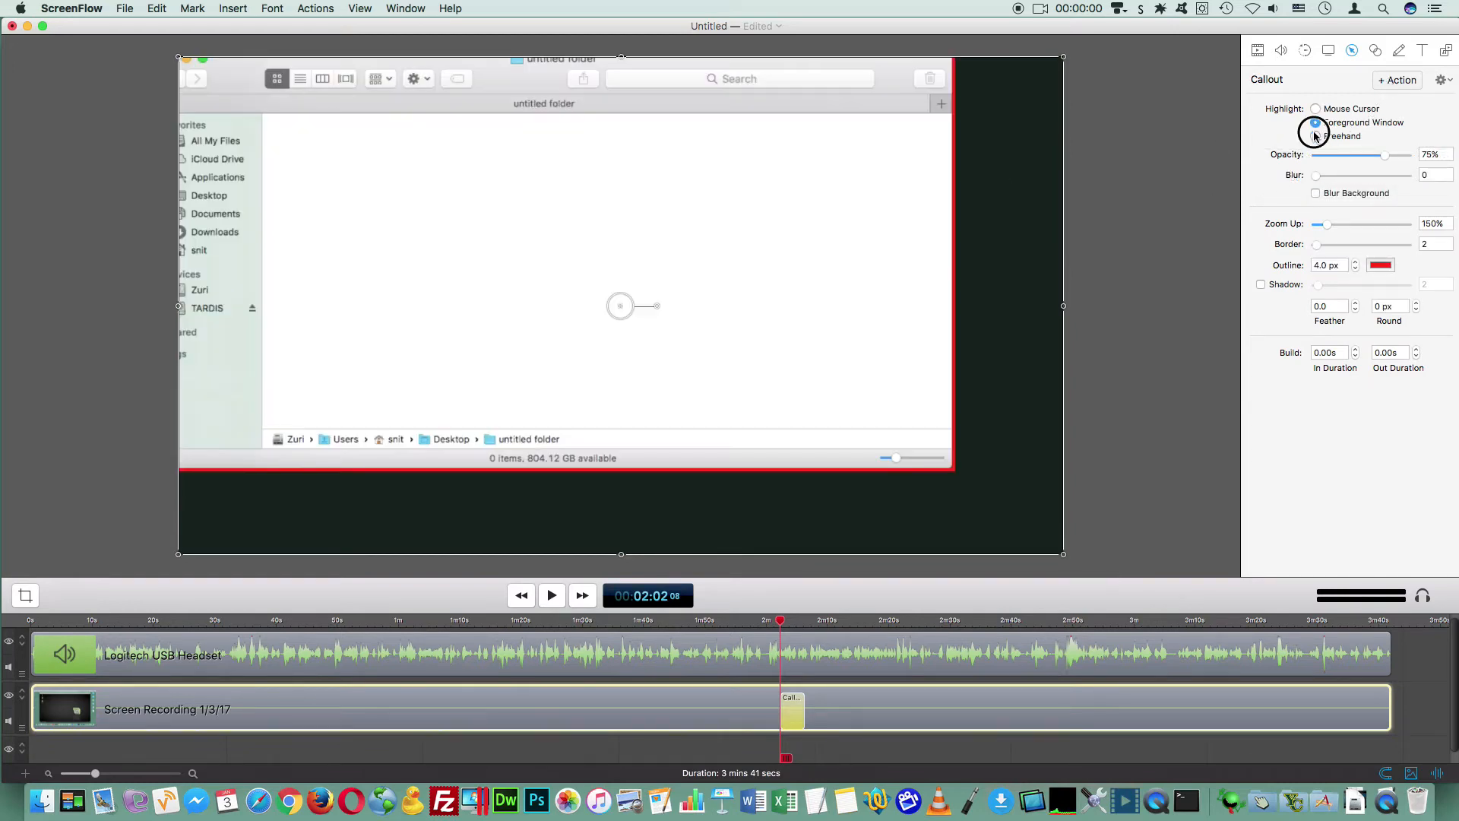
Step: Switch the callout to a freehand highlight over the window's lower middle, with 100% zoom, 52% opacity and a blur of 1
left_click(1315, 136)
left_click_drag(483, 172, 748, 439)
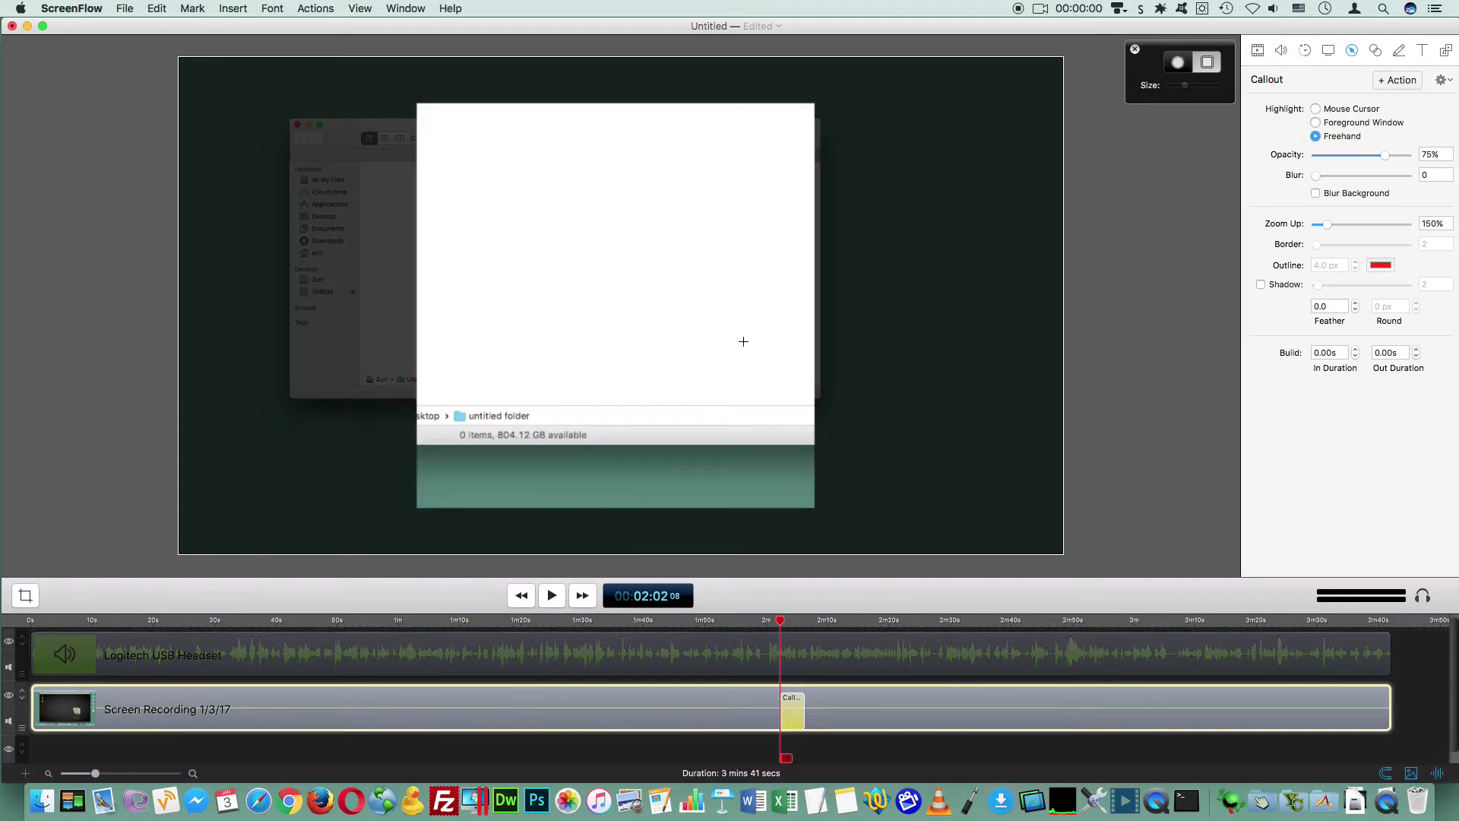
left_click_drag(1327, 228, 1316, 225)
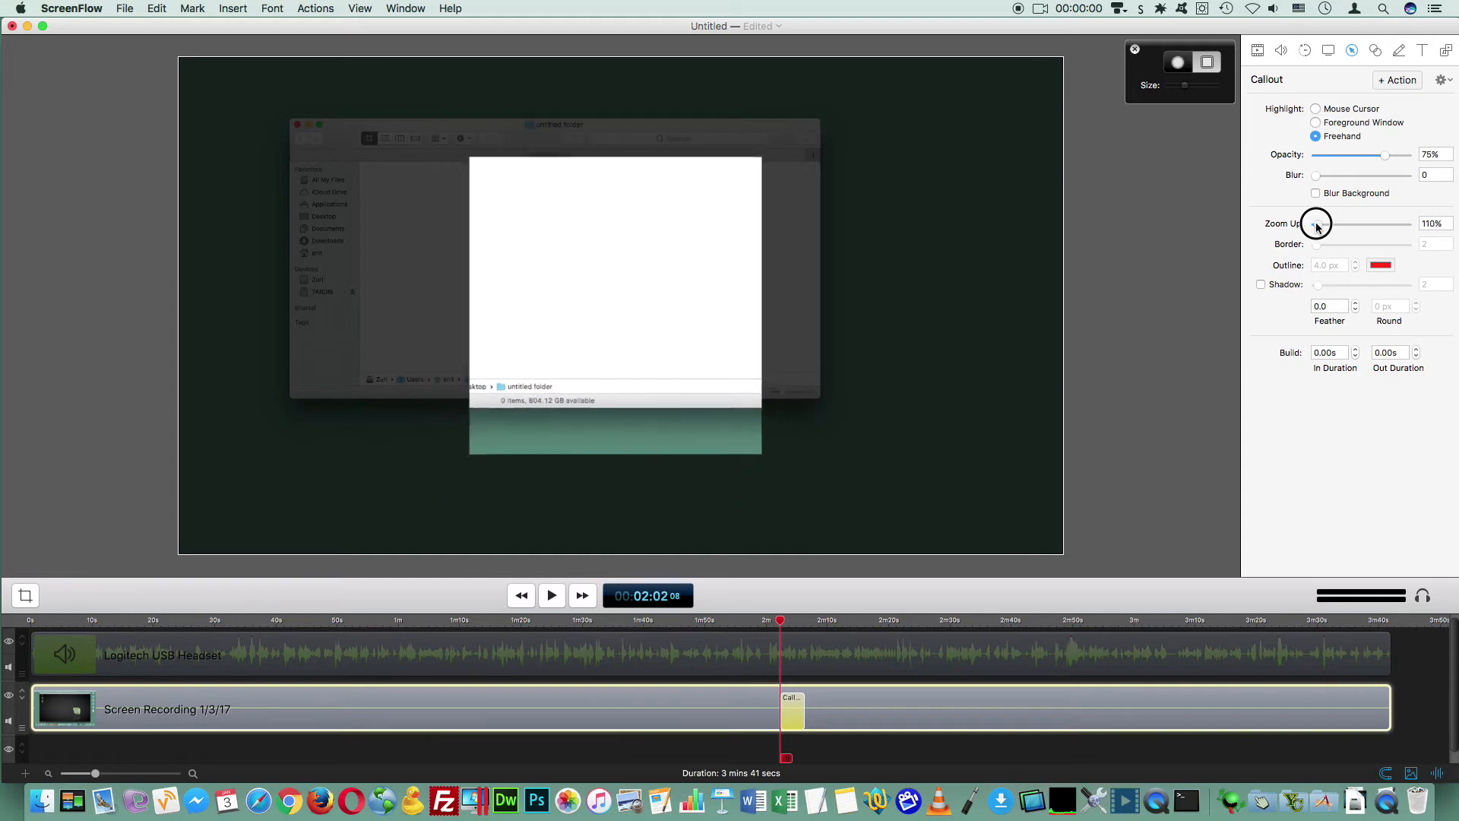
left_click(1388, 156)
mouse_move(1388, 156)
left_mouse_down()
mouse_move(1321, 178)
mouse_move(1453, 174)
mouse_move(1321, 177)
left_mouse_up()
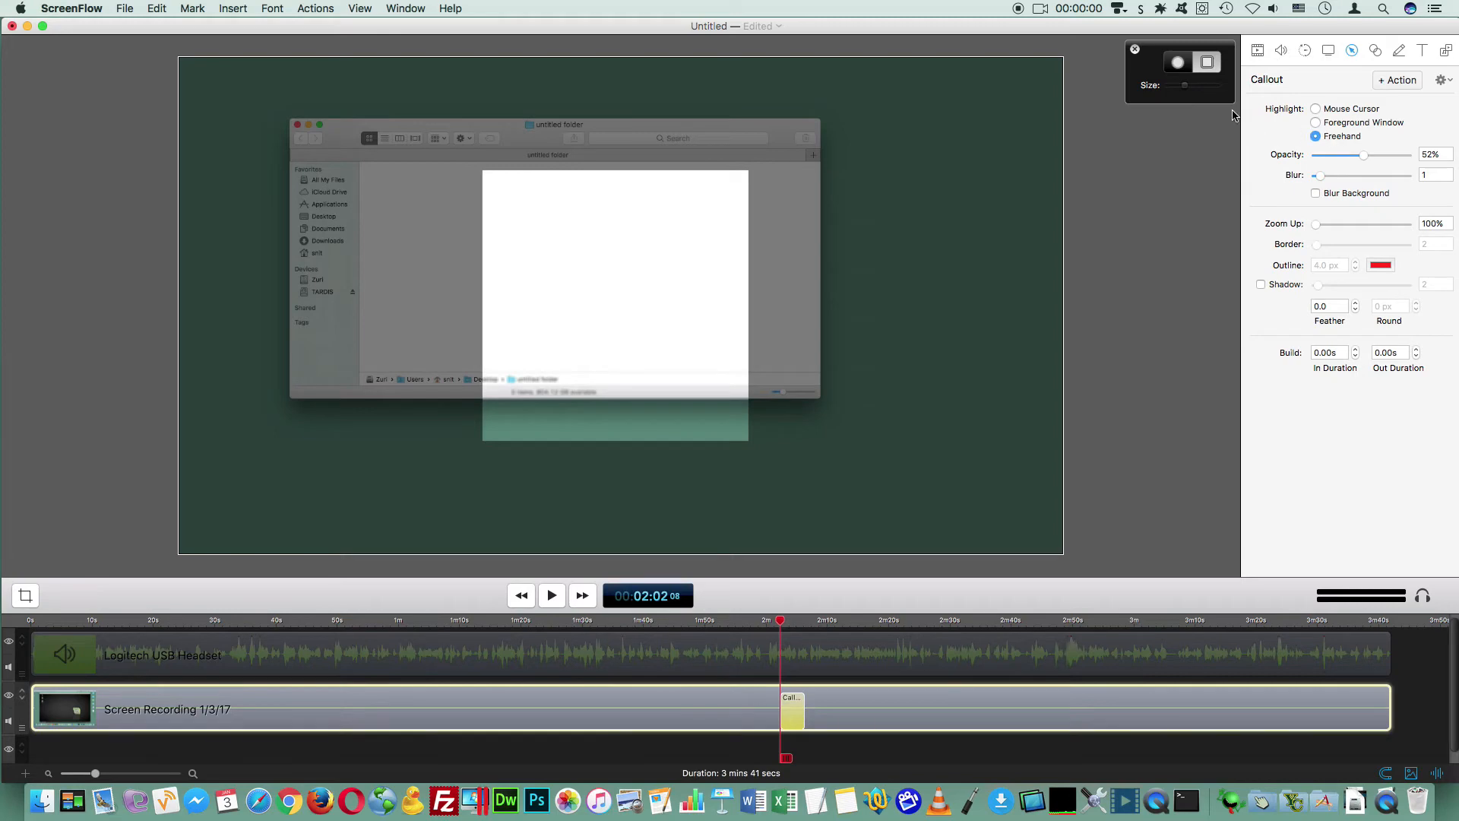
Step: Replace the freehand callout with a new Foreground Window callout at 100% zoom and 18% opacity
key("Delete")
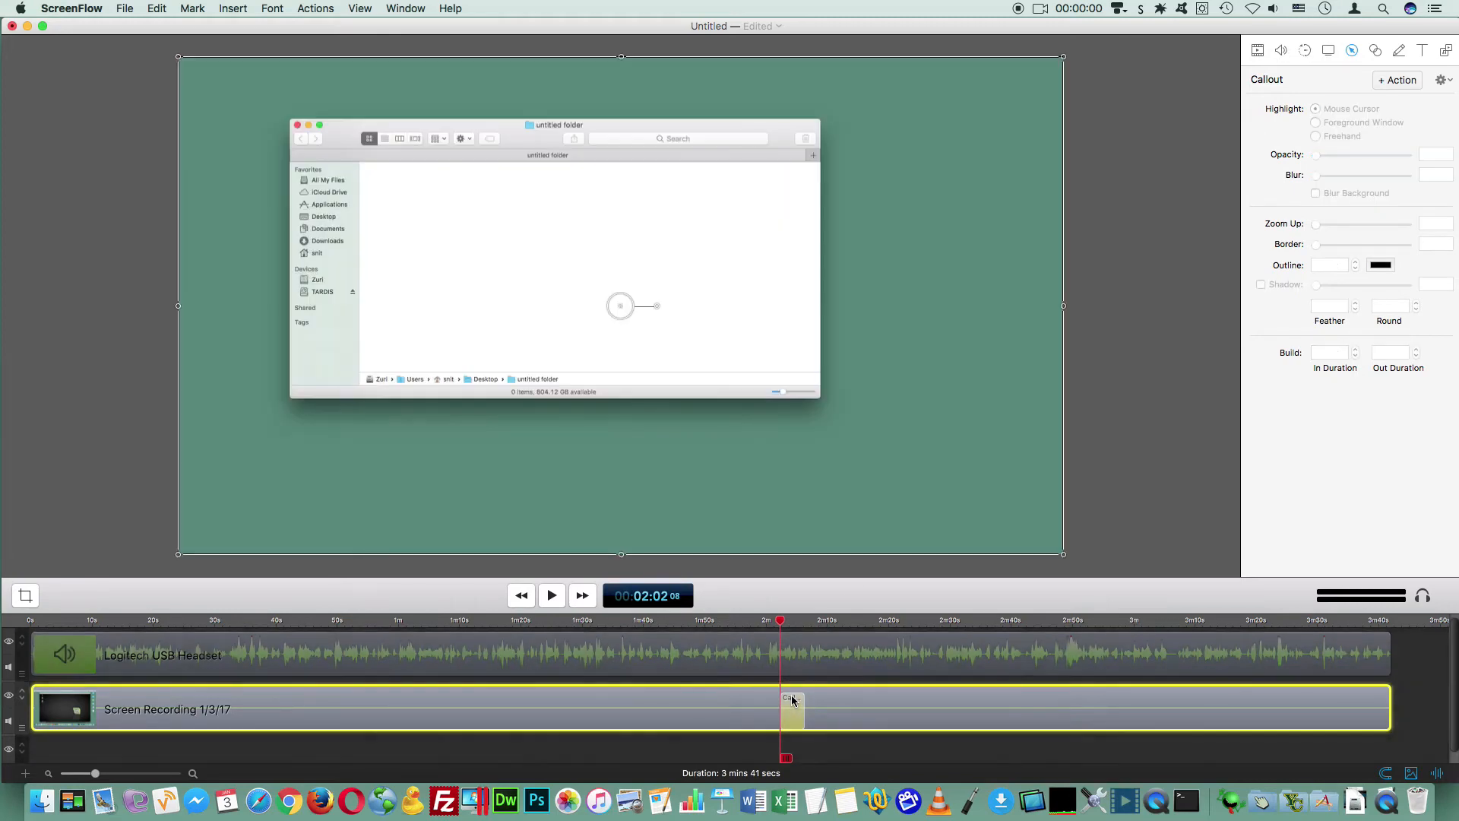
left_click(1393, 80)
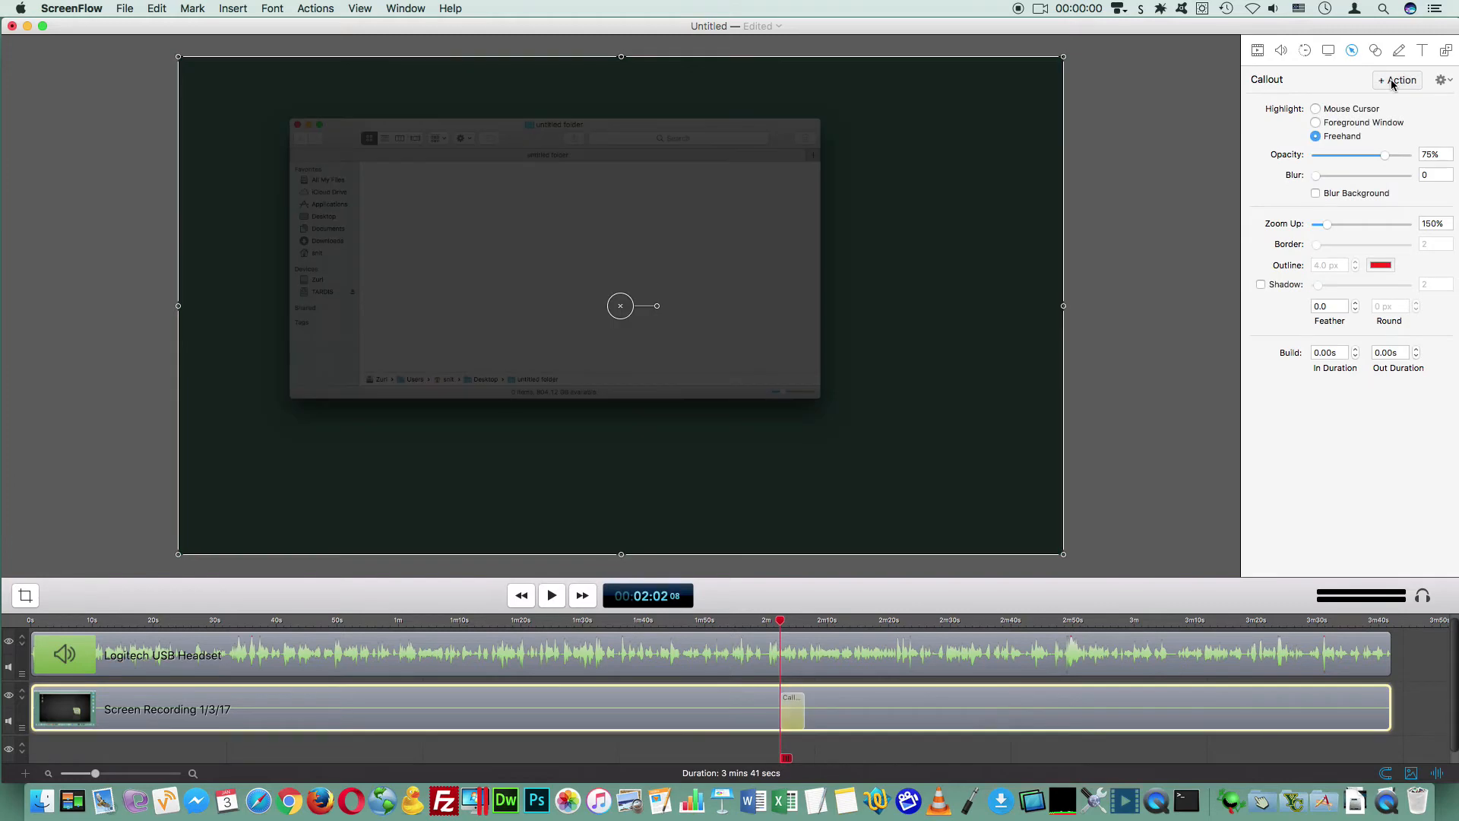
left_click(1316, 124)
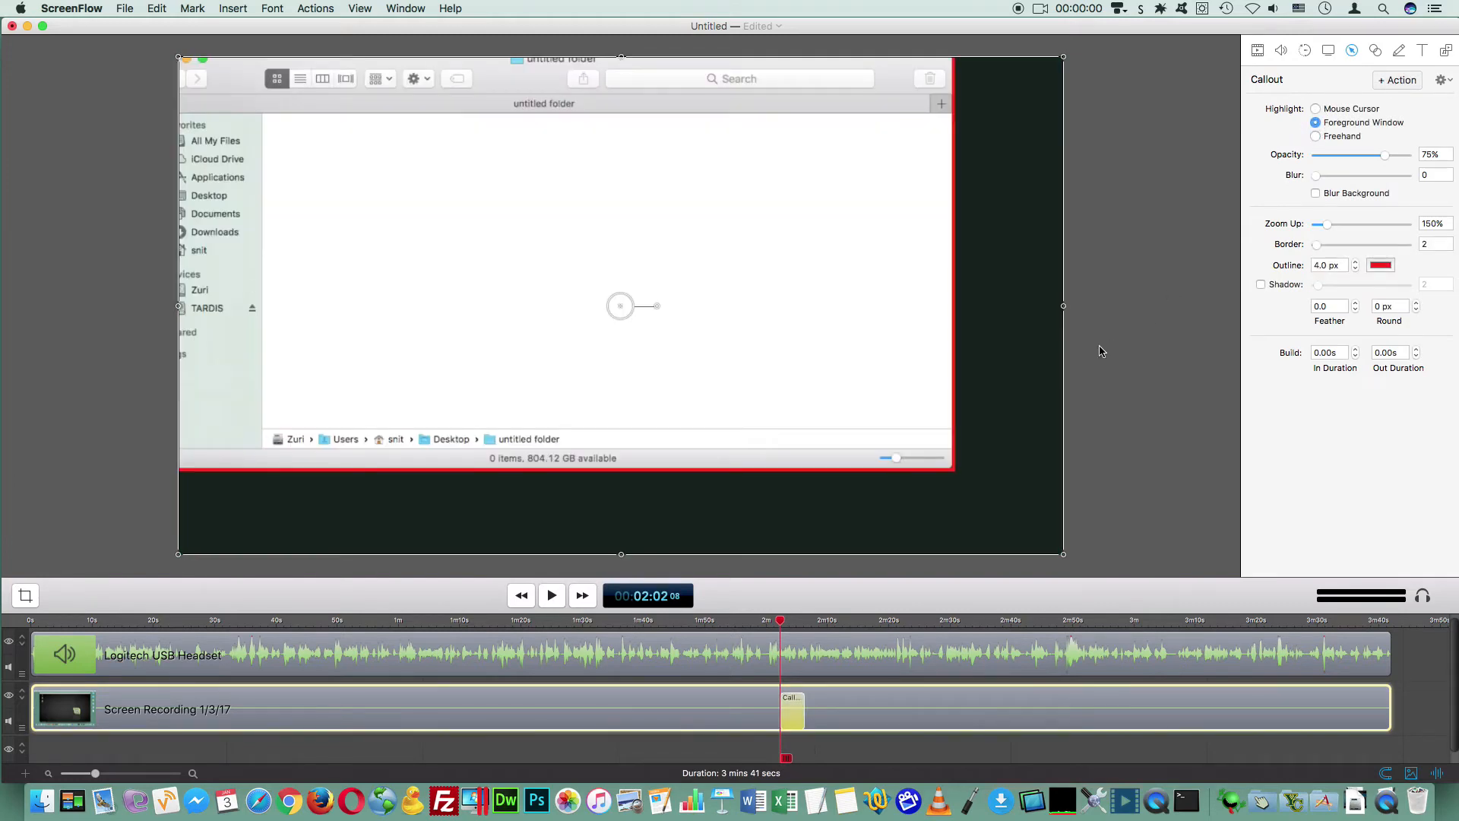
left_click_drag(1324, 227, 1311, 227)
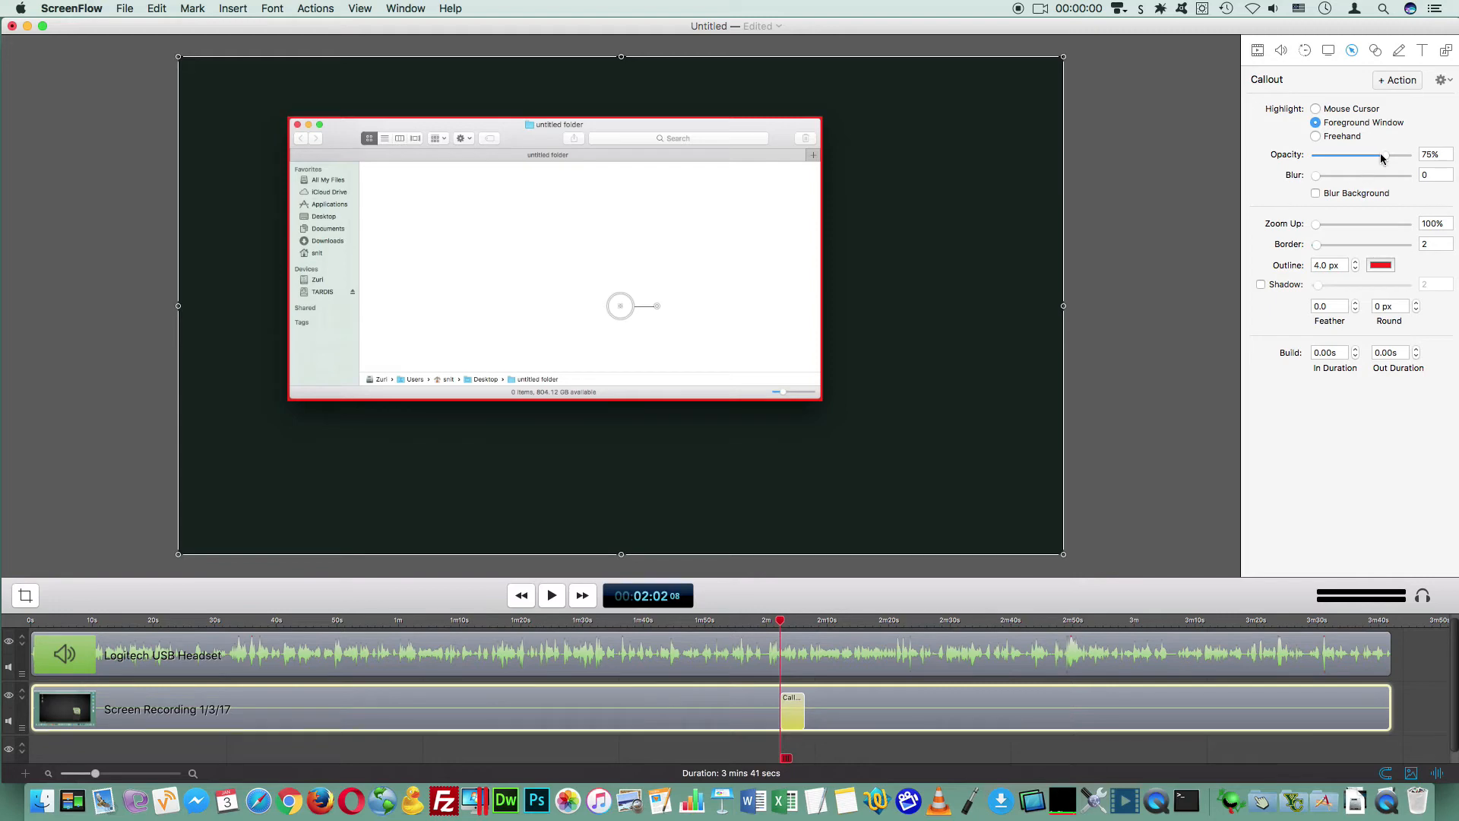
left_click_drag(1386, 159, 1332, 156)
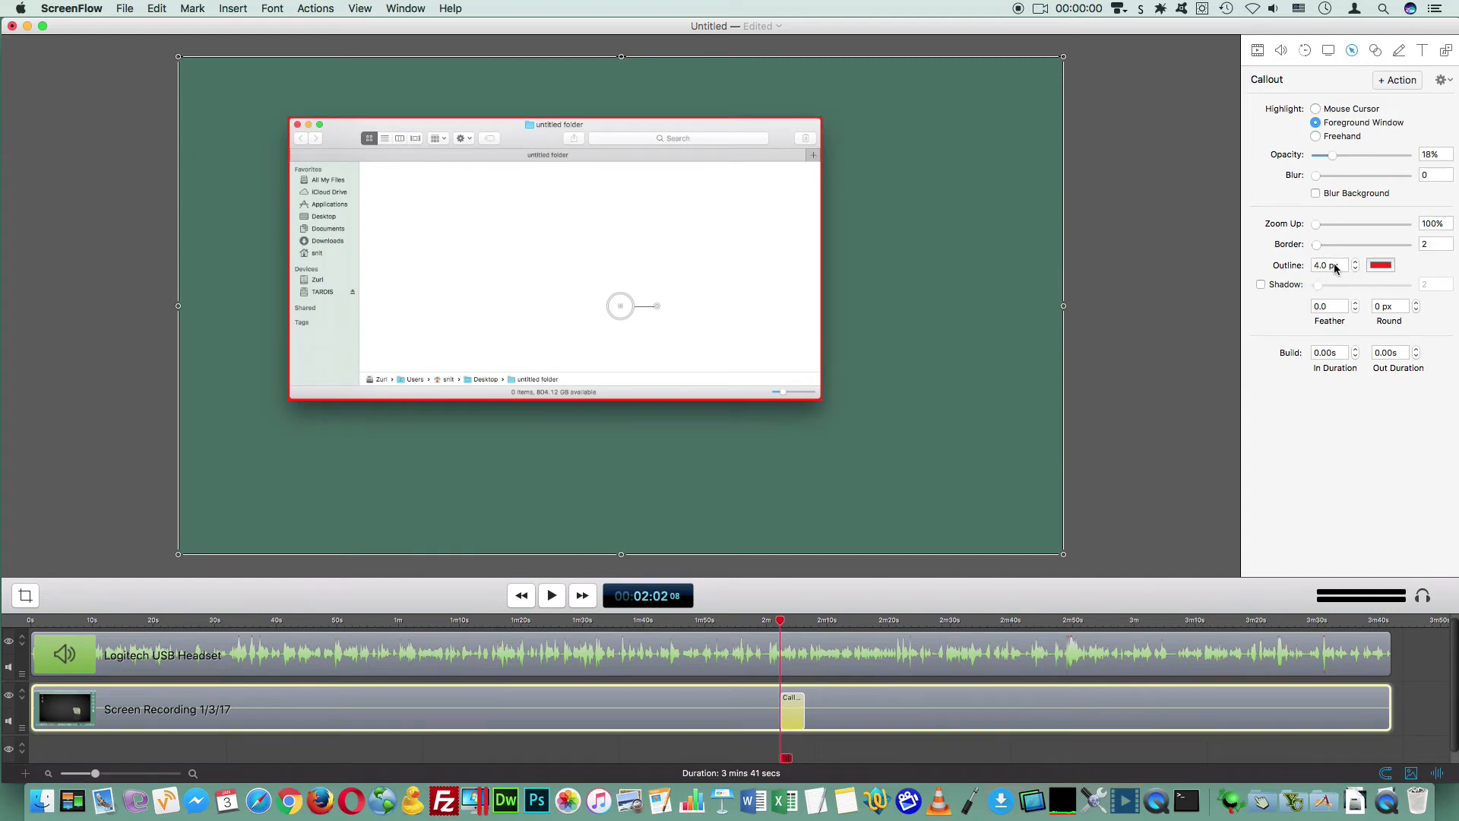
Step: Try thicker and thinner outlines around the highlighted window, ending with an outline width of 2 px
left_click(1355, 262)
left_click(1355, 262)
left_click(1355, 261)
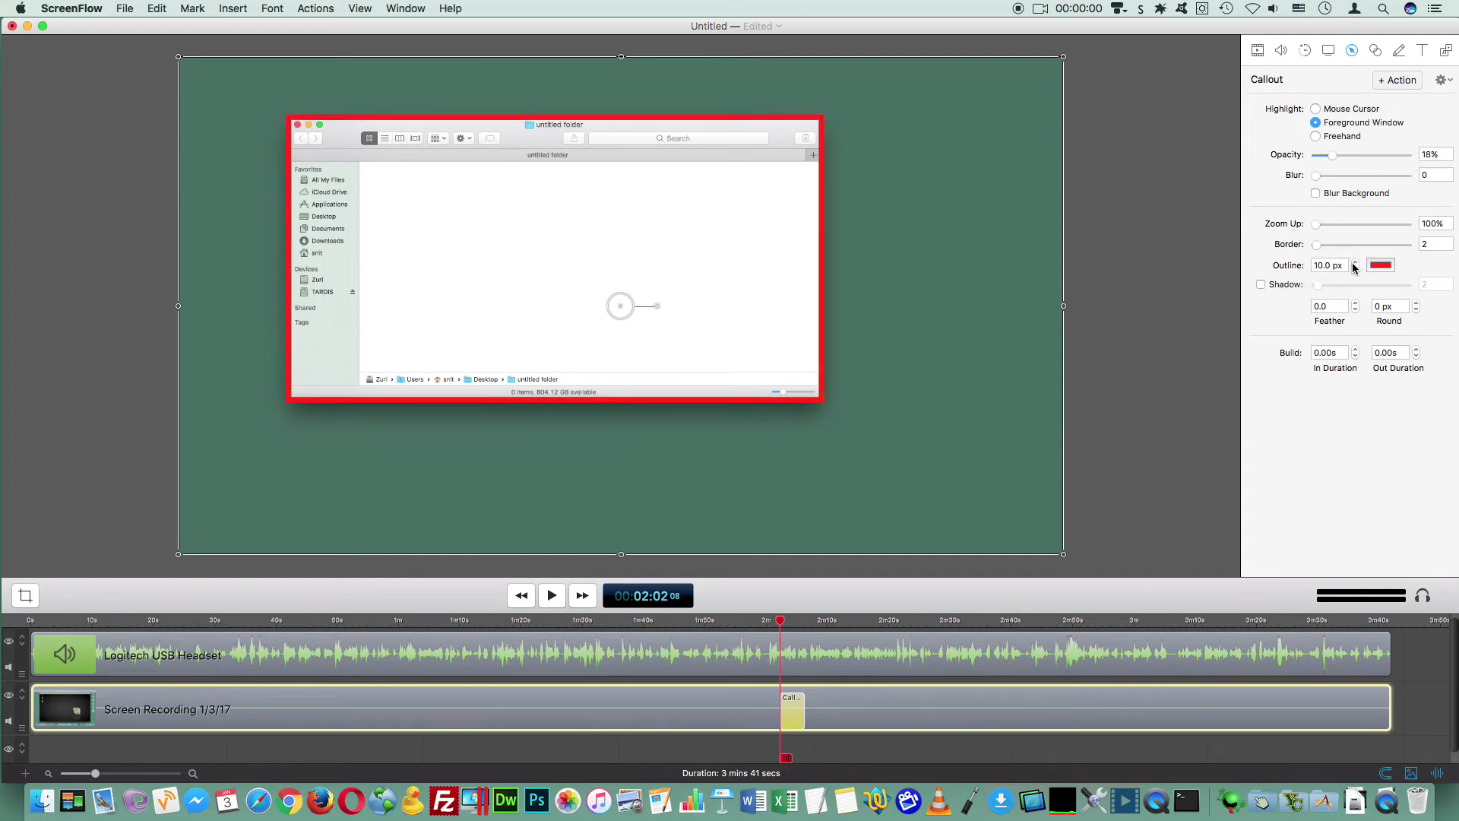
left_click(1355, 261)
left_click(1355, 270)
left_click(1355, 270)
left_click(1355, 270)
left_click(1355, 270)
left_click(1355, 270)
left_click(1355, 270)
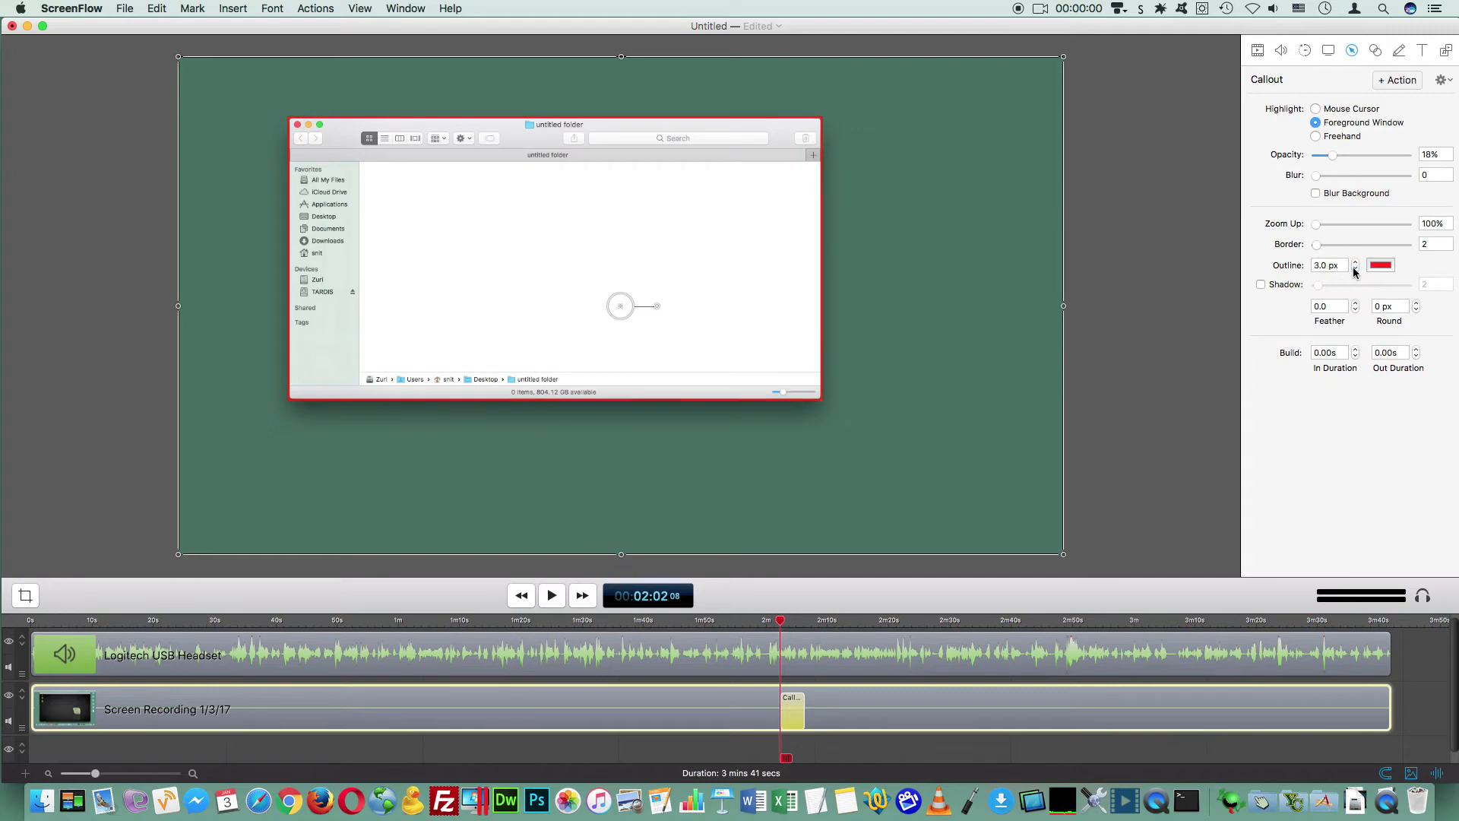
left_click(1355, 270)
left_click(1355, 261)
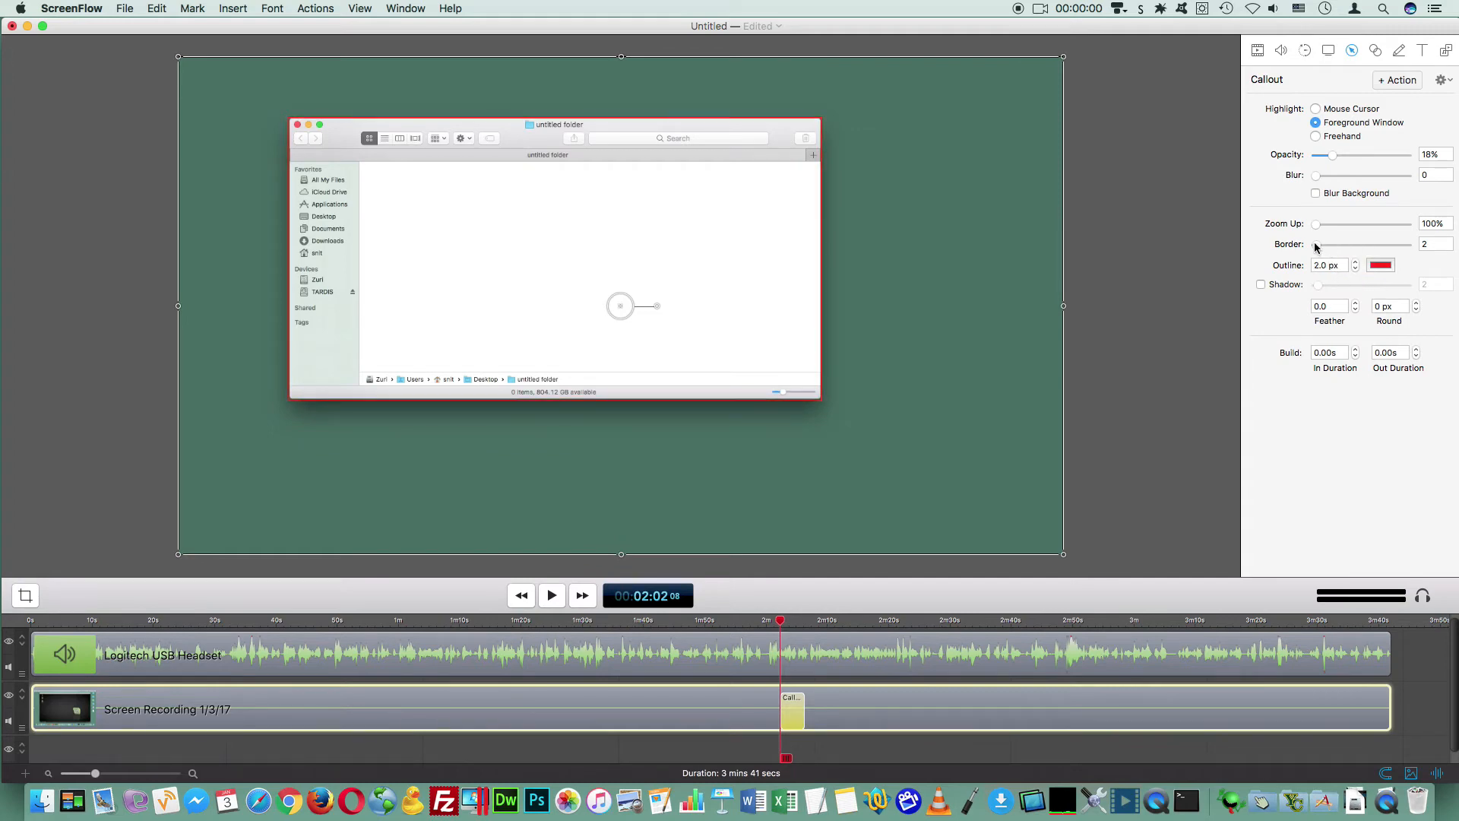
Step: Try a wider border on the window callout and set the border to 4
left_click_drag(1318, 244, 1324, 244)
left_click(1437, 247)
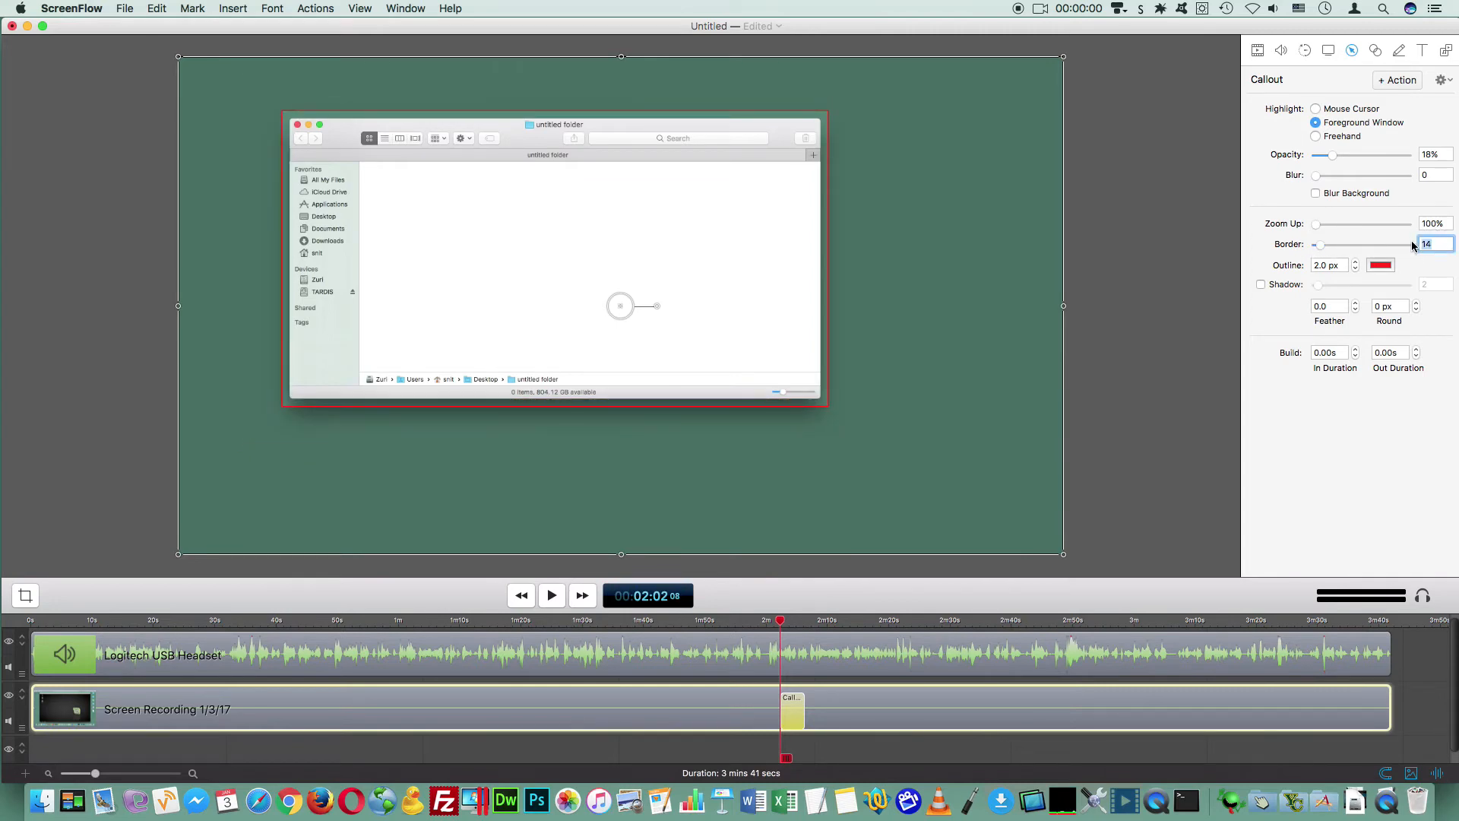
type("4")
key("Tab")
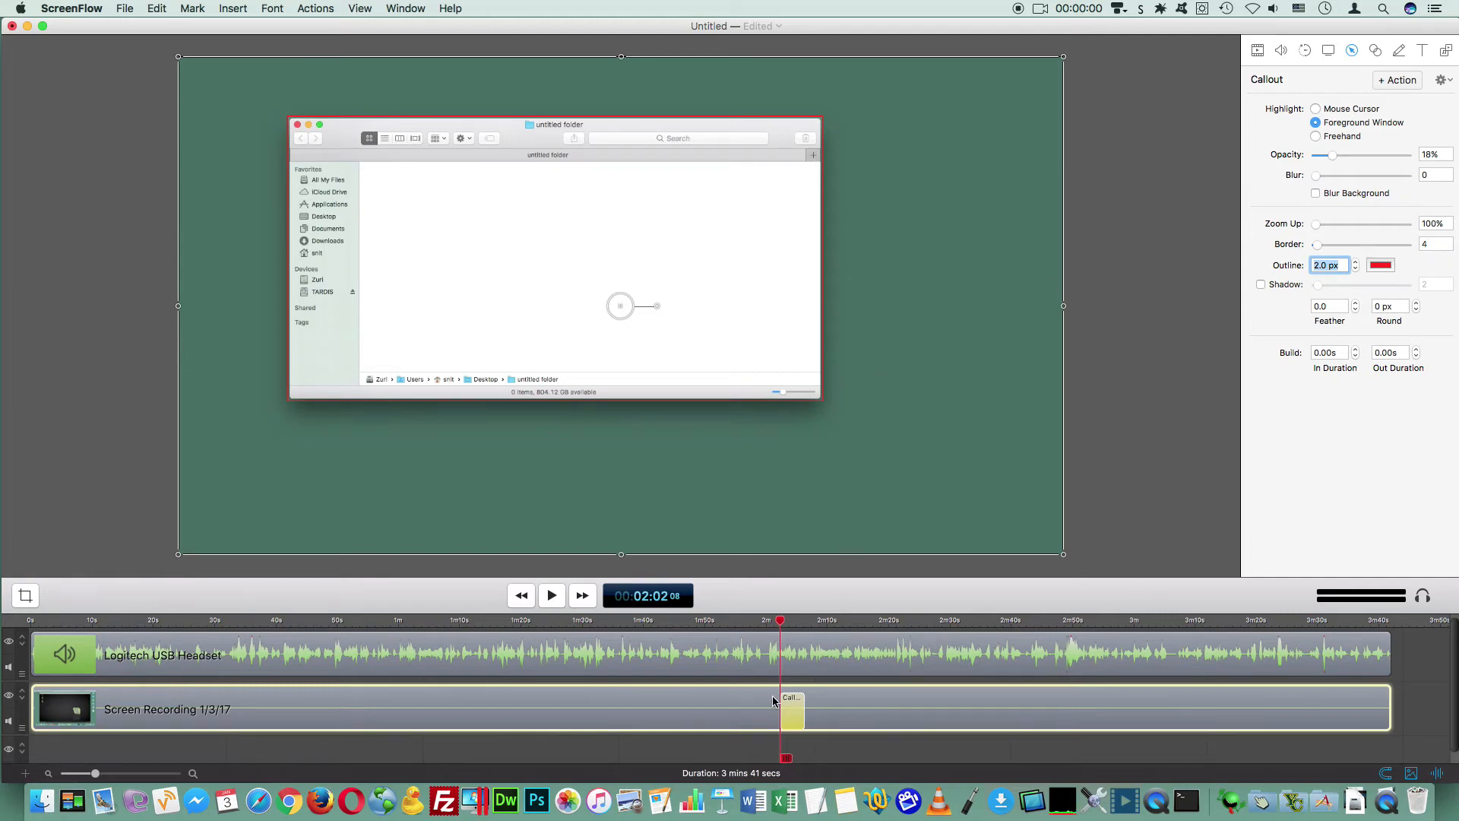
Step: Extend the callout in both directions so it spans from about 58 s to about 3m07s of the recording
left_click_drag(784, 705, 385, 684)
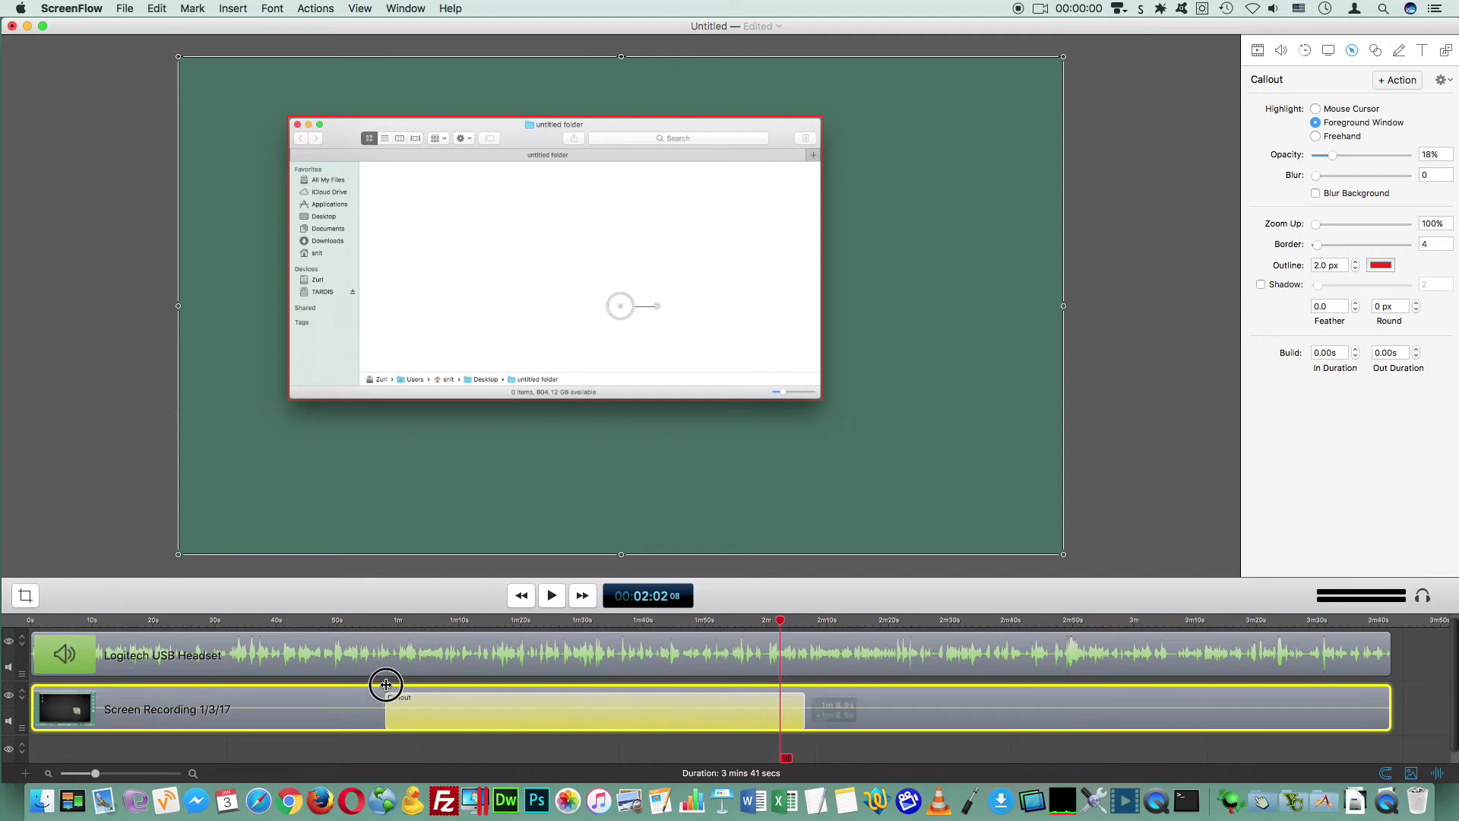
left_click_drag(802, 706, 1175, 706)
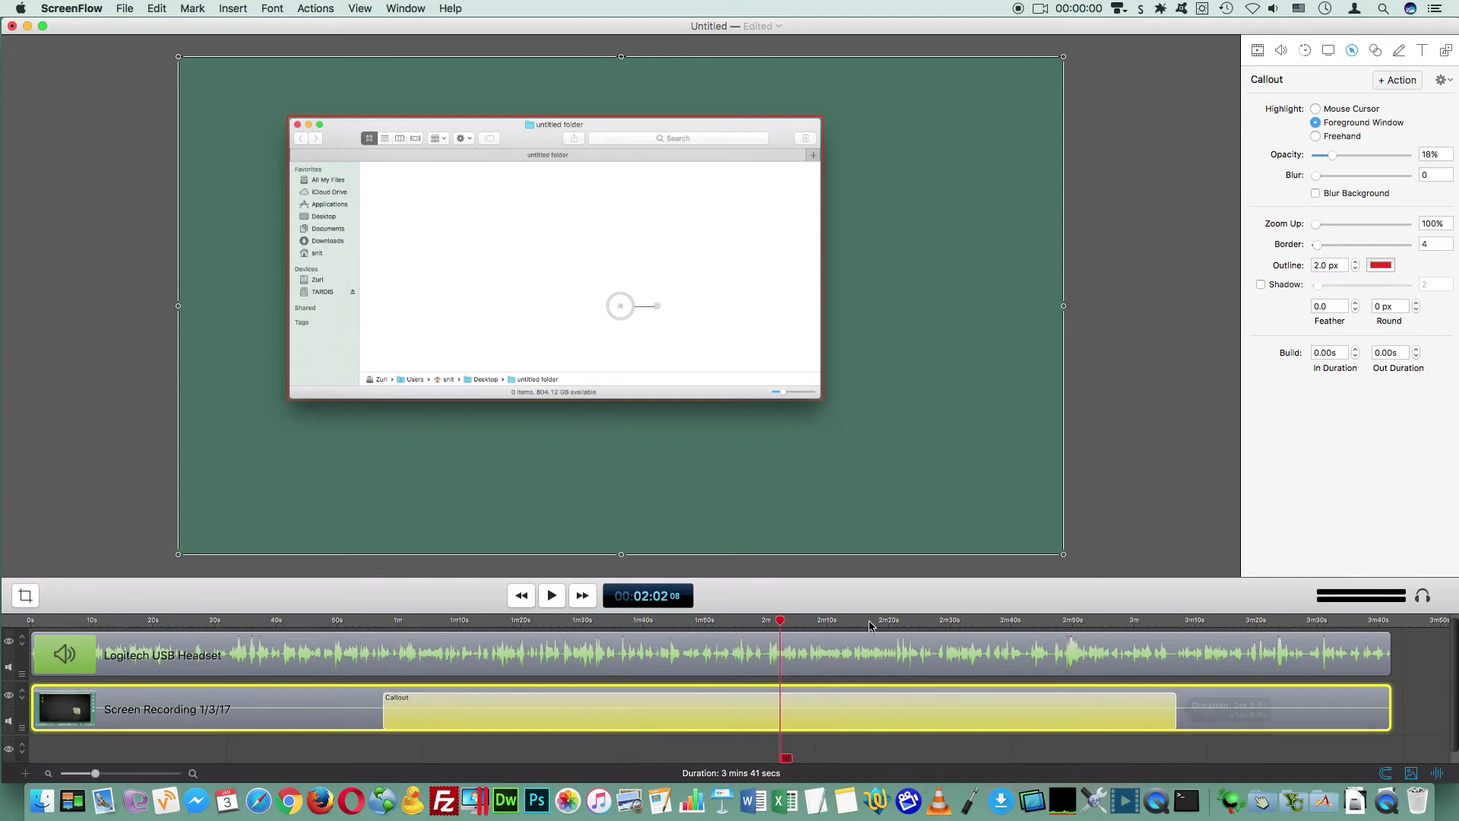
Step: Preview the callout on other foreground windows, setting its zoom to 136% and its opacity to 42%
left_click_drag(779, 621, 531, 614)
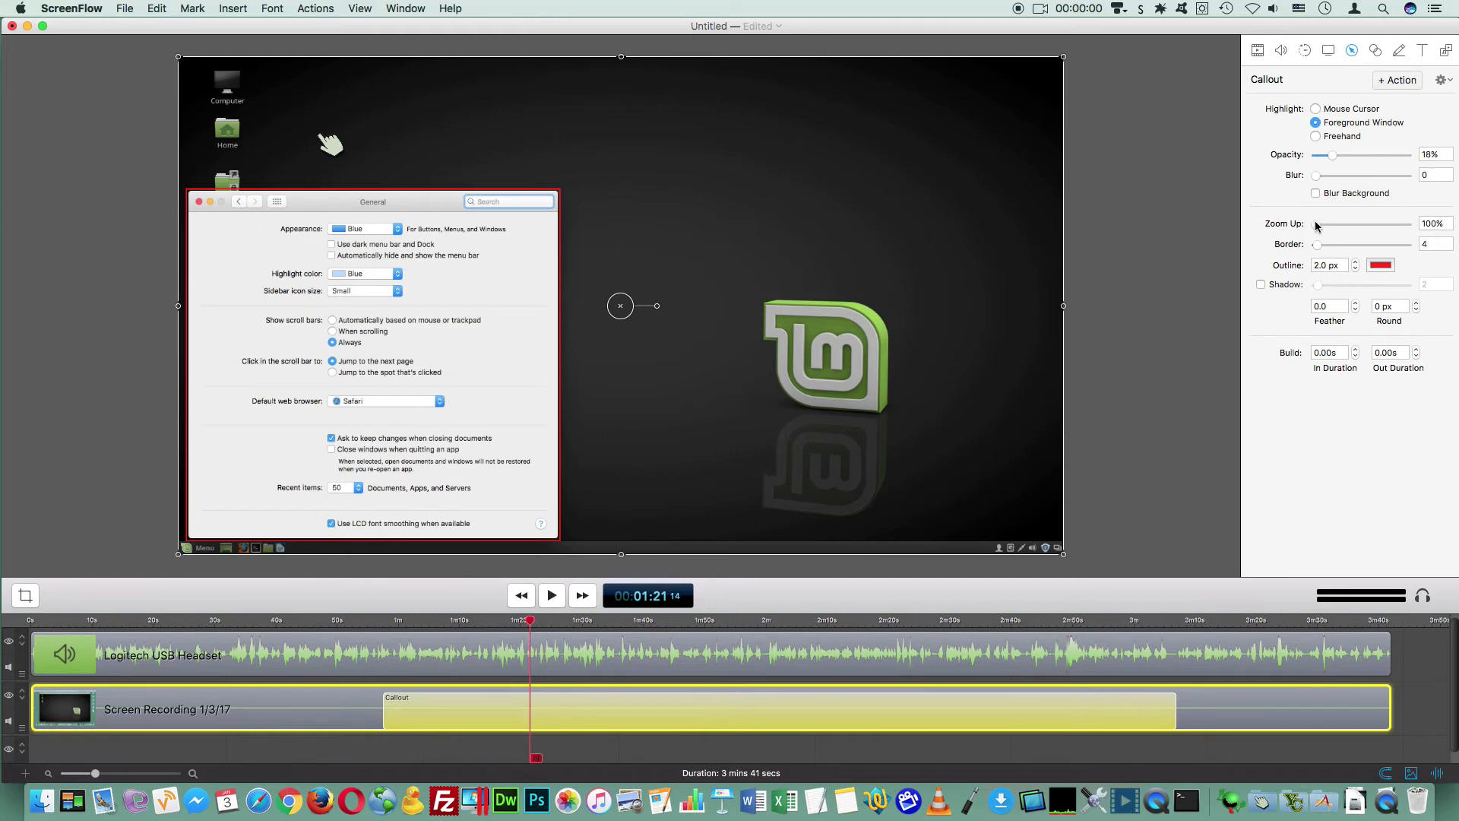
left_click_drag(1317, 226, 1324, 225)
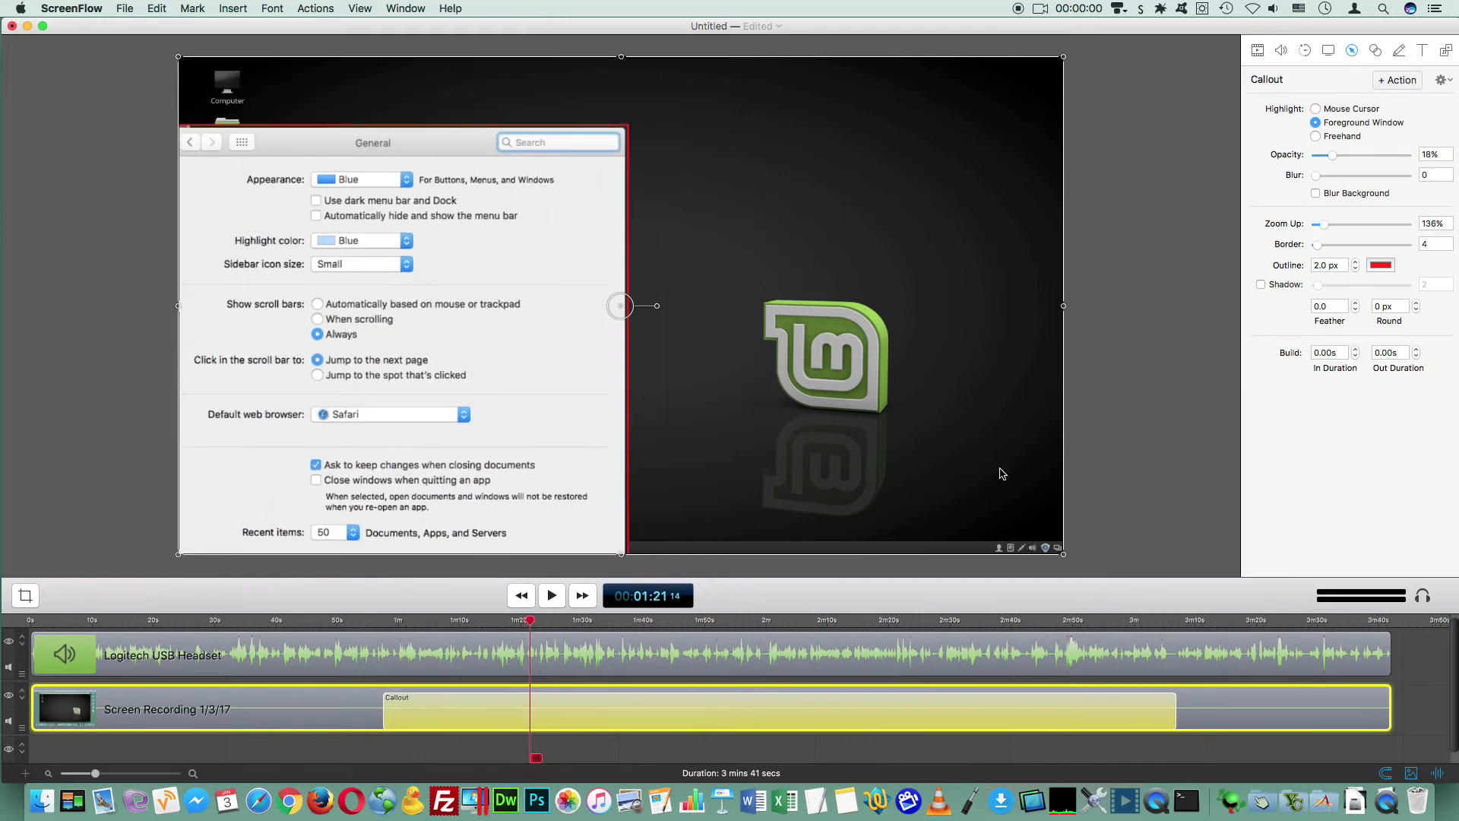
left_click_drag(532, 621, 815, 619)
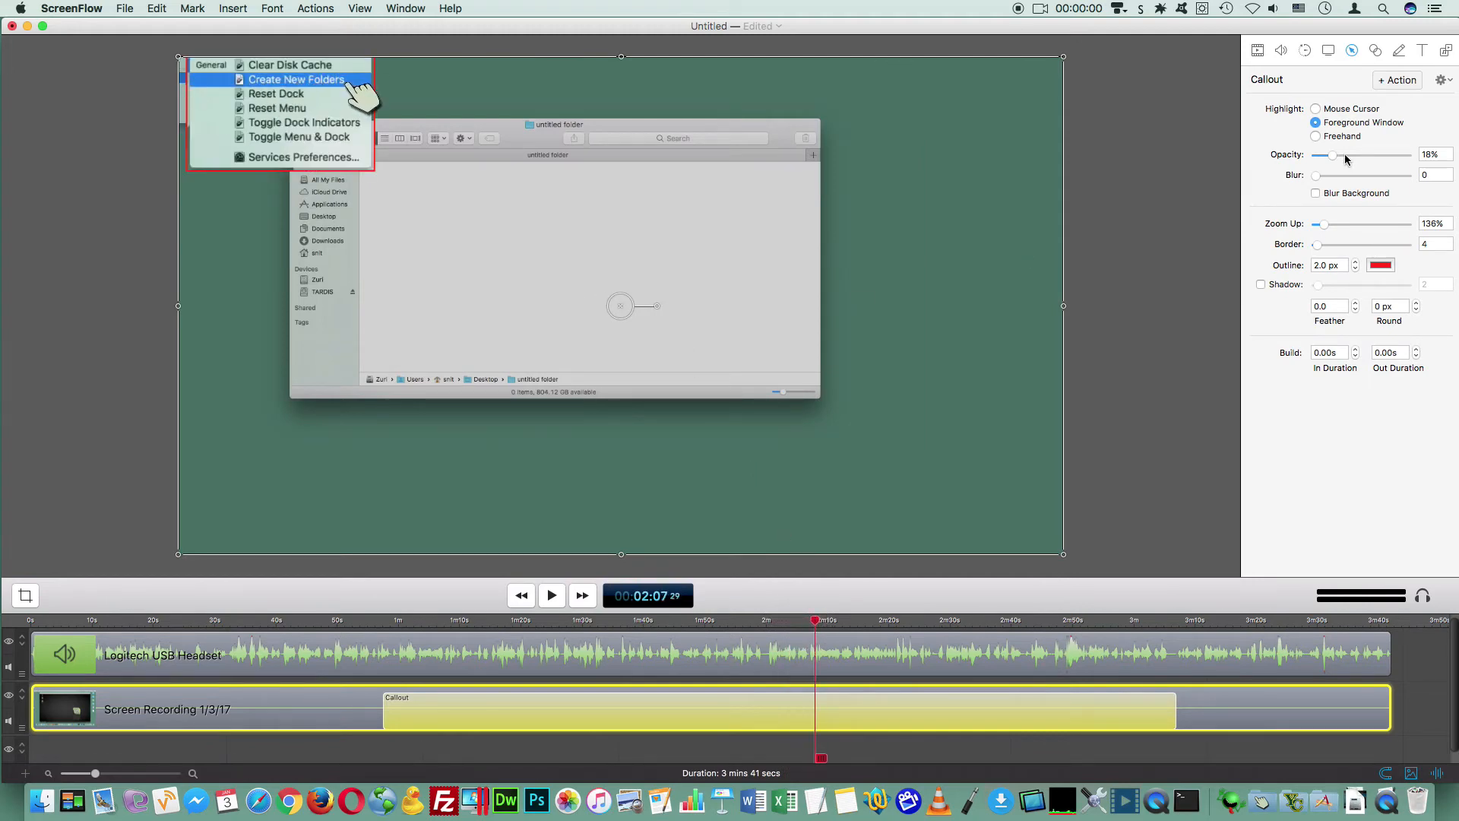
left_click_drag(1333, 155, 1358, 158)
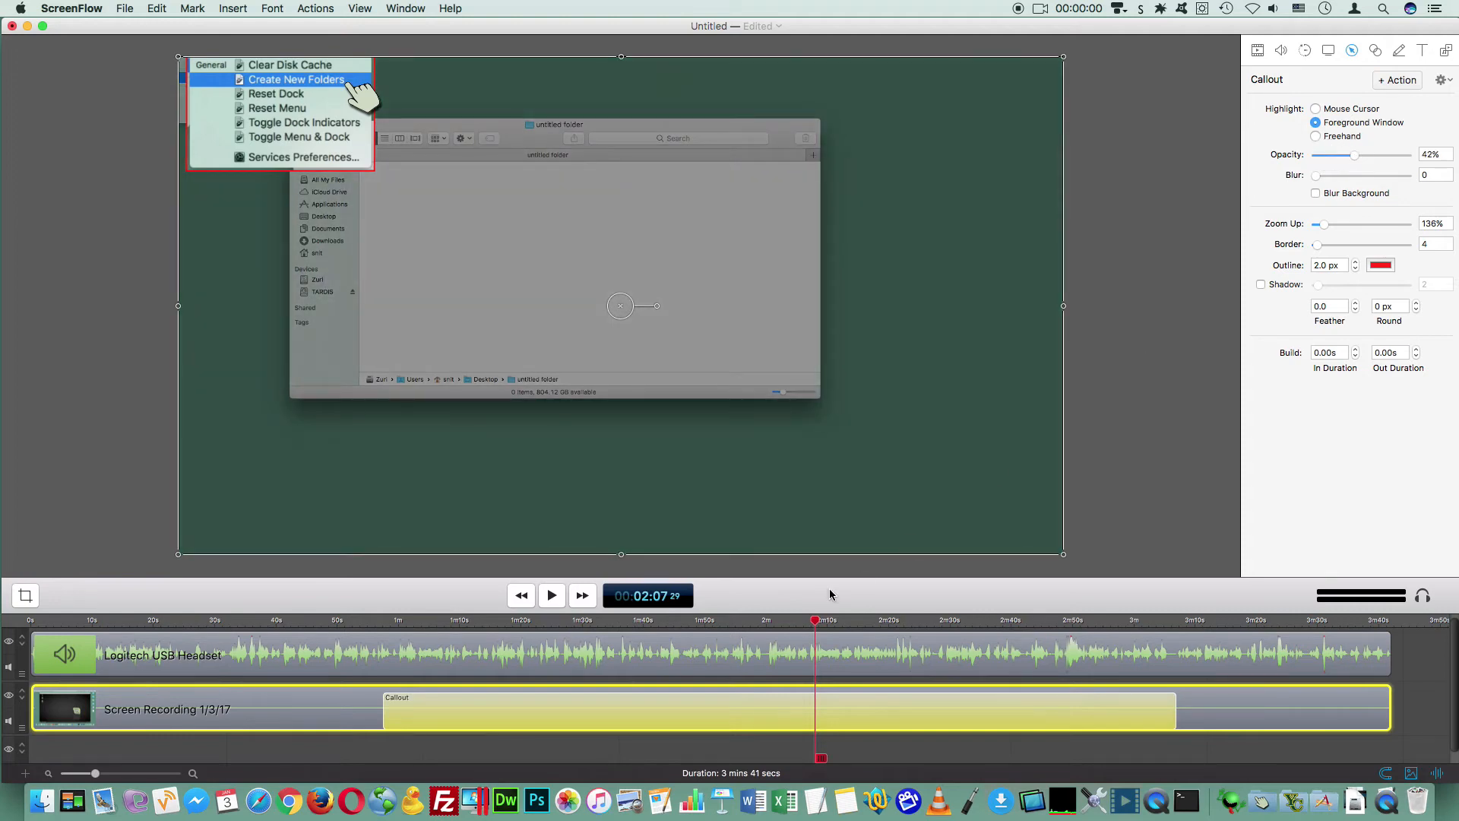
Step: Remove the callout's border and outline by setting both to 0, previewing it on the folder window around 2:39
left_click_drag(815, 620, 878, 620)
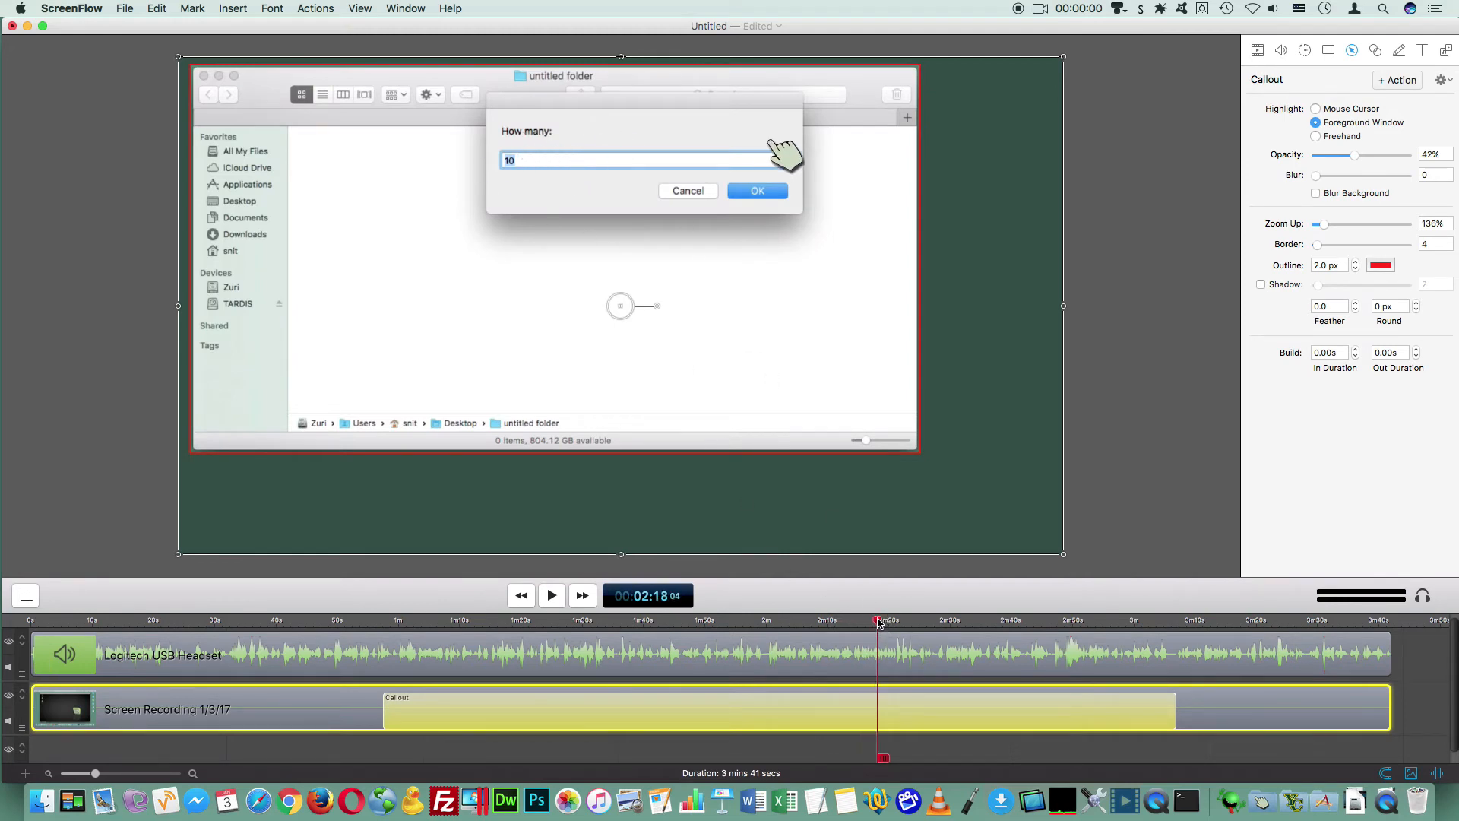
left_click_drag(878, 622, 1010, 621)
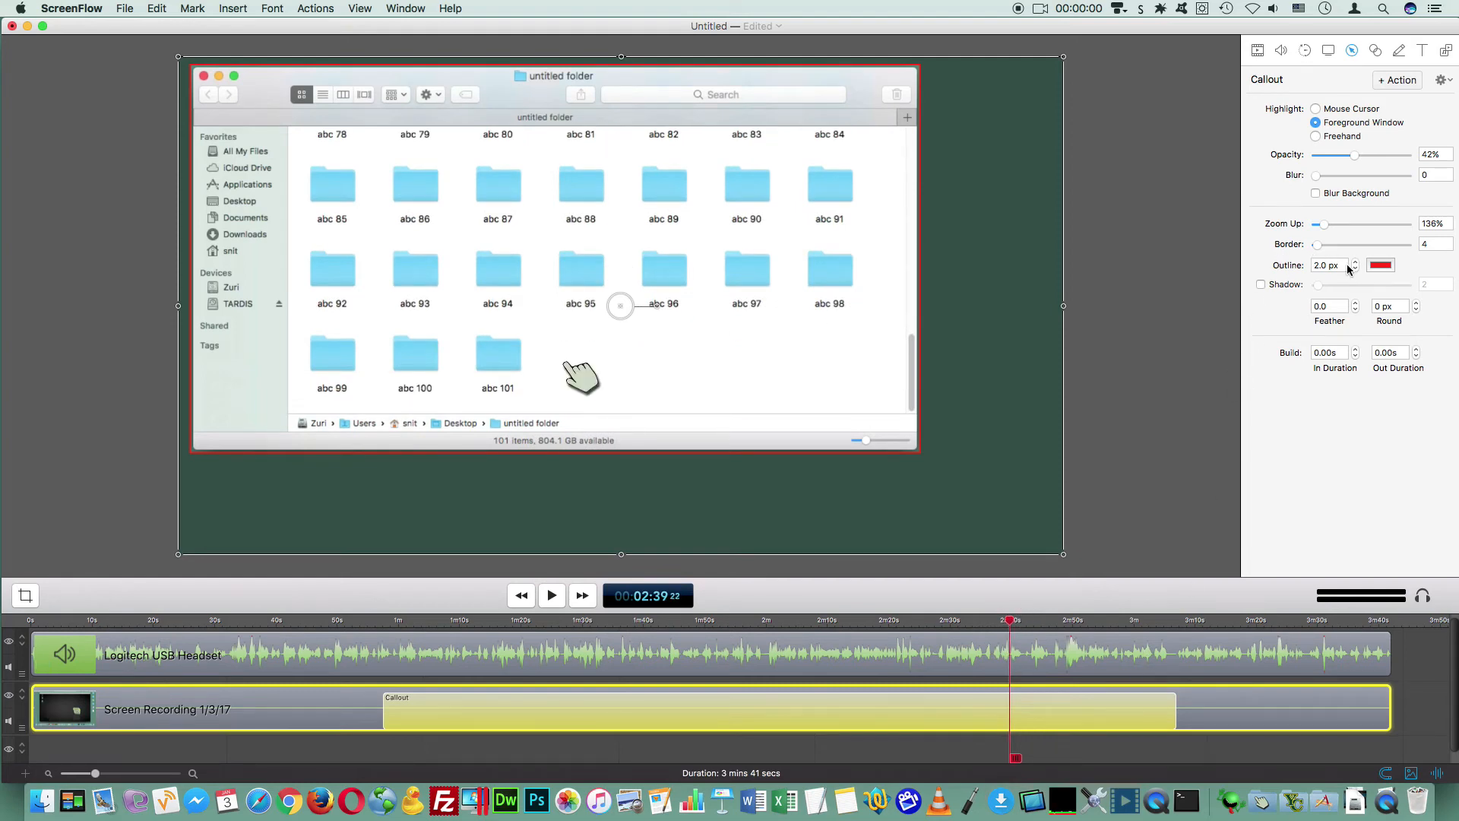
left_click_drag(1321, 244, 1305, 245)
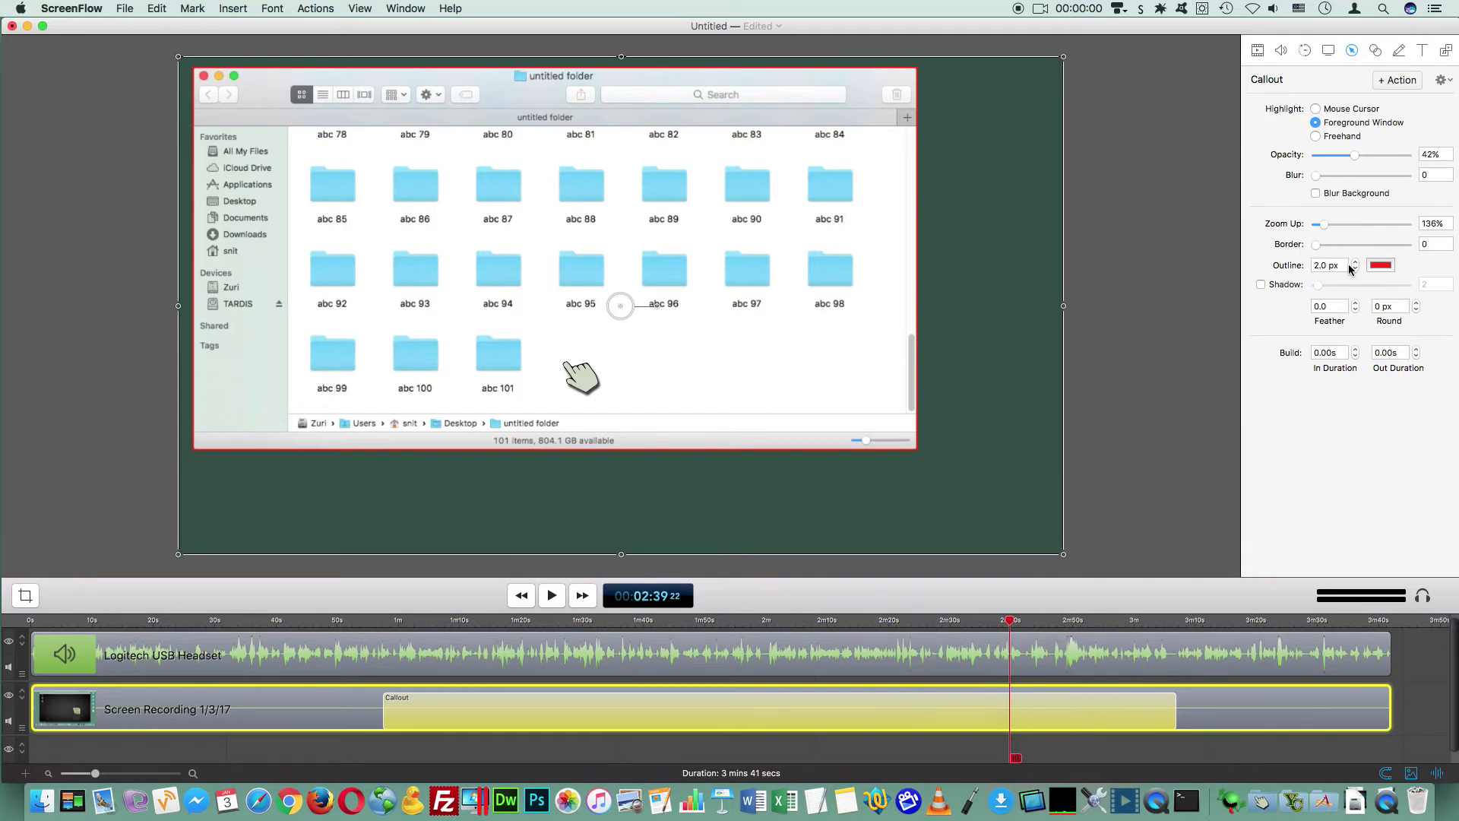
left_click(1347, 266)
type("0")
key("Tab")
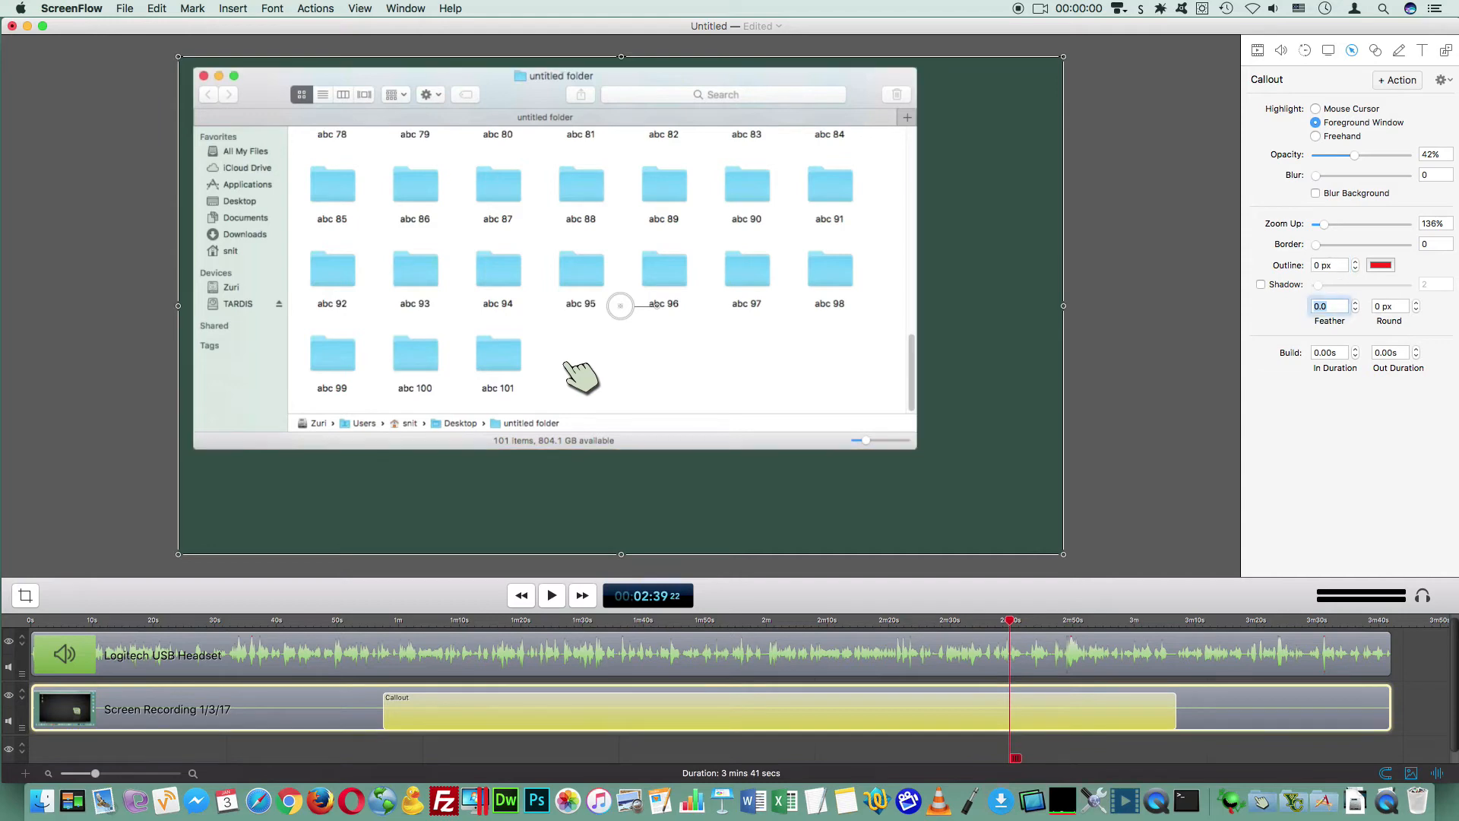
Step: Try a shadow on the callout, reduce it to 0, and turn the shadow off again
left_click(1262, 286)
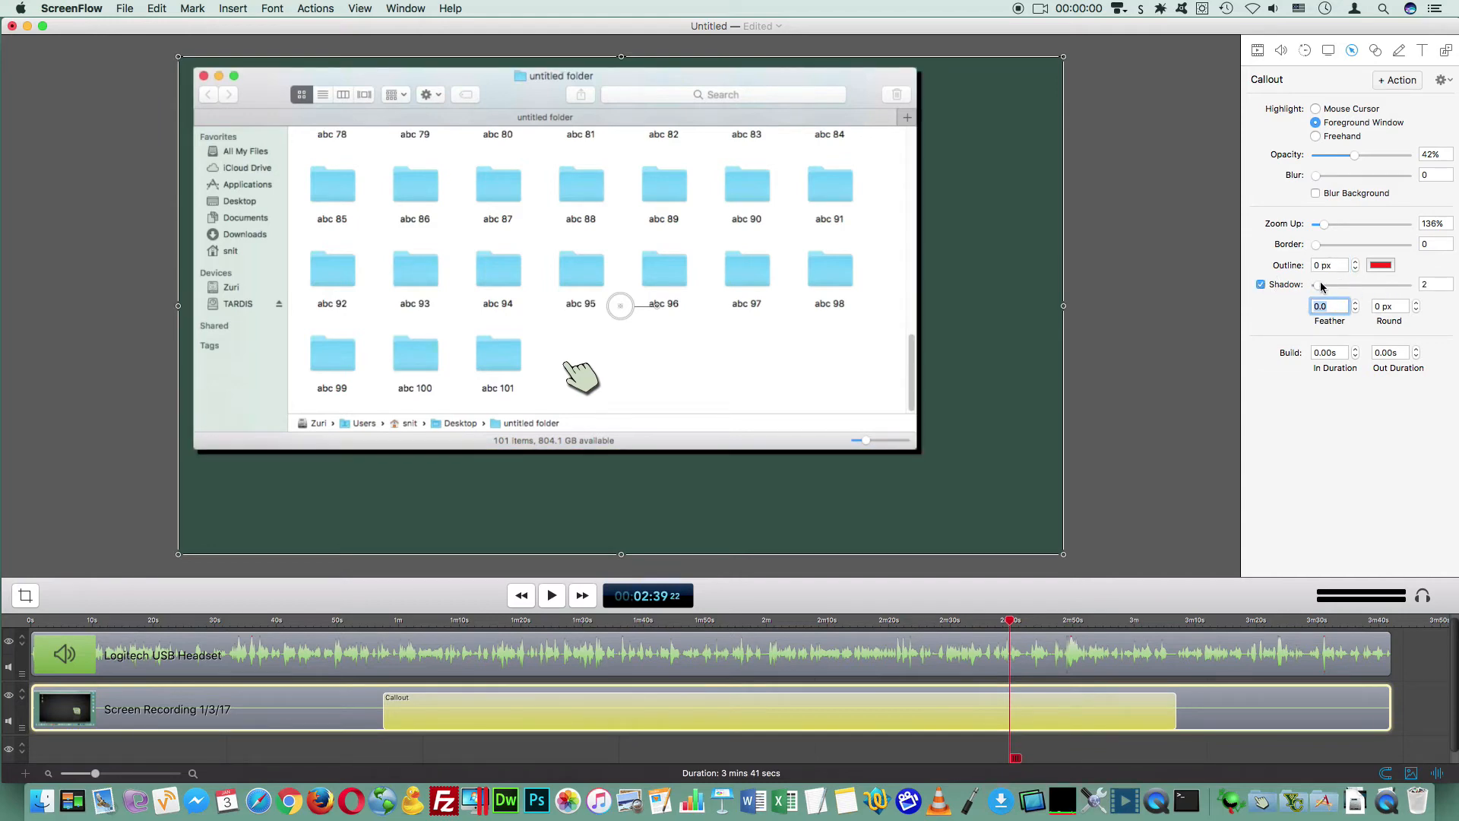
left_click_drag(1321, 286, 1254, 285)
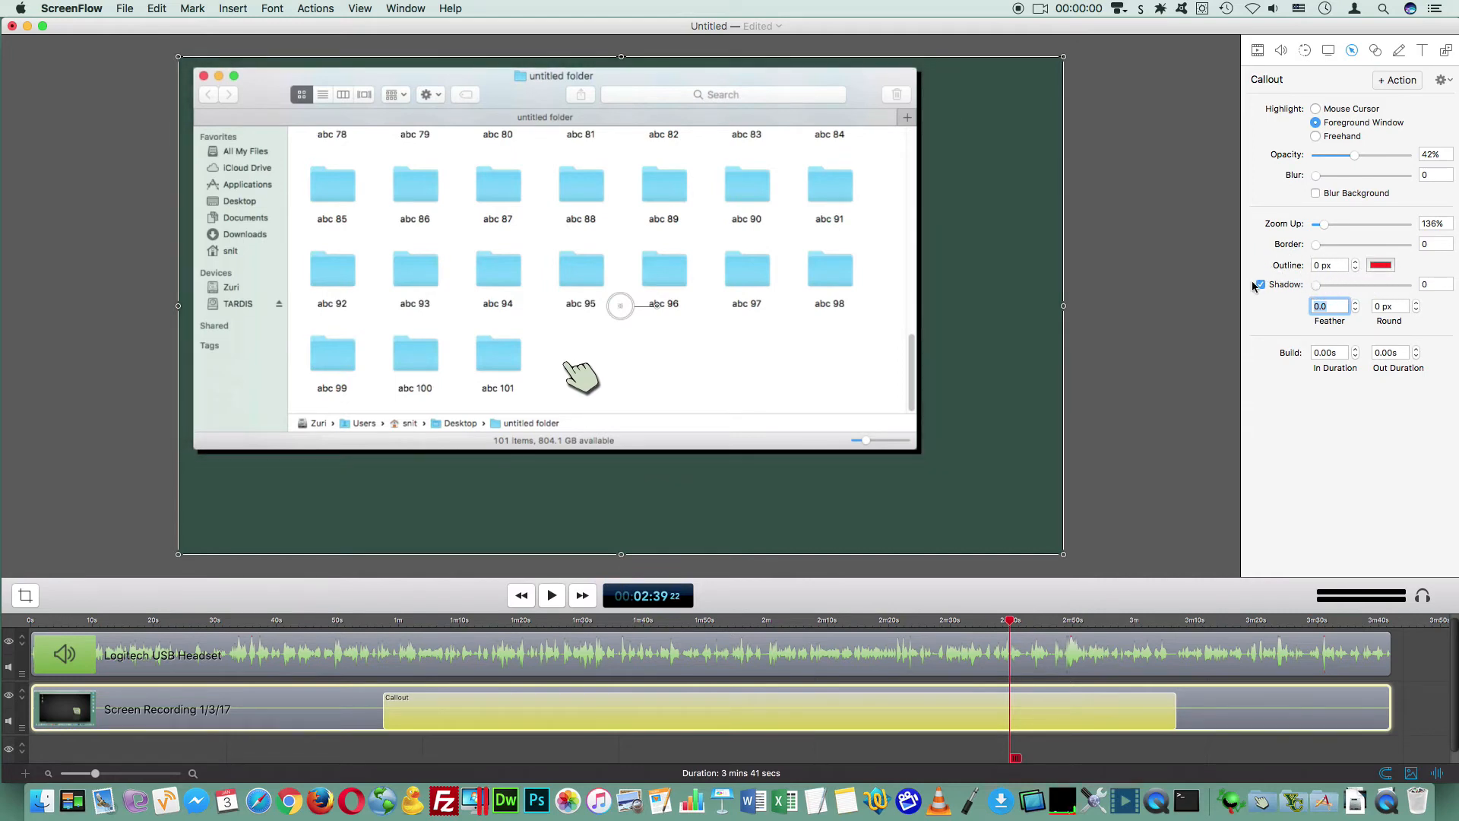
left_click(1261, 285)
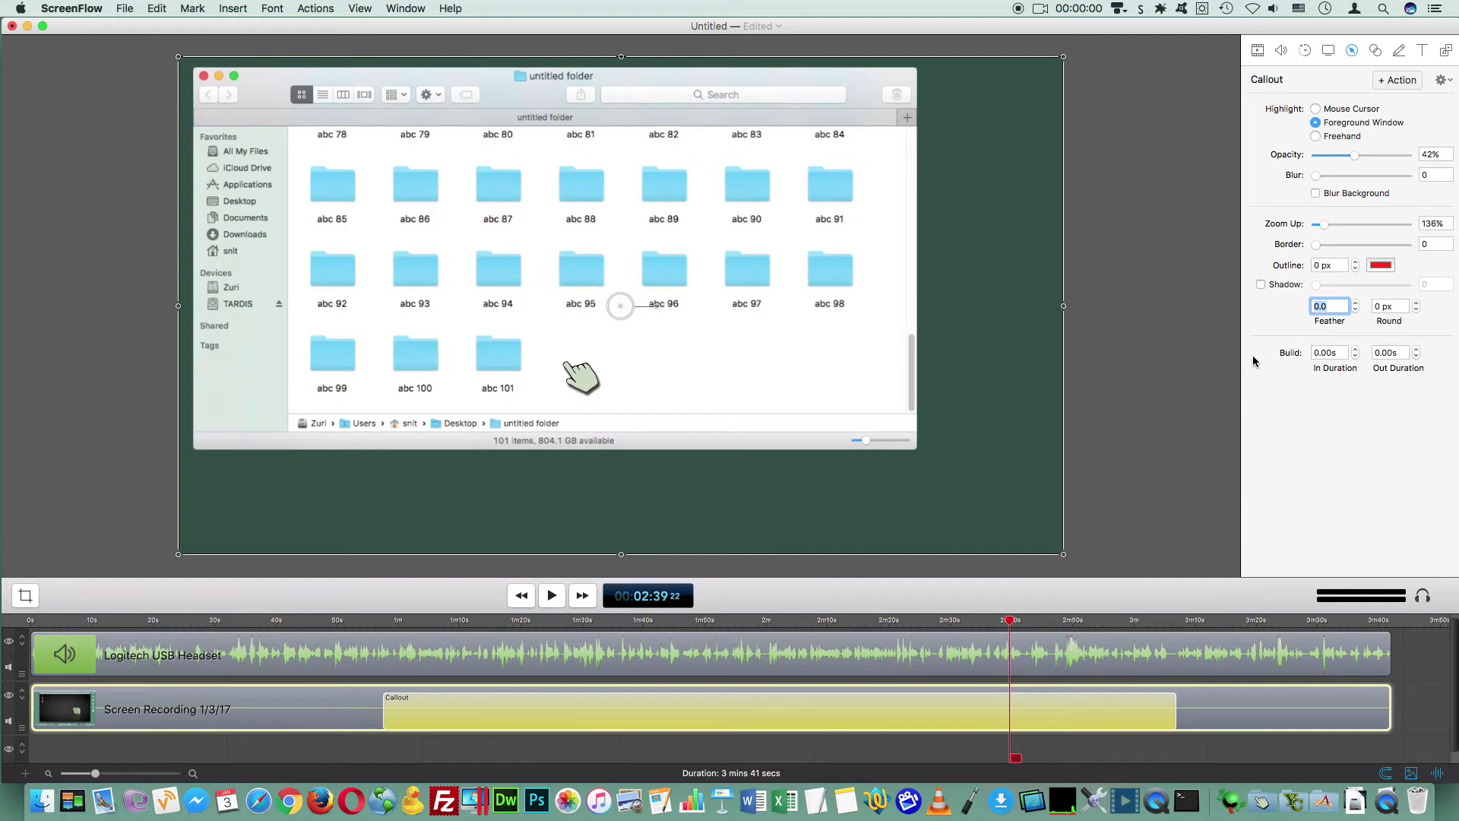
Step: Set the callout's zoom back to 100% and preview the highlighted windows at other points of the recording
left_click_drag(1009, 621, 1032, 621)
left_click_drag(1325, 224, 1318, 225)
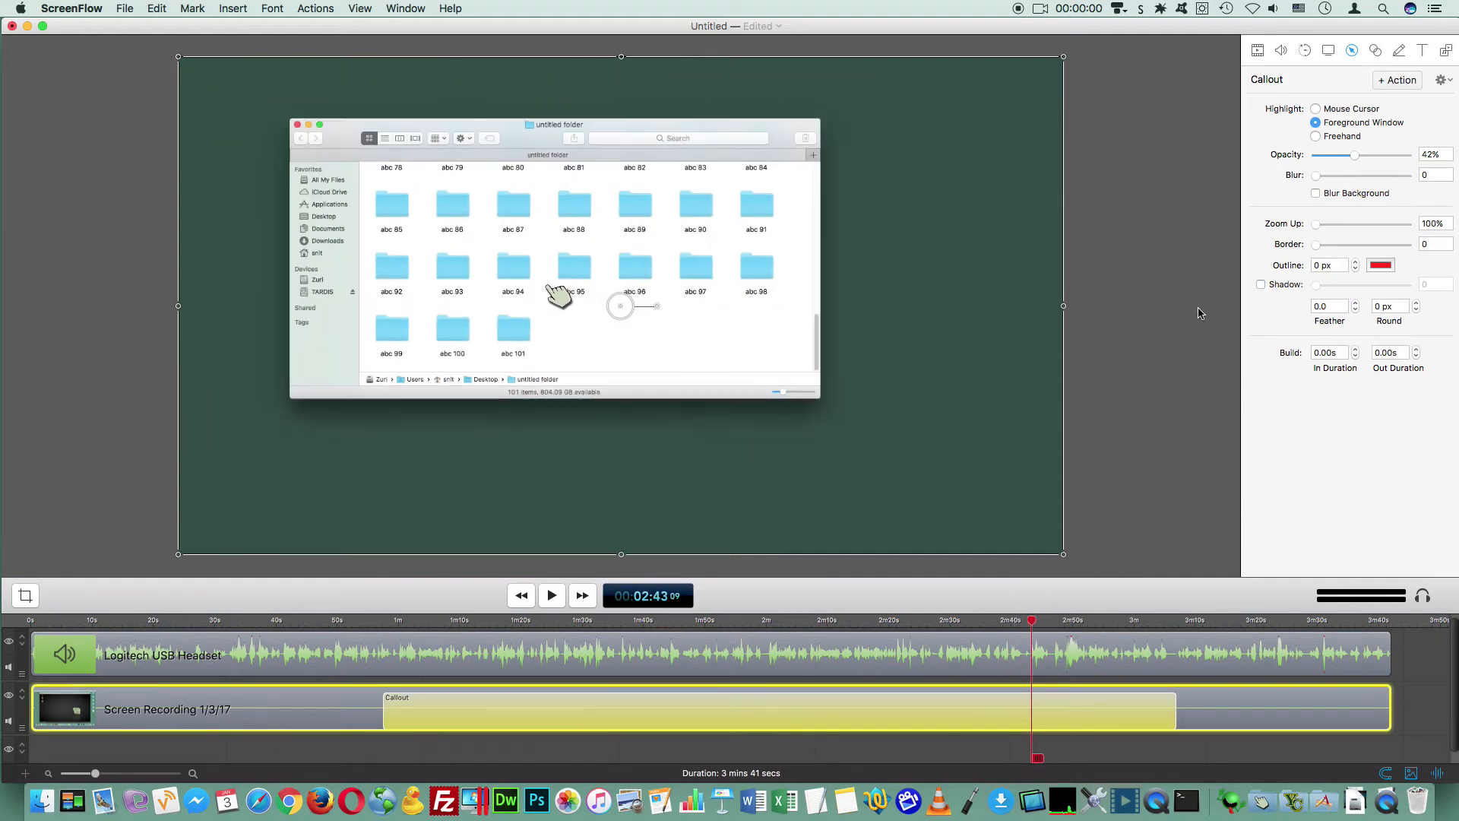
left_click_drag(1027, 619, 648, 620)
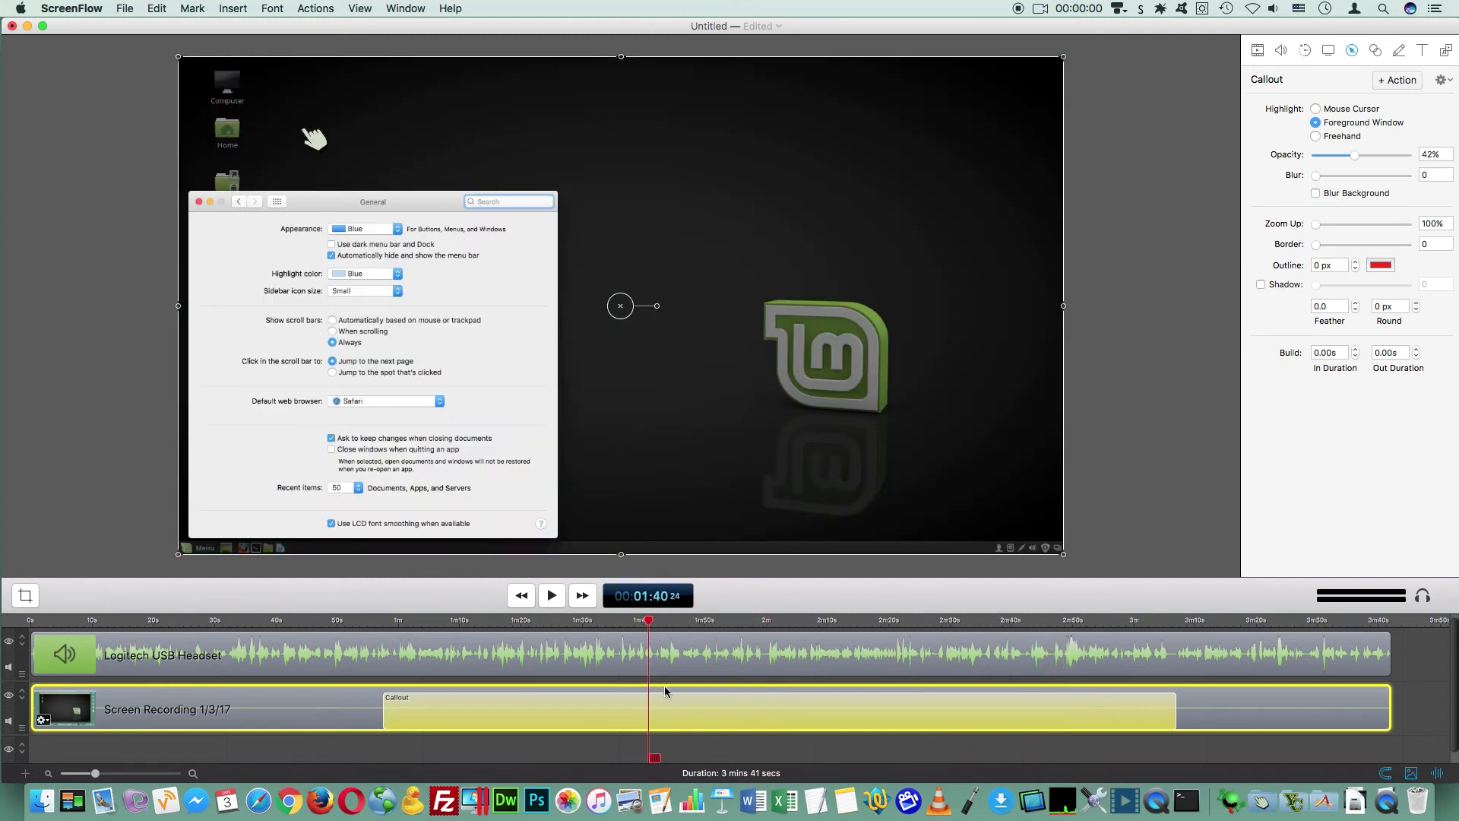
Step: Slide the callout along the recording clip until it reaches the clip's end, and preview the frame near 2:59
left_click_drag(698, 700, 346, 699)
mouse_move(649, 620)
left_mouse_down()
mouse_move(26, 600)
mouse_move(634, 616)
left_mouse_up()
left_click_drag(737, 700, 1305, 703)
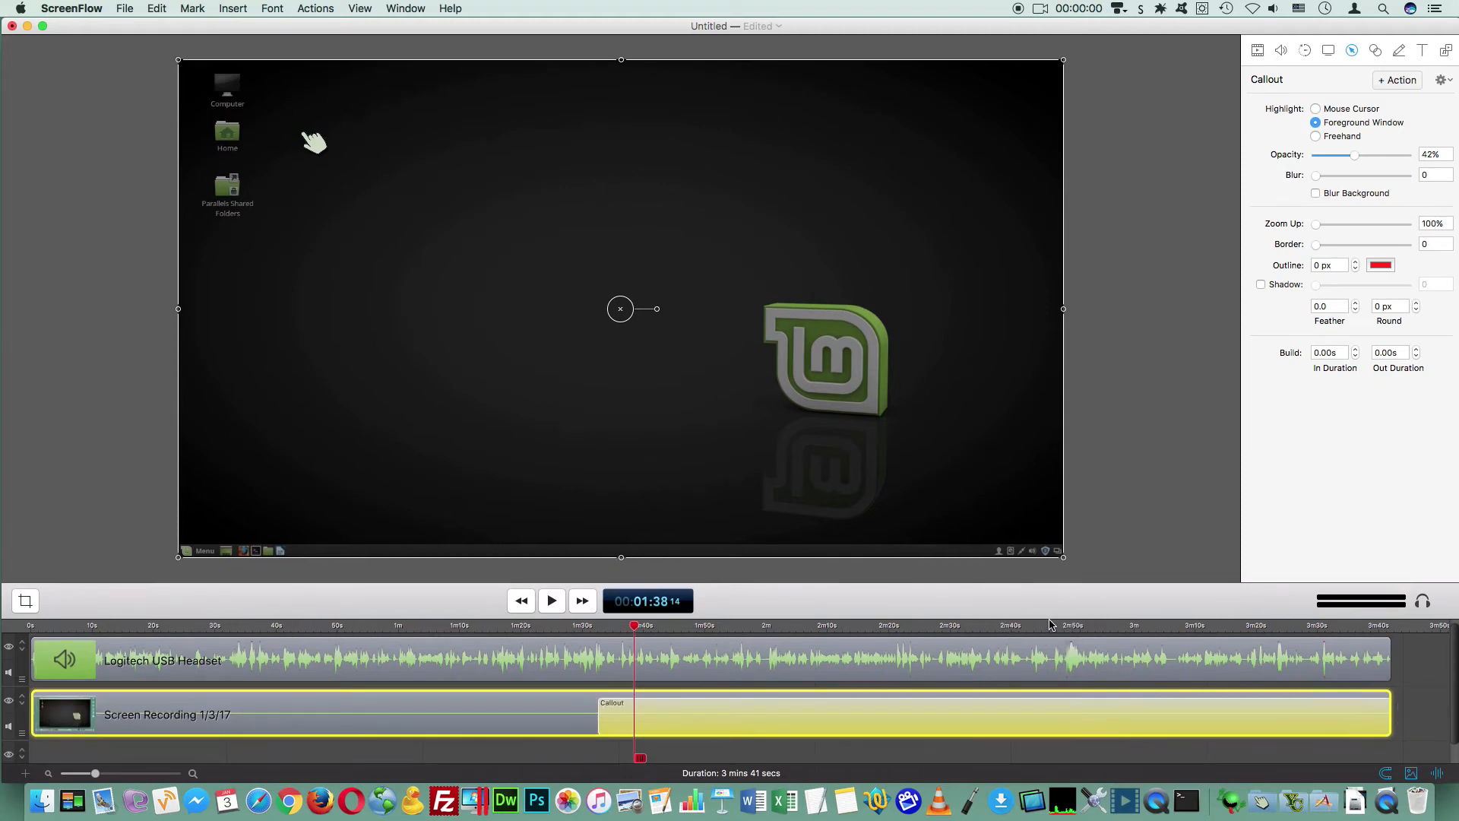
left_click(1095, 627)
left_click_drag(1095, 626, 1130, 652)
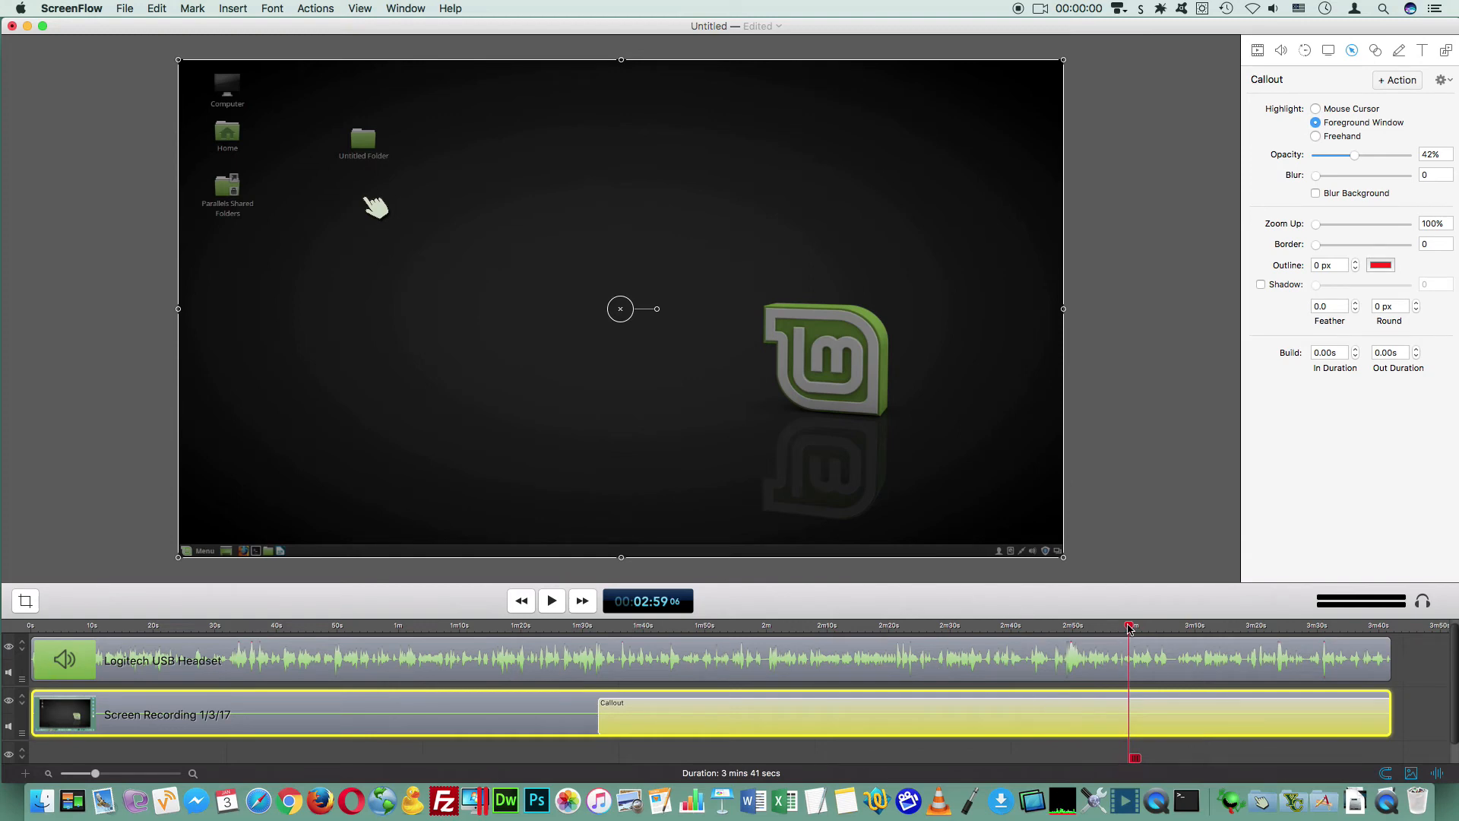
Step: Move the callout back to start at about 1m04s, and delete it from the recording clip
left_click_drag(1130, 628, 915, 628)
left_click_drag(961, 700, 795, 693)
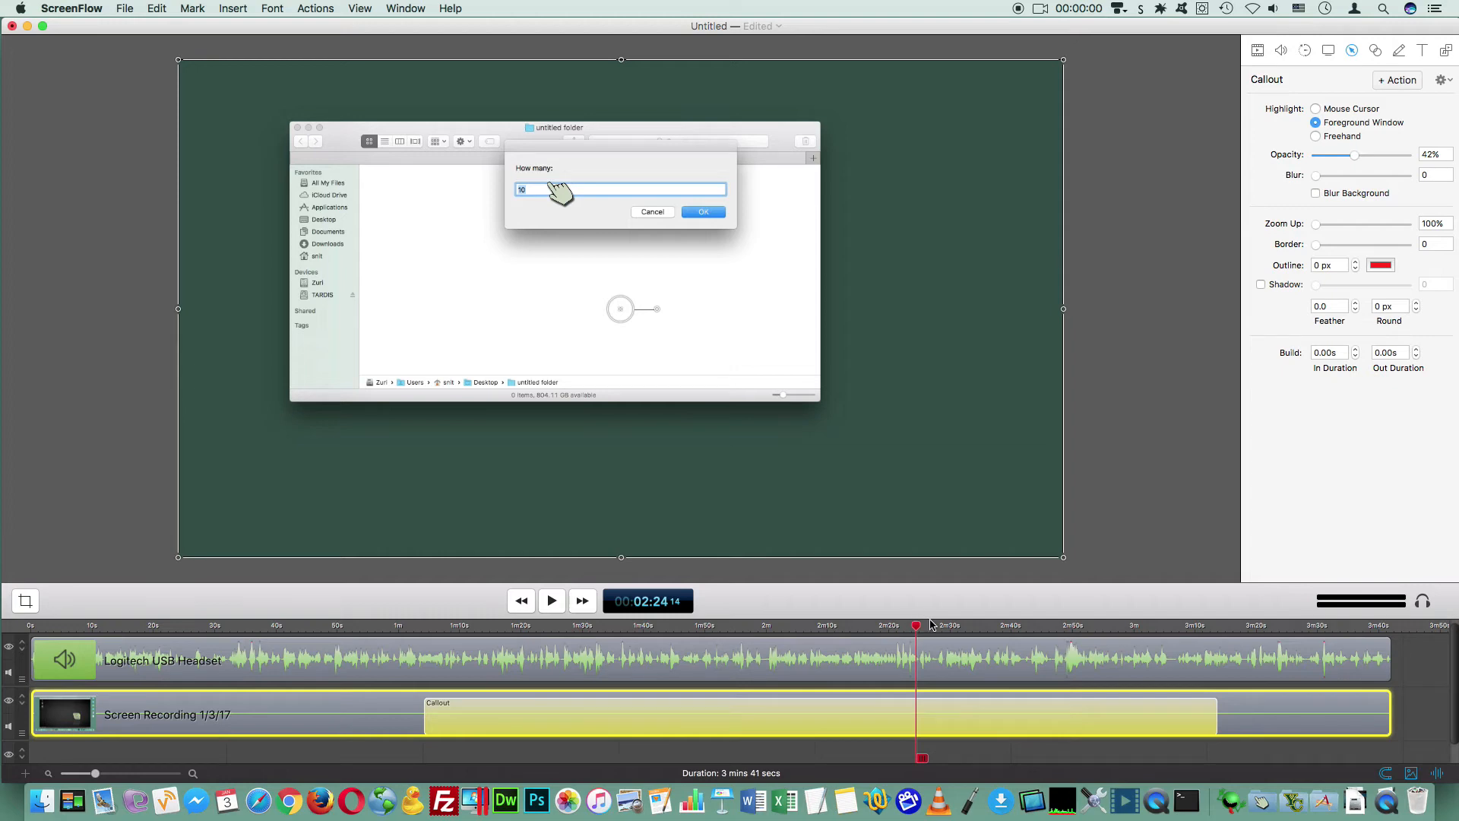
left_click_drag(915, 628, 817, 628)
key("Delete")
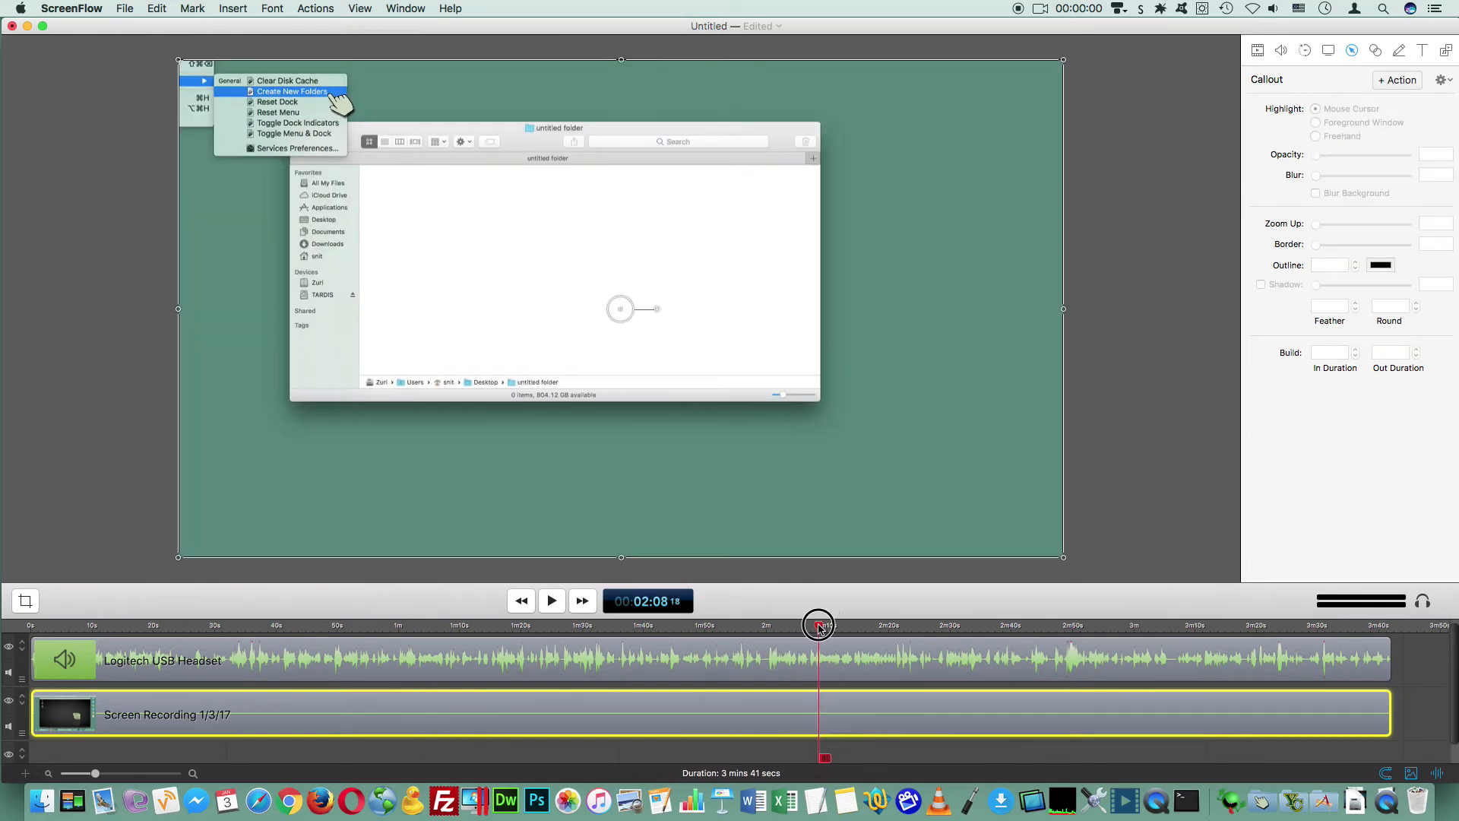
Step: Go to about 2:59 in the recording, try enlarging the clip, and set its scale back to 100%
left_click_drag(820, 626, 1132, 640)
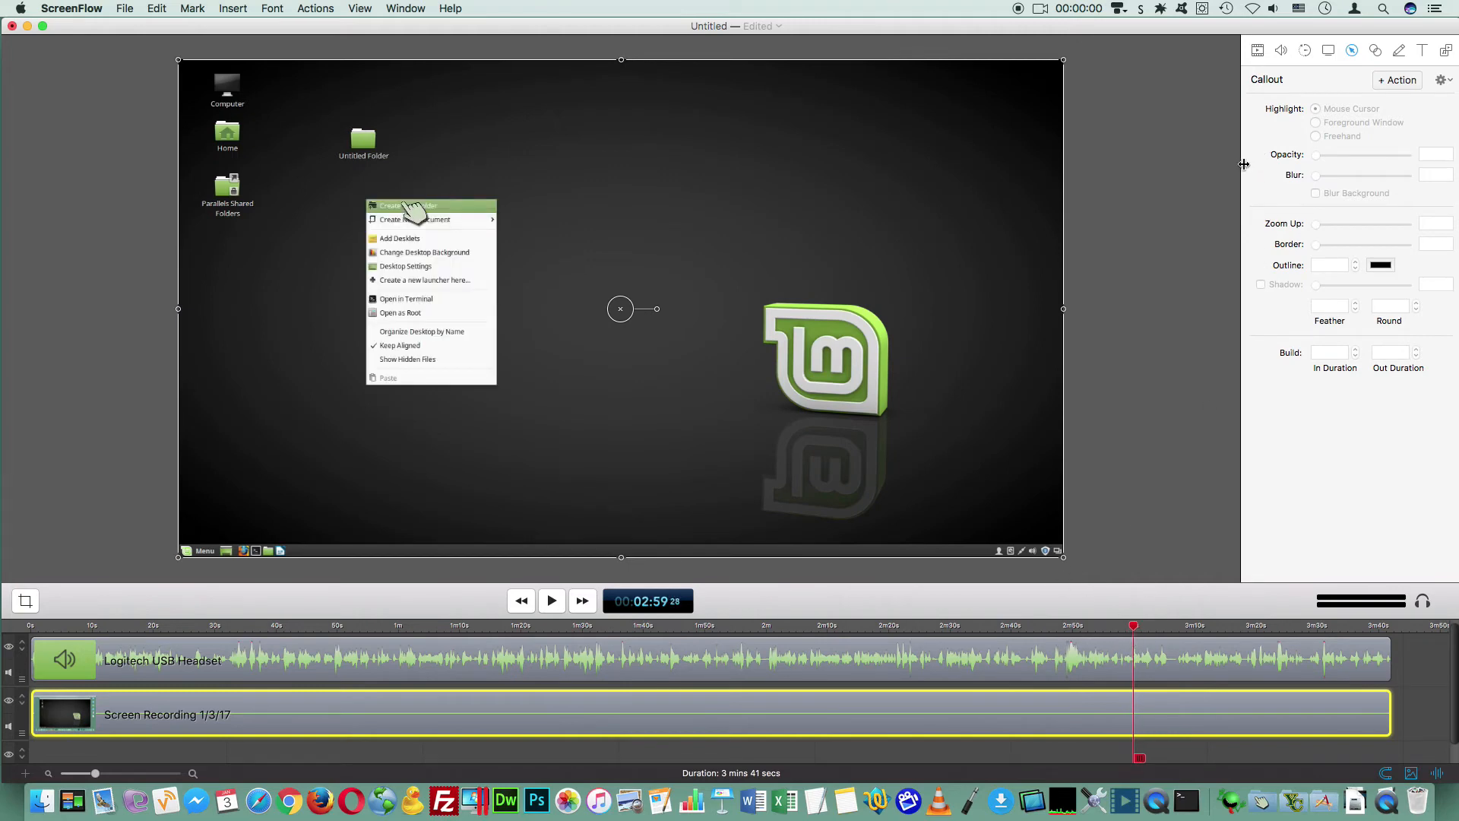
left_click(1259, 51)
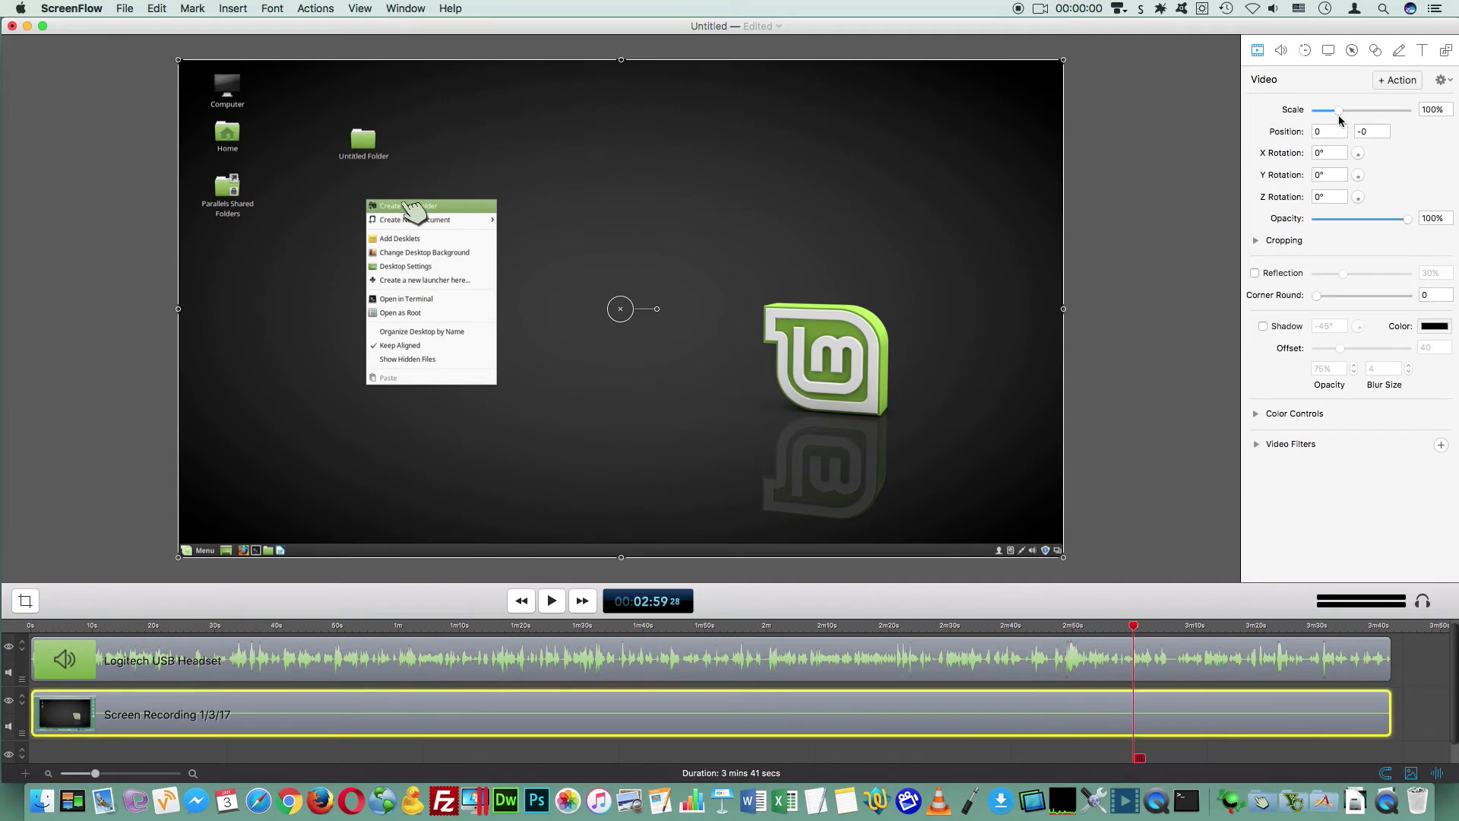
mouse_move(1339, 114)
left_mouse_down()
mouse_move(1323, 109)
mouse_move(1365, 113)
left_mouse_up()
left_click(1427, 110)
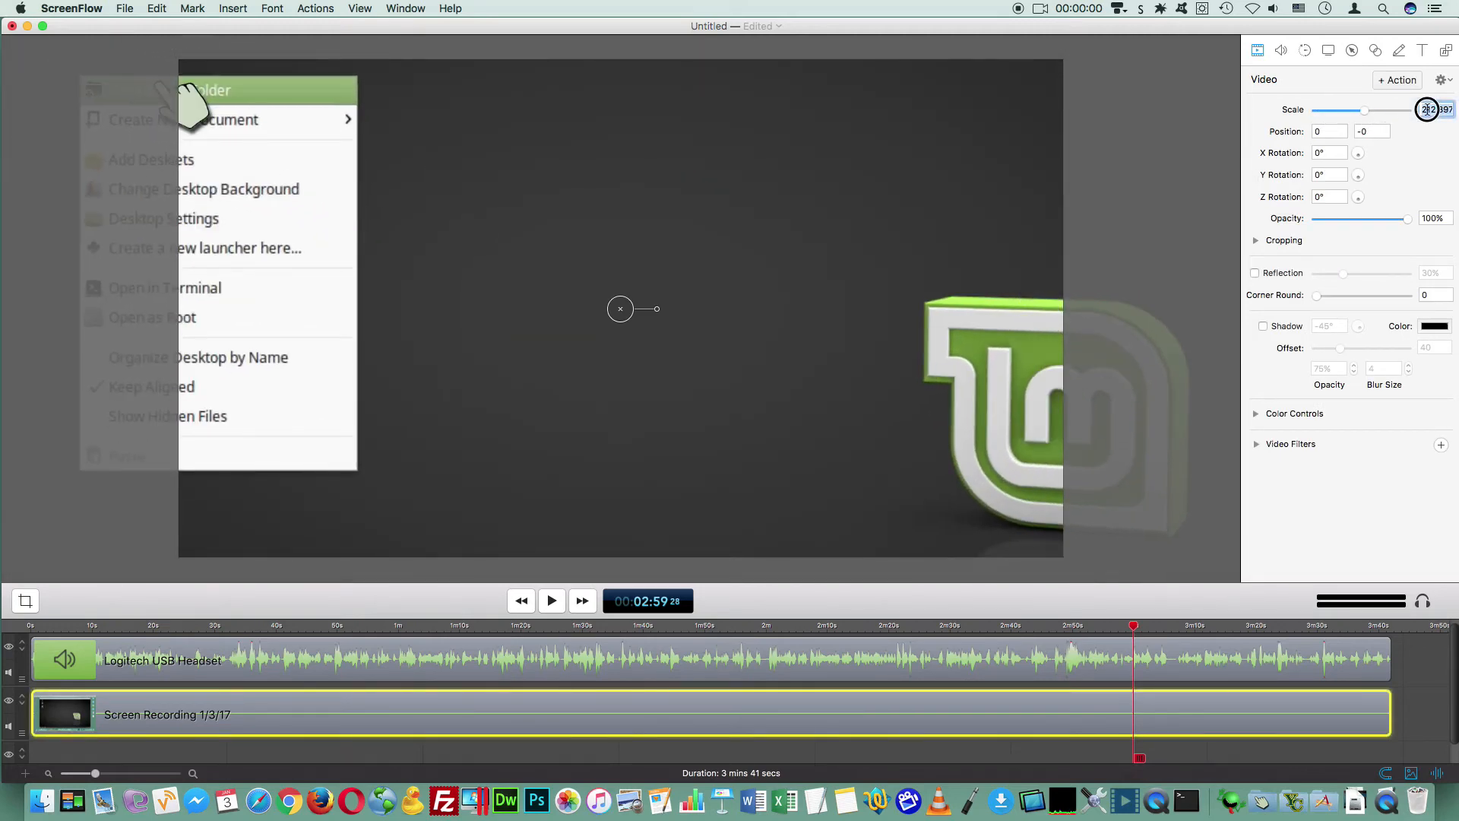
key("Tab")
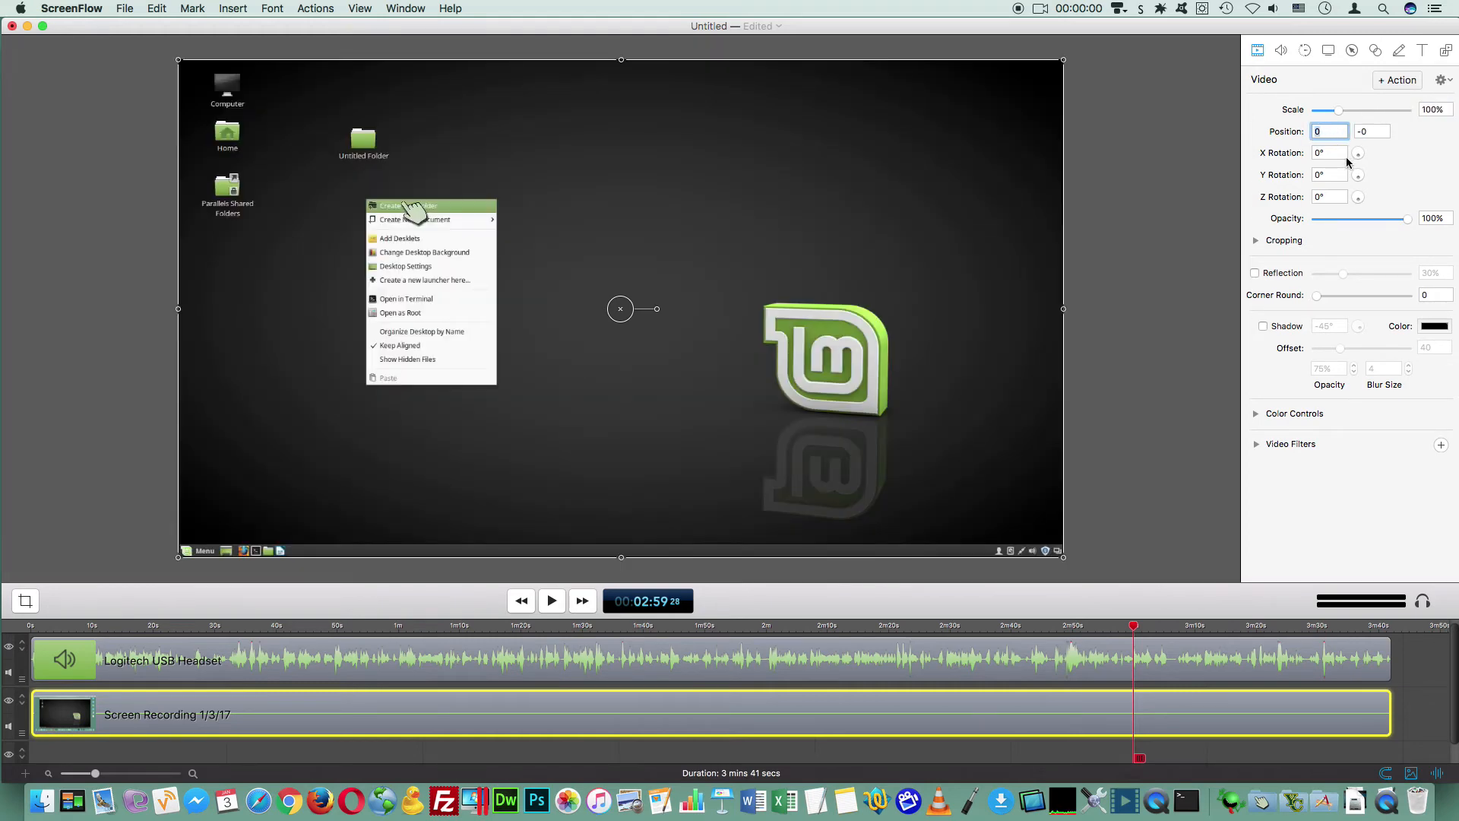
Step: Try rotating the clip around the X, Y and Z axes, and return the rotations and vertical position to 0
left_click_drag(1357, 158, 1363, 156)
left_click(1368, 131)
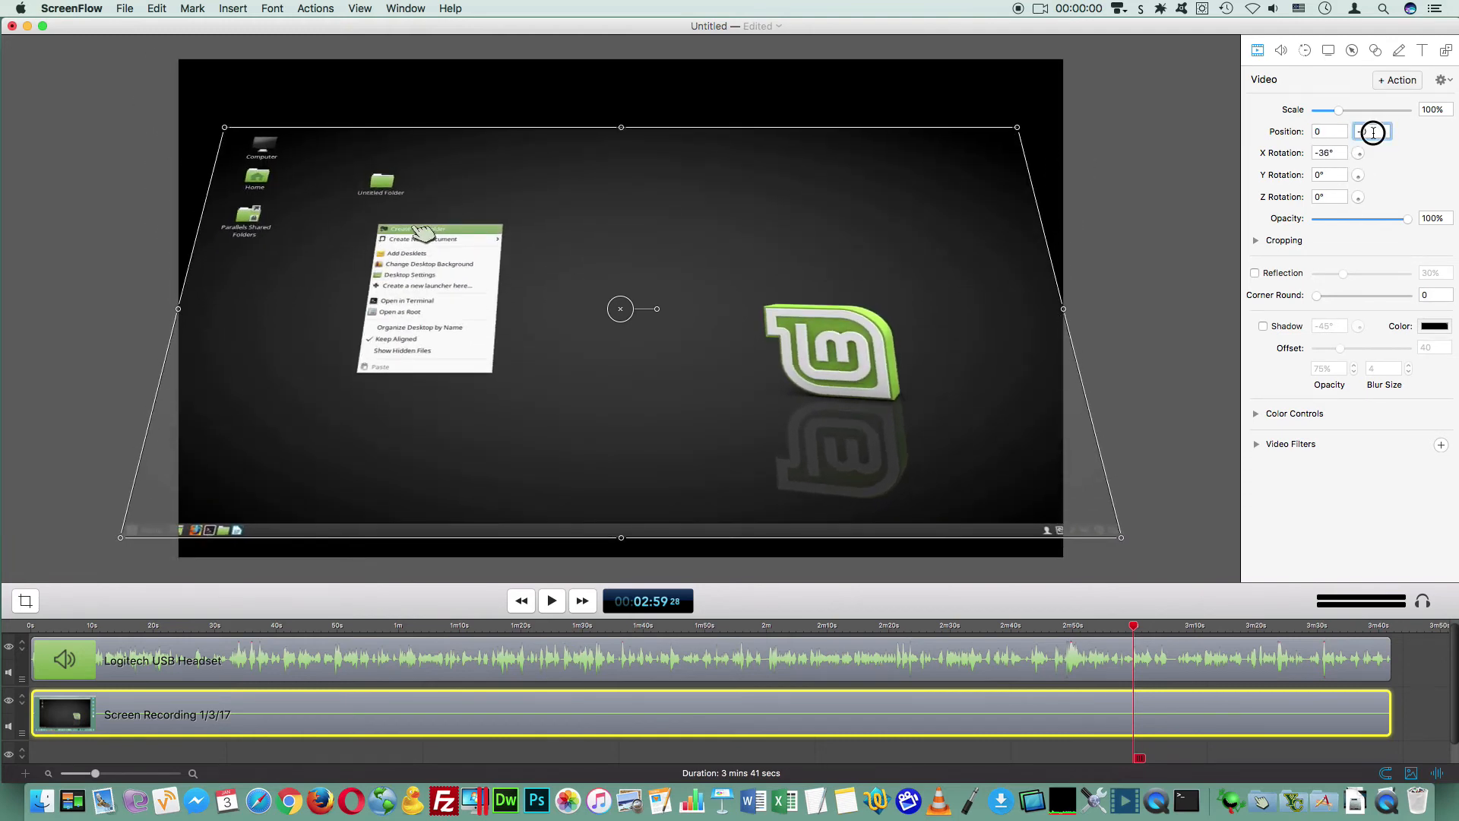
type("0")
key("Tab")
left_click_drag(1358, 158, 1360, 196)
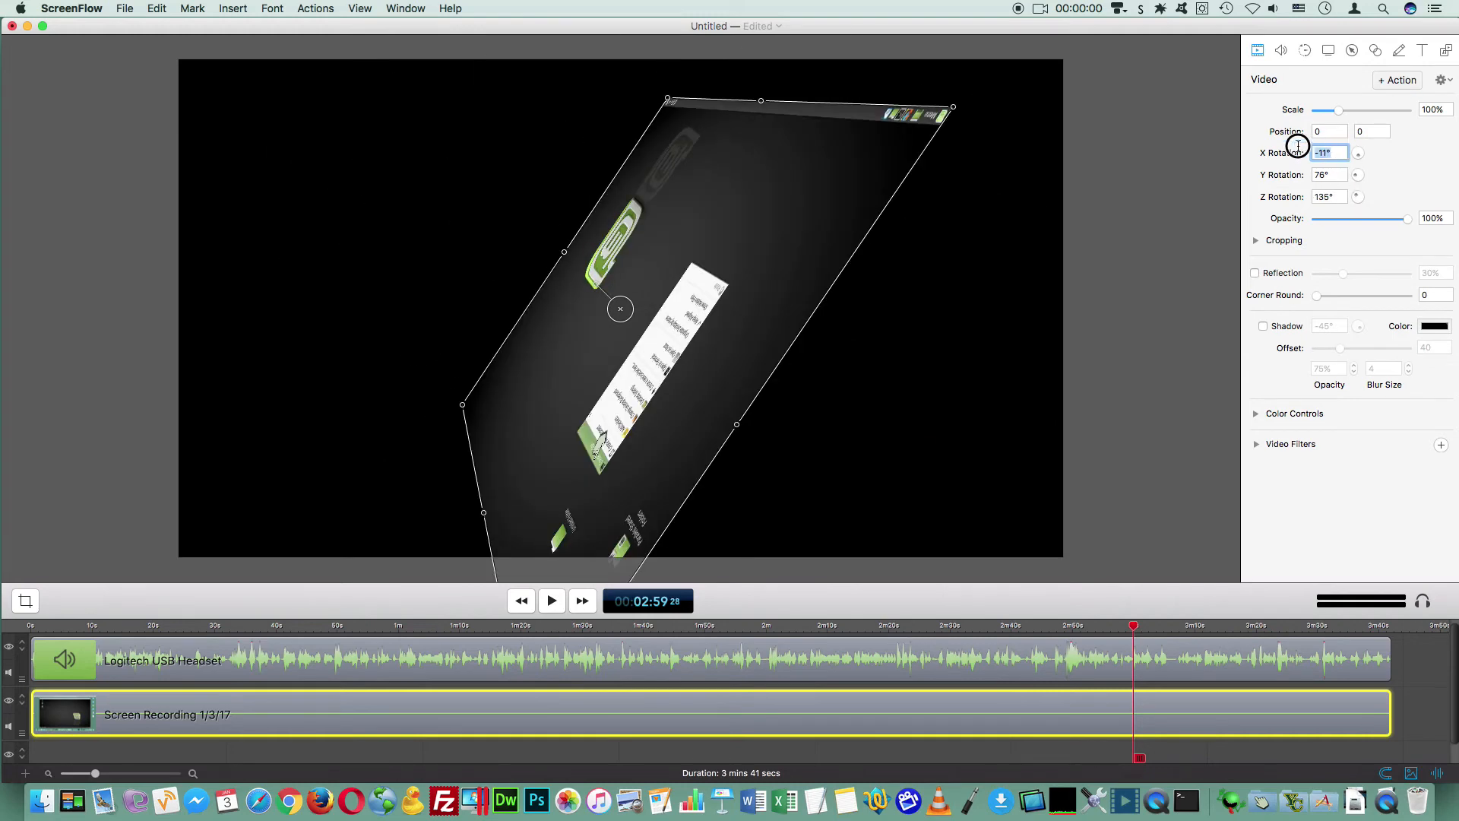
key("Tab")
type("0")
key("Tab")
type("0")
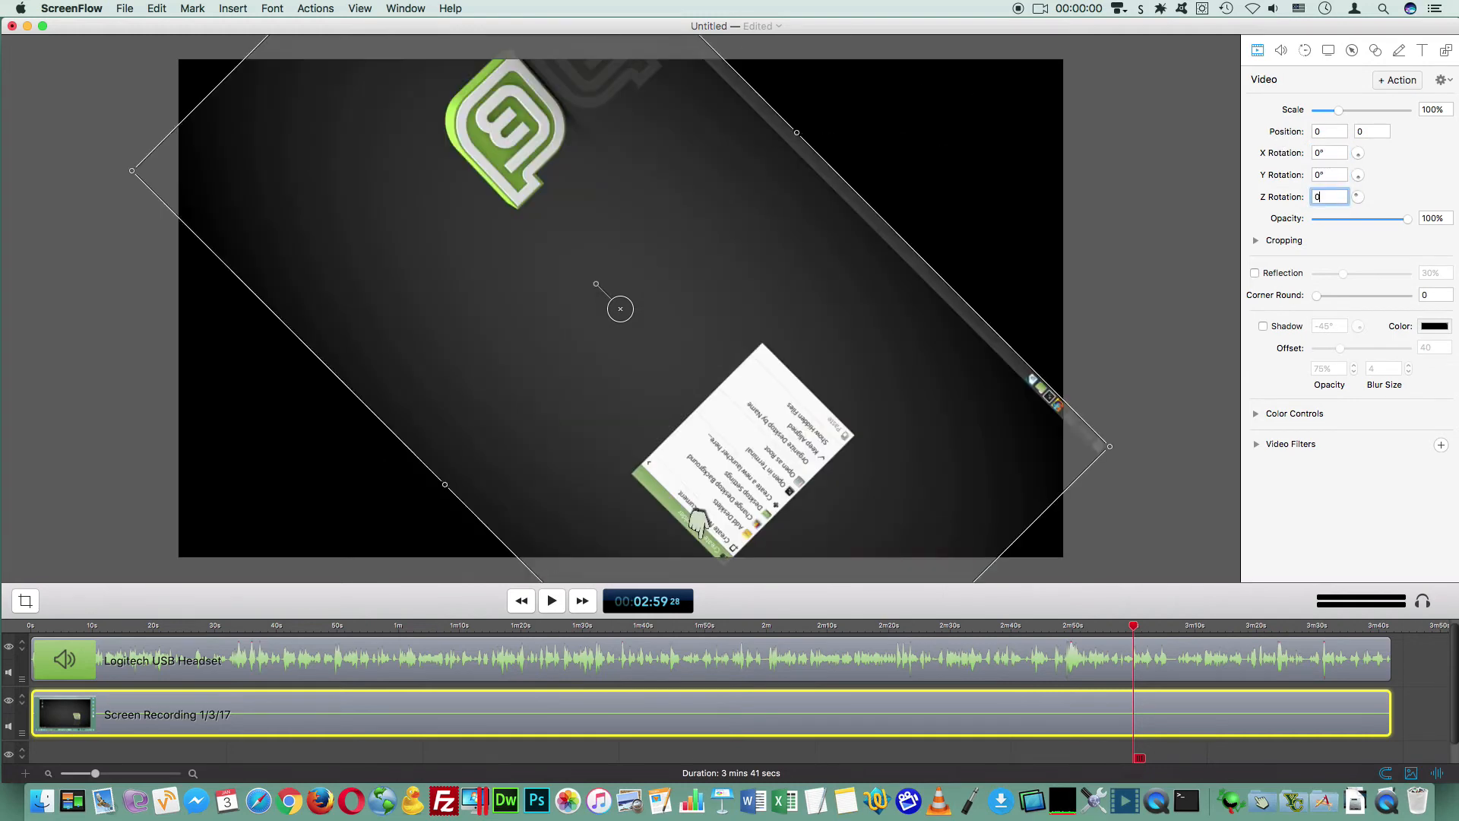
key("Tab")
mouse_move(653, 310)
left_mouse_down()
mouse_move(632, 241)
mouse_move(635, 335)
mouse_move(583, 295)
mouse_move(674, 309)
mouse_move(604, 272)
mouse_move(580, 321)
mouse_move(645, 335)
mouse_move(668, 311)
left_mouse_up()
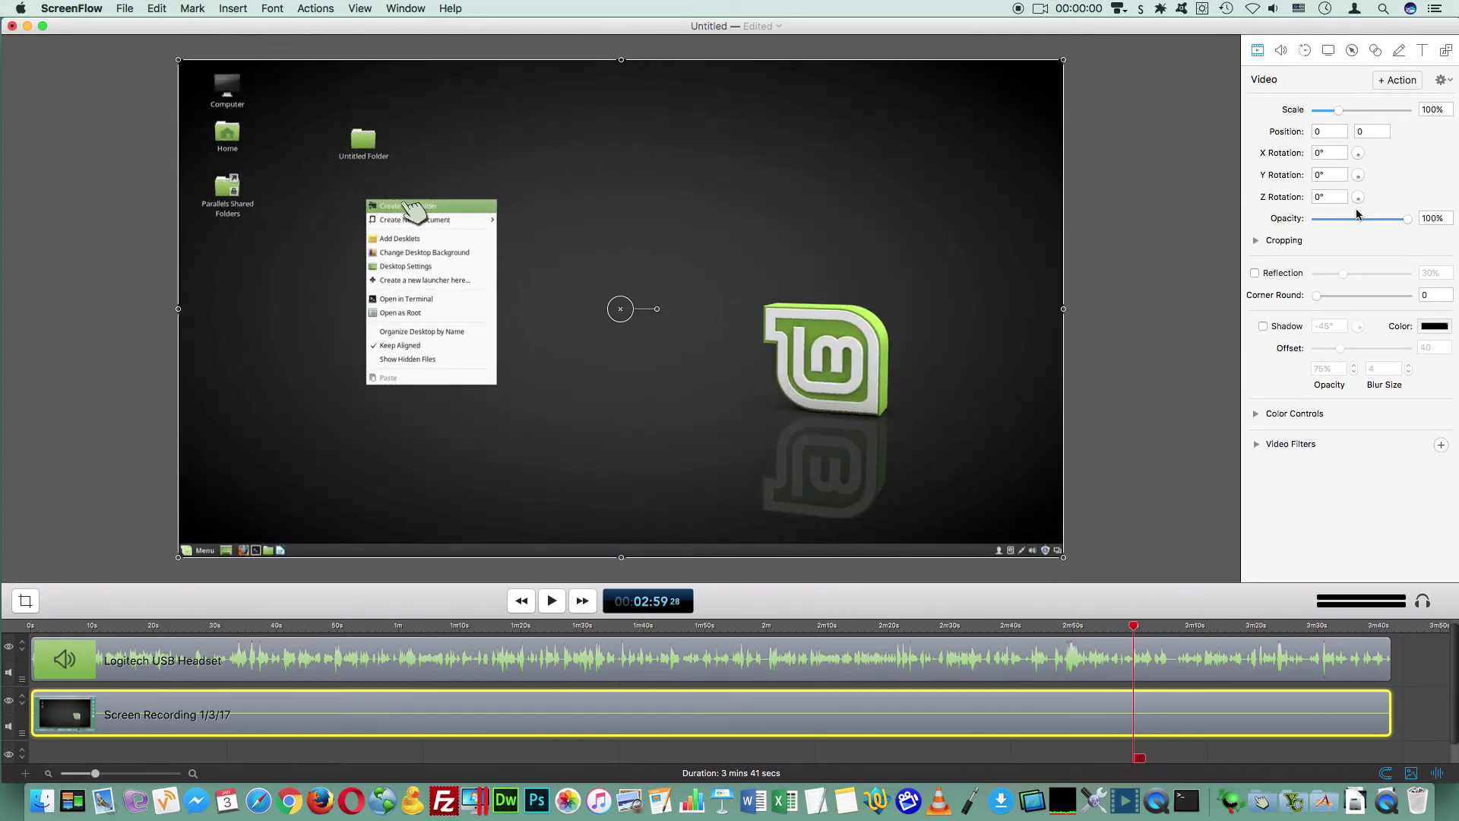
Step: Try the clip's opacity, leave it at 100%, and view the cropping values
mouse_move(1403, 217)
left_mouse_down()
mouse_move(1292, 205)
mouse_move(1409, 200)
left_mouse_up()
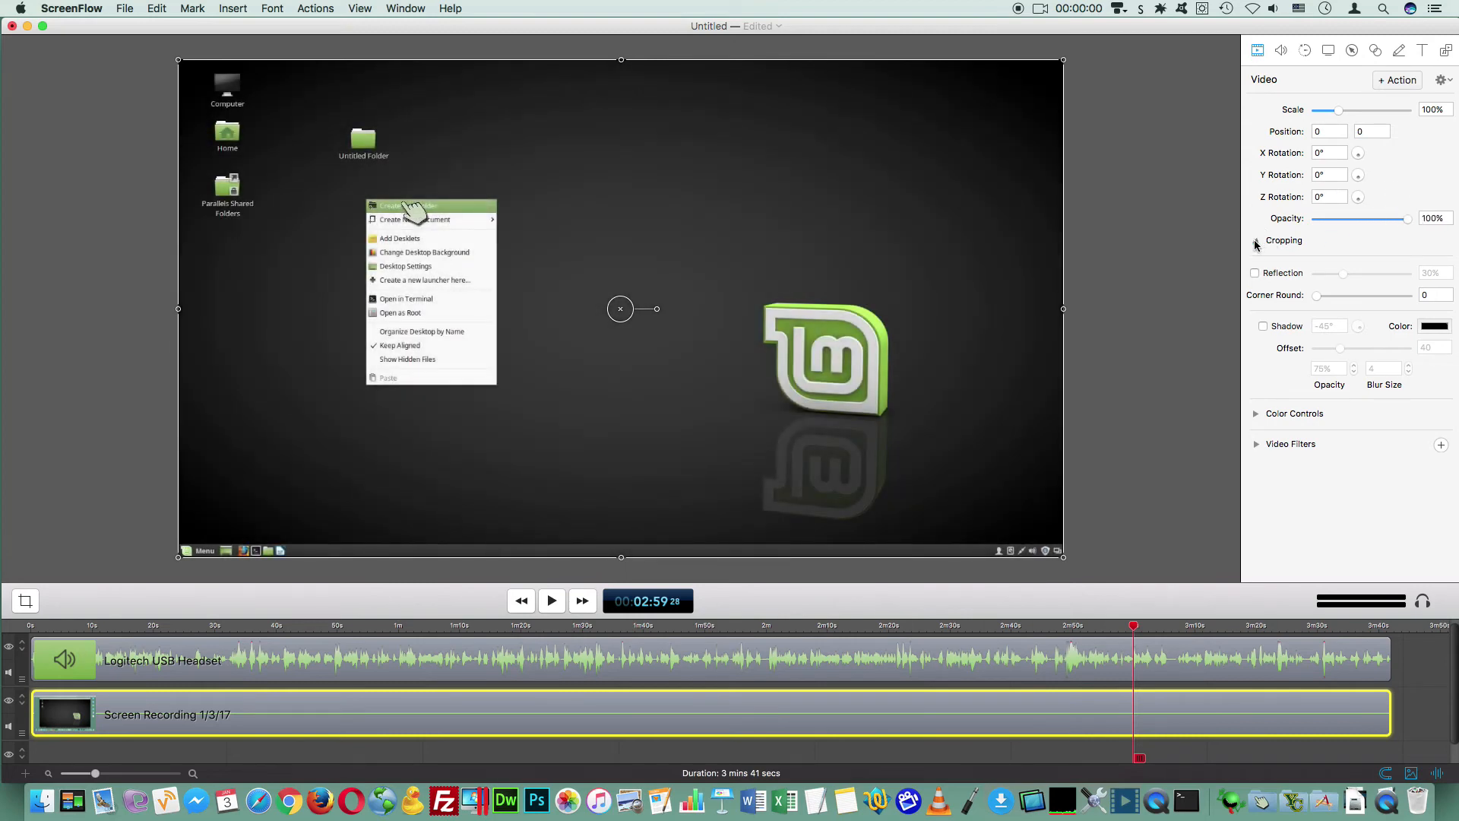
left_click(1257, 241)
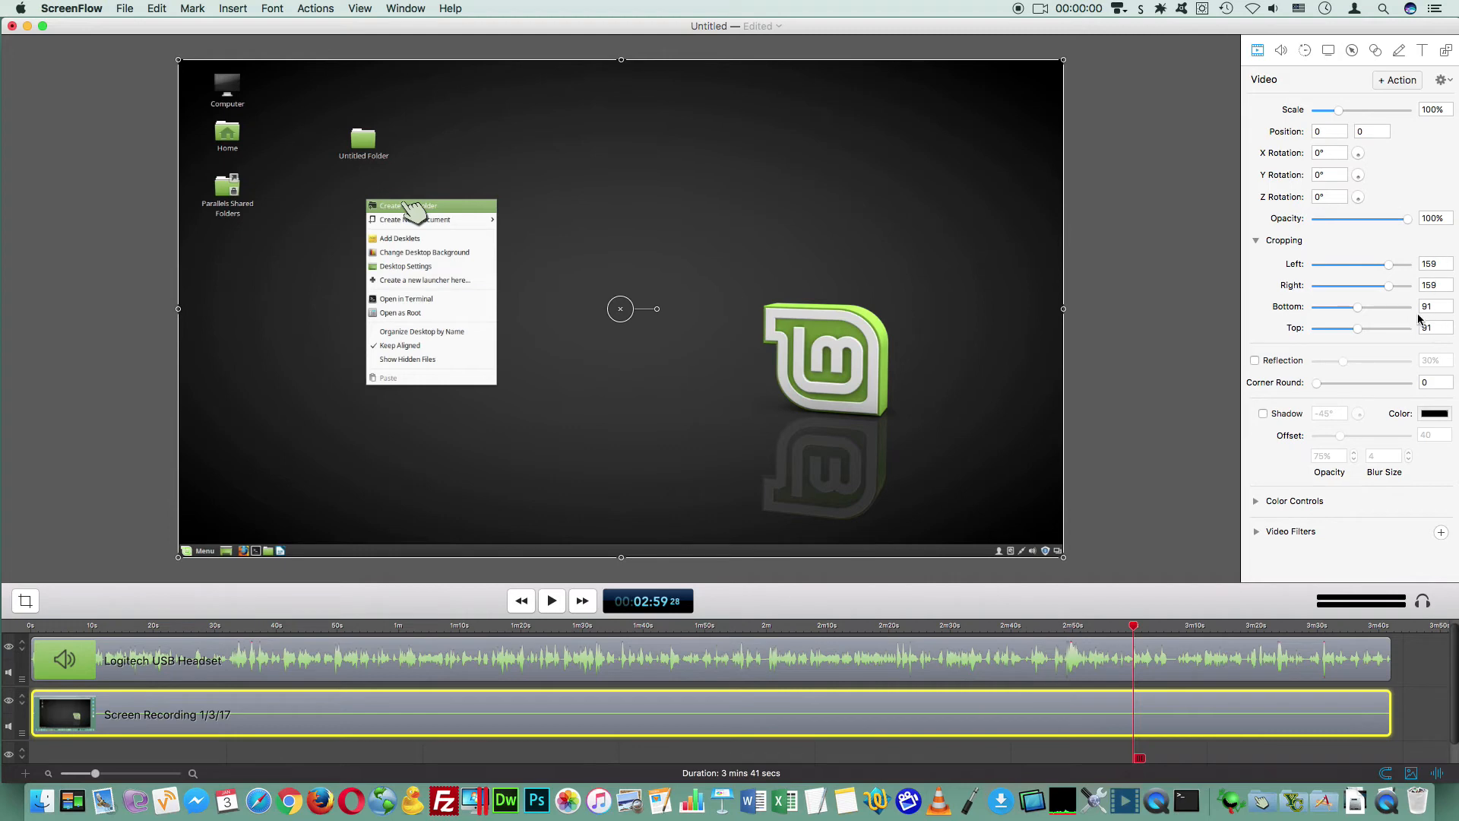
left_click(1257, 241)
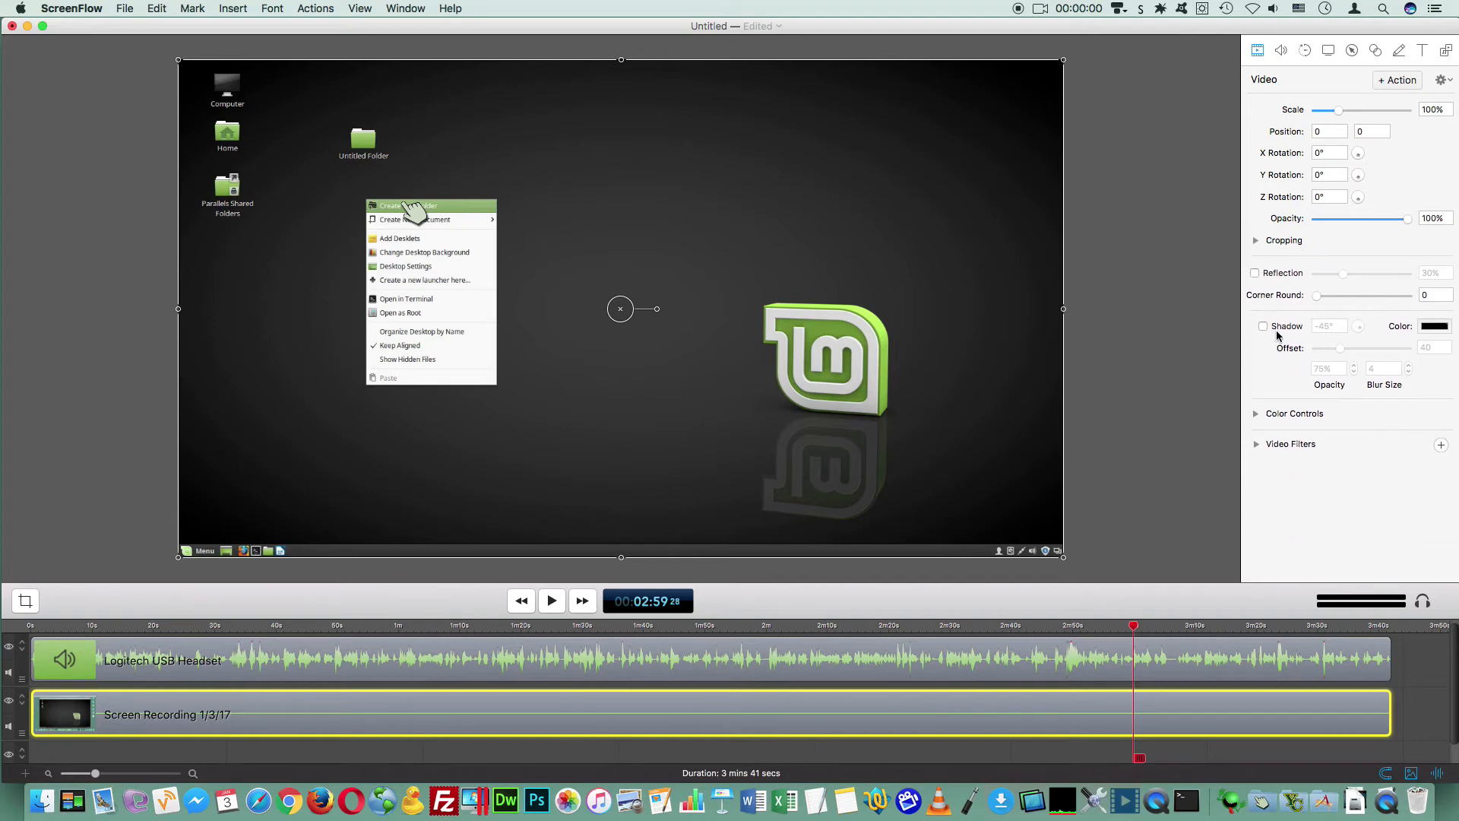
Step: Try maximum saturation on the recording clip and set the saturation back to 100%
left_click(1257, 415)
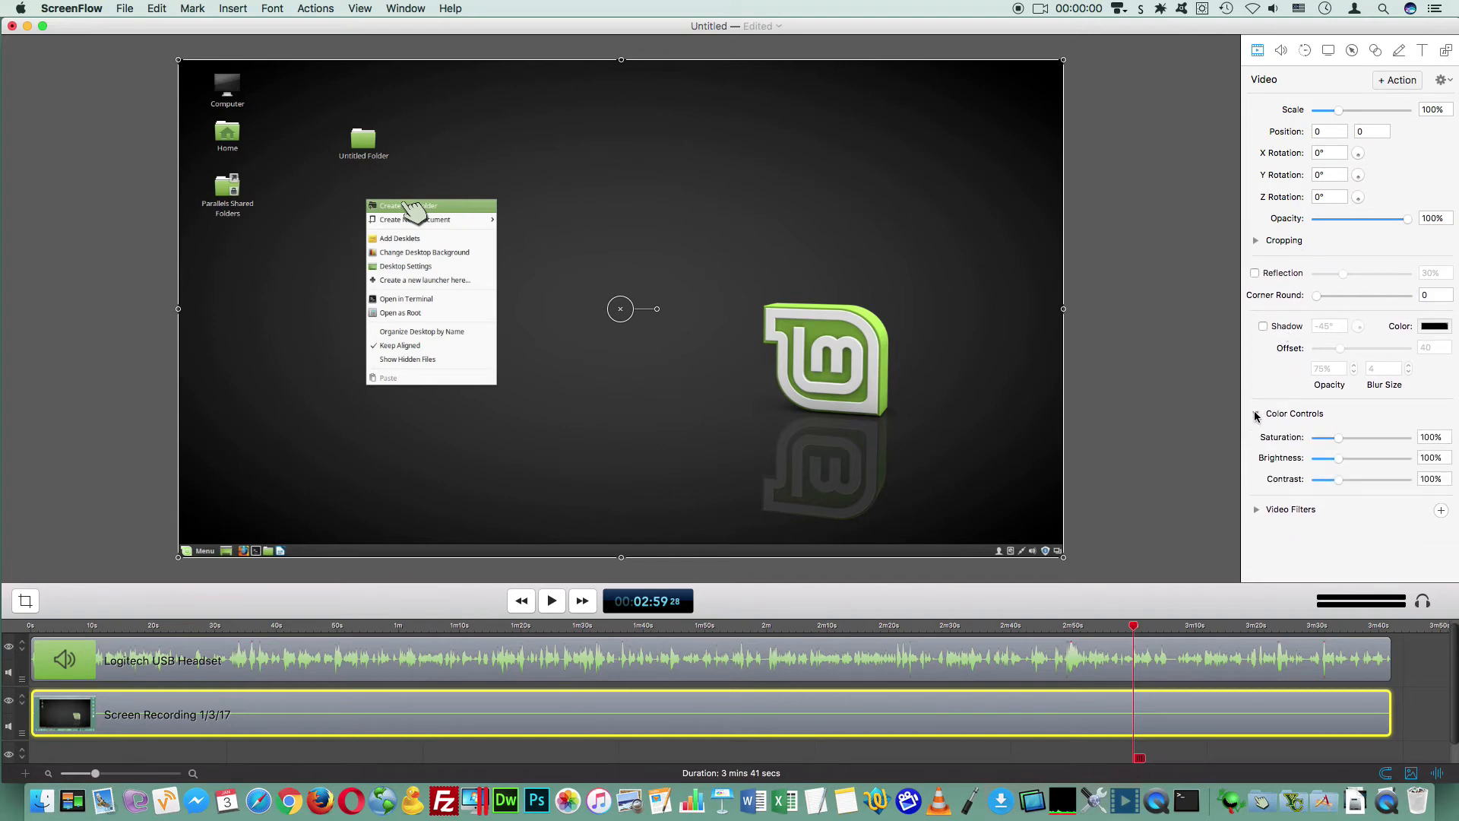
left_click_drag(1337, 441, 1438, 442)
left_click(1439, 442)
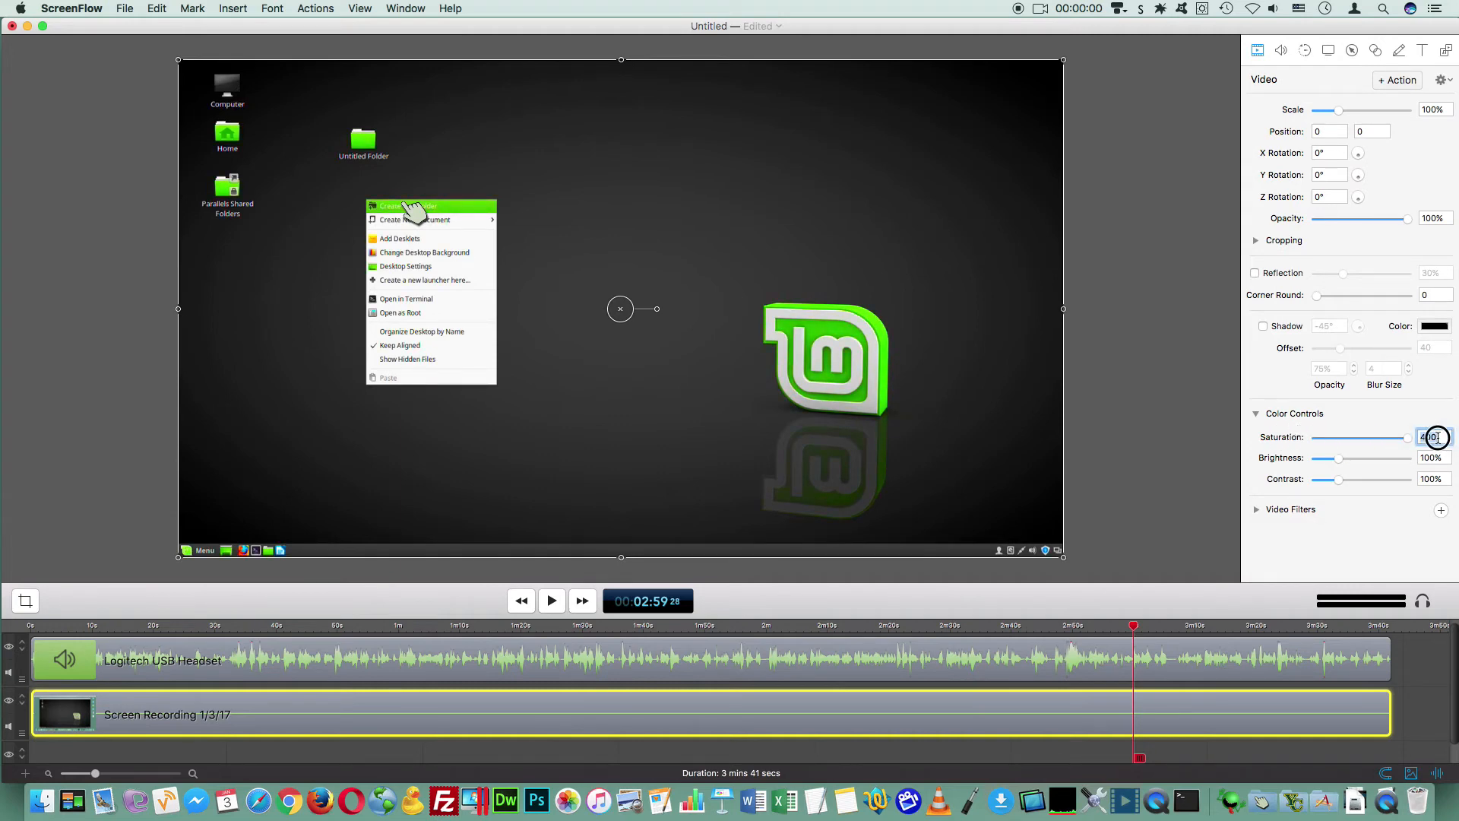
type("100")
key("Tab")
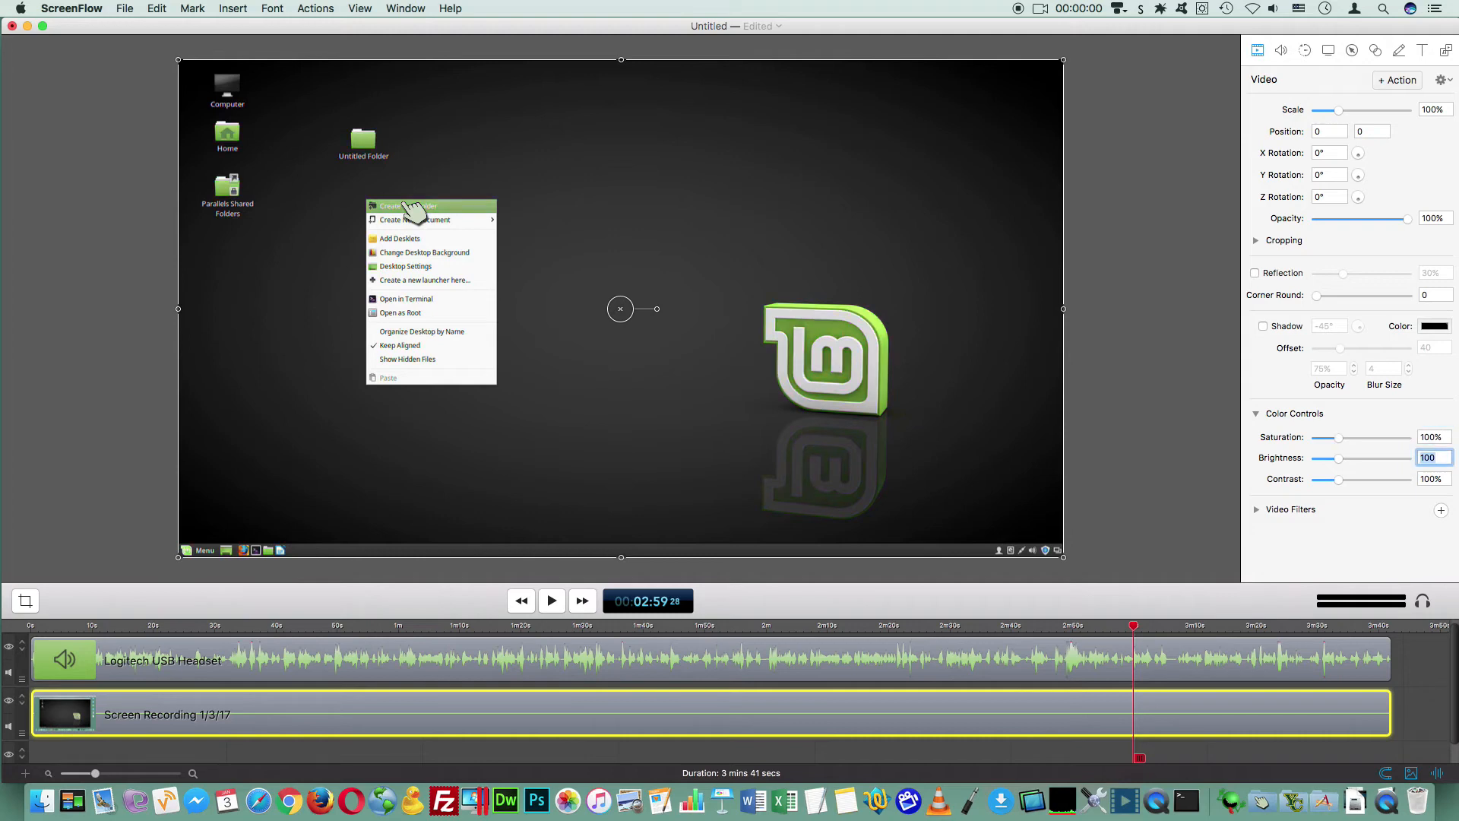
Step: Add the Bump Distortion video filter from the Distortion Effect group to the recording clip
left_click(1257, 510)
left_click(1441, 510)
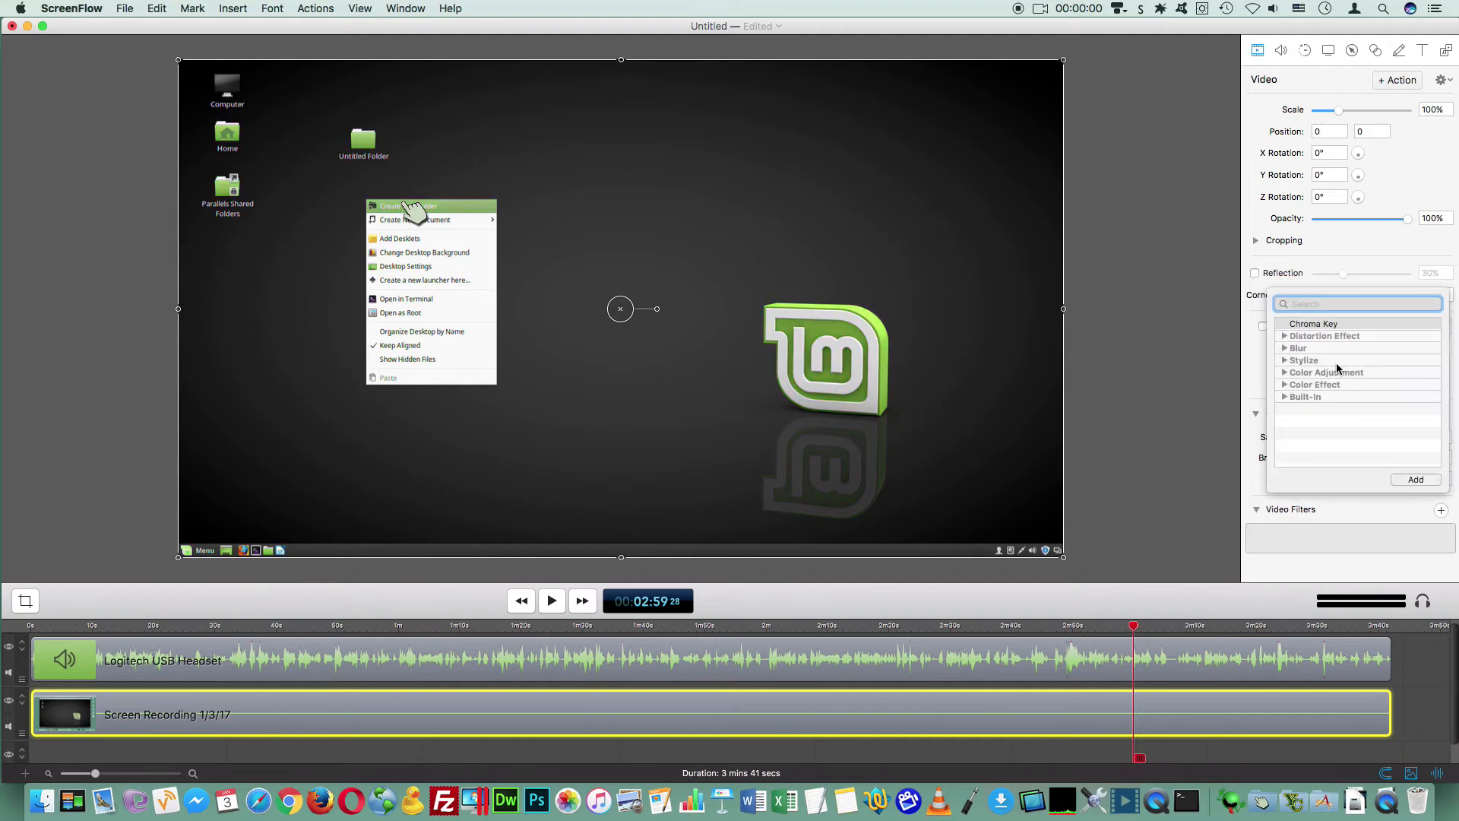
left_click(1285, 336)
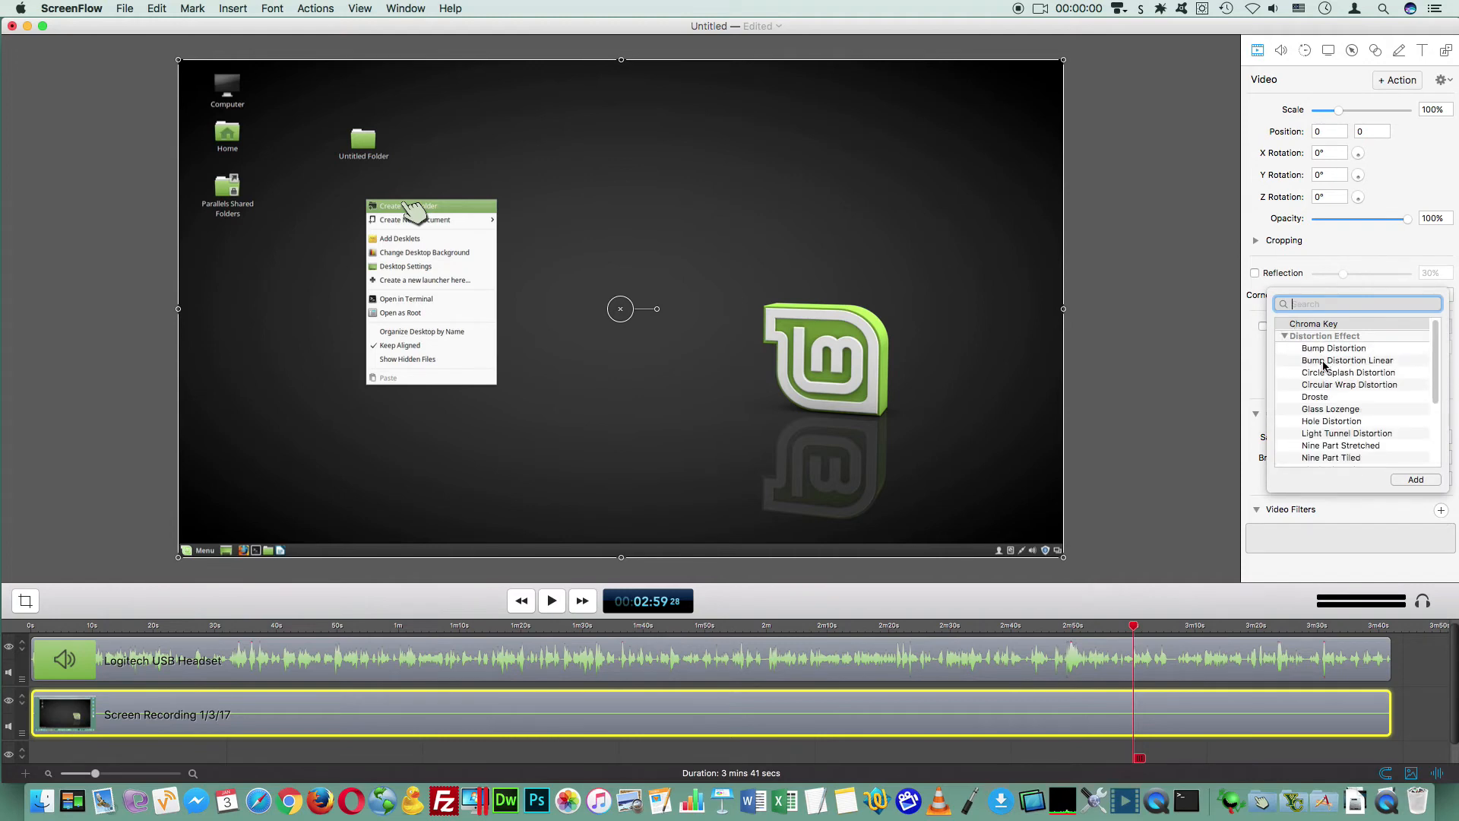
left_click(1326, 348)
double_click(1329, 350)
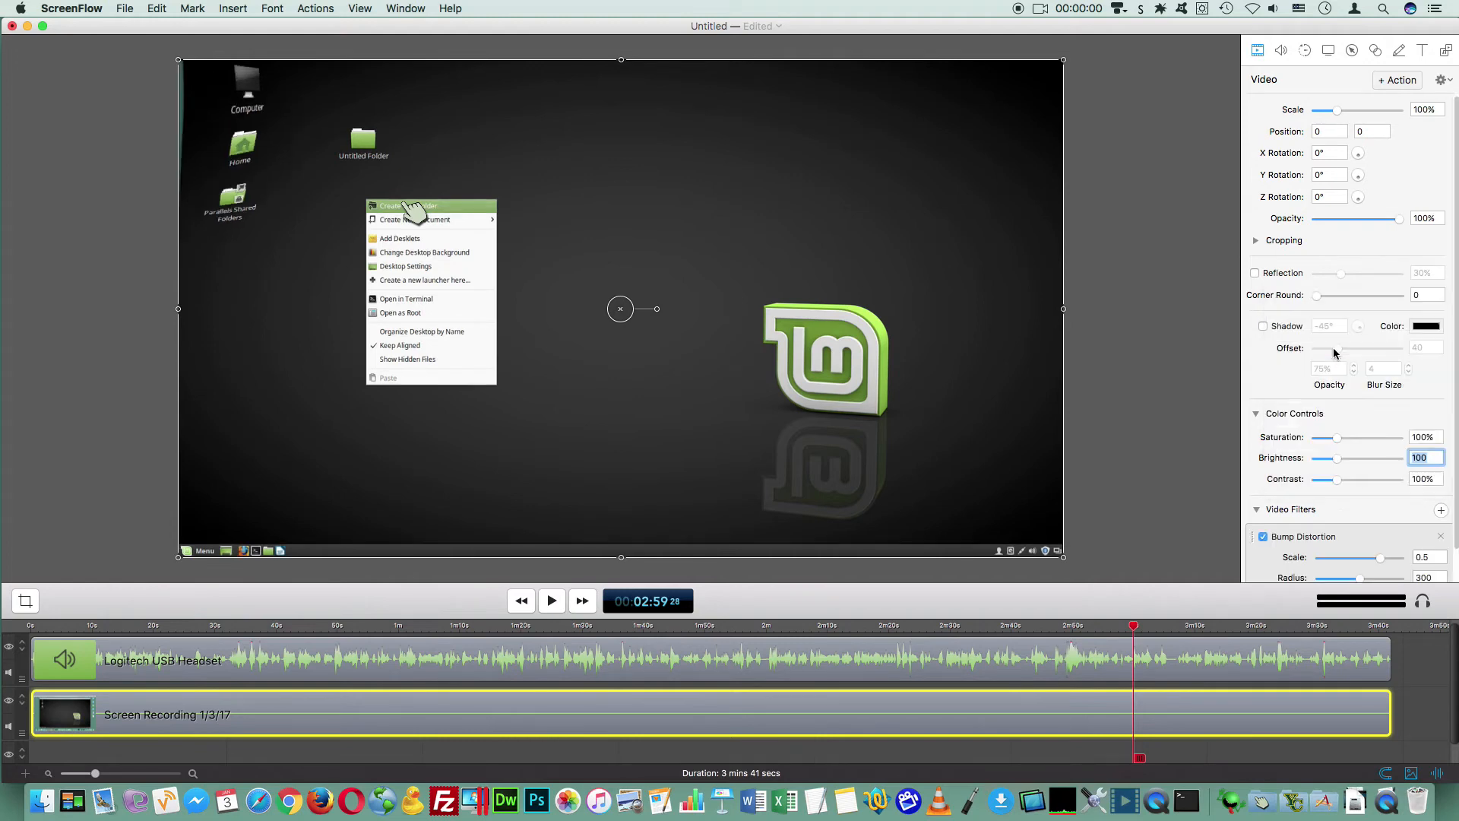
Step: Show the Bump Distortion filter's center point on the canvas for positioning
scroll(1379, 486, "down", 2)
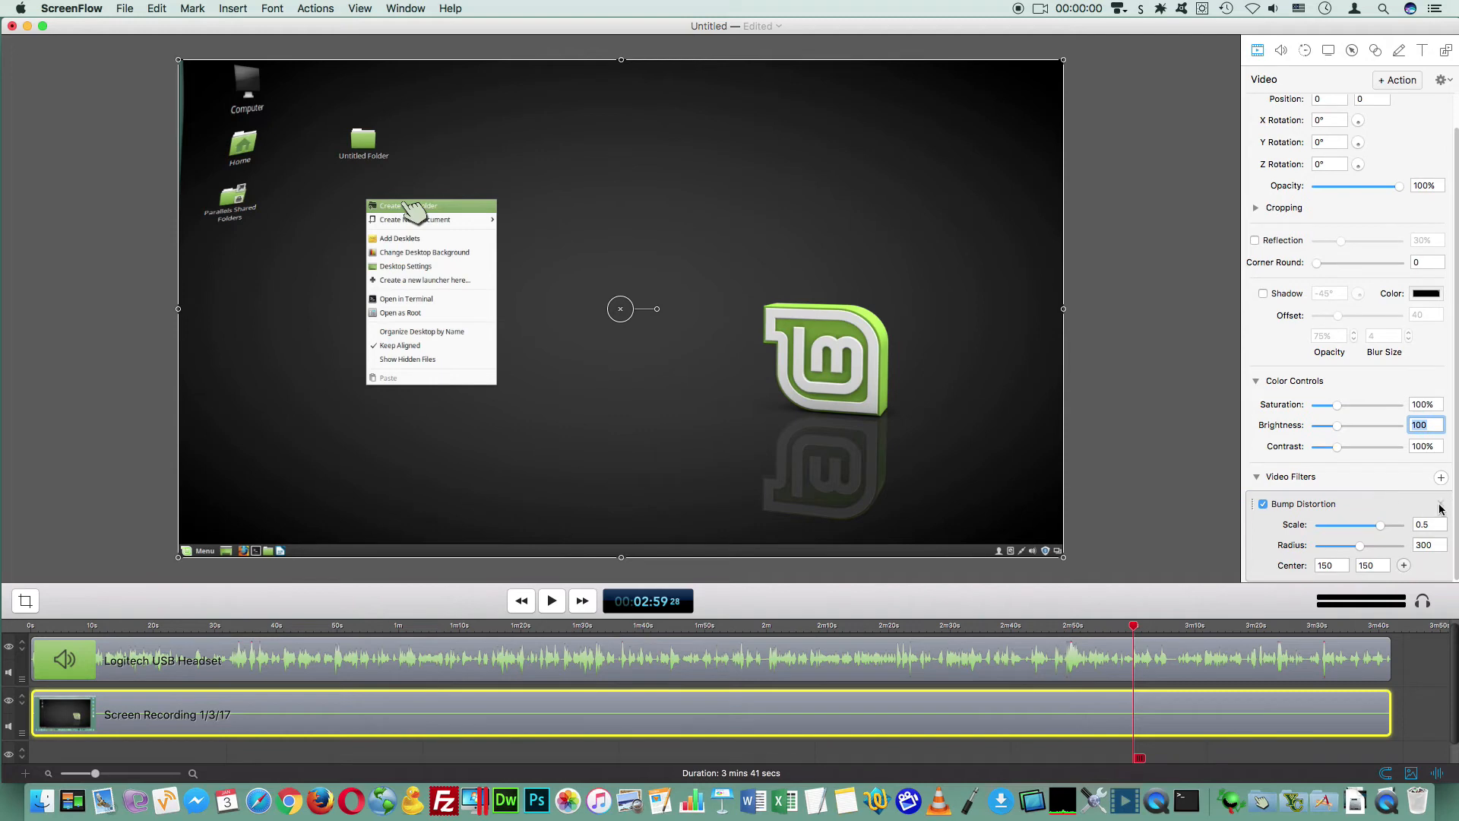
left_click(1404, 565)
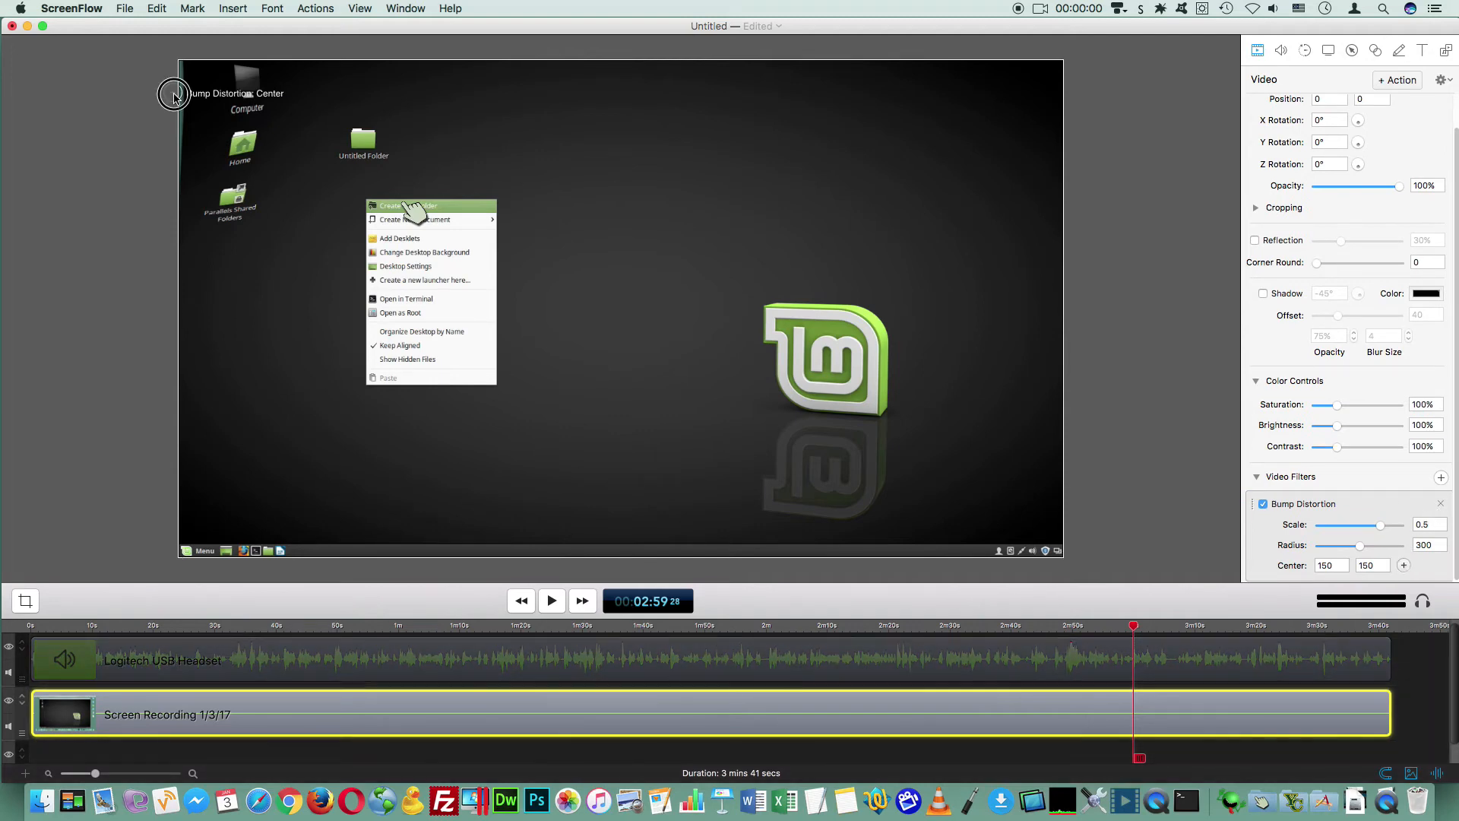
left_click(291, 137)
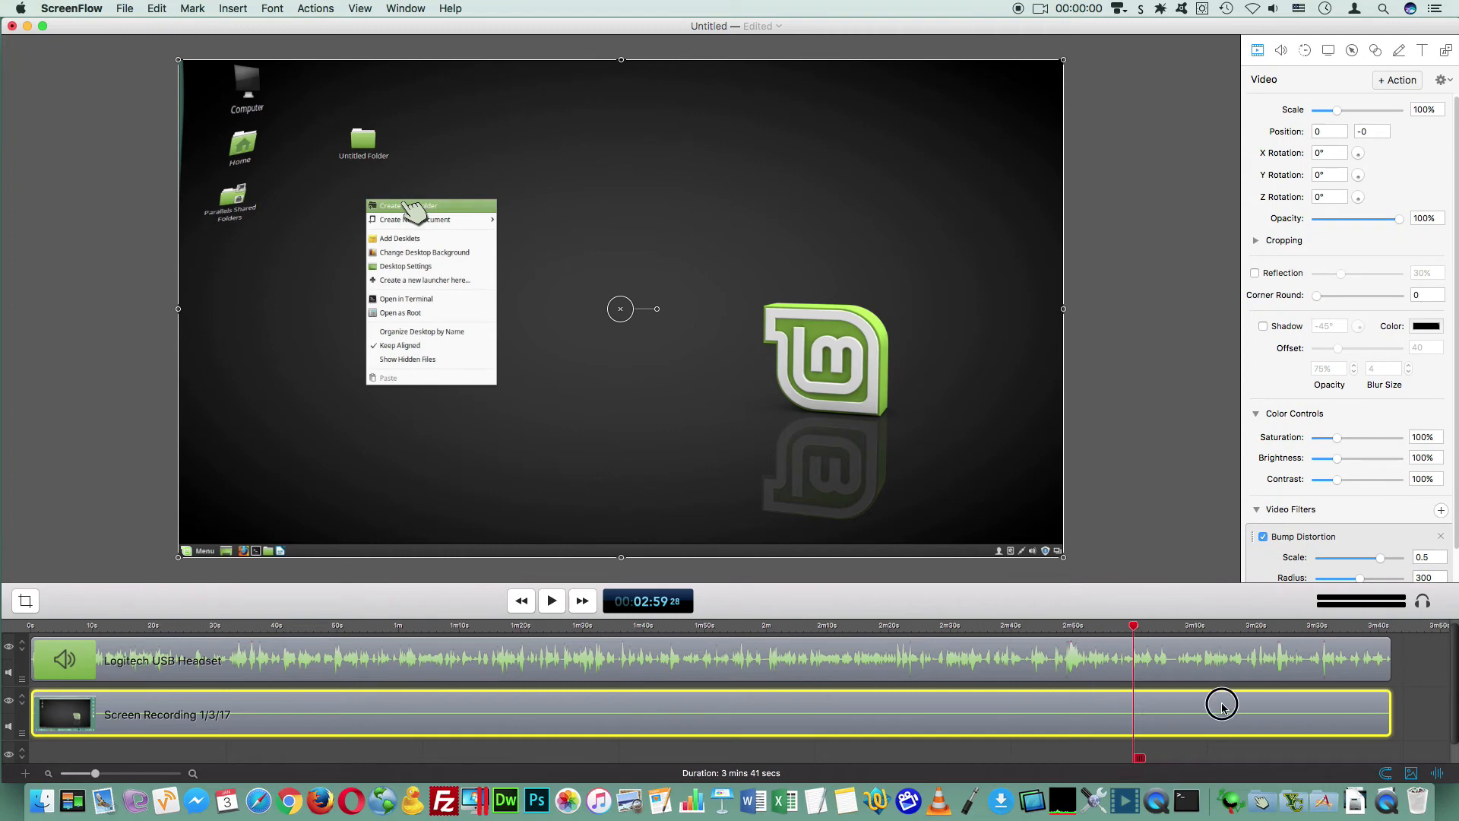
scroll(1399, 555, "down", 2)
left_click(1403, 565)
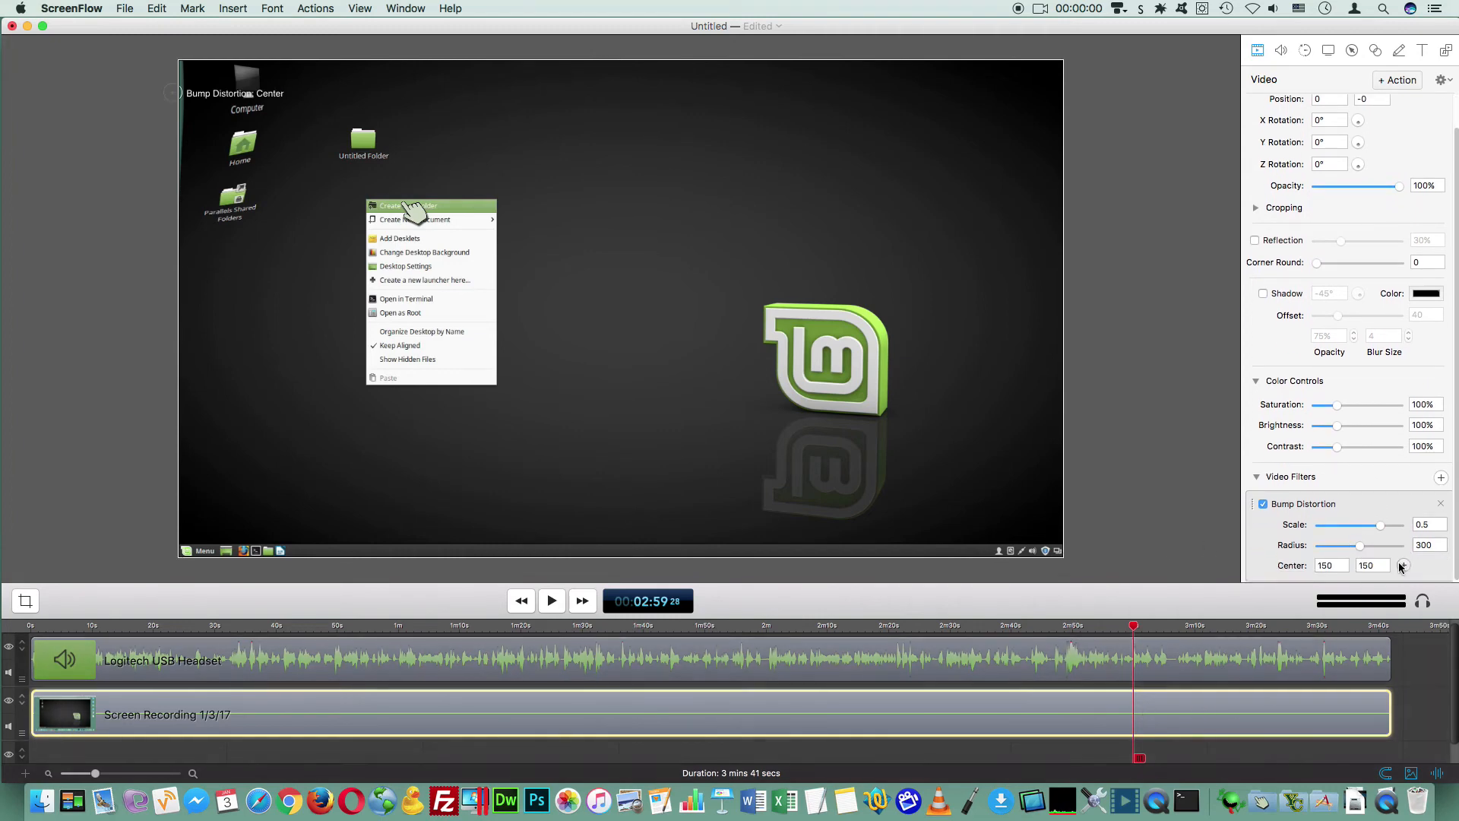
Step: Set the Bump Distortion center to 300, 300, and move it off the clip's left edge to about -97, 471
double_click(1338, 566)
type("3")
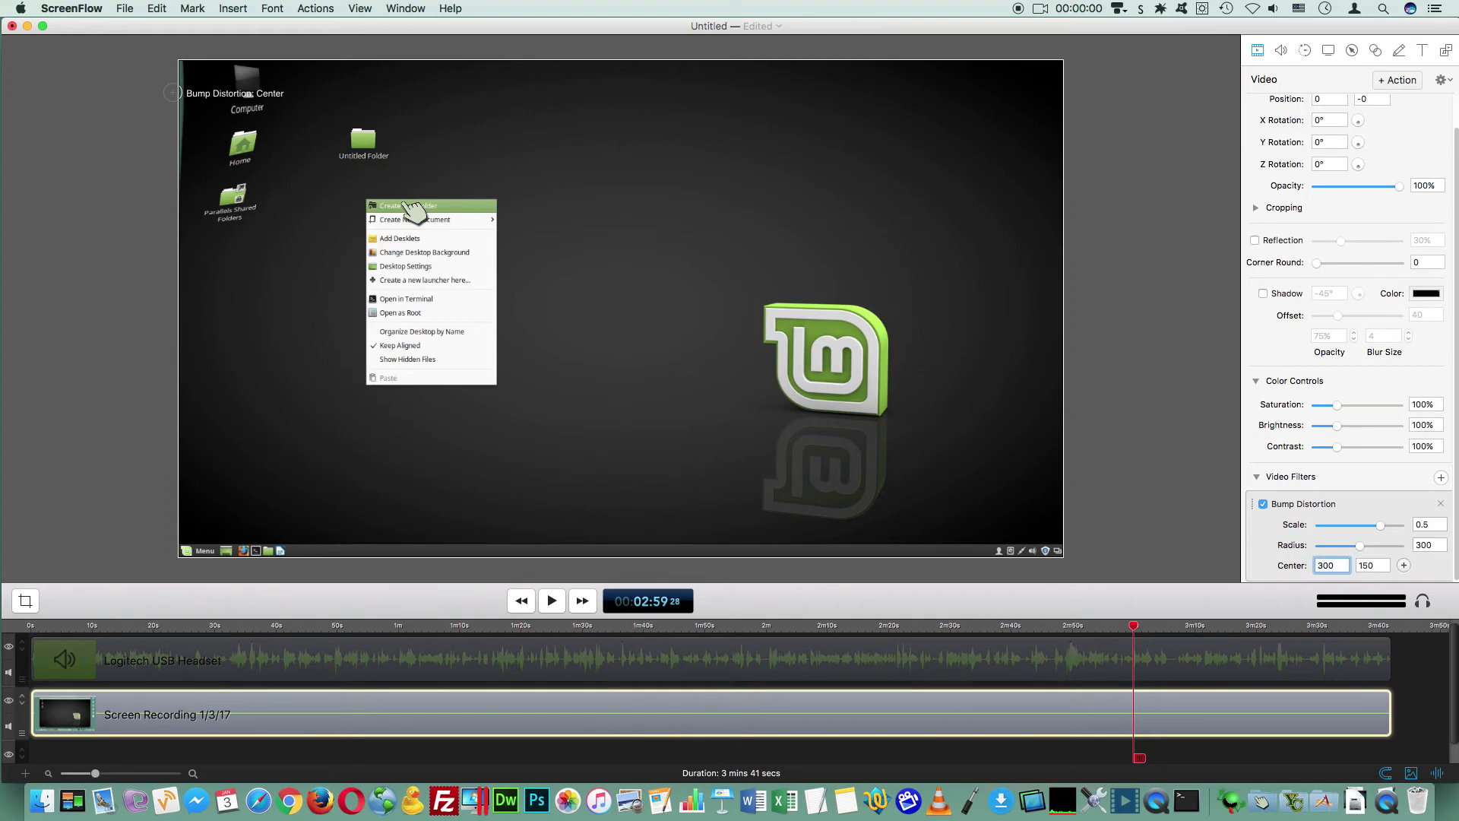
key("Tab")
type("300")
key("Return")
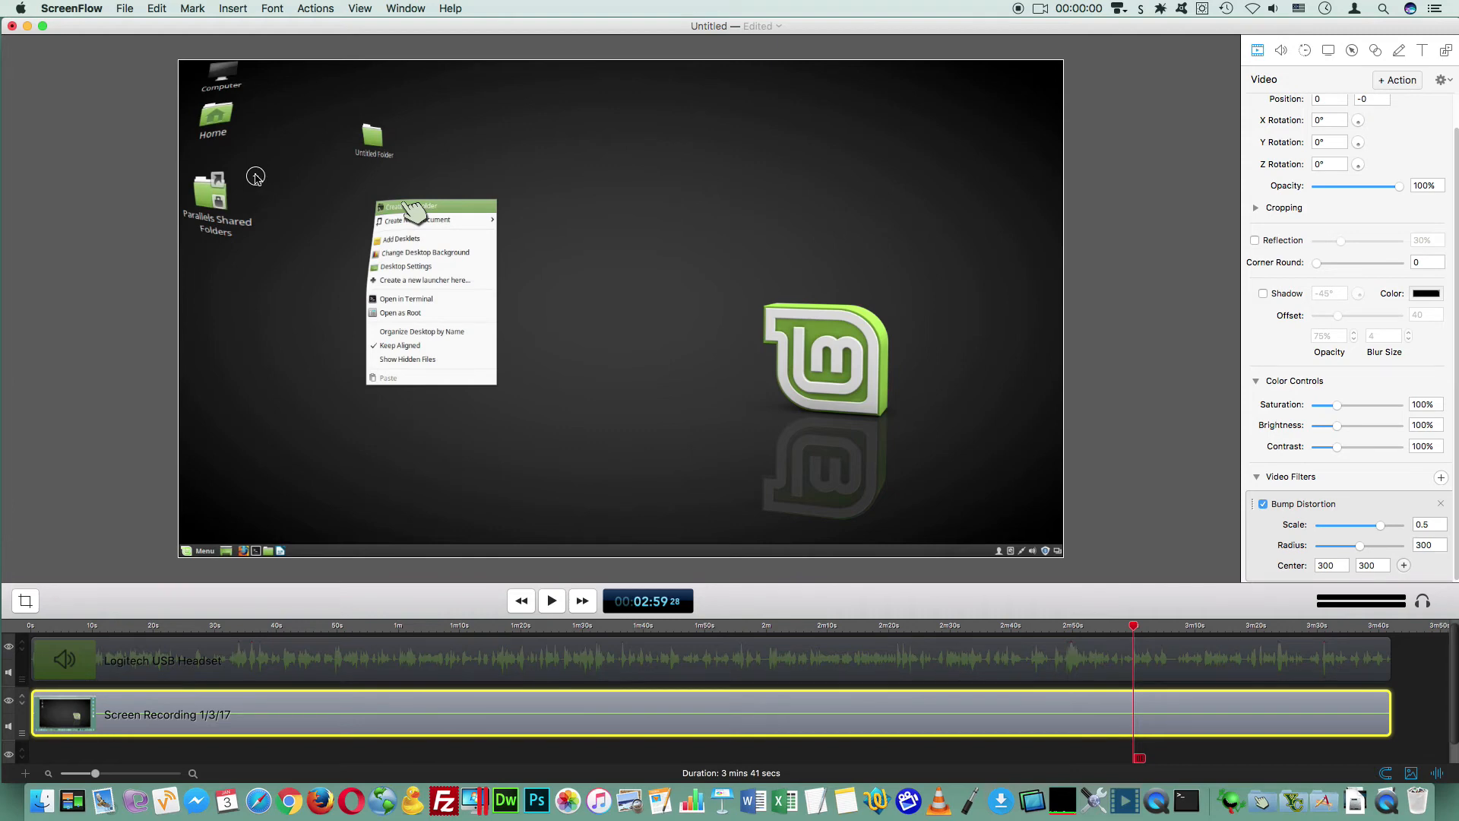
left_click_drag(255, 177, 36, 274)
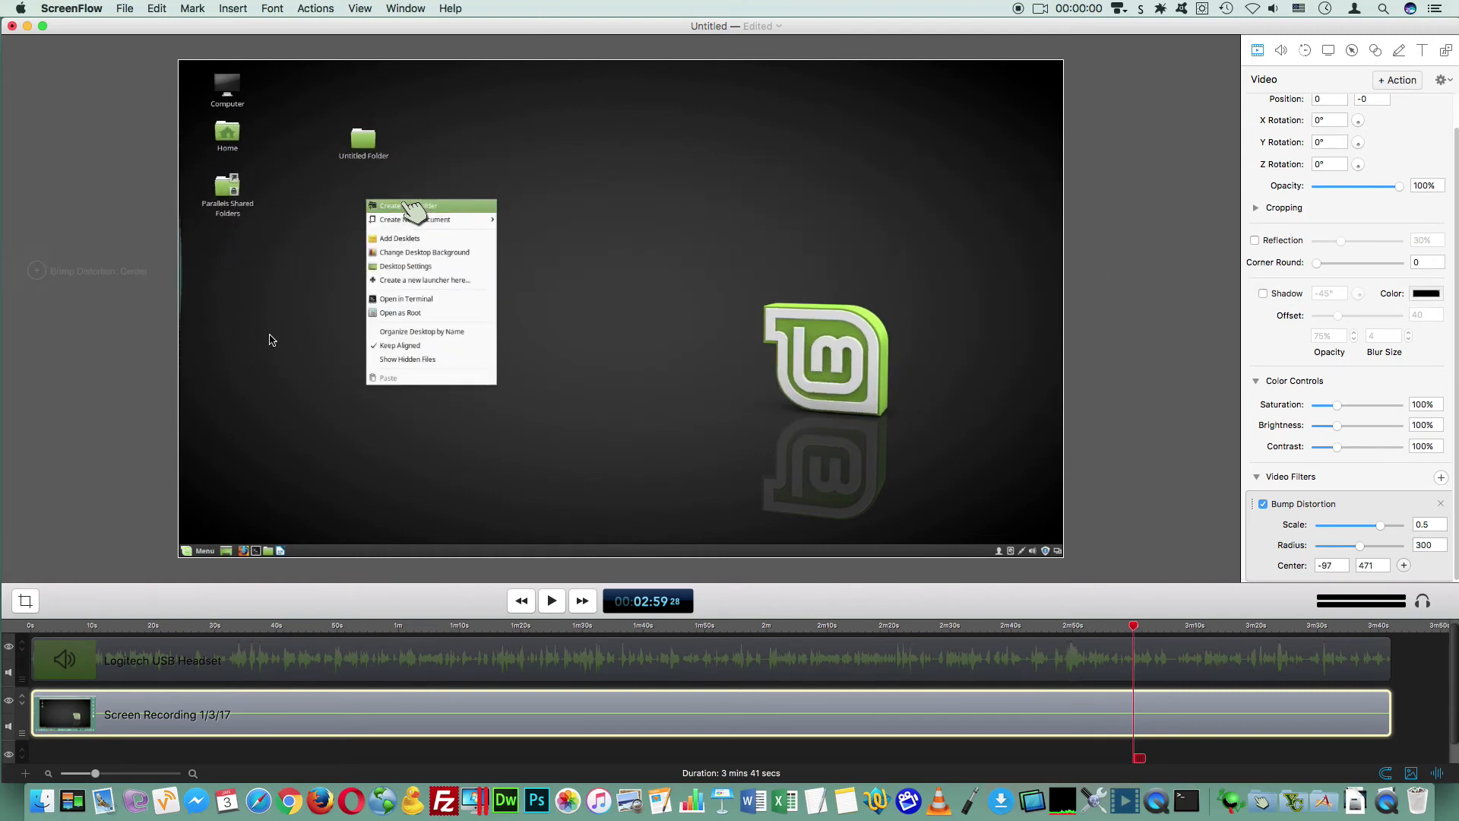
Step: Add a video action at about 2:59, set the distortion center to 300, 300, and move it past the clip's right edge to about 2034, 460
left_click(1401, 81)
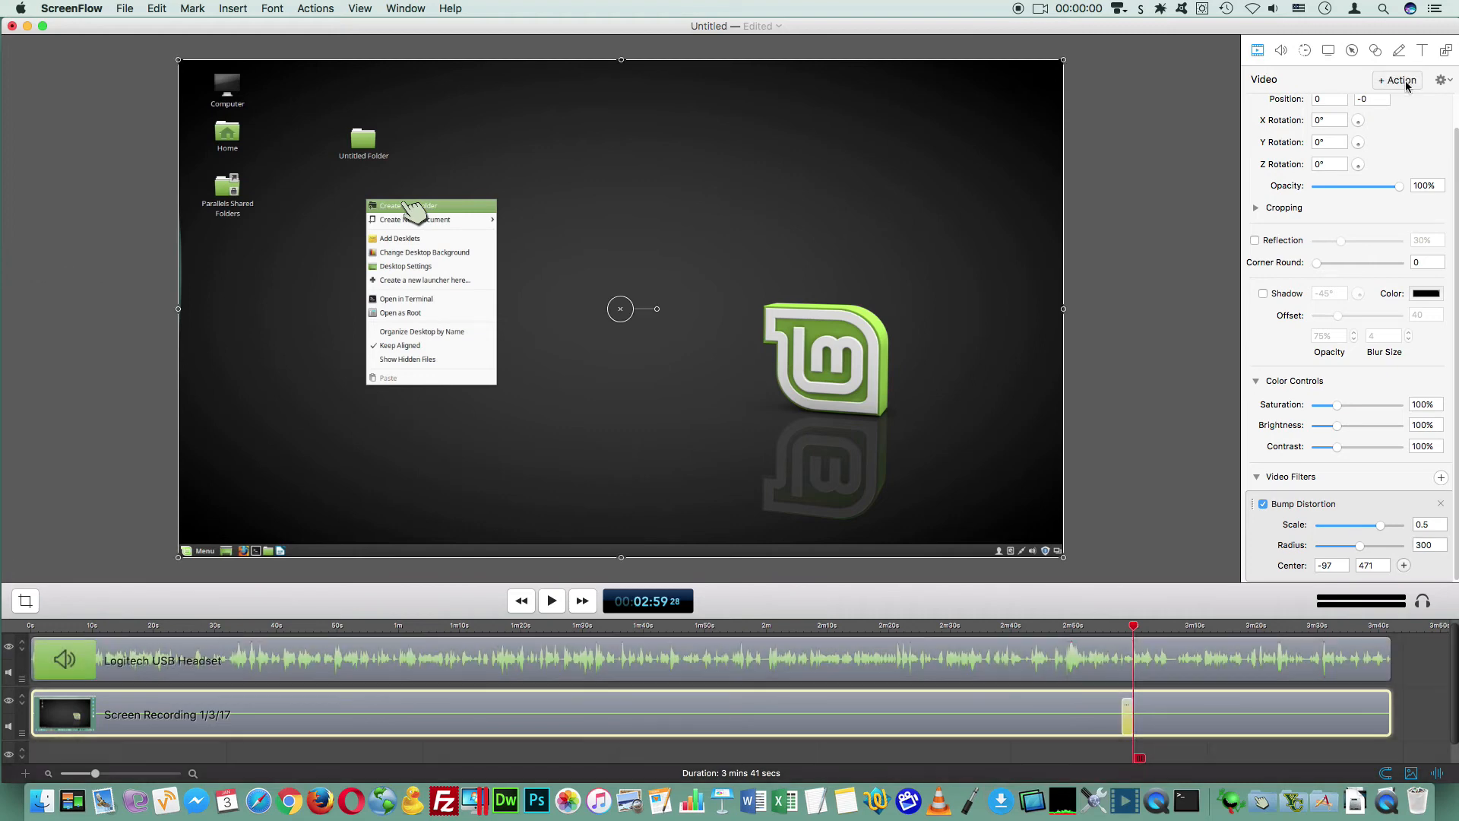
left_click(1405, 566)
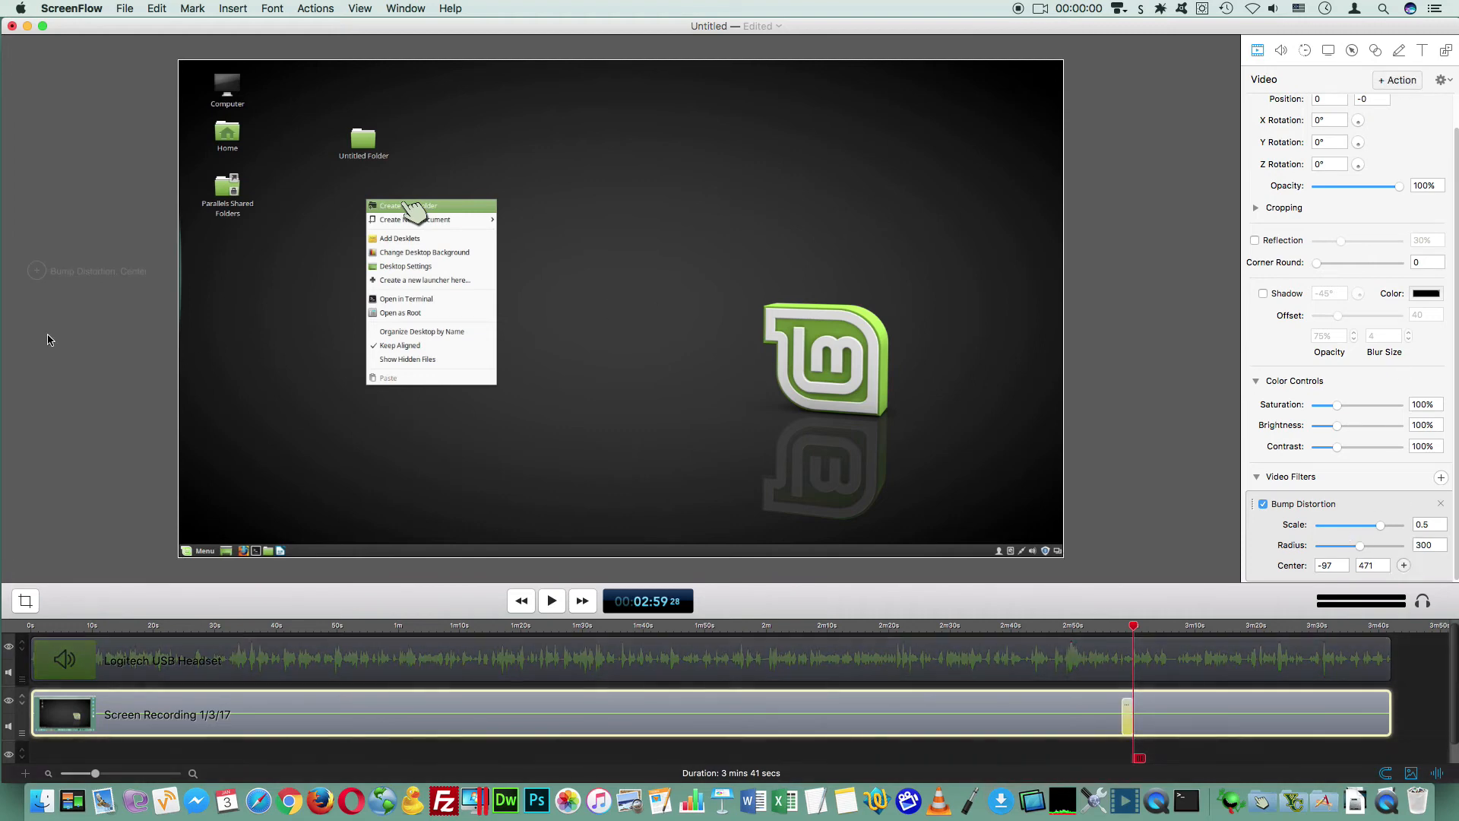
left_click_drag(1336, 566, 1283, 566)
type("300")
key("Tab")
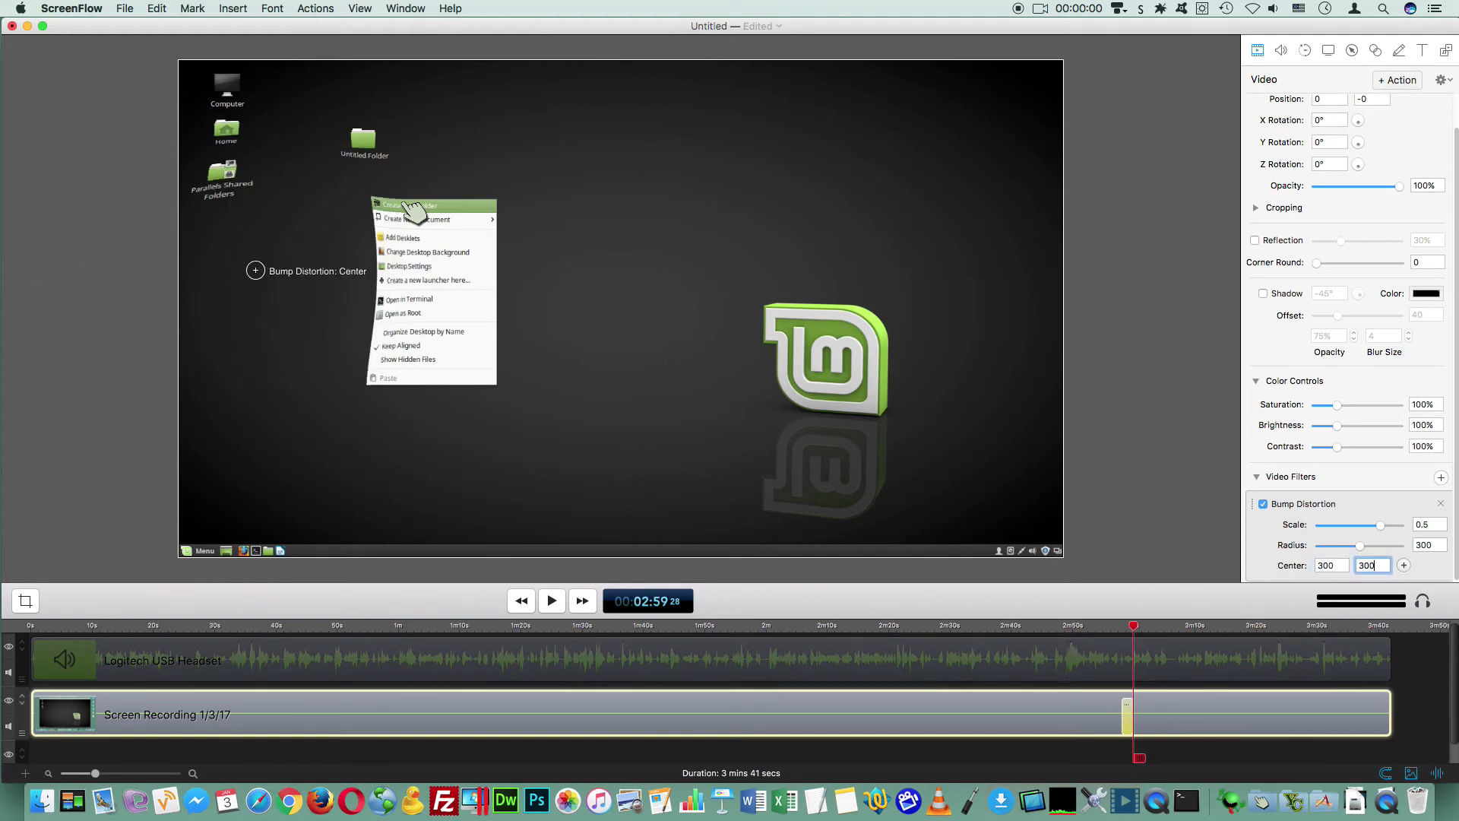
type("300")
key("Return")
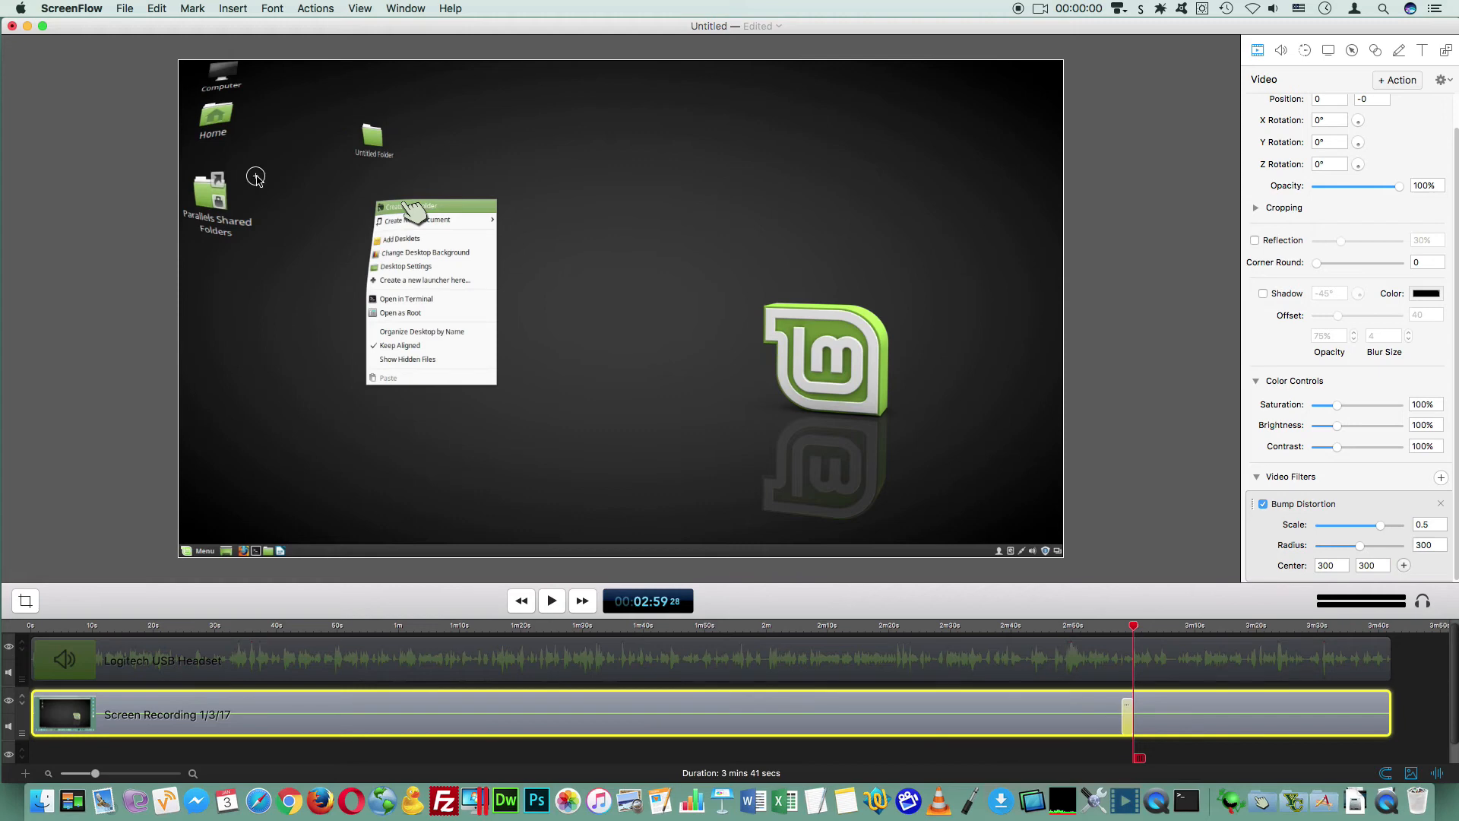
mouse_move(257, 179)
left_mouse_down()
mouse_move(759, 261)
mouse_move(1147, 283)
mouse_move(1216, 264)
left_mouse_up()
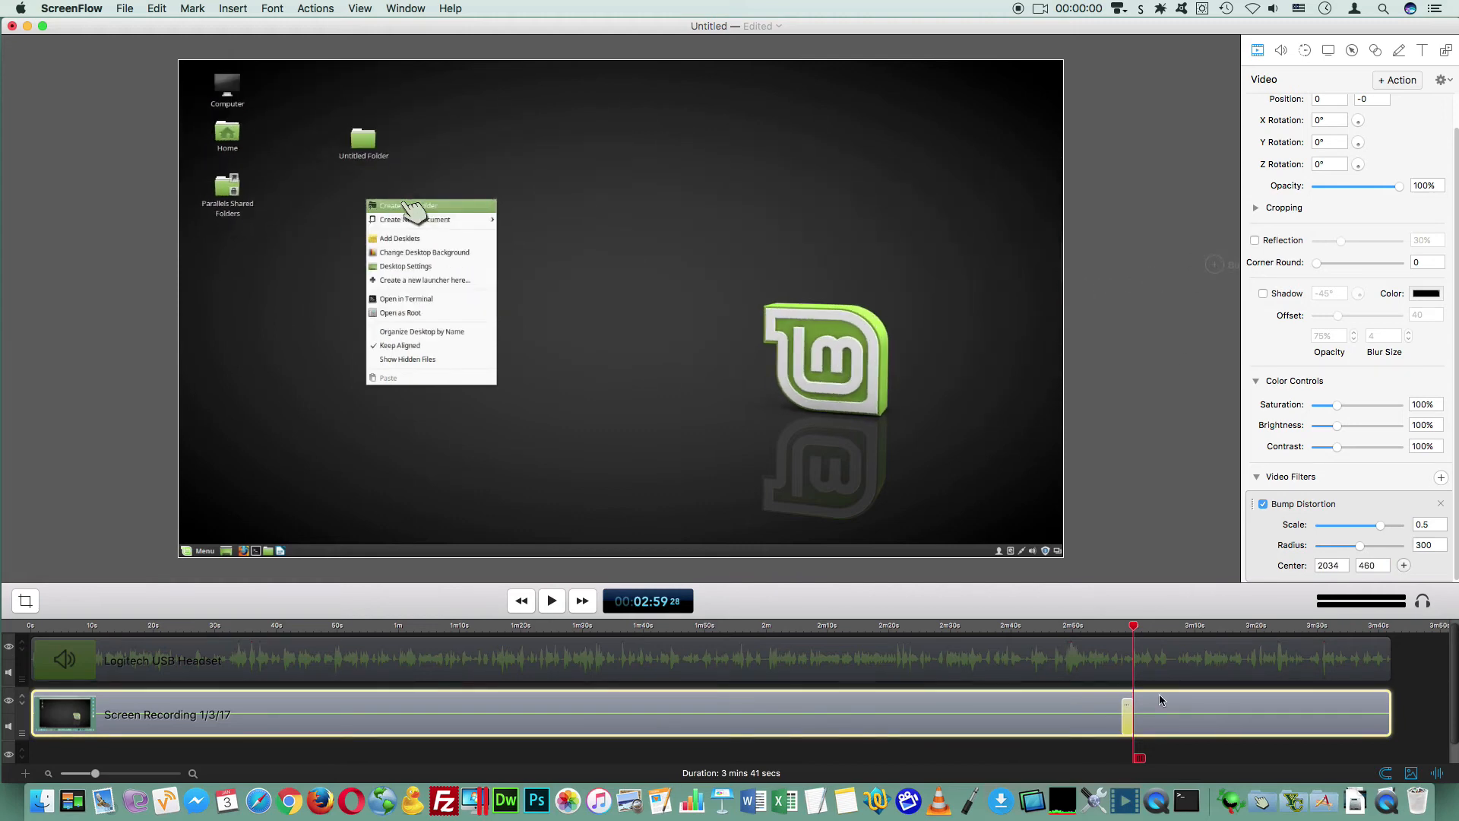
Step: Play the recording from about 2:57 to 3:00 to preview the moving bump distortion
left_click(1122, 628)
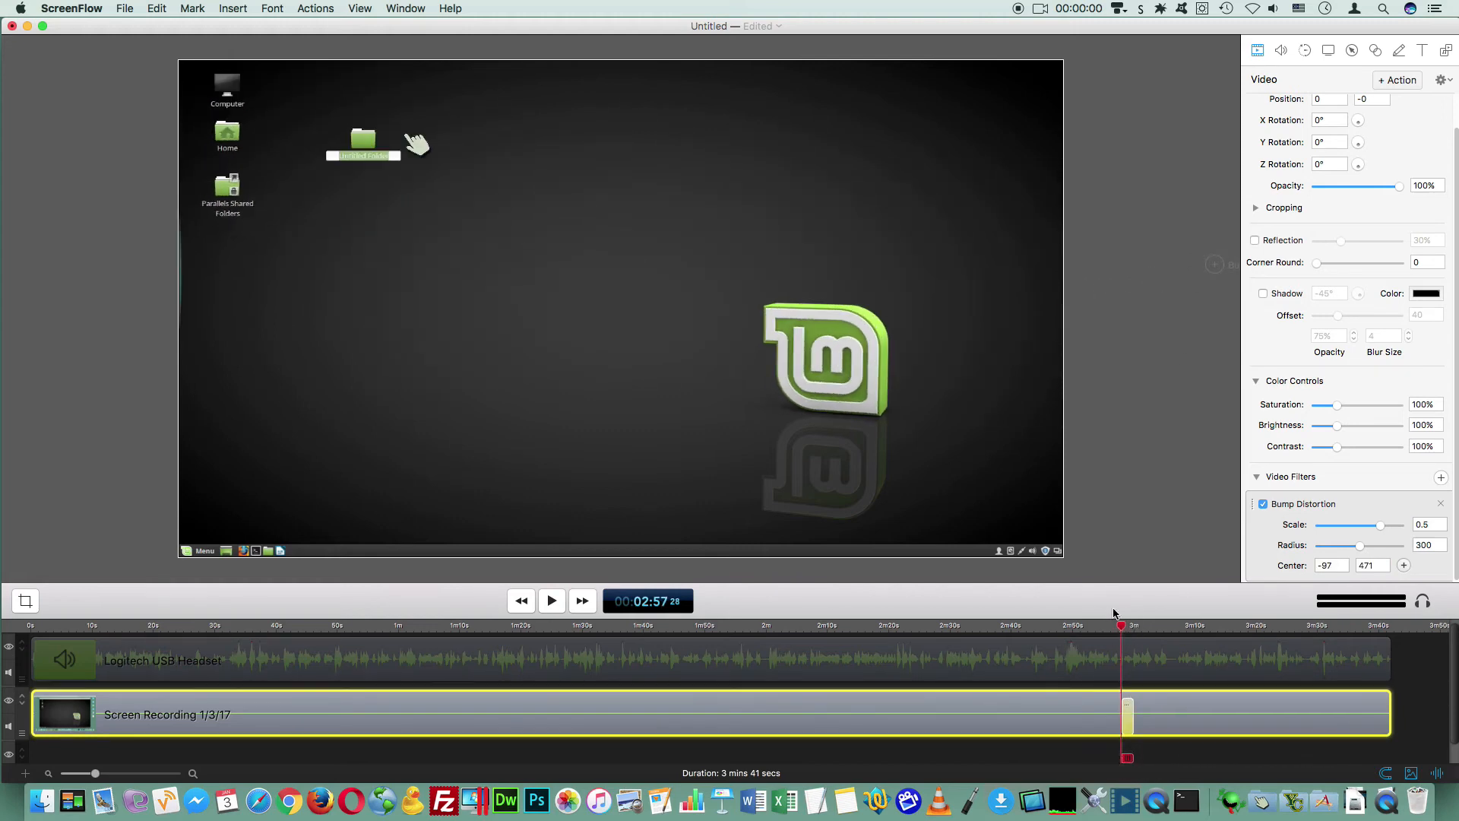
left_click(1139, 658)
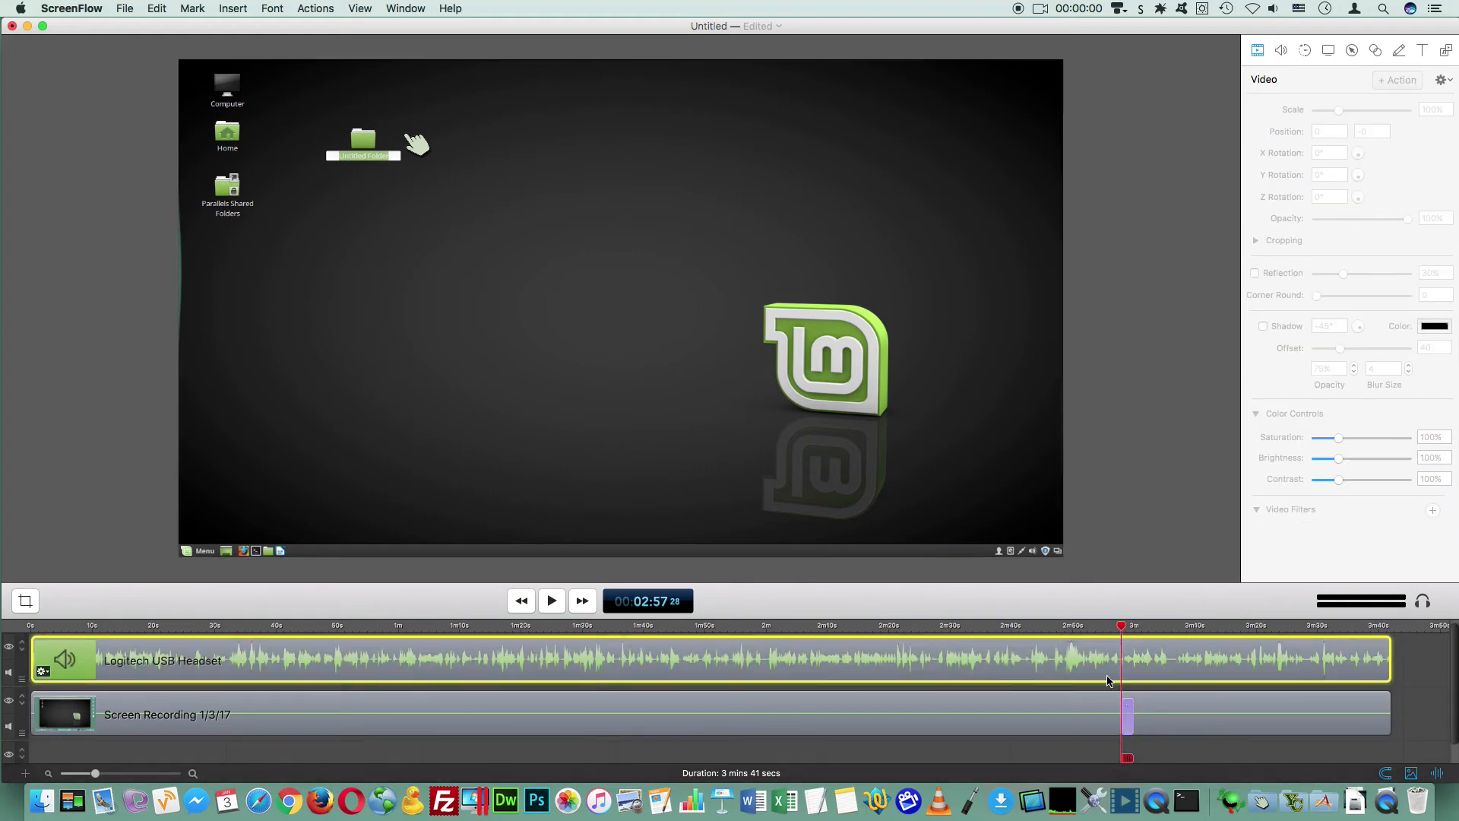
left_click(552, 602)
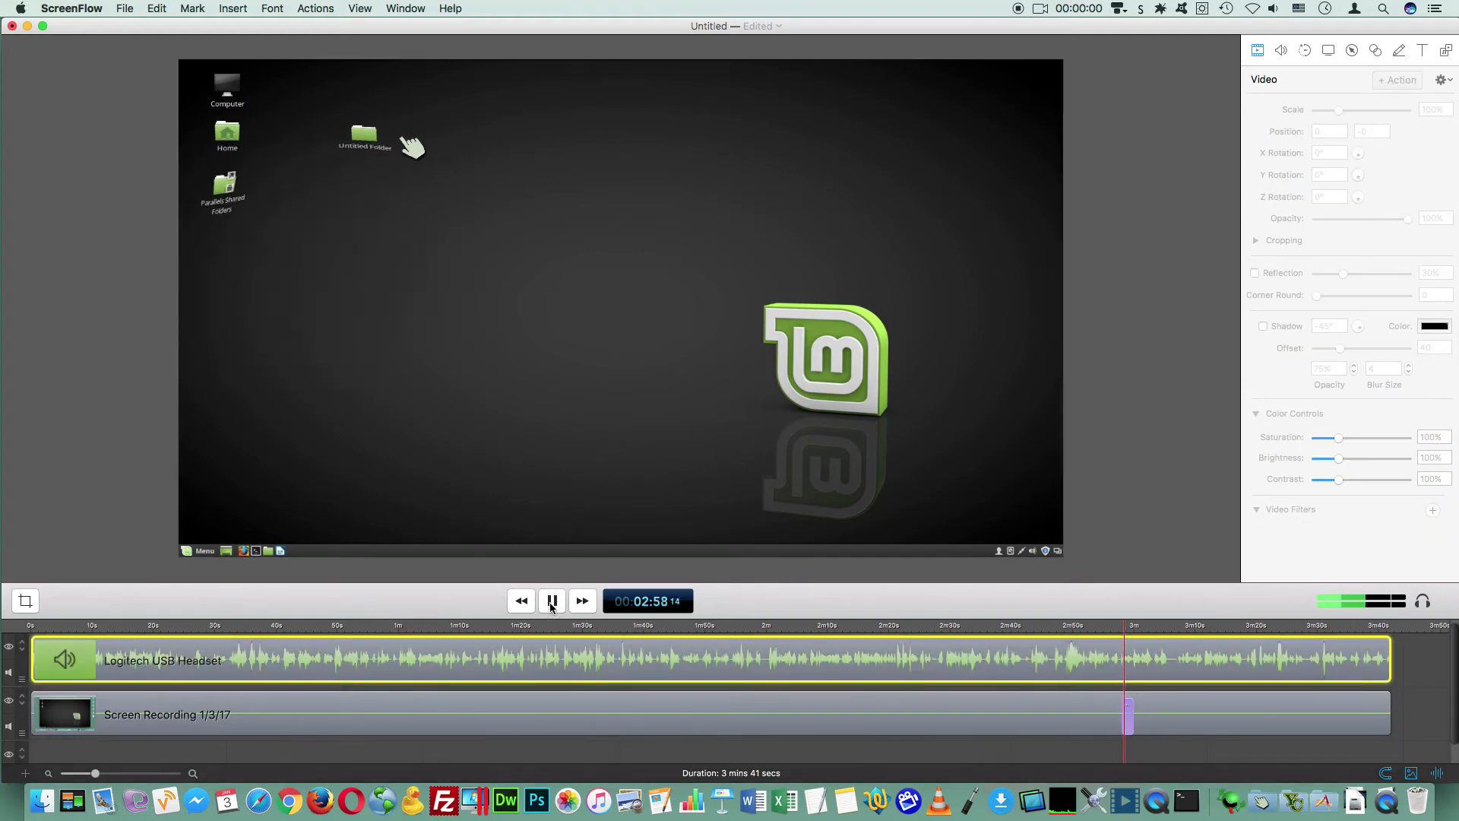
left_click(552, 602)
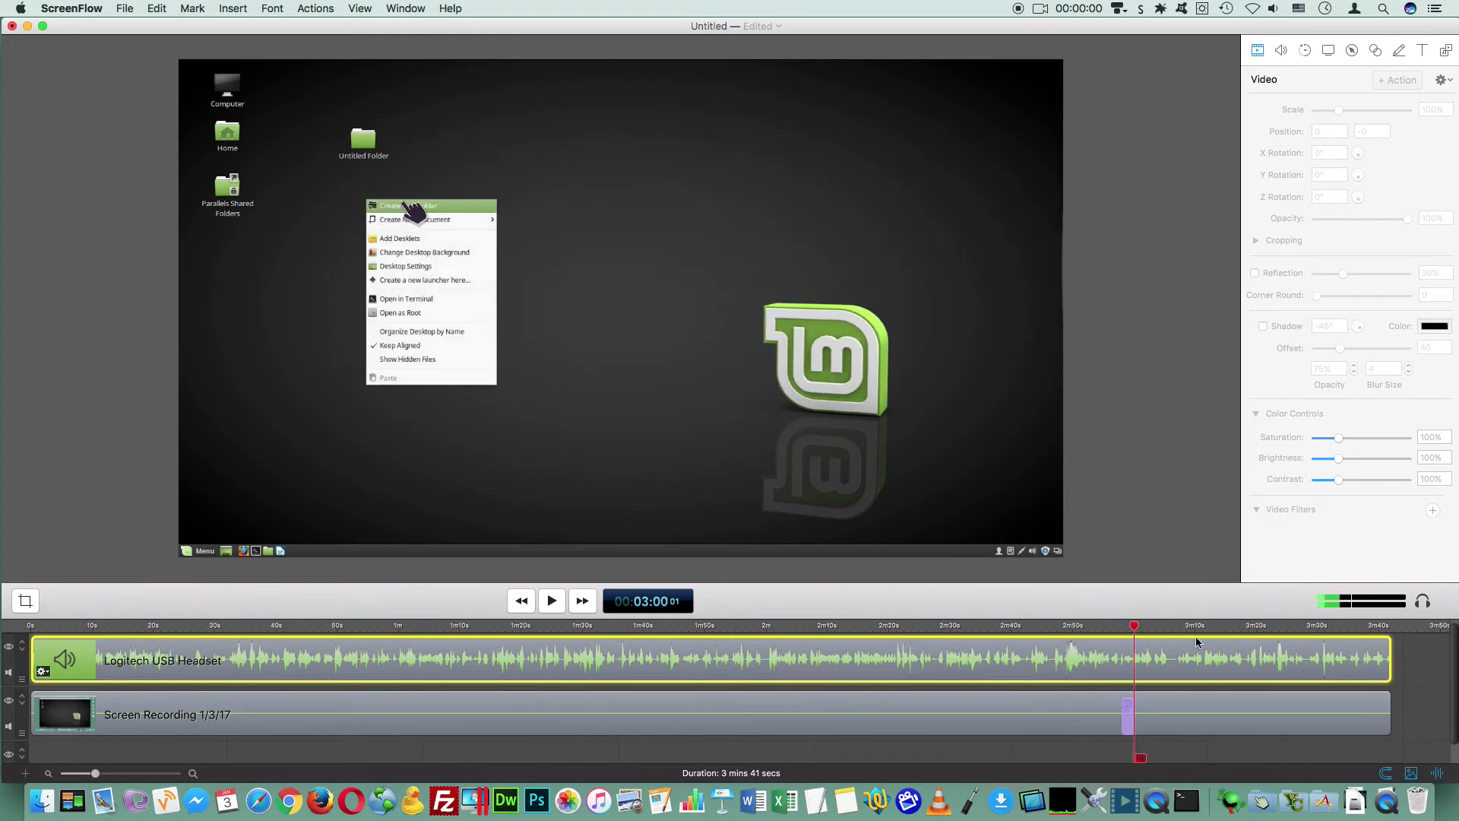
Step: Delete the video action near 2:59 and remove the Bump Distortion filter from the screen recording clip
left_click_drag(95, 775, 108, 774)
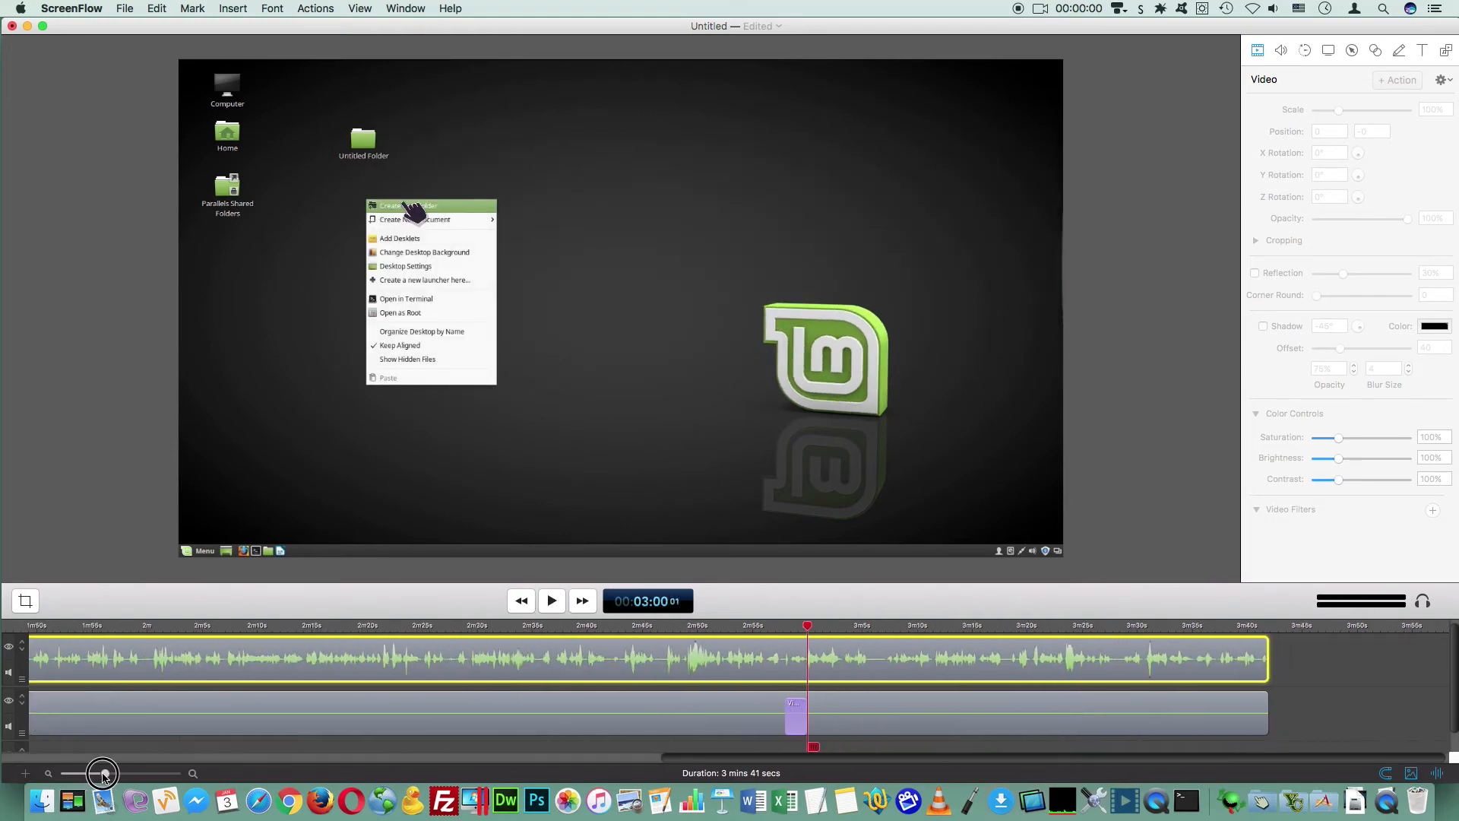
mouse_move(726, 626)
left_mouse_down()
mouse_move(700, 629)
mouse_move(751, 629)
left_mouse_up()
left_click(713, 724)
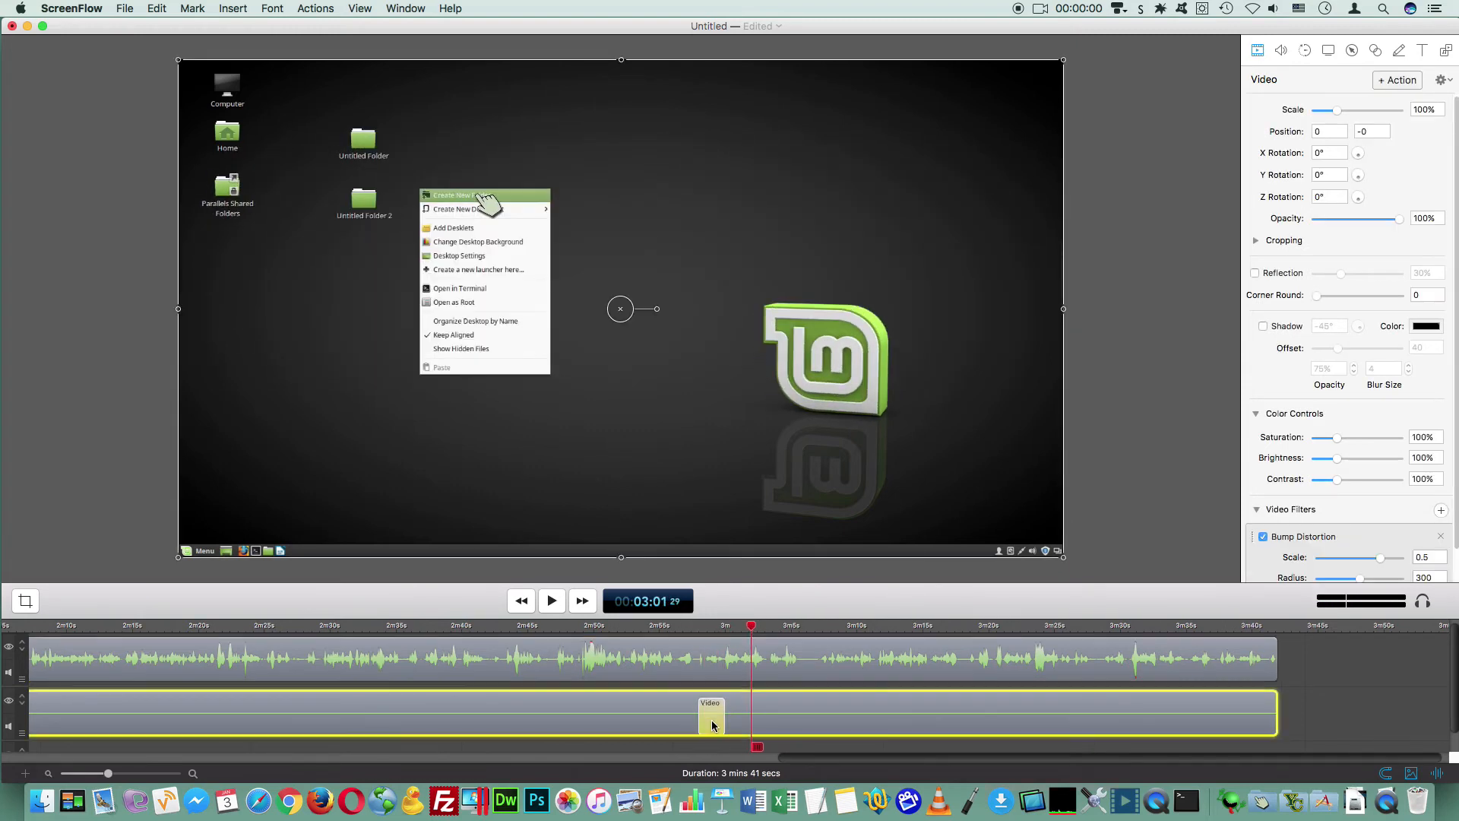
left_click(1442, 538)
Step: Browse the available video filters, including the Distortion Effect, Blur and Stylize categories
left_click(1433, 510)
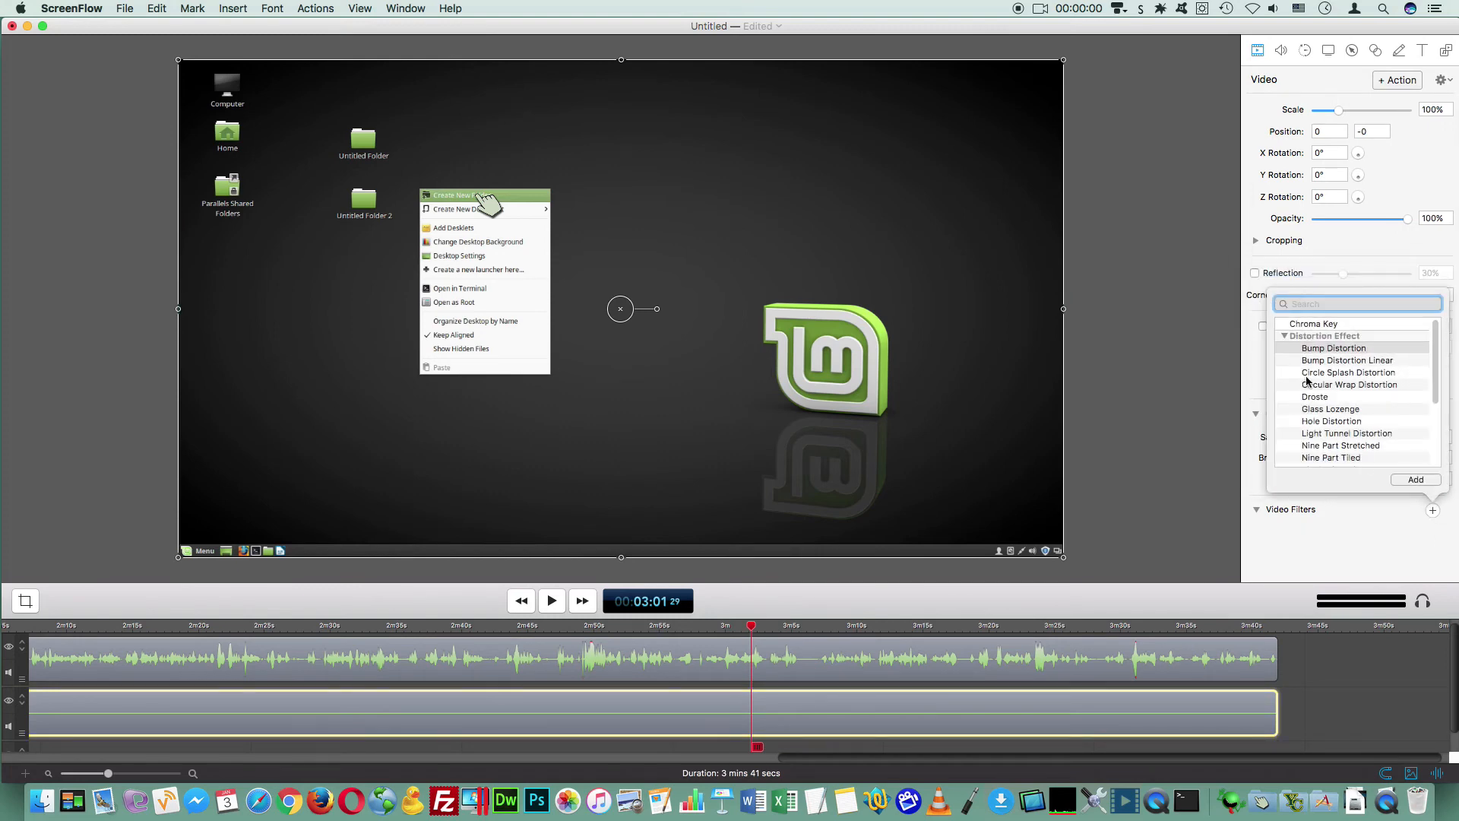
scroll(1311, 385, "down", 3)
scroll(1313, 386, "up", 3)
scroll(1345, 399, "down", 3)
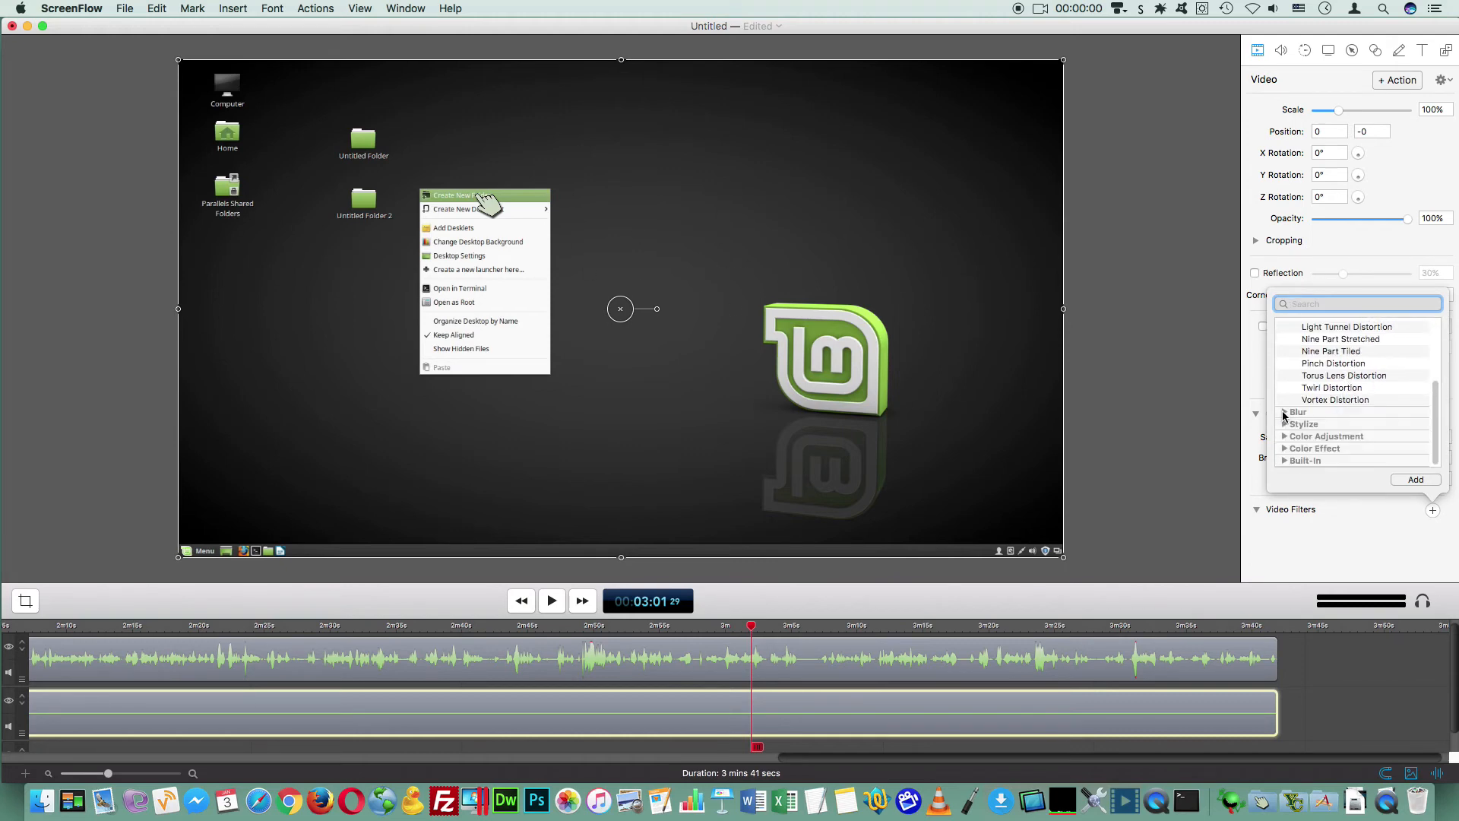
scroll(1298, 422, "down", 2)
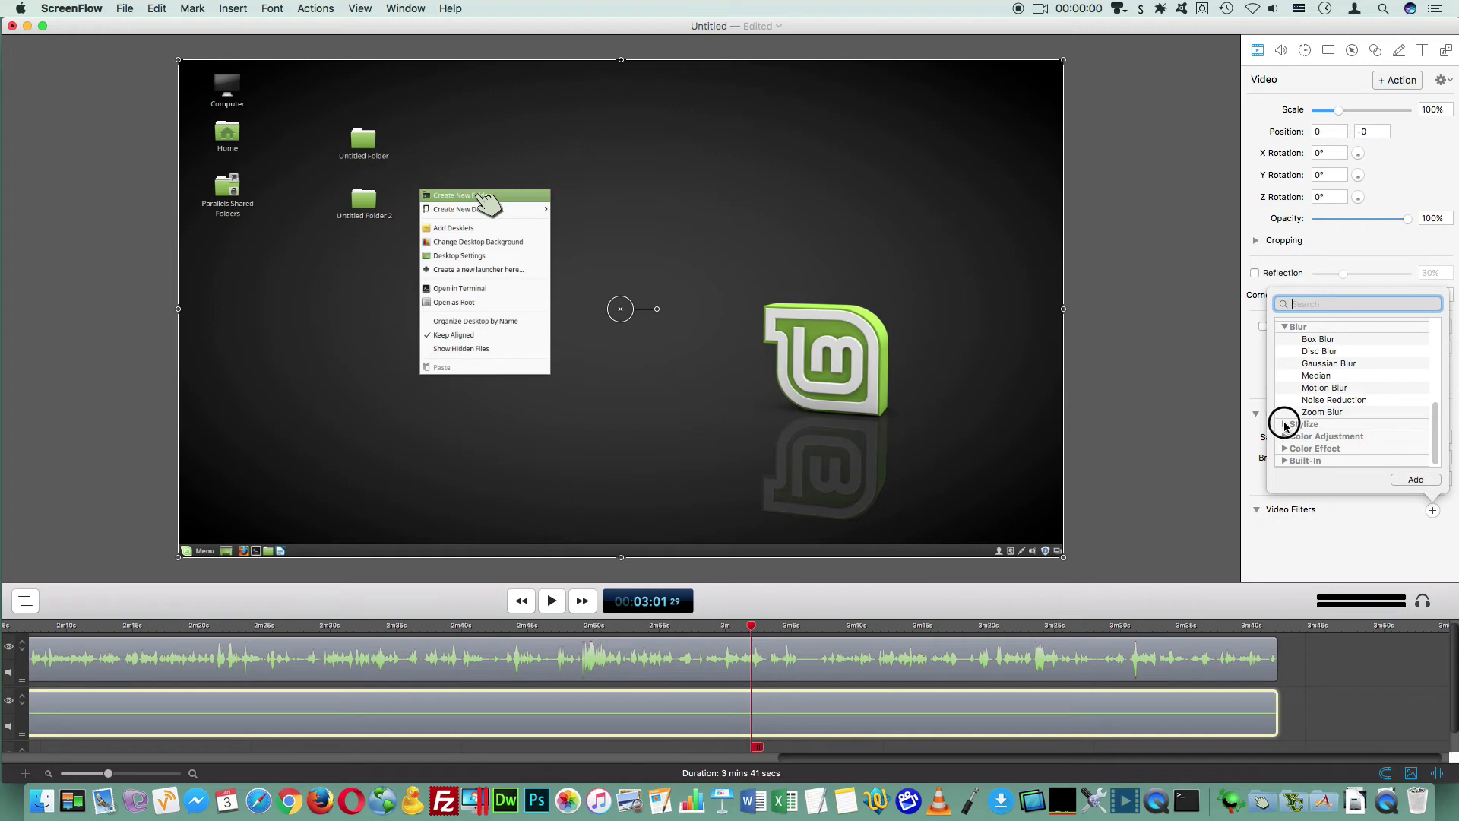
left_click(1285, 424)
scroll(1301, 411, "up", 1)
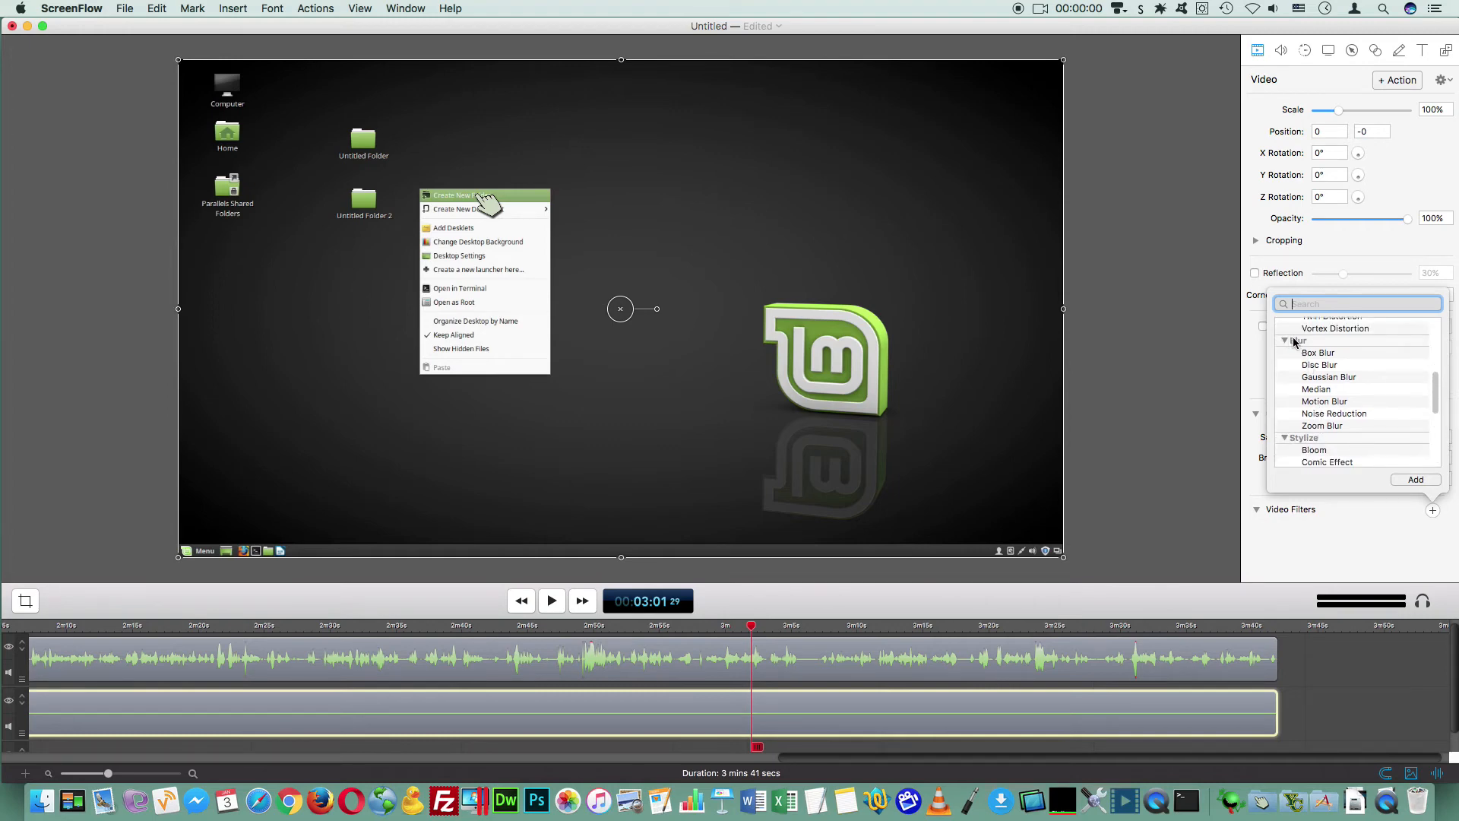
left_click(1140, 414)
Step: Duplicate the screen recording clip onto a new top track from the start, and enlarge the timeline to show all tracks
left_click(1130, 714)
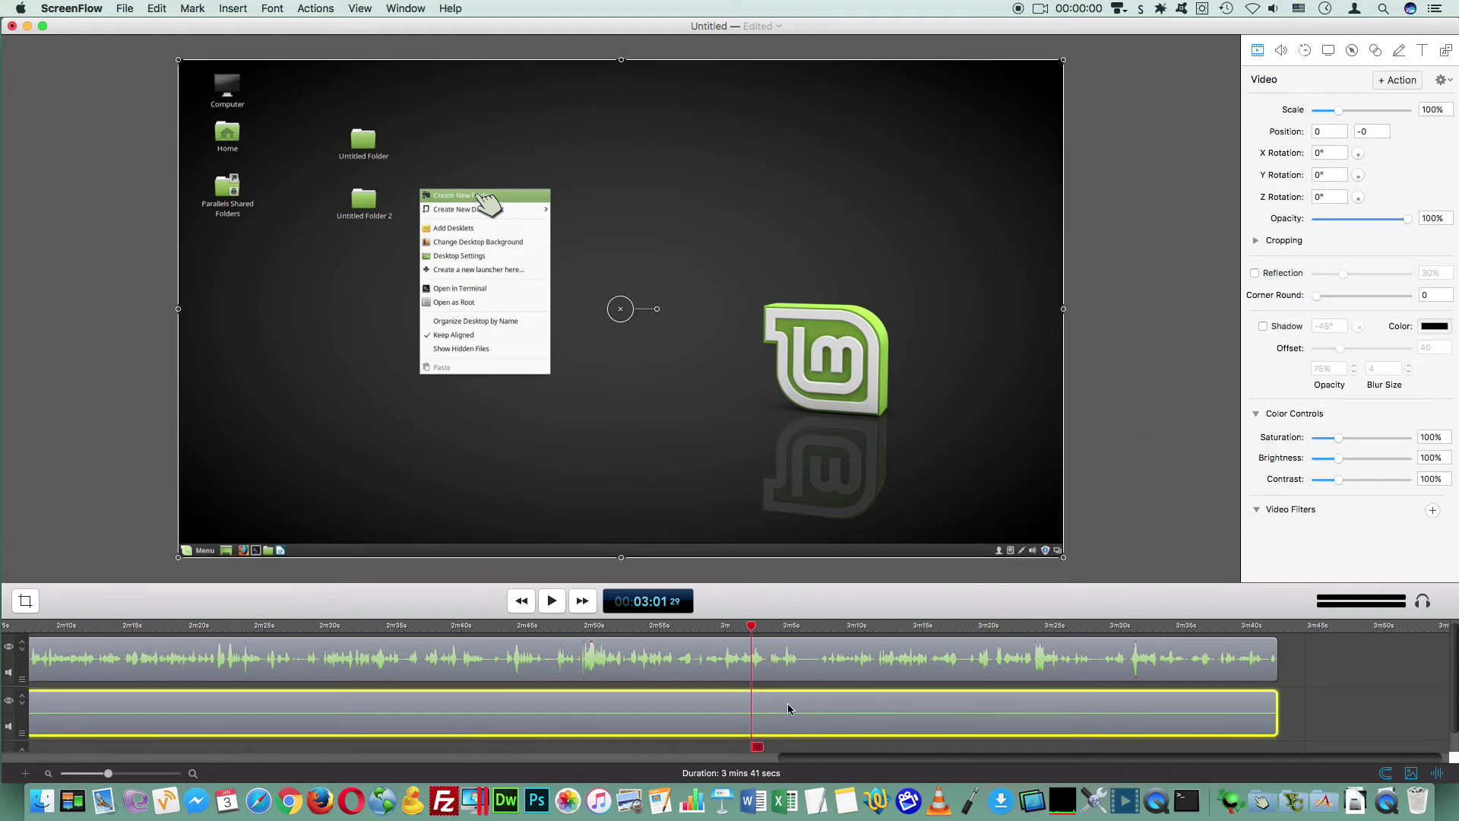
left_click(1326, 703)
left_click(1213, 700)
left_click(517, 601)
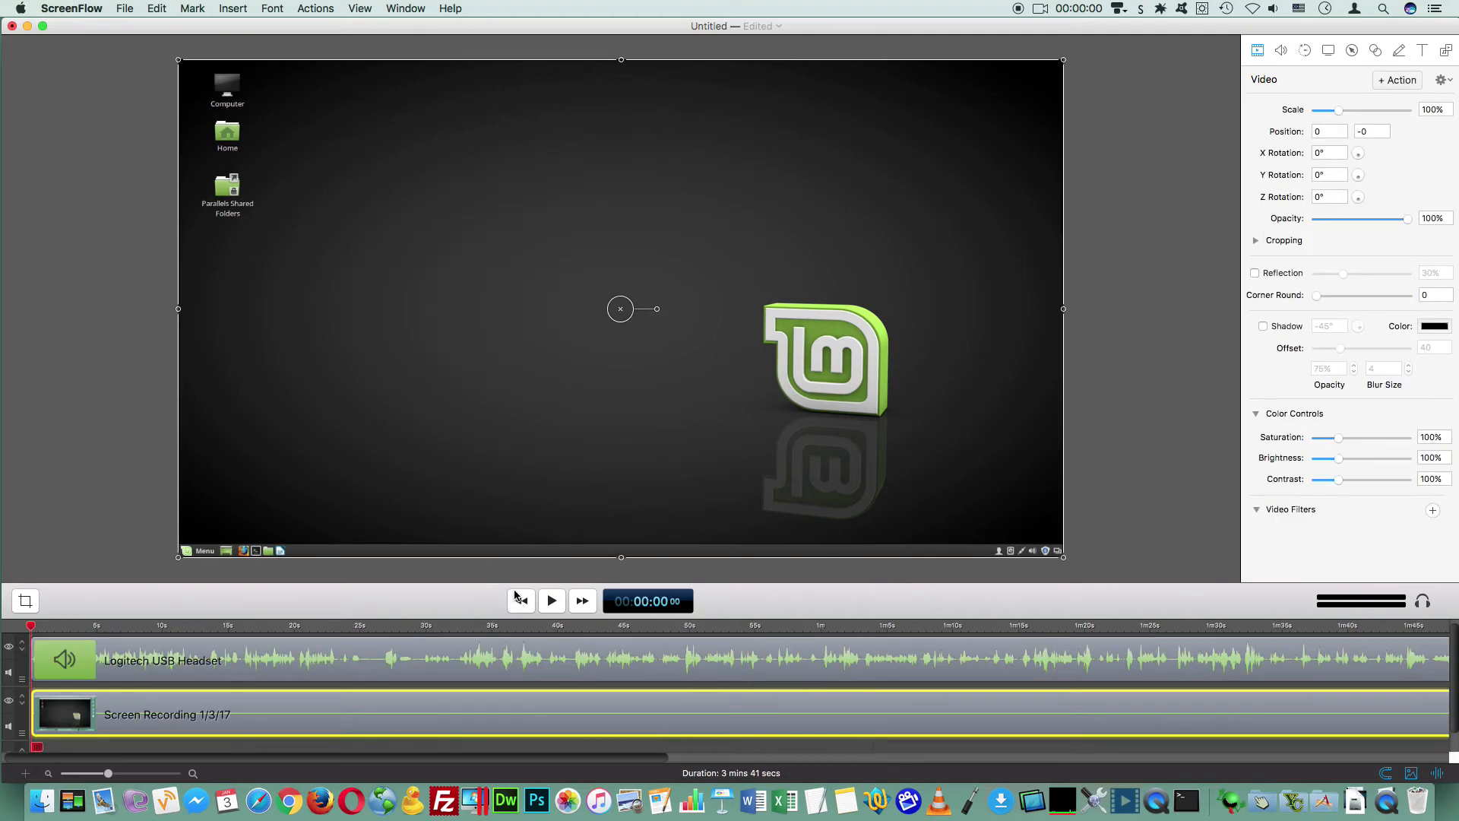
key("End")
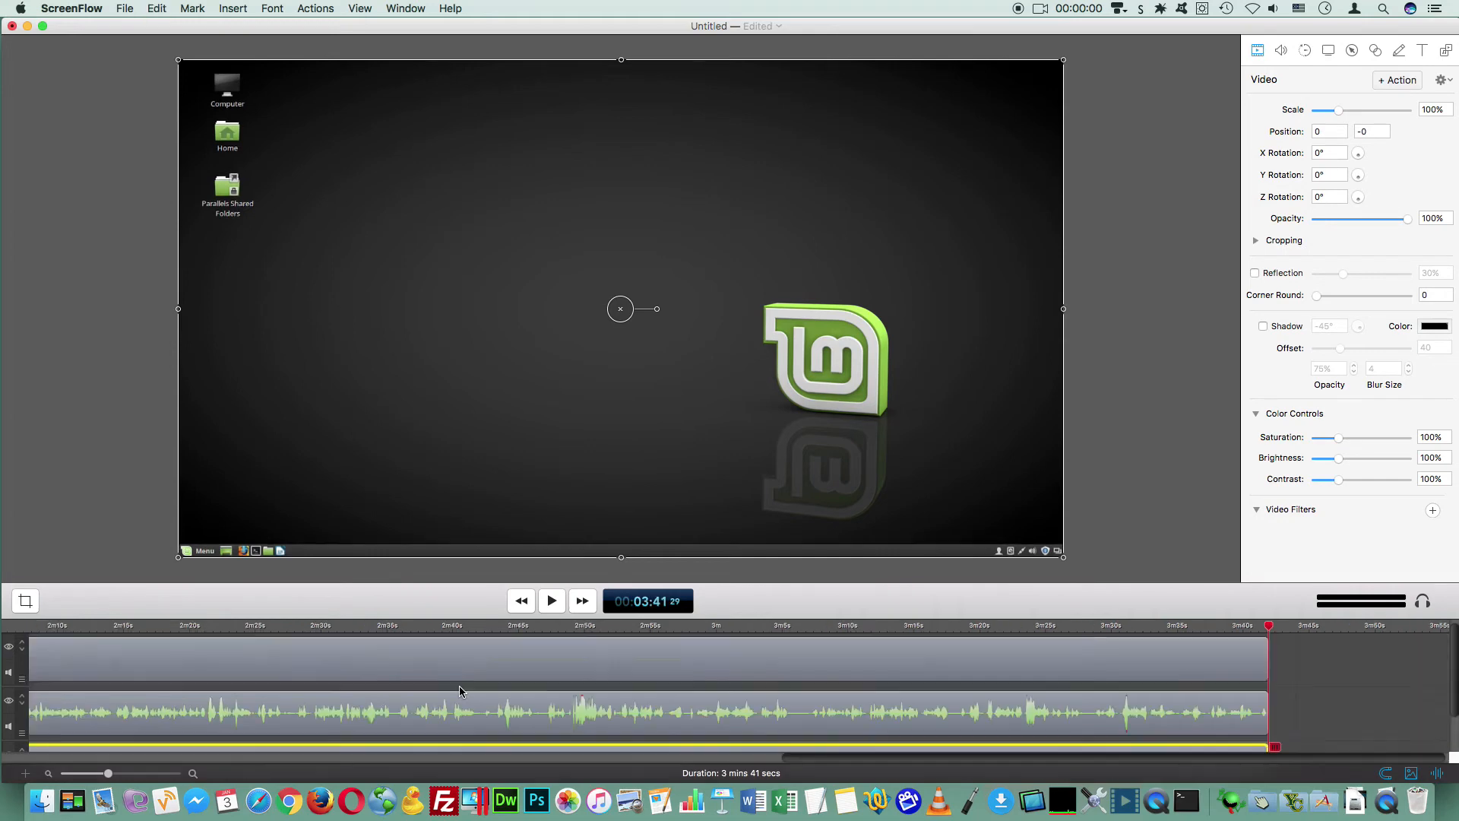
left_click_drag(216, 611, 234, 511)
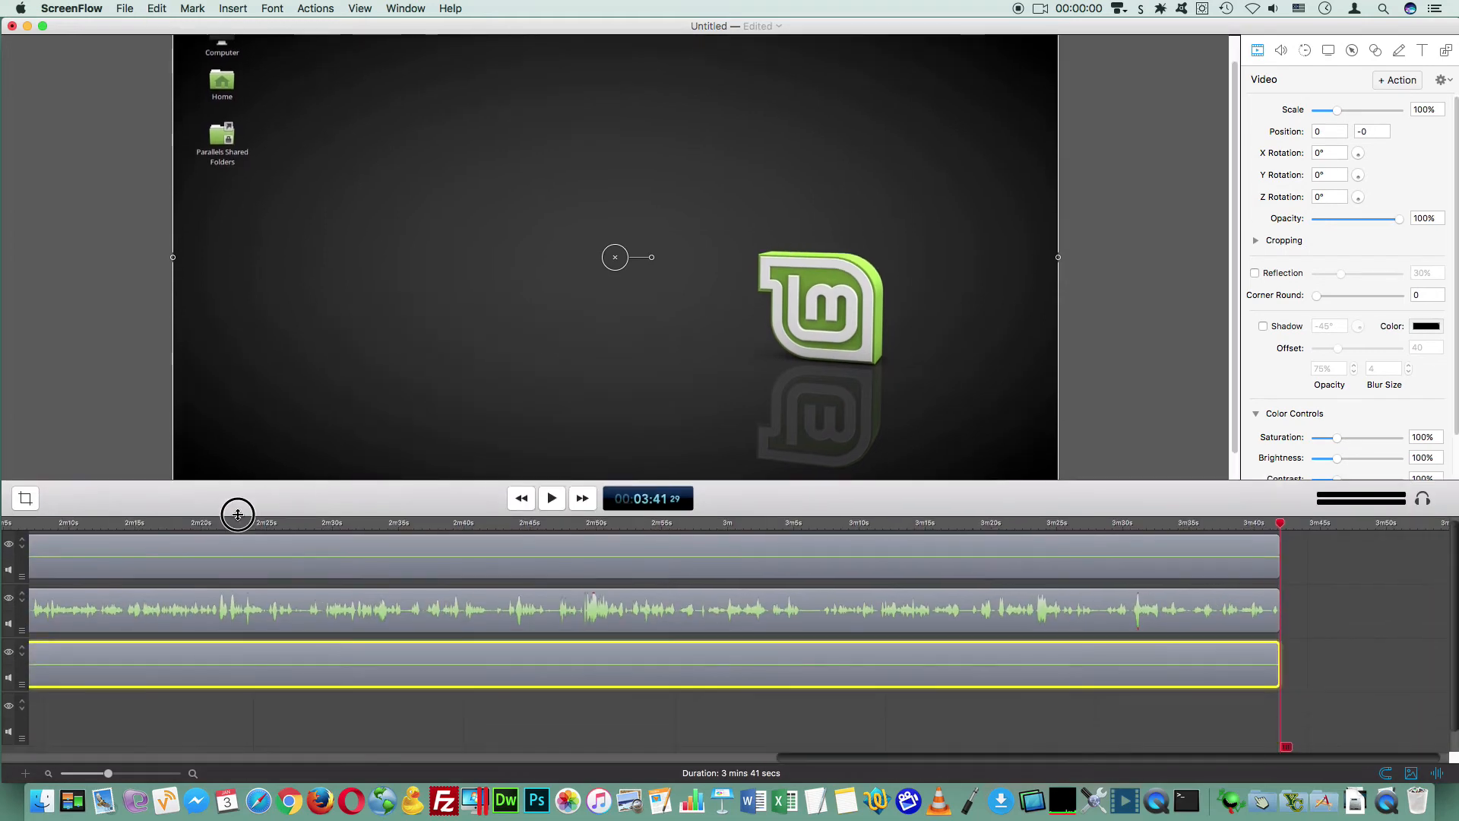
left_click(125, 567)
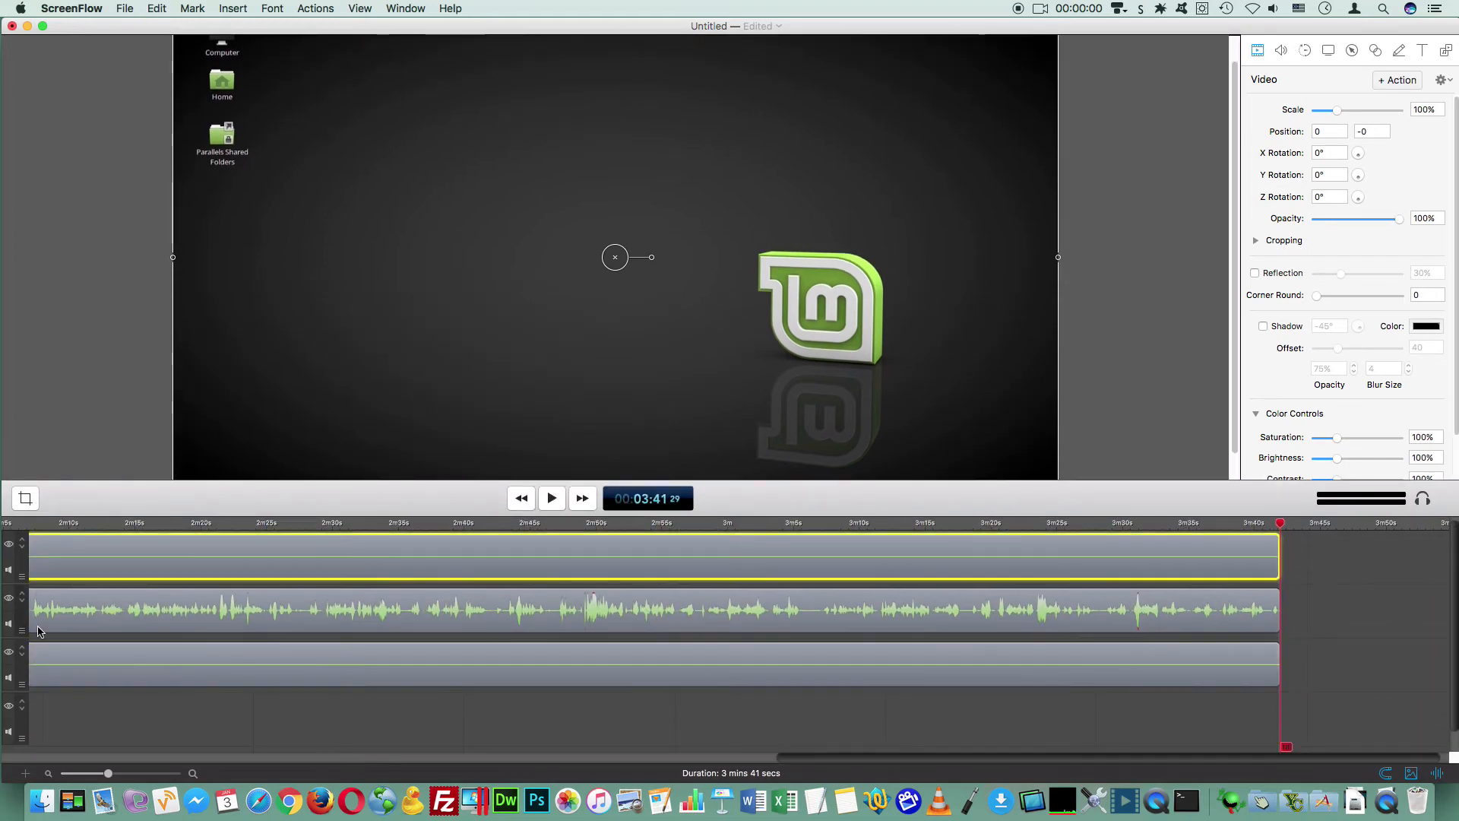
Step: Move the audio track below both screen recording tracks
left_click_drag(23, 635, 114, 658)
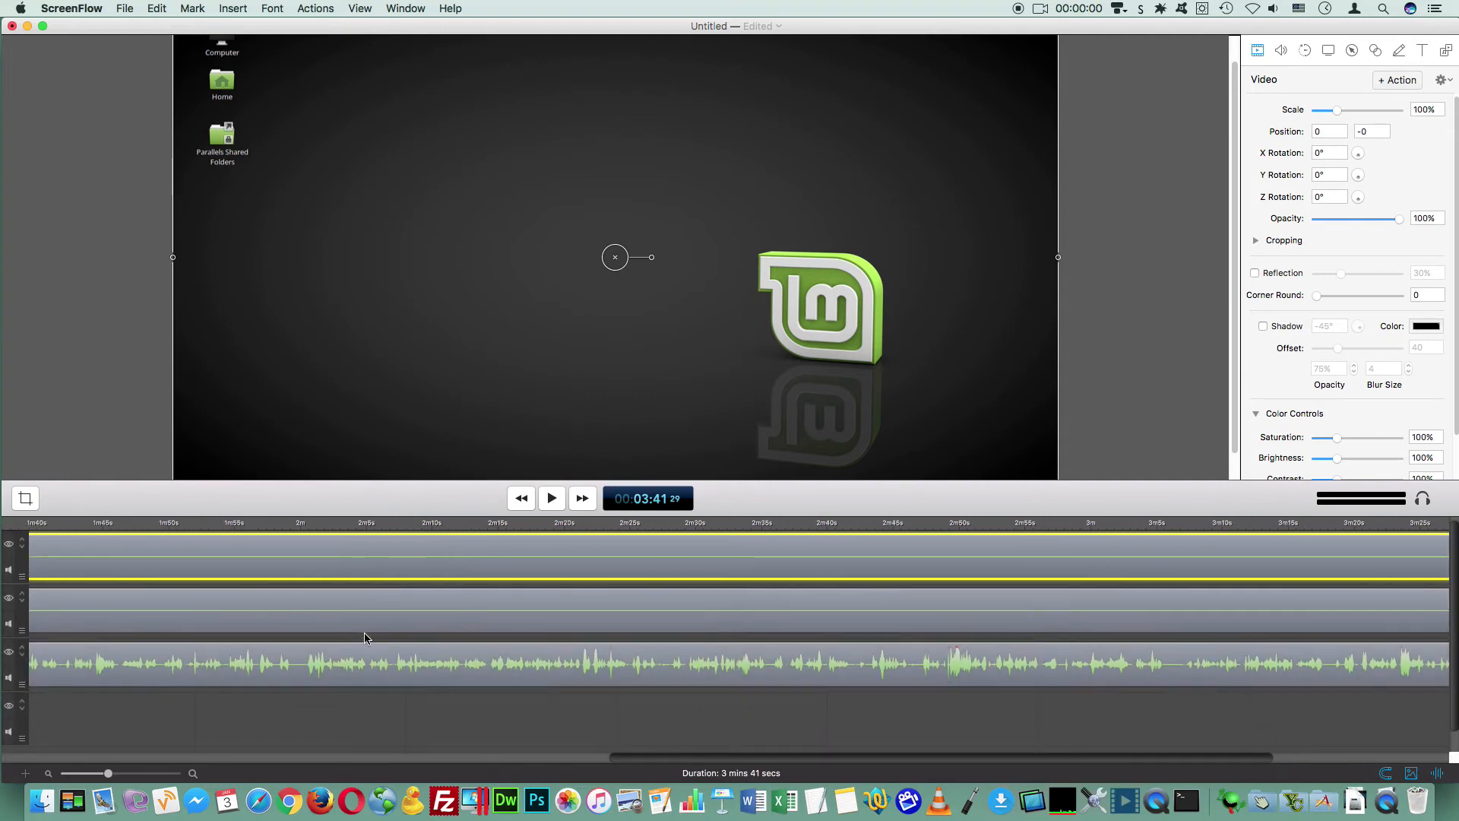
left_click_drag(696, 759, 972, 762)
left_click(982, 547)
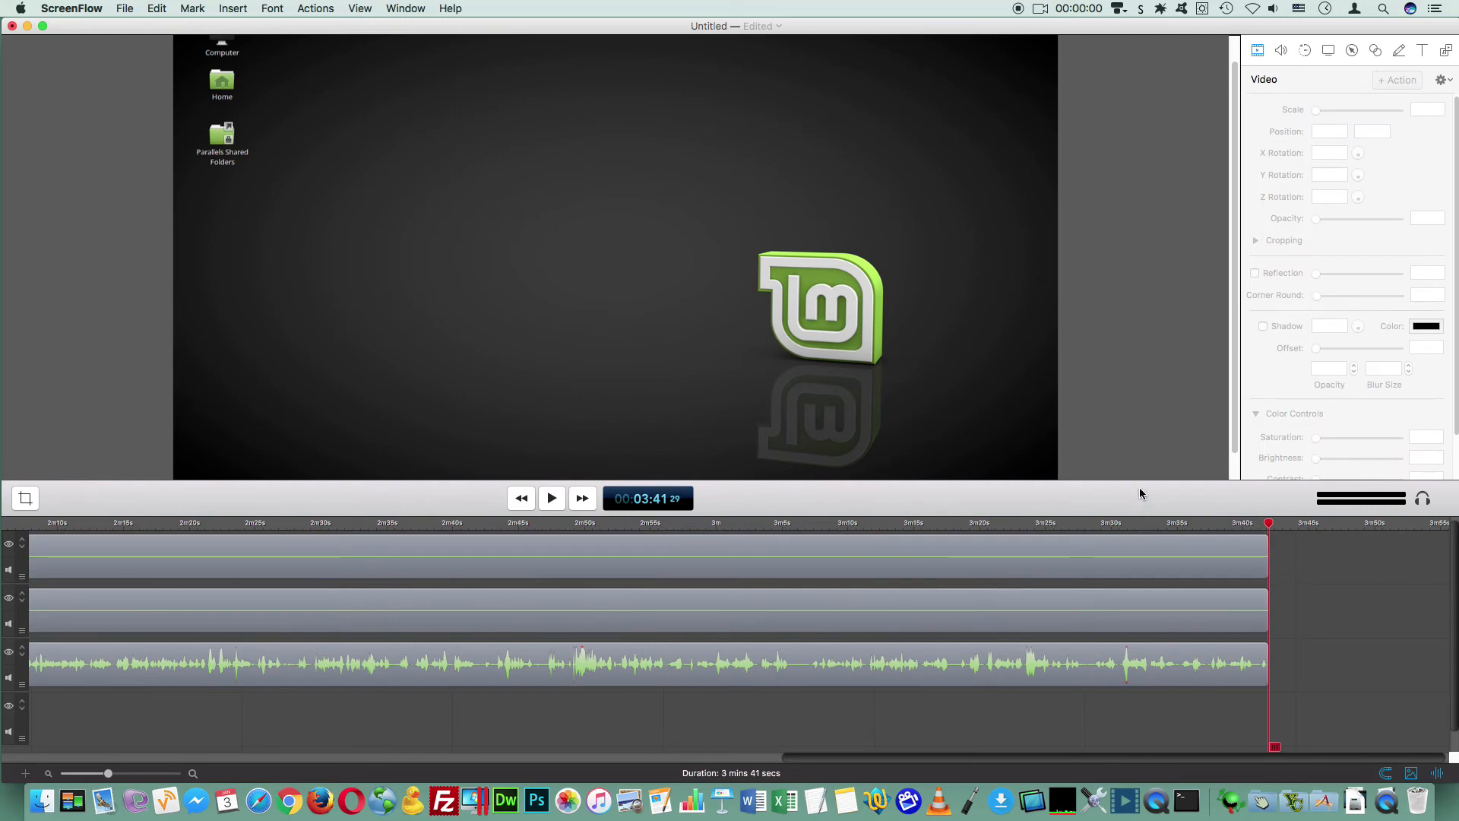
Step: Split the duplicate clip on the top track at about 3:28:12 and delete the part before the split
left_click_drag(1141, 512, 1108, 602)
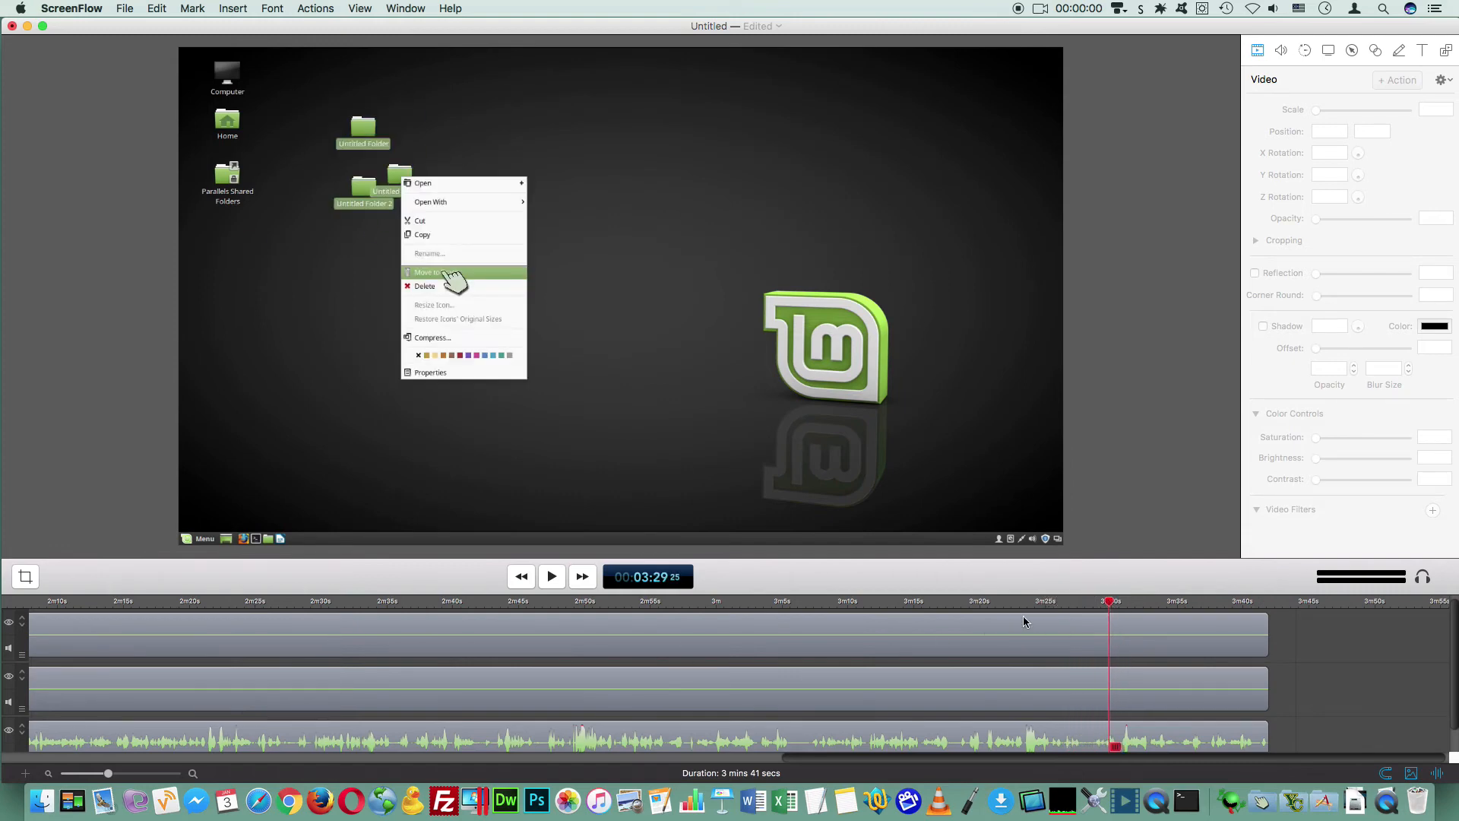
left_click_drag(1108, 606, 1095, 606)
left_click(1064, 635)
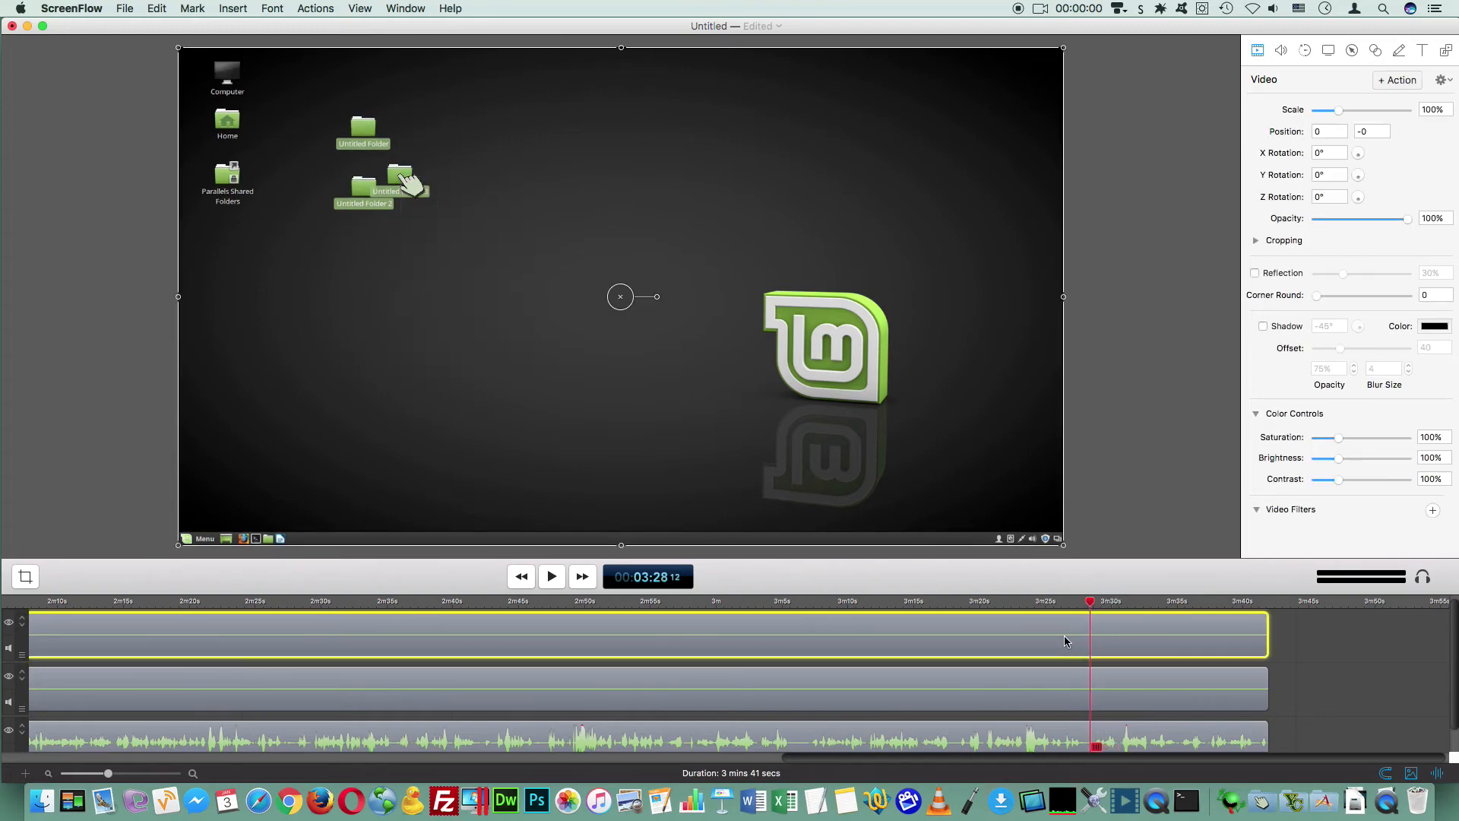
key("t")
key("Delete")
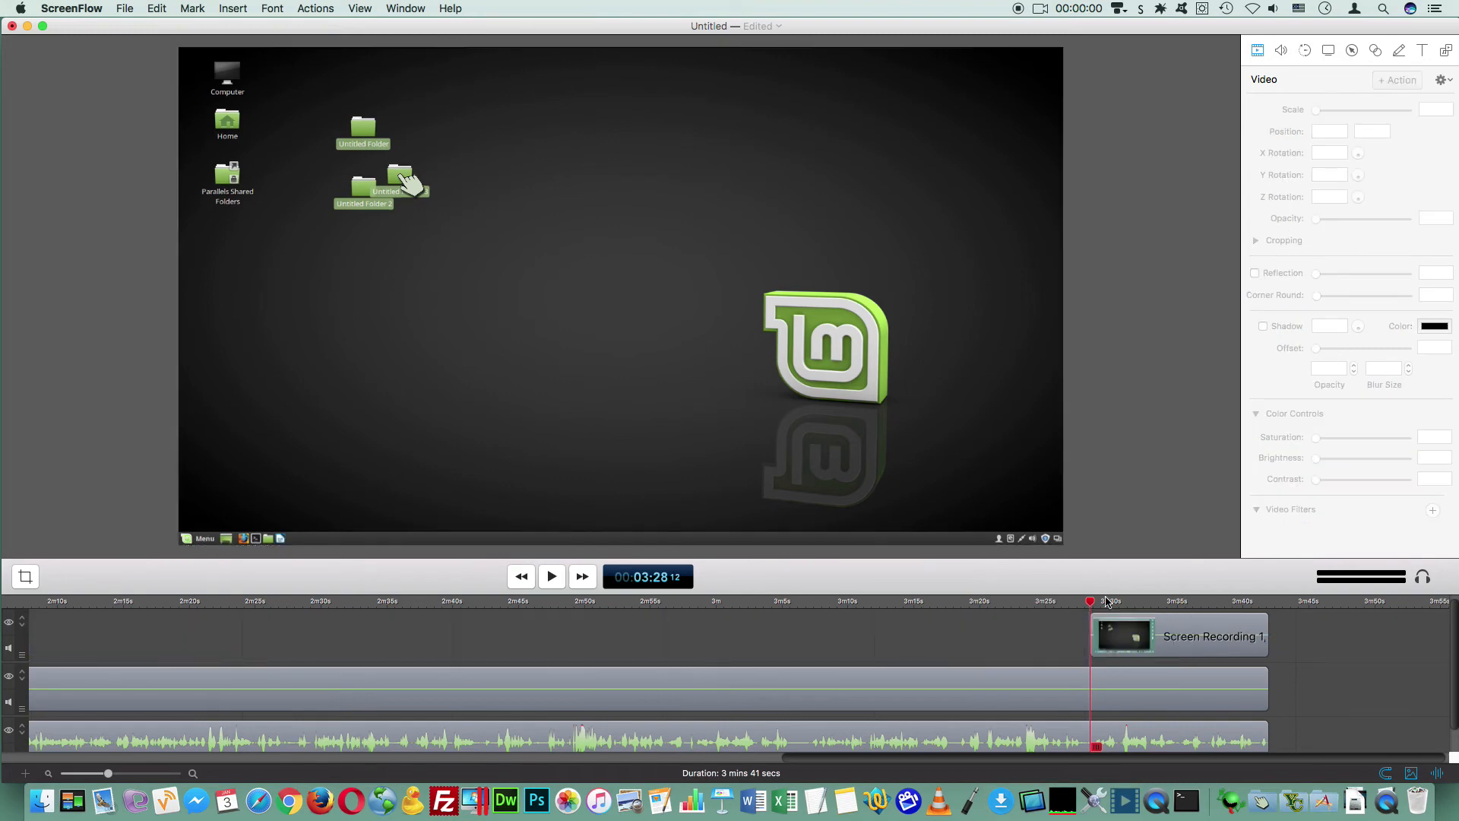
Step: Split the remaining top clip at about 3:29:27 and delete the part after the split
left_click_drag(1091, 602, 1109, 602)
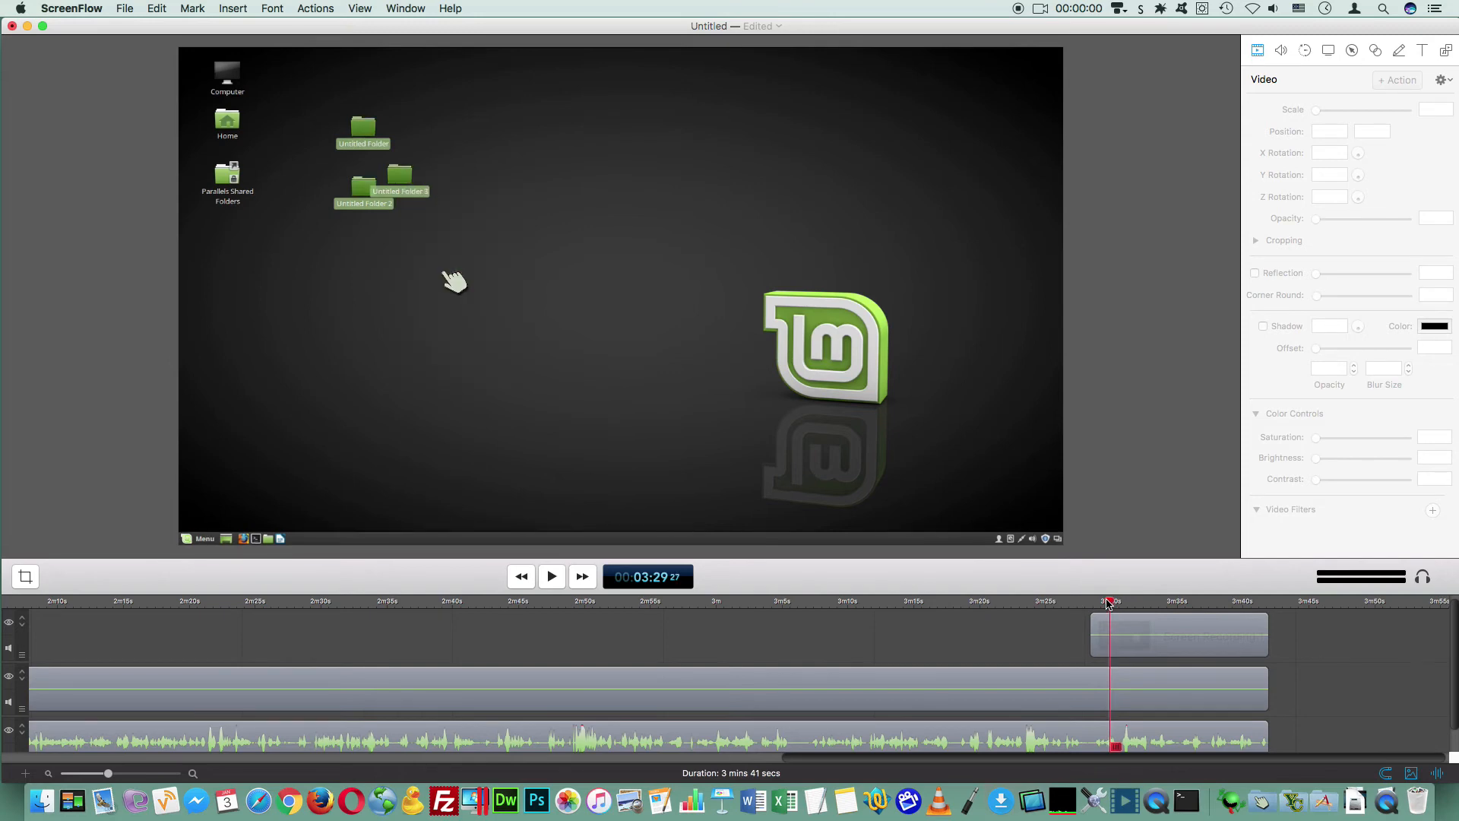
left_click(1117, 632)
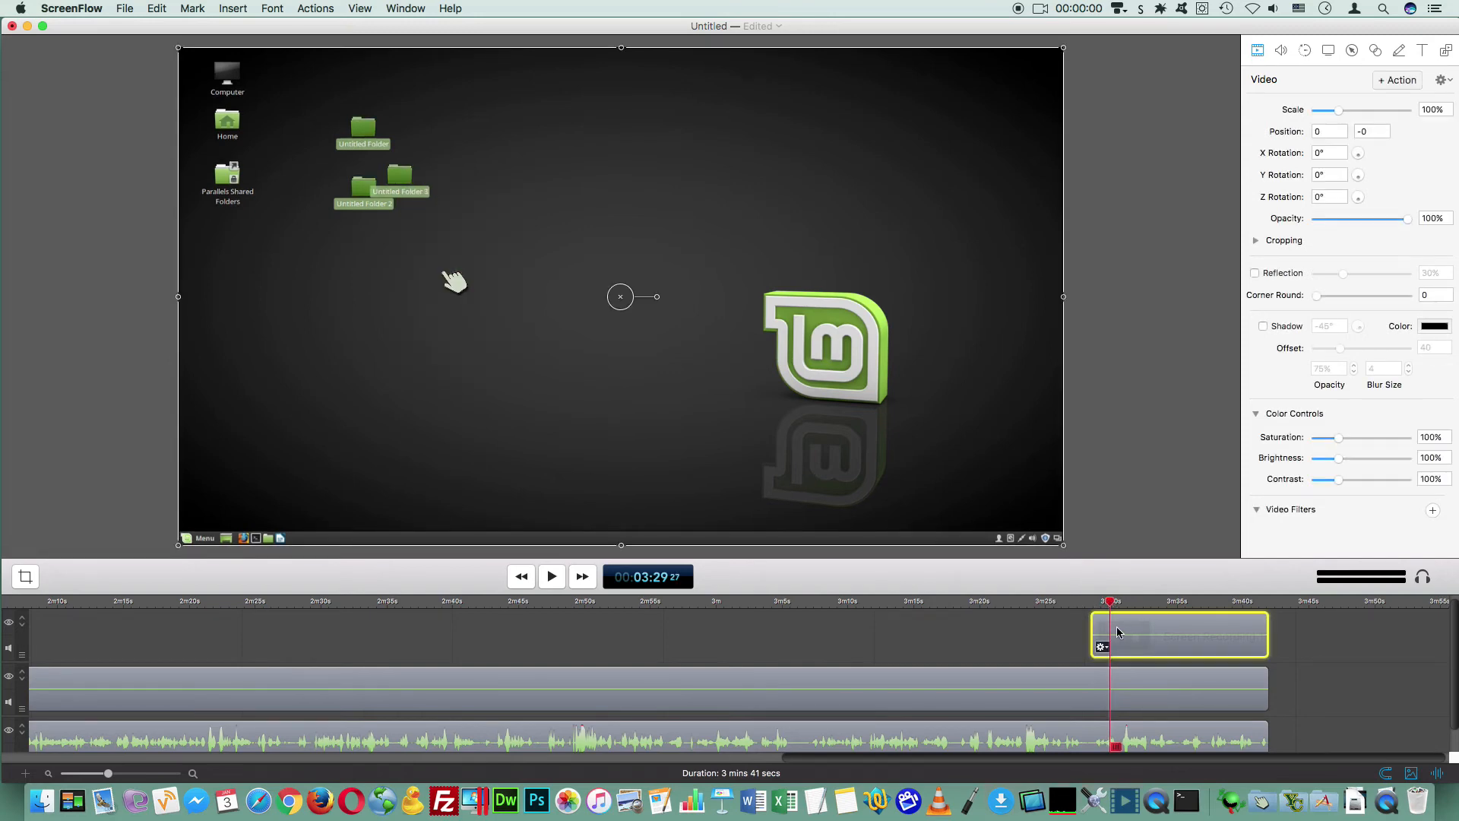
key("t")
key("Delete")
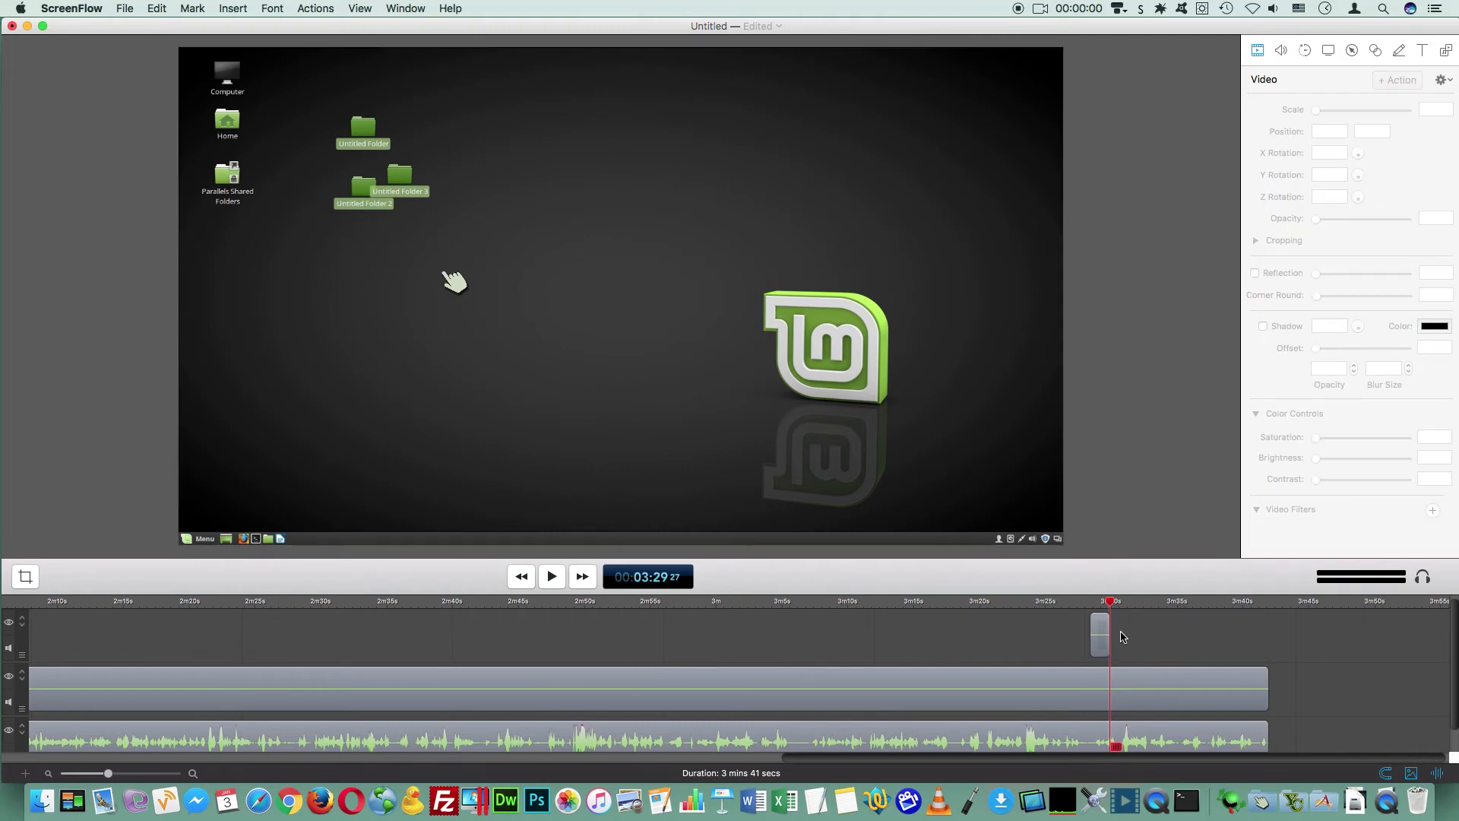
Step: Crop the short top clip on all four sides to the context menu, at a position of about -283, 33
left_click(1098, 622)
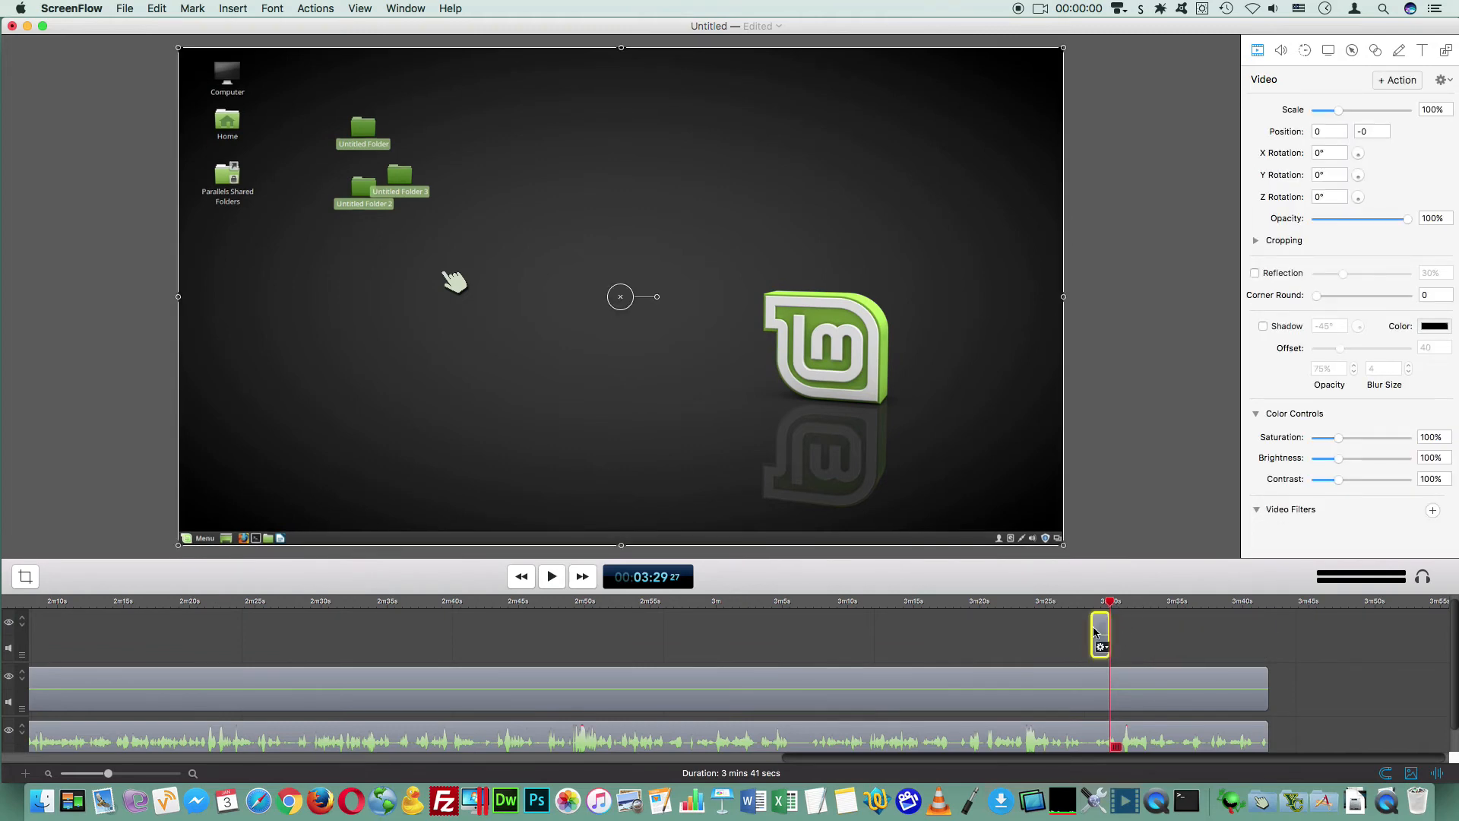
left_click(1099, 601)
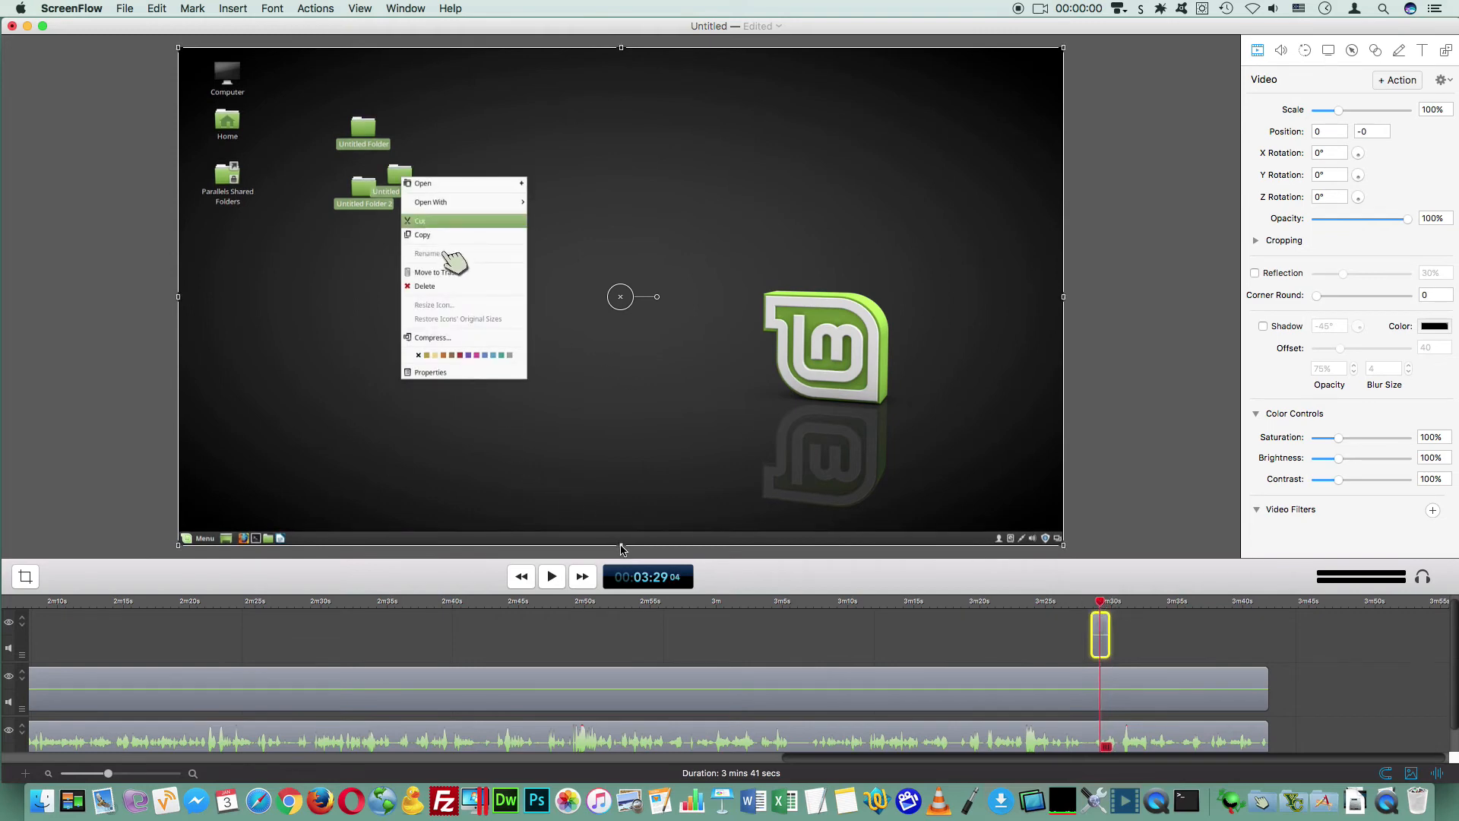
left_click_drag(620, 544, 604, 381)
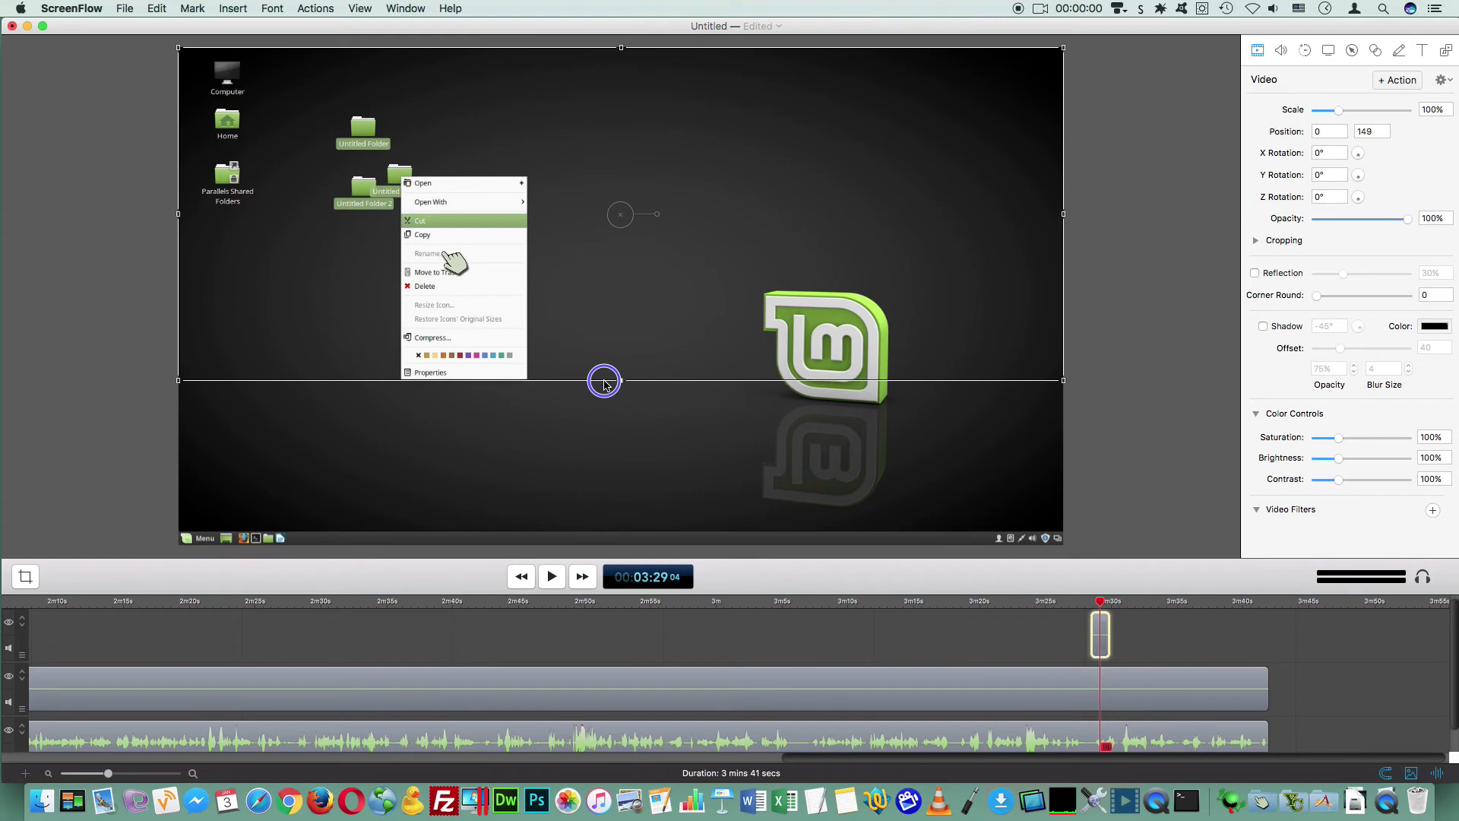
left_click_drag(1064, 216, 528, 239)
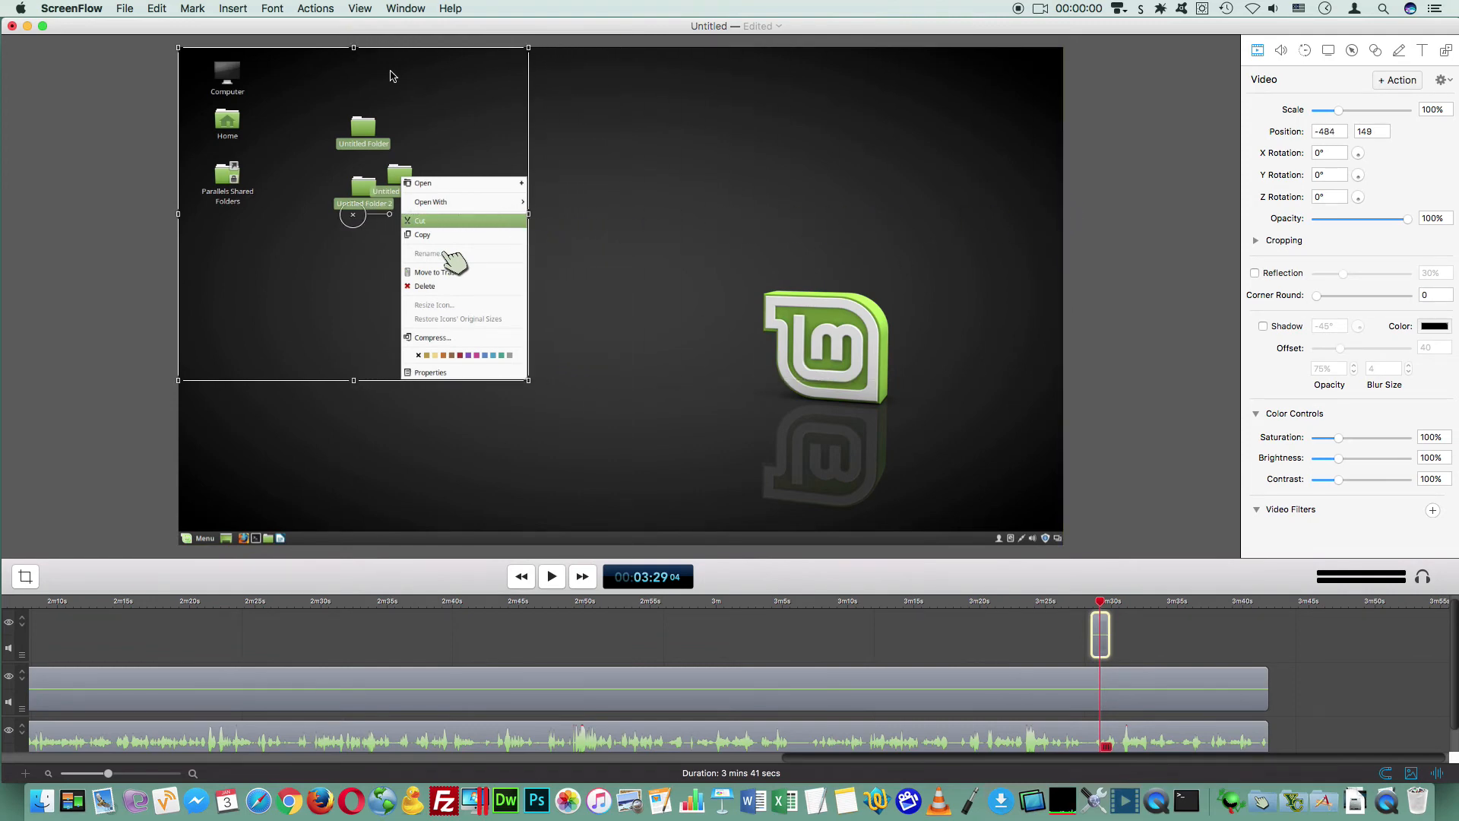
left_click_drag(356, 51, 356, 181)
left_click_drag(178, 278, 400, 281)
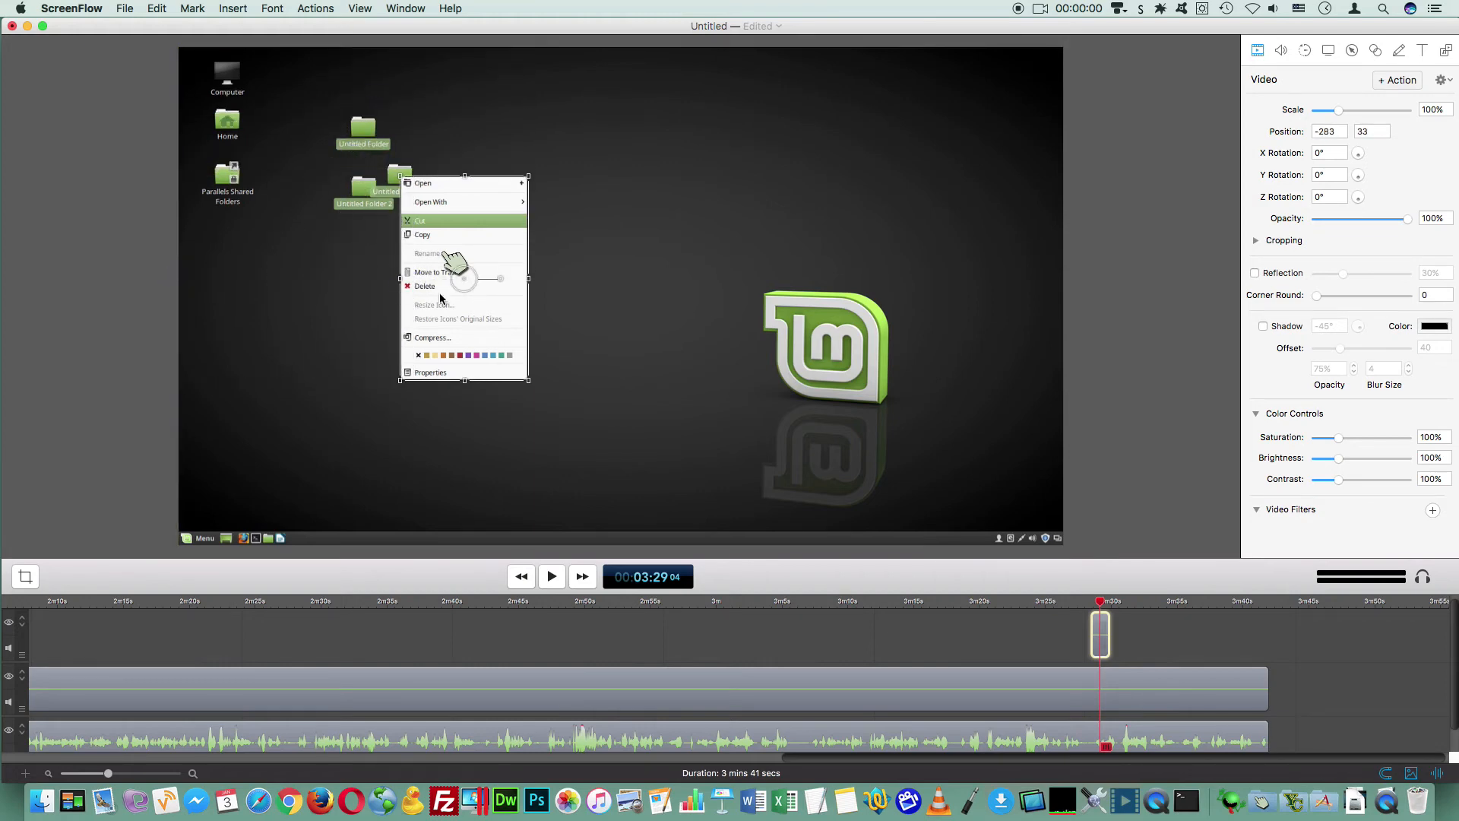
Step: Add a Gaussian Blur video filter to the cropped clip and check it at about 3:29:01
left_click(1432, 510)
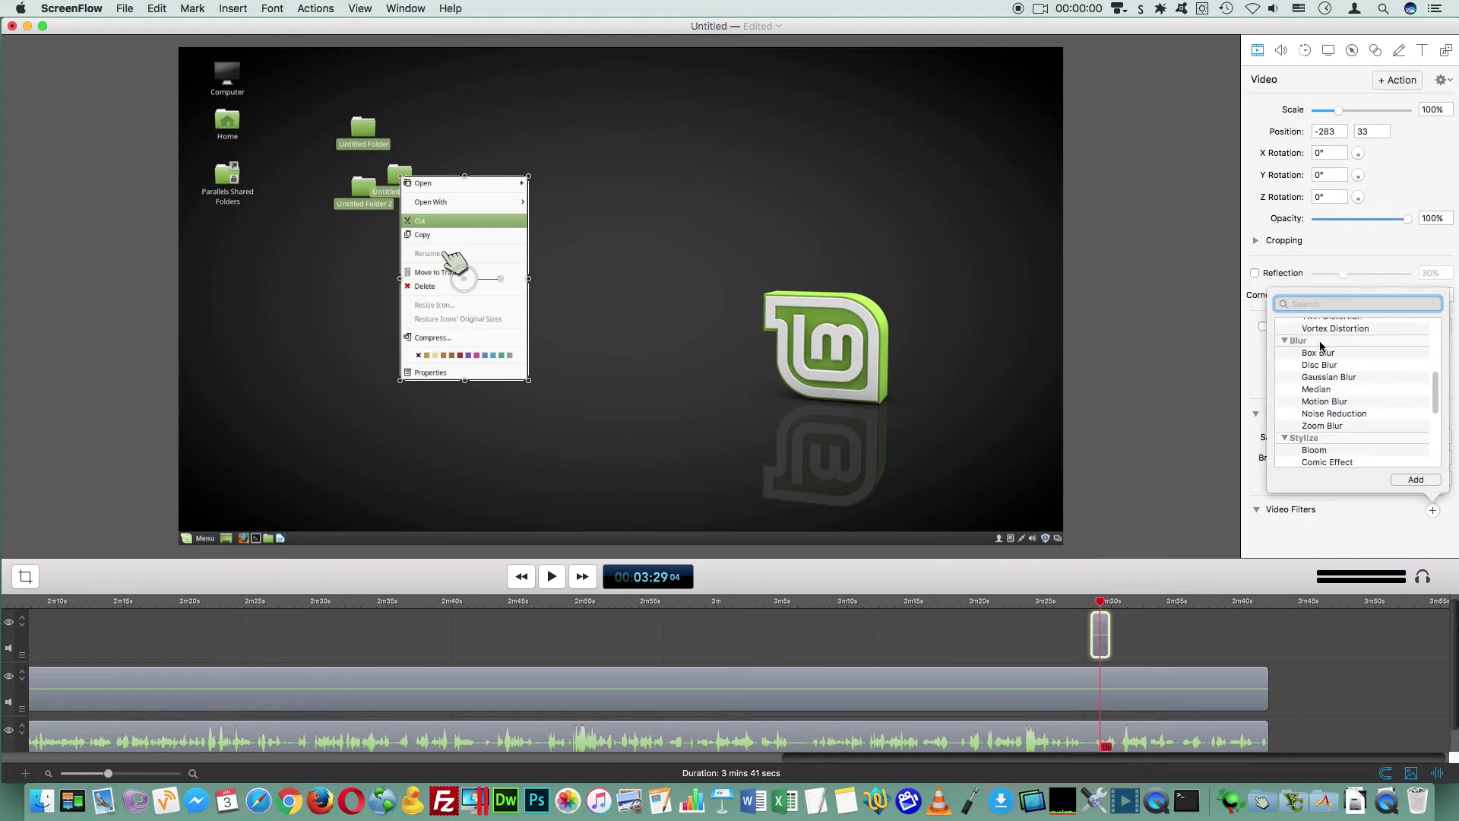
double_click(1330, 377)
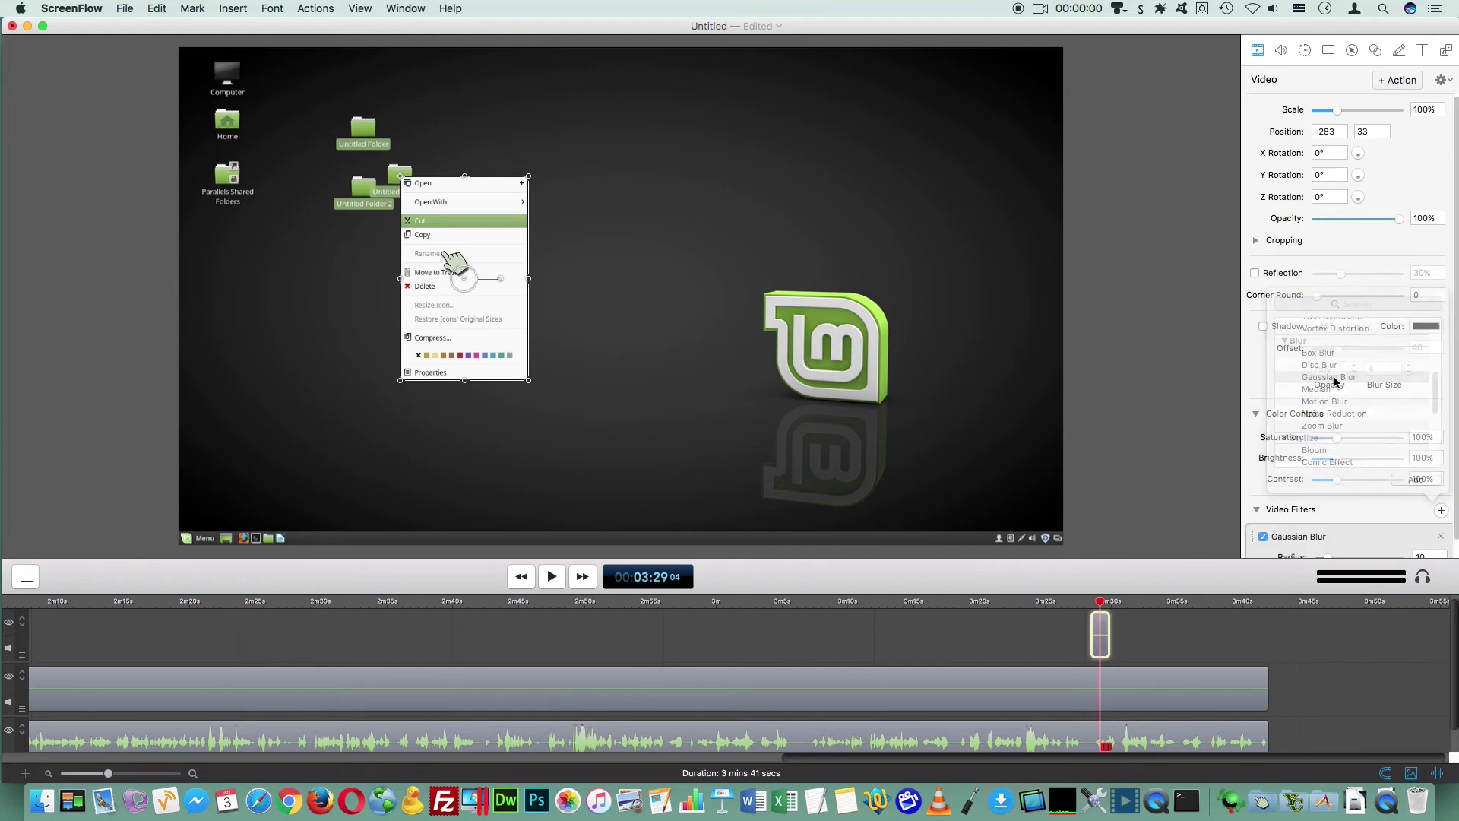
scroll(1336, 477, "down", 2)
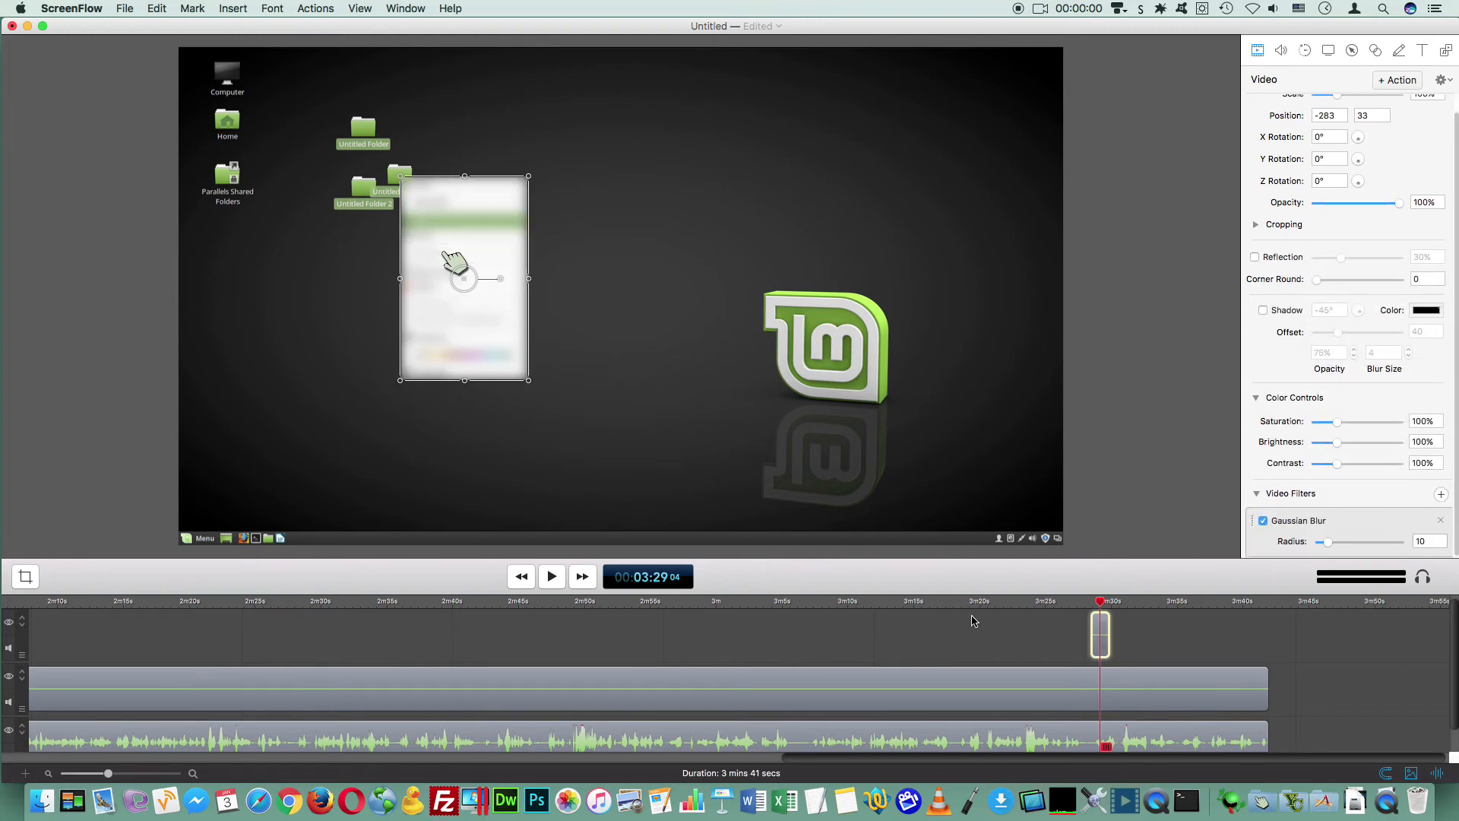
left_click(1073, 634)
left_click_drag(1100, 602, 1098, 602)
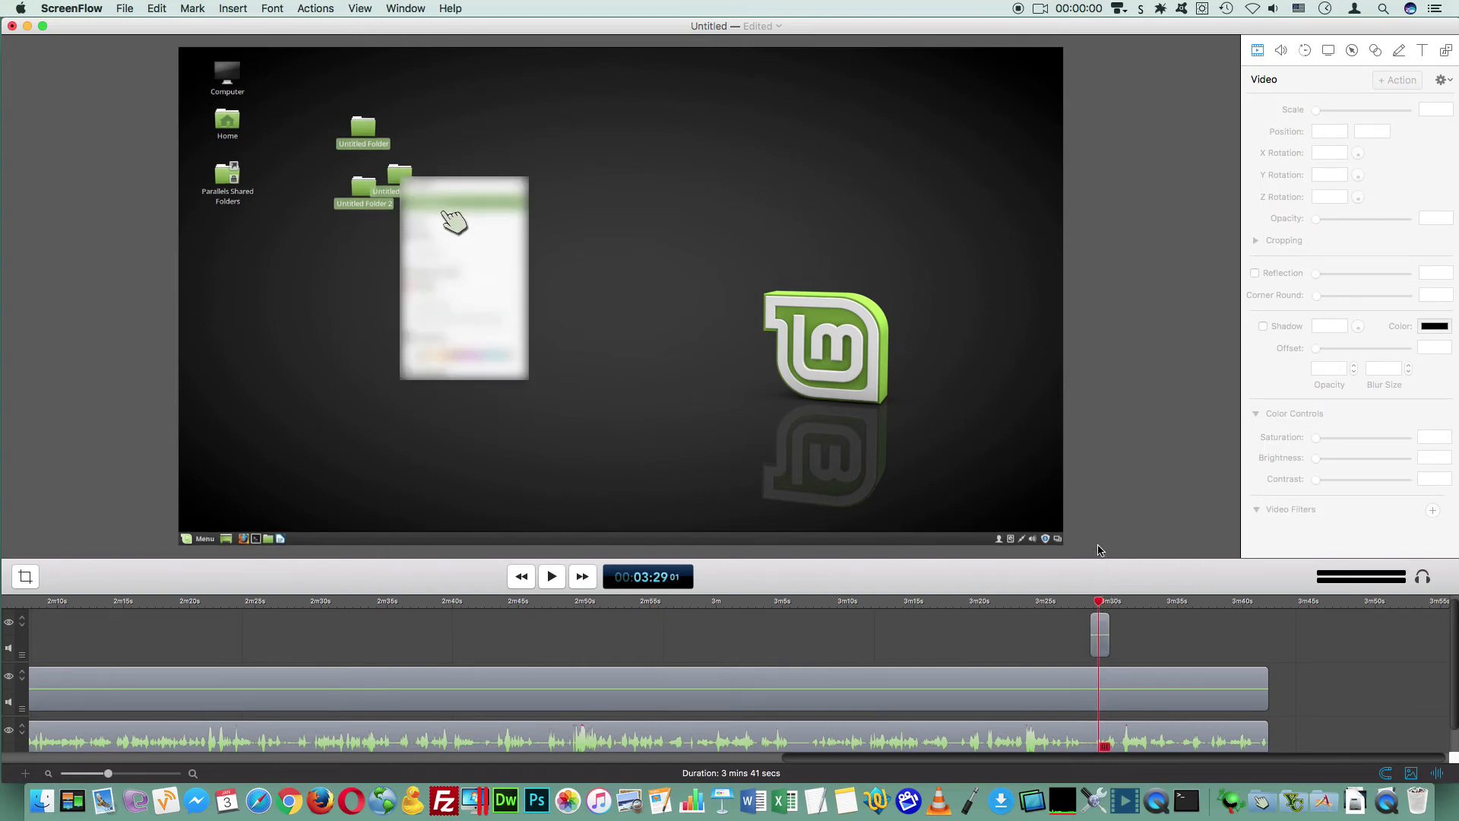
Step: Set the cropped clip's Gaussian Blur radius to 26
left_click(1100, 634)
scroll(1361, 505, "down", 1)
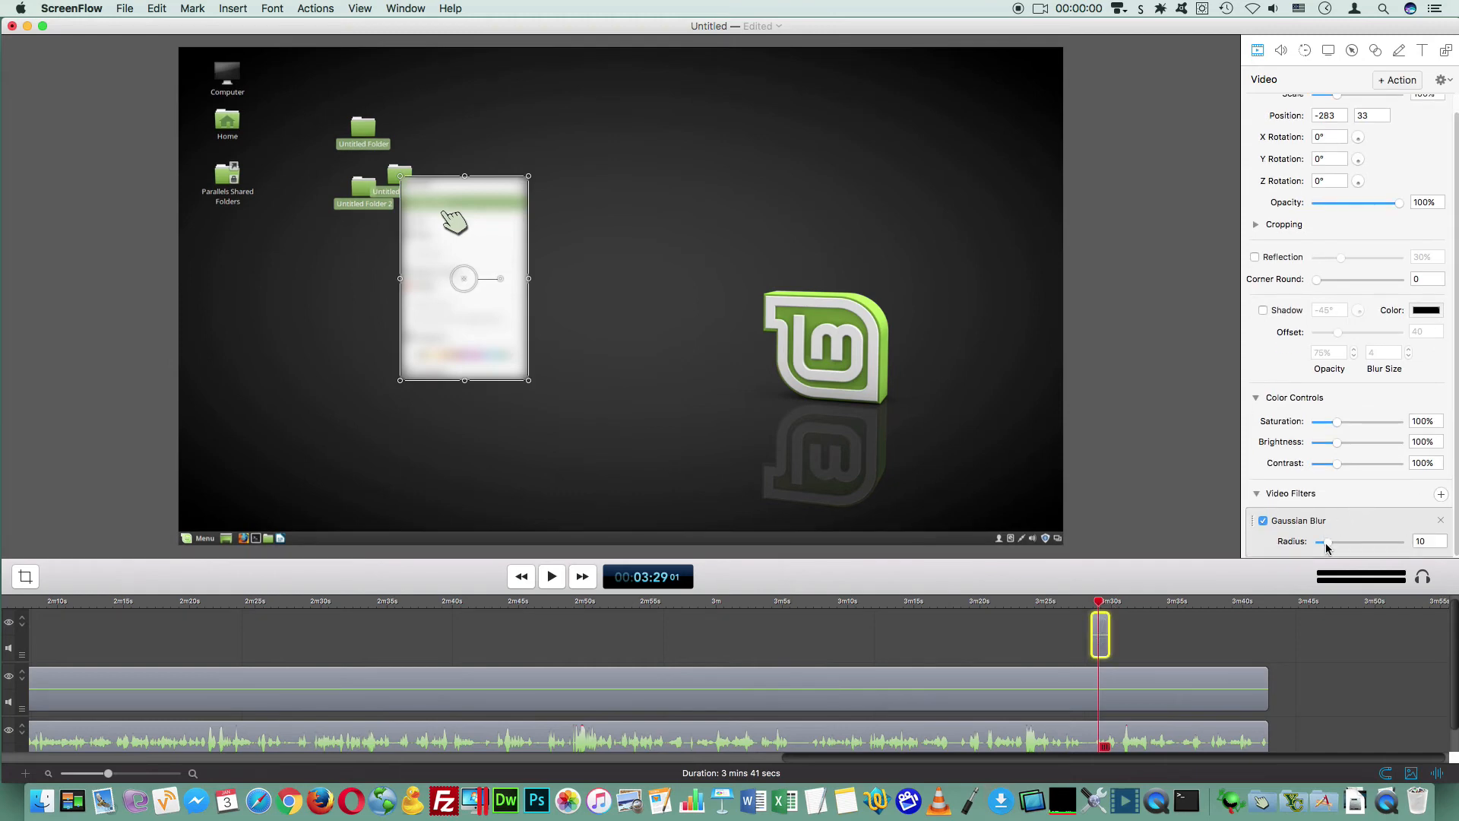
mouse_move(1327, 542)
left_mouse_down()
mouse_move(1357, 542)
mouse_move(1340, 542)
left_mouse_up()
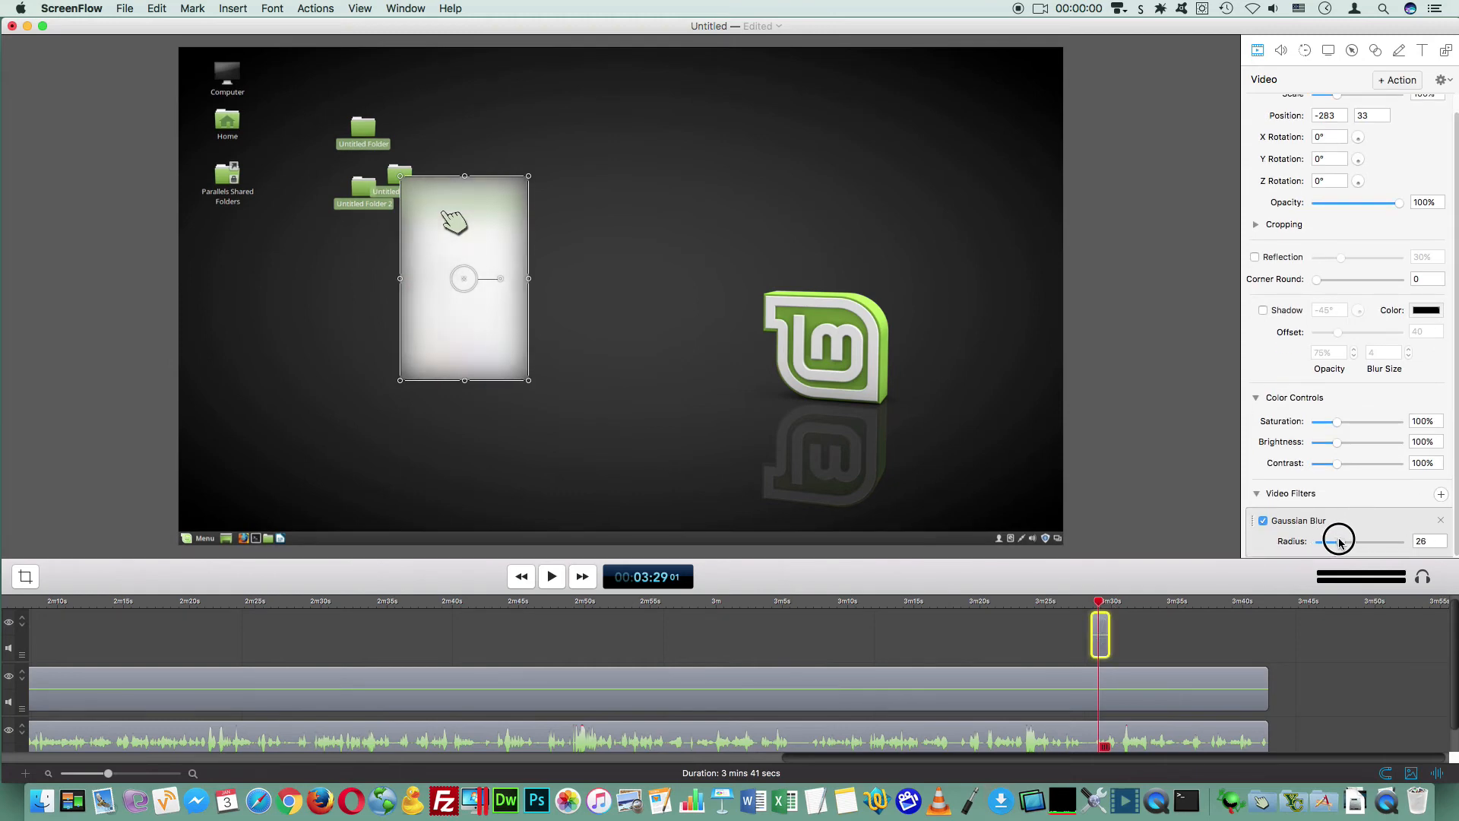
Step: Delete the top track together with its blurred clip
left_click(1170, 627)
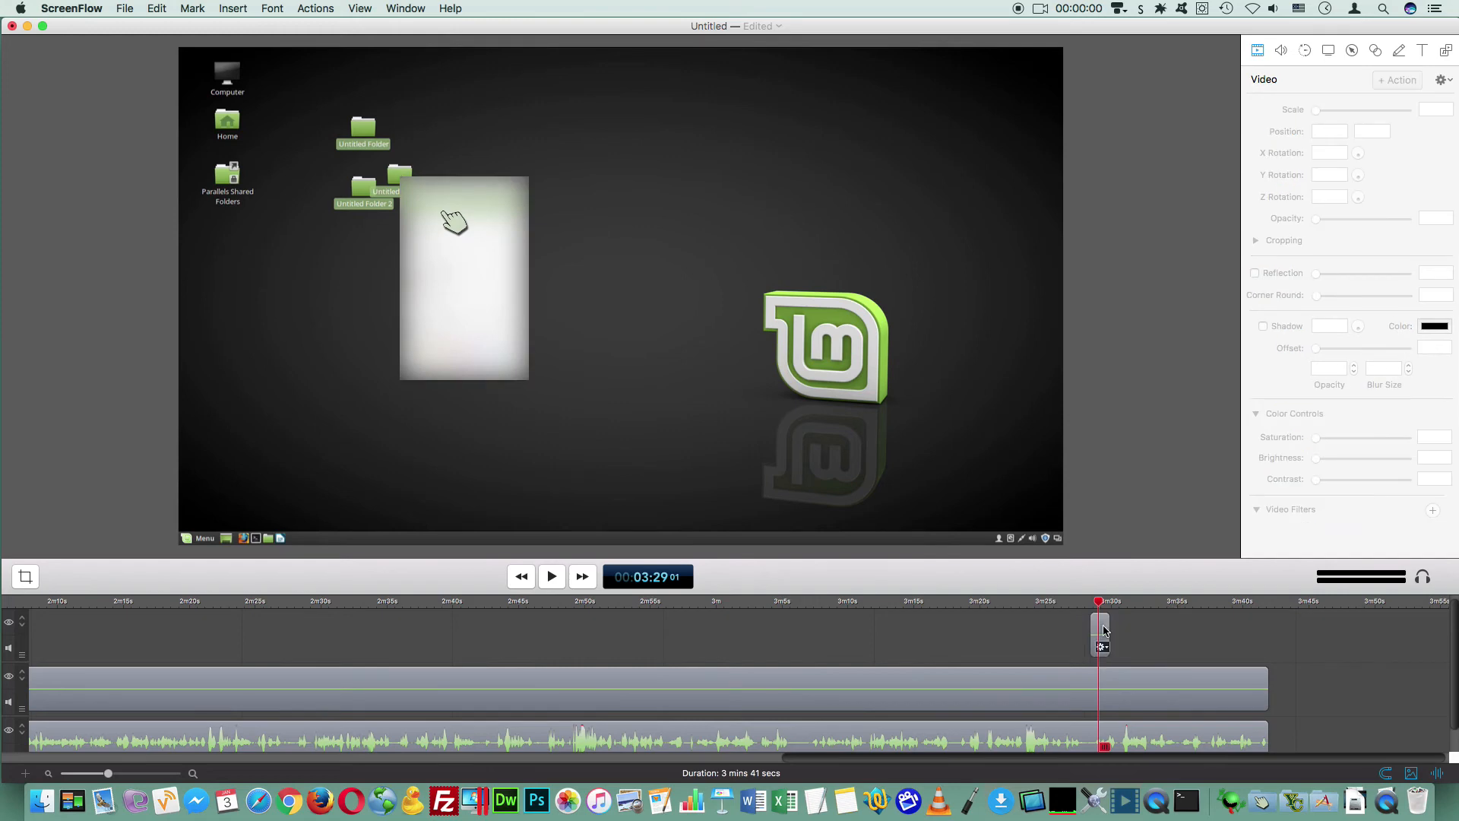
left_click(1103, 627)
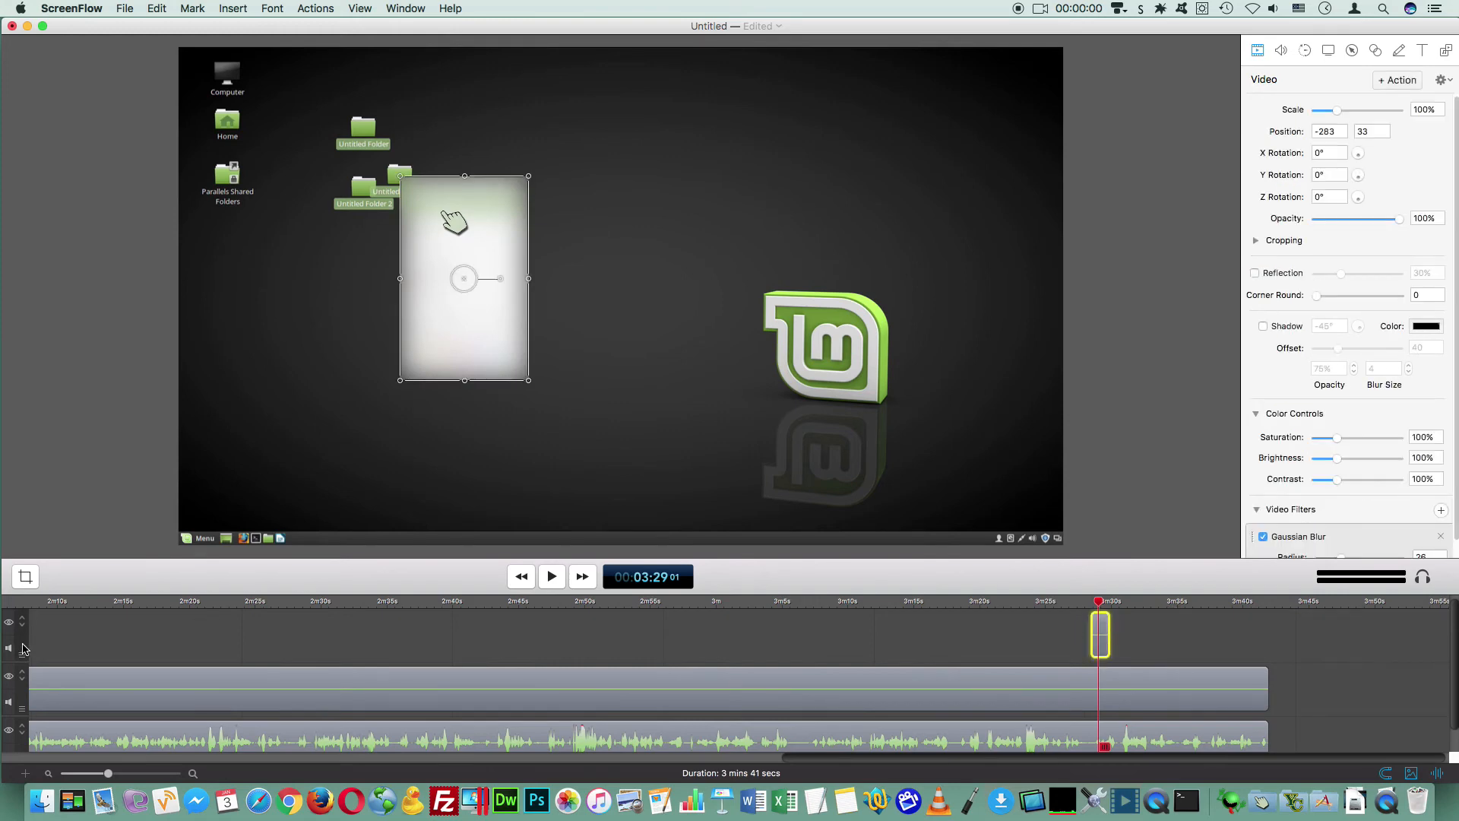
left_click_drag(24, 656, 86, 313)
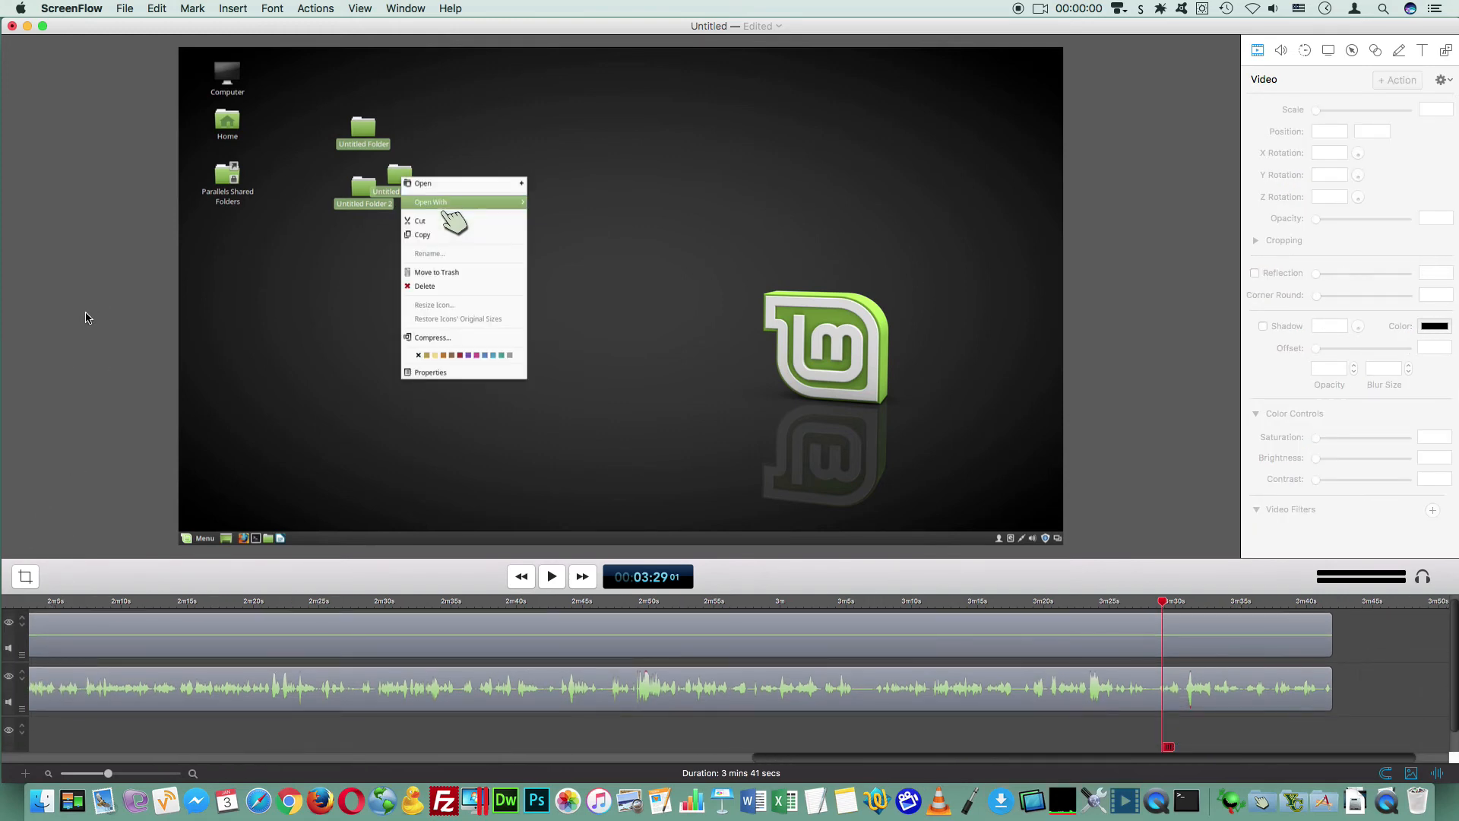
Step: Add a callout action to the upper video clip at 3:28:24
left_click(1378, 52)
left_click(1350, 57)
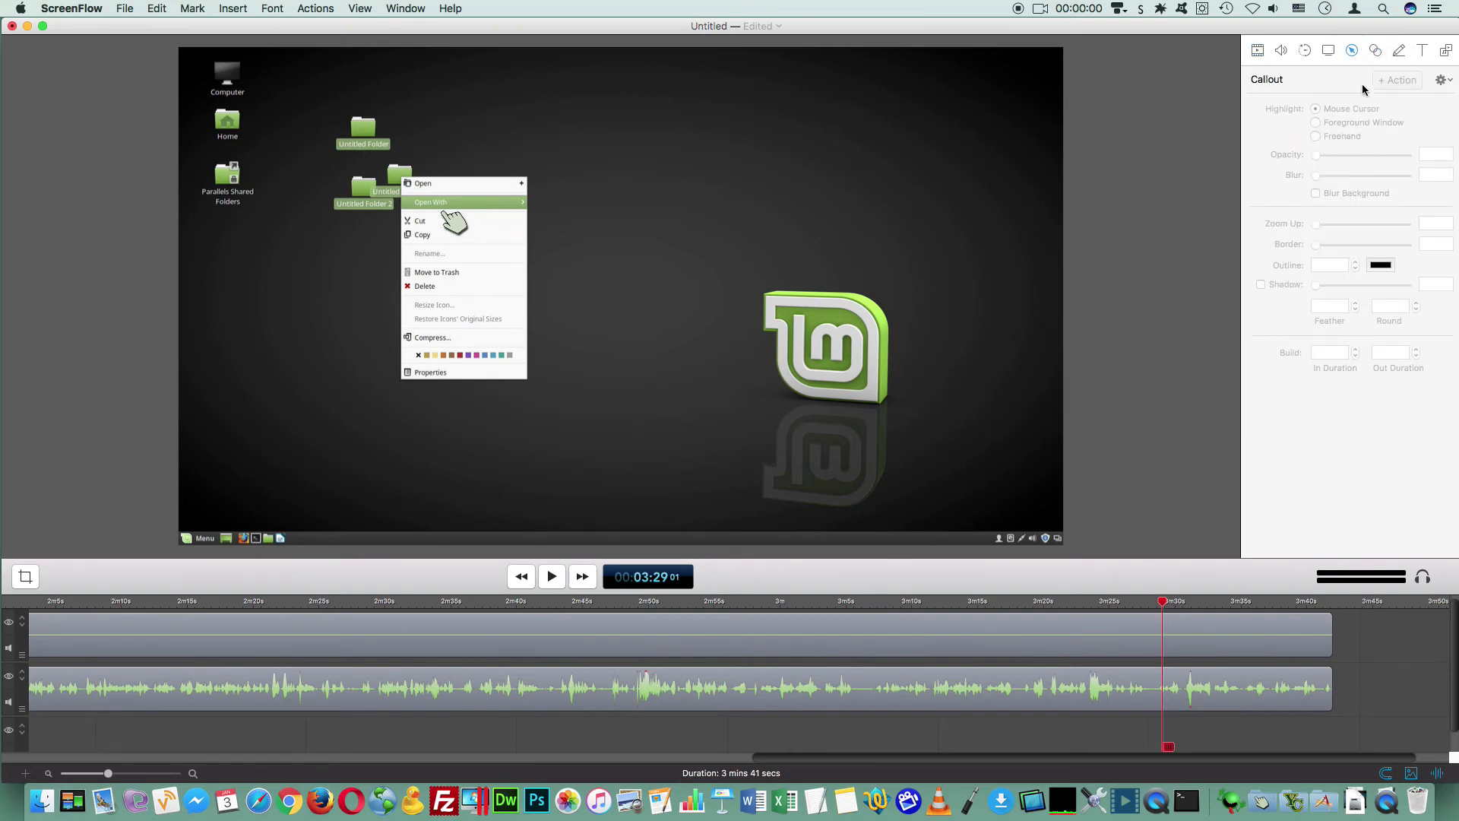
left_click_drag(1162, 601, 1159, 604)
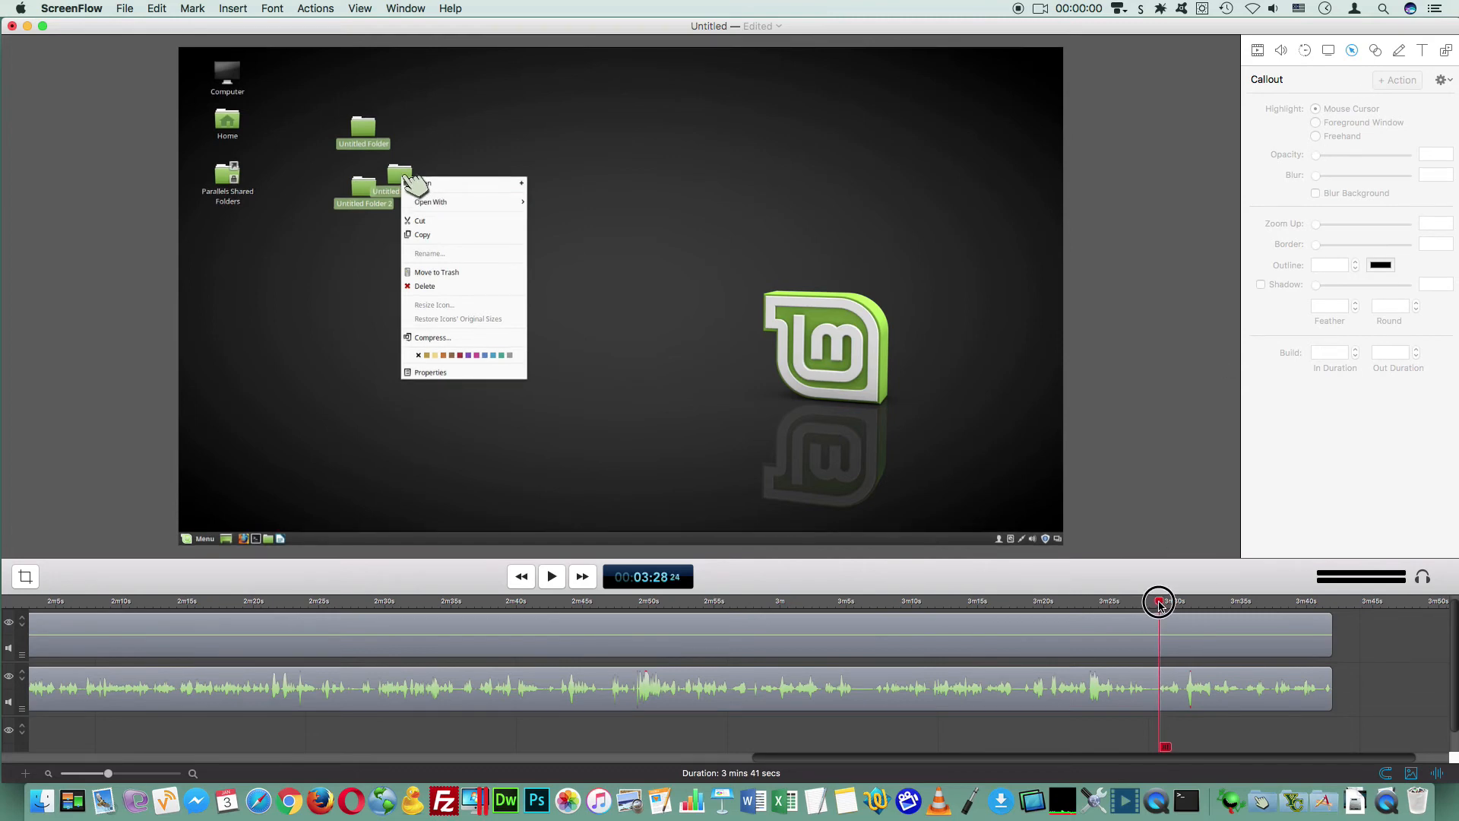
left_click(1178, 706)
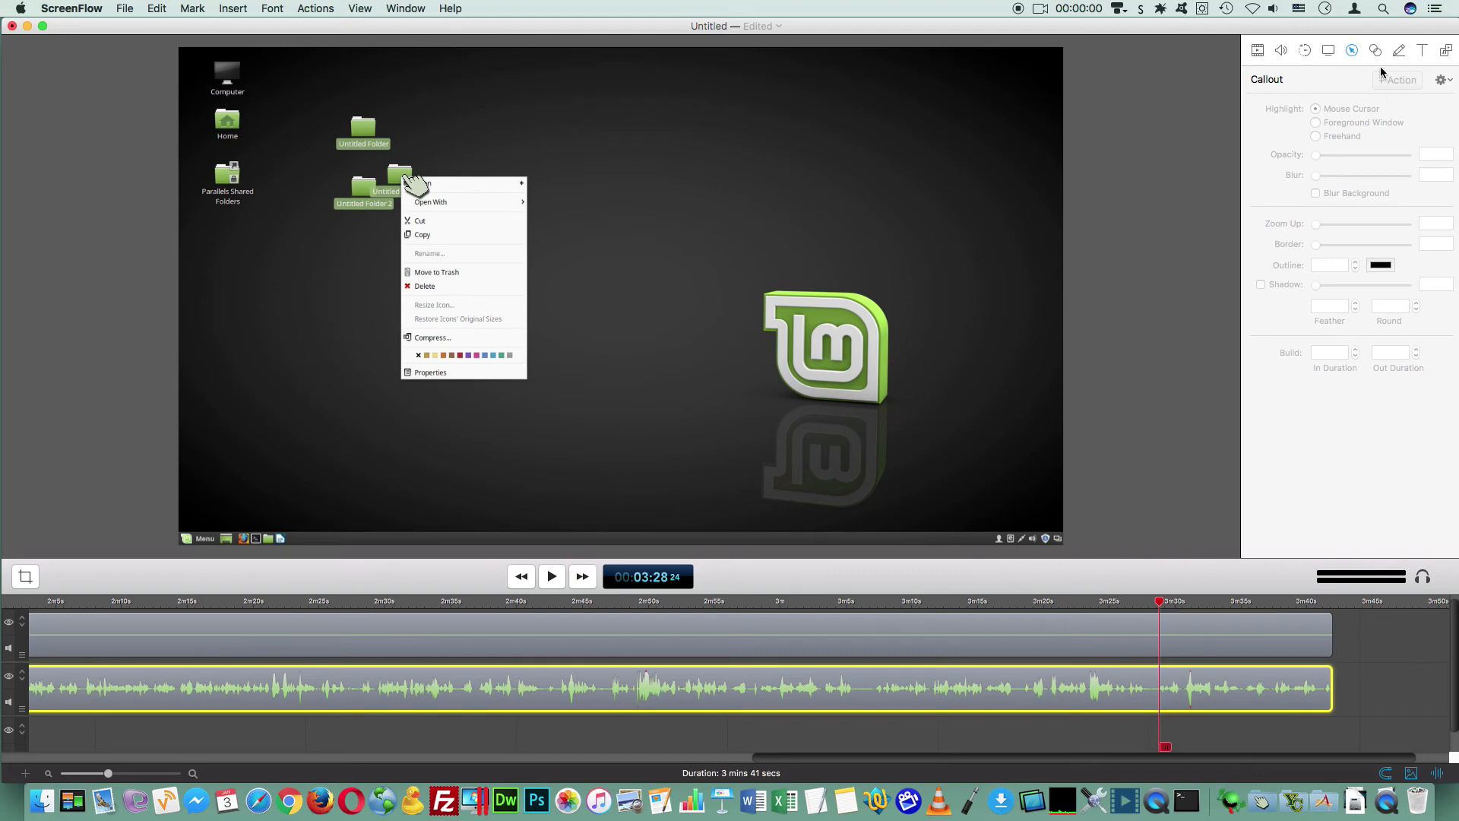
left_click(1191, 632)
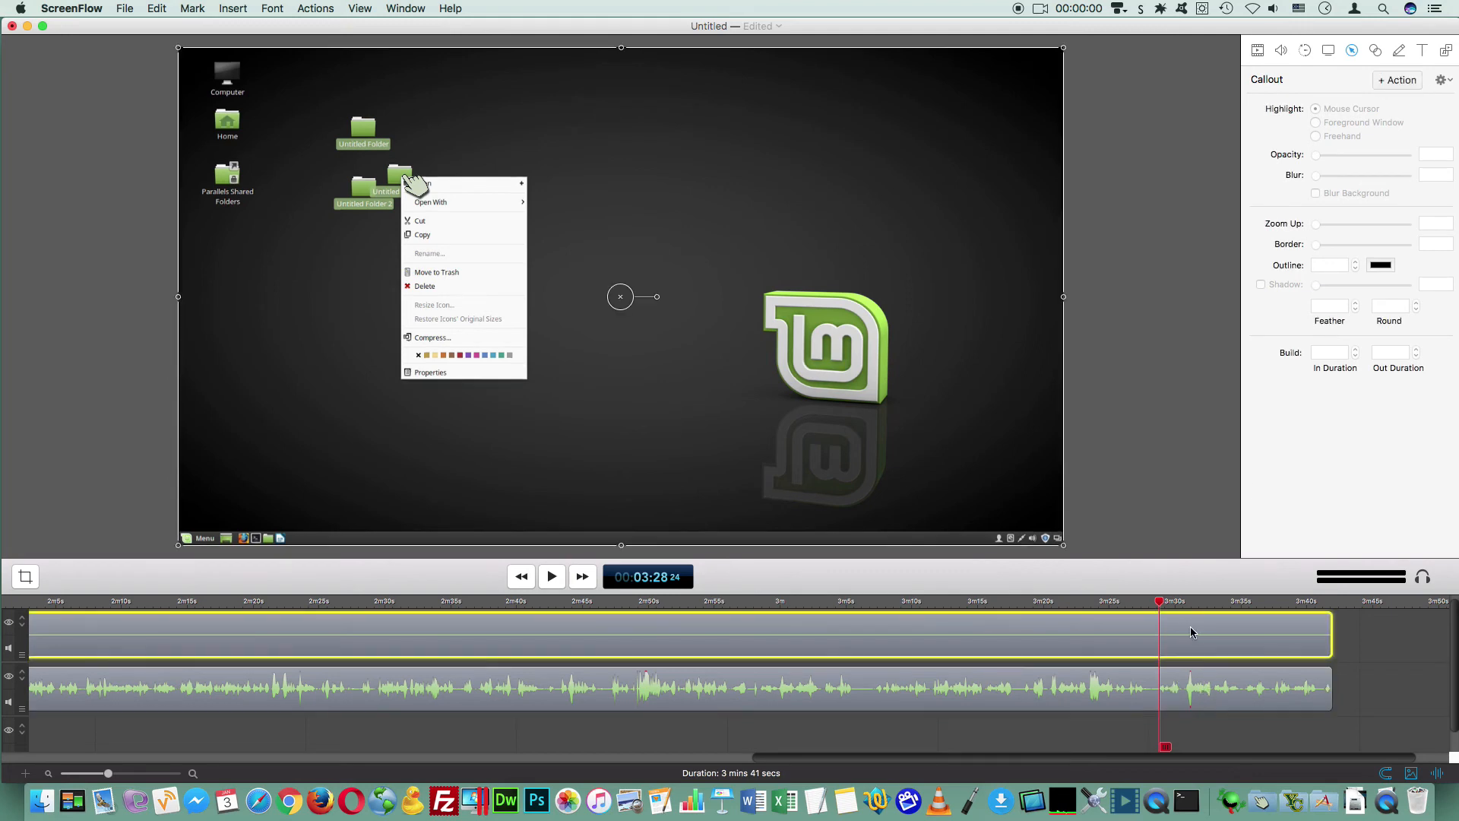
left_click(1397, 80)
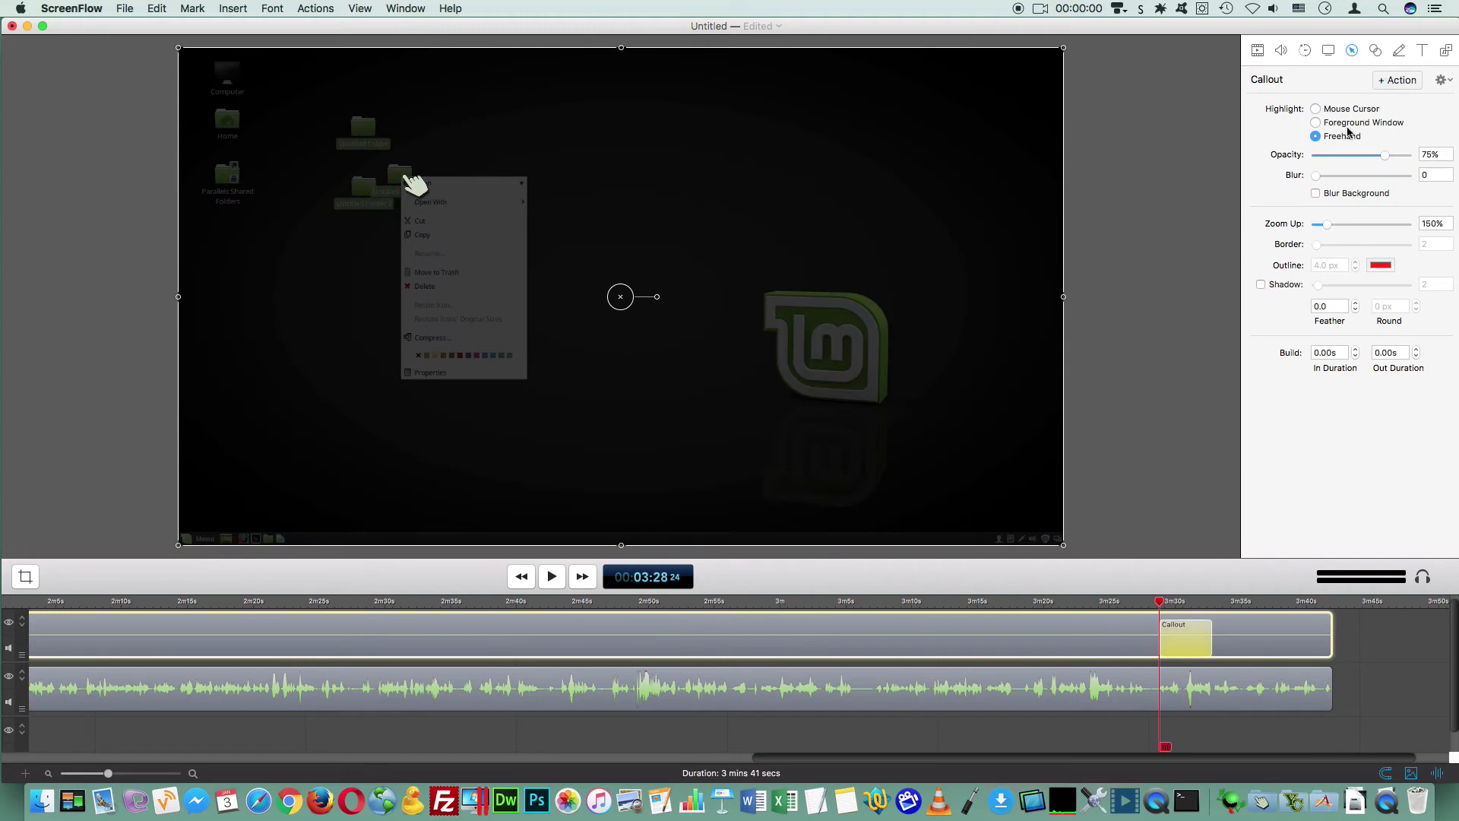
Step: Highlight the context menu with a freehand callout rectangle and set its zoom to 100%
left_click(1316, 135)
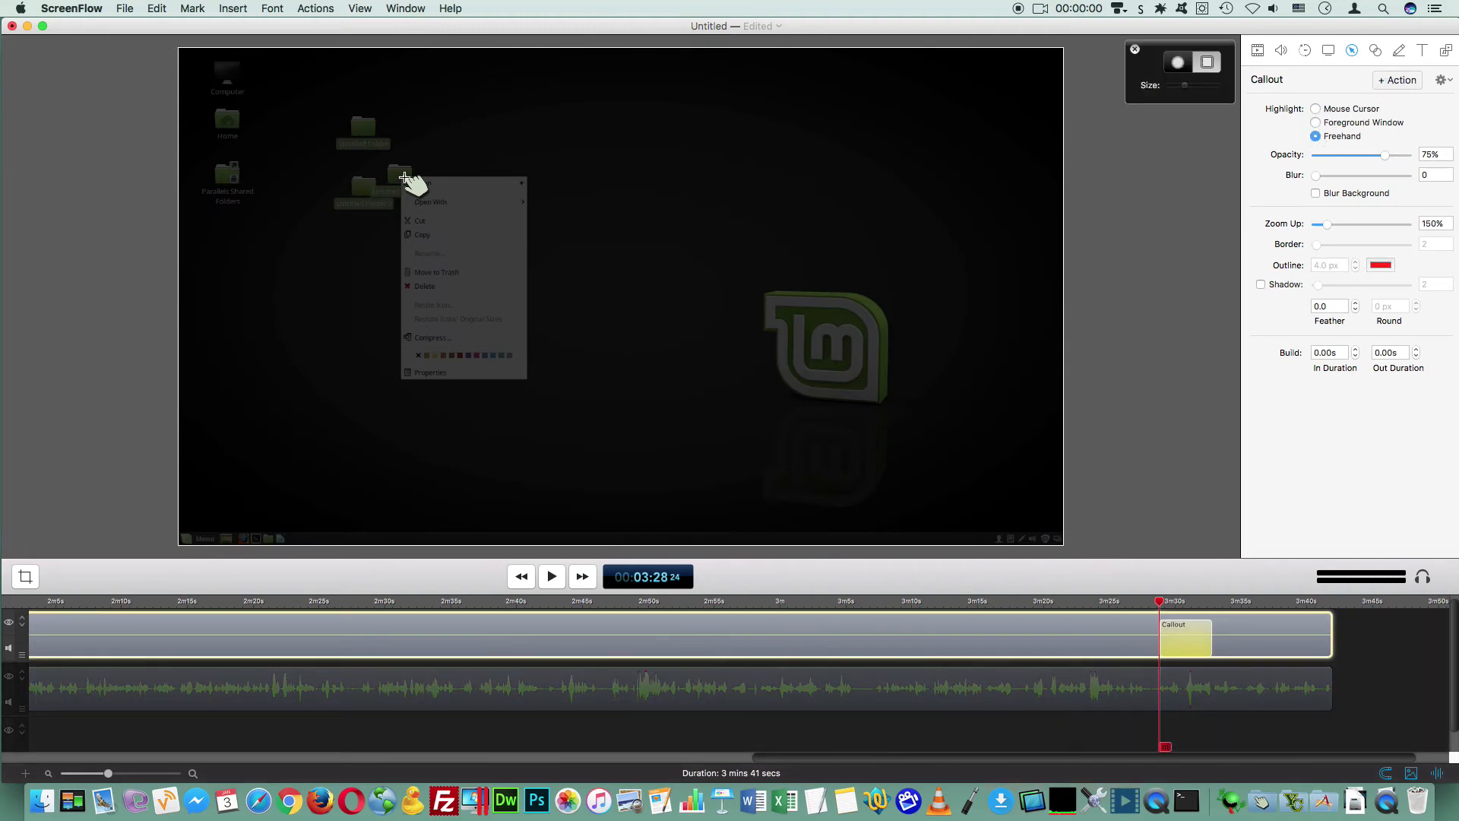
mouse_move(405, 177)
left_mouse_down()
mouse_move(485, 283)
mouse_move(526, 379)
left_mouse_up()
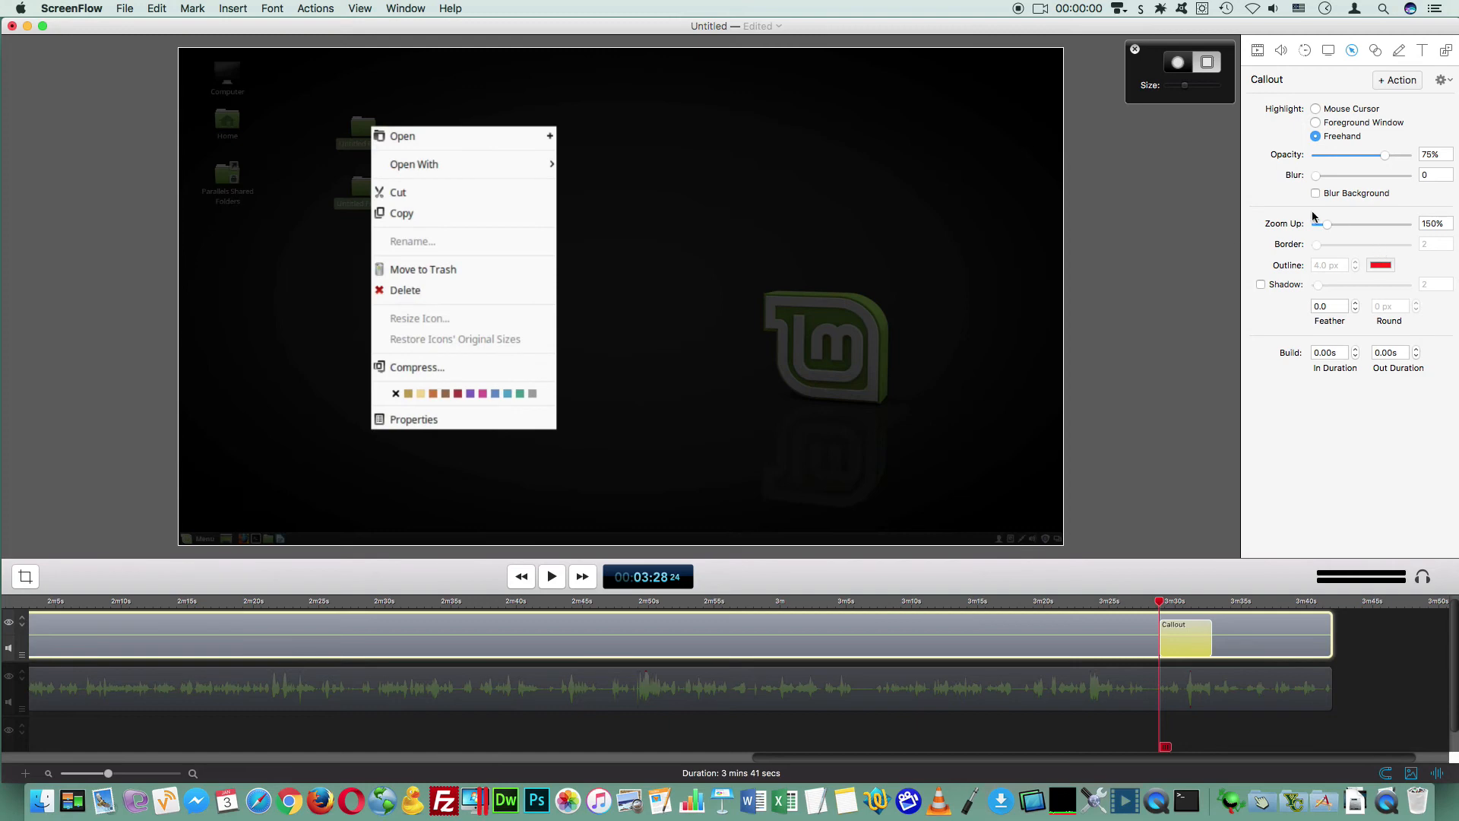
left_click_drag(1334, 228, 1306, 223)
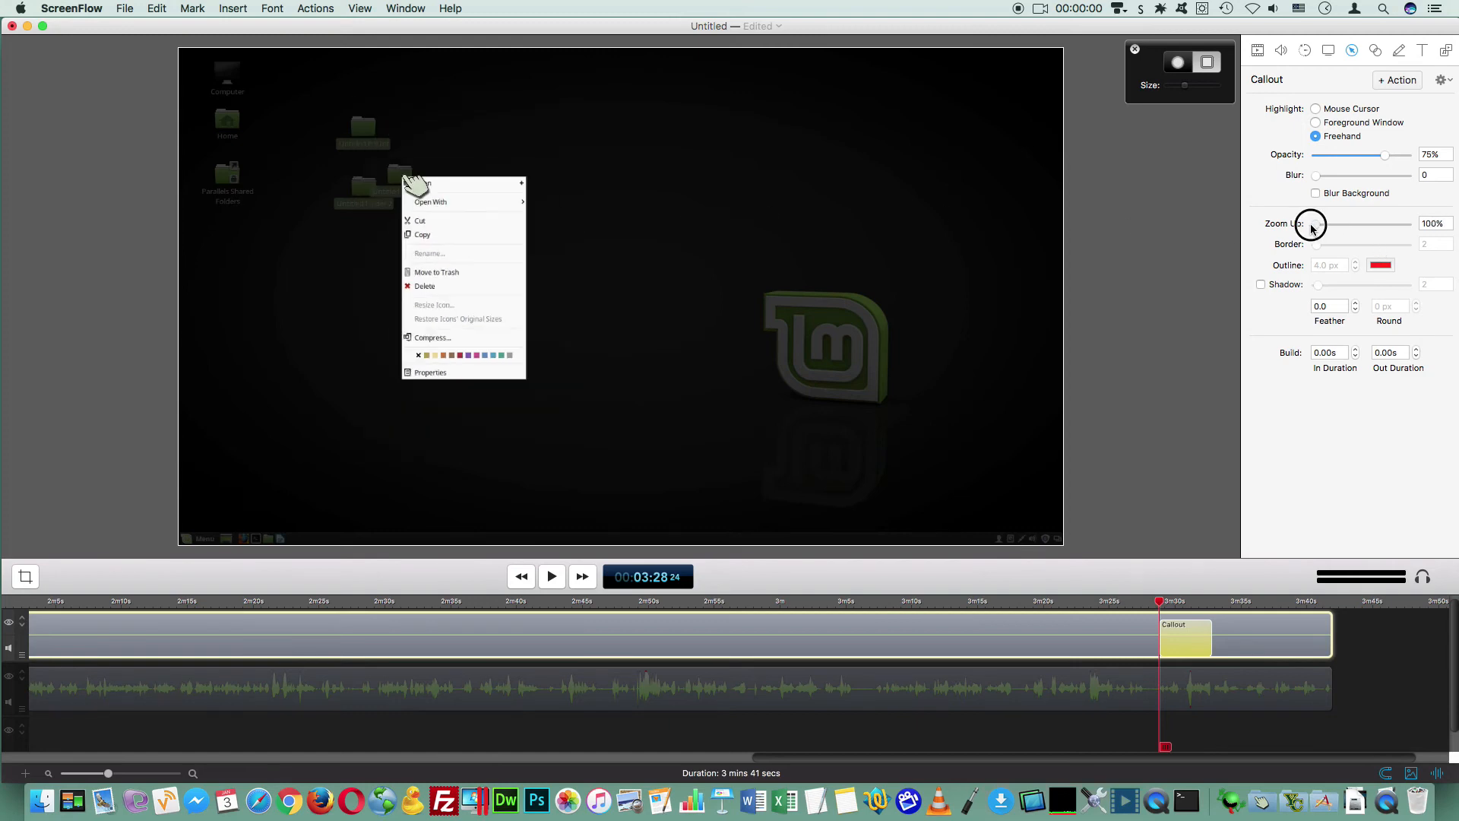
Step: Change the callout highlight to Mouse Cursor with border 0 and outline 0 px, and make these settings the default for new callouts
left_click(1317, 111)
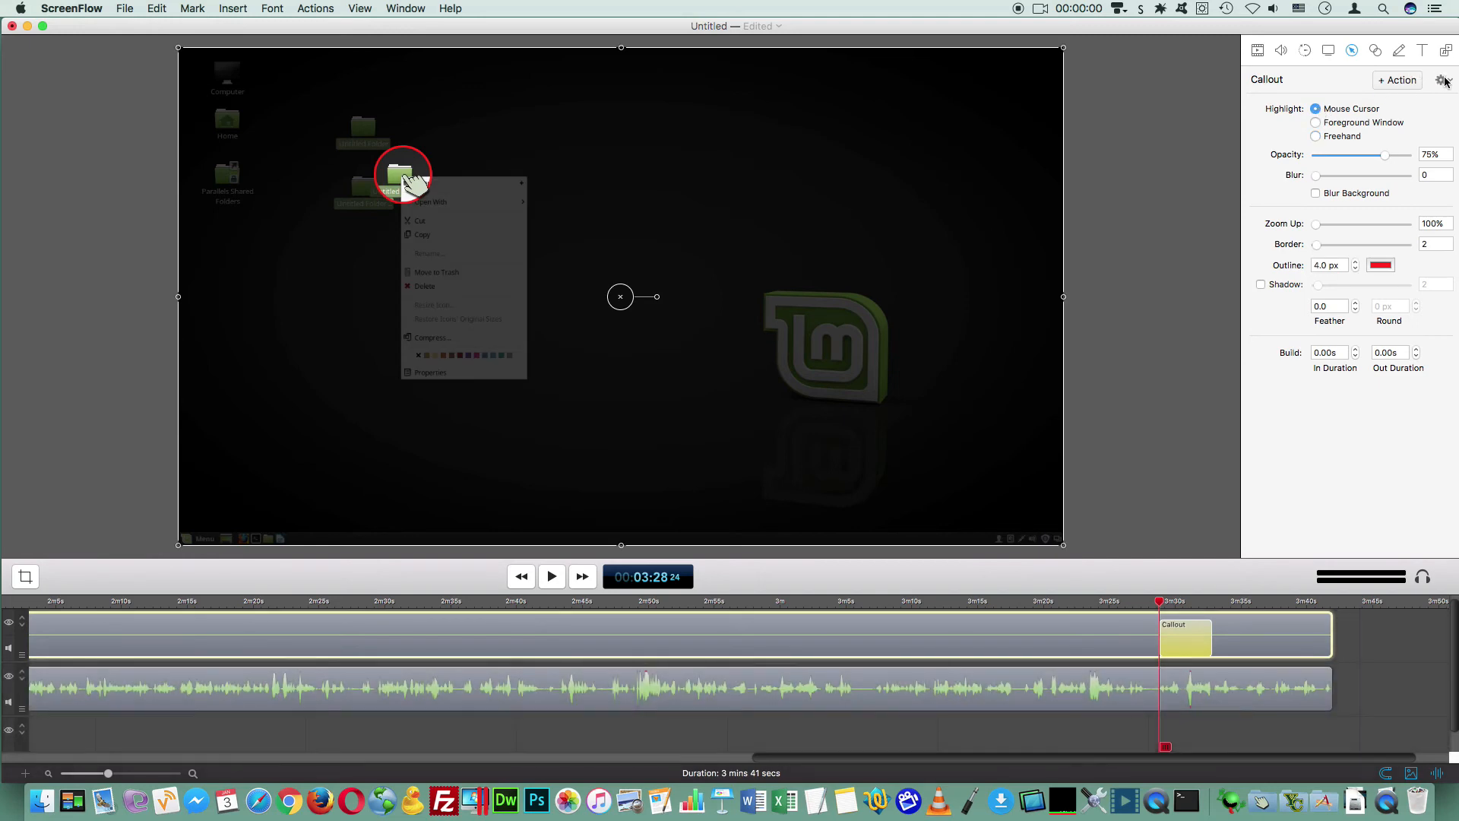
left_click(1429, 244)
type("0")
key("Tab")
type("0")
key("Tab")
left_click(1442, 80)
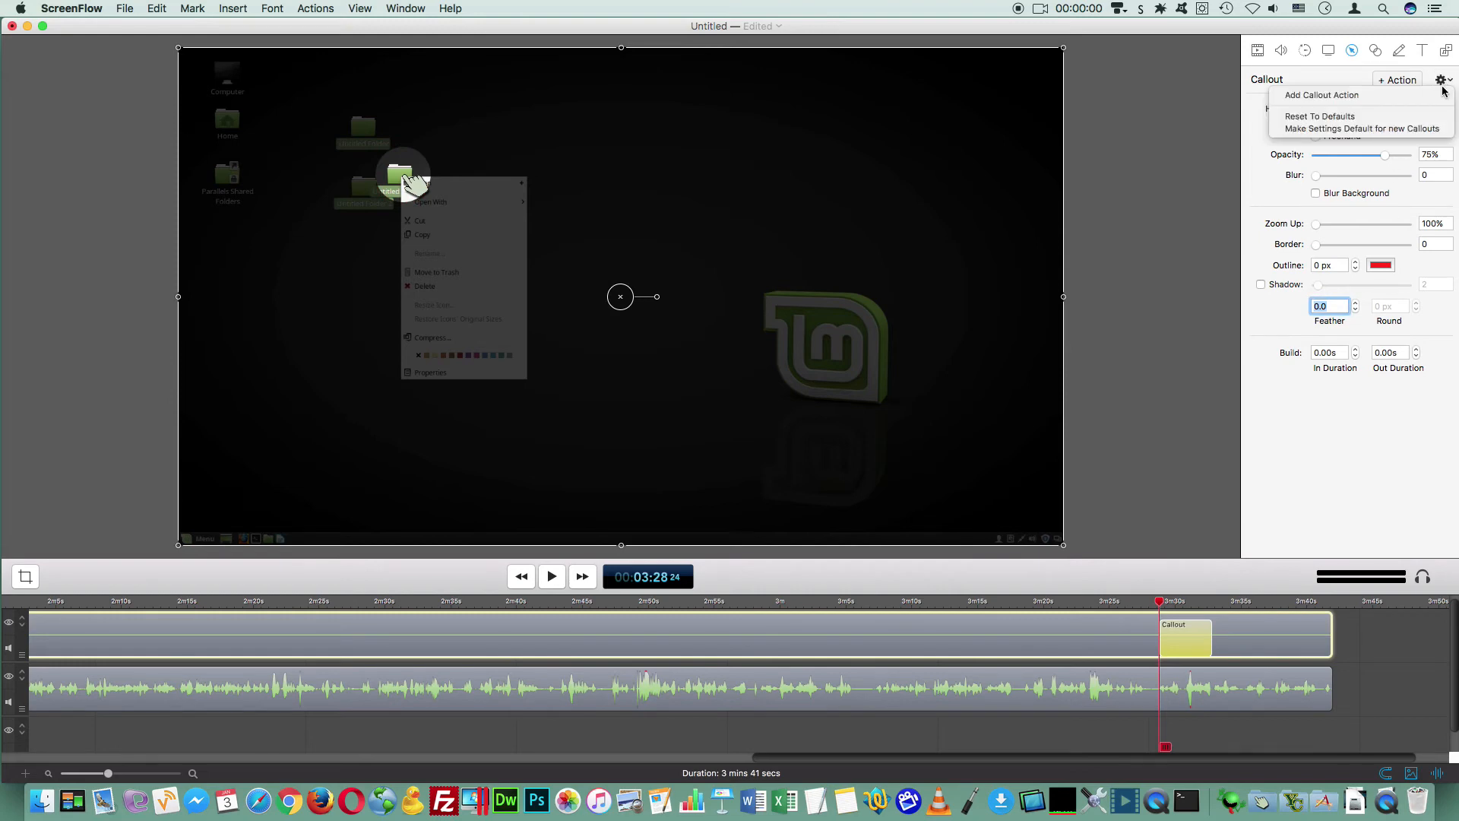
left_click(1323, 130)
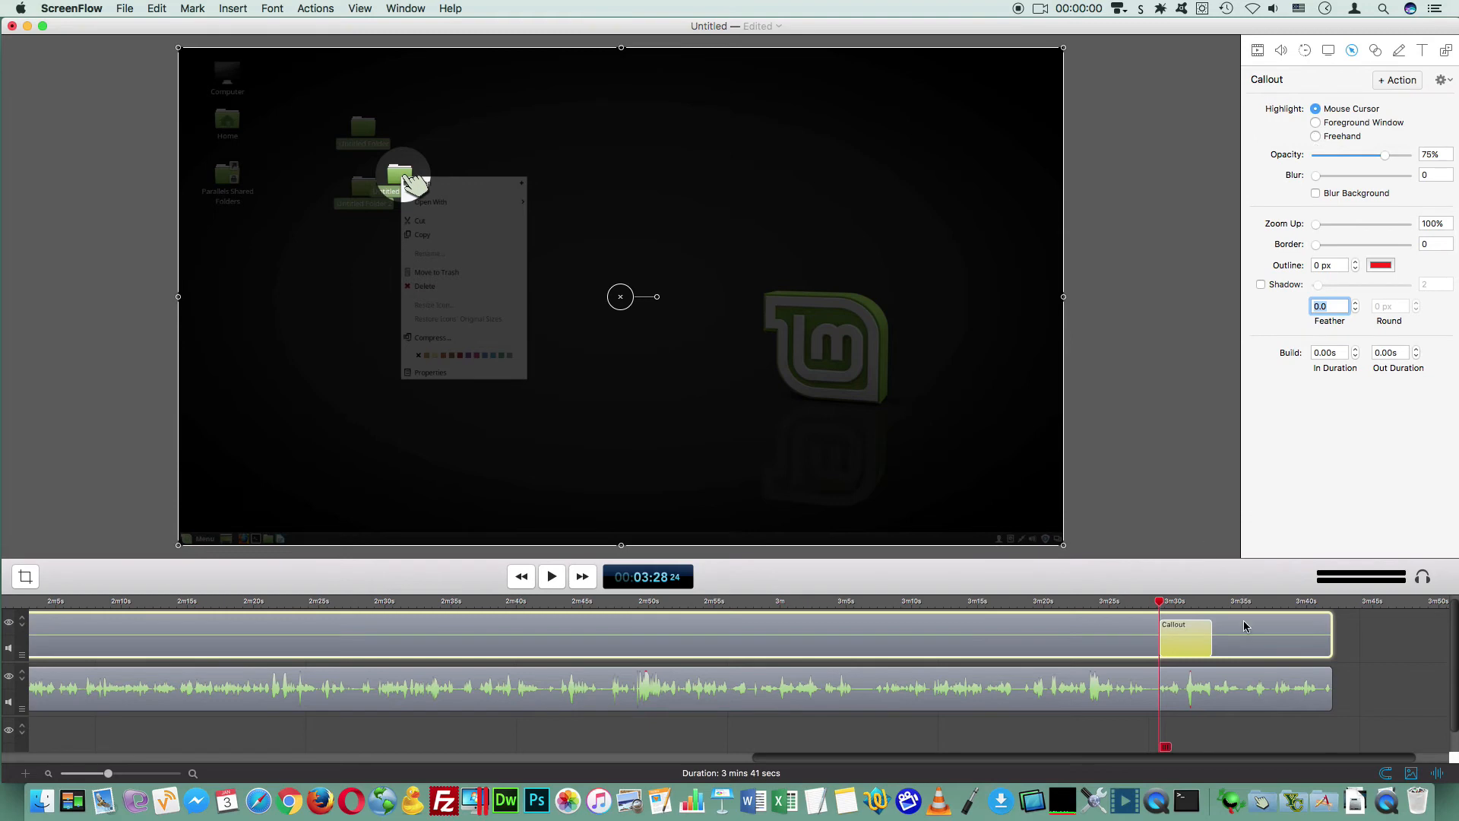
Step: Replace the callout with a new one that highlights the context menu with a freehand rectangle
left_click(1195, 639)
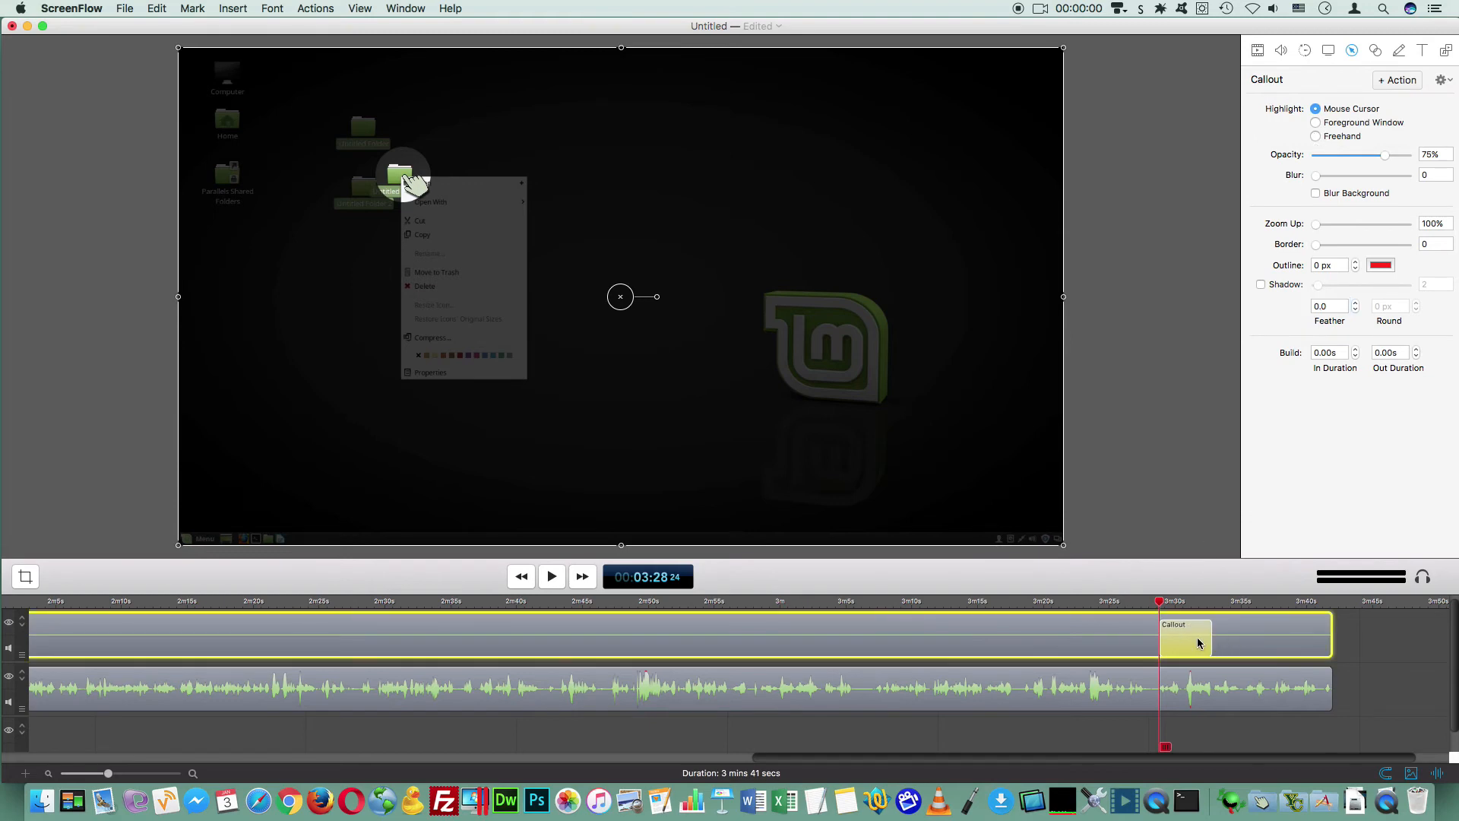
key("Delete")
left_click(1398, 81)
left_click(1316, 136)
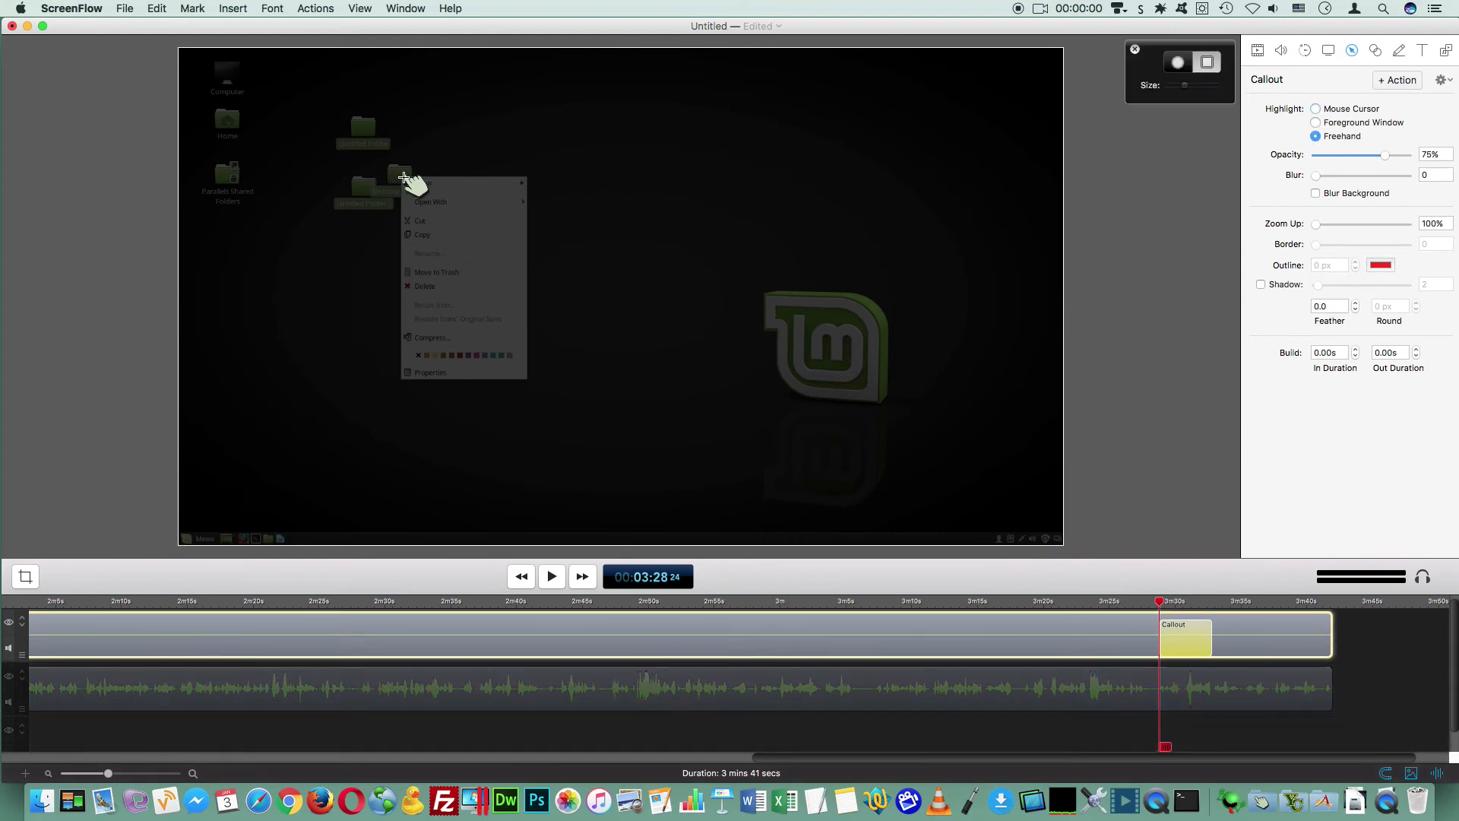
left_click_drag(402, 178, 524, 380)
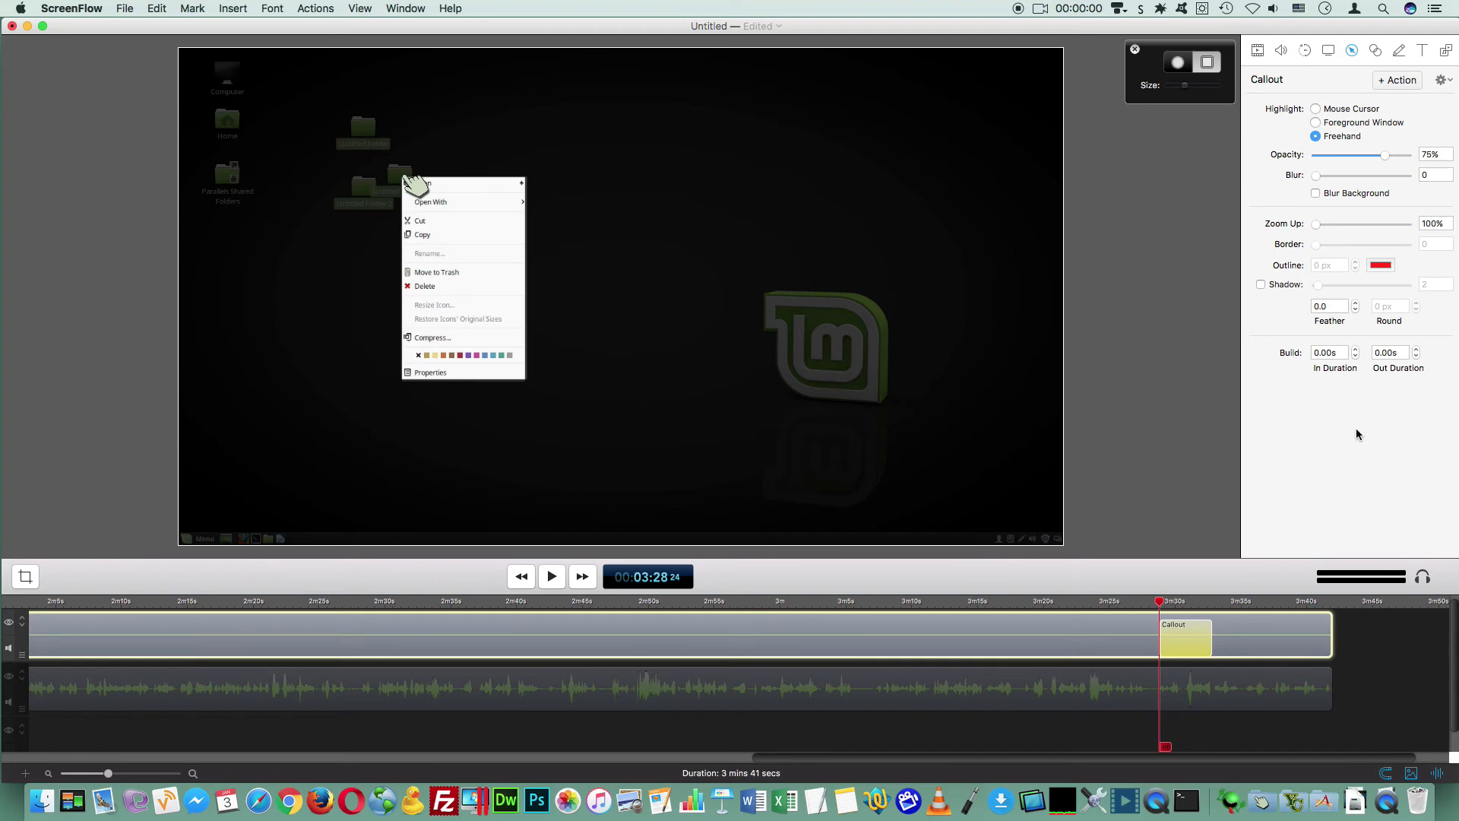
Step: Set the callout's blur to 15 and opacity to 0, and at 3:29:23 add freehand areas beside the menu, near the logo and over the folders
left_click_drag(1316, 175, 1247, 156)
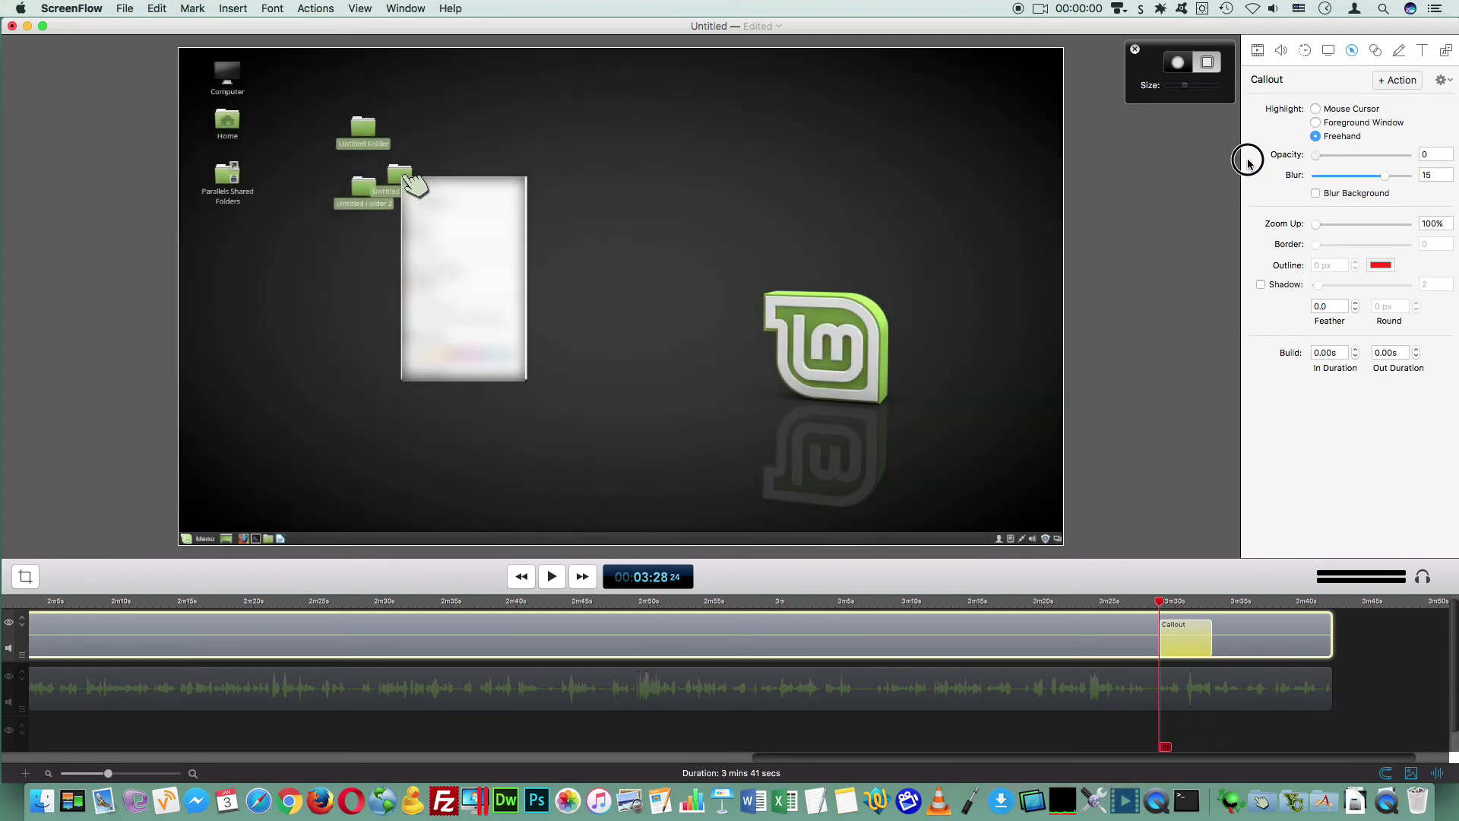
left_click_drag(1161, 604, 1172, 603)
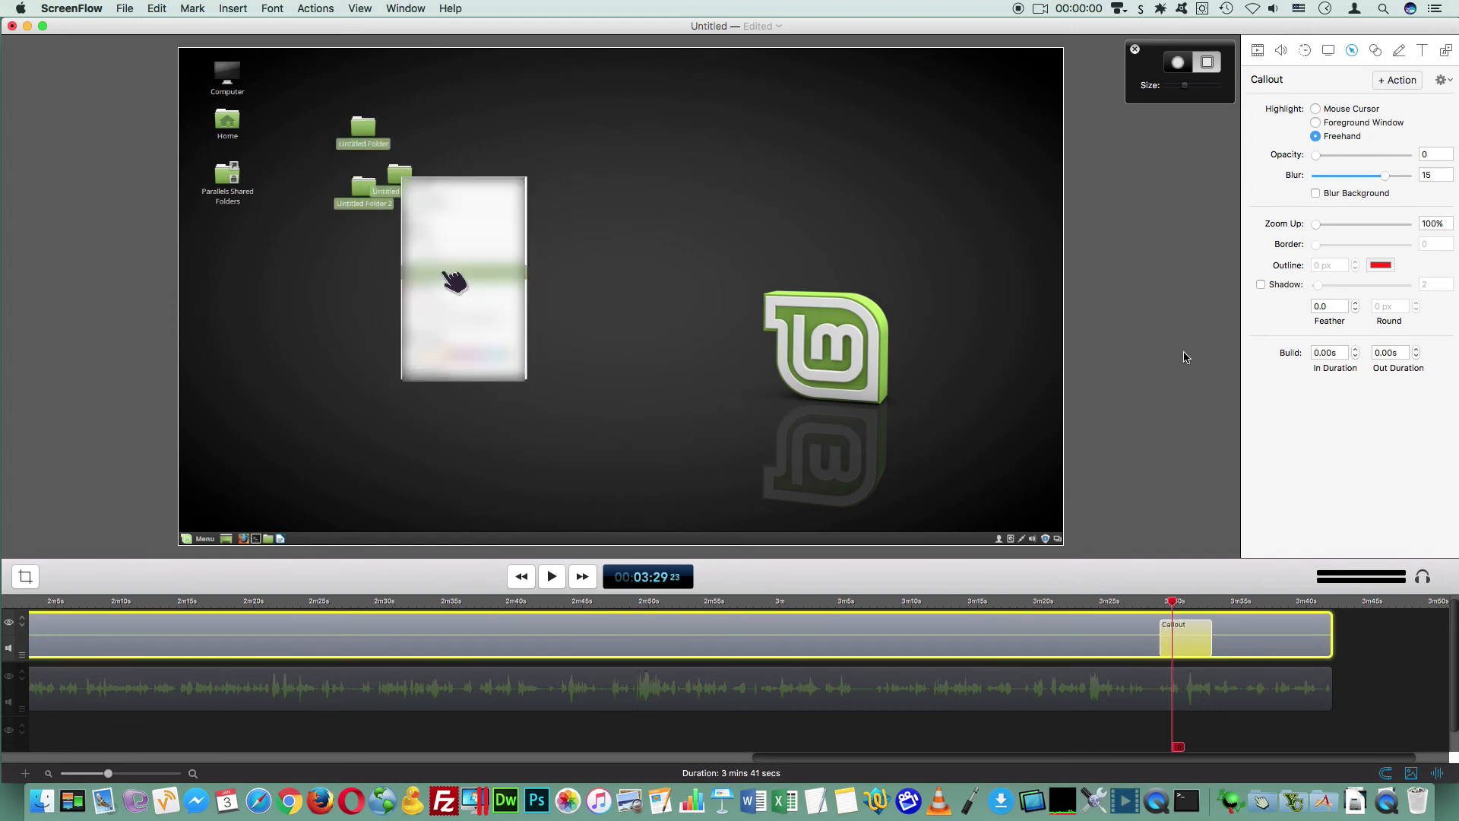
left_click_drag(612, 242, 742, 323)
mouse_move(502, 246)
left_mouse_down()
mouse_move(596, 281)
mouse_move(536, 327)
left_mouse_up()
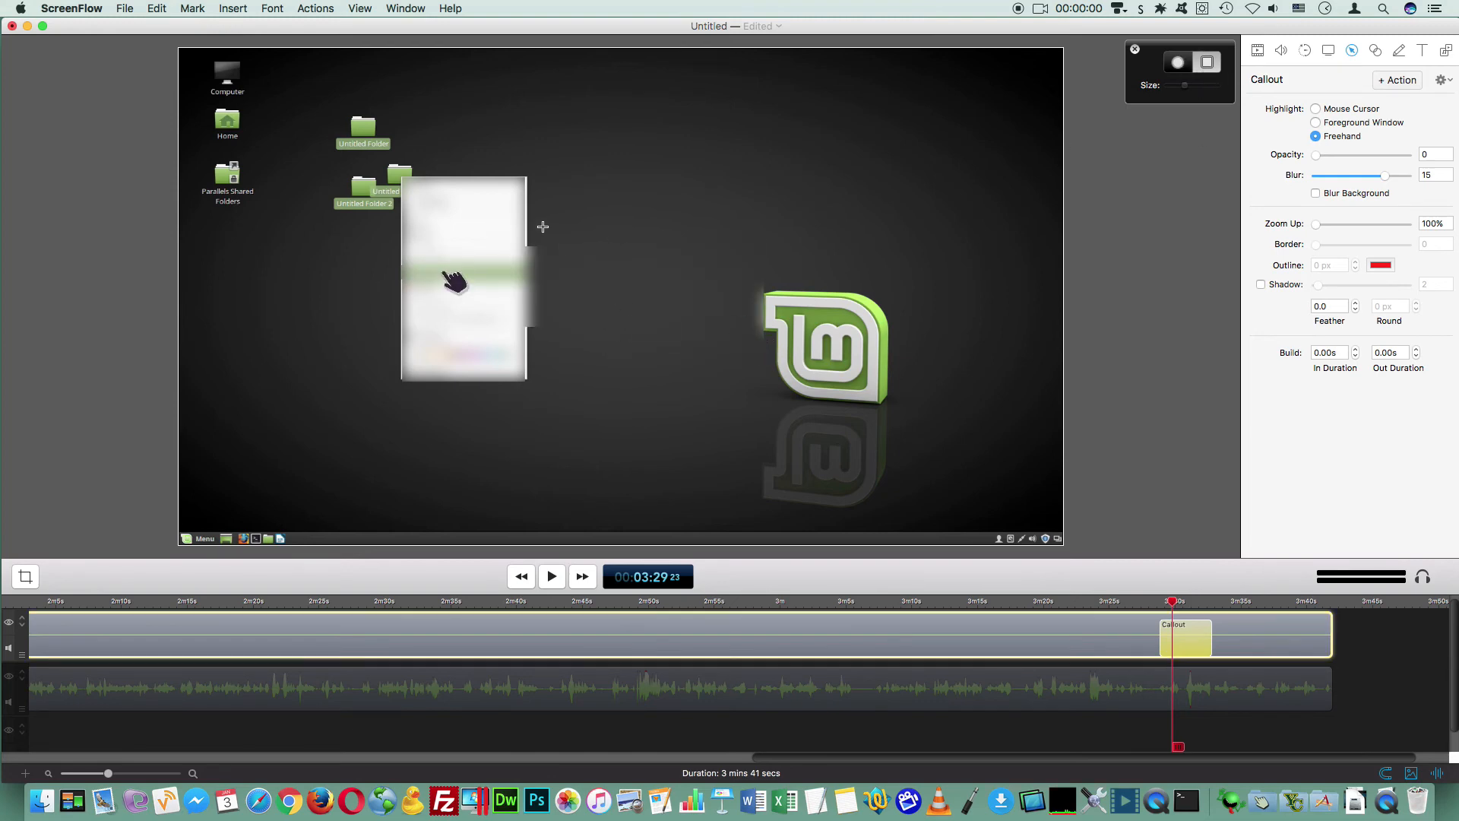
mouse_move(424, 208)
left_mouse_down()
mouse_move(340, 105)
mouse_move(344, 122)
left_mouse_up()
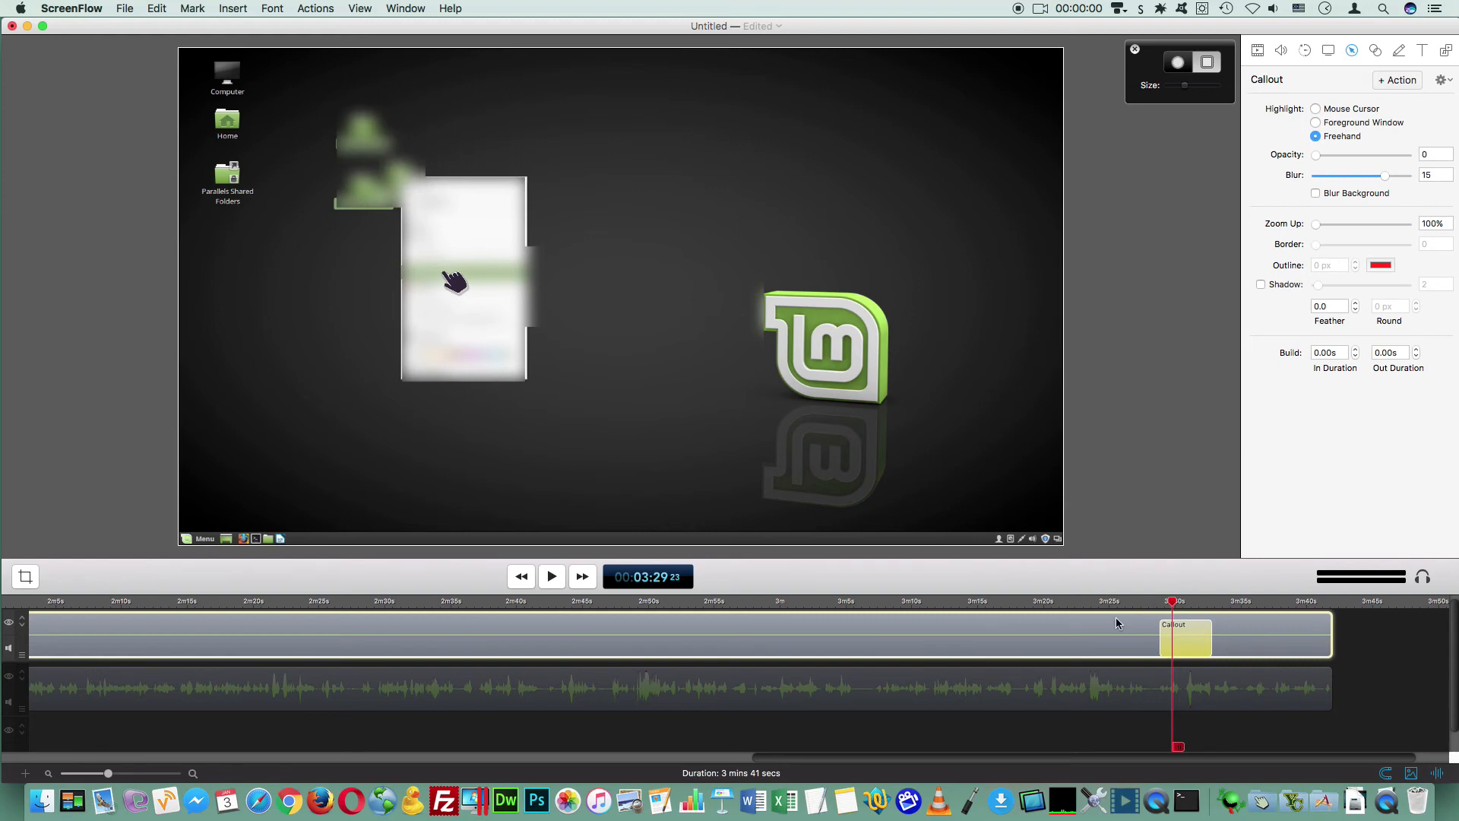
Step: Delete the blurred freehand callout and show the clip's video properties
left_click(1178, 629)
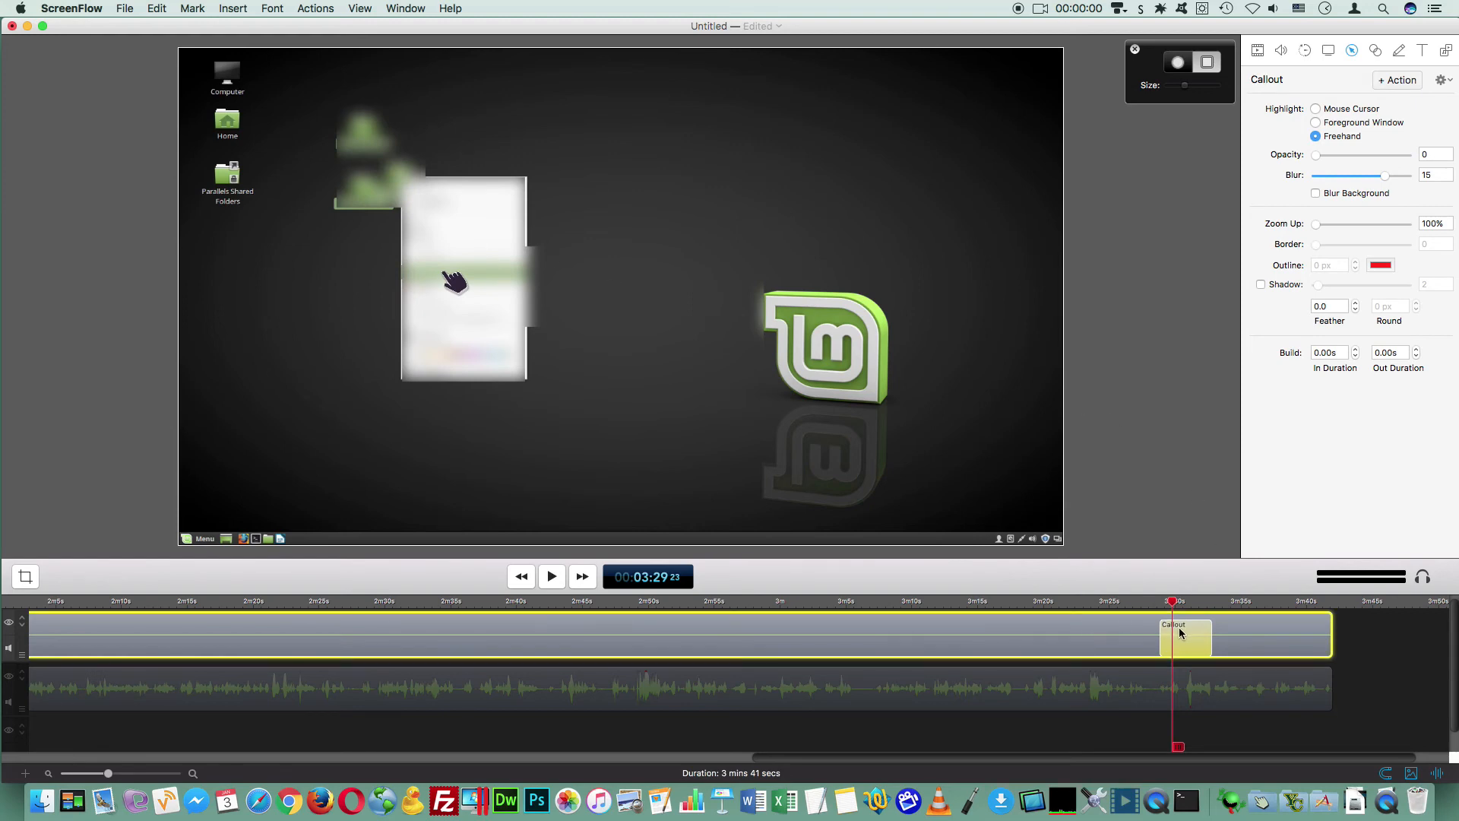
key("Delete")
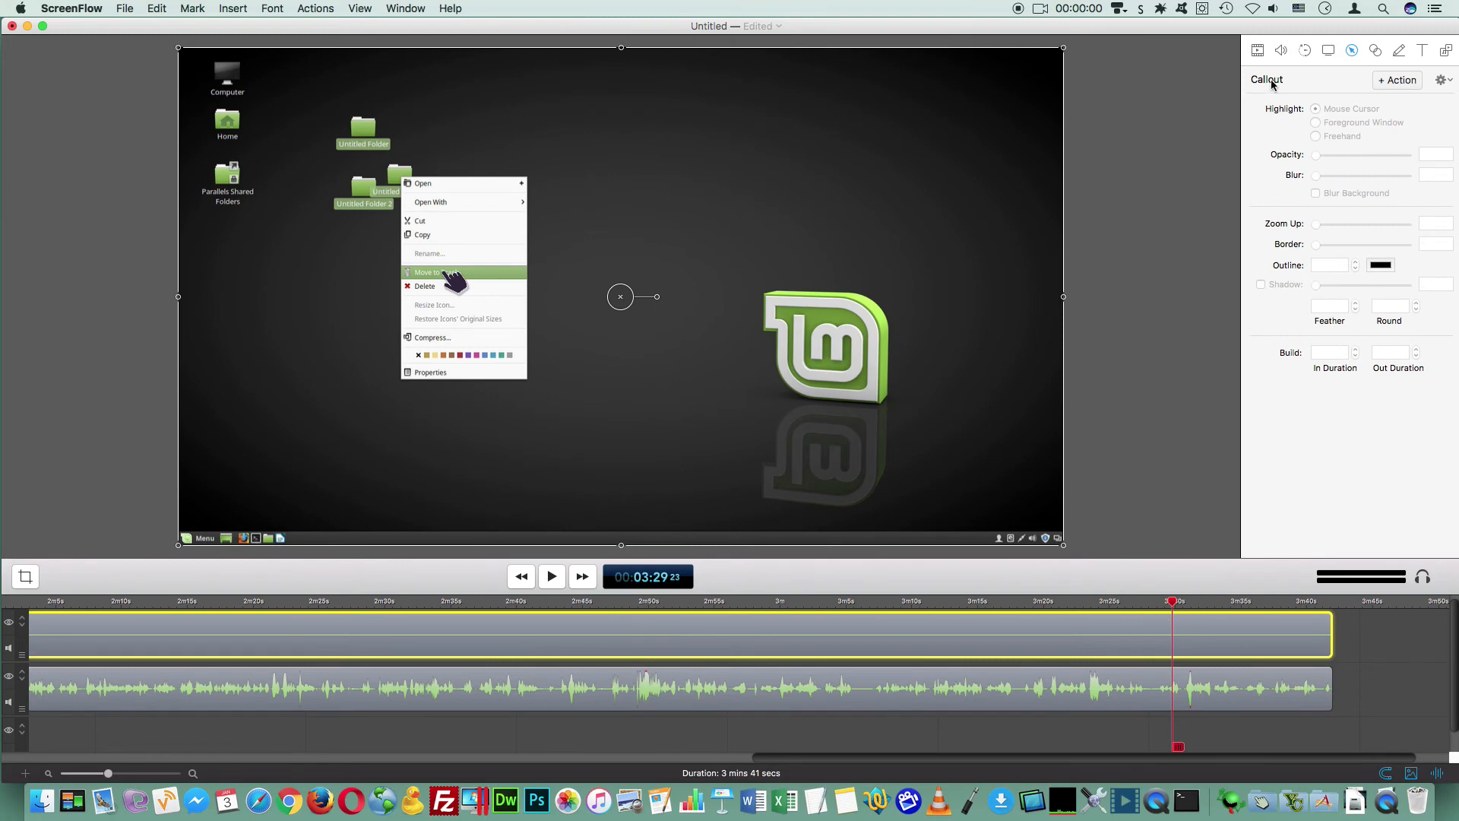
left_click(1258, 50)
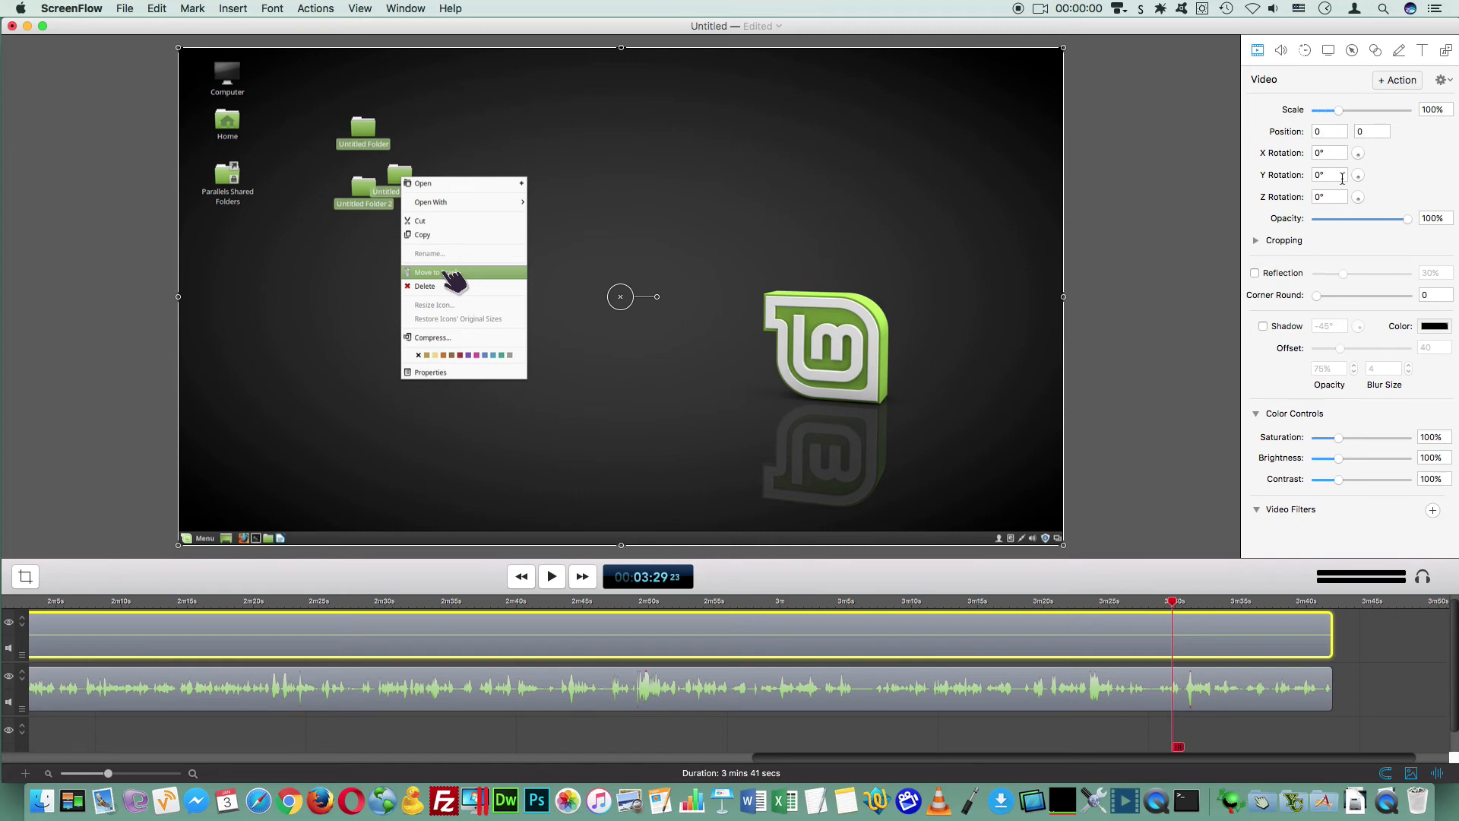
Step: Mute the lower clip's audio, play it briefly from 3:29:23 to check, and unmute it
left_click(1280, 50)
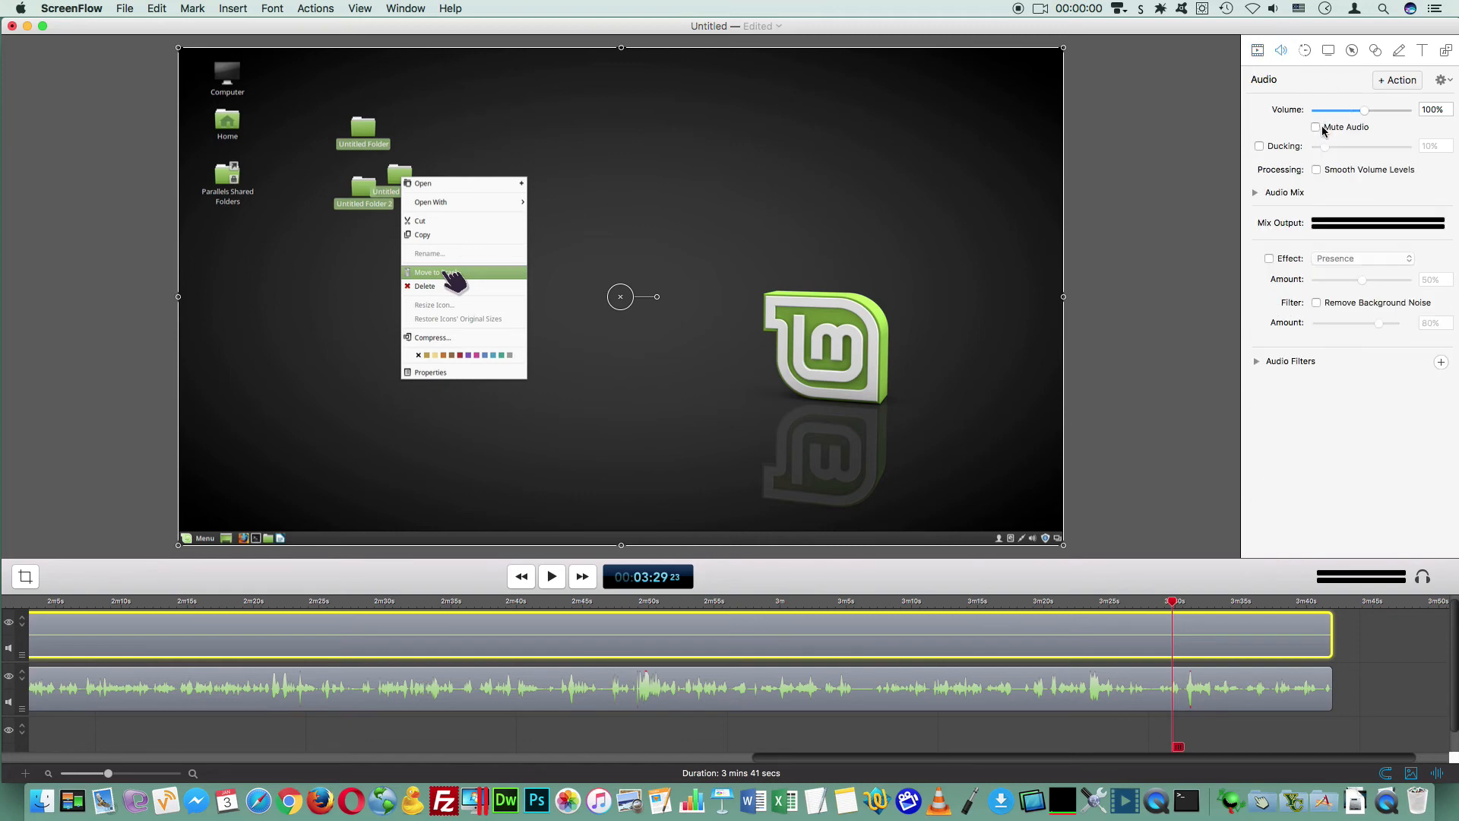
left_click(1261, 694)
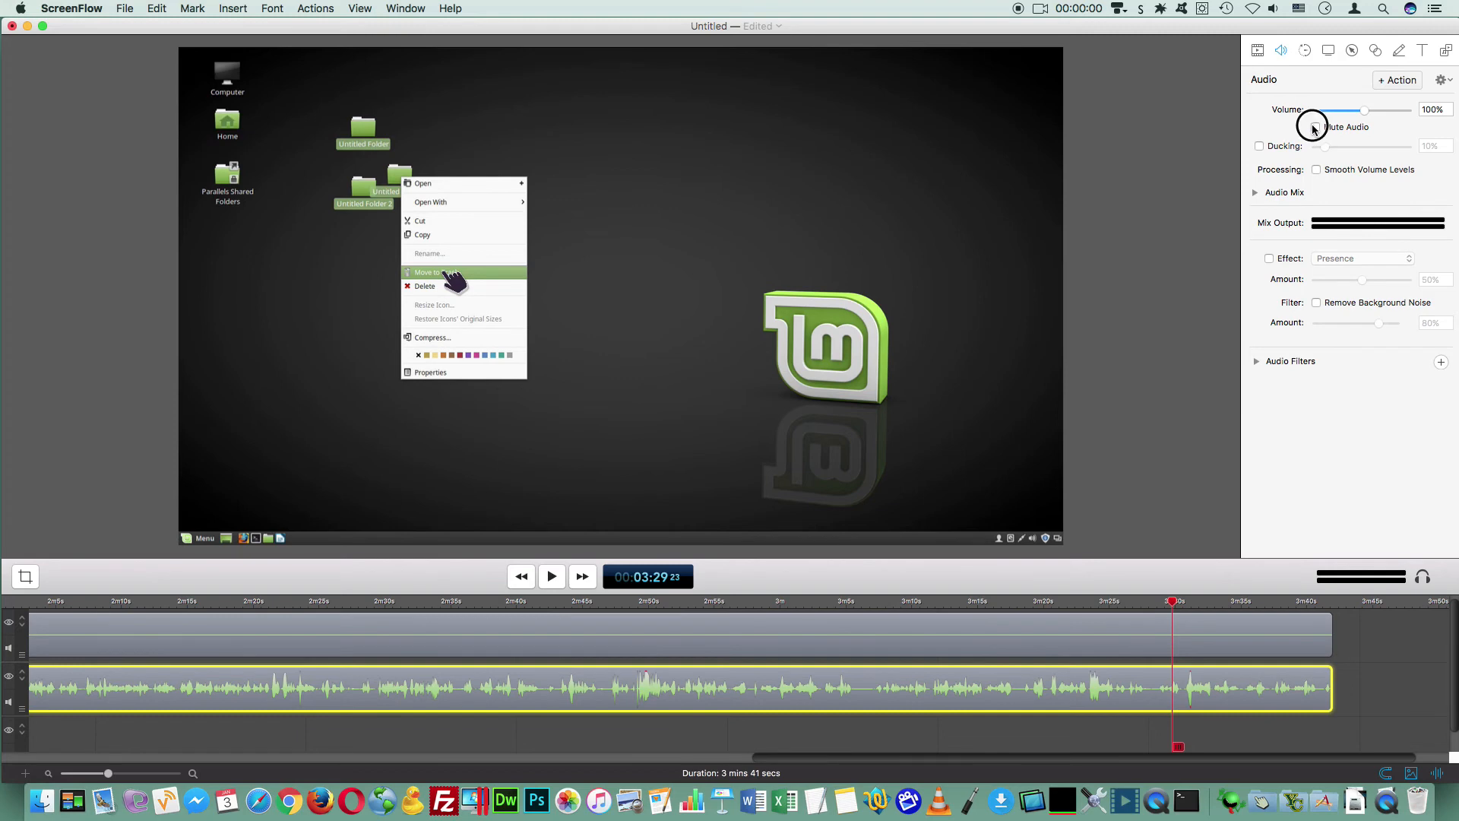
left_click(1316, 126)
left_click(551, 576)
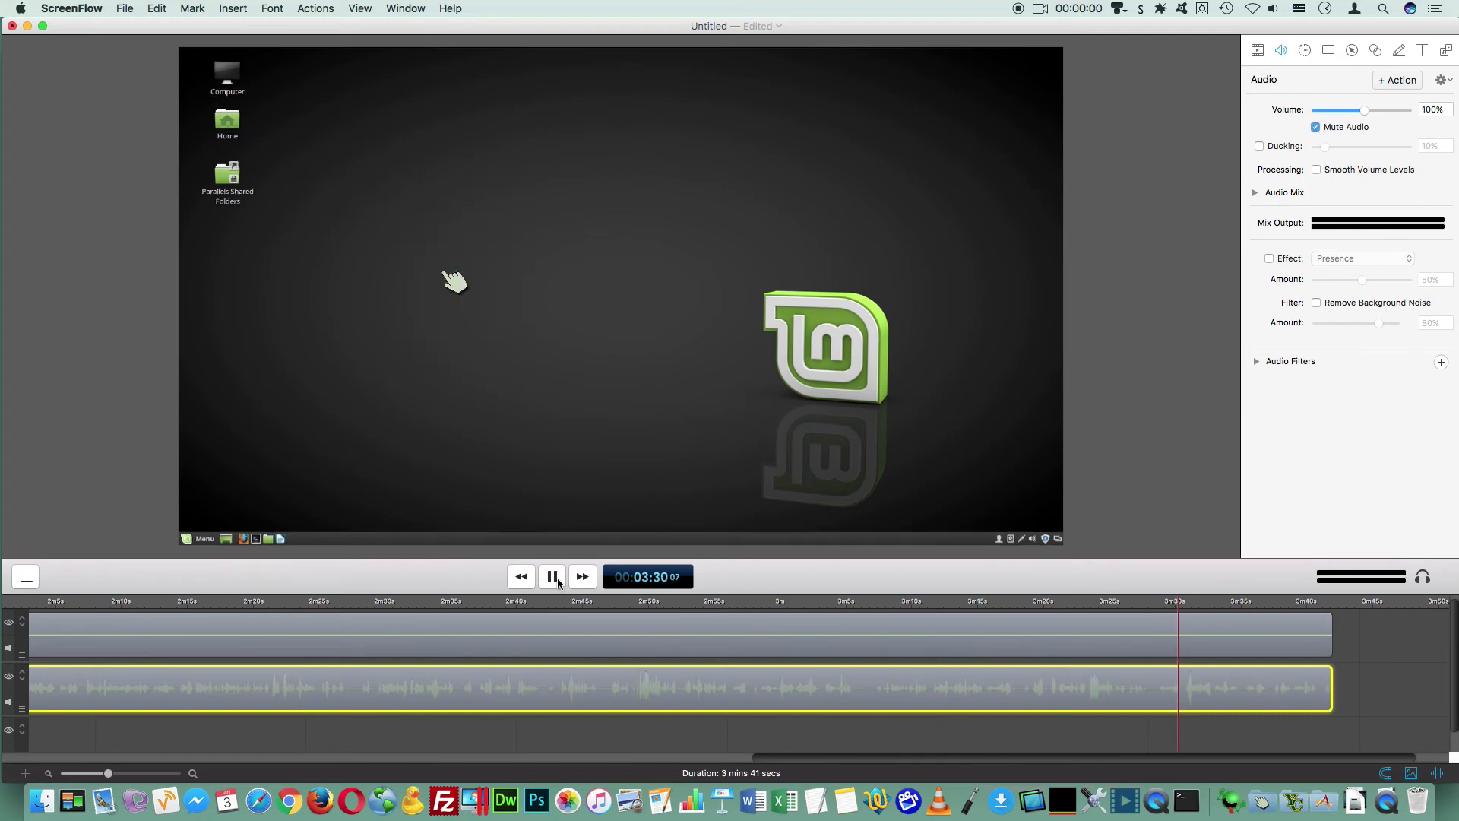
left_click(552, 576)
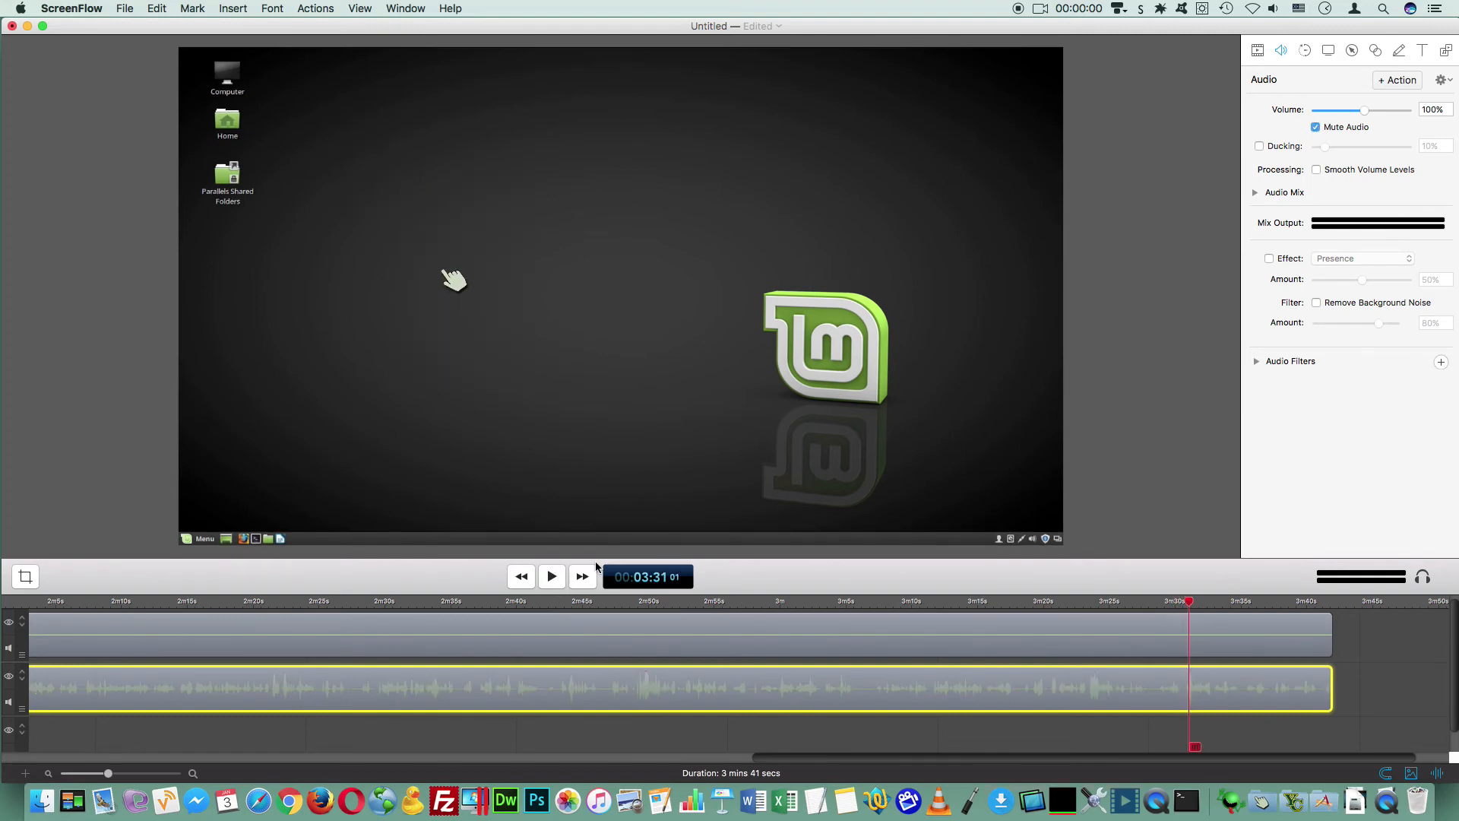
left_click(1316, 127)
Step: Enable Smooth Volume Levels, Remove Background Noise and the Presence effect for the lower audio clip
left_click(1319, 170)
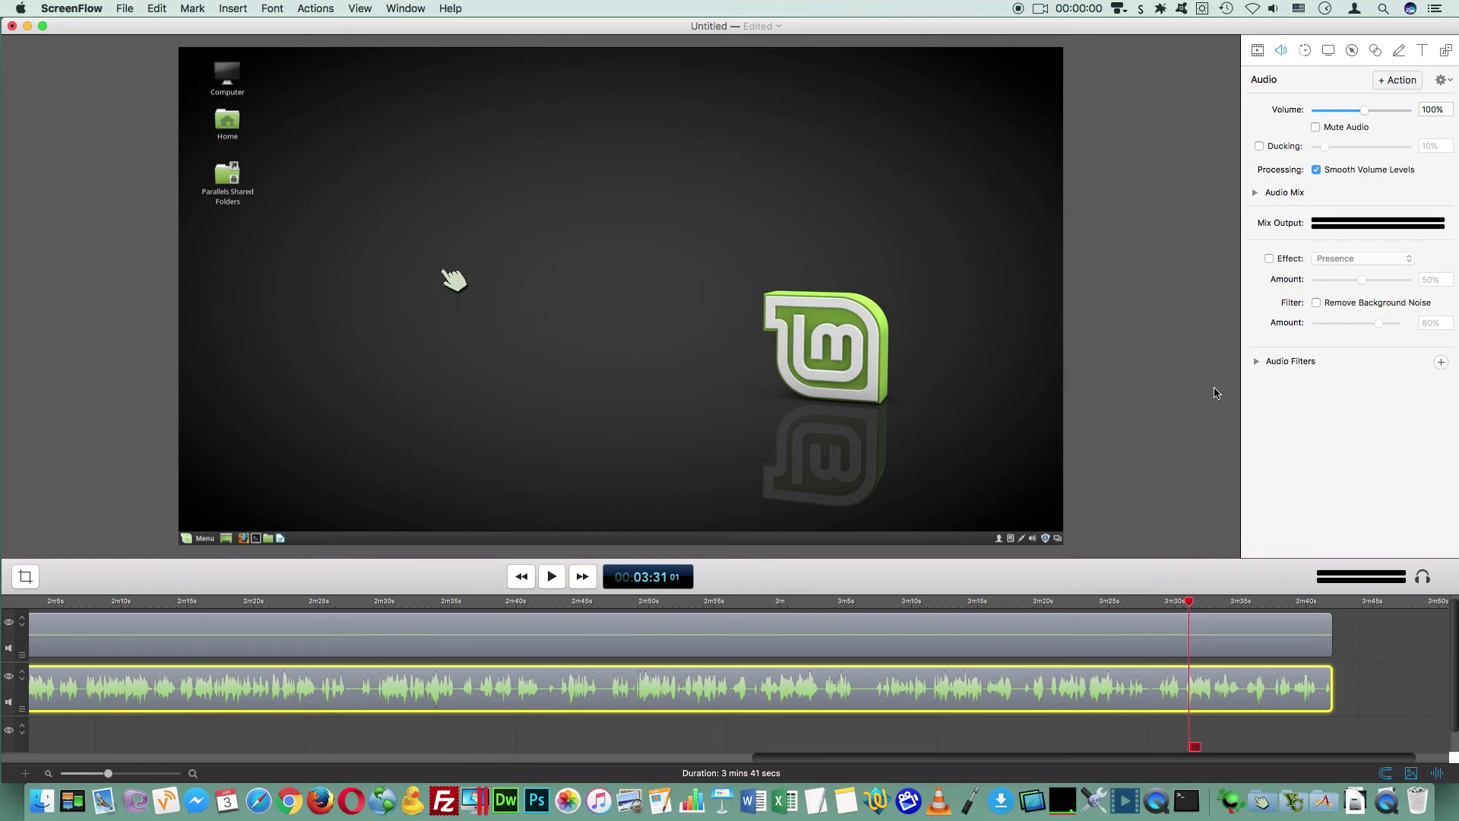
left_click(1317, 303)
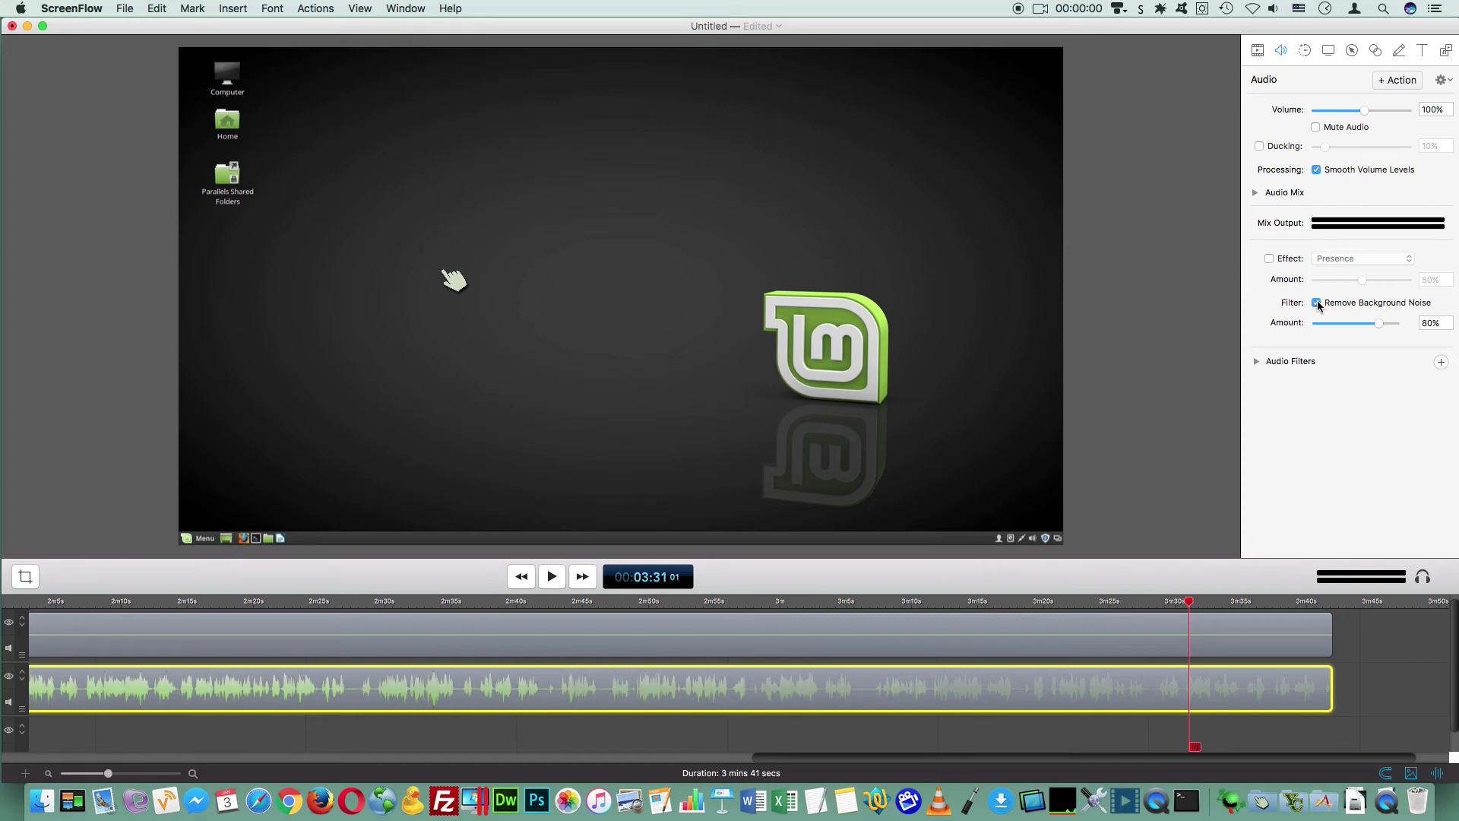
left_click(1269, 259)
left_click(1350, 258)
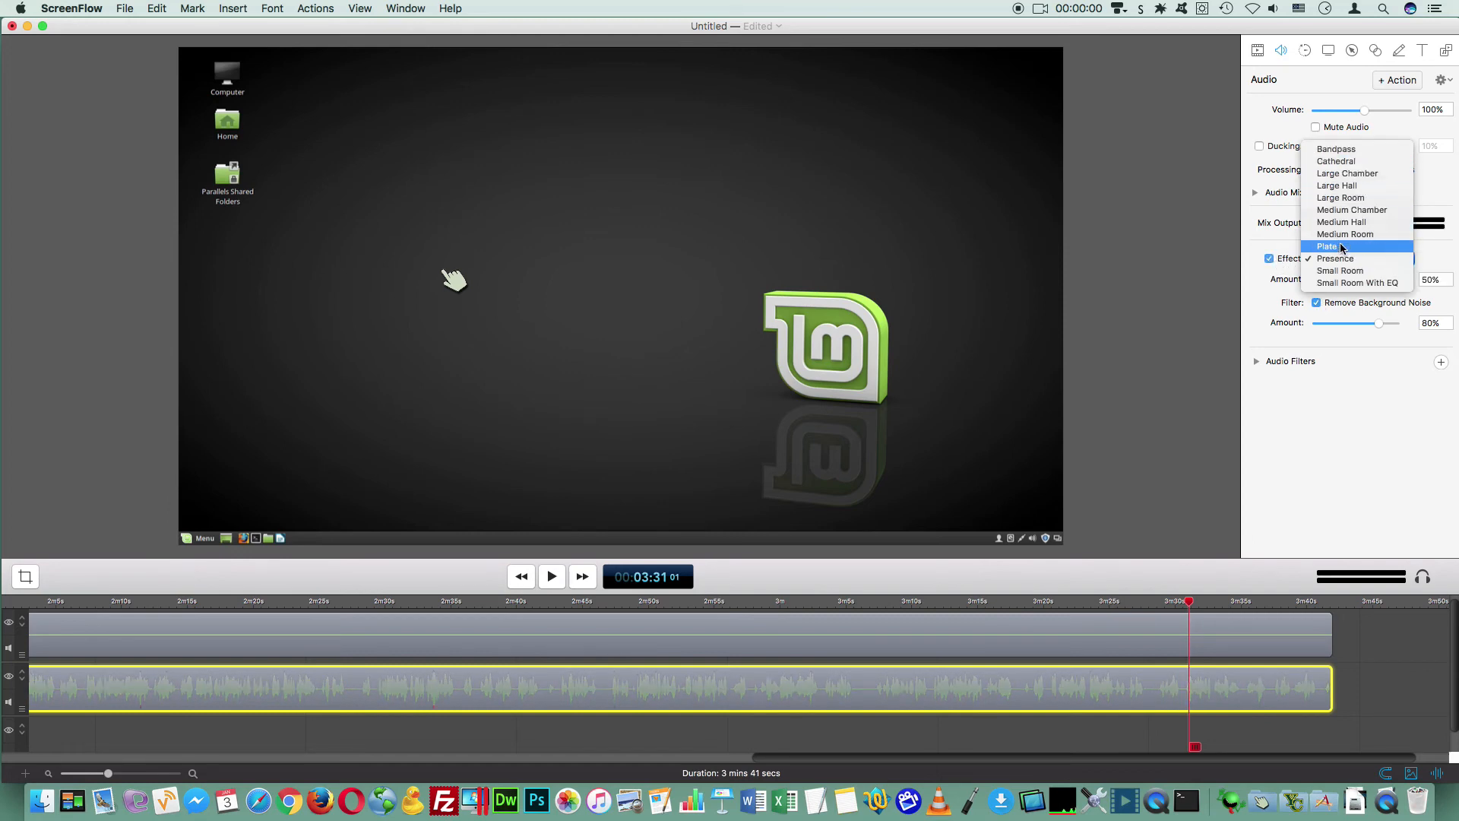
left_click(1292, 293)
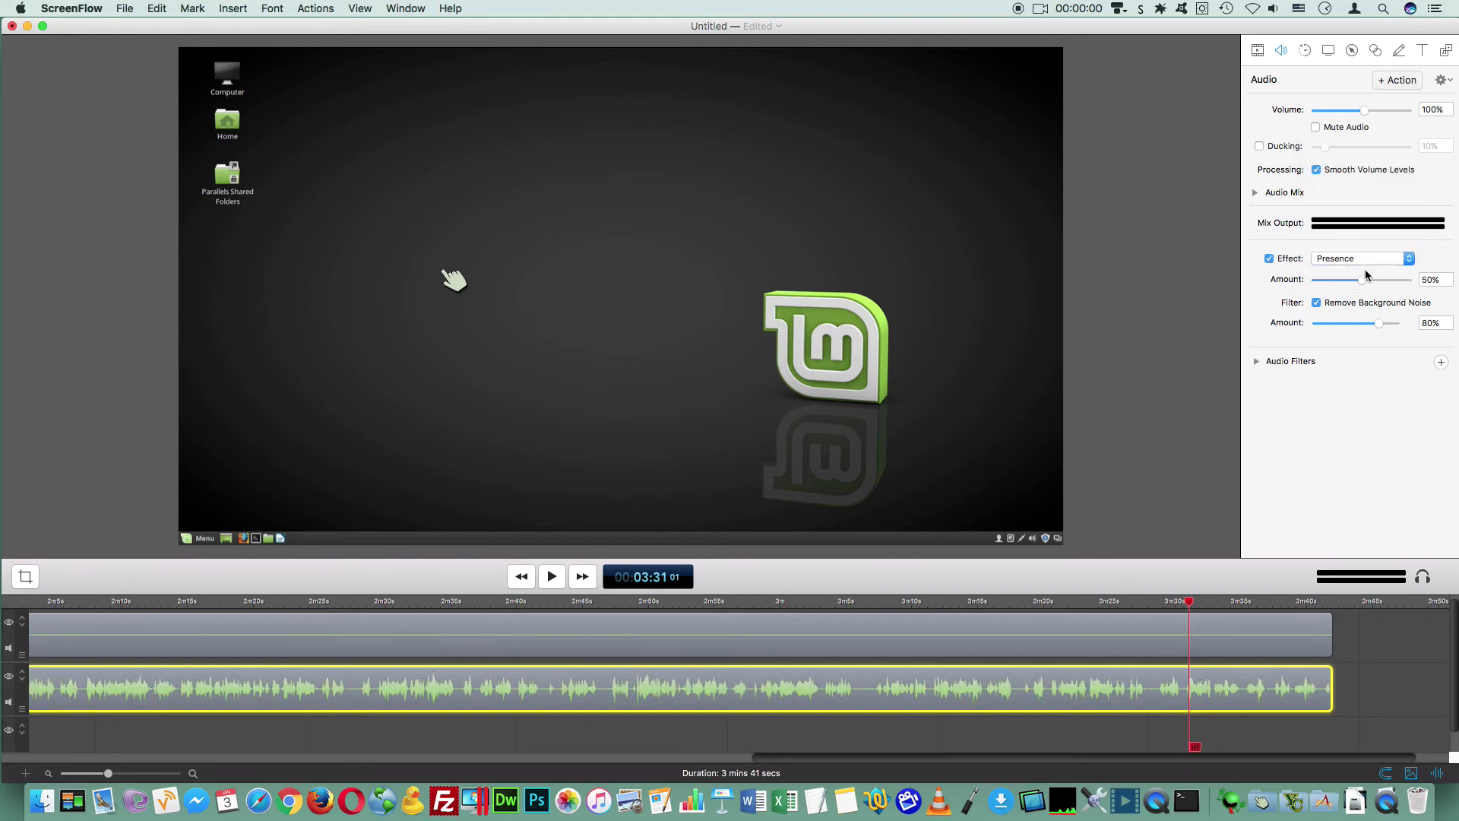
Step: Examine the clip's Audio Mix settings and the list of audio filters that can be added
left_click(1256, 194)
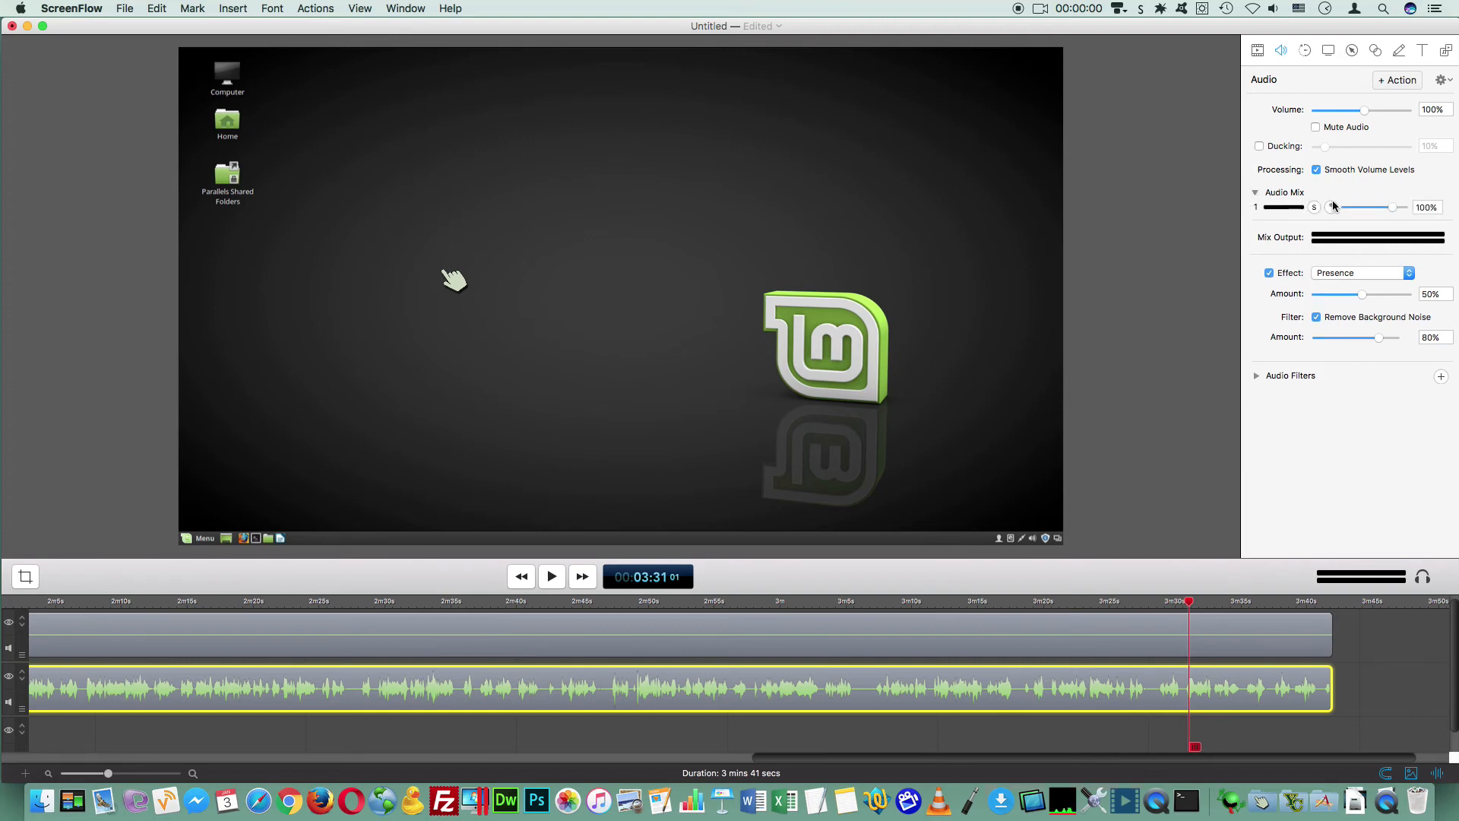
left_click(1256, 194)
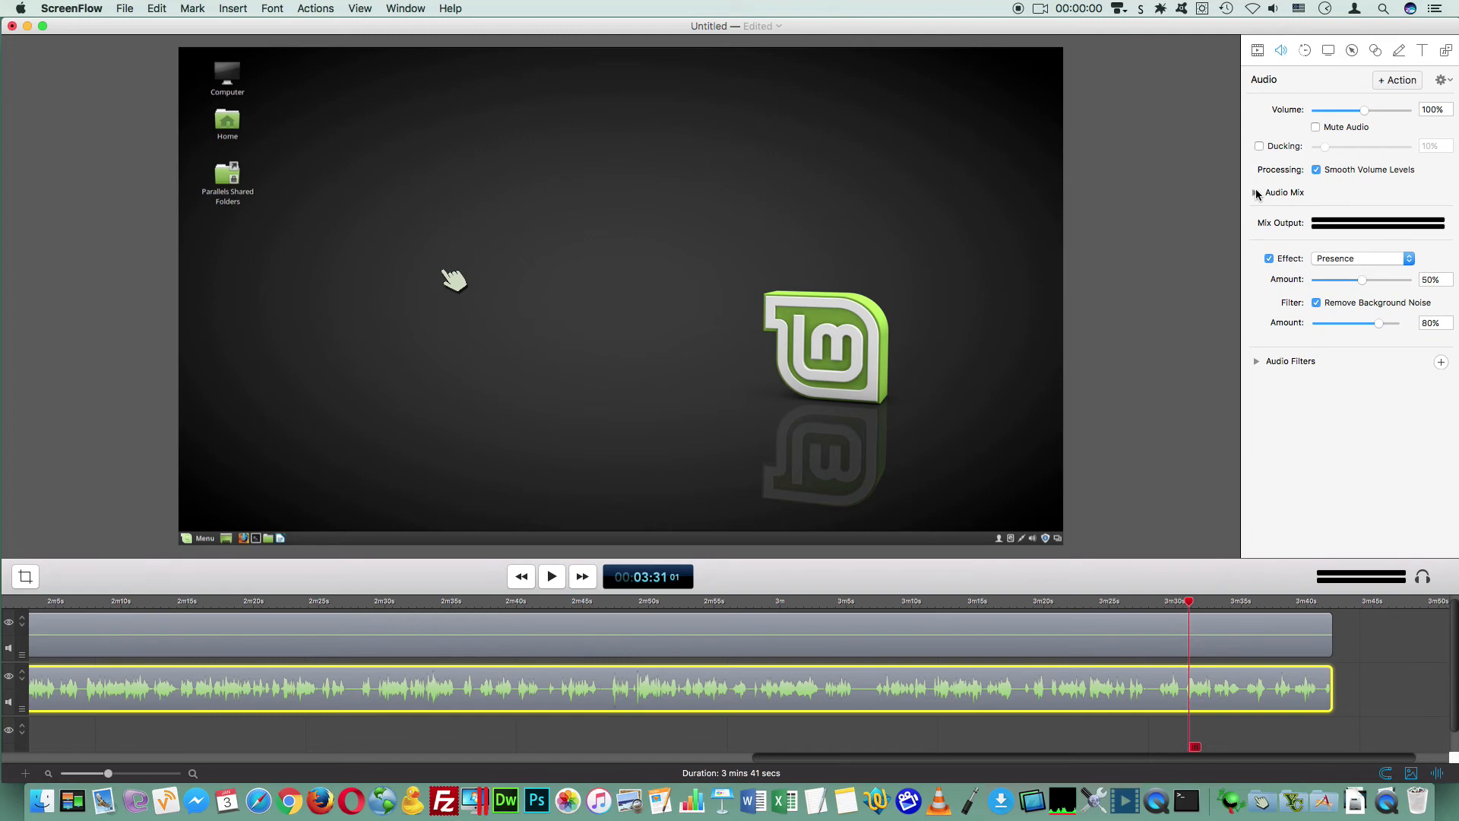
left_click(1256, 363)
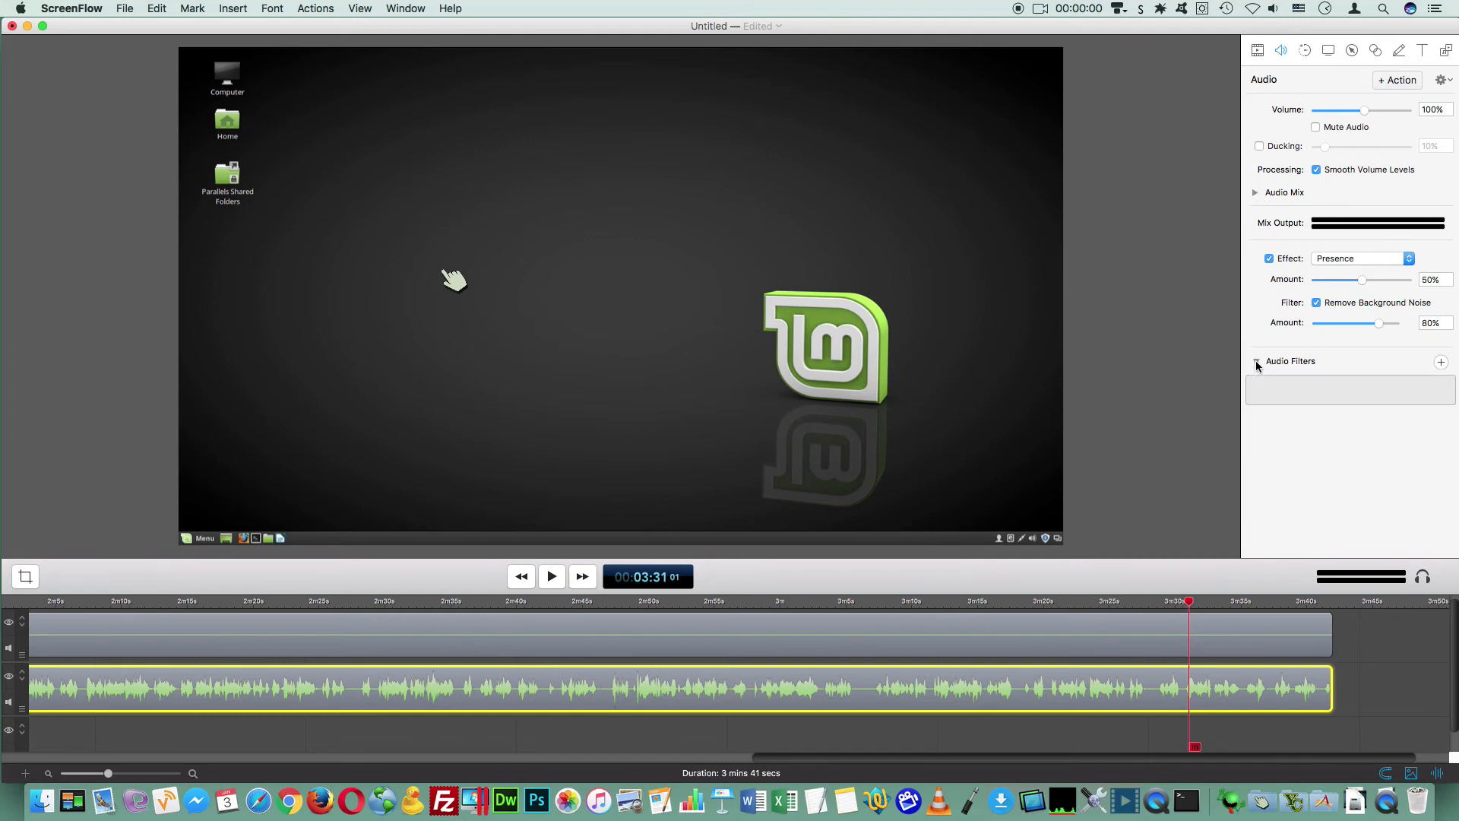
left_click(1442, 363)
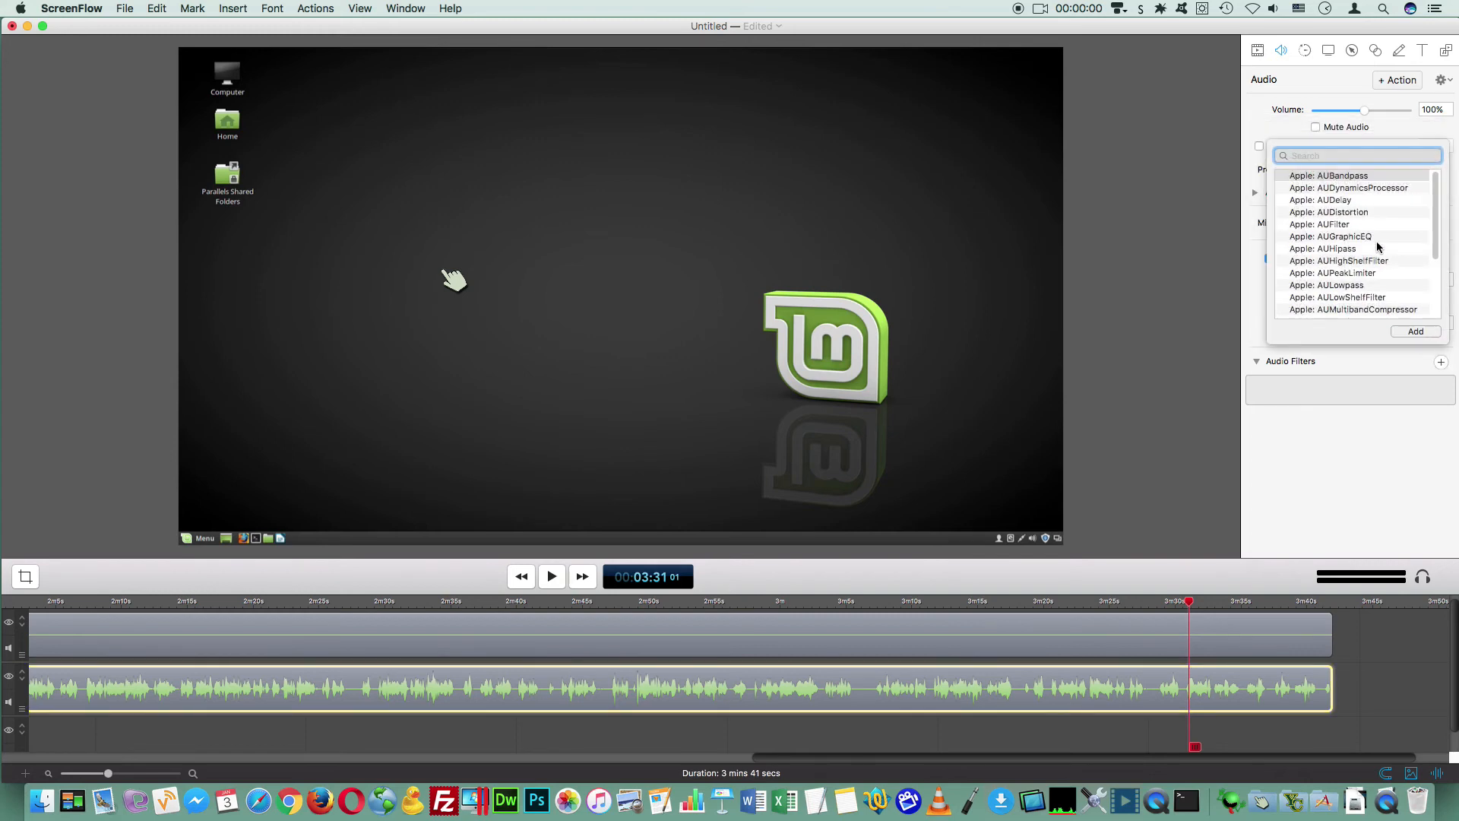
mouse_move(1433, 186)
left_mouse_down()
mouse_move(1438, 262)
mouse_move(1442, 185)
left_mouse_up()
left_click(1439, 363)
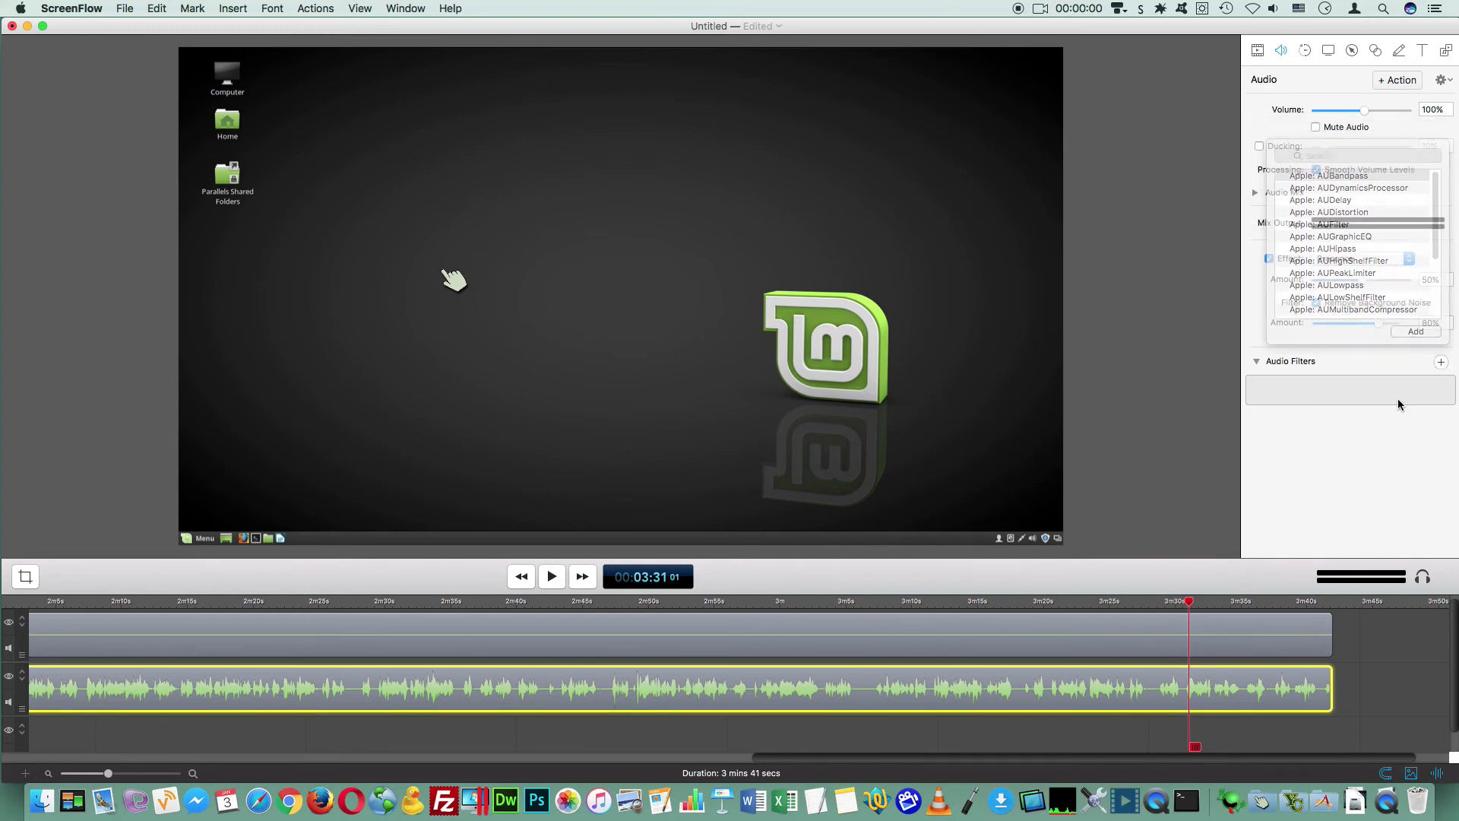
left_click(1256, 361)
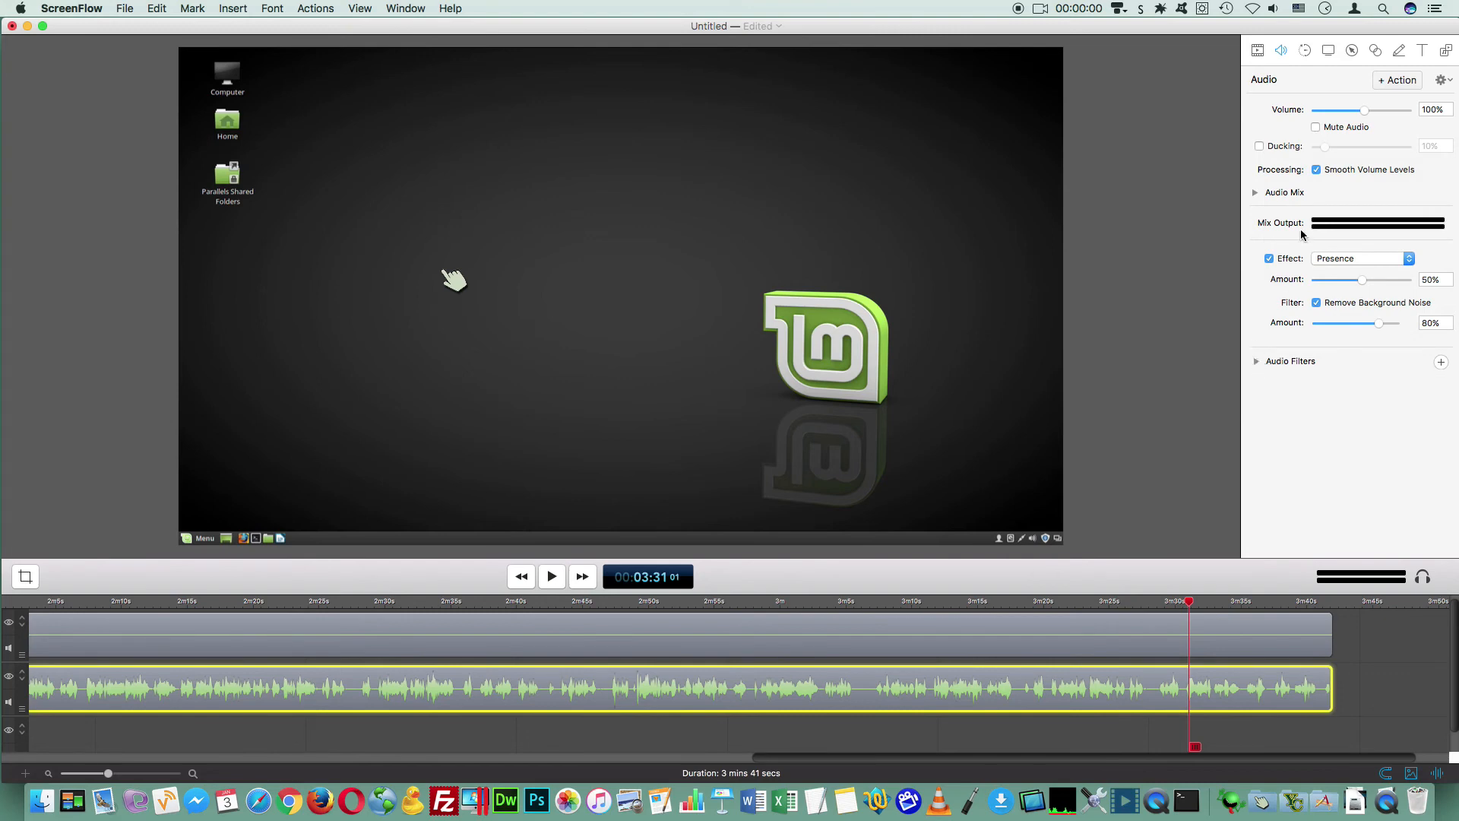
Step: Add a video action to the upper clip at 3:31:01 and rotate the clip 180° about the Z axis
left_click(1307, 51)
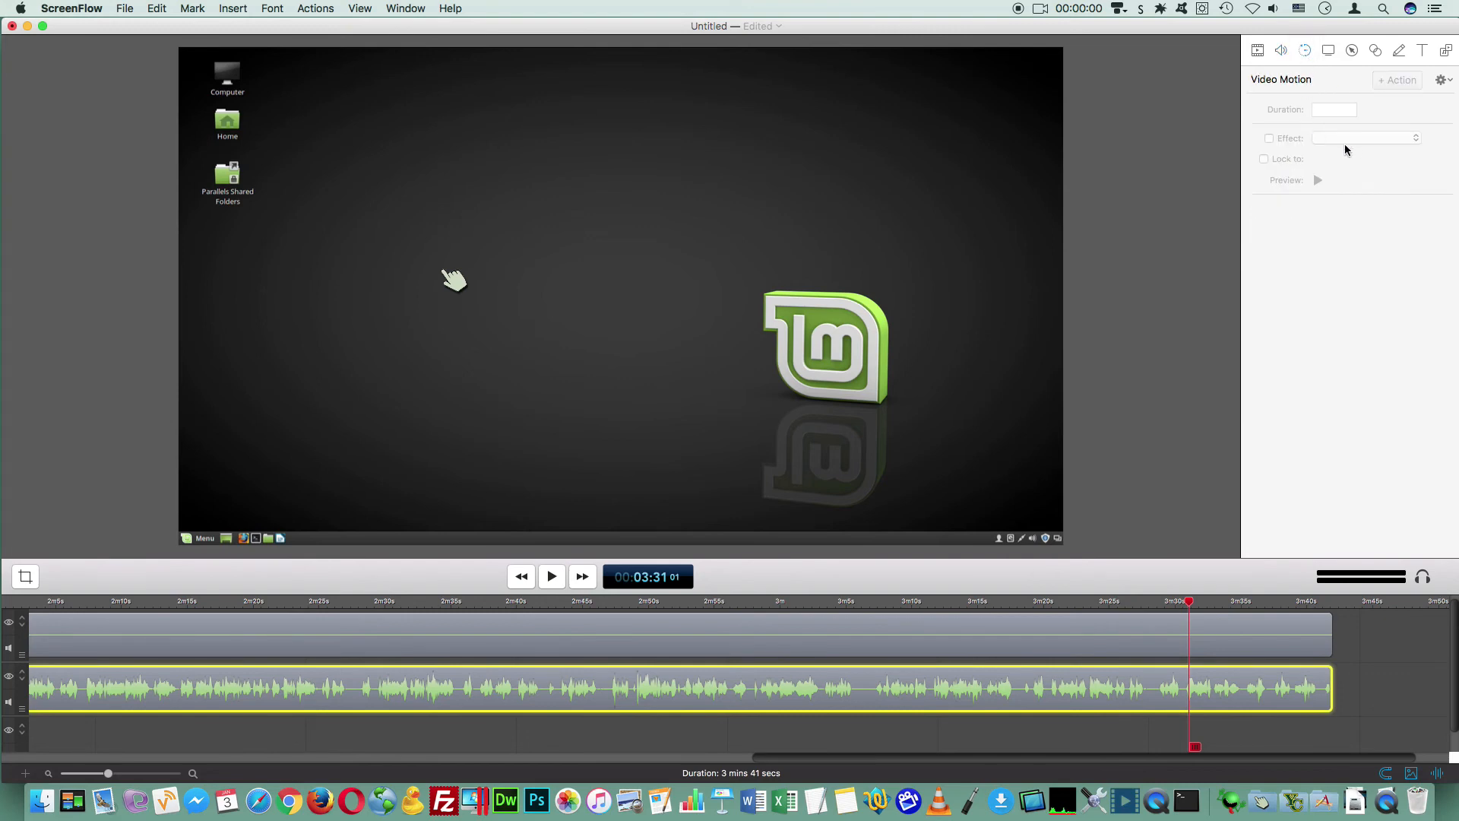
left_click(1257, 51)
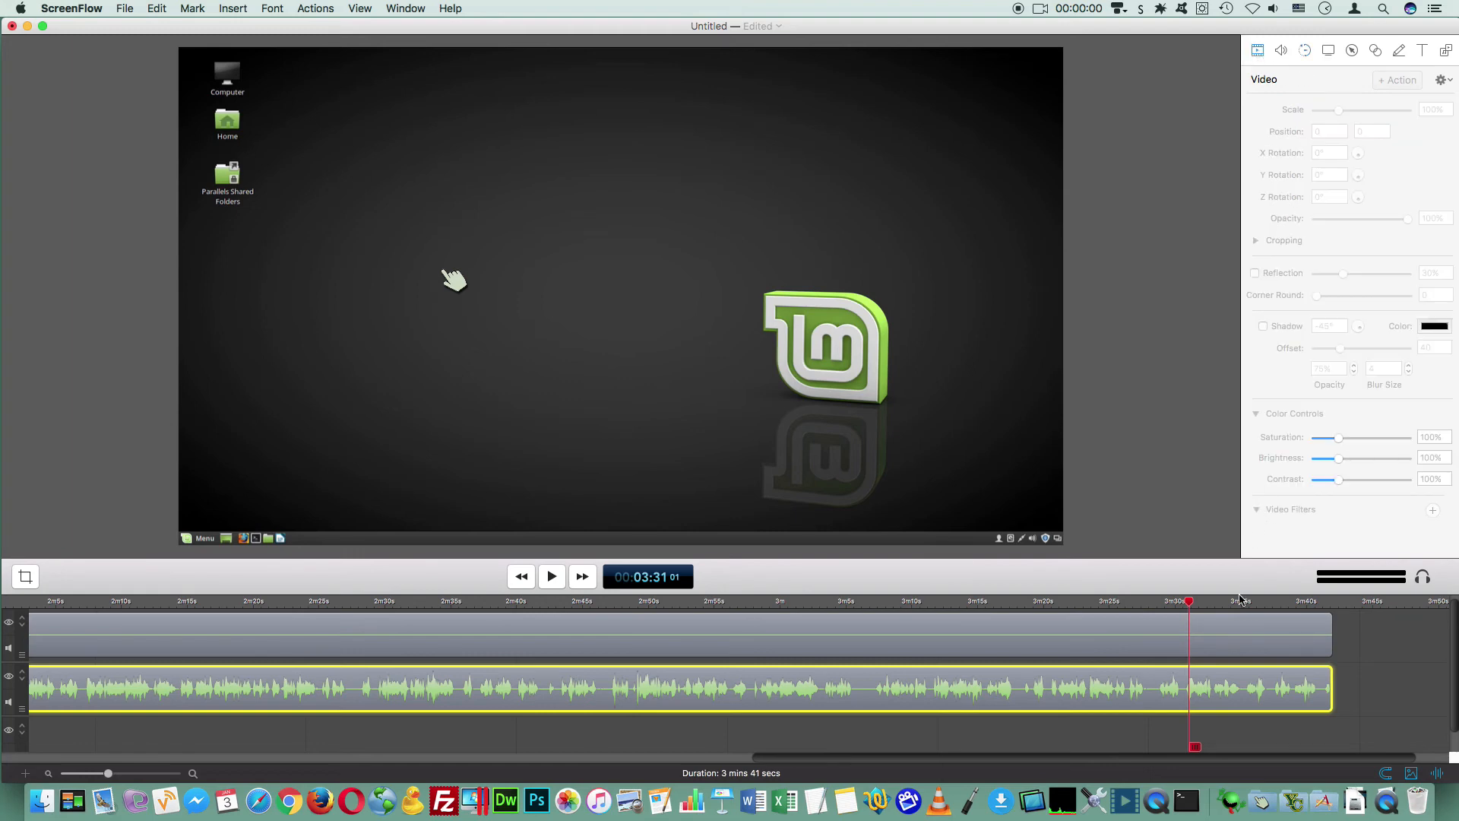
left_click(1210, 625)
left_click(1395, 81)
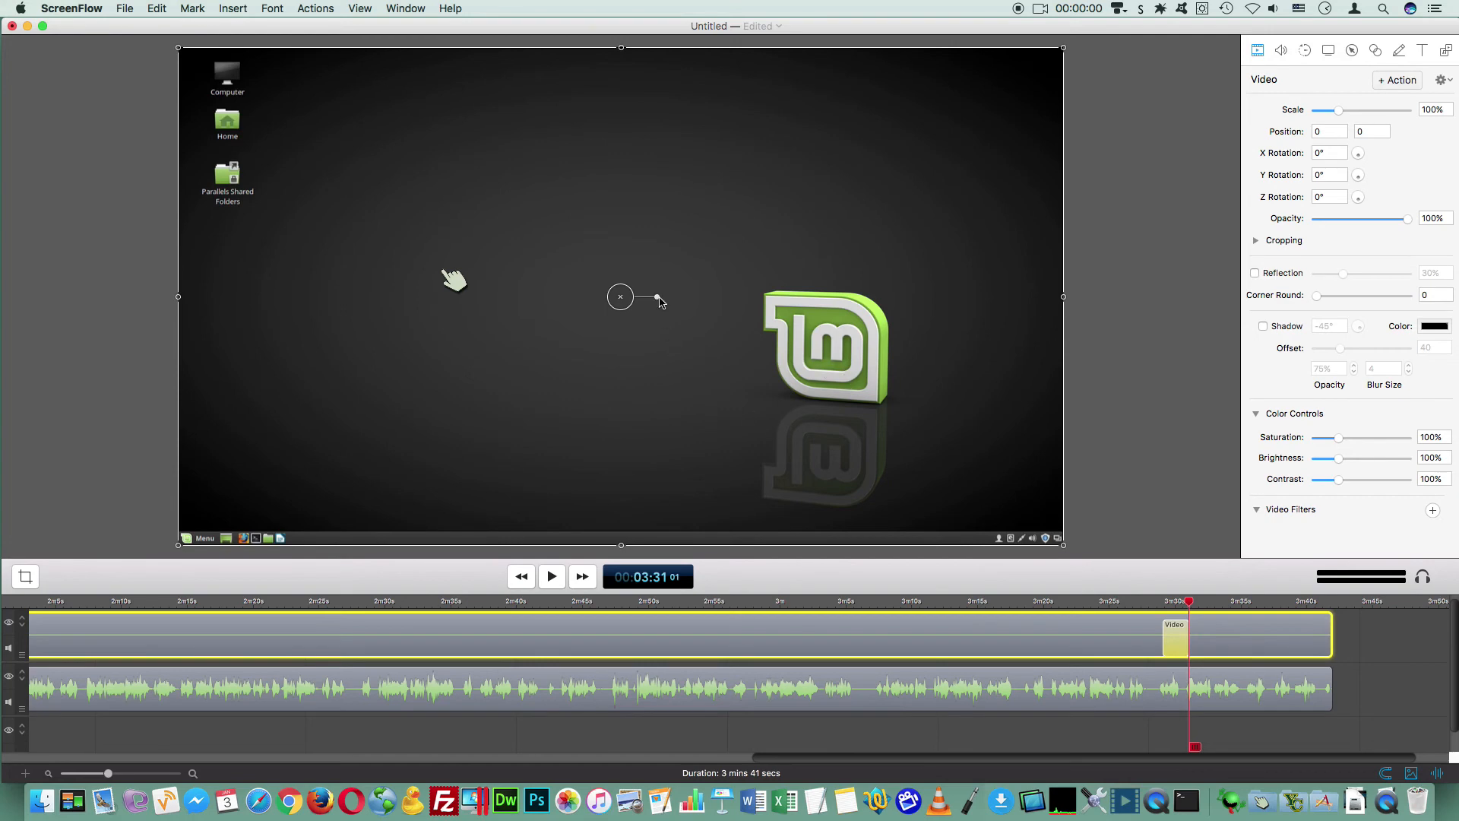
left_click_drag(659, 302, 575, 297)
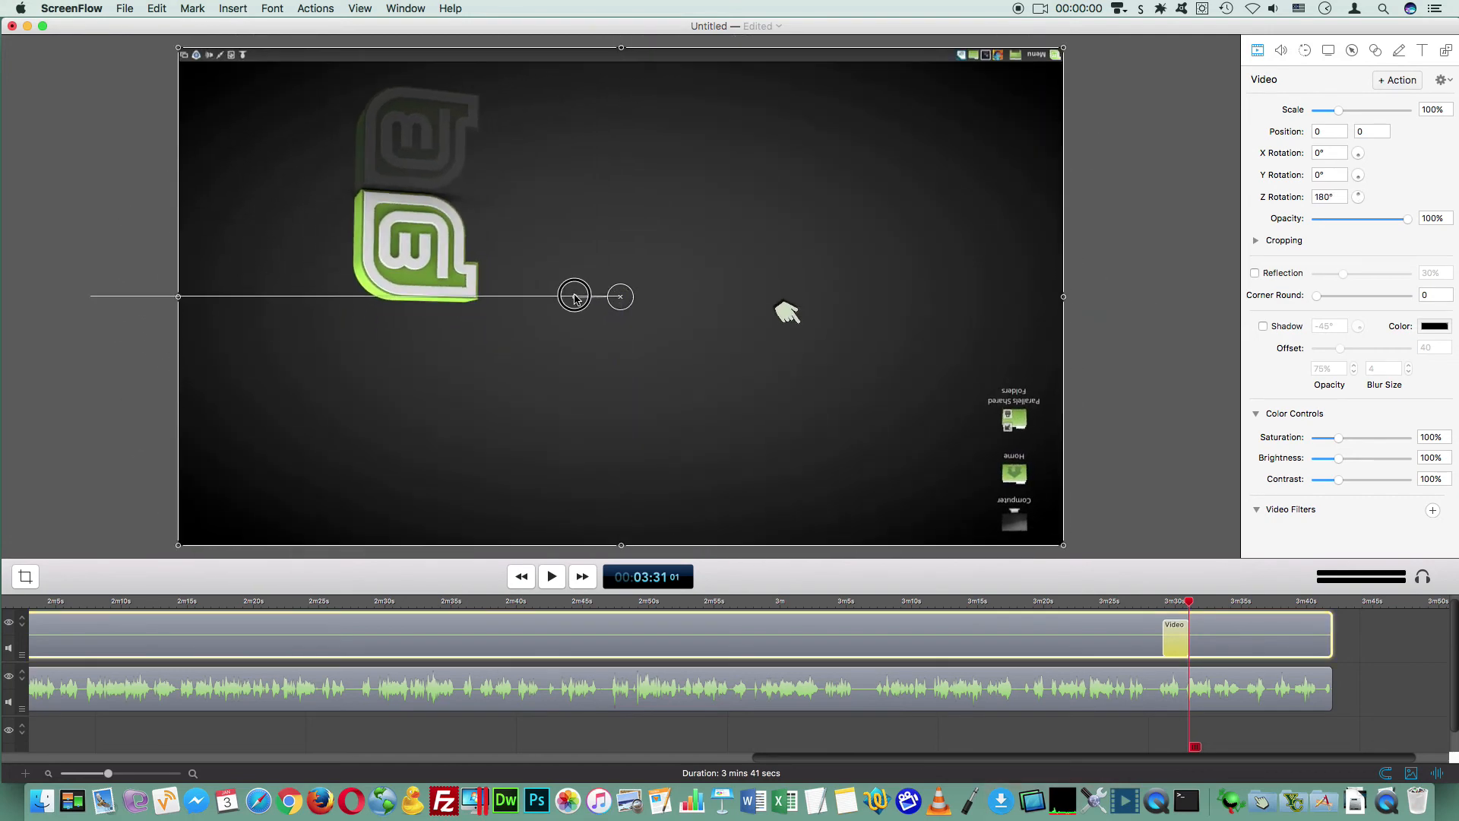
Step: Mute the lower clip's audio and play the rotation from 3:29:01 to check it
left_click(1163, 607)
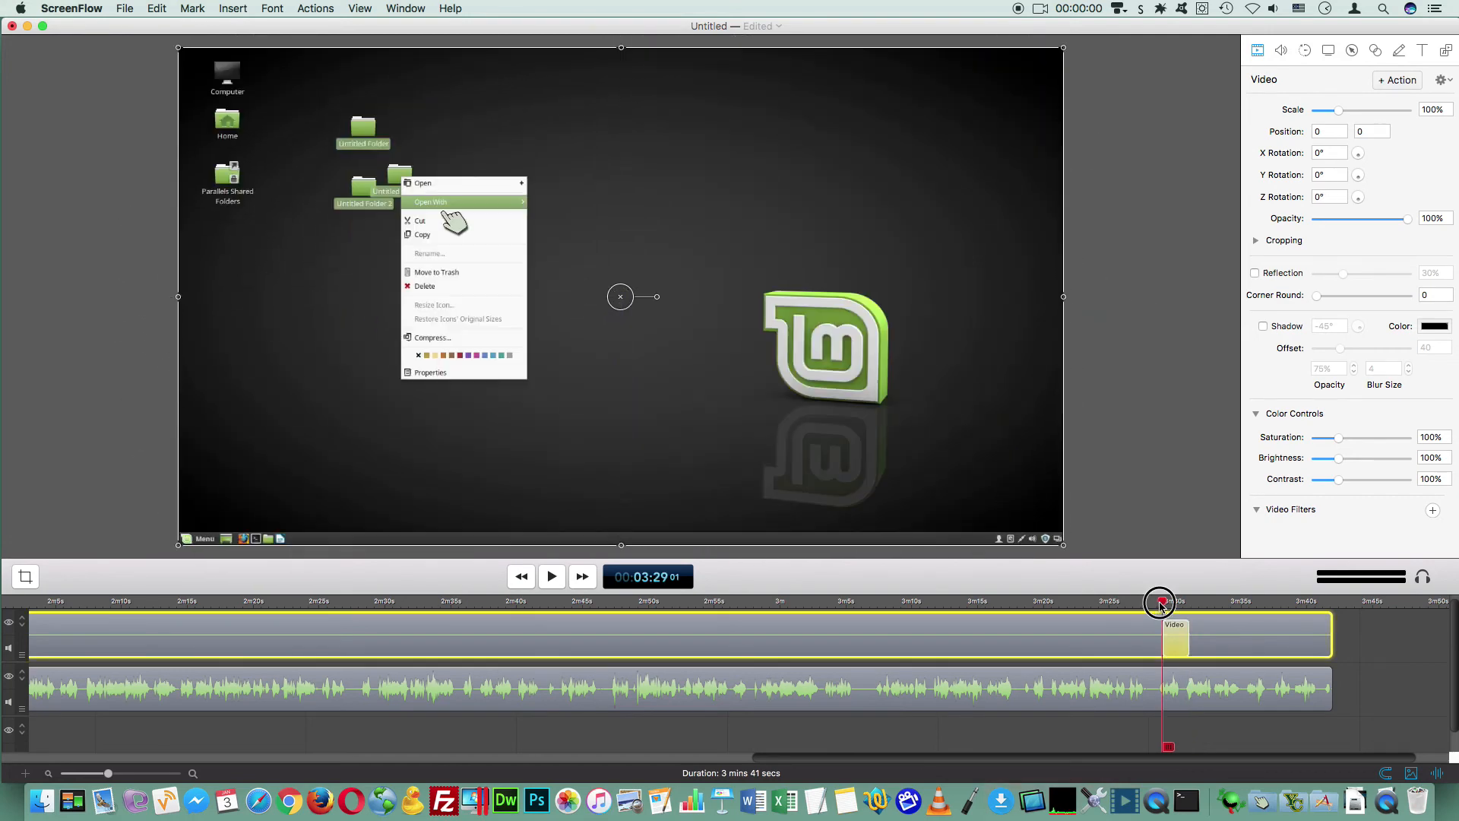
left_click(1161, 695)
left_click(1294, 53)
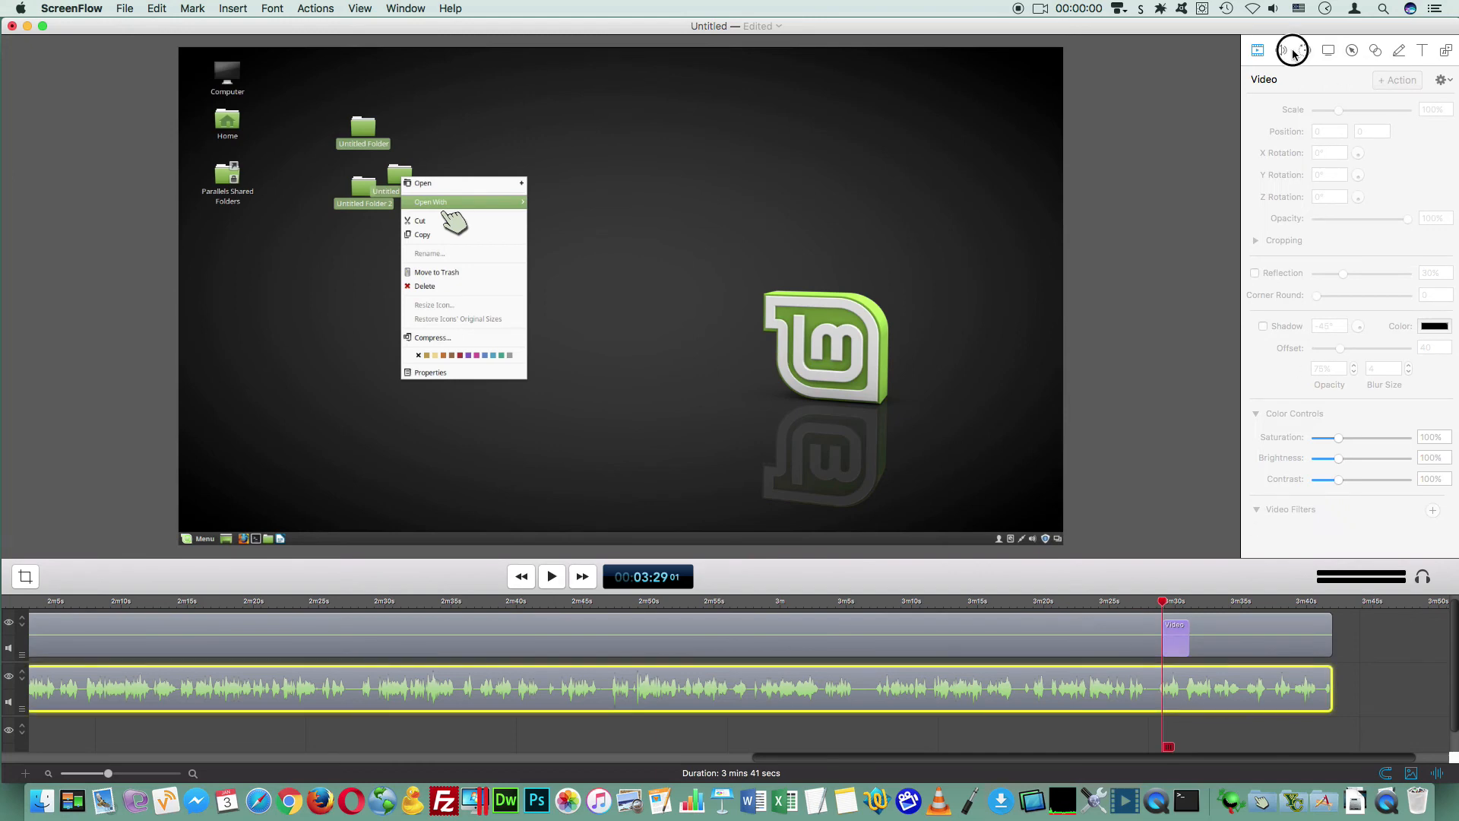
left_click(1262, 56)
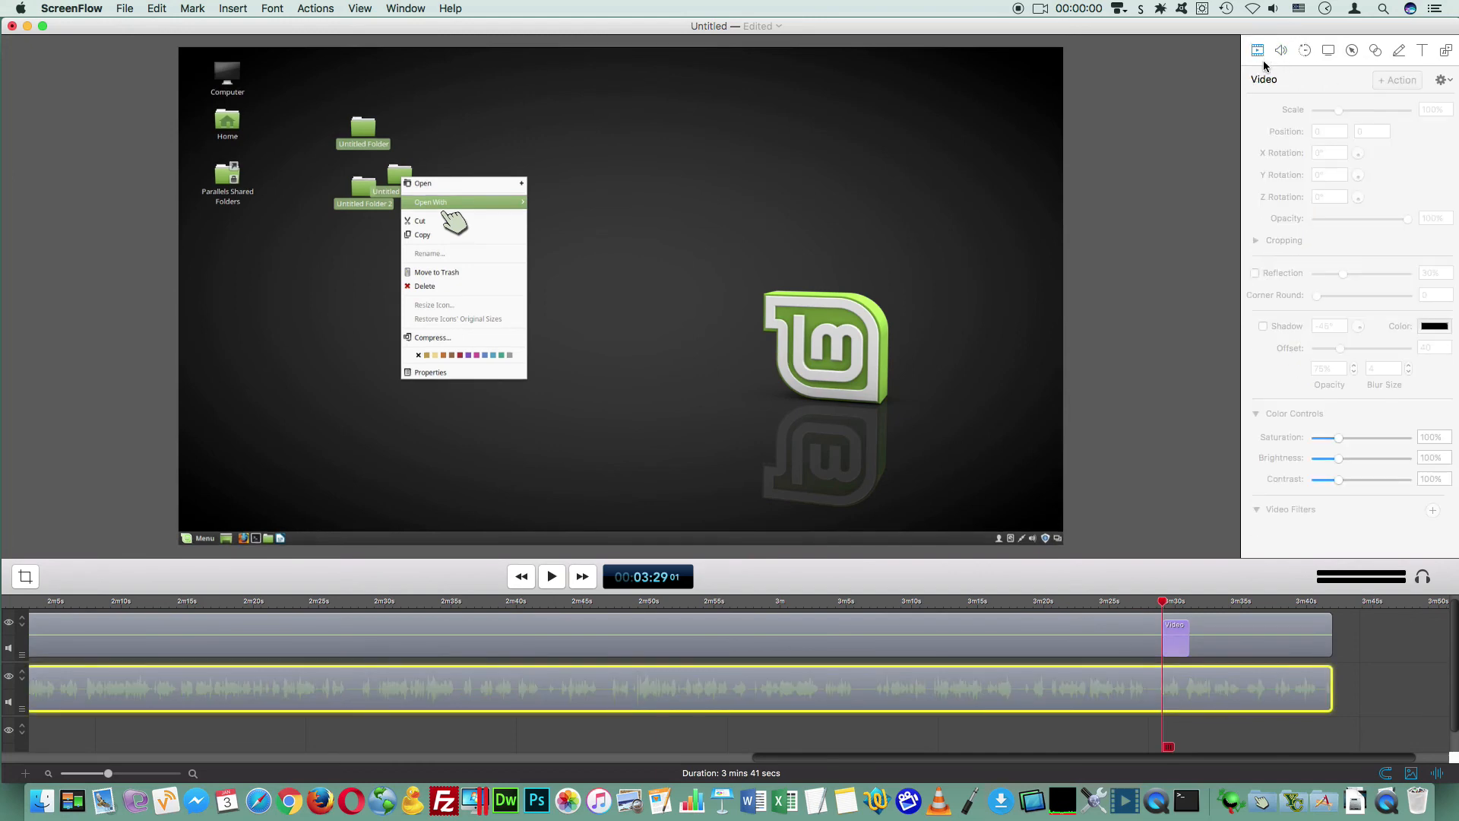
left_click(552, 576)
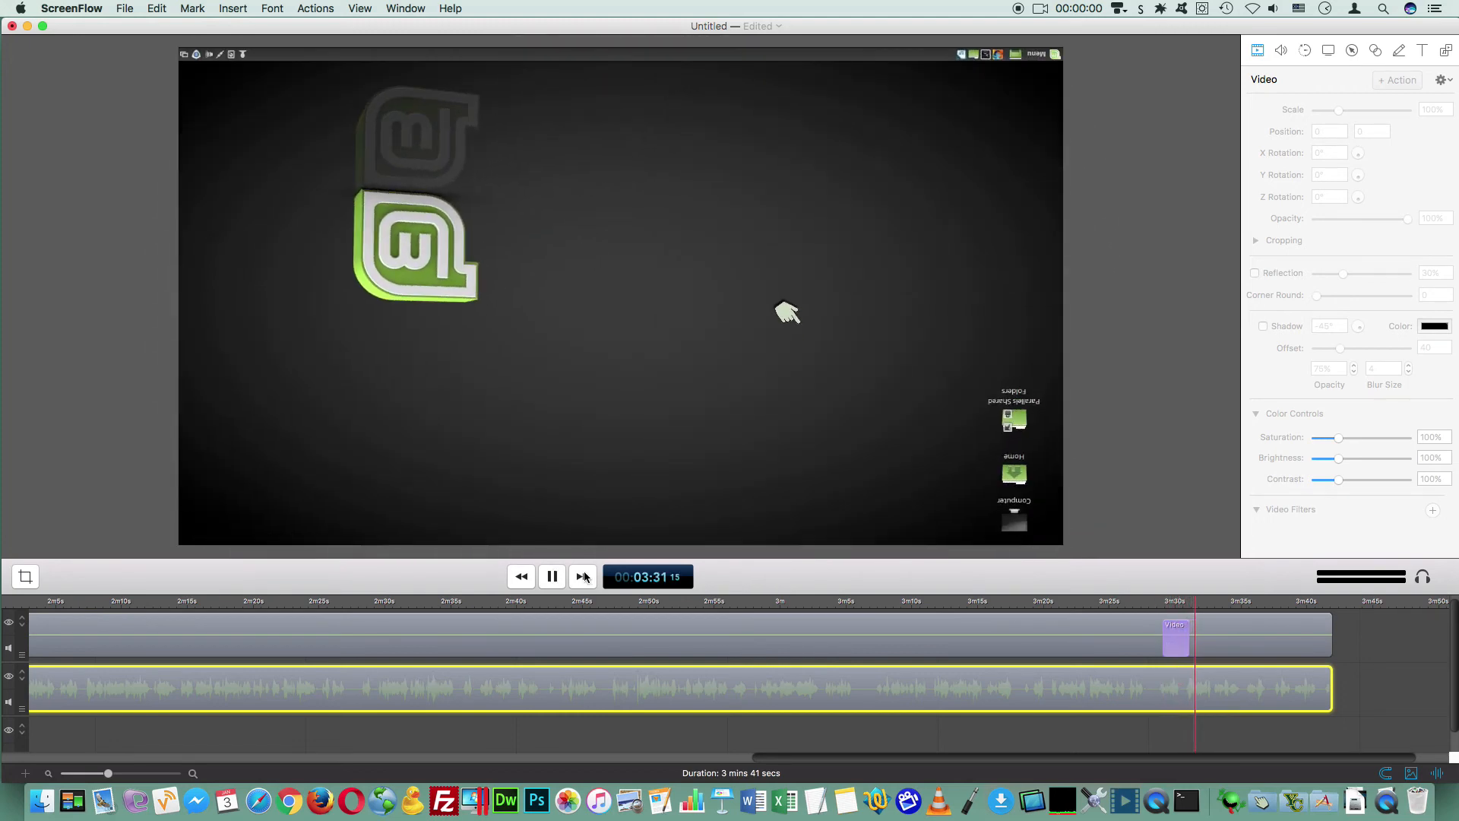
key("space")
Step: Enable the Spring motion effect on the video action with damping 2.9, mass 1.33 and stiffness 82.12
mouse_move(1206, 601)
left_mouse_down()
mouse_move(1174, 598)
mouse_move(1190, 601)
left_mouse_up()
left_click(1176, 629)
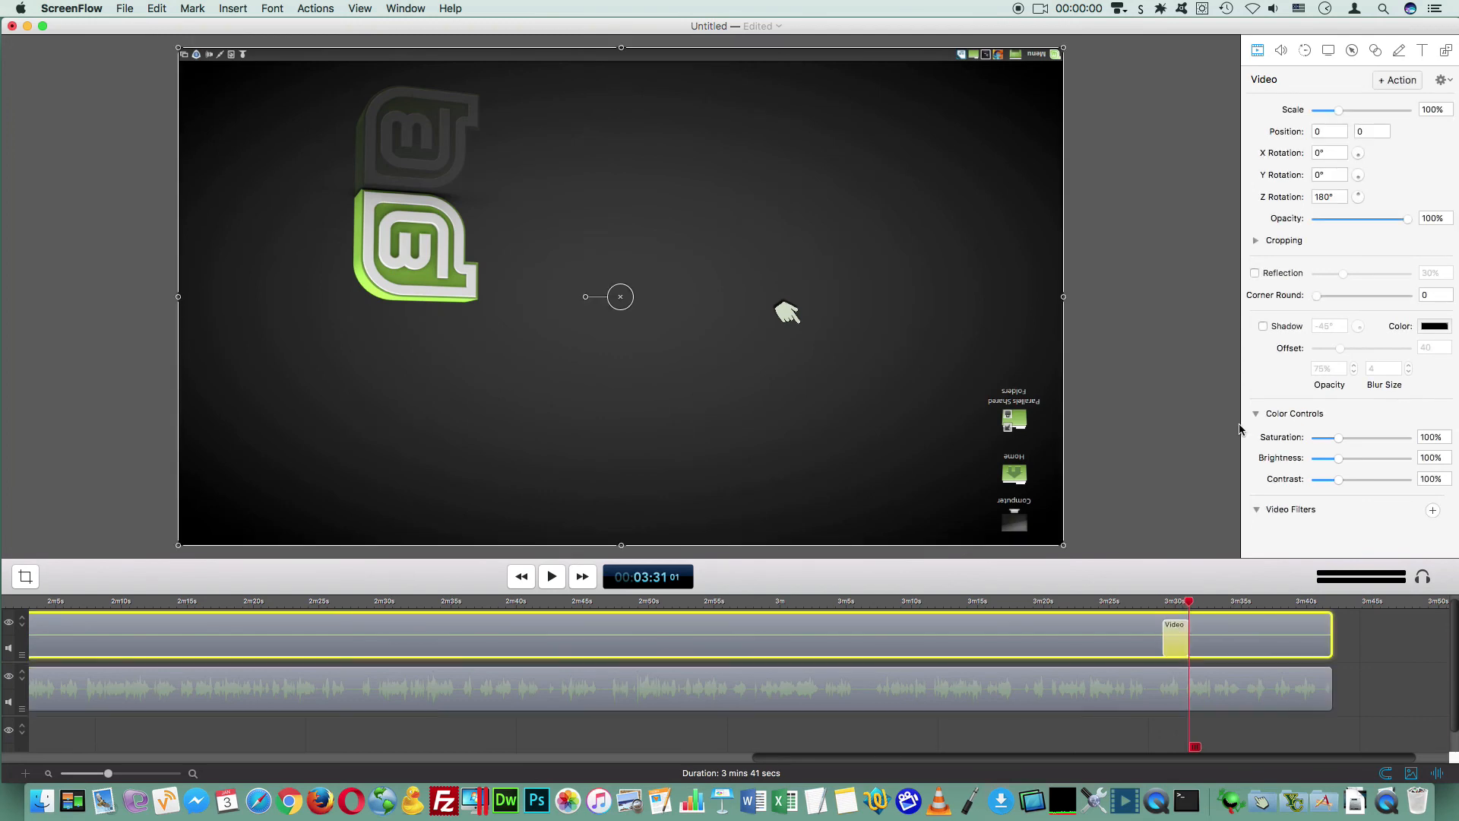
left_click(1306, 50)
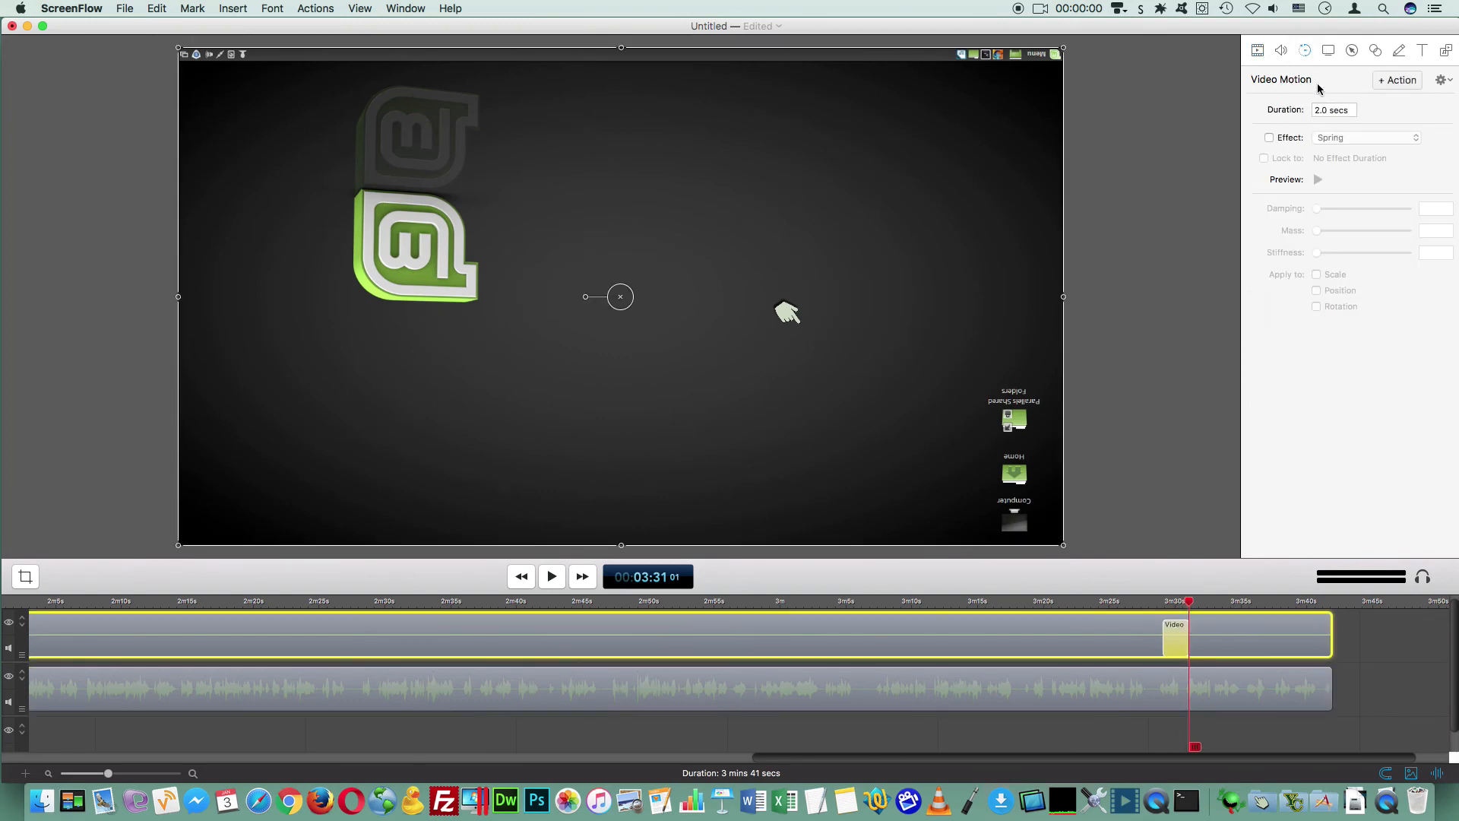
left_click(1268, 139)
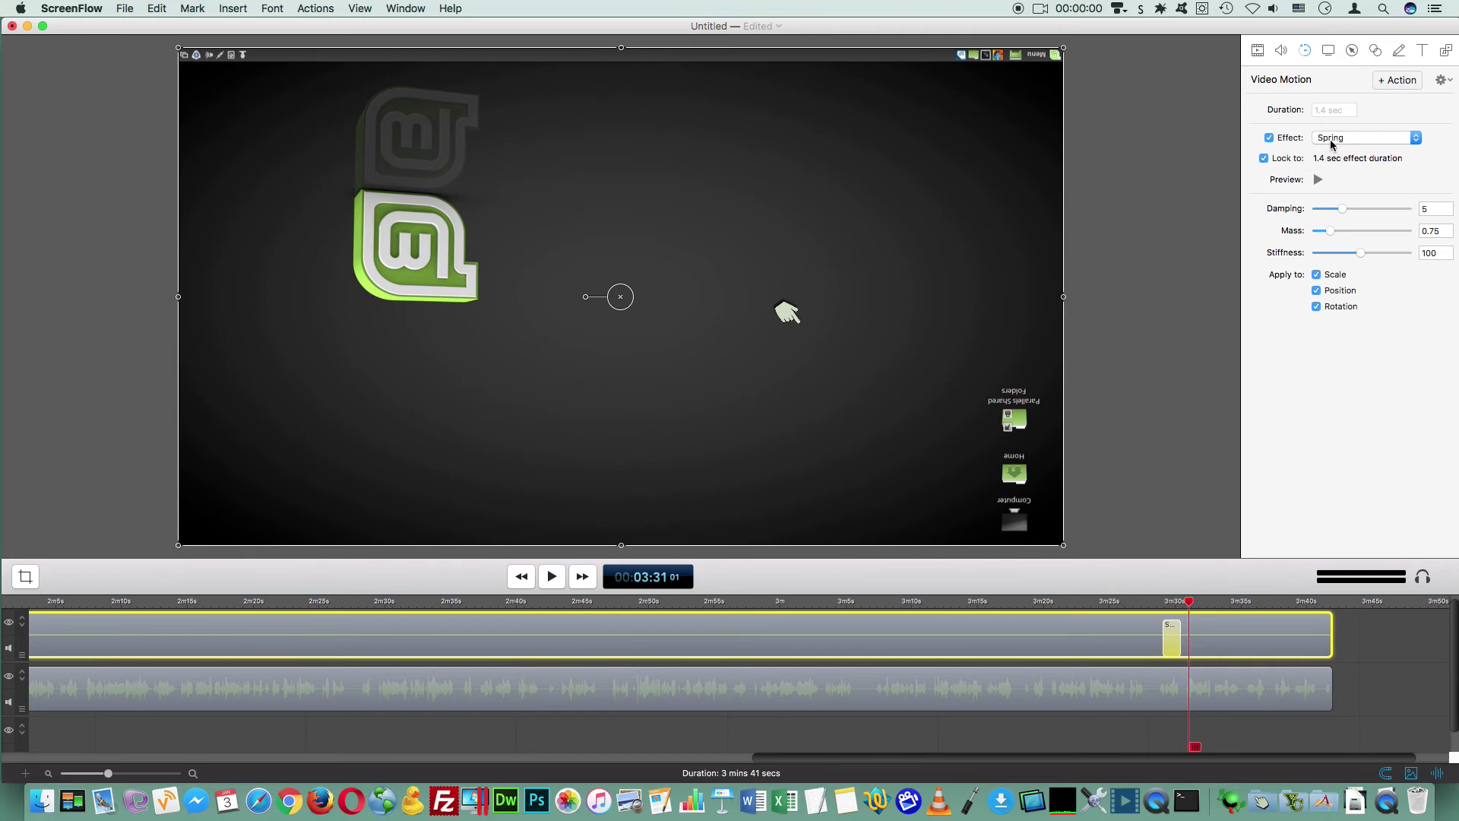
left_click_drag(1328, 206, 1354, 254)
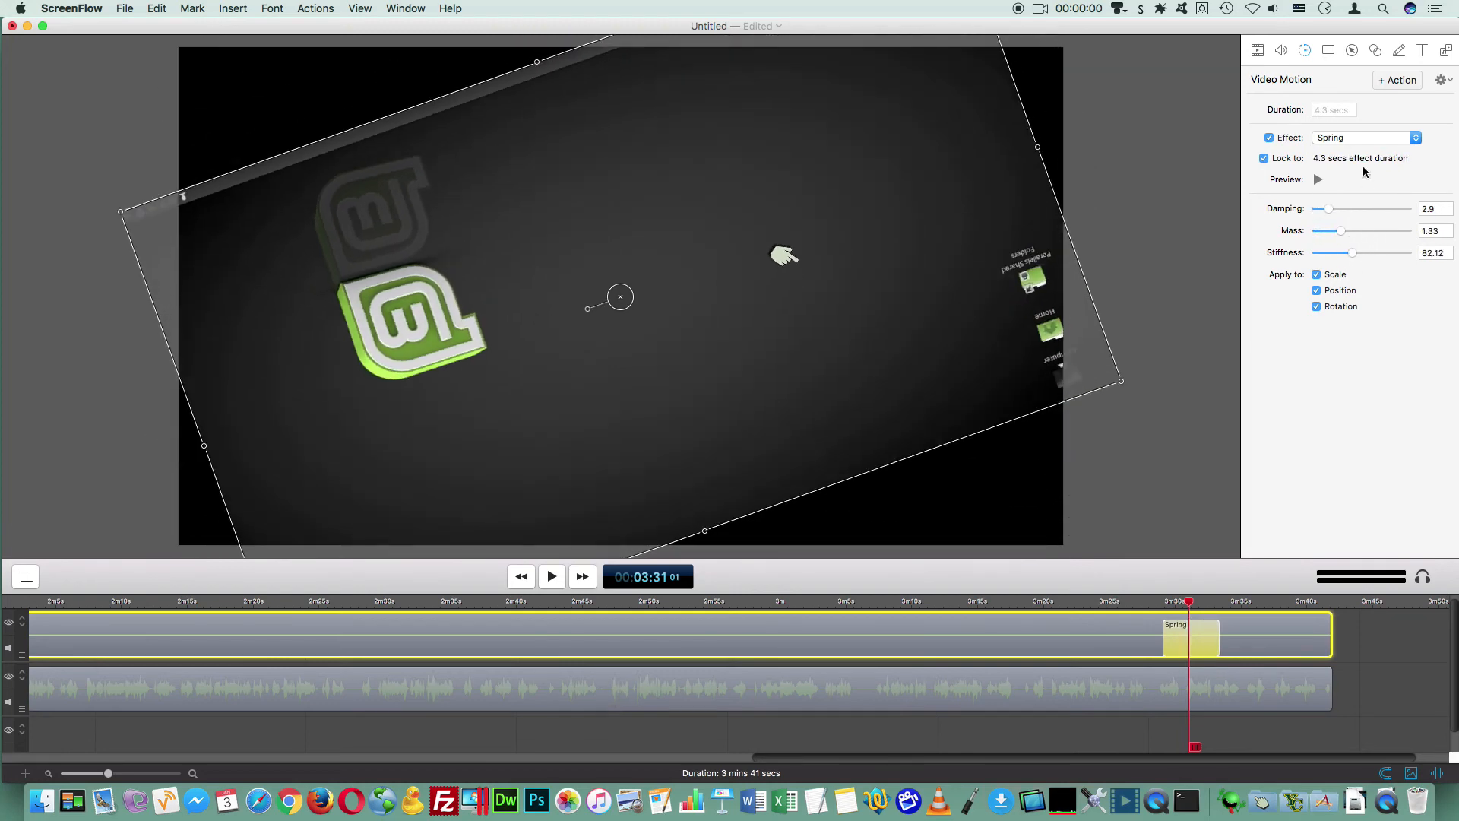
left_click(1348, 138)
left_click(1357, 182)
Step: Play the Spring rotation from 3:29:01 past the end of the action to check the motion
left_click(1160, 602)
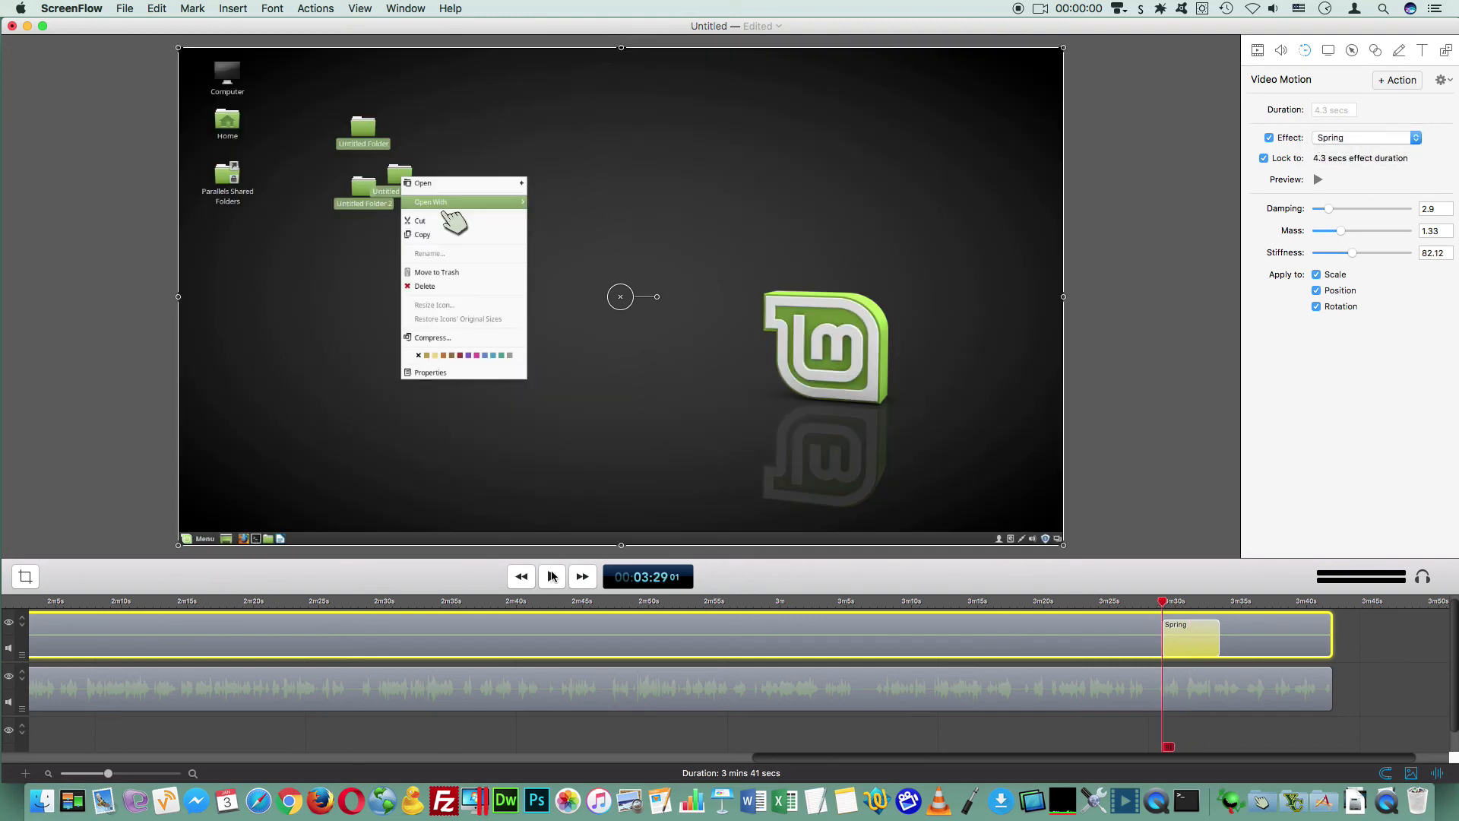
left_click(1338, 644)
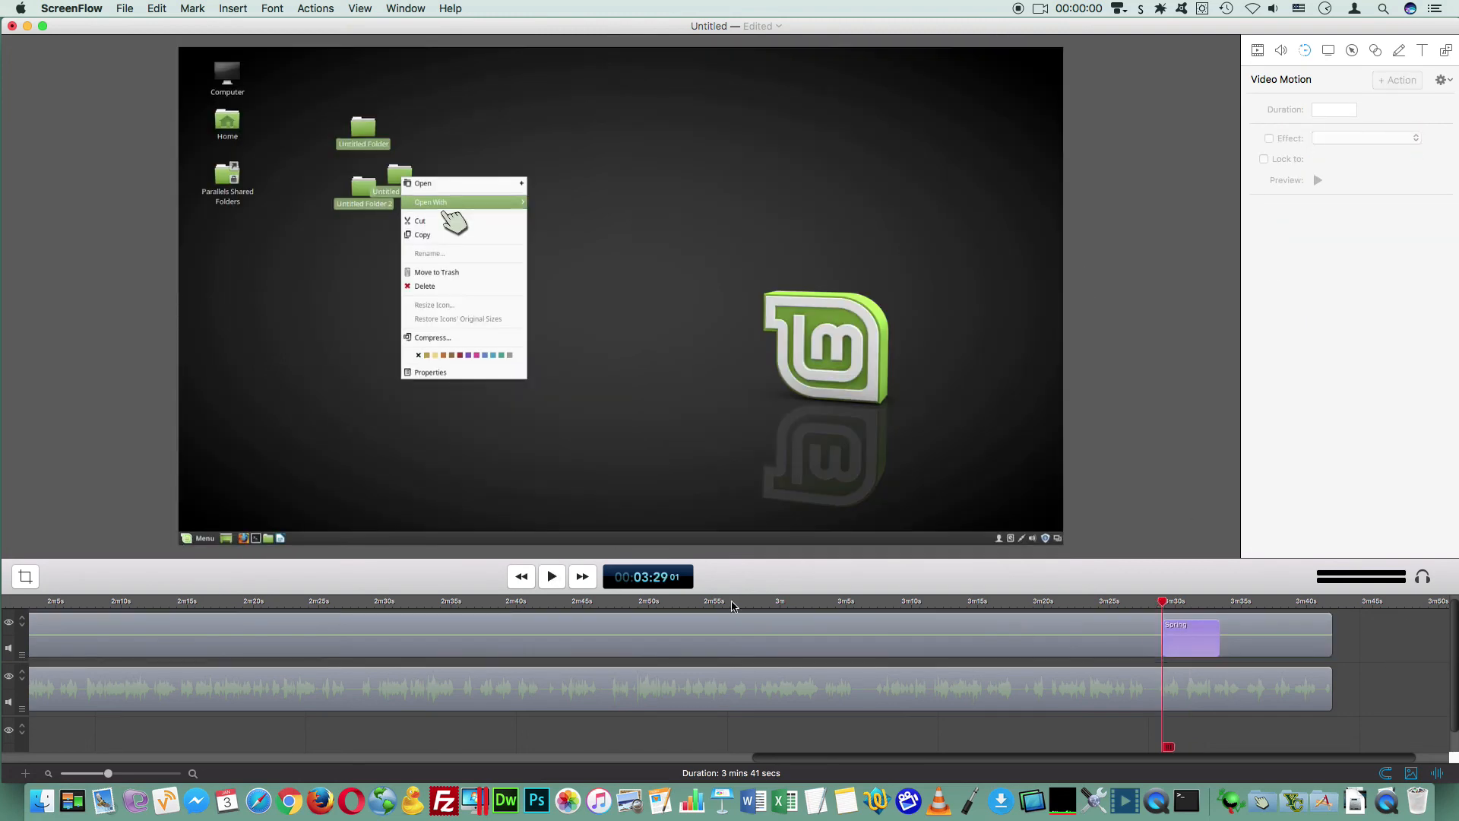
left_click(551, 577)
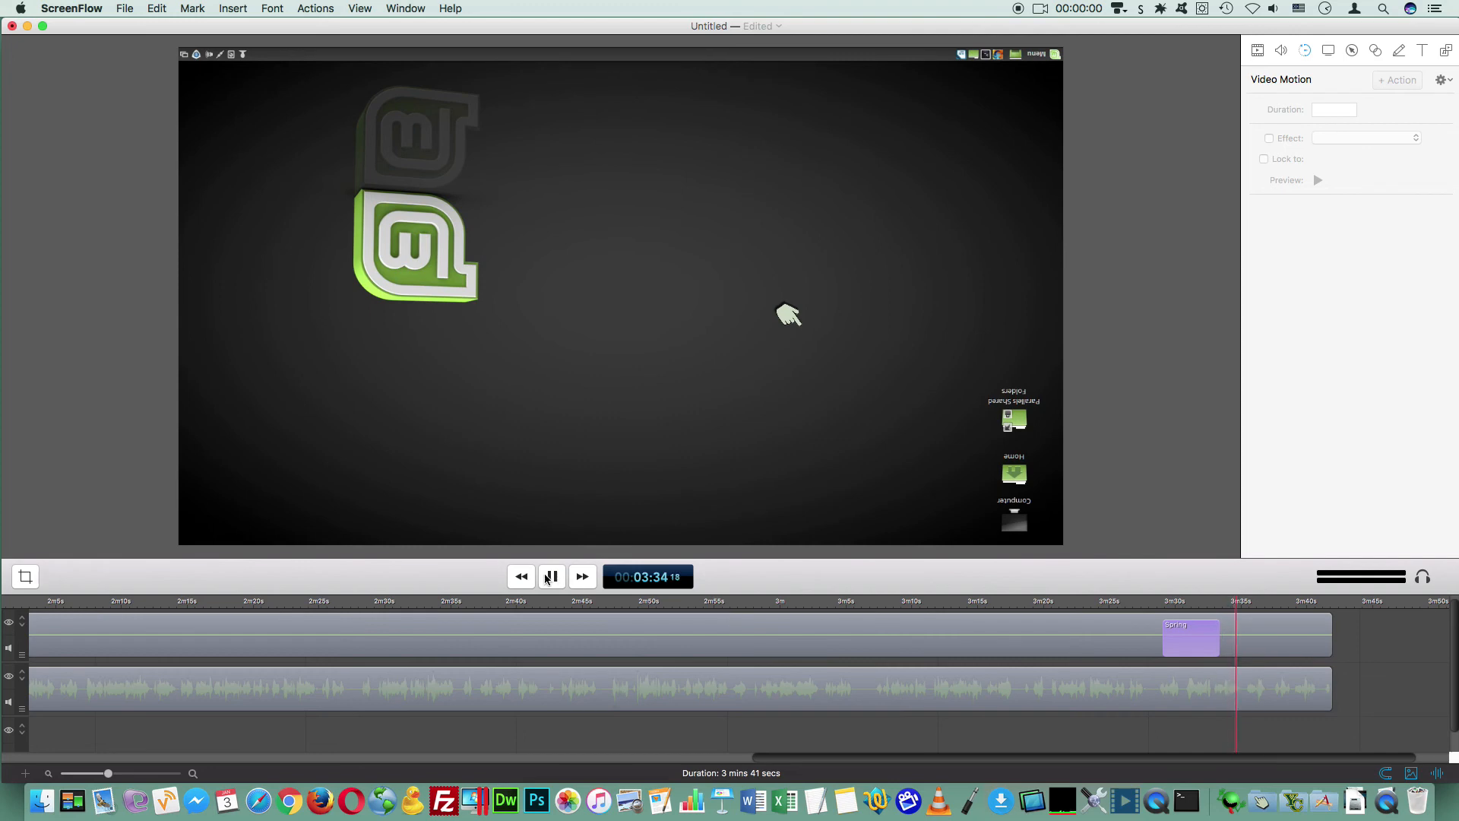
key("space")
Step: Switch the video action's motion effect to Pulse, preview it, and delete the action
left_click(1193, 637)
left_click(1341, 139)
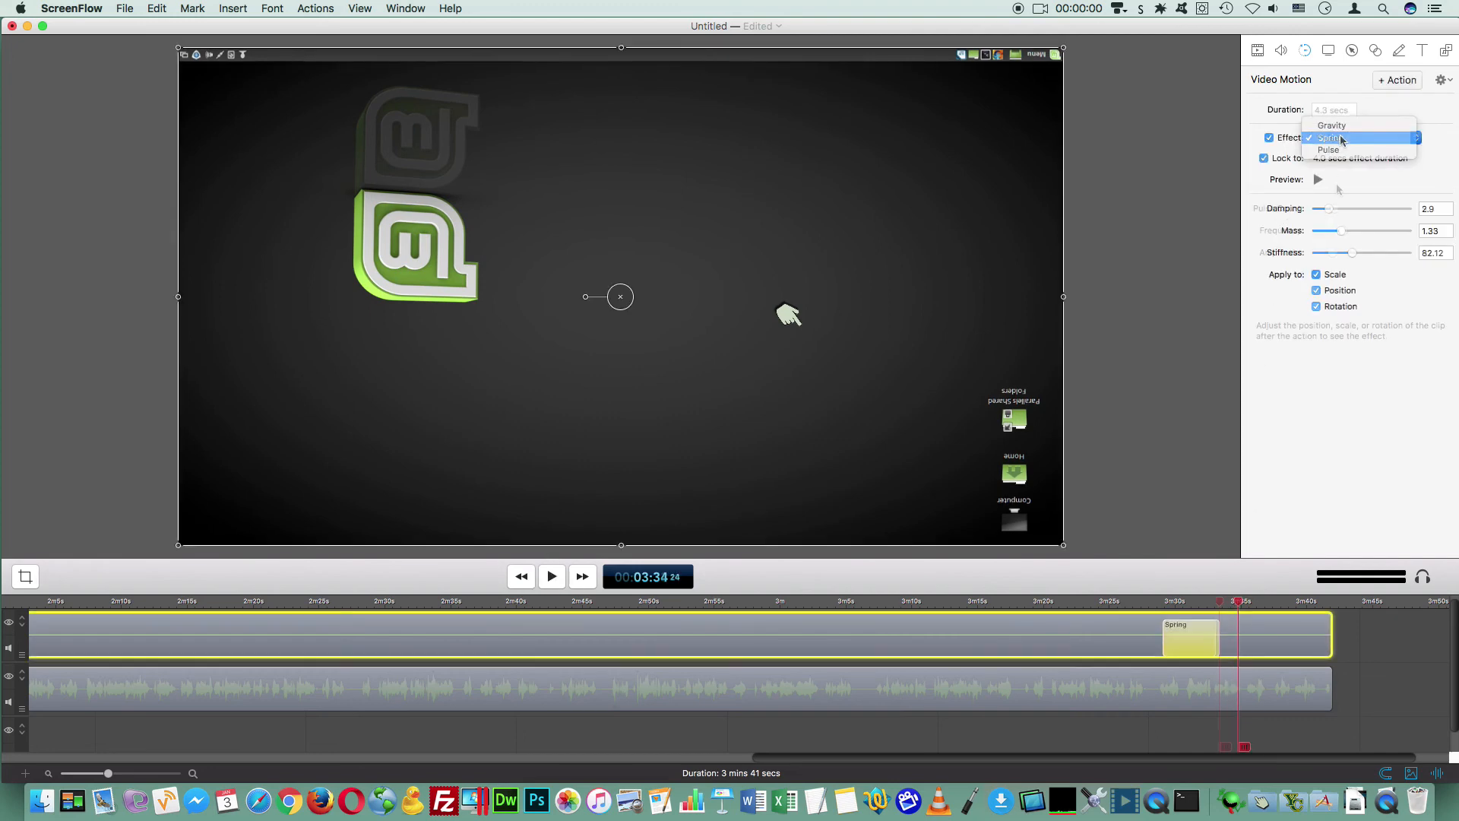
left_click(1335, 150)
left_click(1318, 179)
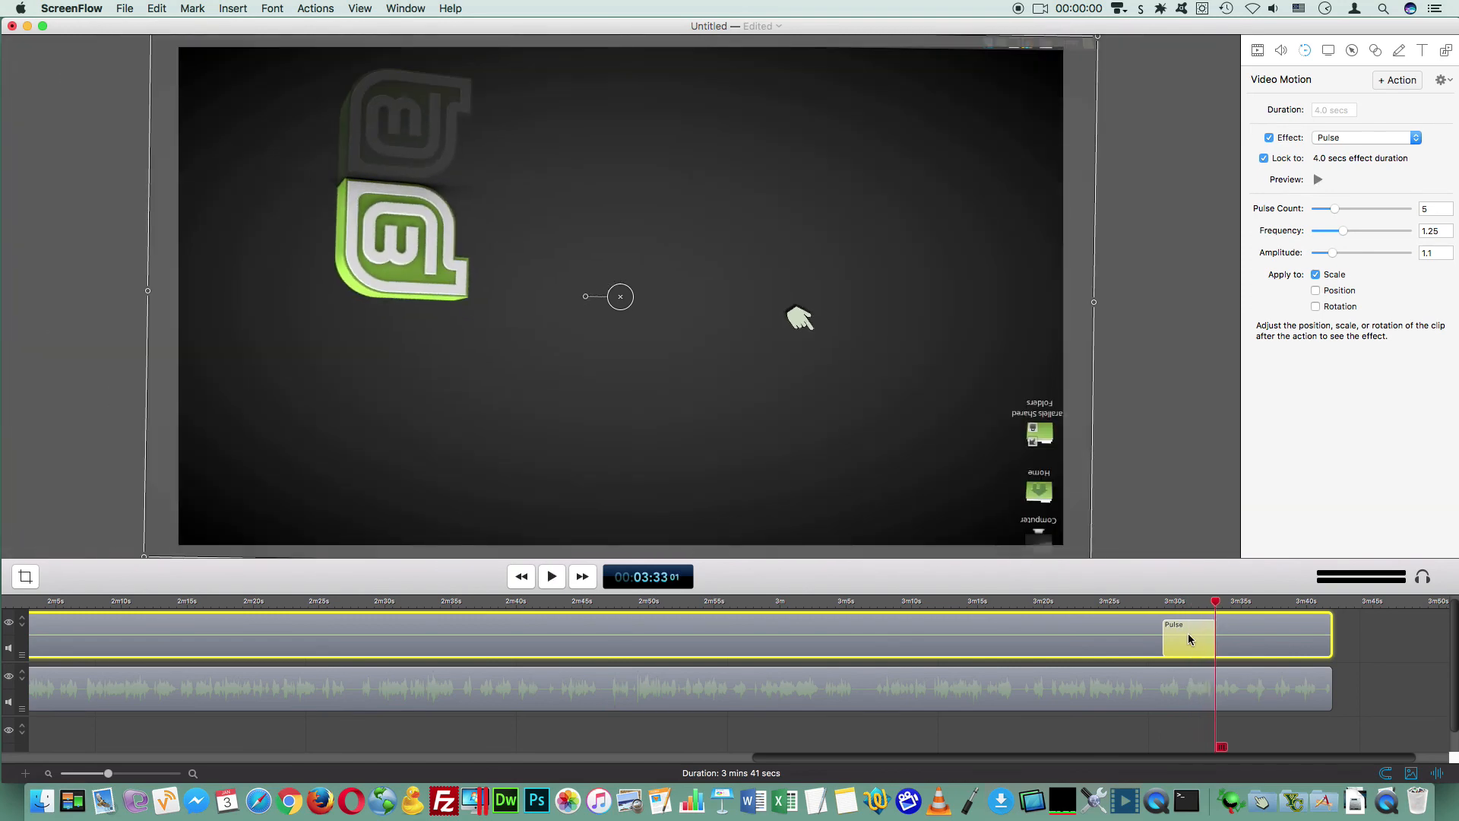
key("Delete")
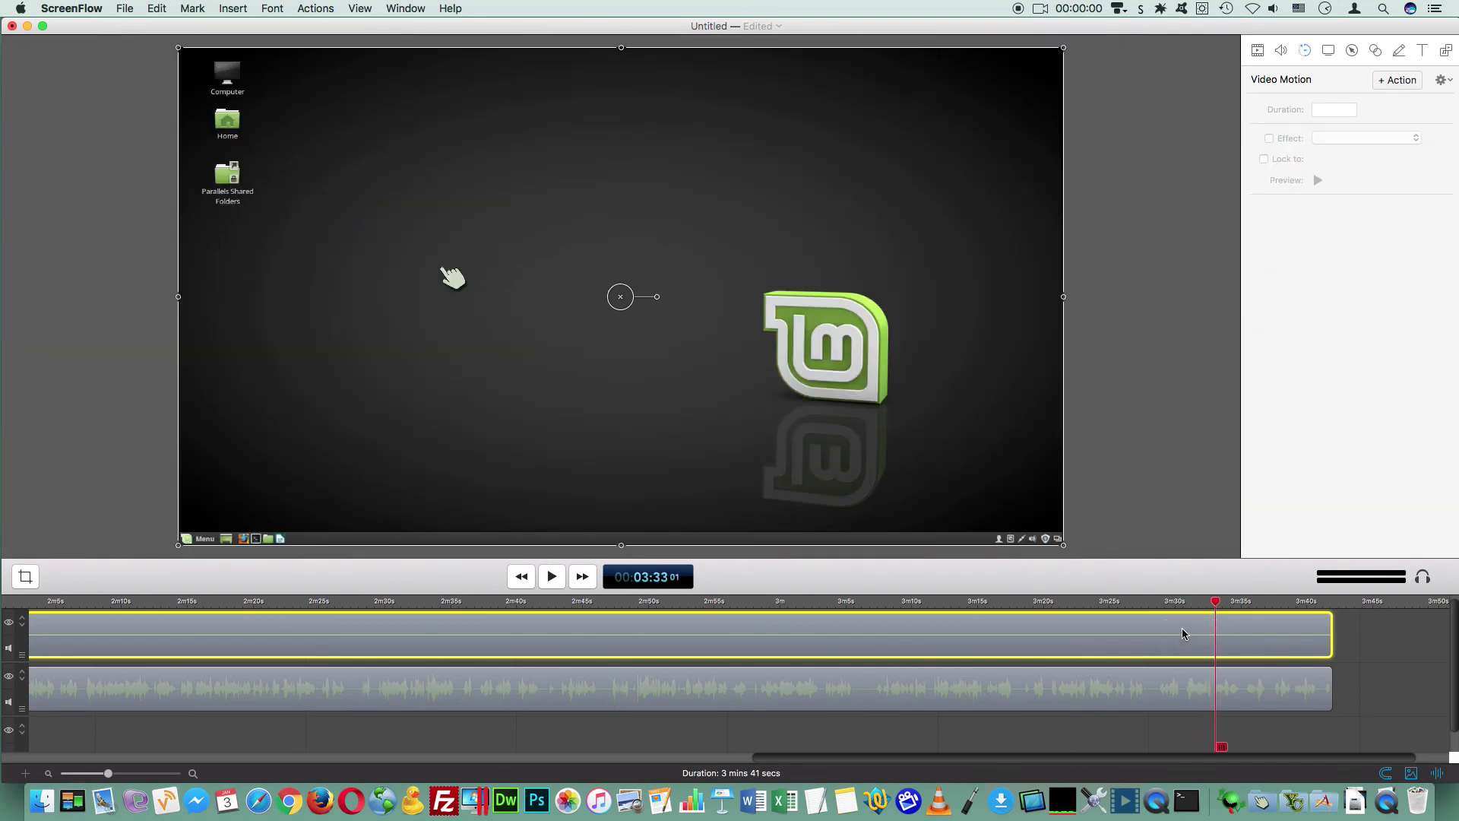
Step: Add a video action at 3:33:01, review its curve types keeping Linear, and delete the action
left_click(1256, 50)
left_click(1384, 84)
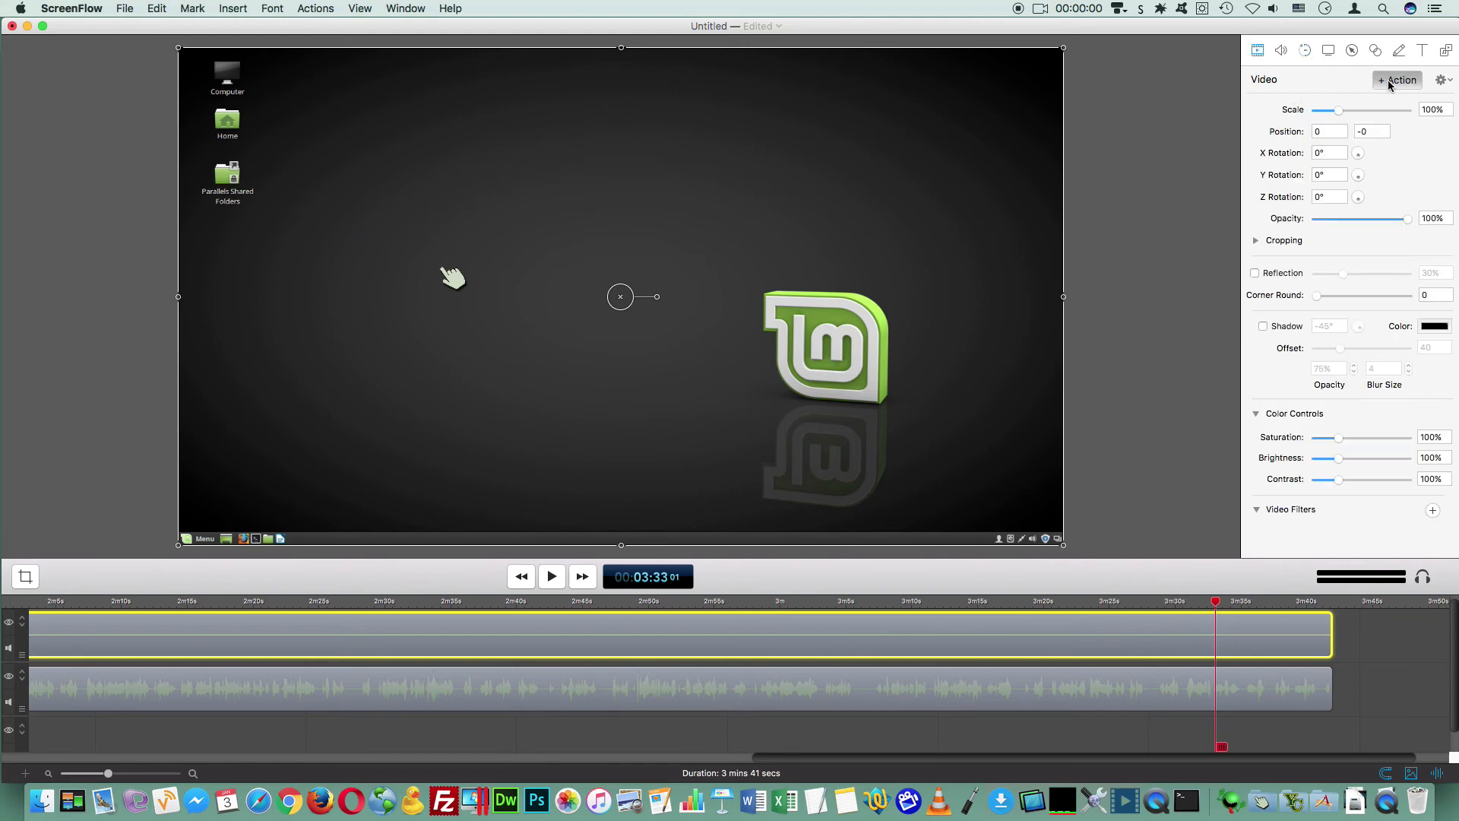
right_click(1209, 632)
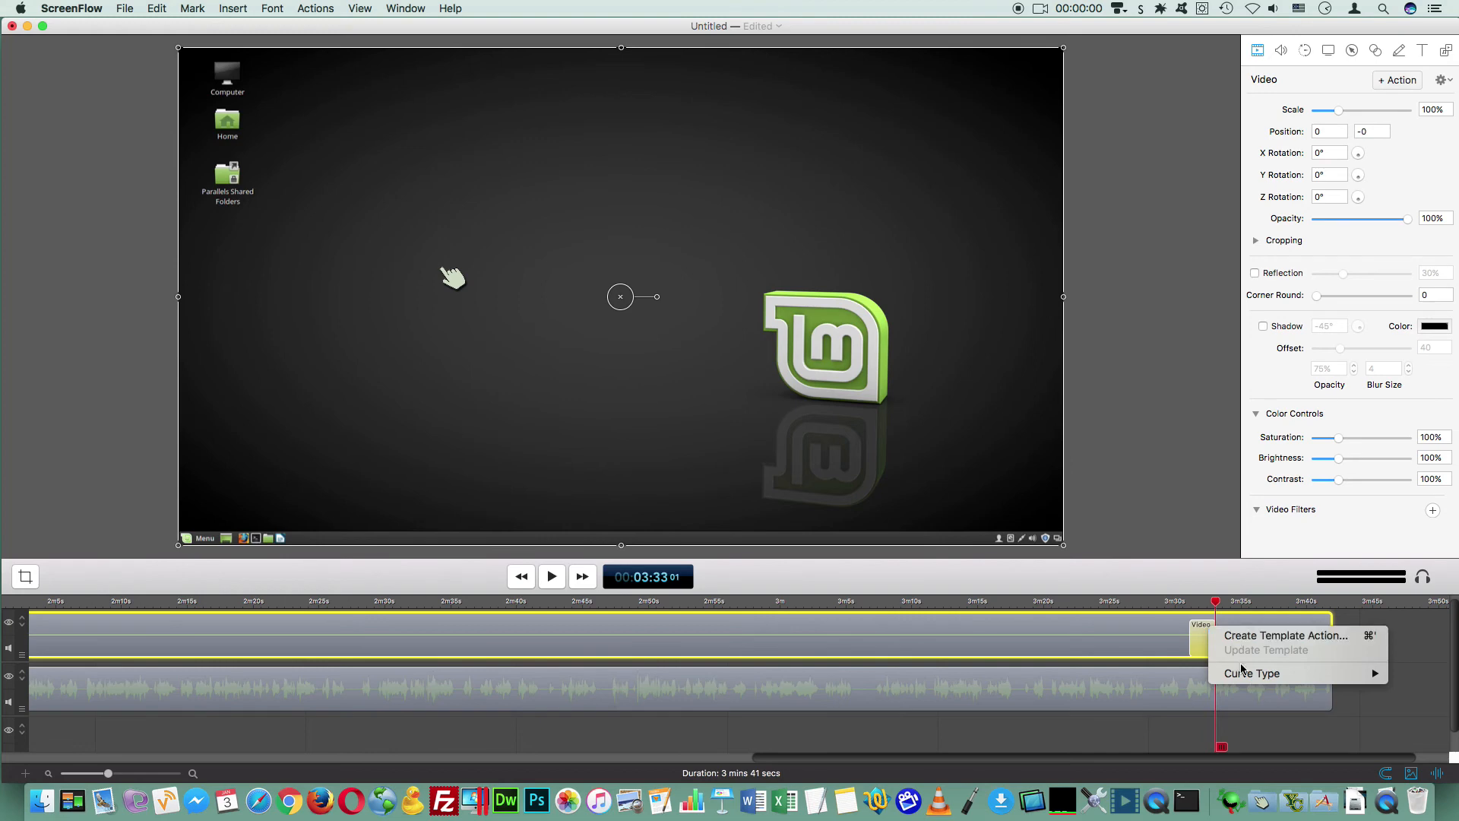
mouse_move(1244, 673)
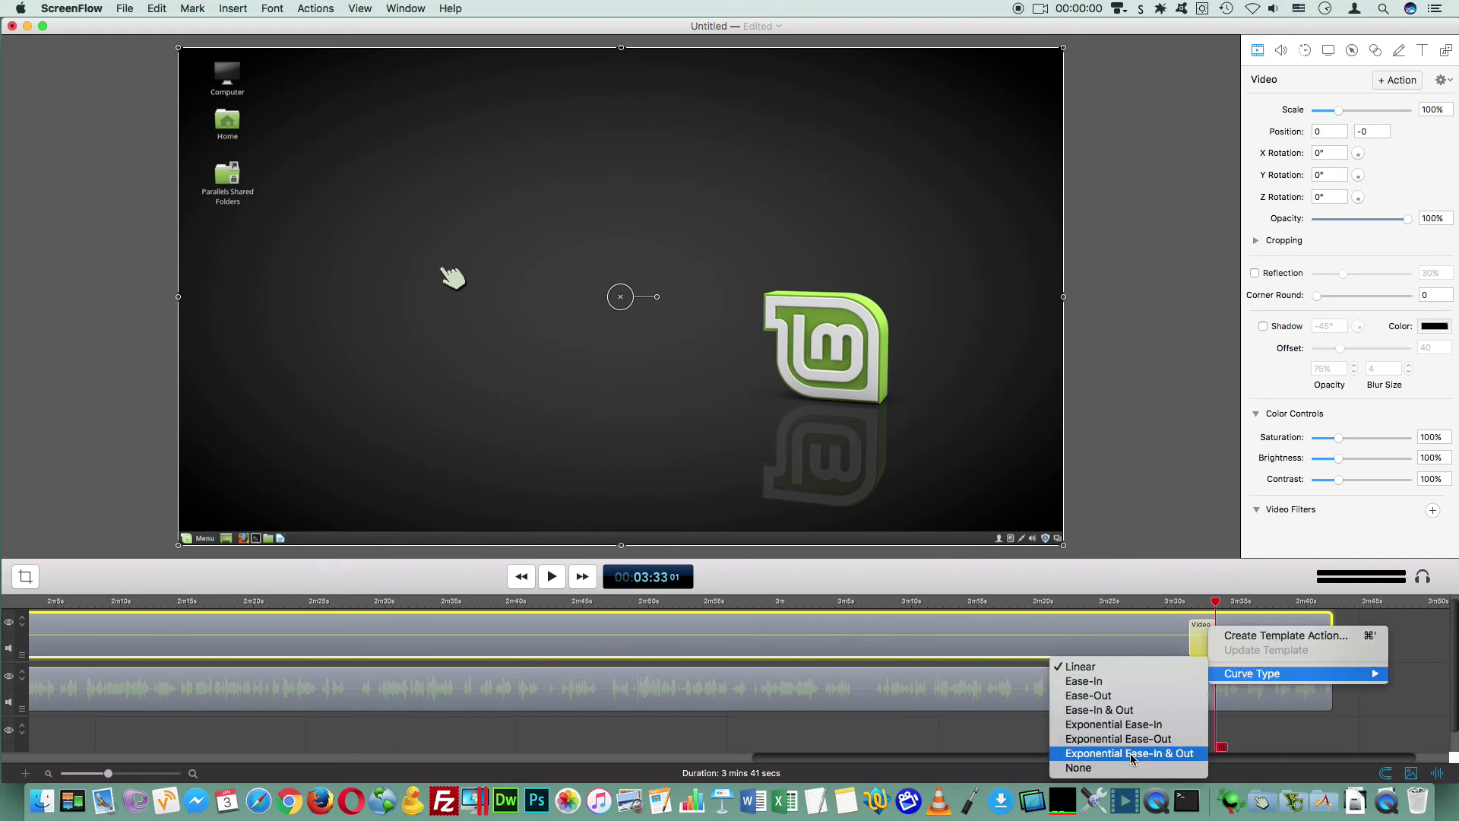
left_click(1103, 668)
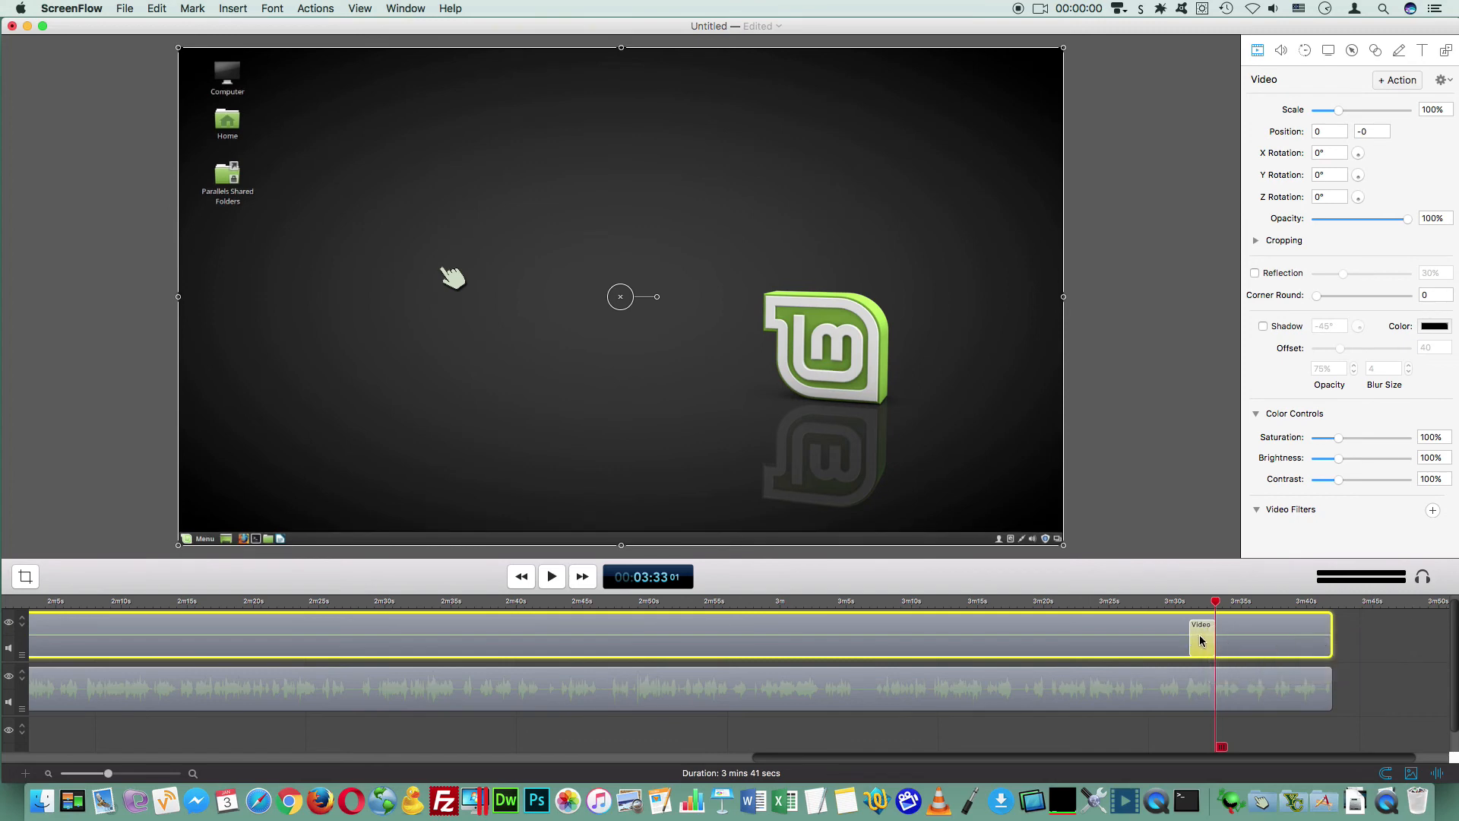
key("Delete")
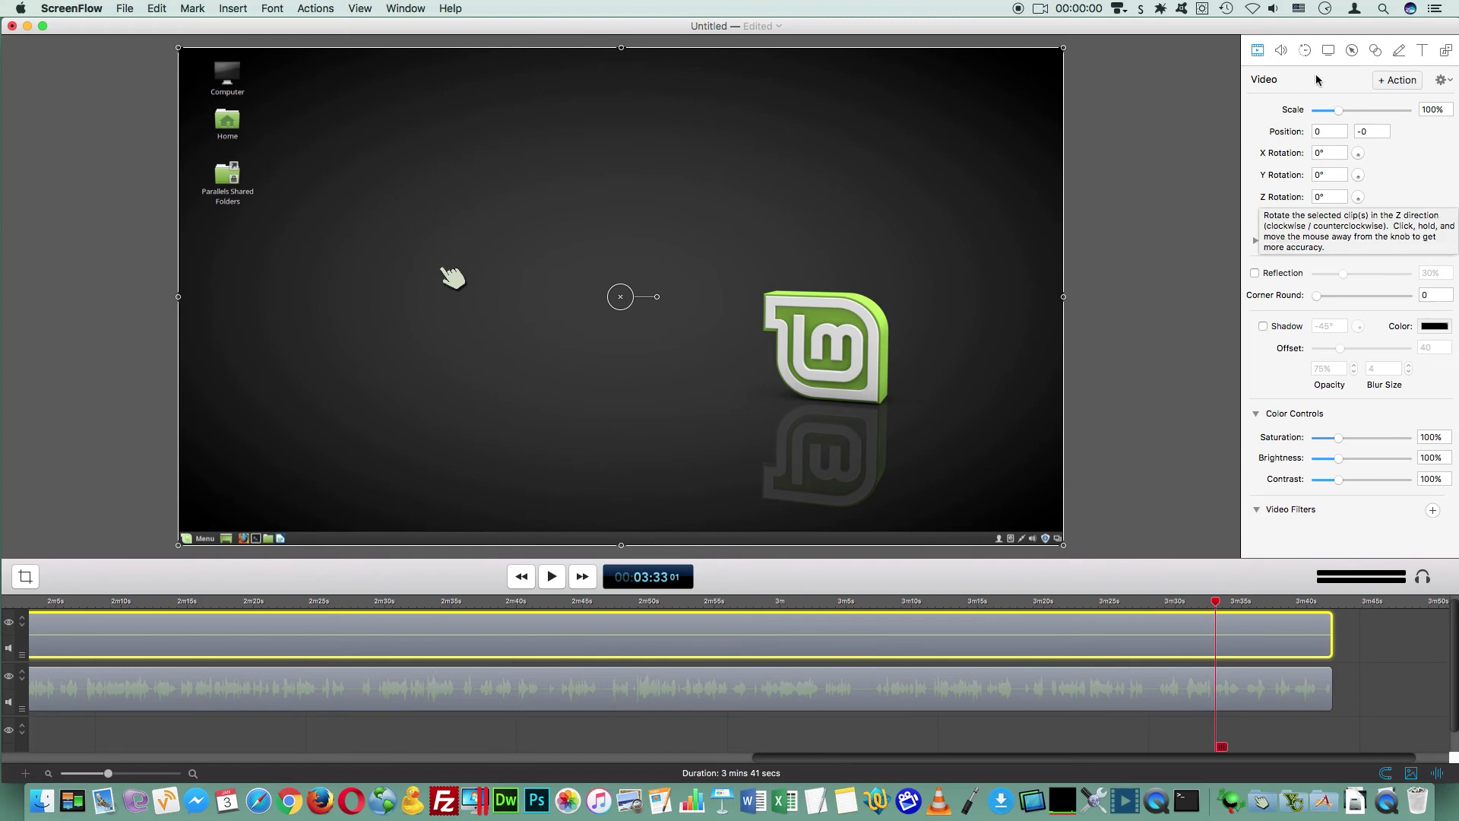
Step: Add a touch callout to the upper clip at 3:33:01 with a count of 2, size 100 px and spacing 327 px
left_click(1328, 51)
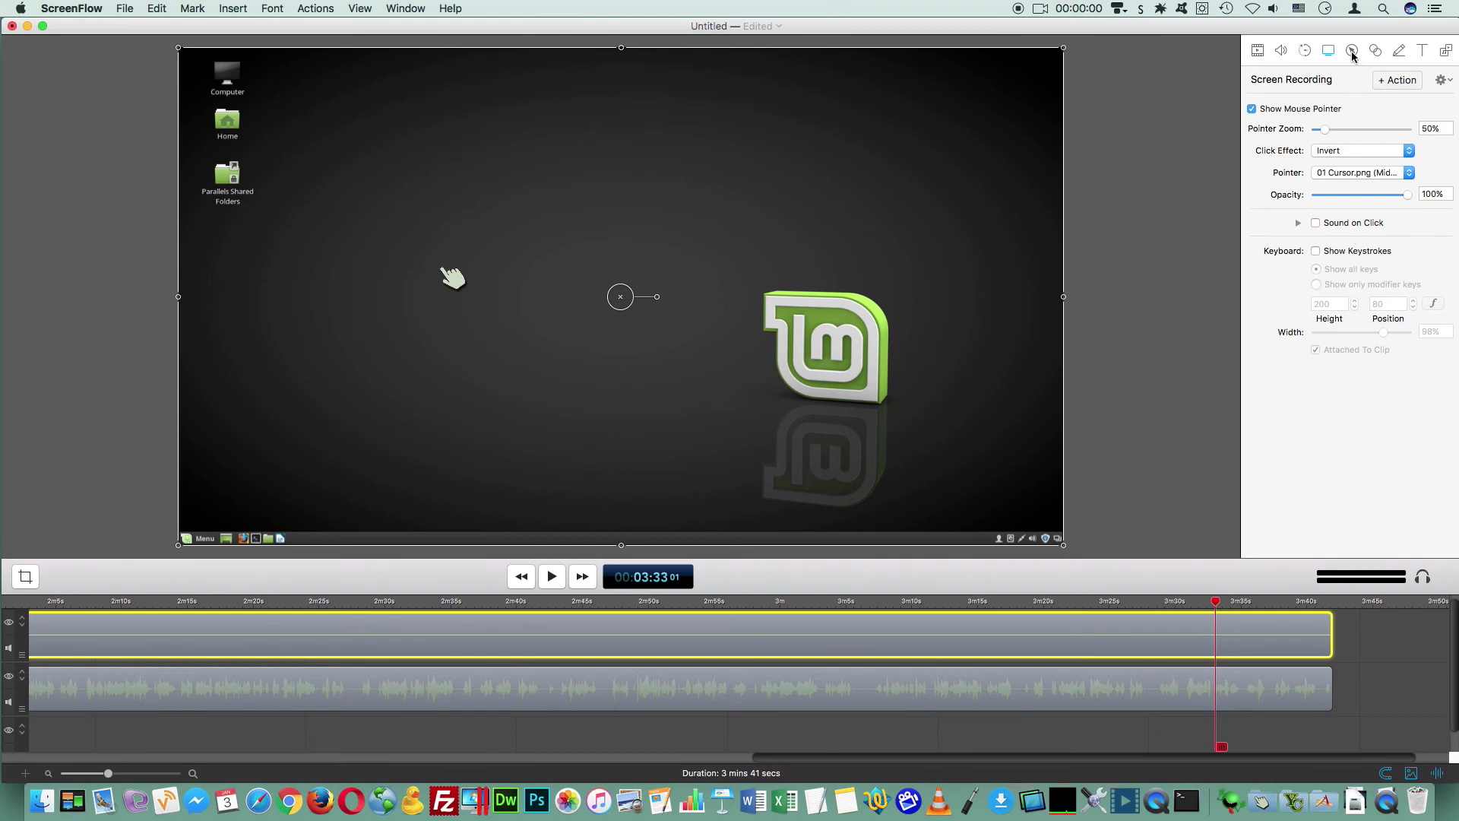
left_click(1374, 51)
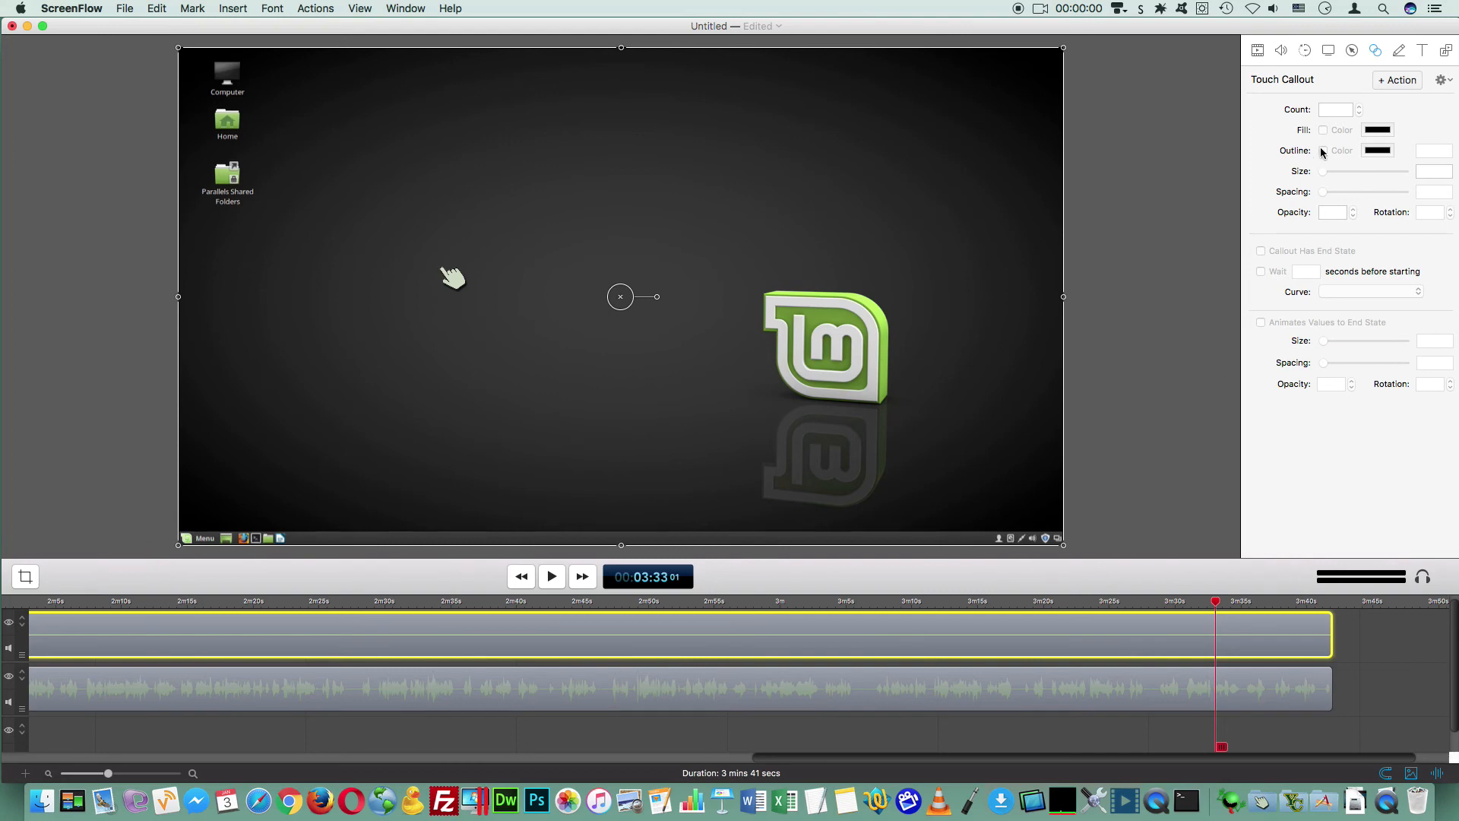
left_click(1396, 81)
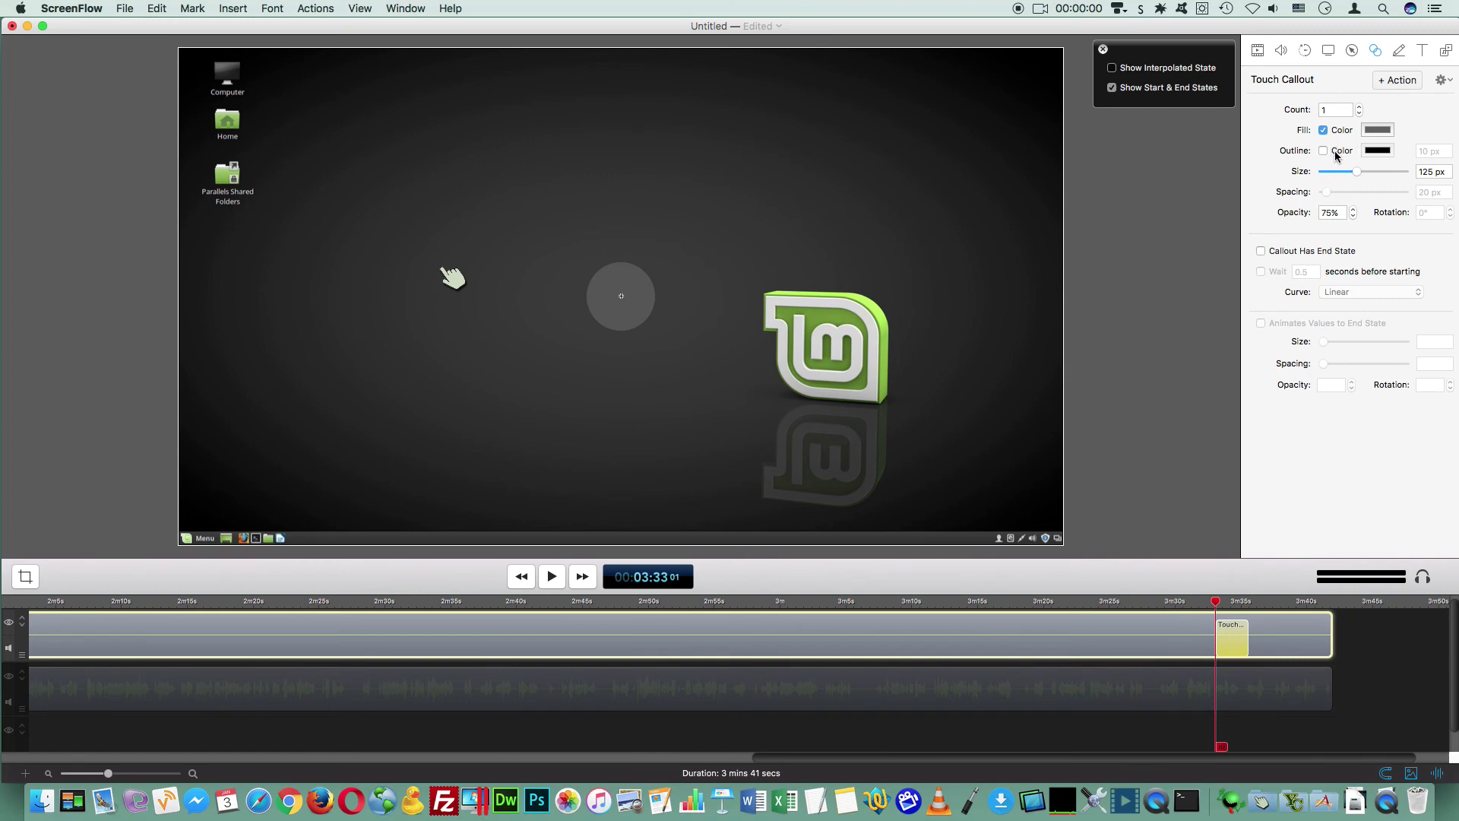
left_click(1358, 108)
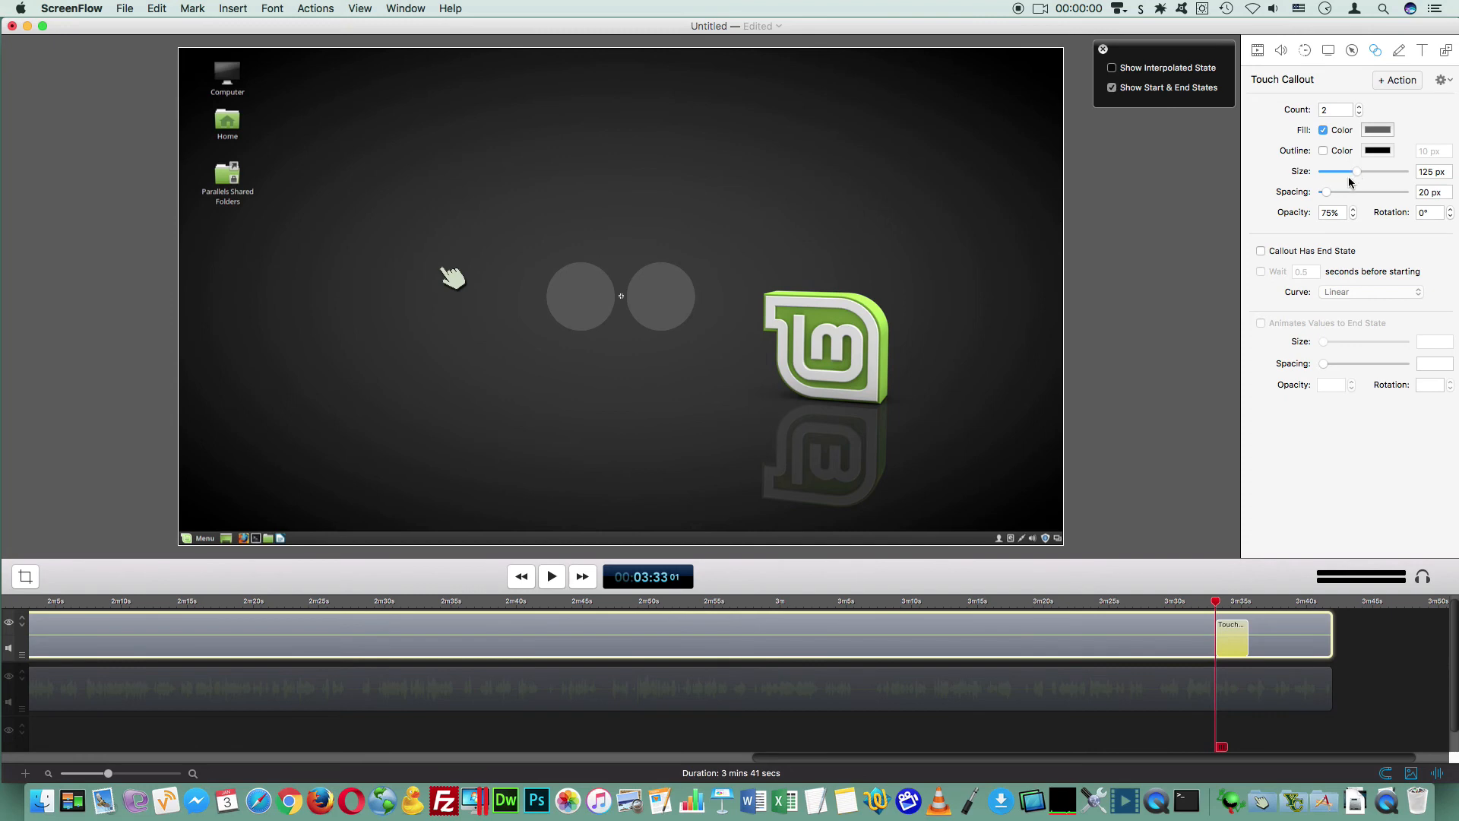
left_click_drag(1326, 192, 1354, 172)
left_click(1432, 169)
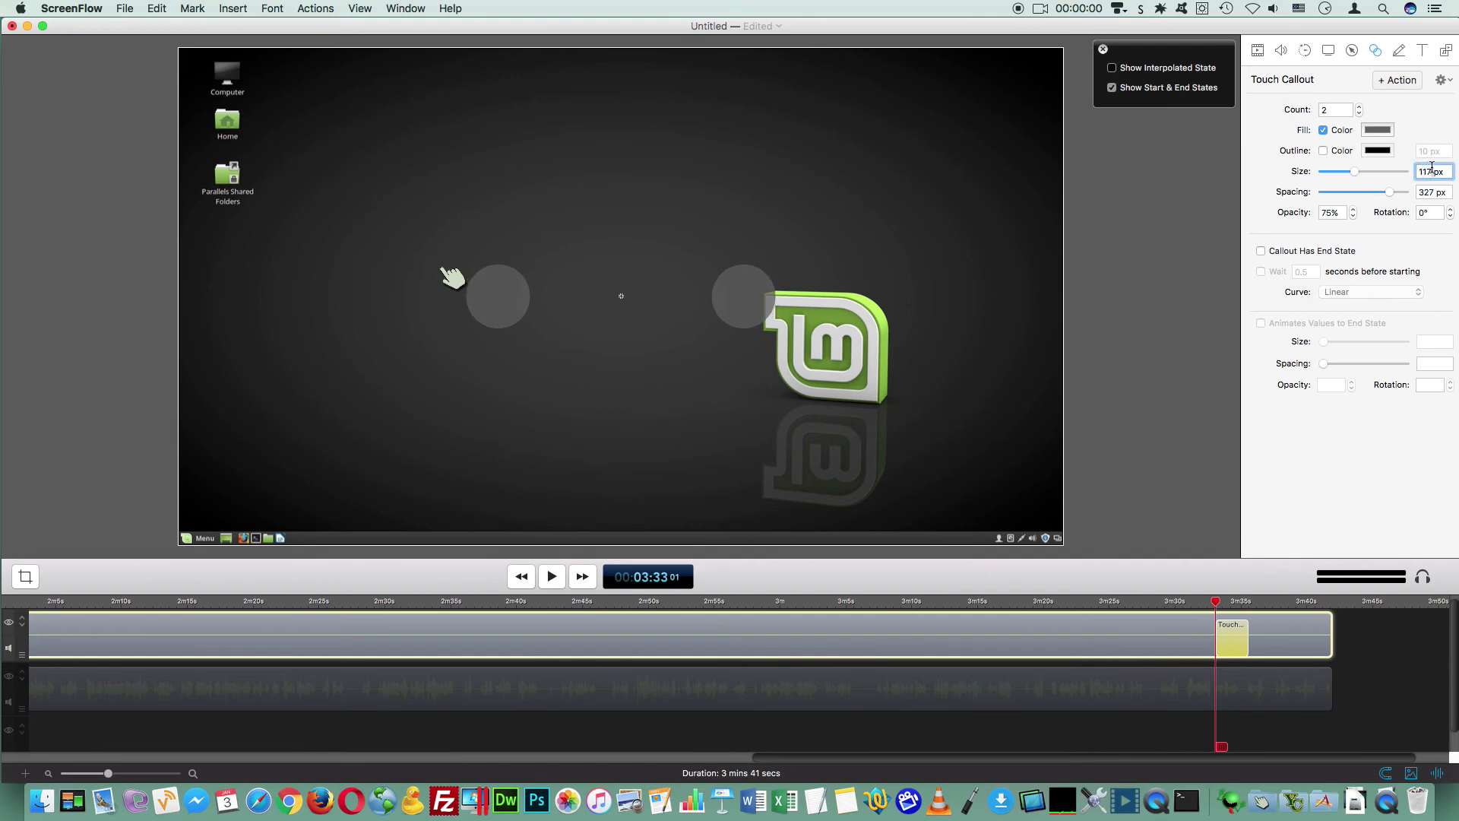
type("100")
key("Tab")
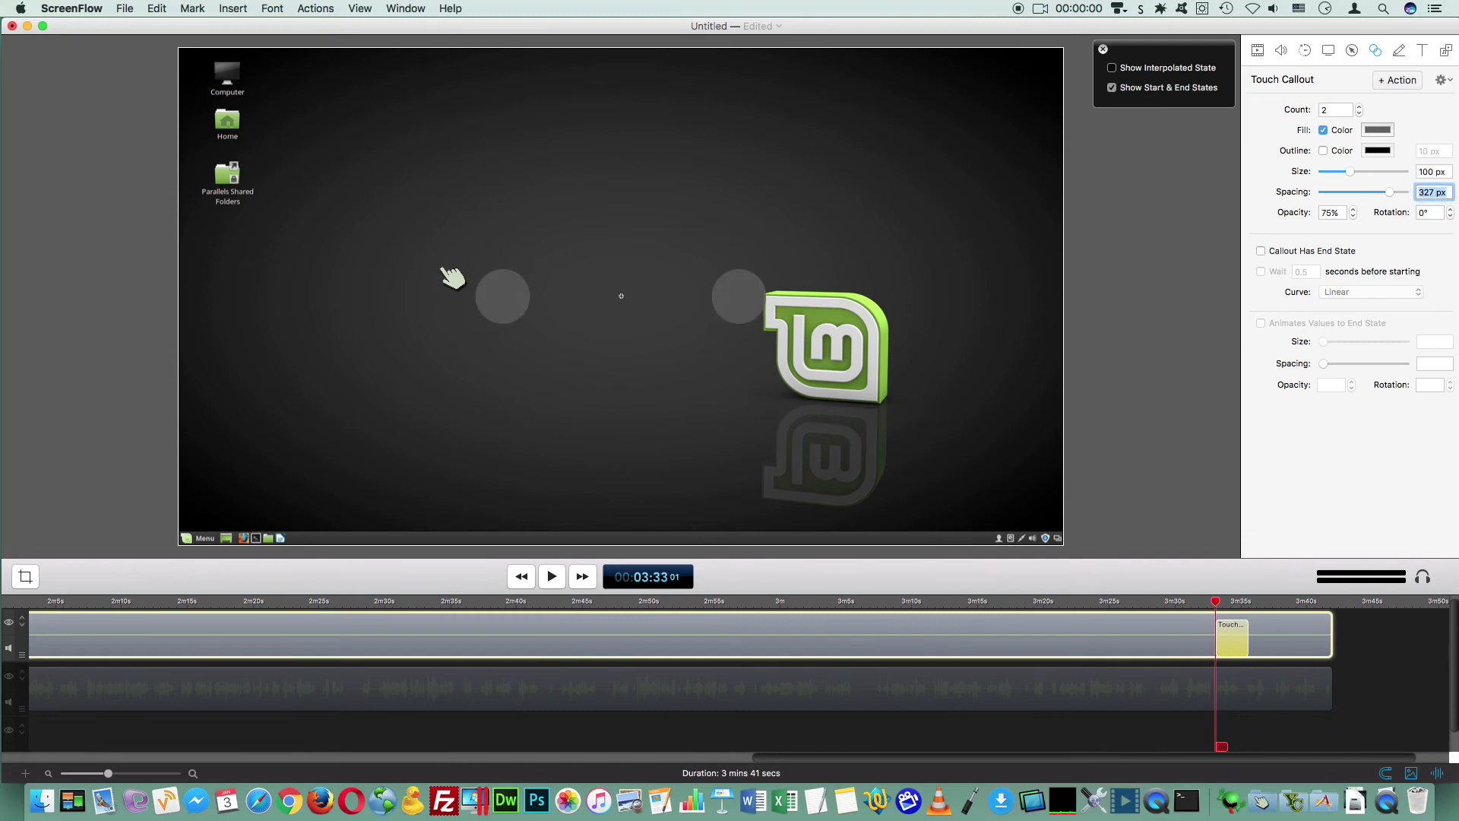
Step: Give the touch callout an end state with a 0.5-second wait, an Ease-In curve and values animated to the end state
left_click(1260, 251)
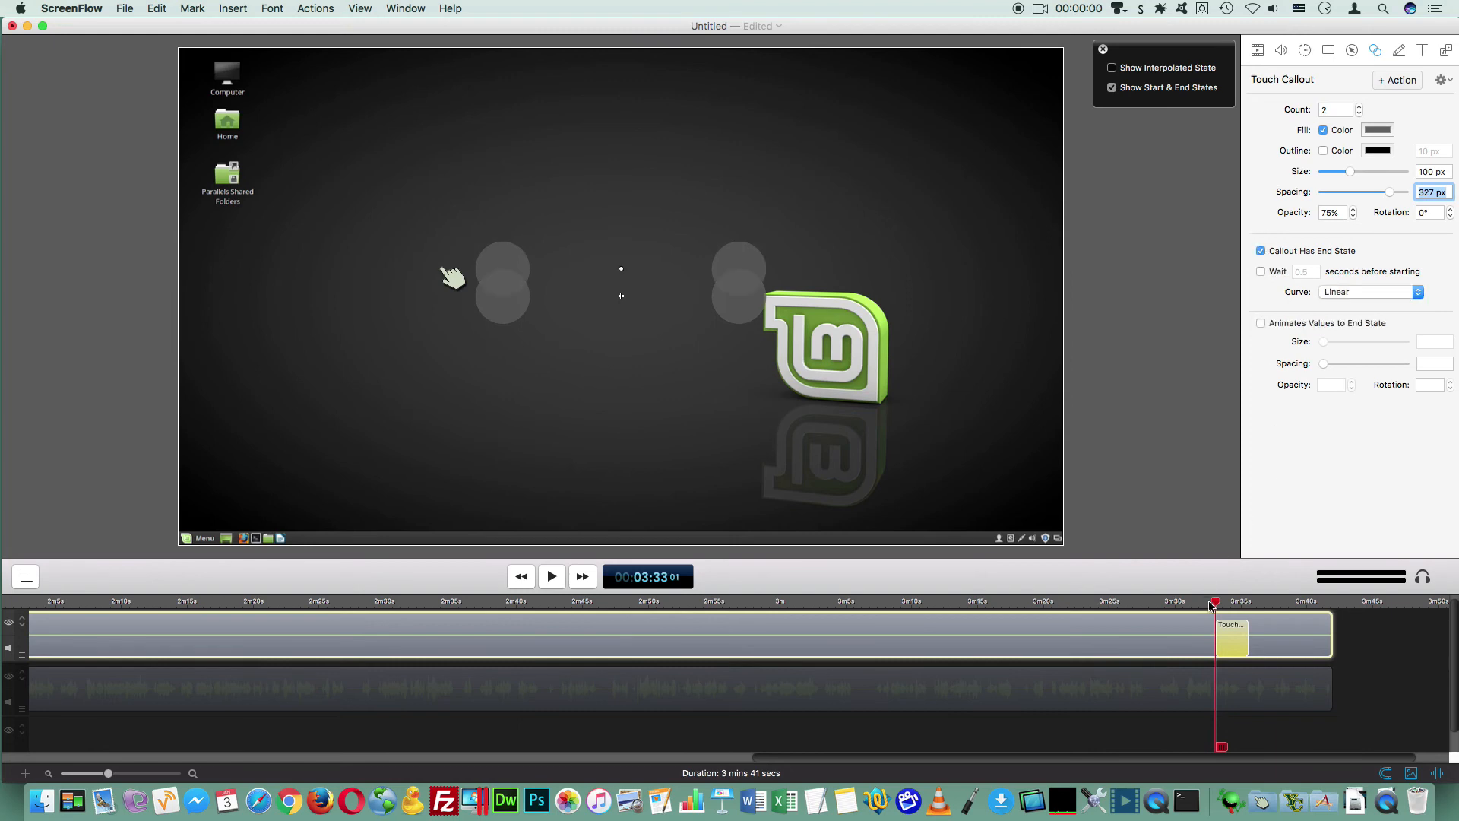
left_click_drag(1216, 602, 1248, 603)
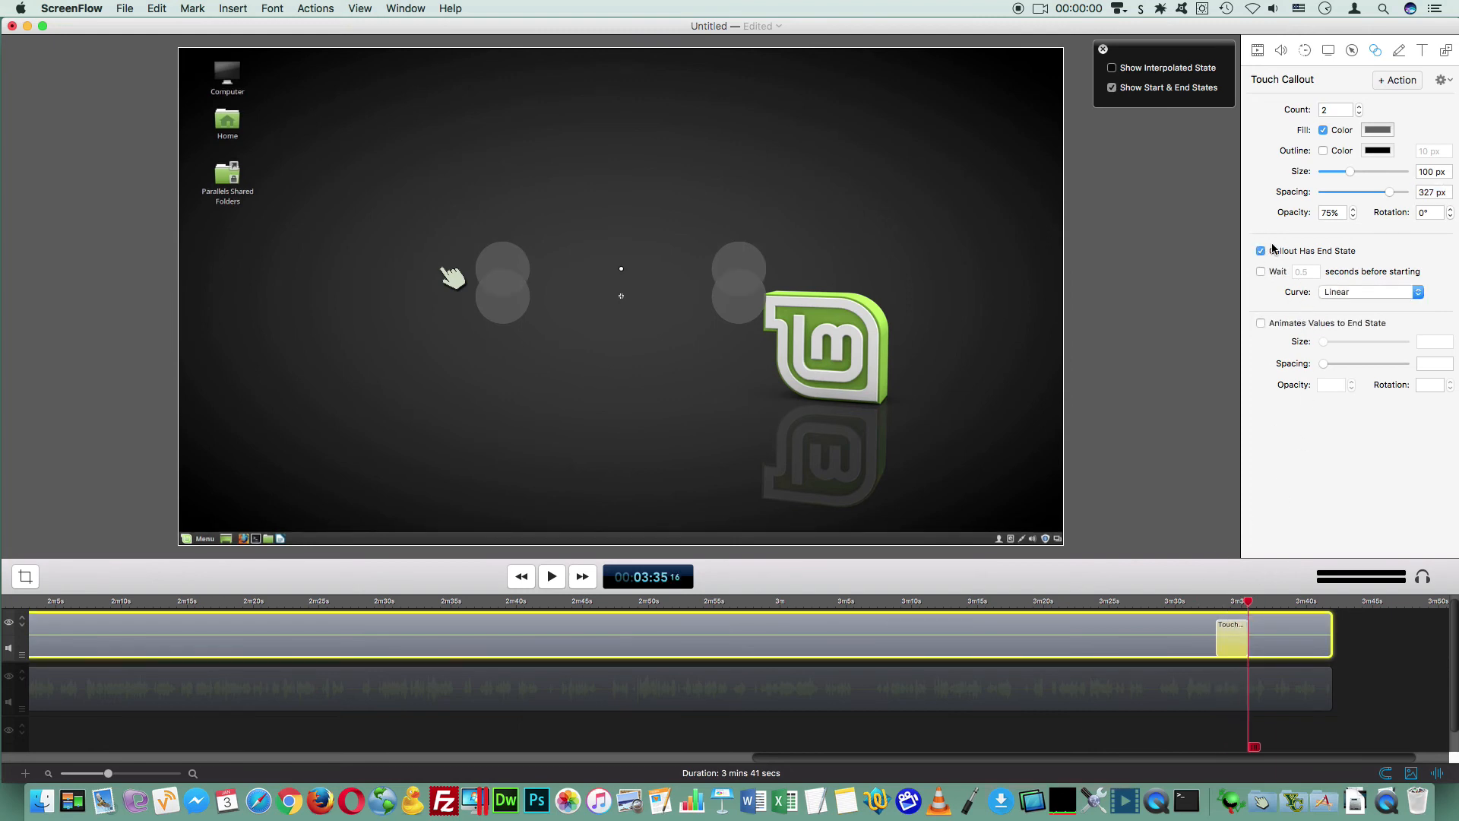
left_click(1262, 272)
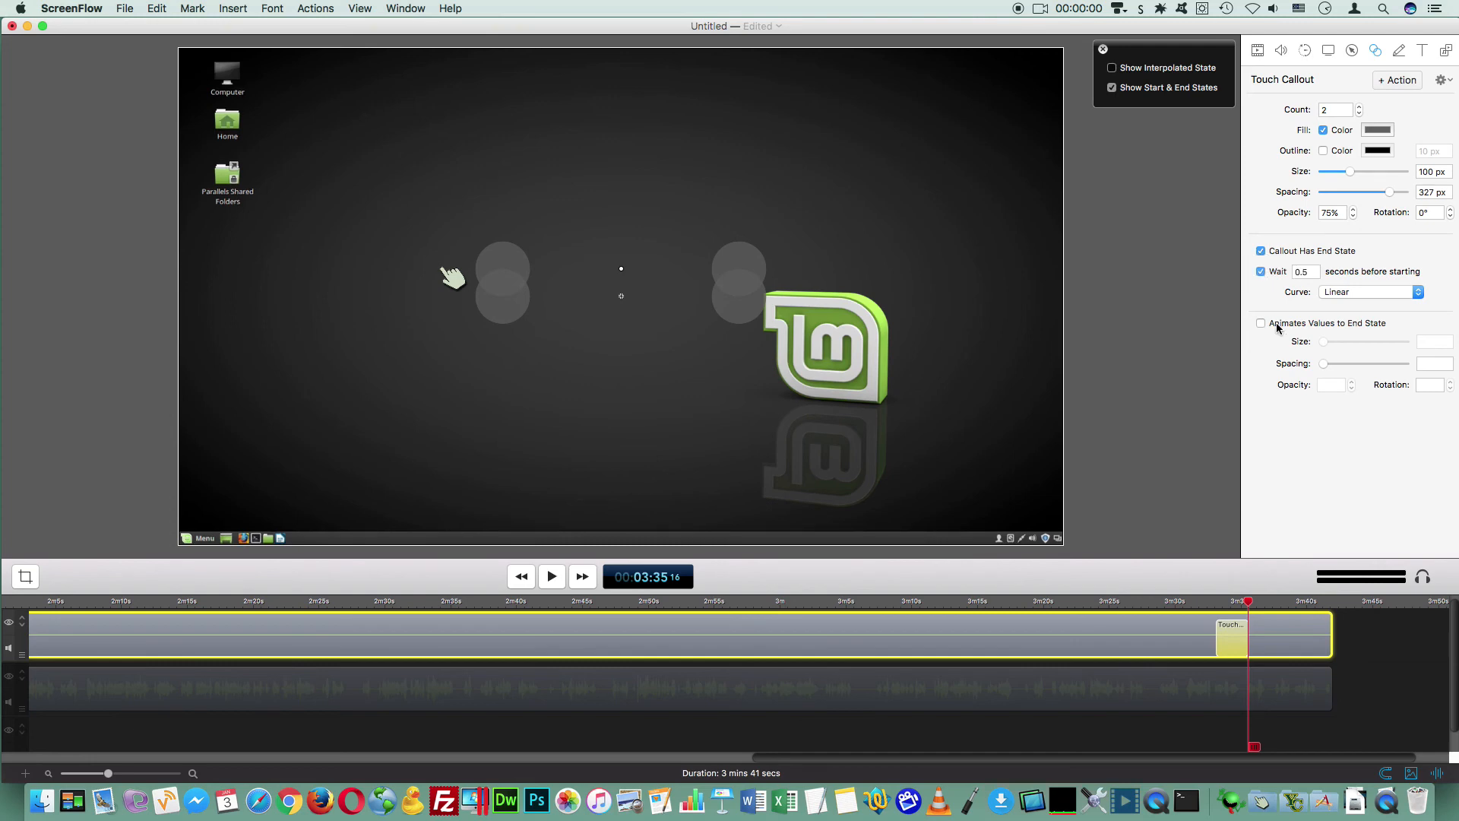
left_click(1352, 295)
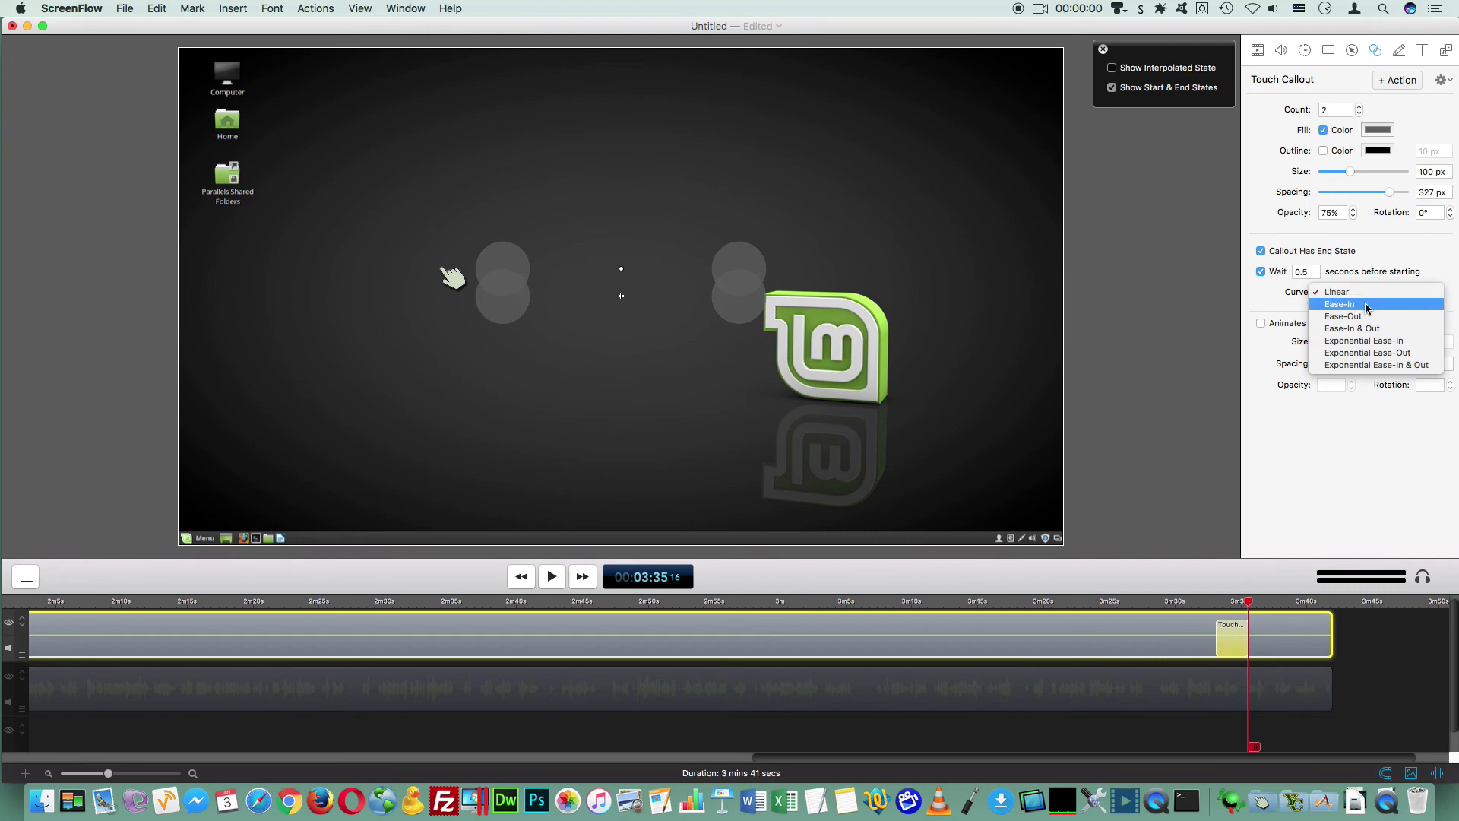
left_click(1365, 307)
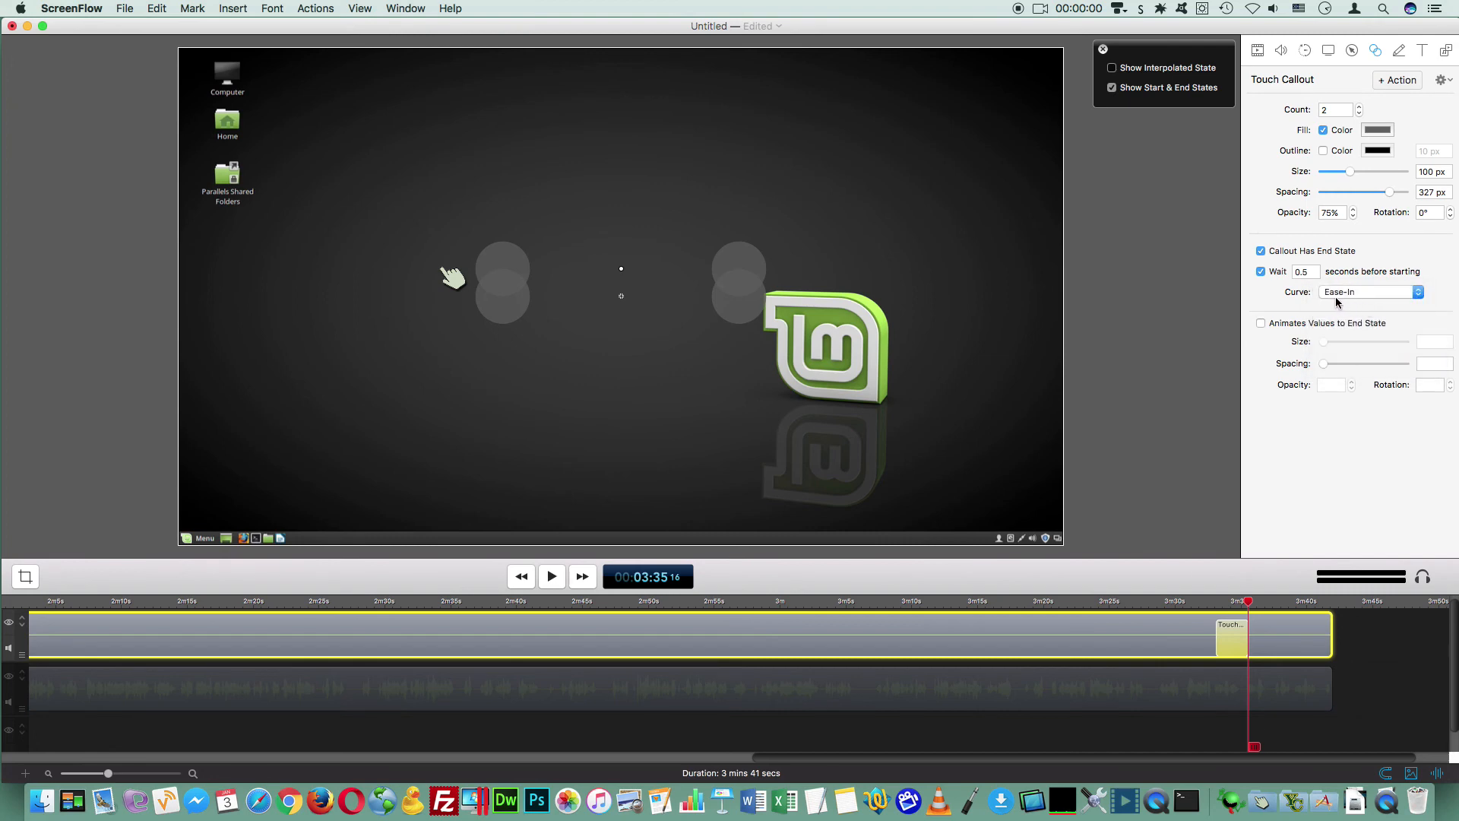
left_click(1266, 327)
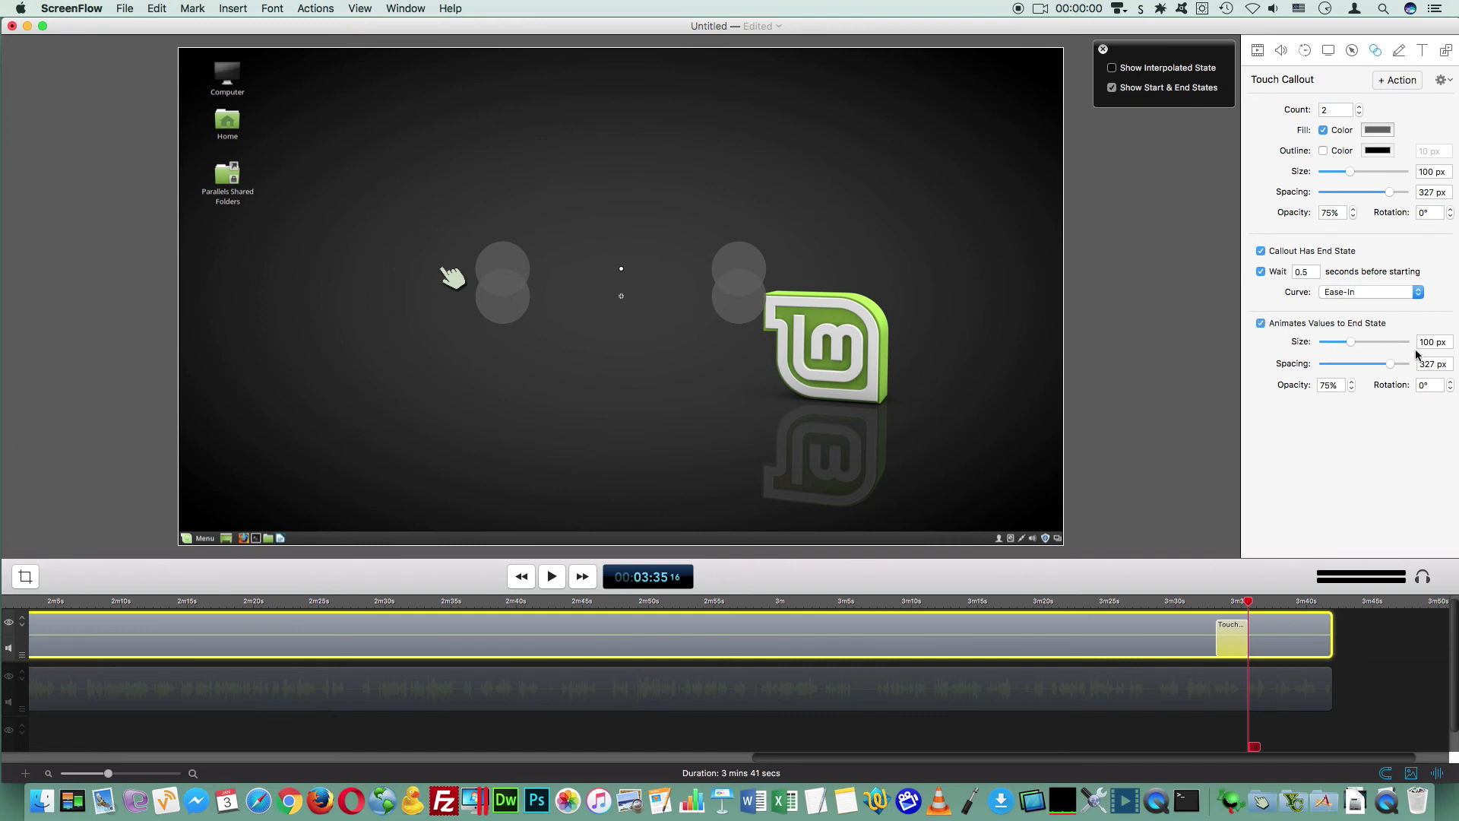
Step: Set the touch callout's end-state spacing to 0 px and align its end position with the start position
left_click_drag(1390, 364, 1319, 365)
left_click_drag(653, 274, 653, 249)
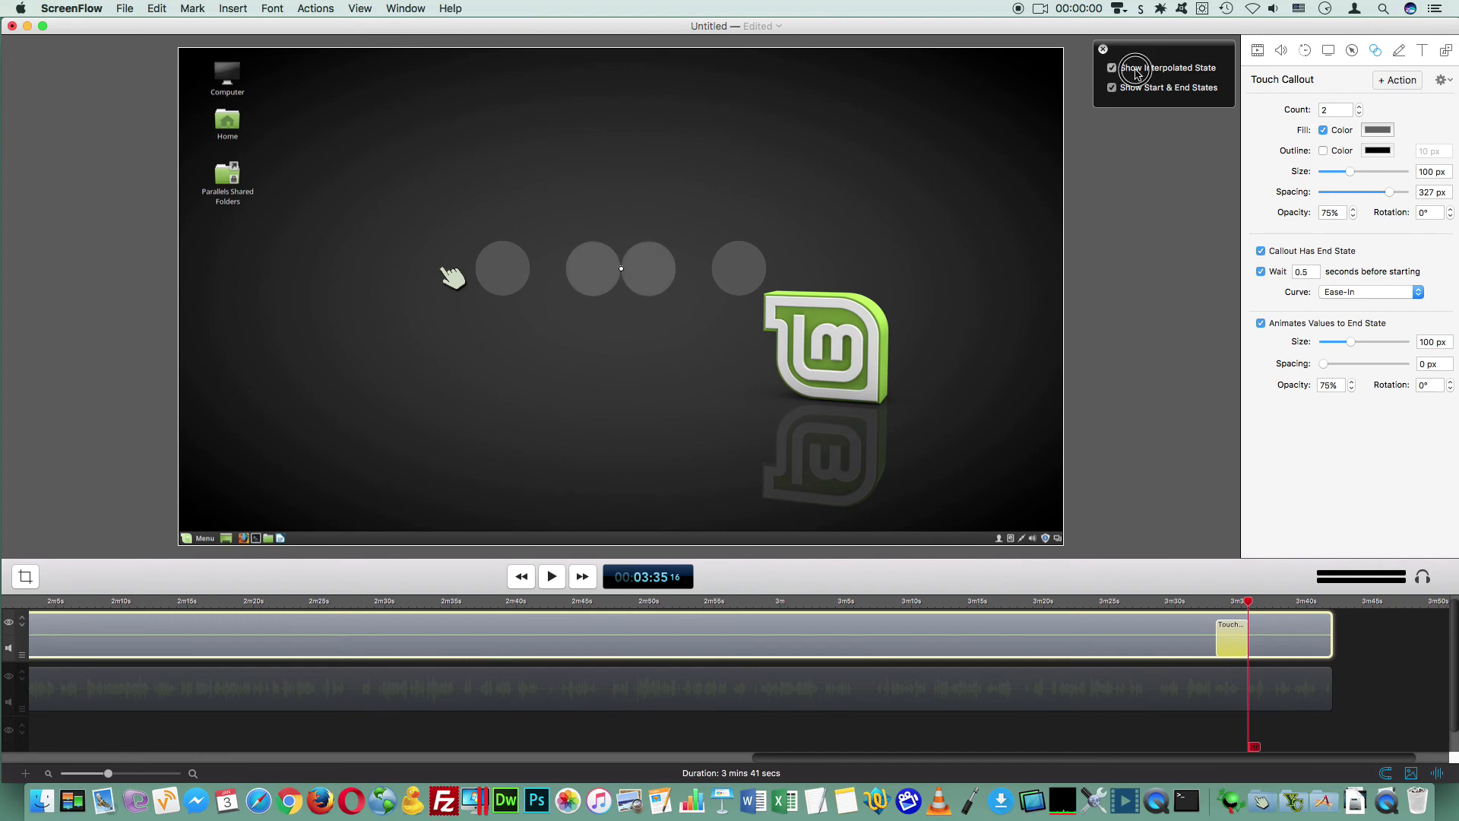
Step: Preview the touch callout from 3:33:01, including once with the start and end state display closed
left_click_drag(1248, 604, 1215, 605)
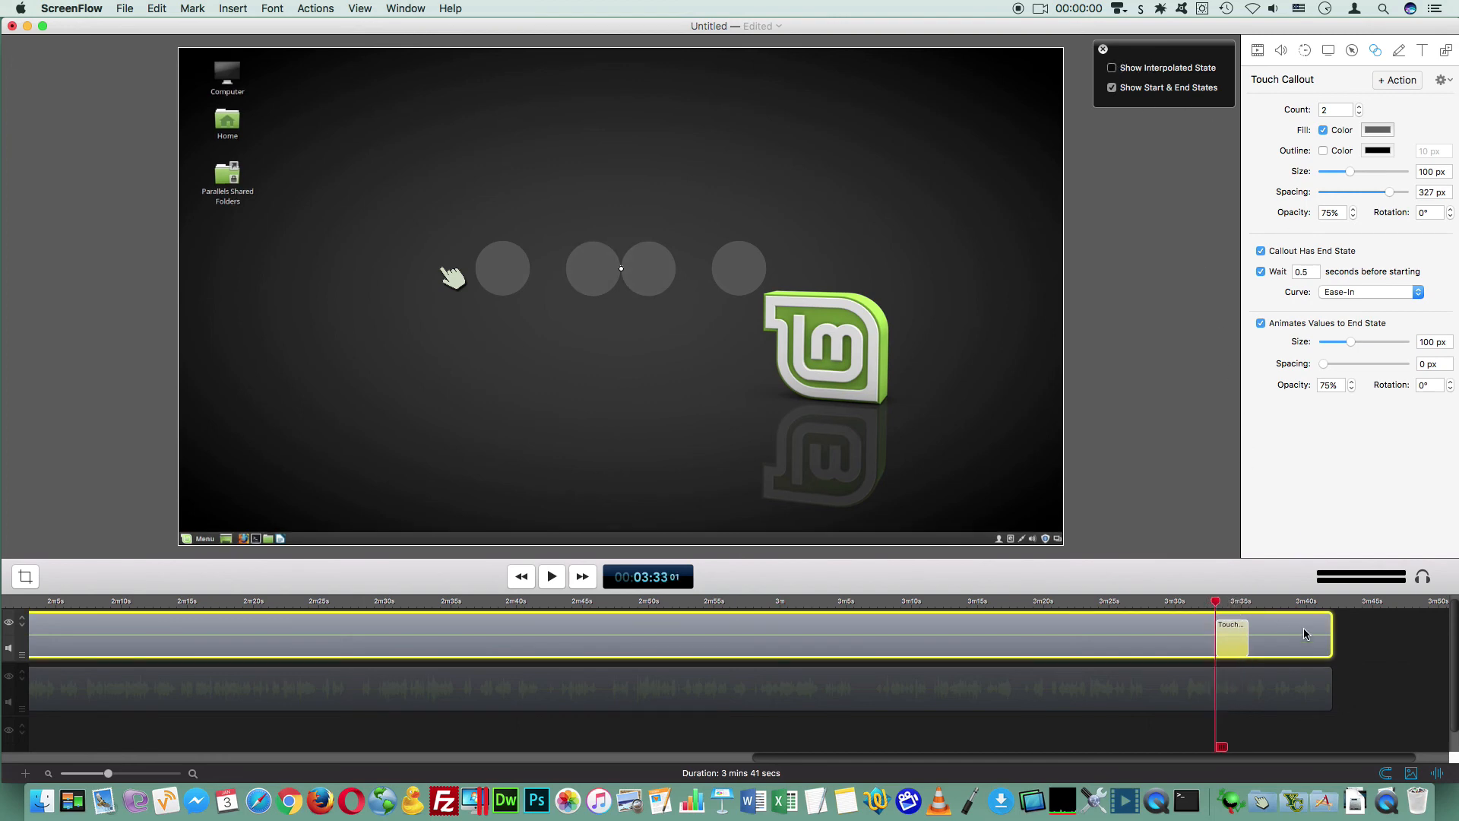
left_click(552, 575)
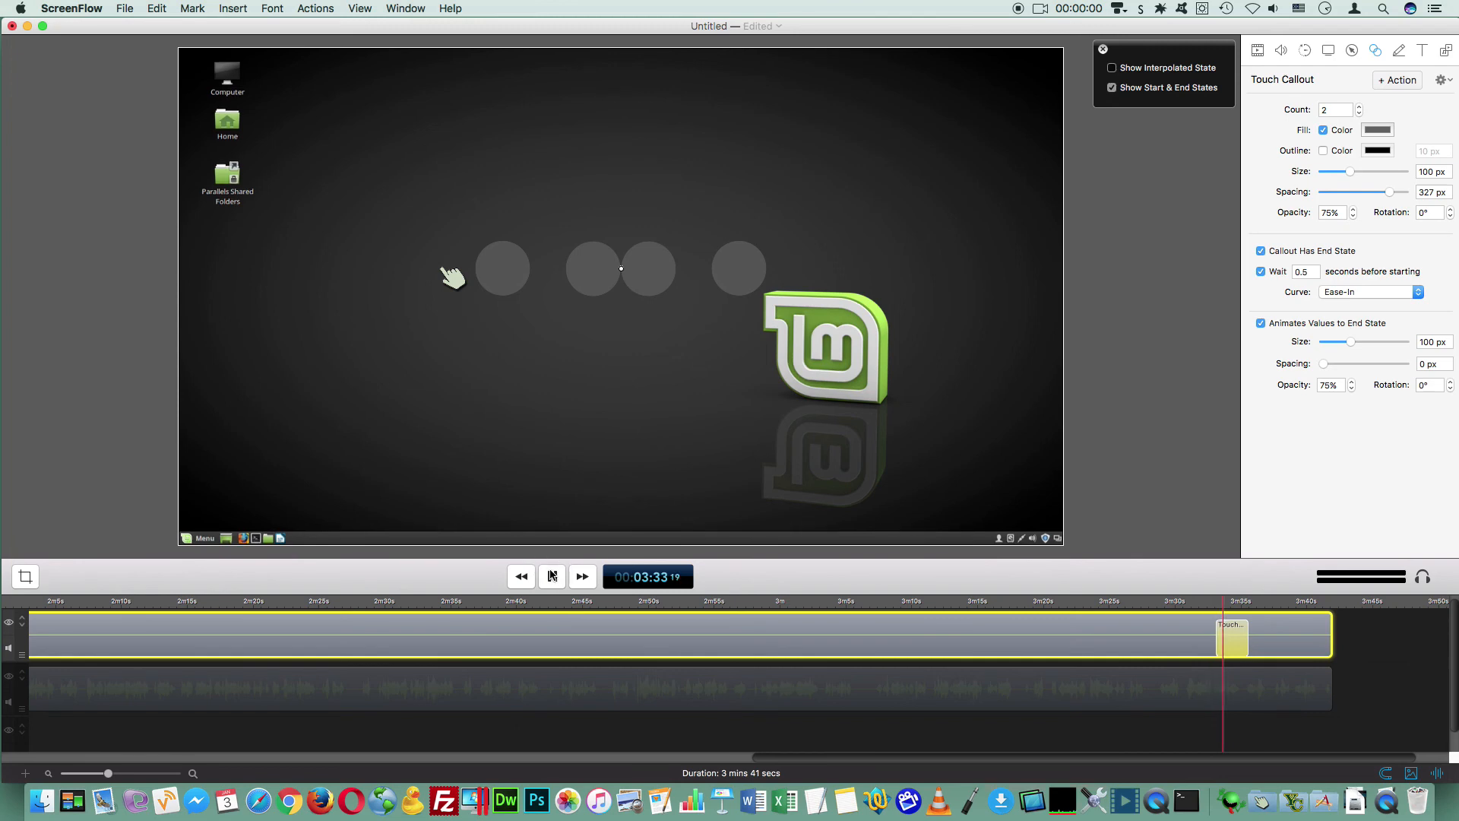
left_click(552, 575)
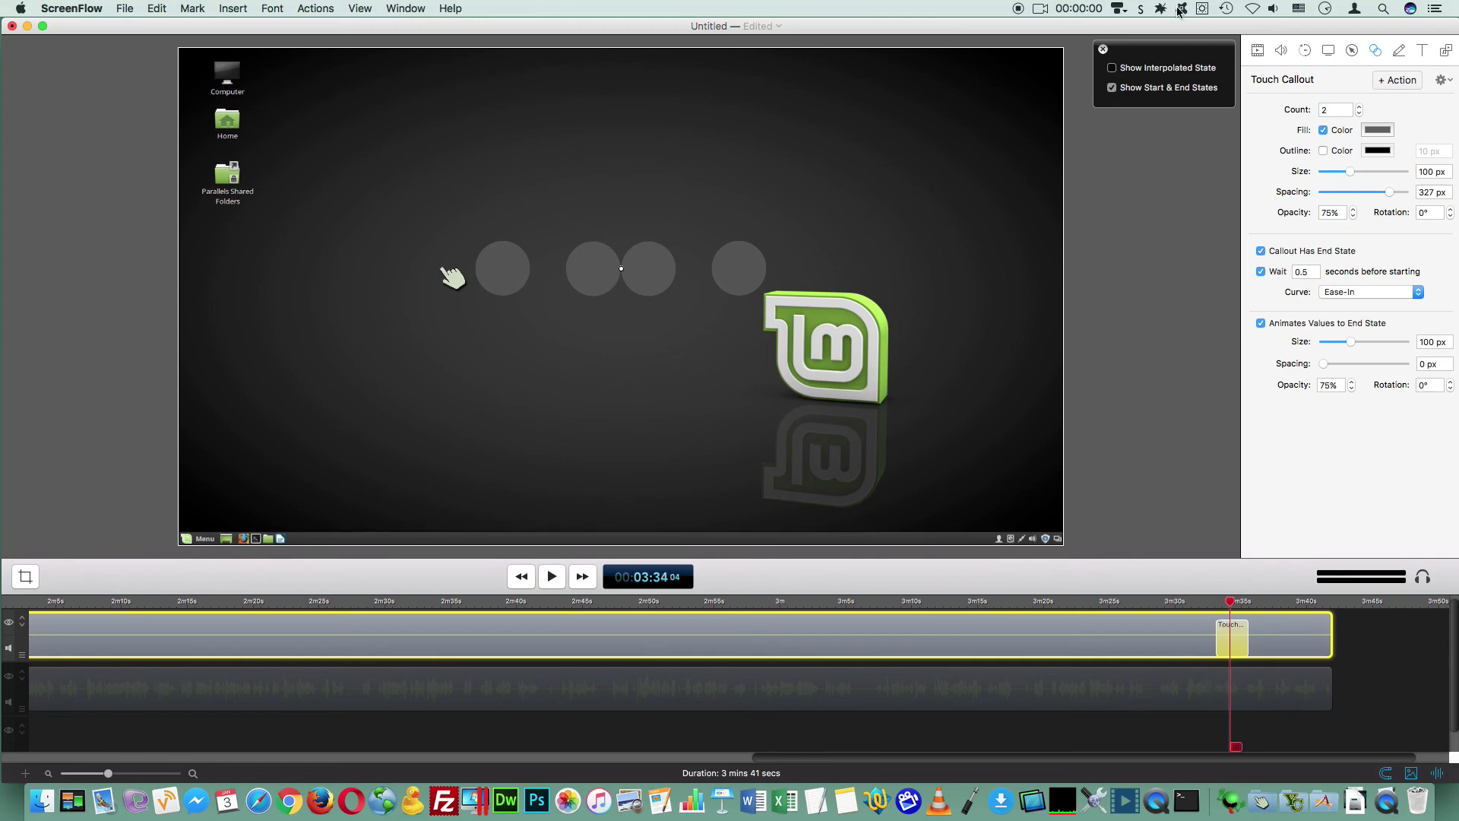
left_click(1103, 49)
left_click(1213, 602)
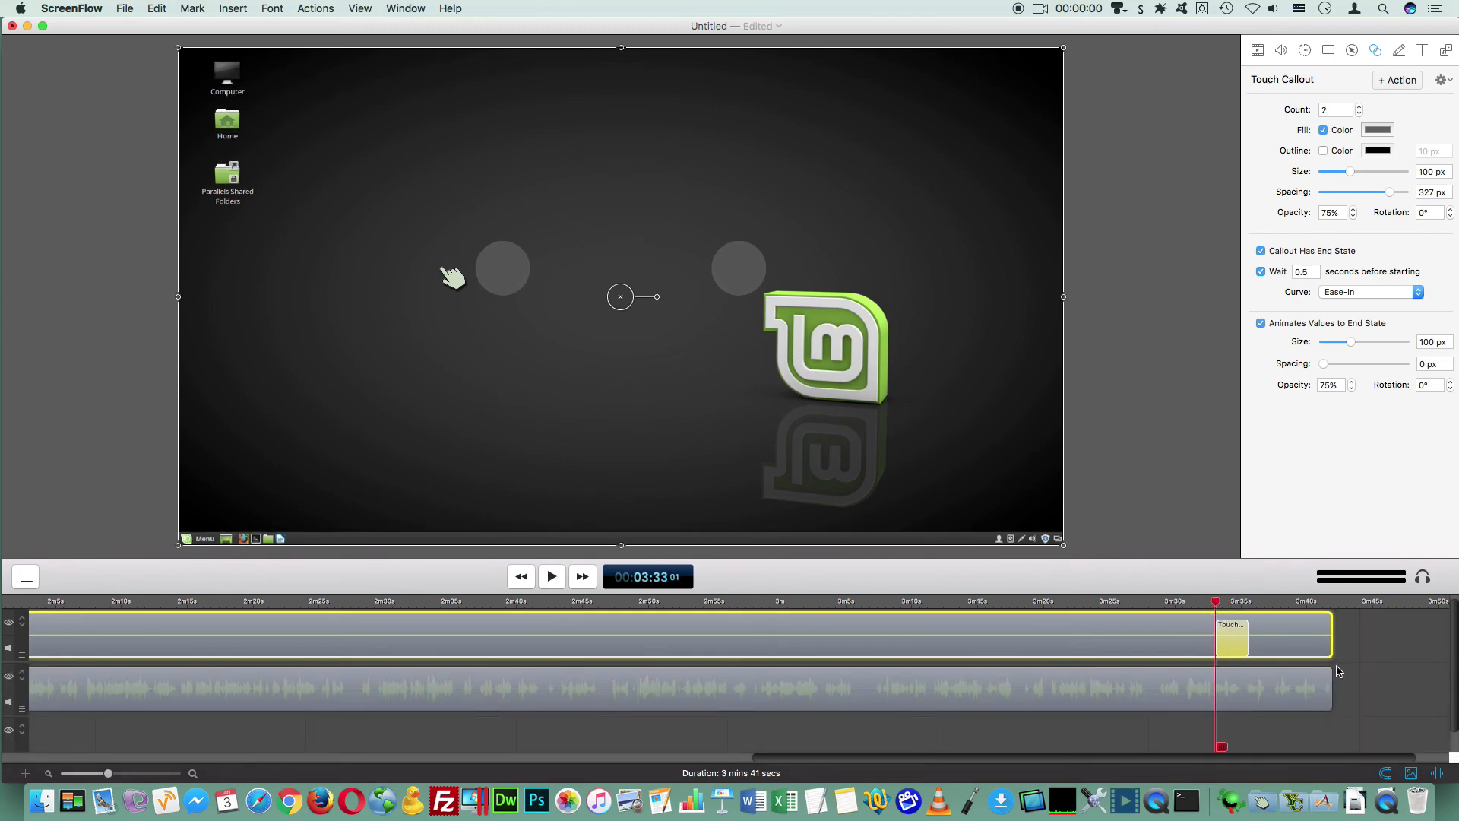
left_click(552, 577)
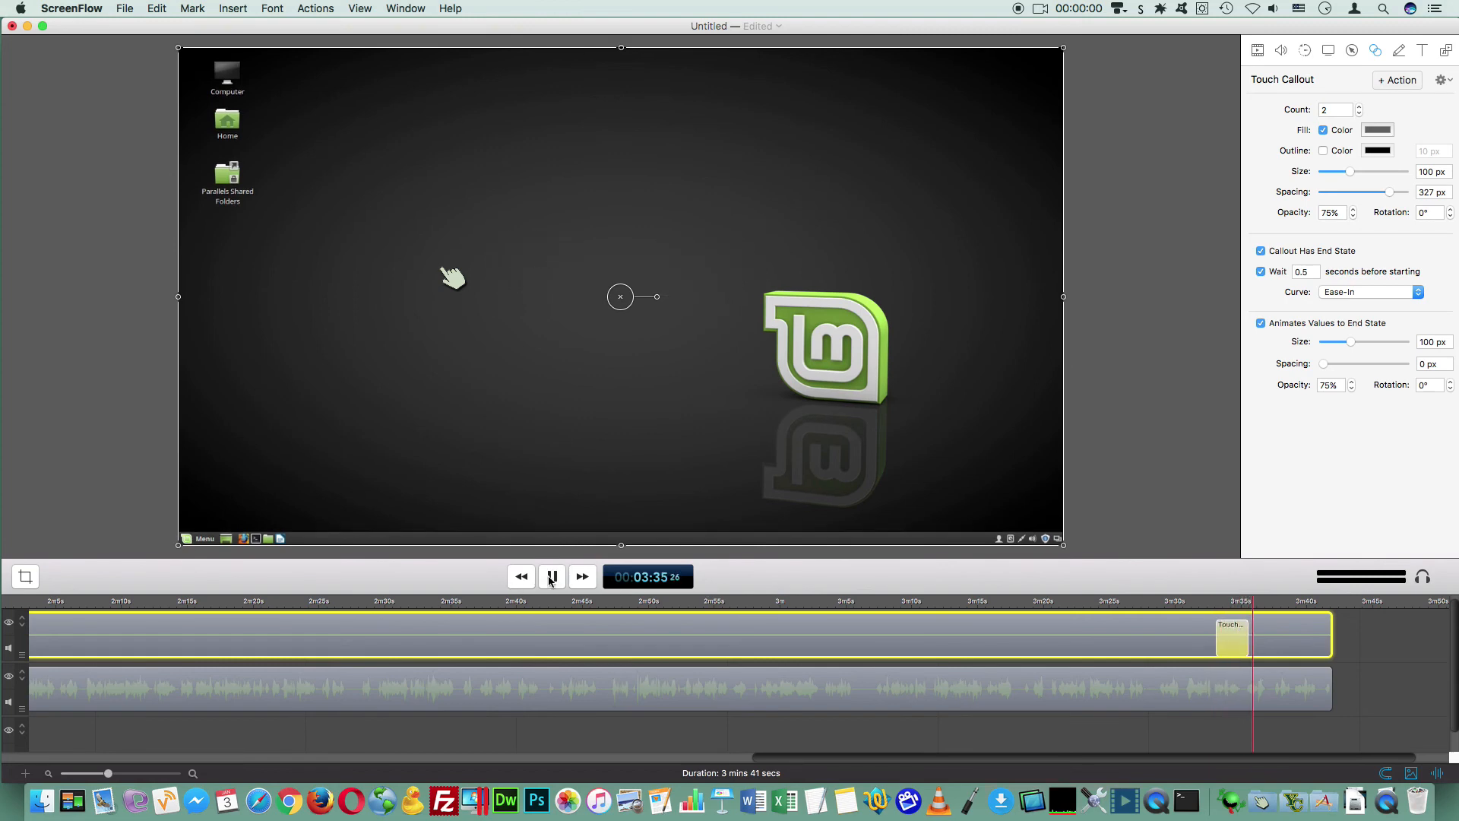
left_click(552, 577)
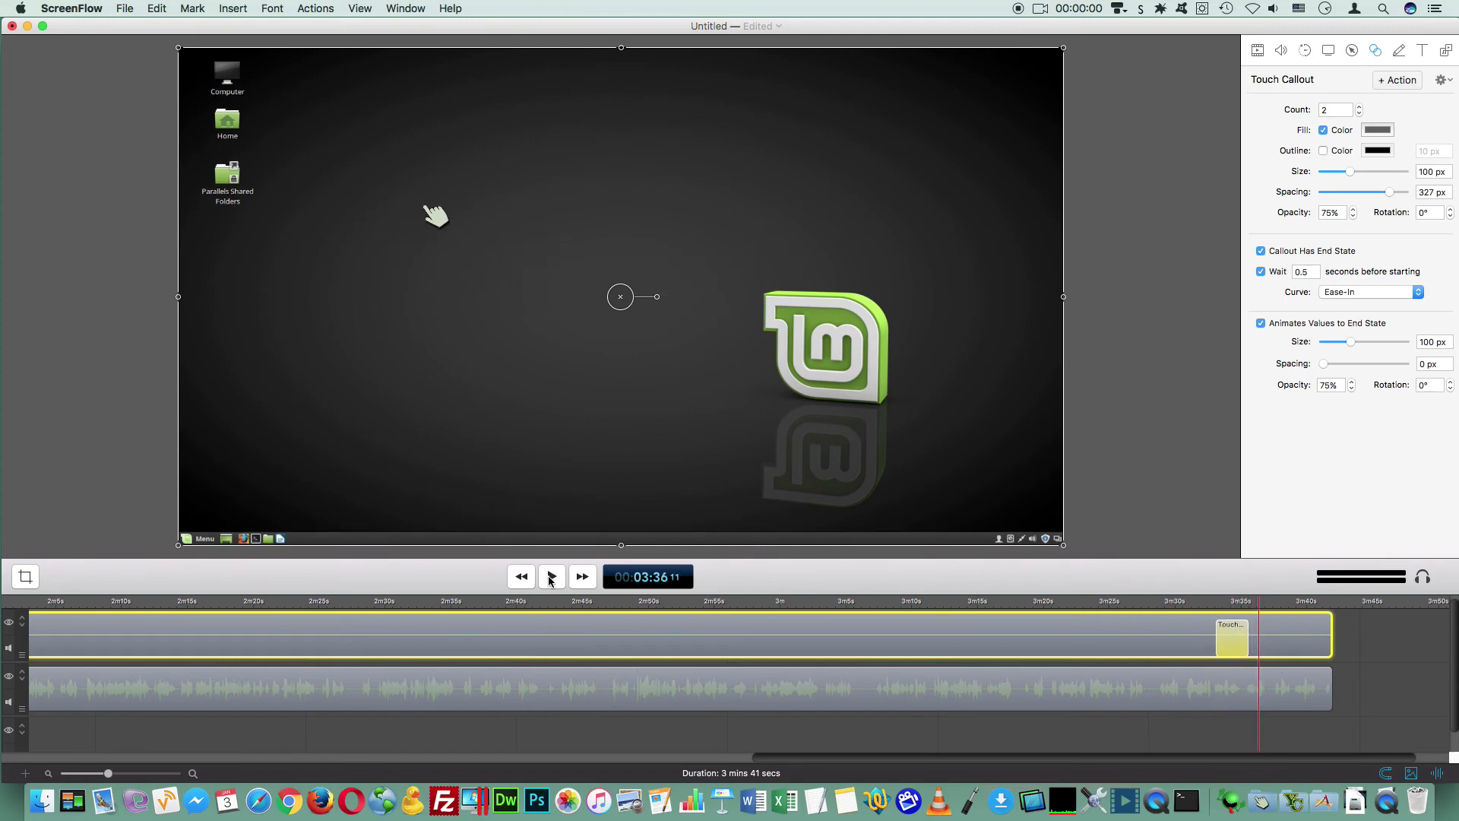
Step: Delete the touch callout from the upper clip
left_click(1240, 603)
left_click_drag(1240, 605, 1236, 635)
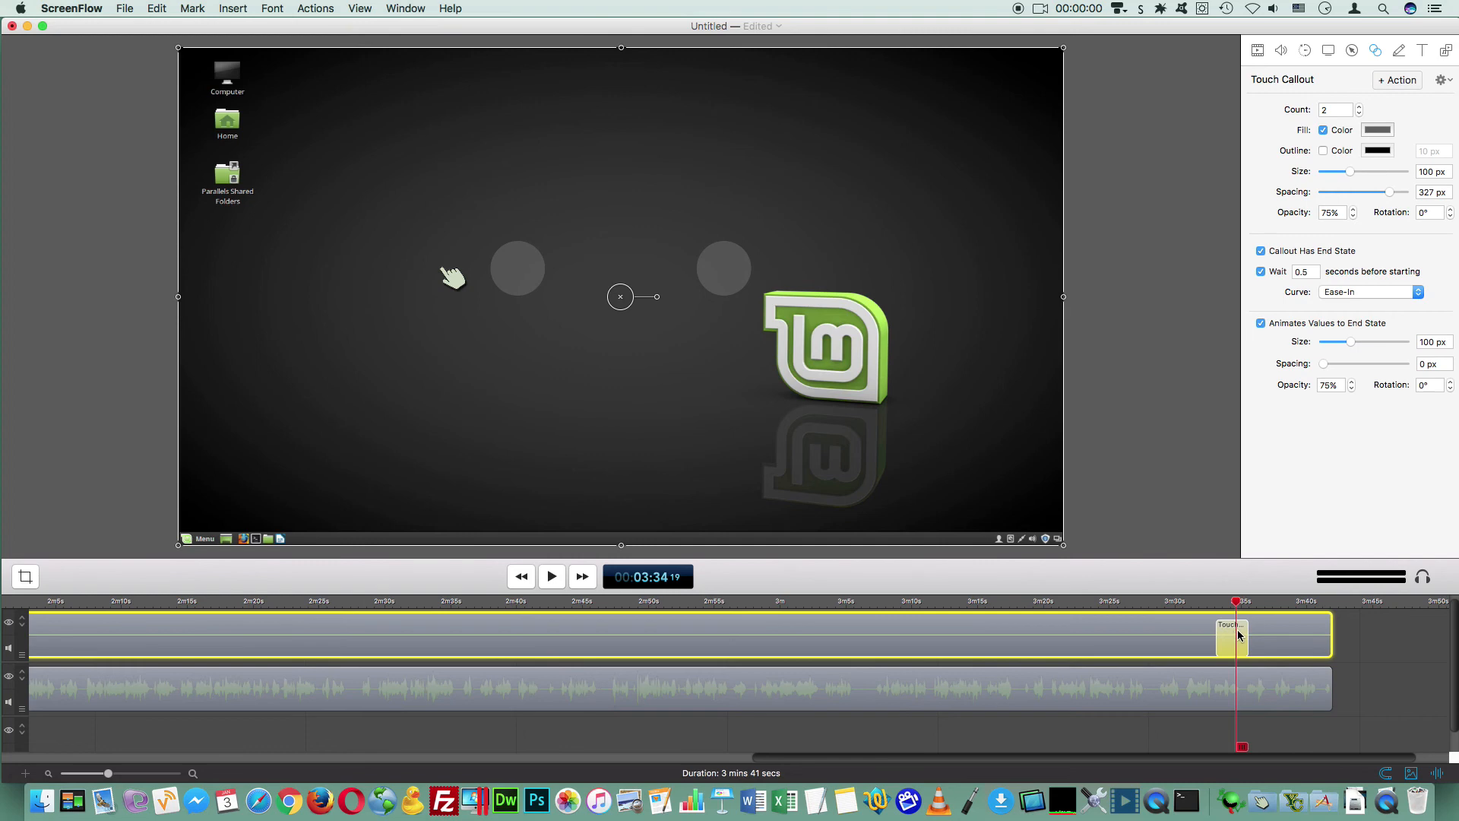
key("Delete")
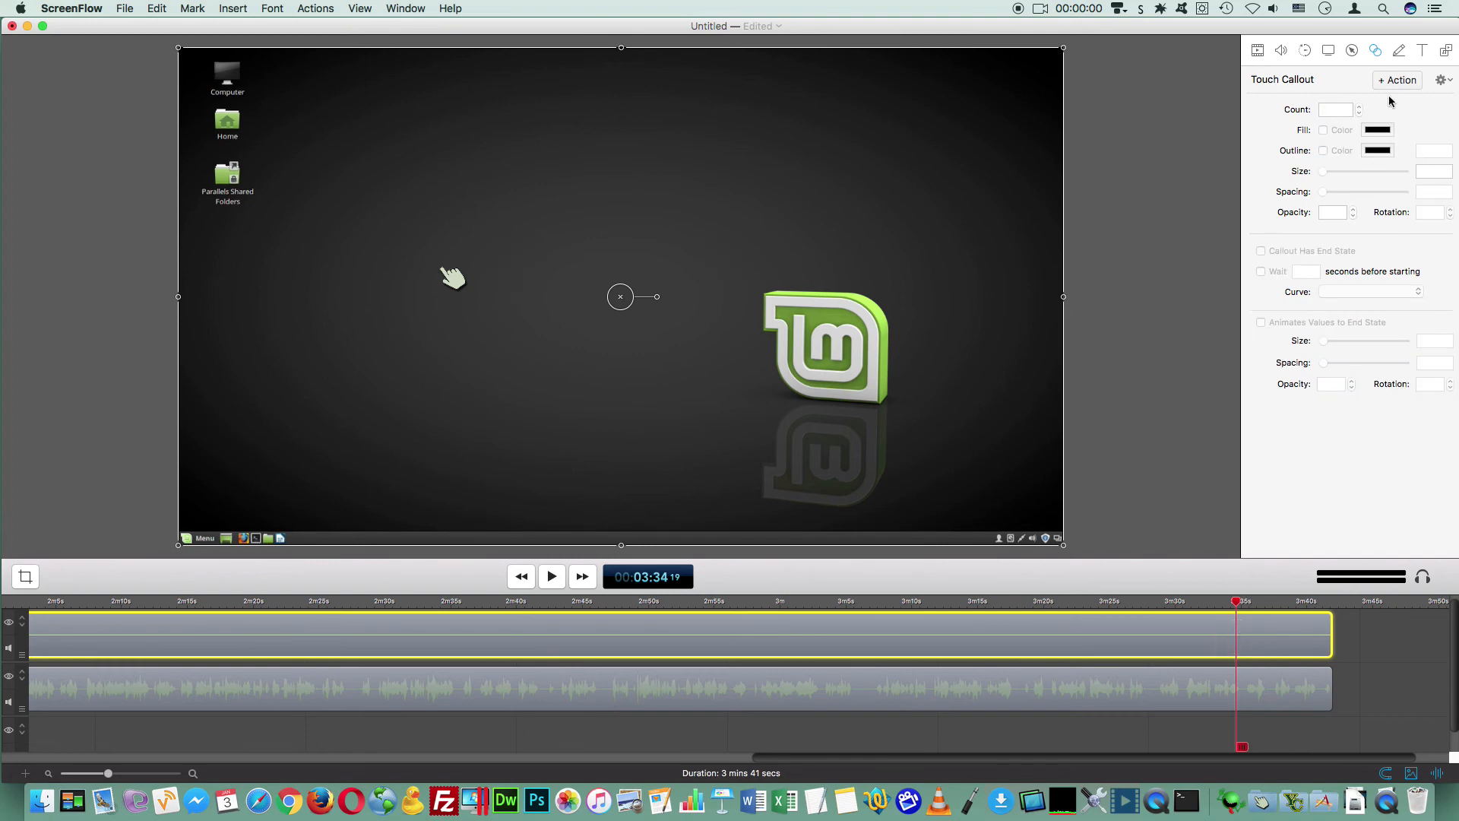
Step: Add an annotation clip at 3:34:19, draw a diagonal arrow across the canvas and set its thickness to 164
left_click(1399, 51)
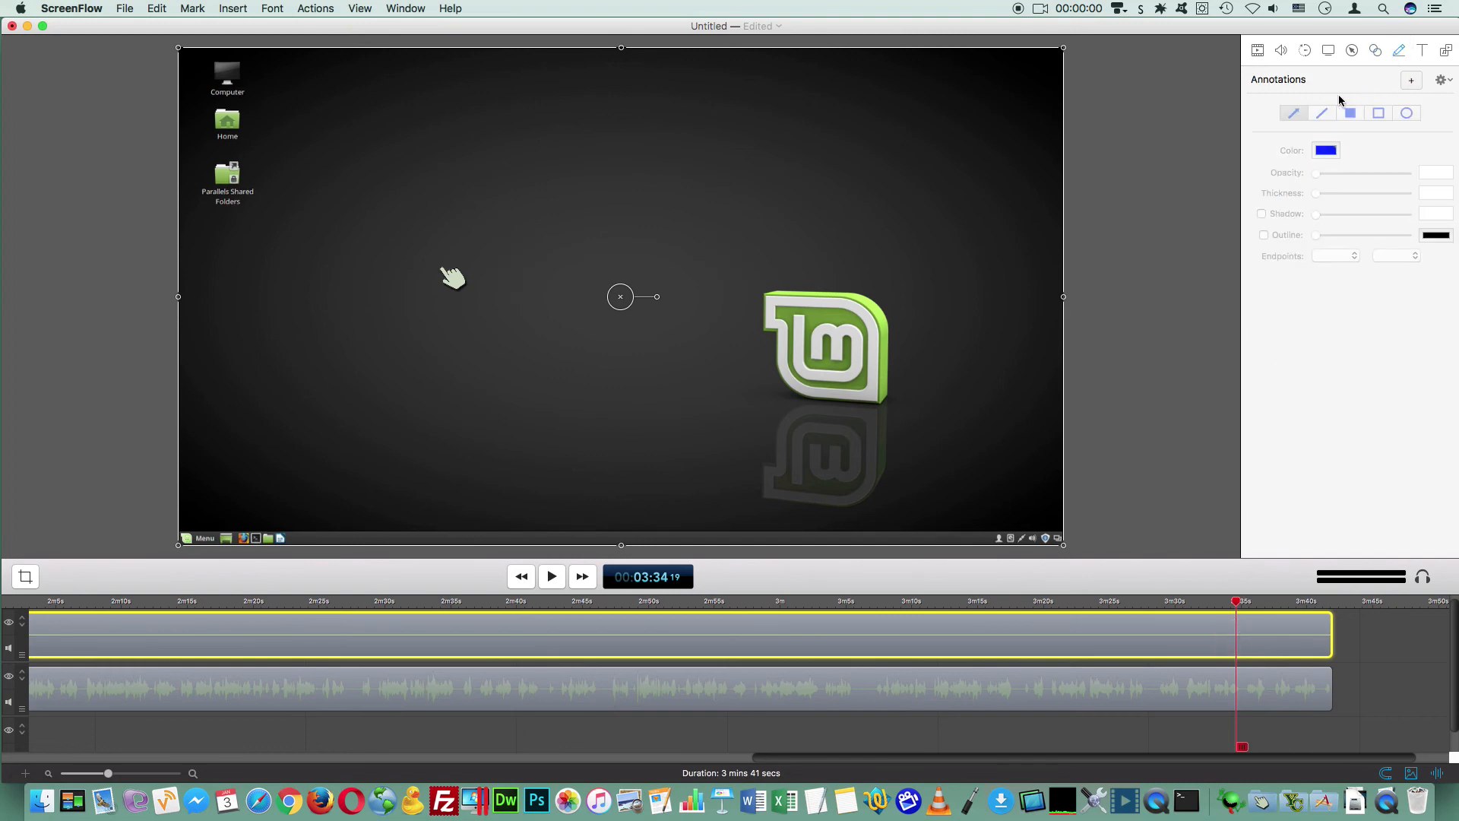
left_click(1411, 80)
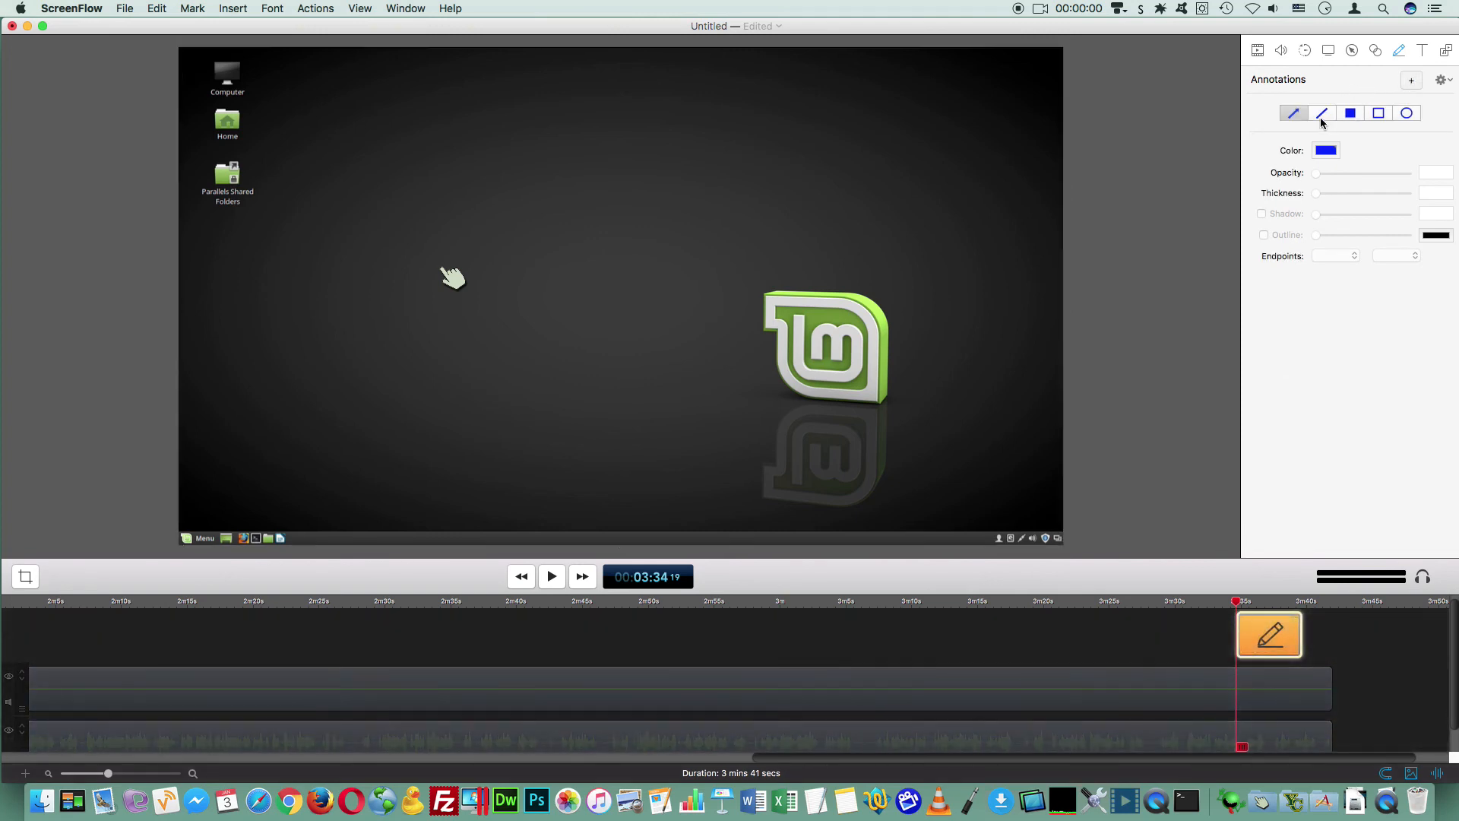
mouse_move(826, 152)
left_mouse_down()
mouse_move(742, 221)
mouse_move(499, 358)
mouse_move(445, 357)
left_mouse_up()
left_click_drag(1329, 195, 1358, 194)
Step: Turn off the arrow's shadow and switch its outline on and back off
left_click(1262, 214)
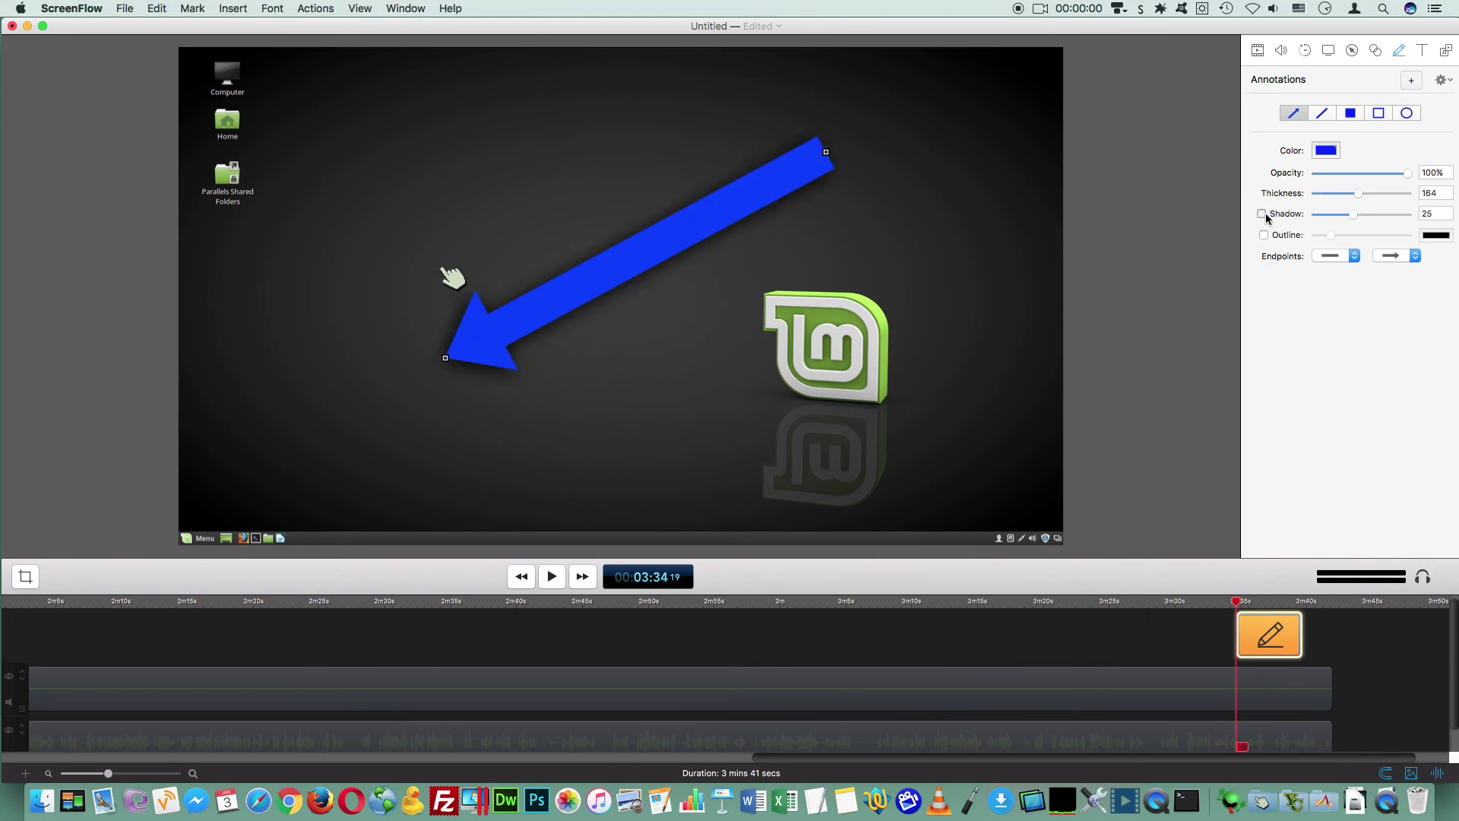
left_click(1263, 215)
left_click(1264, 235)
left_click(1264, 234)
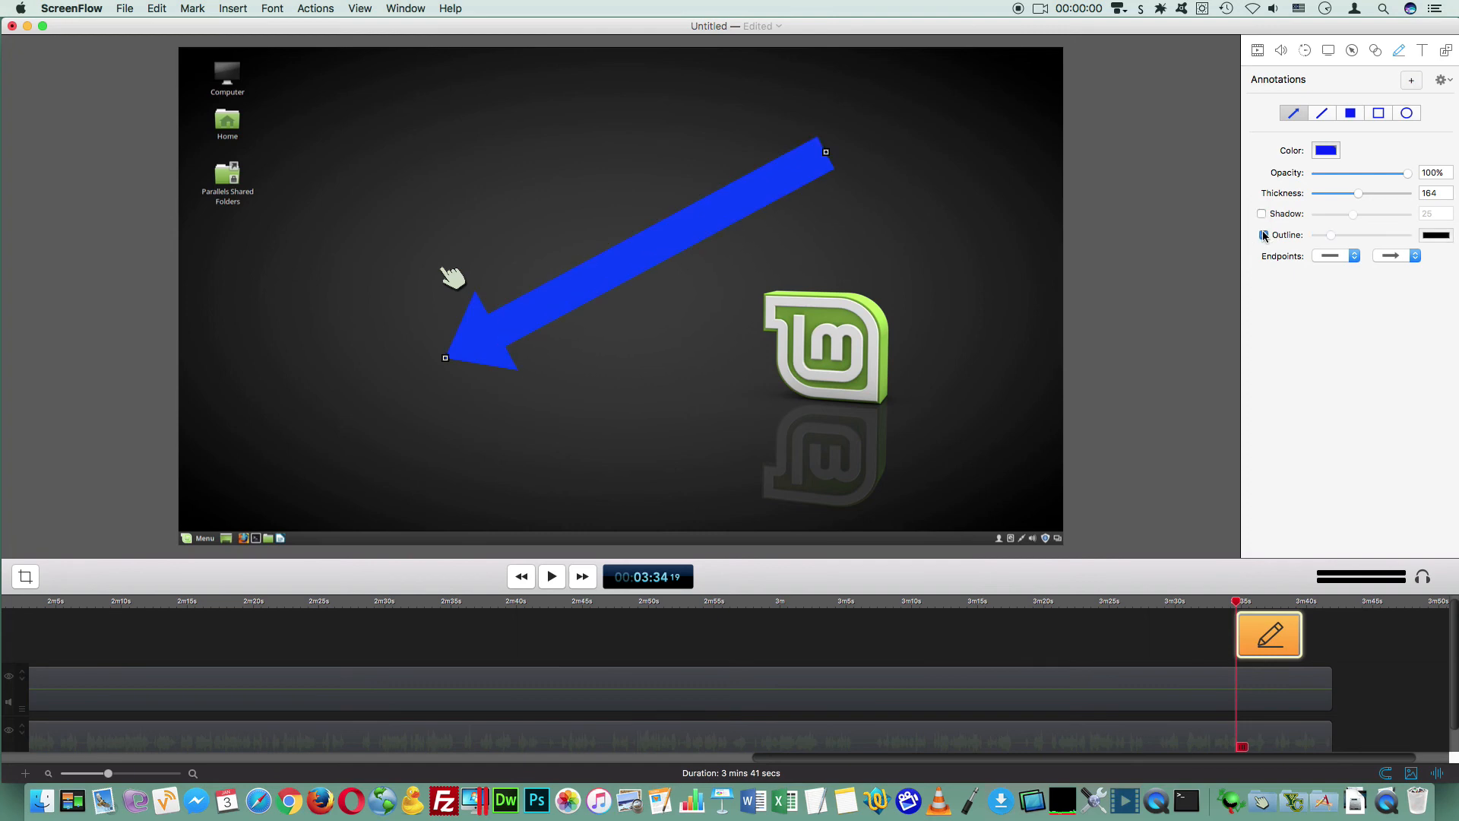
Step: Try a round endpoint at the arrow's start and restore the plain line endpoint
left_click(1348, 257)
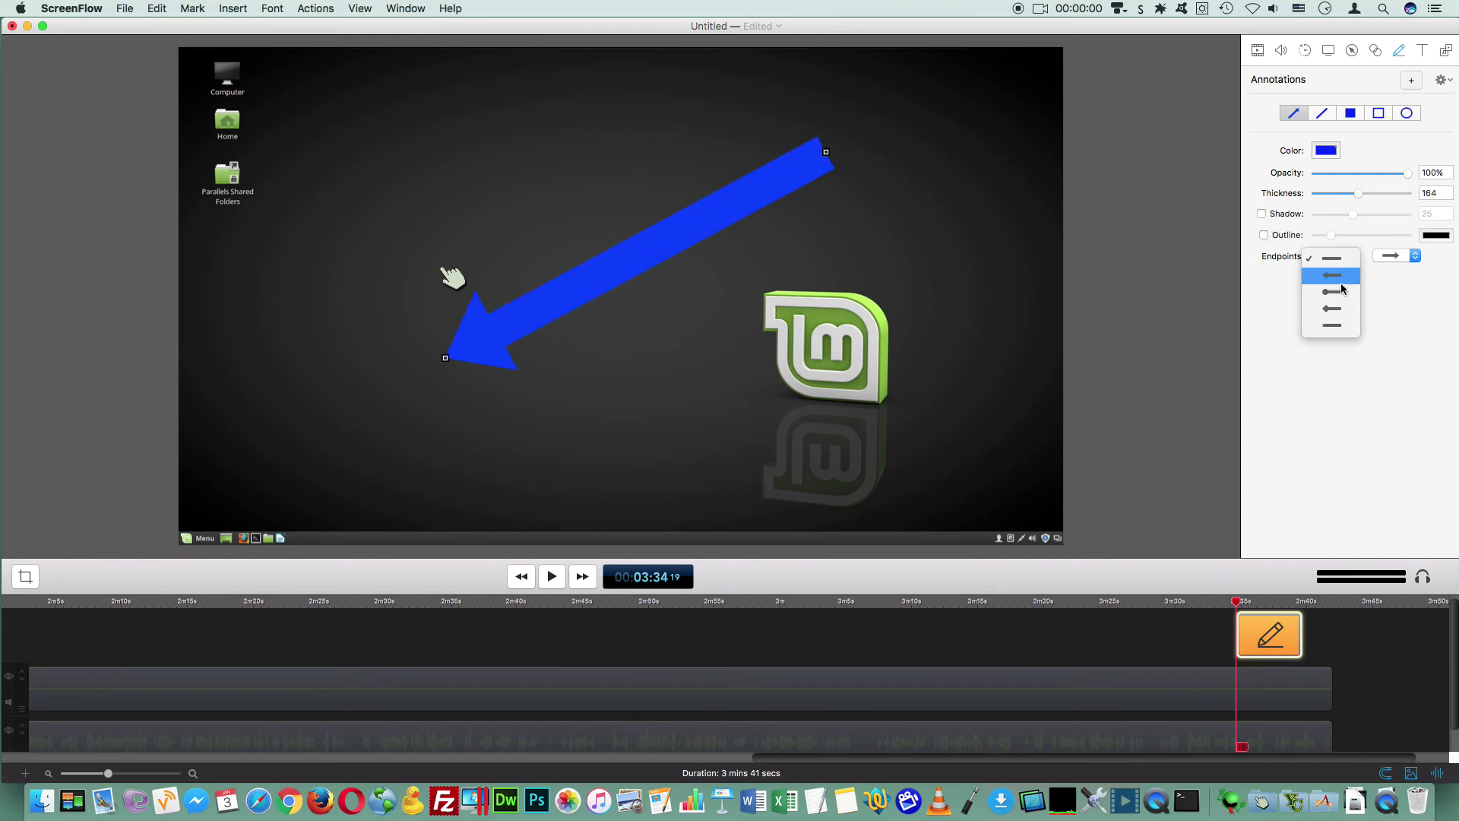
left_click(1342, 294)
left_click(1341, 258)
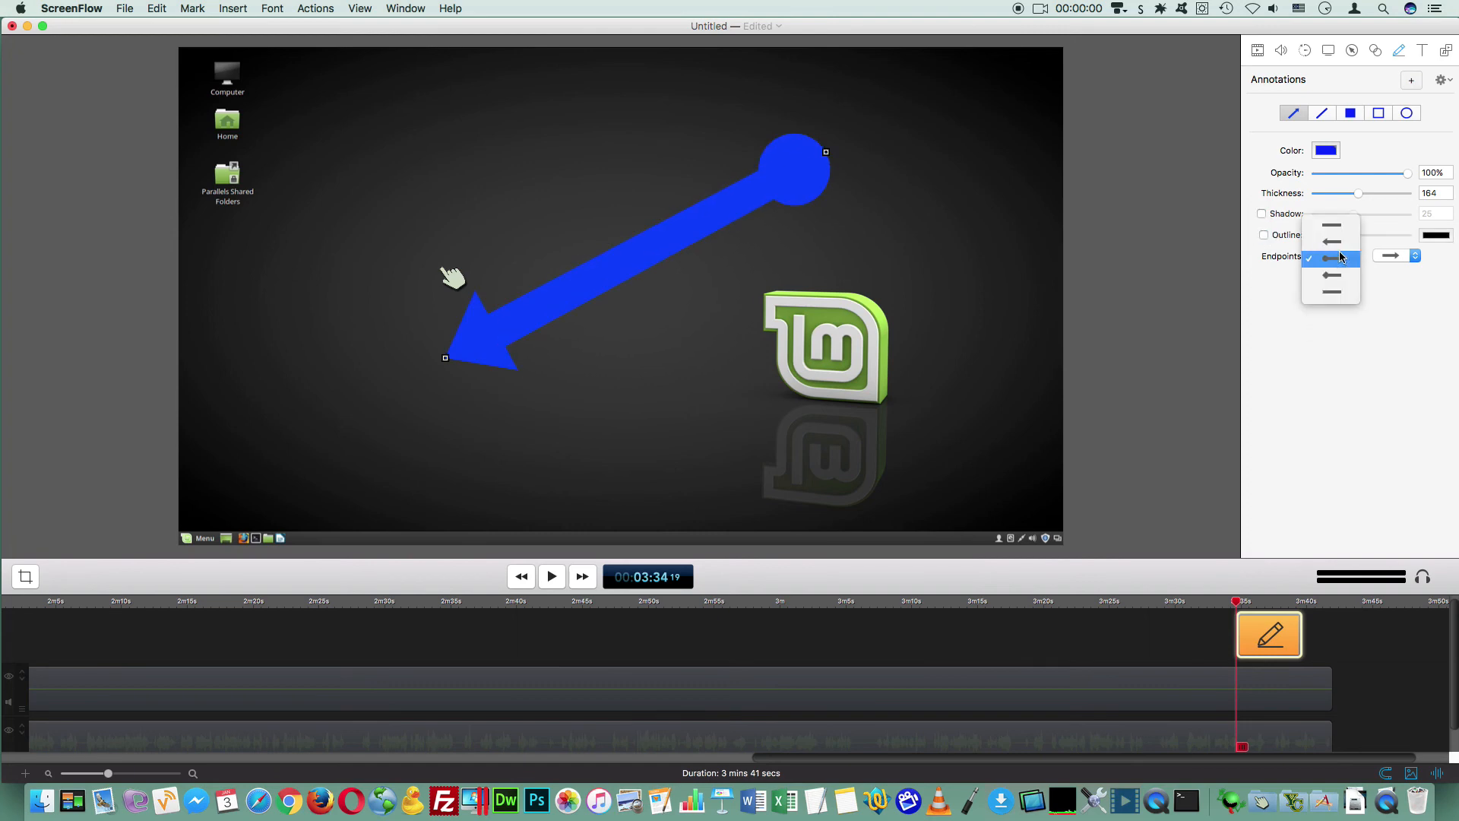
left_click(1341, 226)
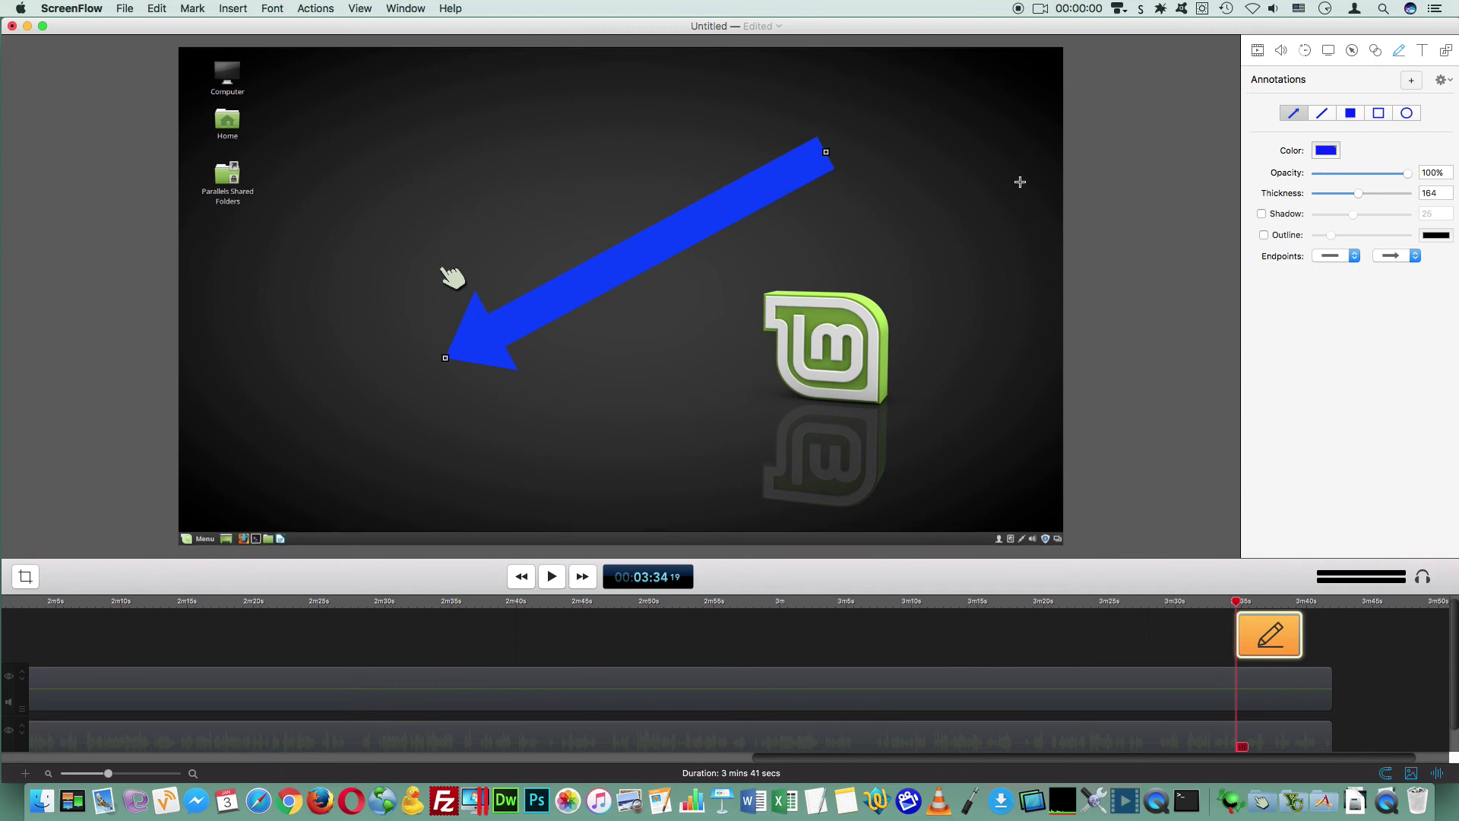
Step: Set the arrow's color to Ocean from the pencil palette
left_click(1322, 150)
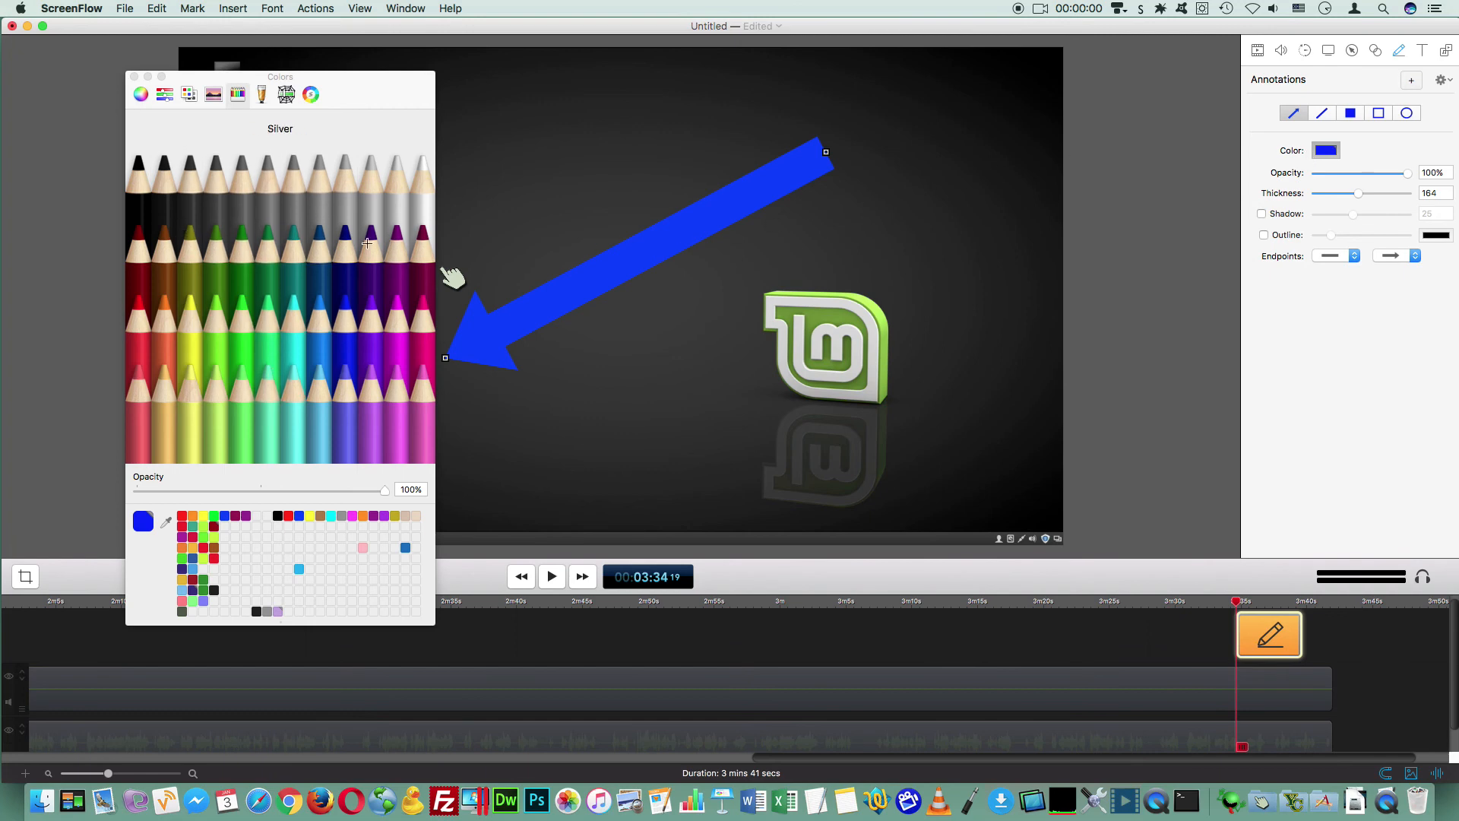
left_click(280, 325)
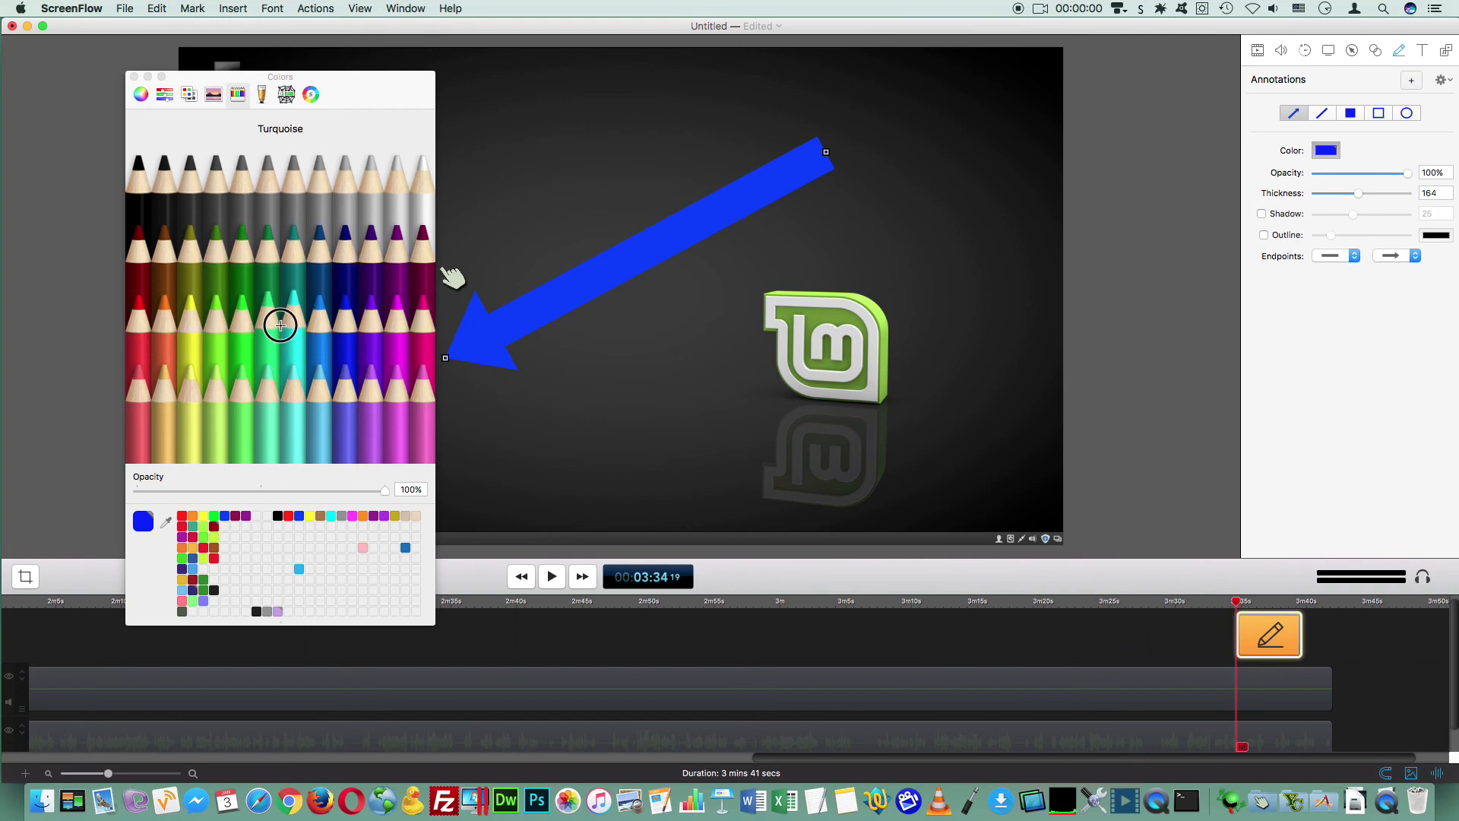
left_click(268, 243)
left_click(319, 240)
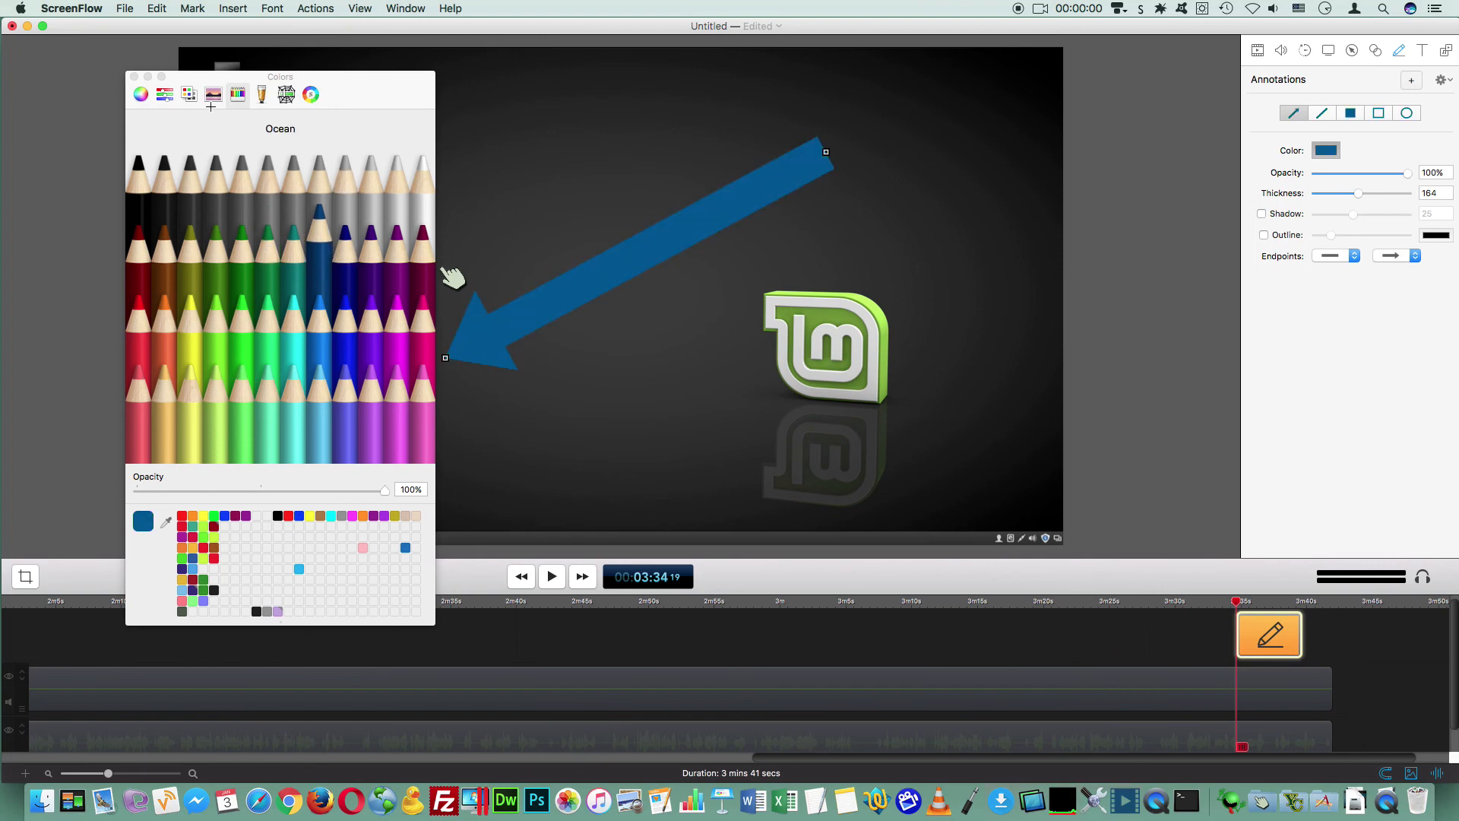
Step: Recolor the arrow a muted tan using the color wheel and set its opacity to 99%
left_click(144, 95)
mouse_move(244, 192)
left_mouse_down()
mouse_move(312, 235)
mouse_move(235, 293)
mouse_move(329, 226)
left_mouse_up()
left_click_drag(265, 446, 229, 454)
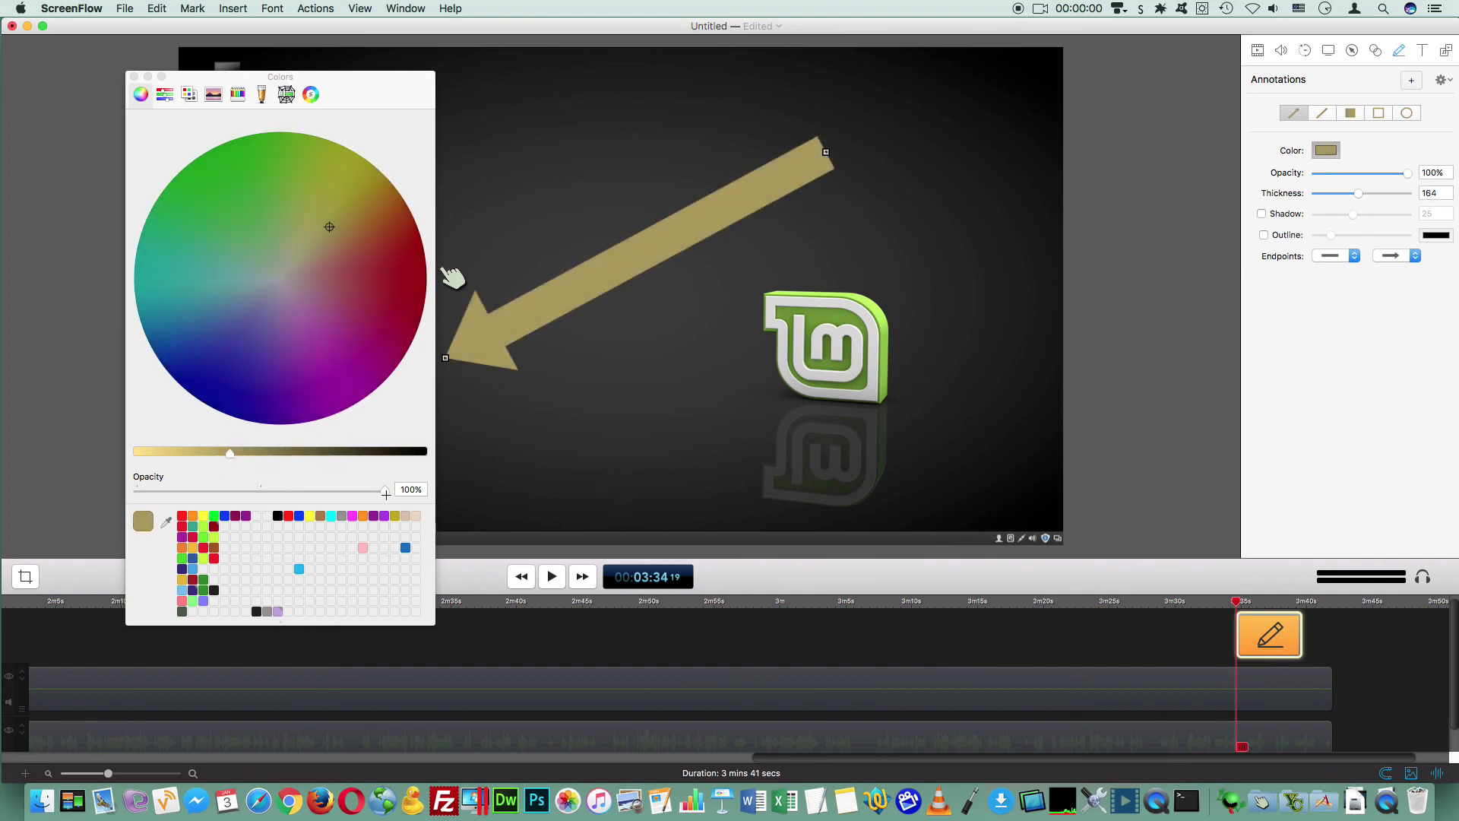
mouse_move(386, 493)
left_mouse_down()
mouse_move(274, 480)
mouse_move(383, 491)
left_mouse_up()
Step: Examine the RGB, CMYK, HSB and Gray Scale slider modes for the arrow's color, returning to CMYK Sliders
left_click(164, 95)
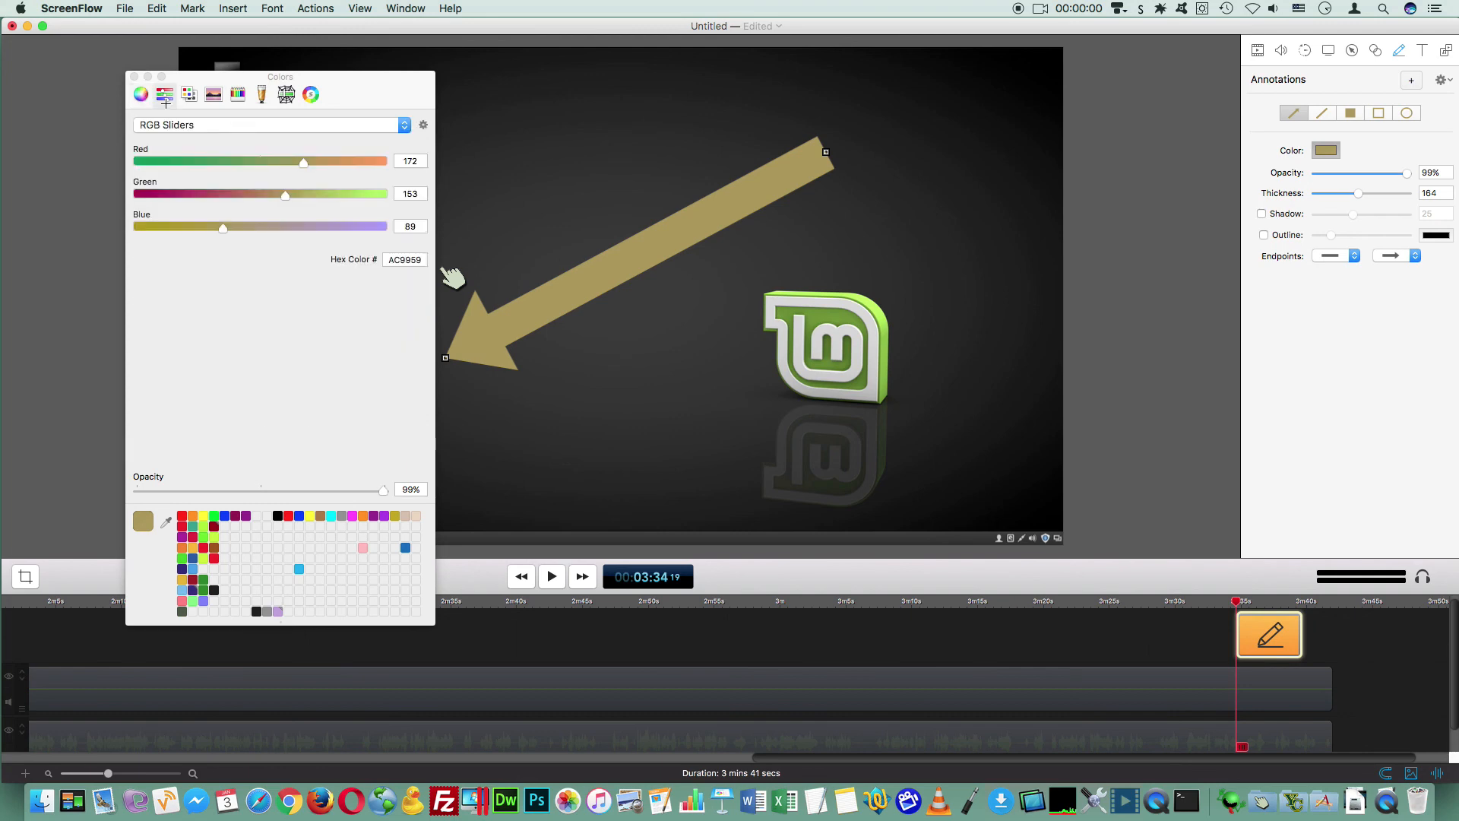
left_click(205, 130)
left_click(204, 138)
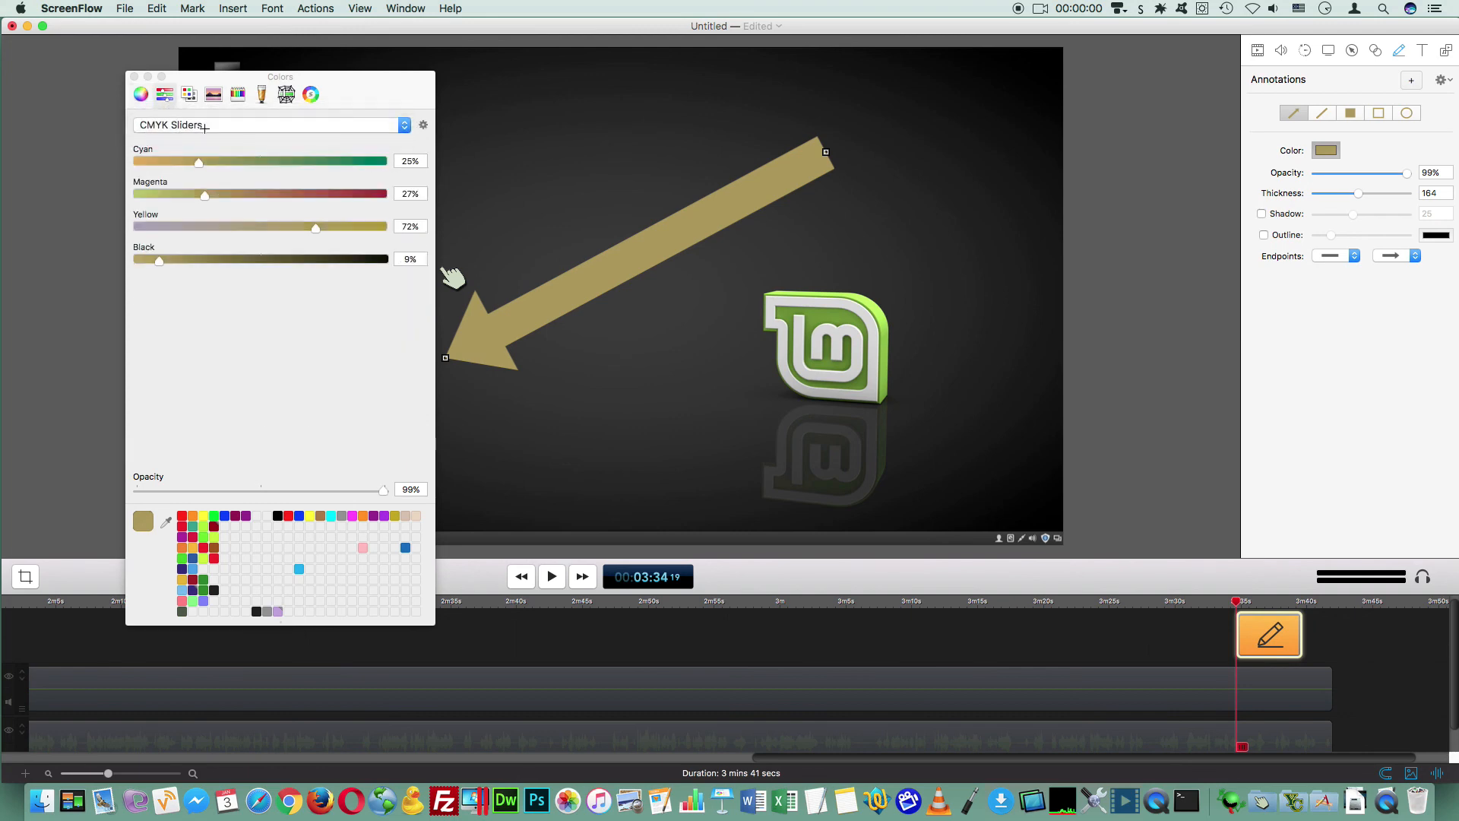
left_click(203, 128)
left_click(205, 139)
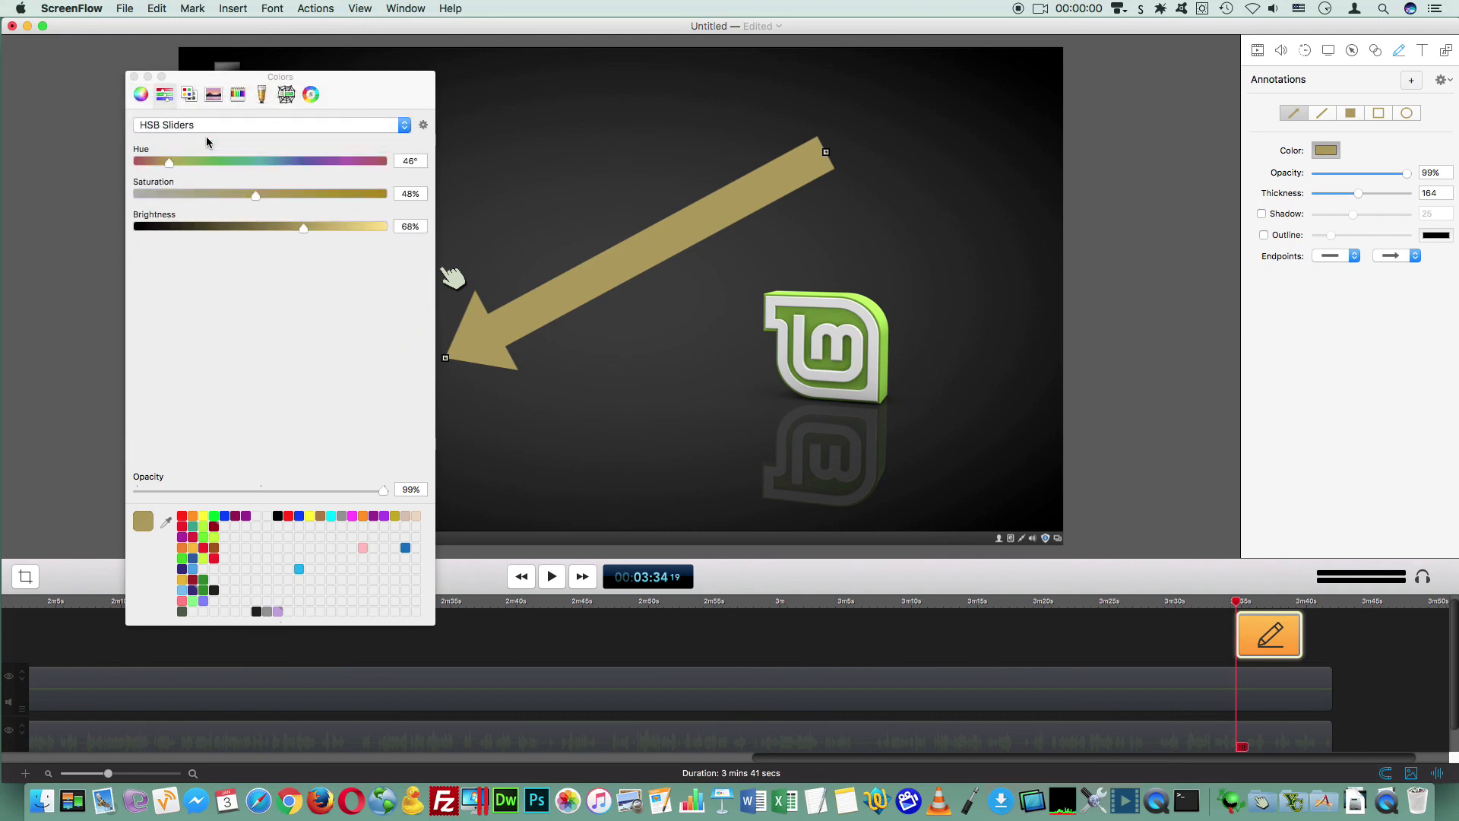
left_click(207, 133)
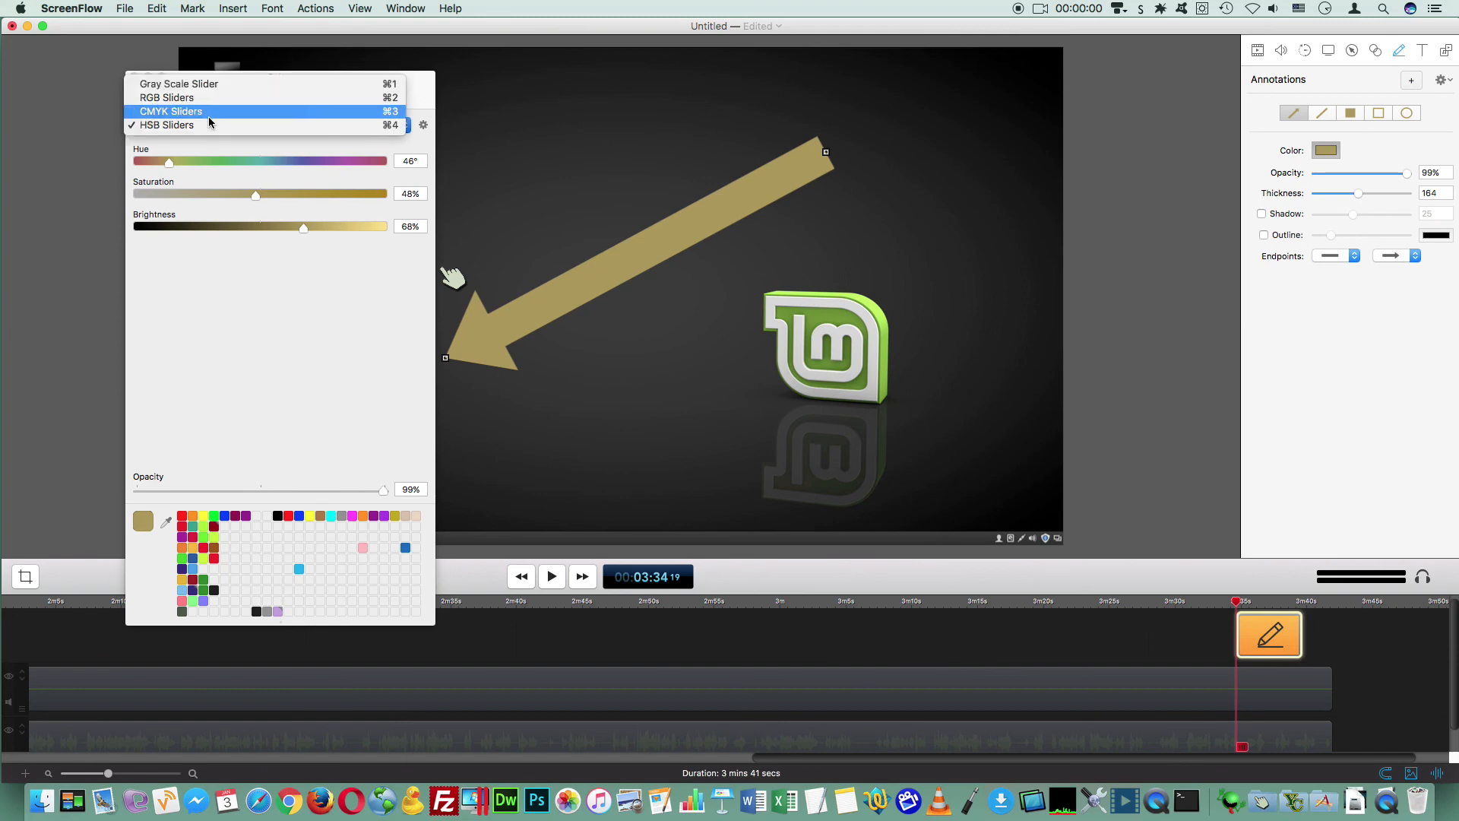
left_click(219, 88)
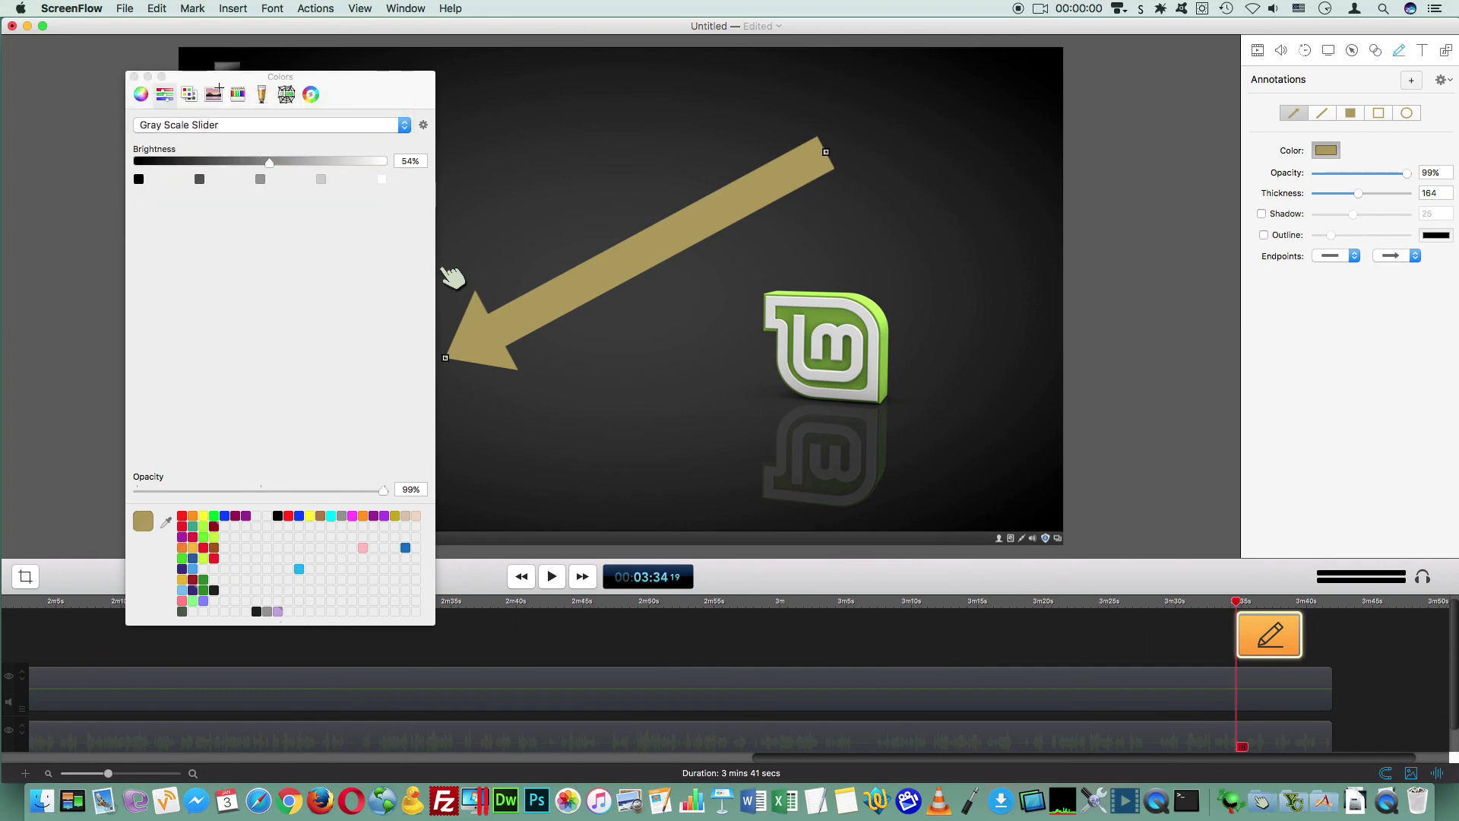
left_click(220, 126)
left_click(221, 147)
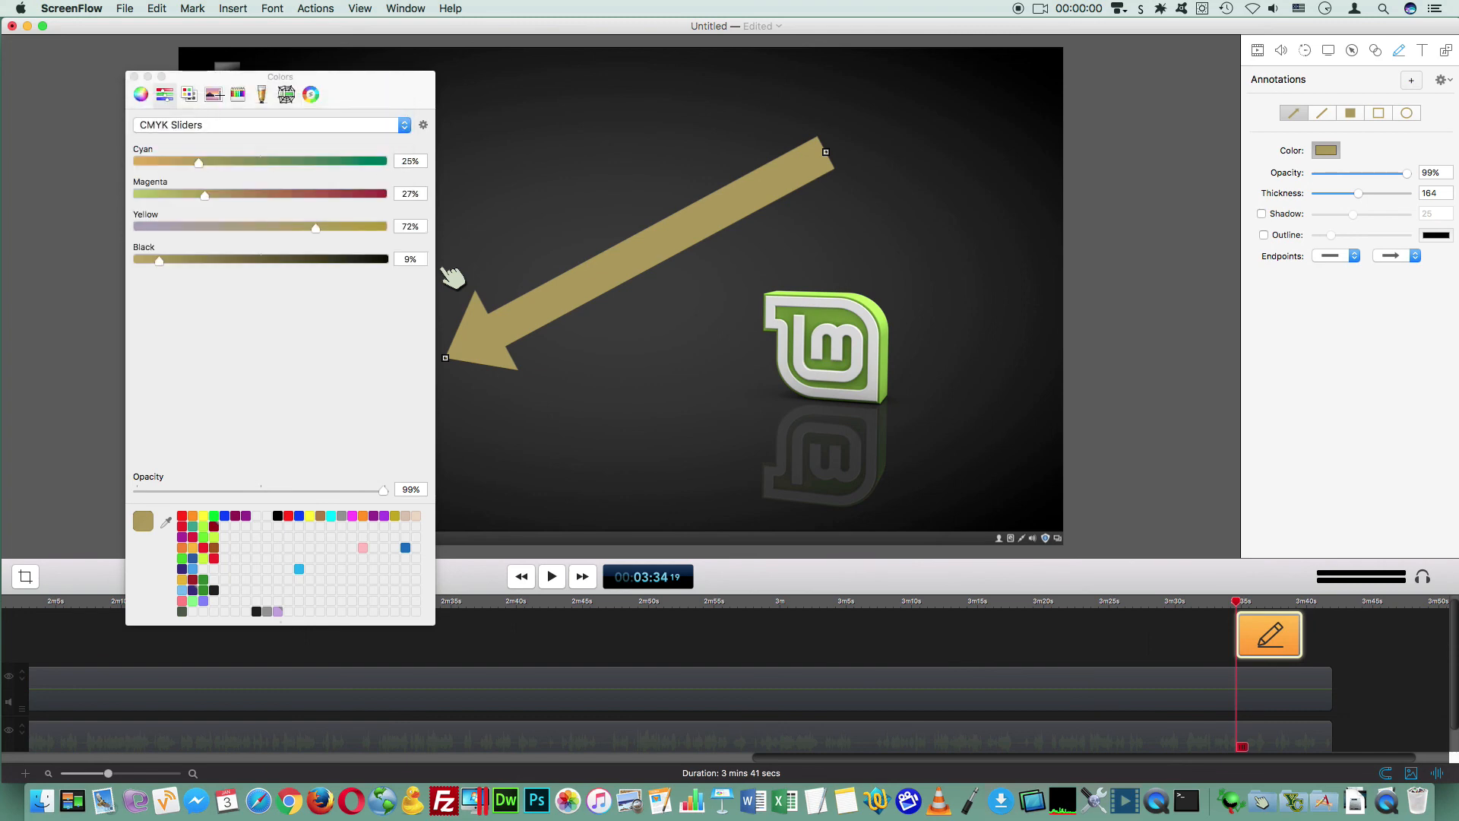
Step: Pick an arrow color in the image palettes and try the Common Color Schemes, Color Wheel and Basic Color Wheel palettes
left_click(220, 95)
left_click_drag(278, 202, 319, 253)
left_click(301, 126)
left_click(301, 138)
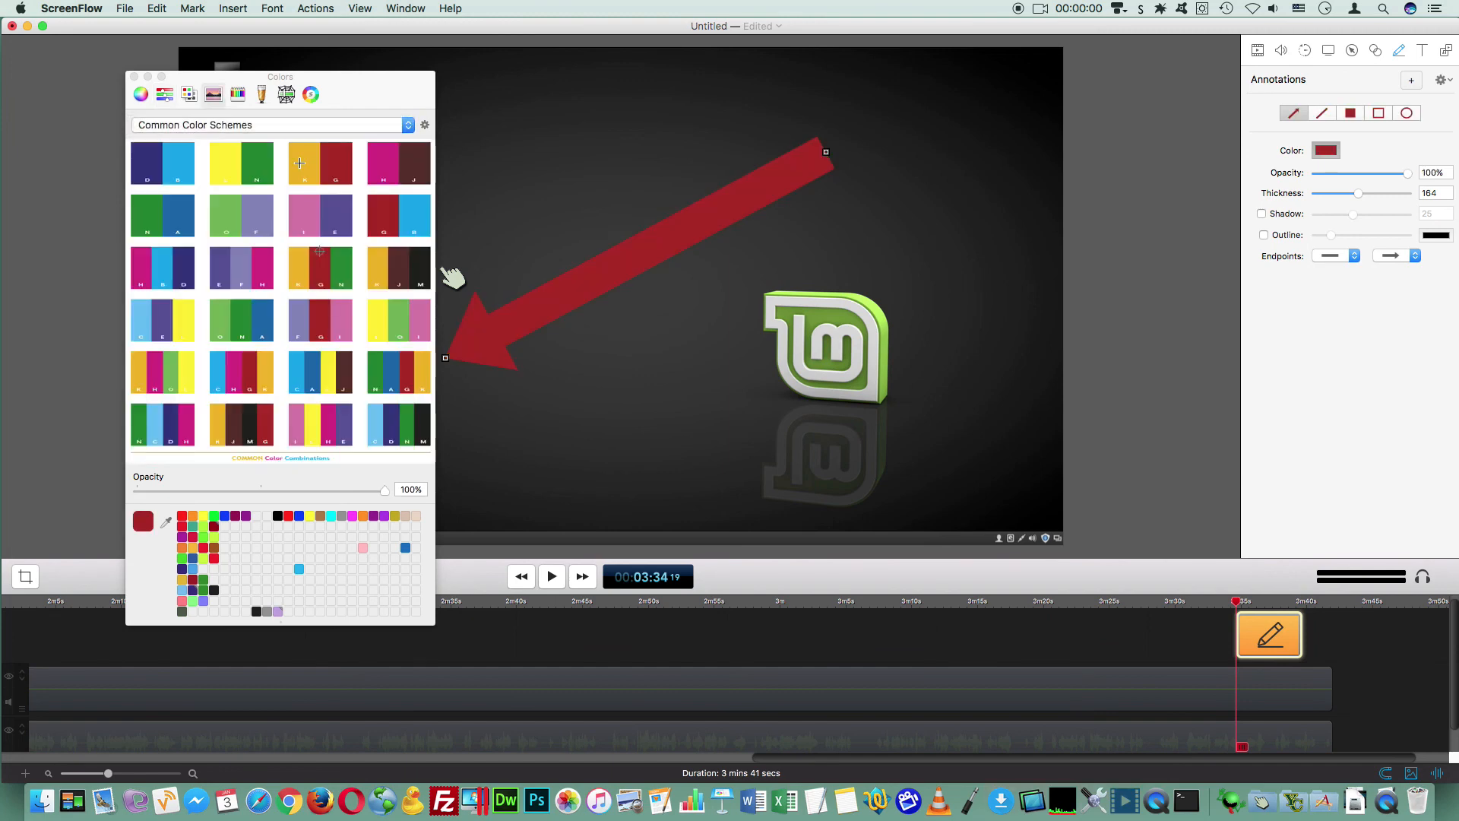
left_click(300, 124)
left_click(298, 134)
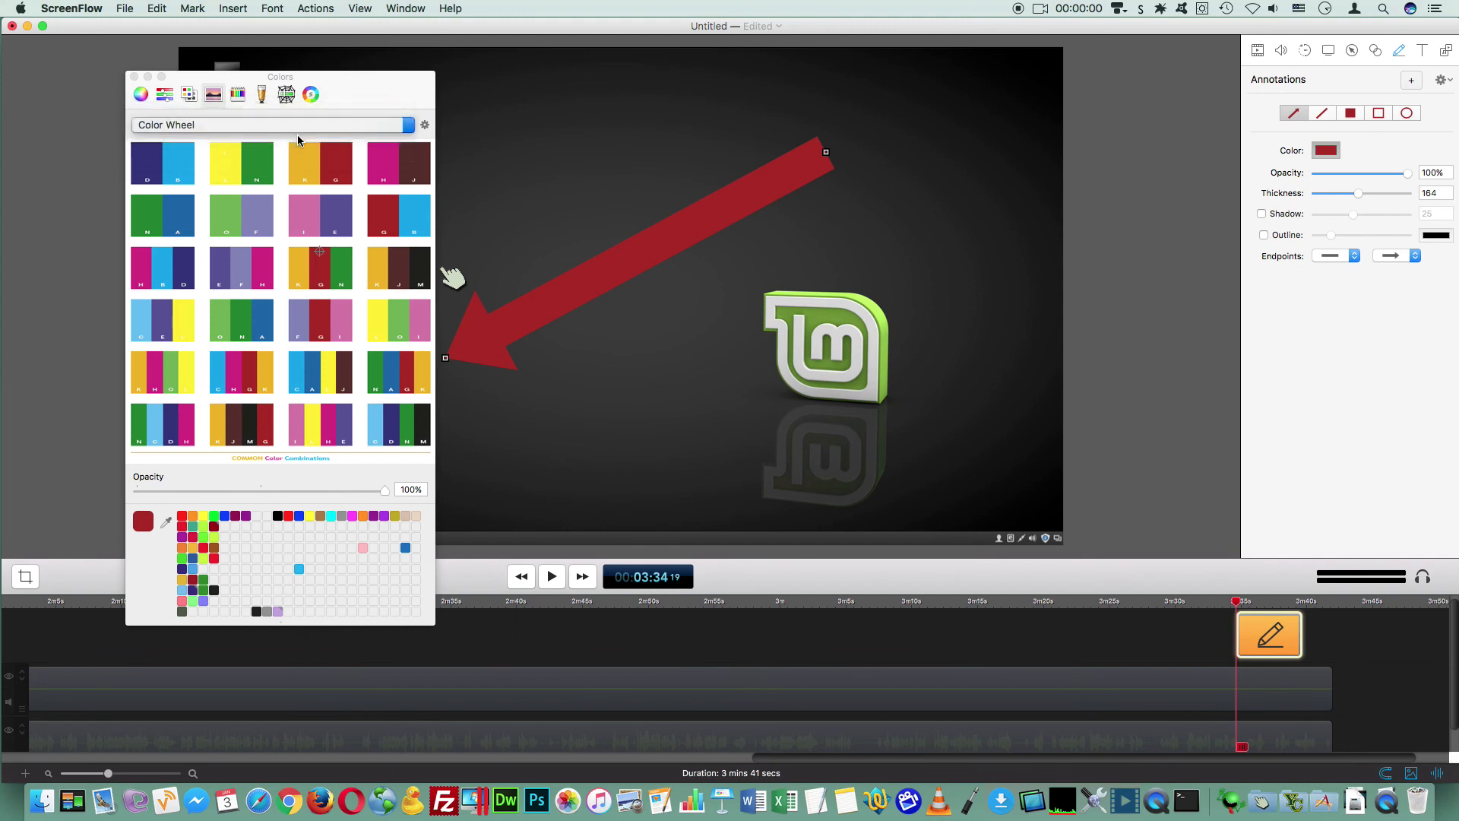
left_click(299, 125)
left_click(300, 138)
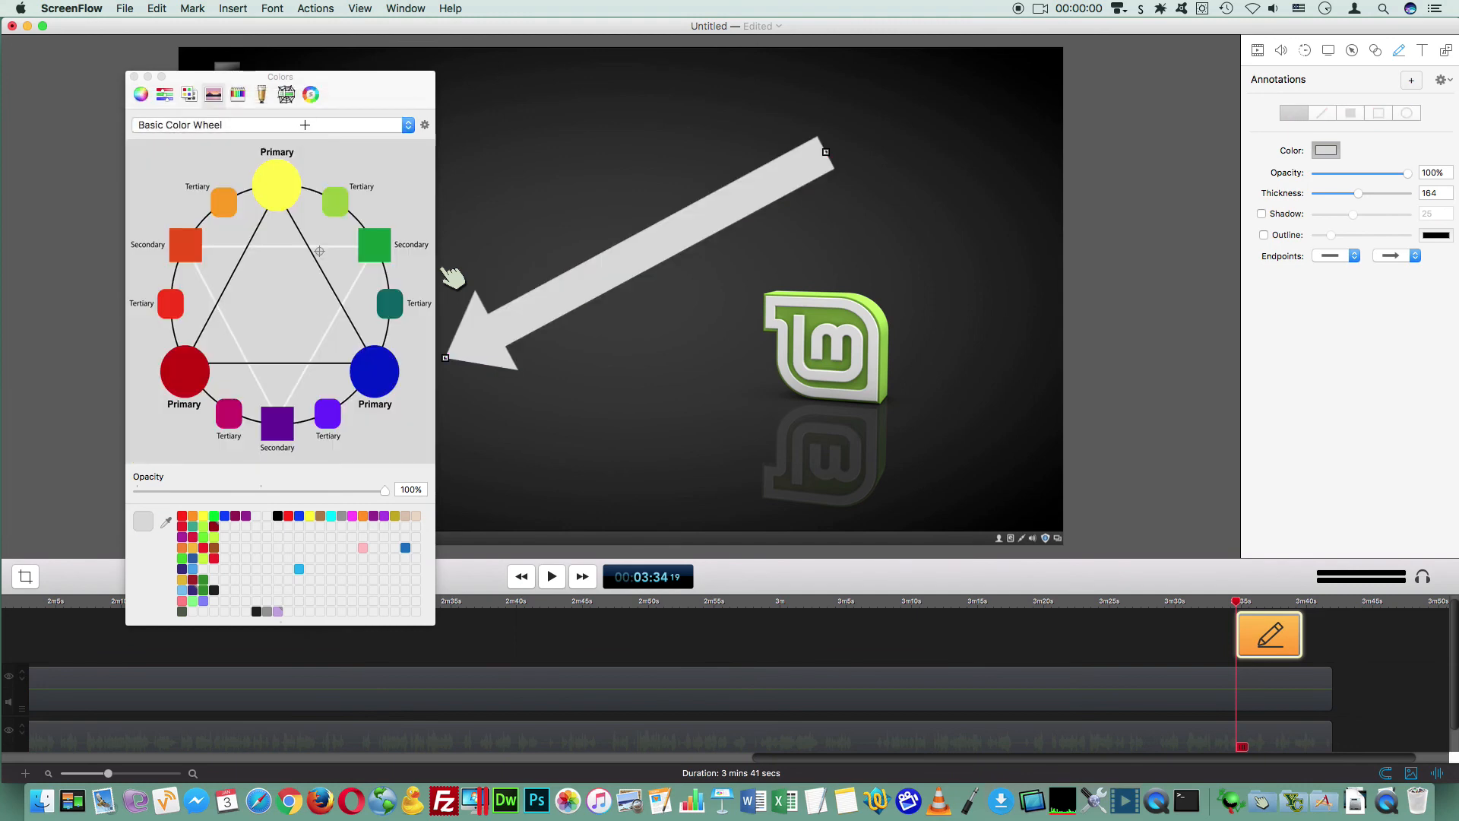
Step: Color the arrow cyan using the Spectrum palette
left_click(305, 124)
left_click(304, 90)
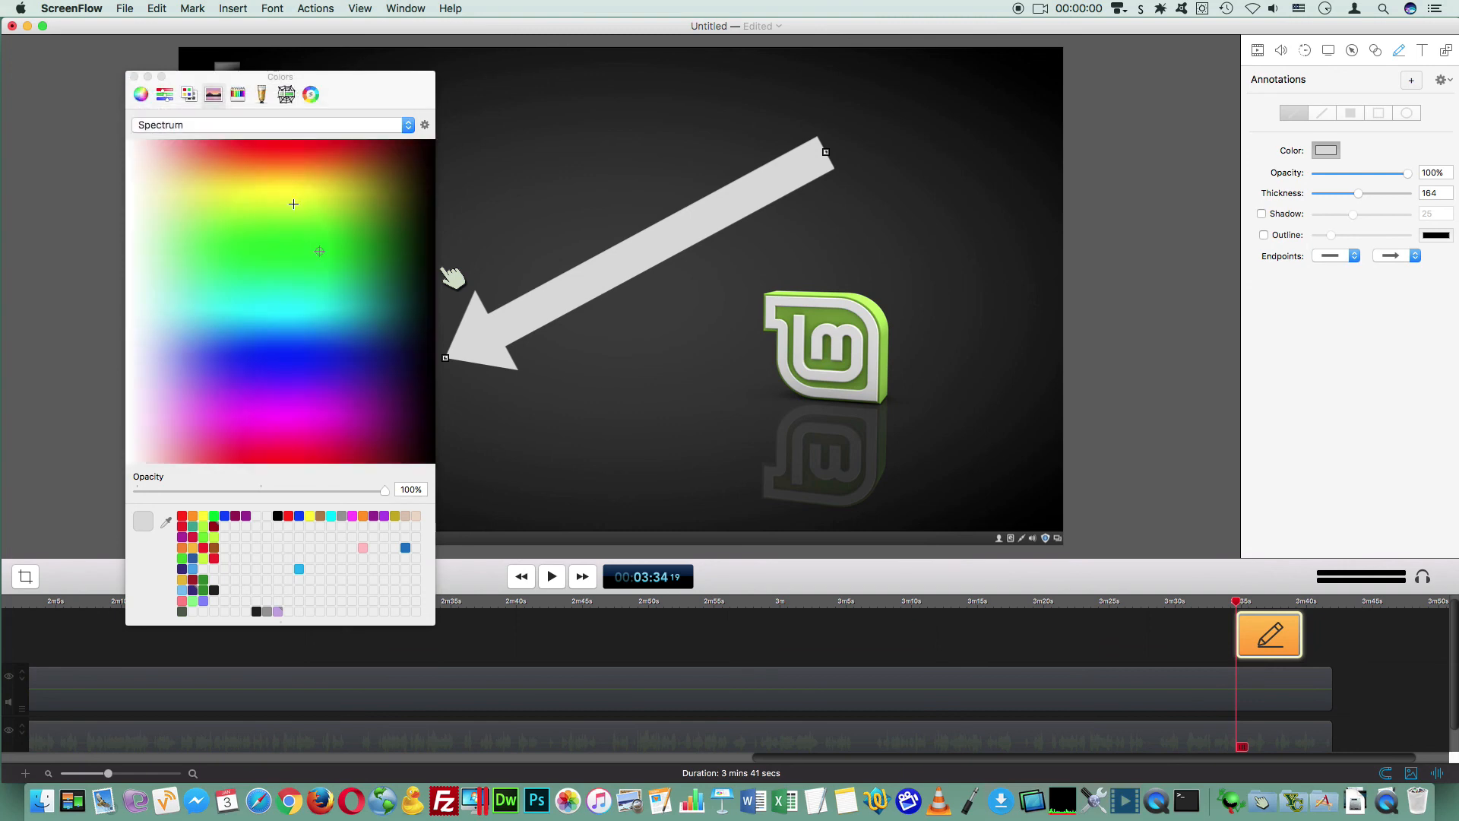
mouse_move(293, 204)
left_mouse_down()
mouse_move(230, 368)
mouse_move(299, 218)
left_mouse_up()
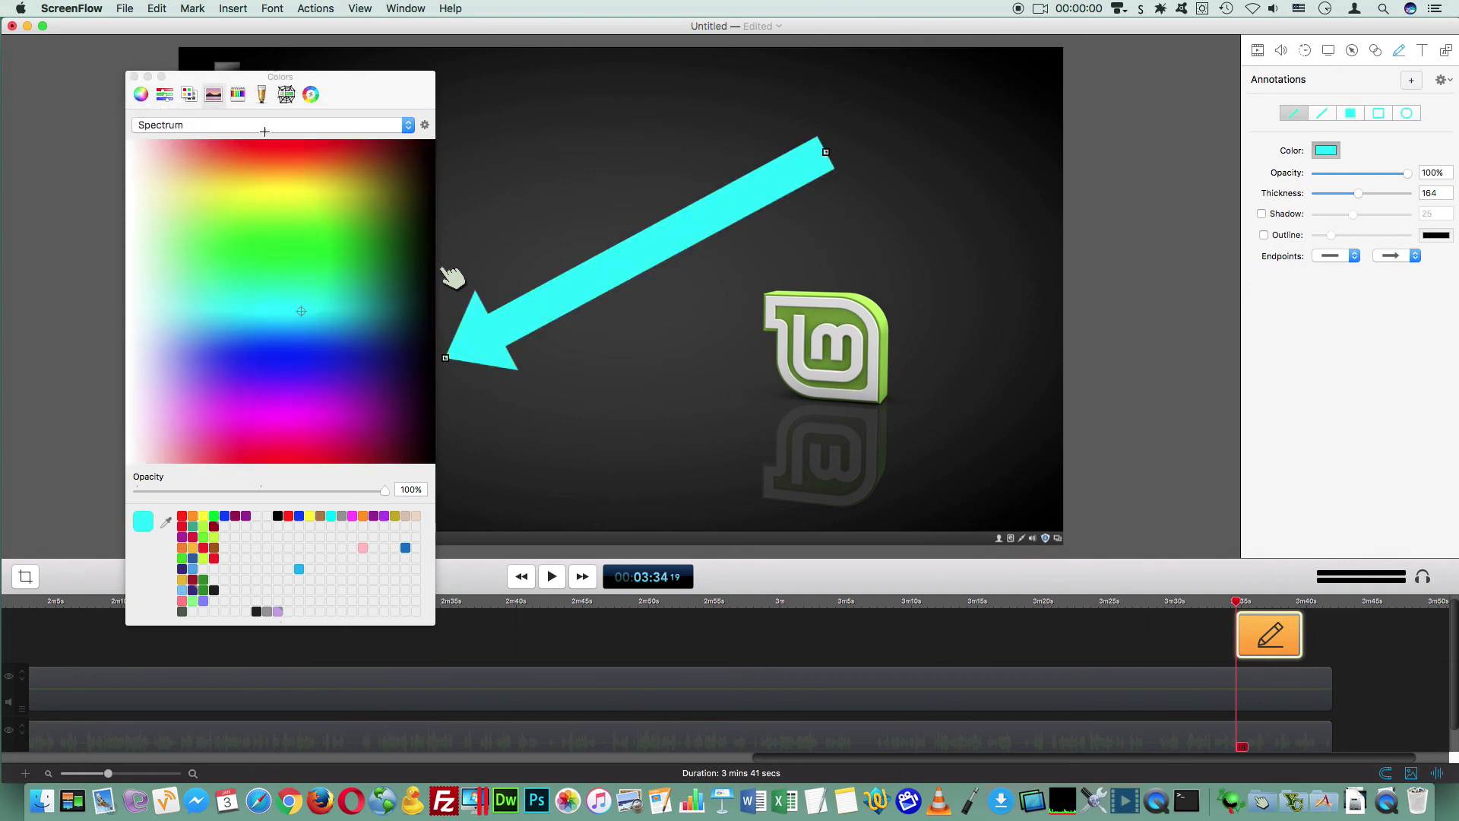
Step: Review the pencil palette and the Developer Picker's color formats, keeping RGB selected
left_click(238, 94)
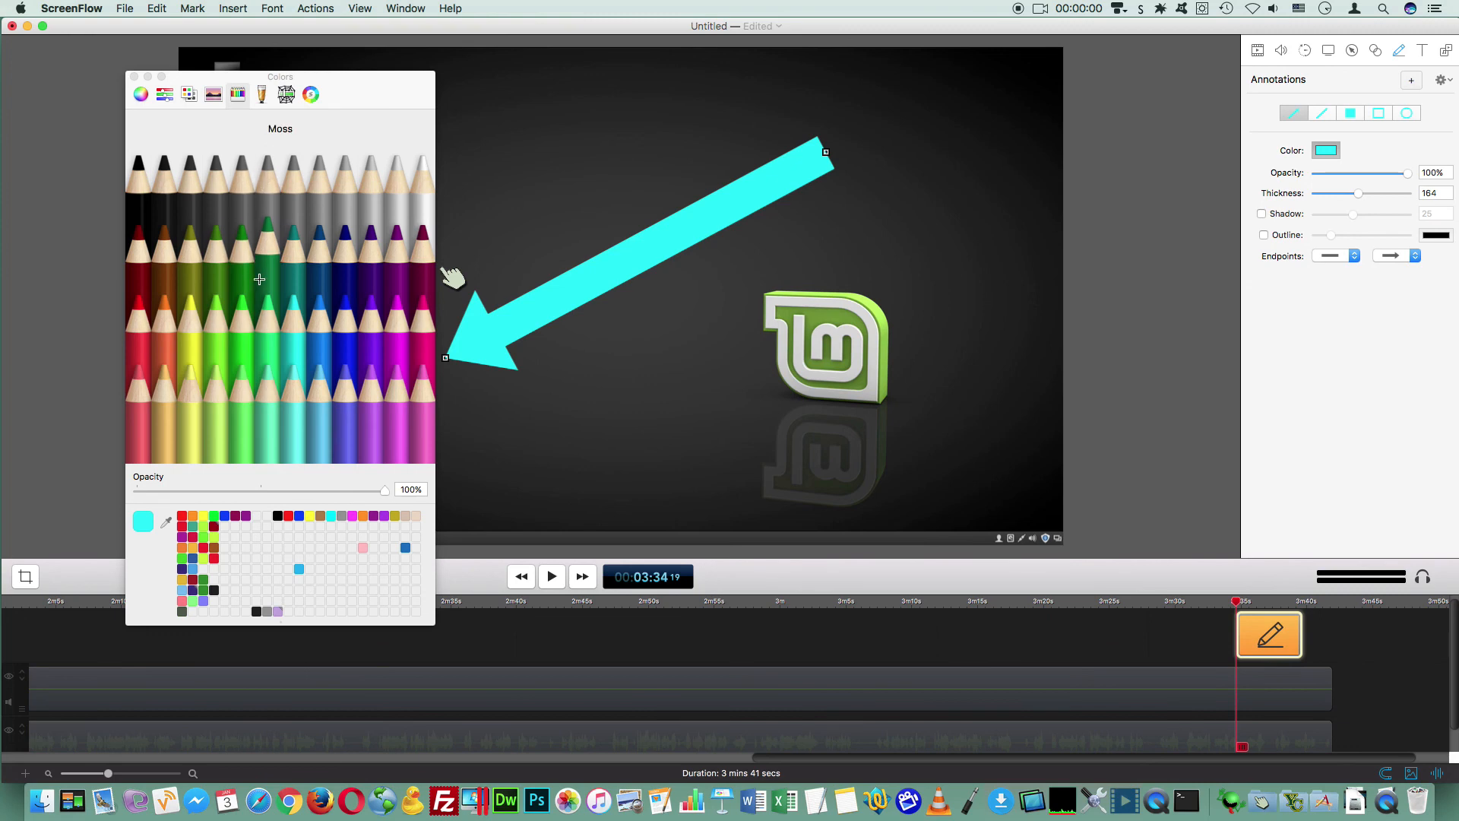
left_click(264, 95)
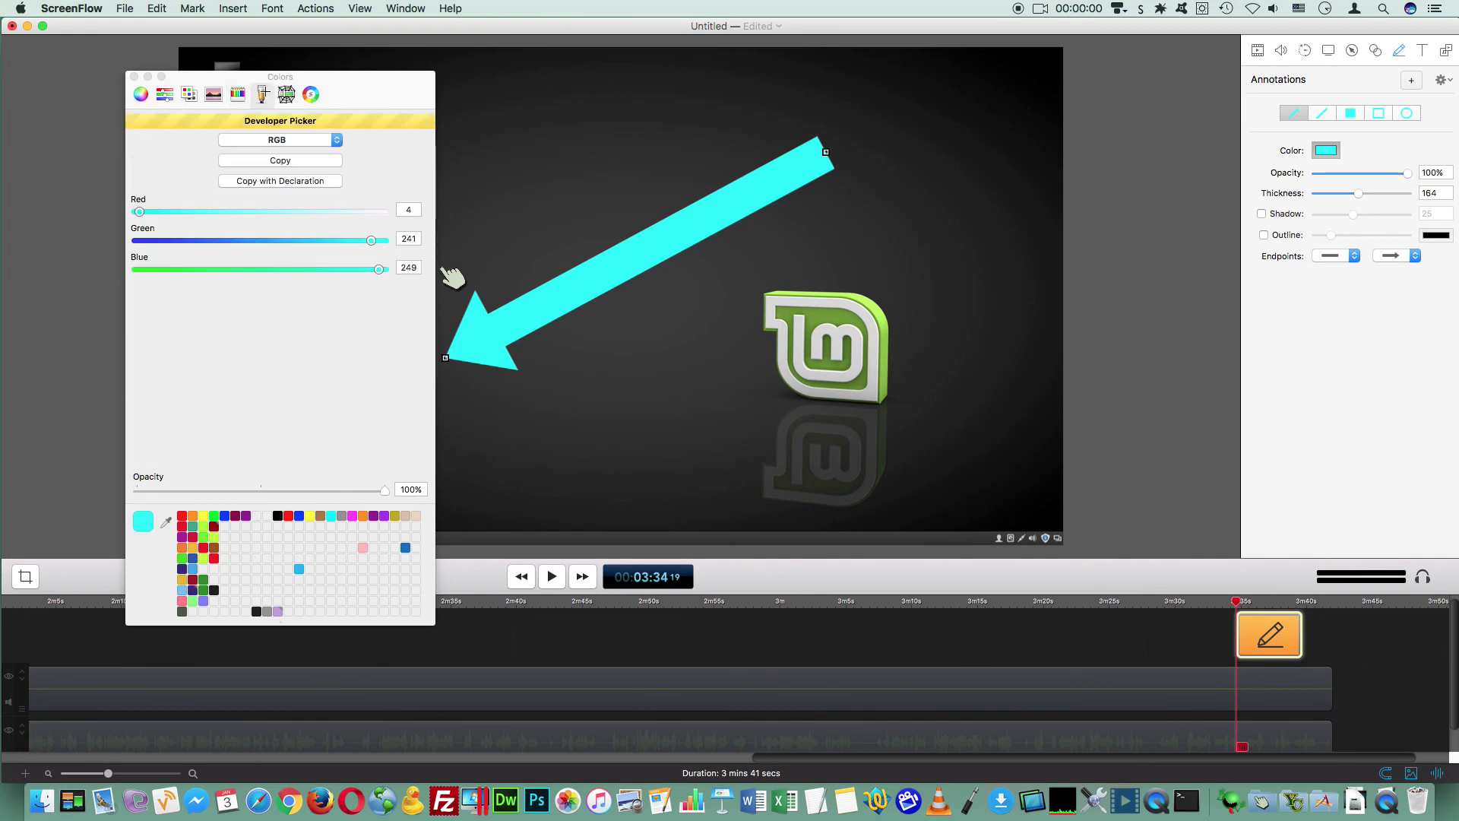
left_click(292, 161)
left_click(294, 139)
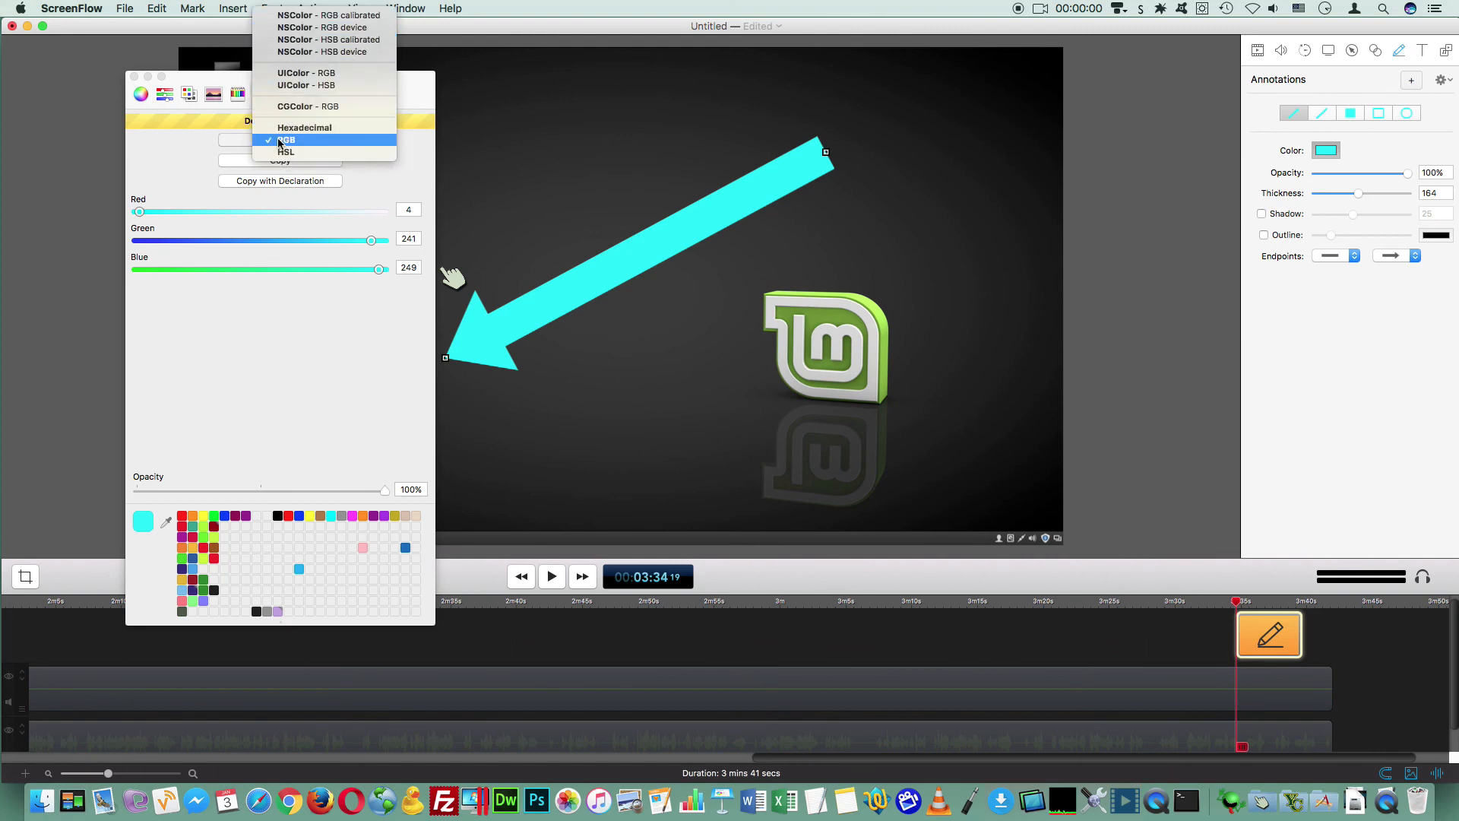
left_click(213, 175)
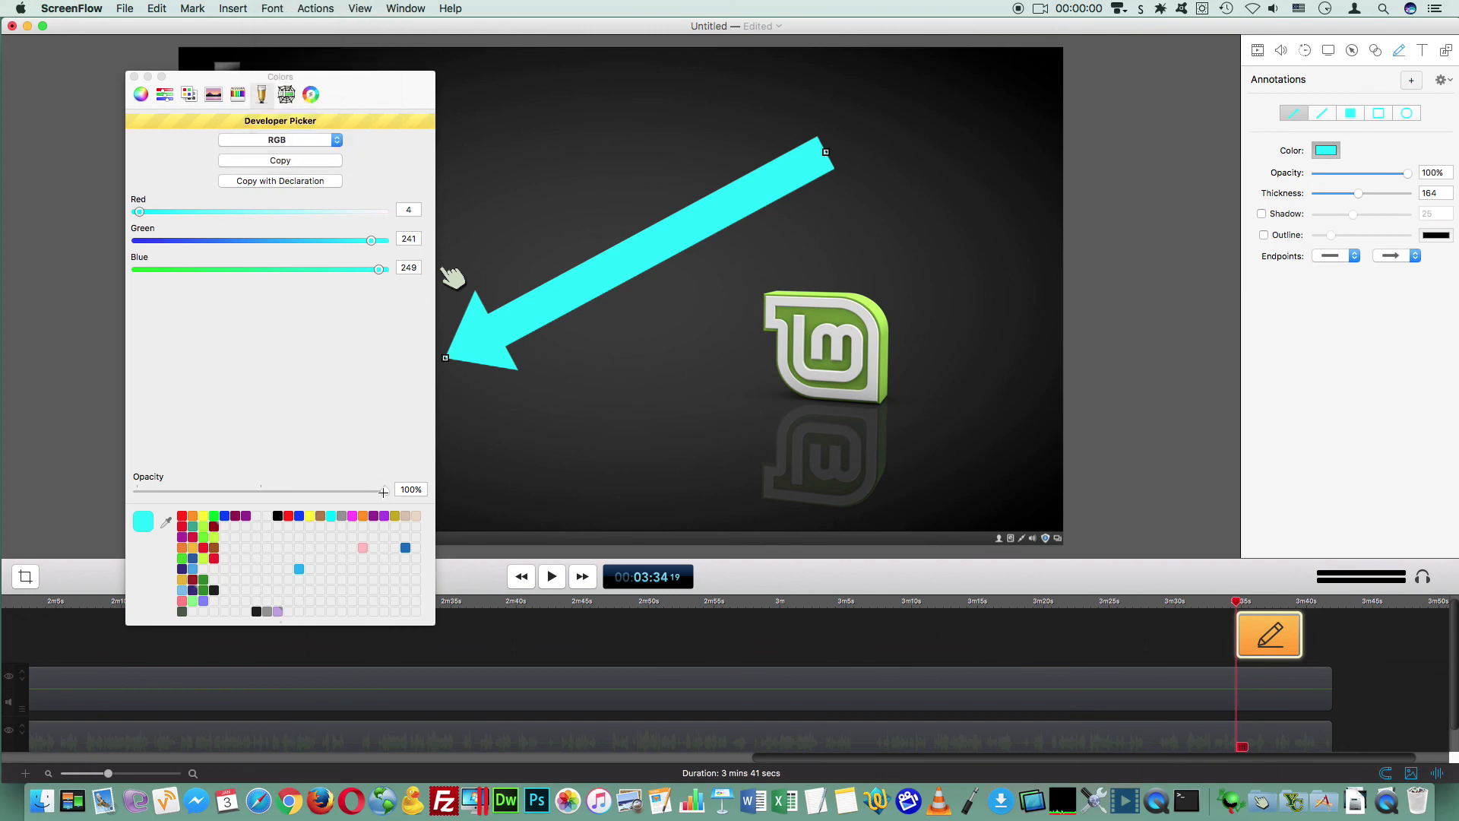
Step: Color the arrow red from the saved swatches, trying dark red 87000E and returning to red E50019 in the hexadecimal color palette
mouse_move(384, 492)
left_mouse_down()
mouse_move(261, 492)
mouse_move(399, 491)
left_mouse_up()
left_click(182, 526)
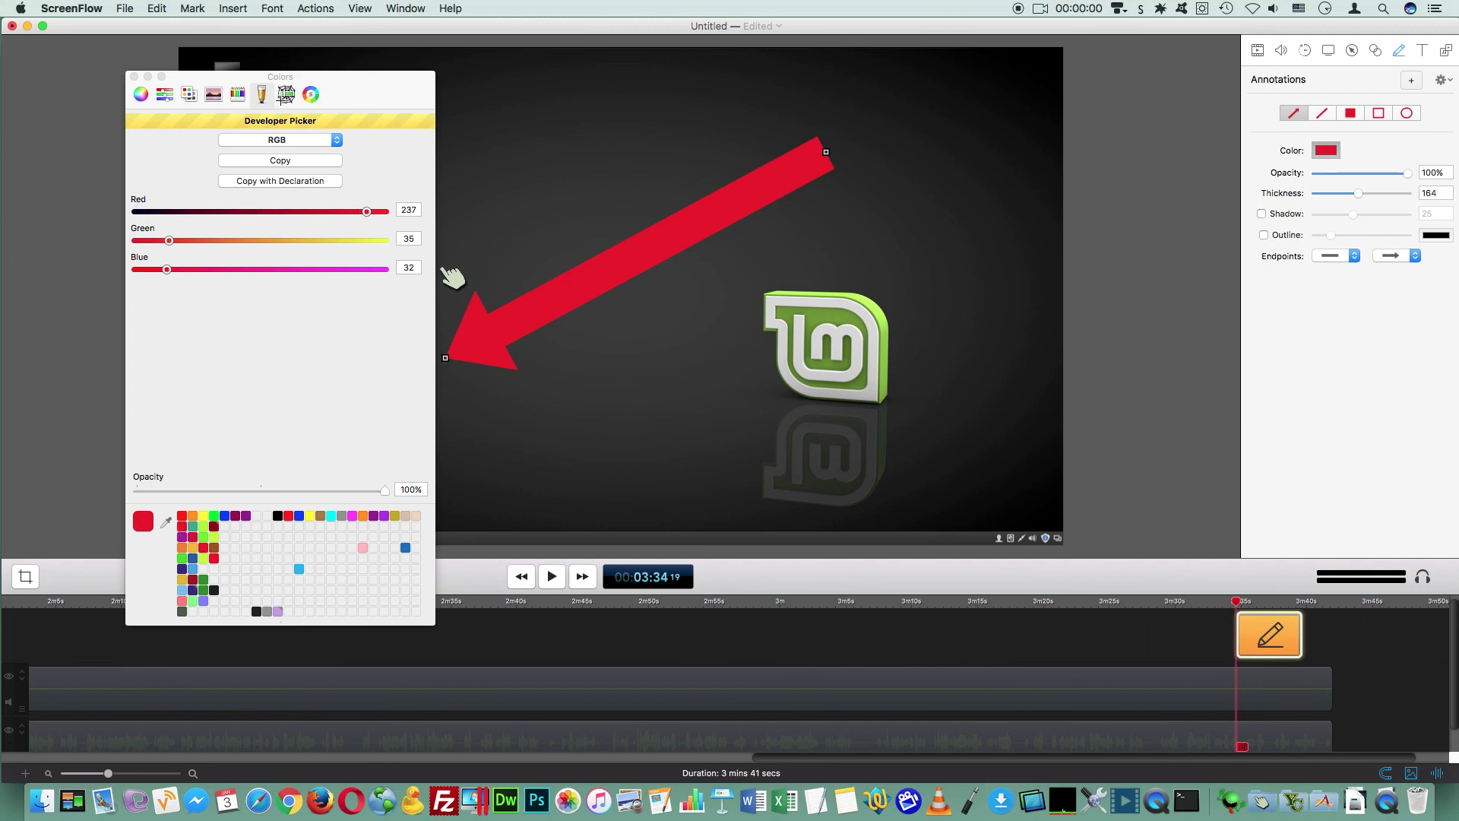
left_click(285, 95)
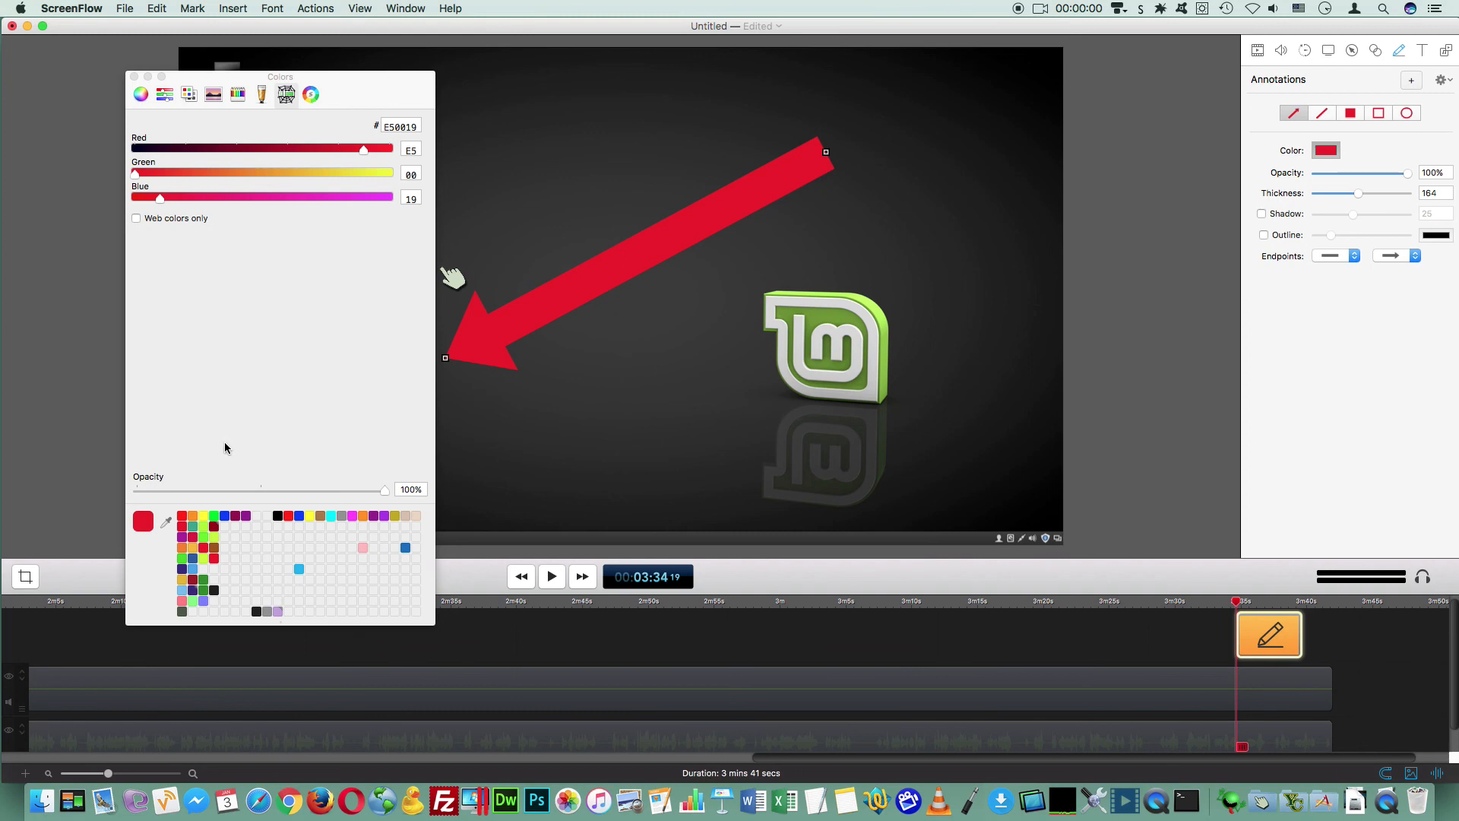
left_click(213, 526)
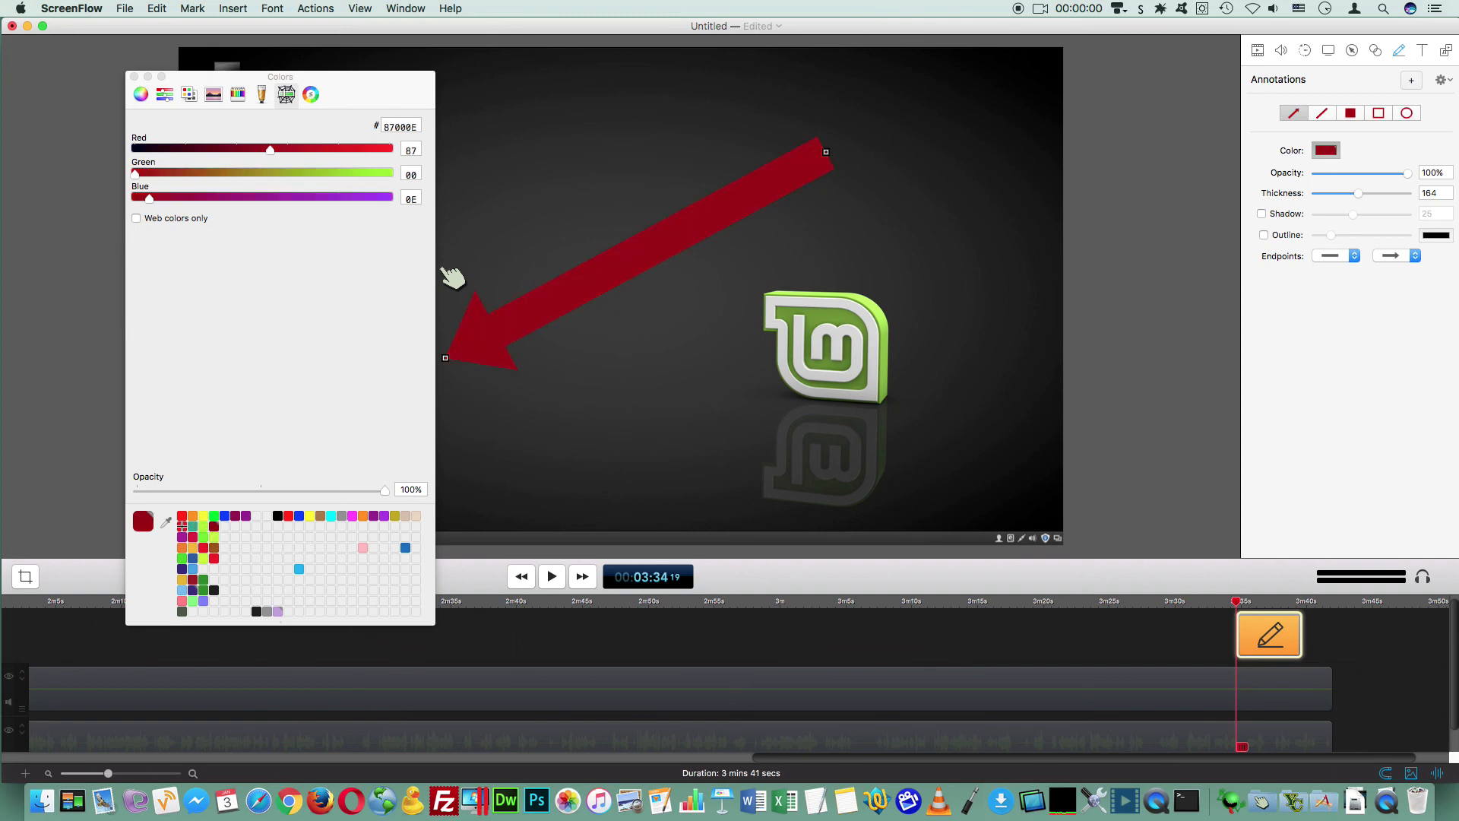
left_click(183, 526)
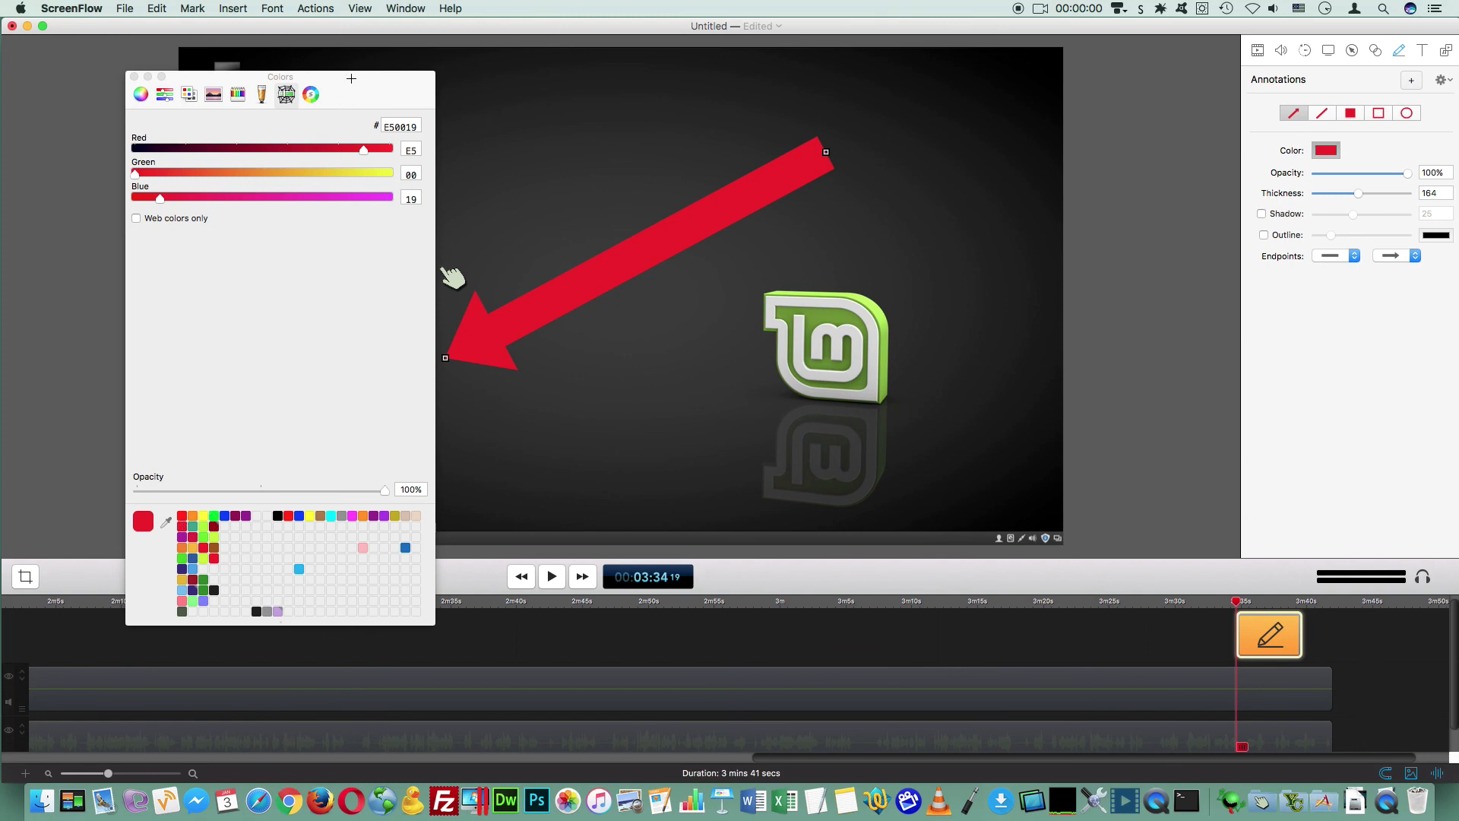
Step: Close the color picker and delete the arrow annotation clip from the timeline
left_click_drag(351, 79, 396, 84)
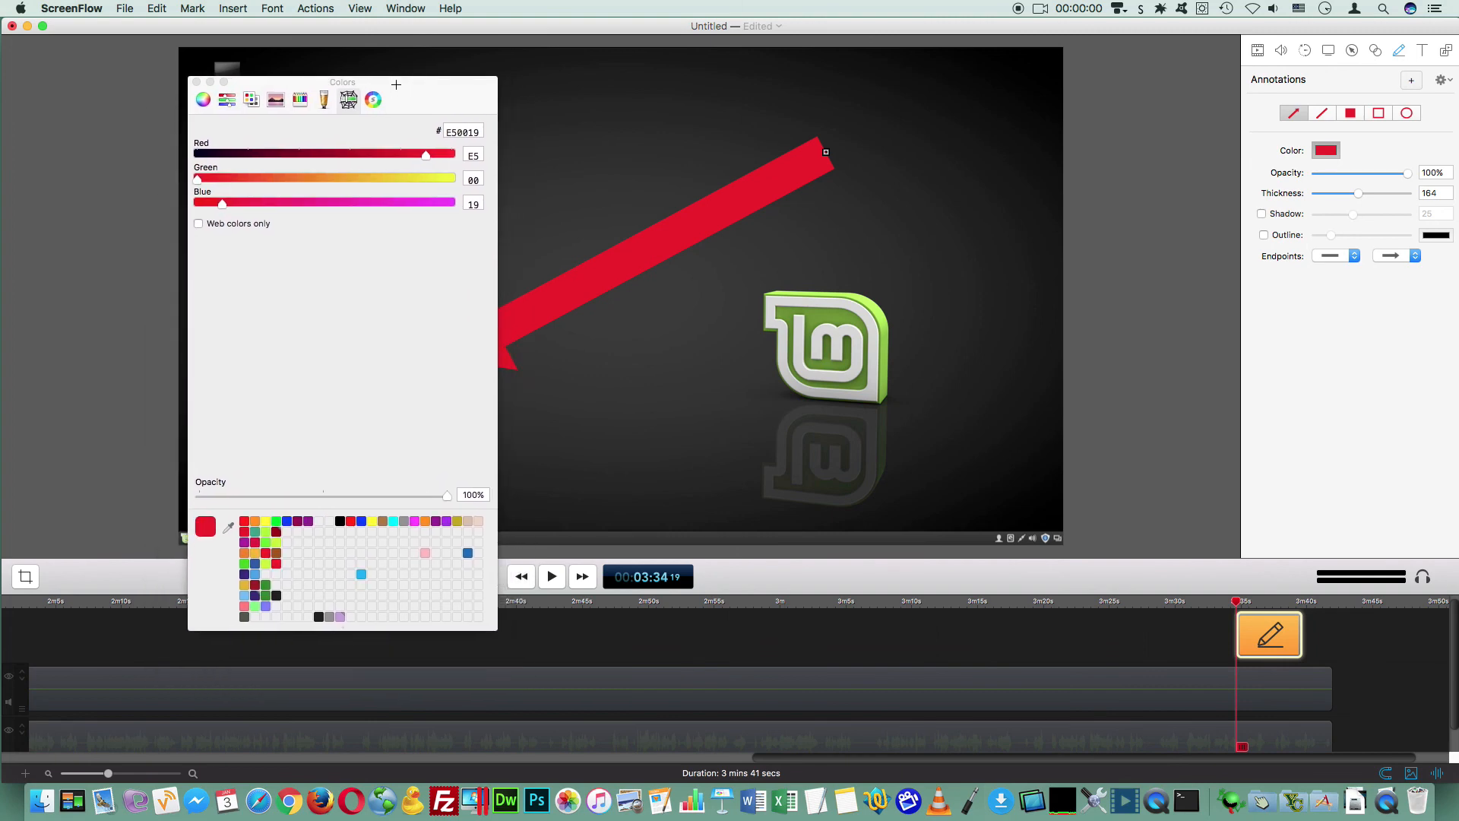
left_click(197, 81)
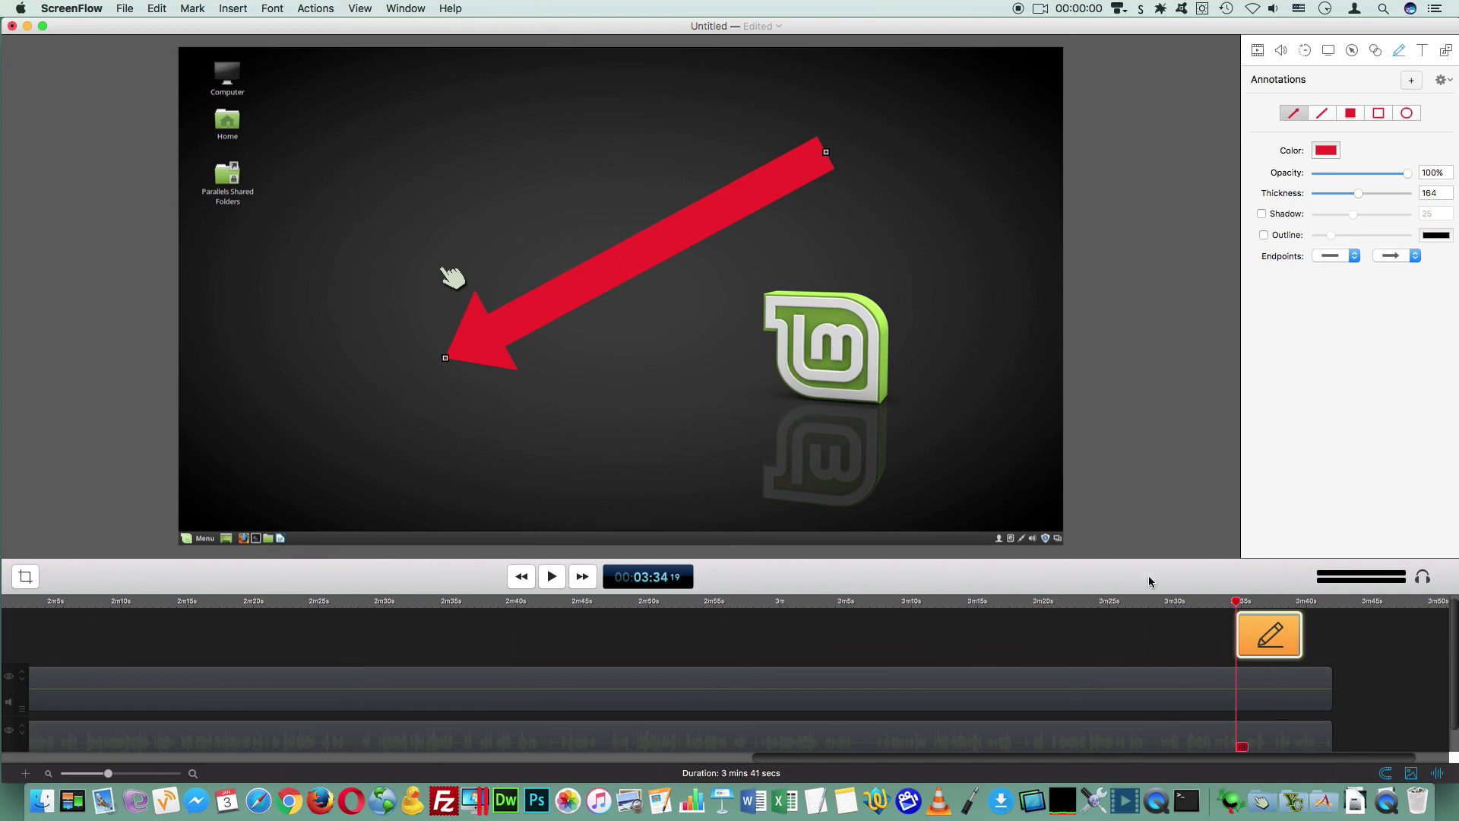
mouse_move(1262, 633)
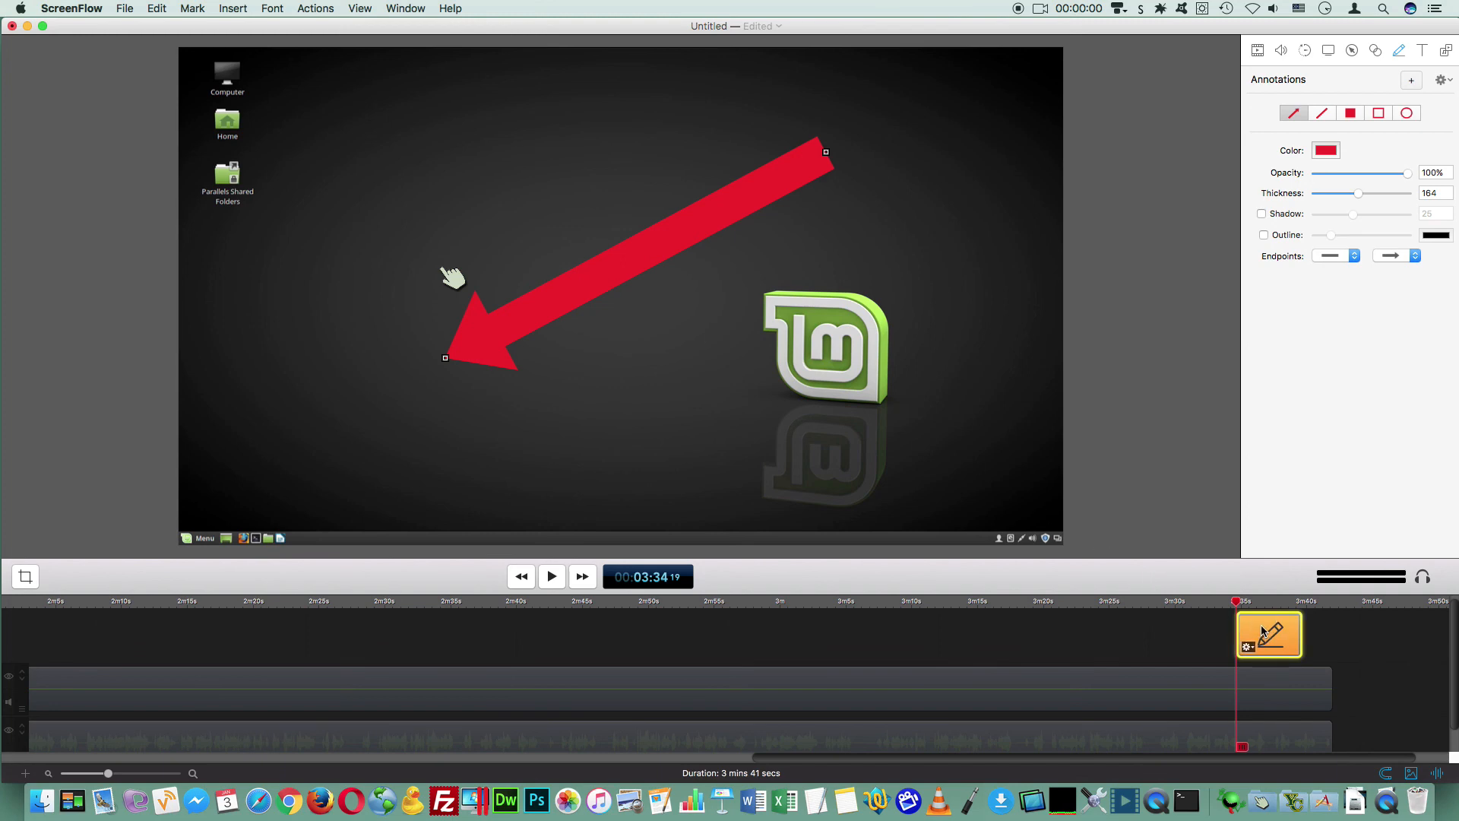
key("Delete")
Step: Add a text clip at the playhead and scale it to 160%
left_click(1419, 50)
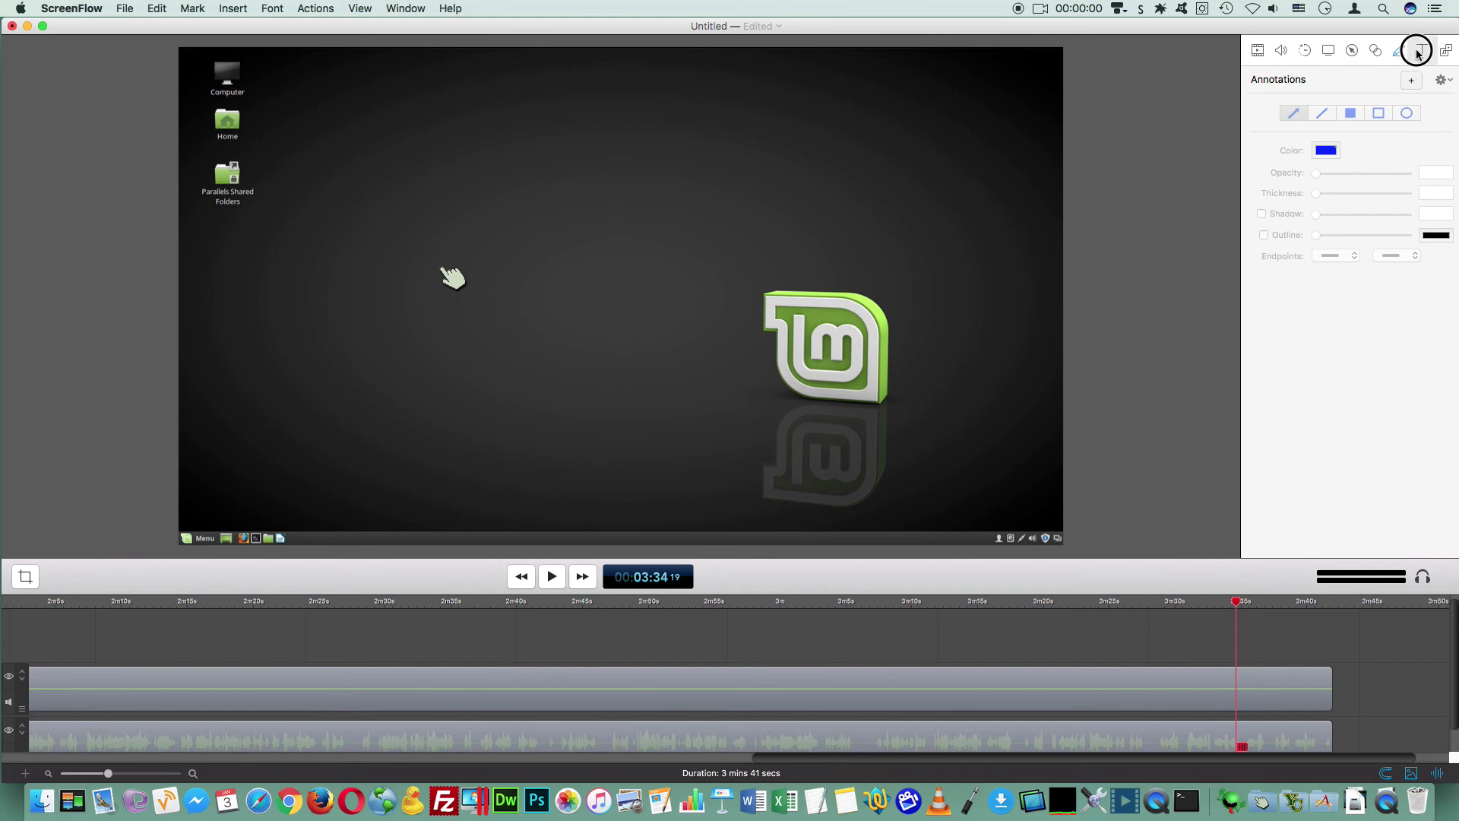
left_click(1407, 82)
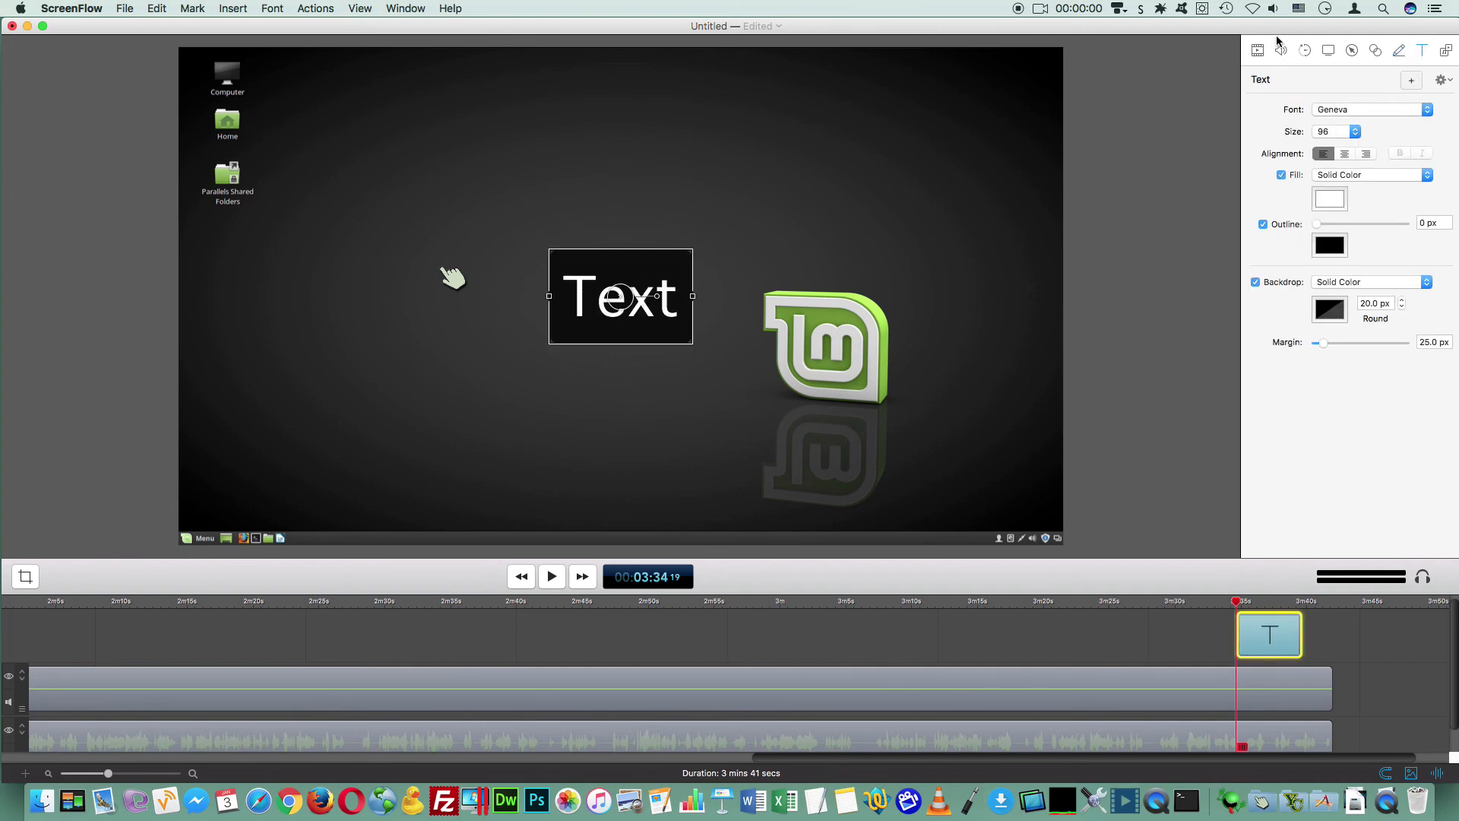
left_click(1258, 50)
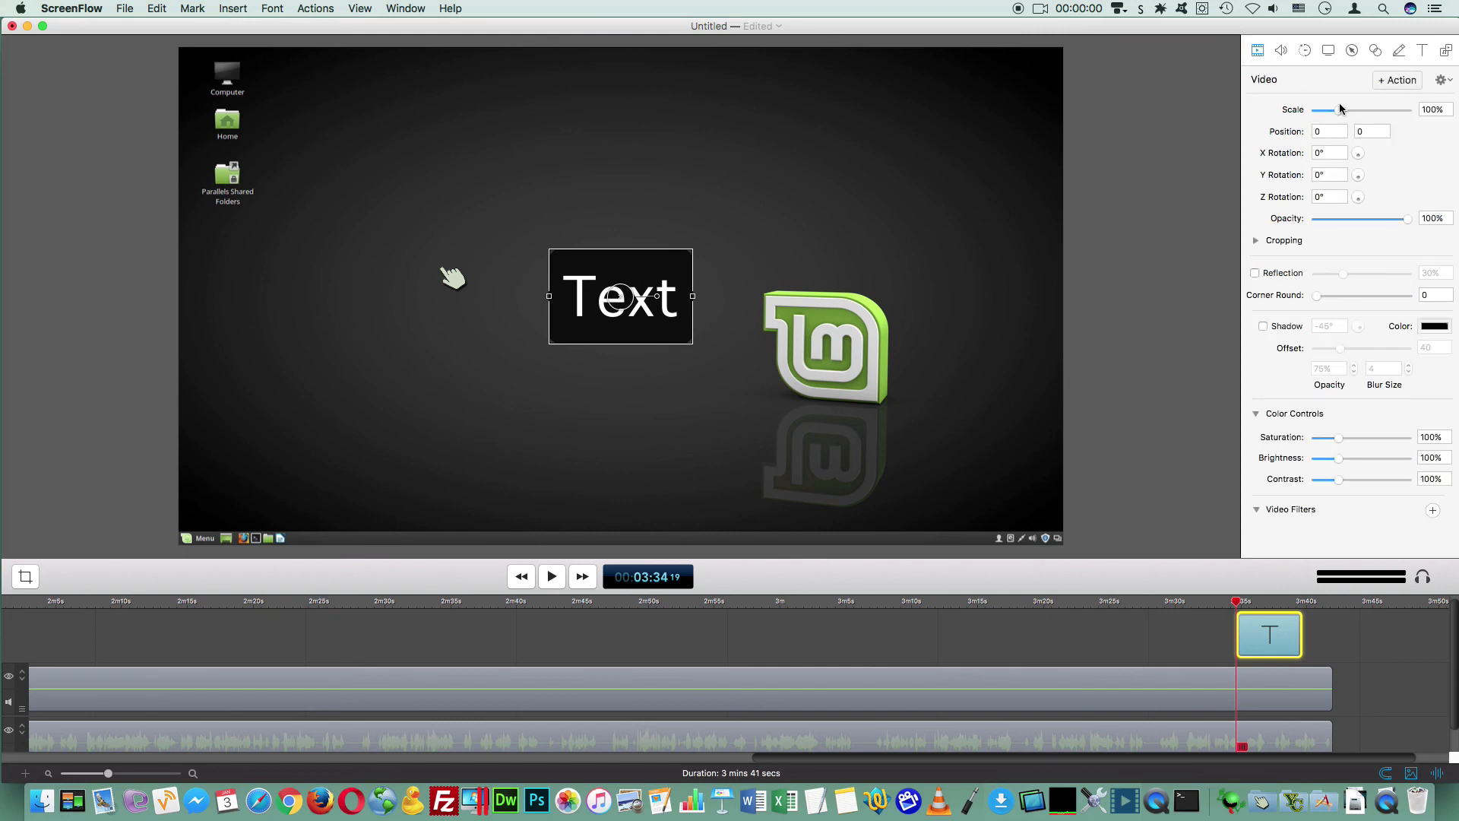
mouse_move(1339, 109)
left_mouse_down()
mouse_move(1387, 110)
mouse_move(1353, 110)
left_mouse_up()
left_click_drag(1359, 174, 1358, 177)
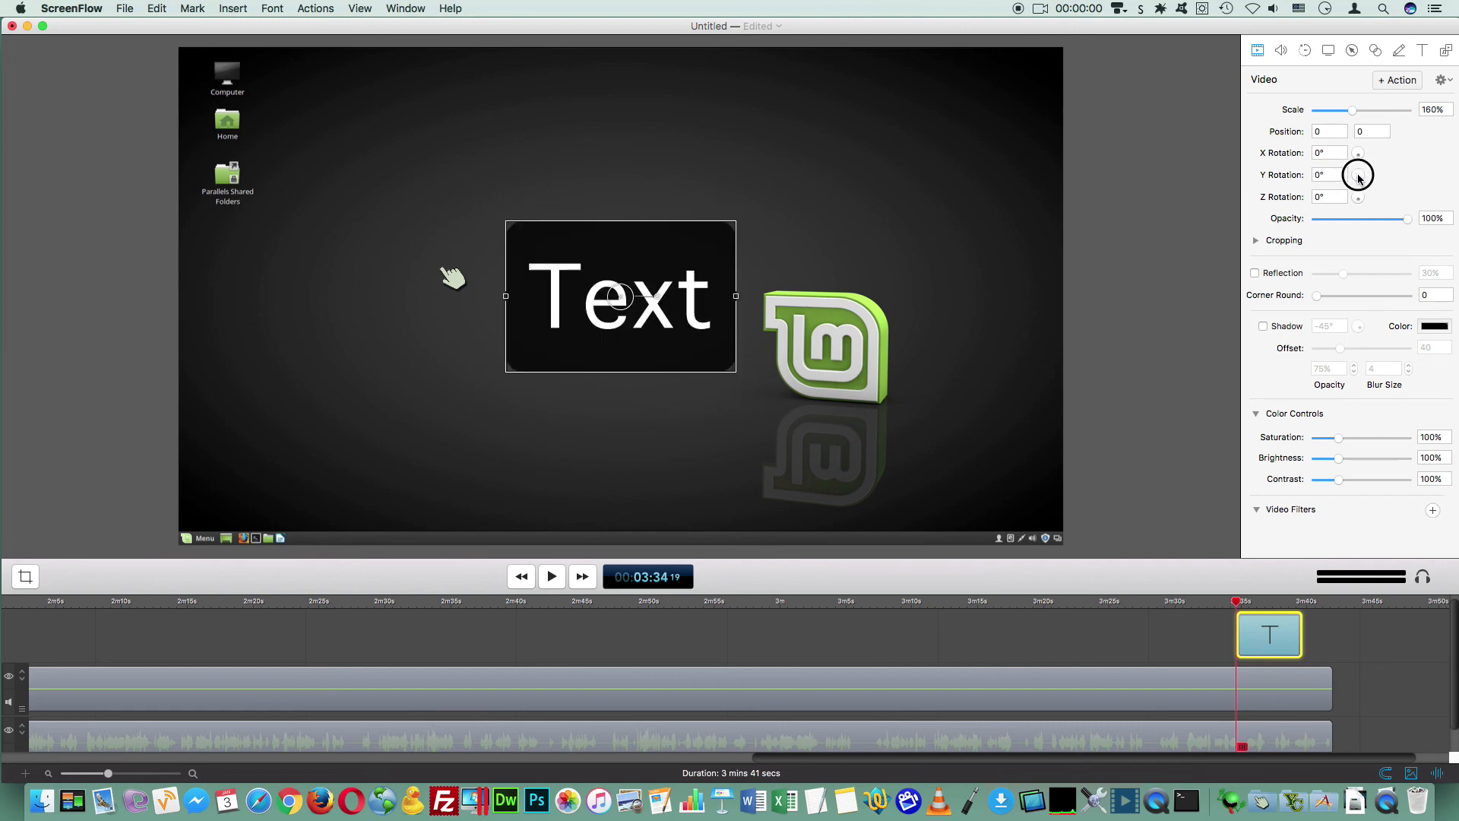
Step: Move the playhead to 00:03:36 and format the clip's word in bold Geeza Pro after trying the Giddyup Std font
left_click(1422, 51)
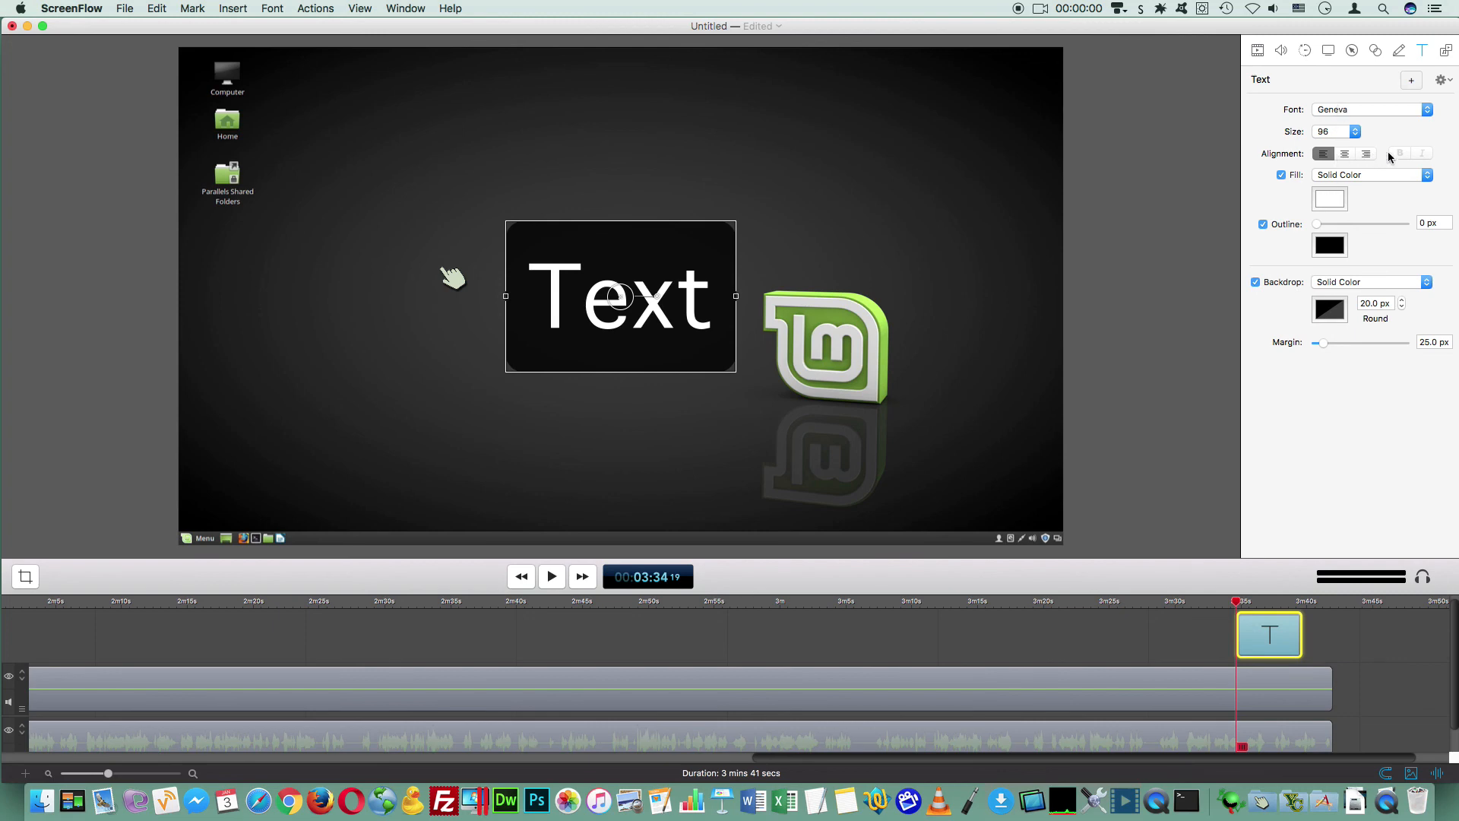
double_click(628, 288)
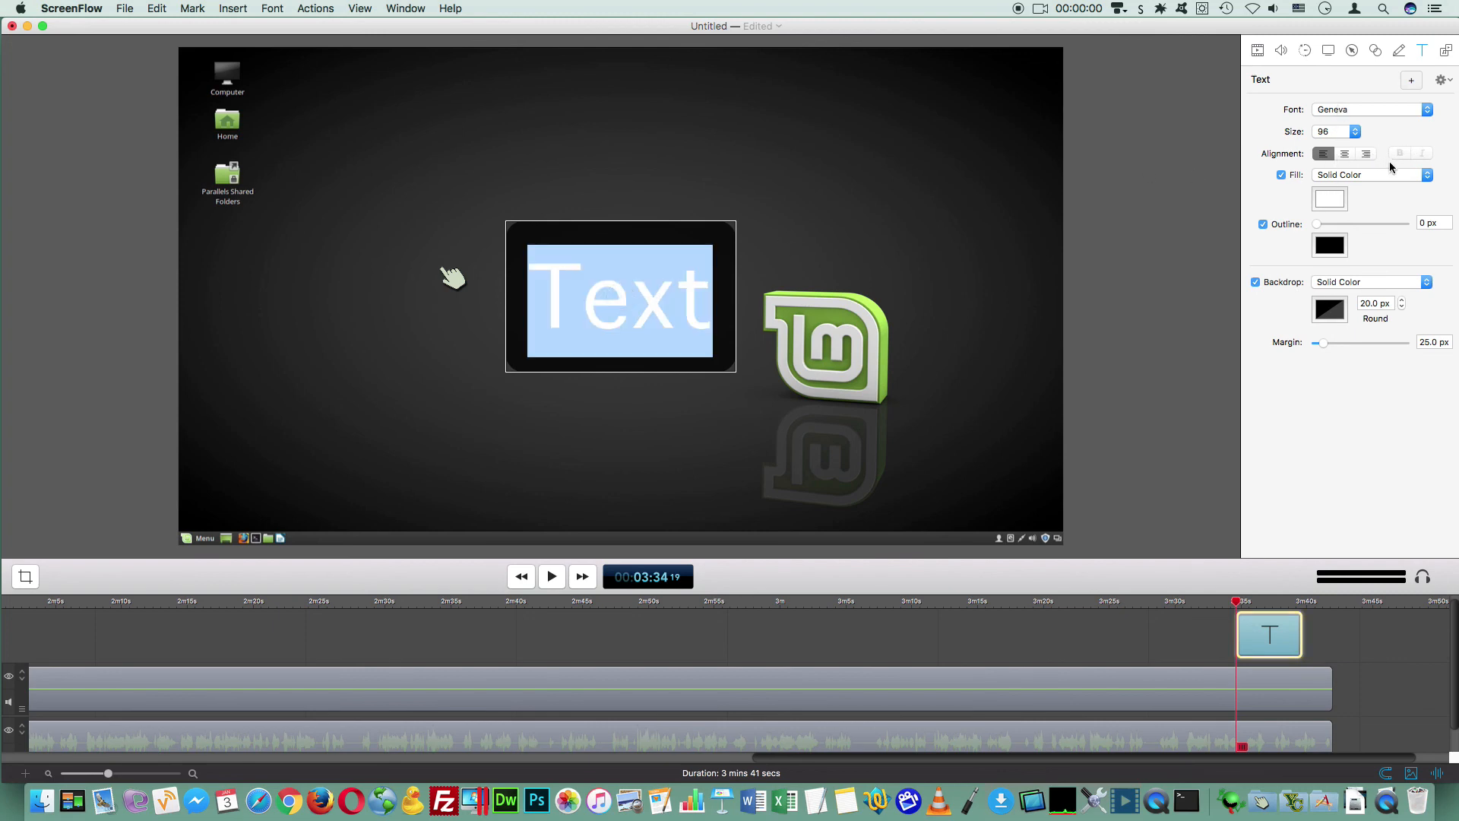
left_click(642, 307)
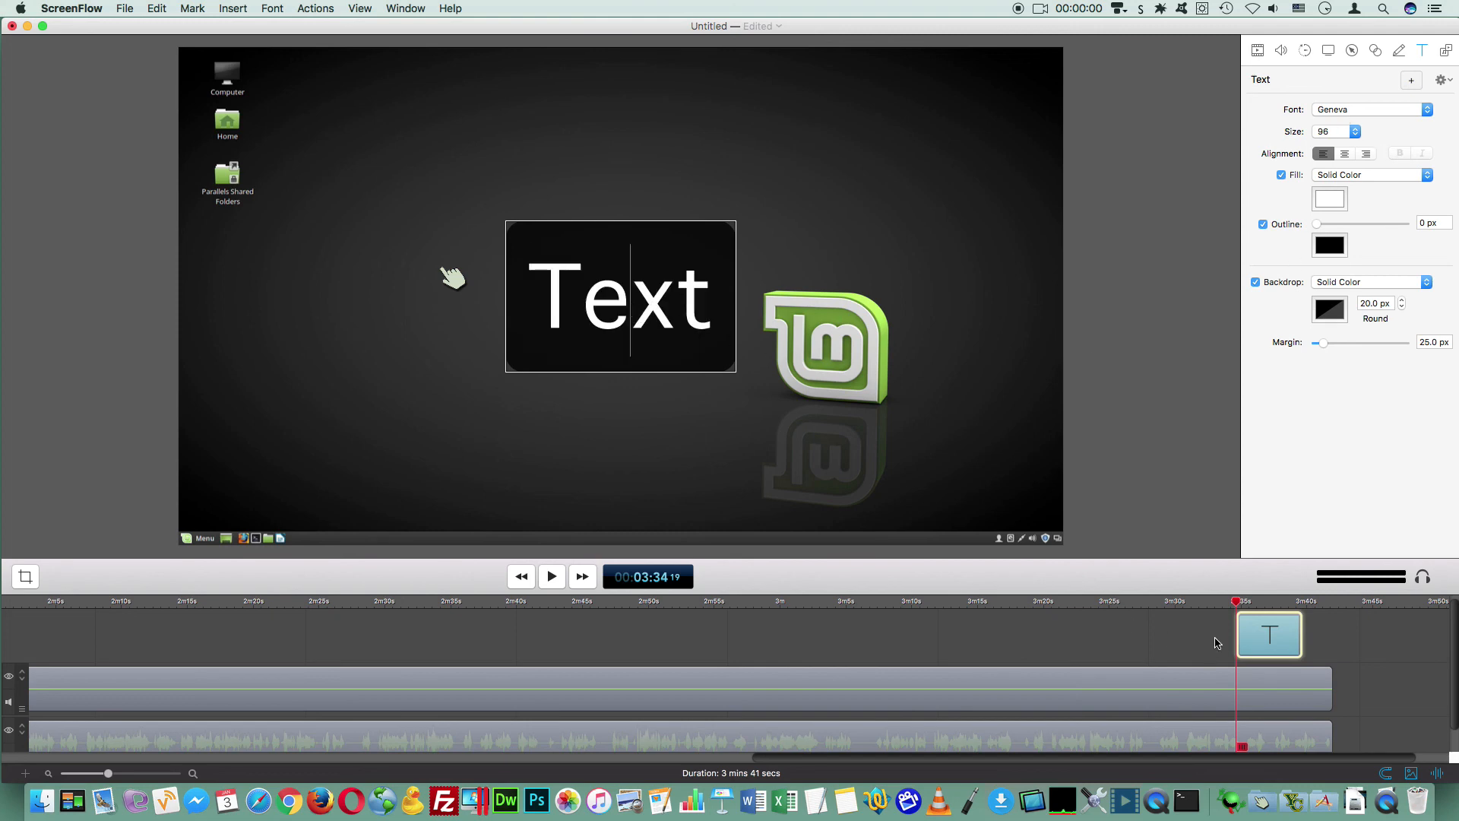
left_click(1236, 605)
left_click_drag(1236, 605, 1262, 602)
double_click(595, 286)
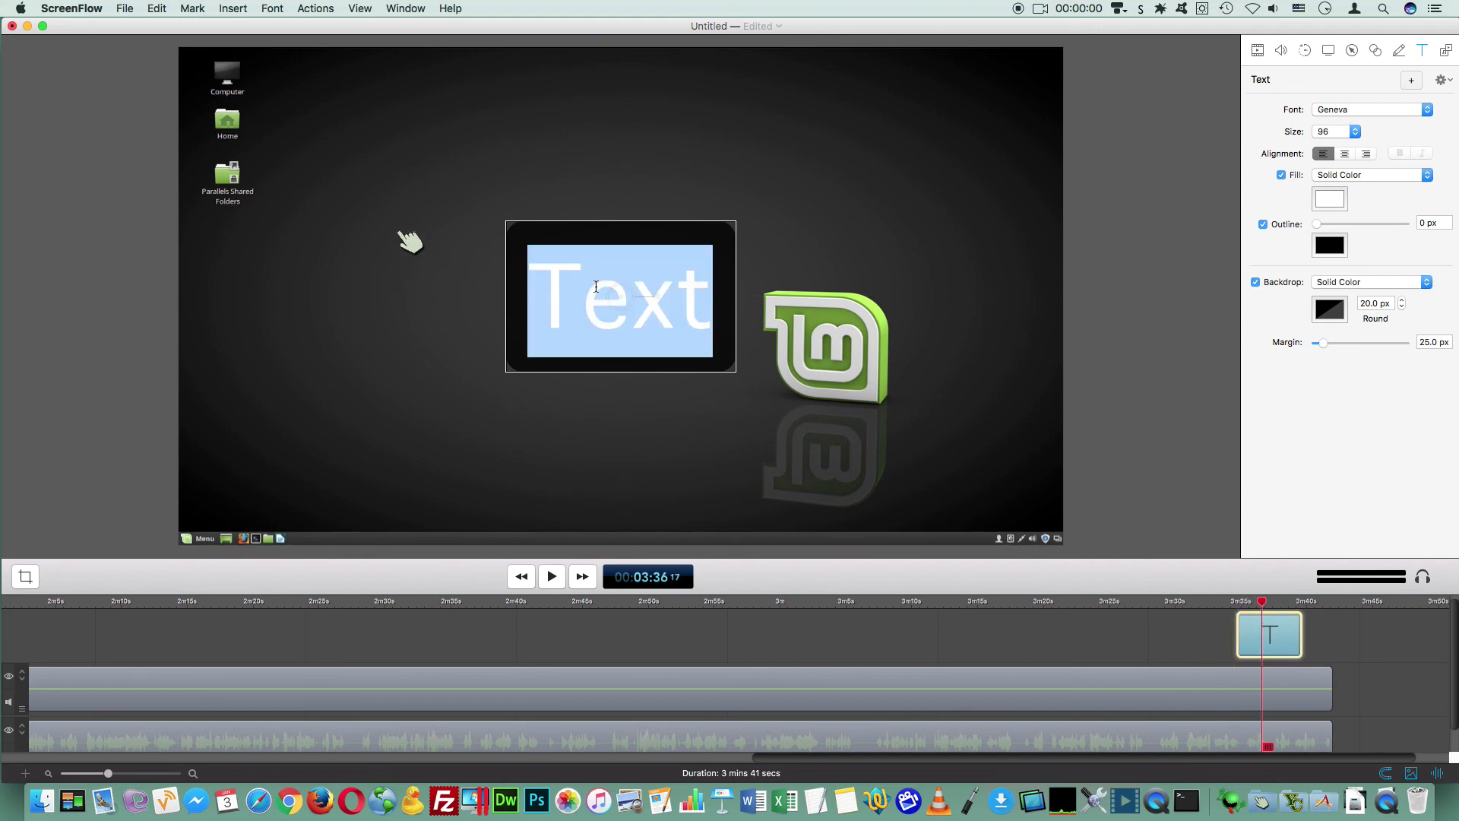
left_click(1353, 110)
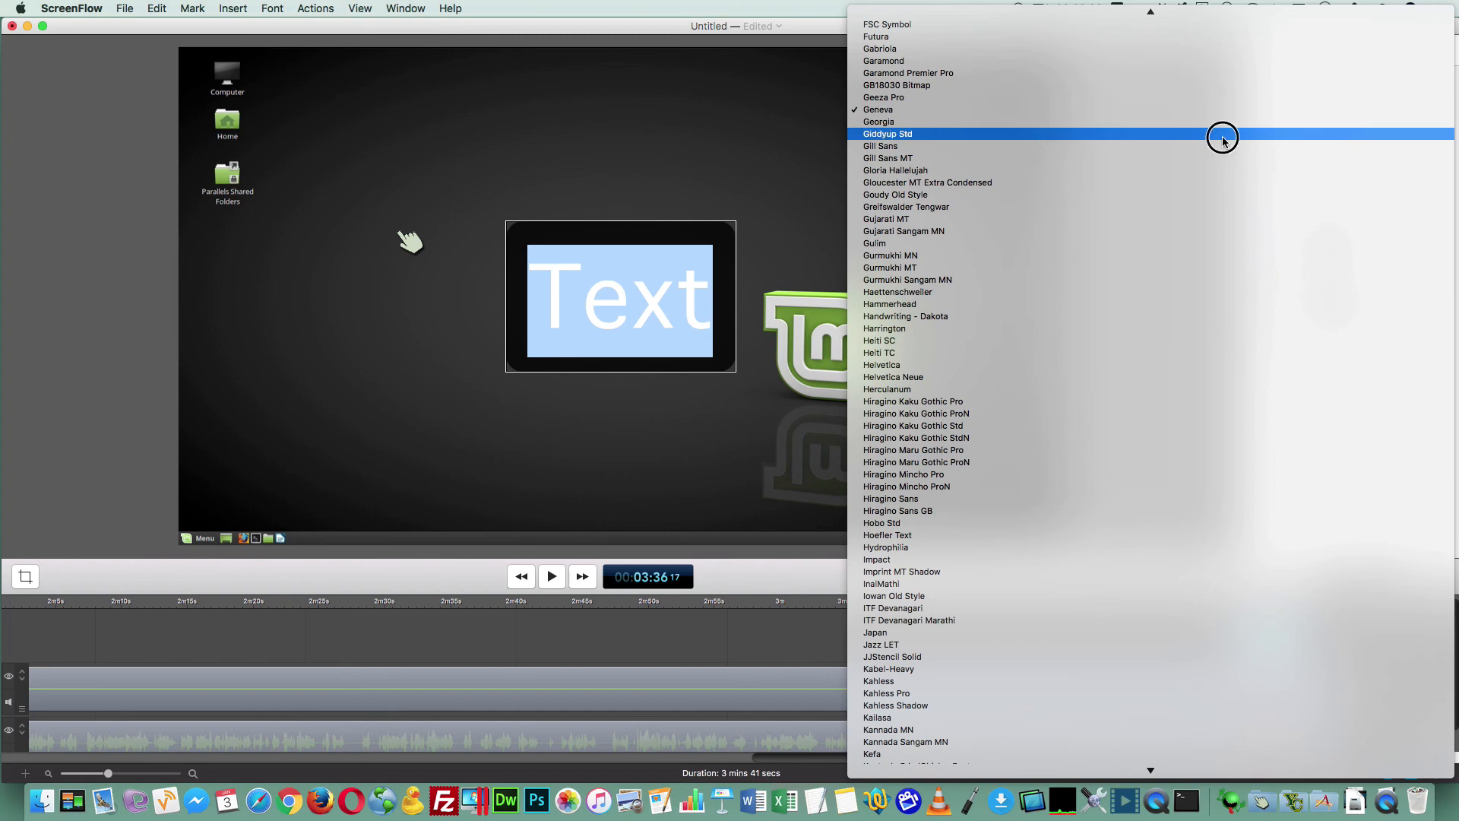
left_click(1222, 133)
left_click(1335, 109)
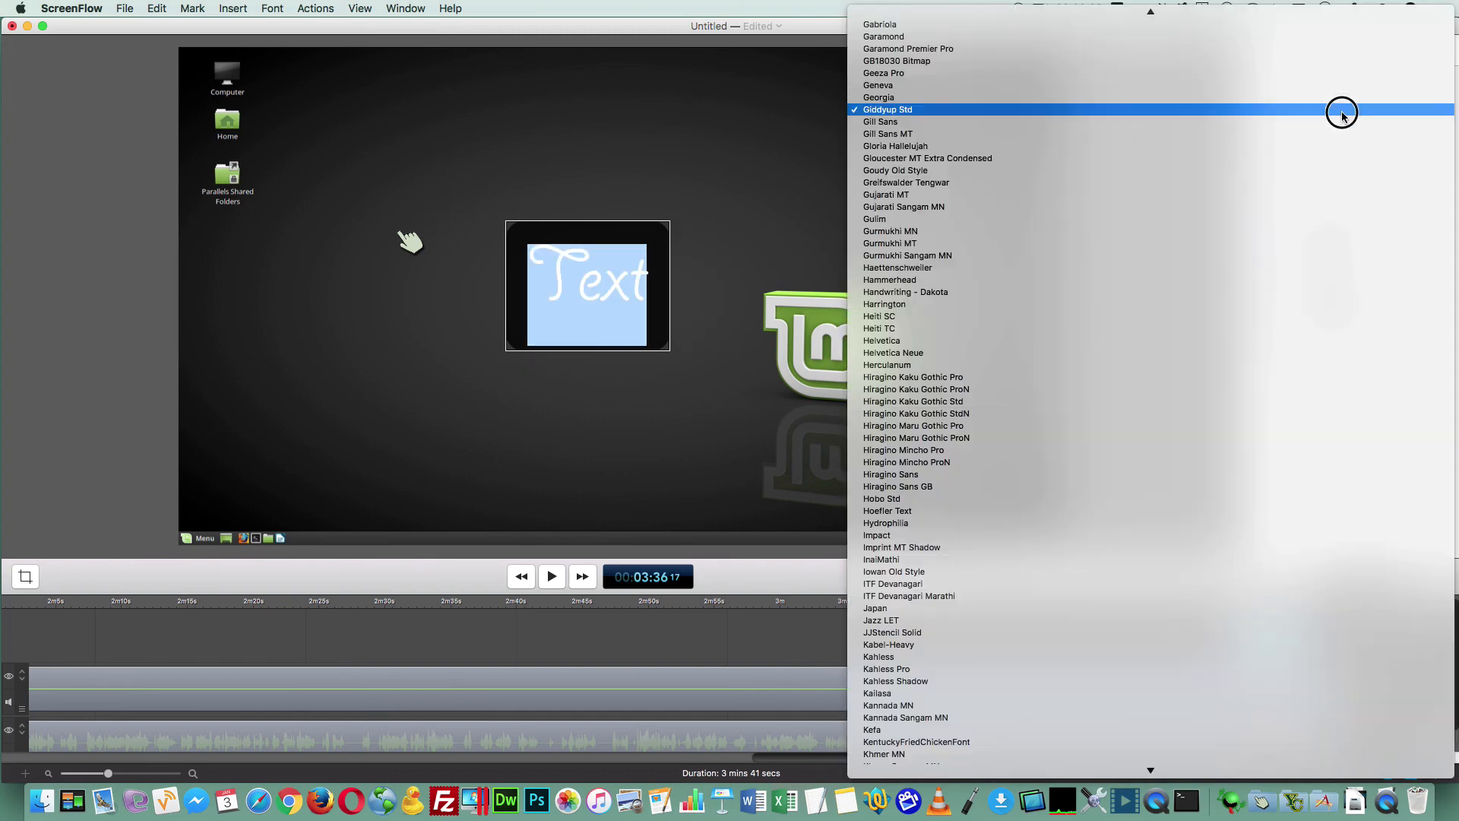
left_click(1280, 65)
left_click(1401, 153)
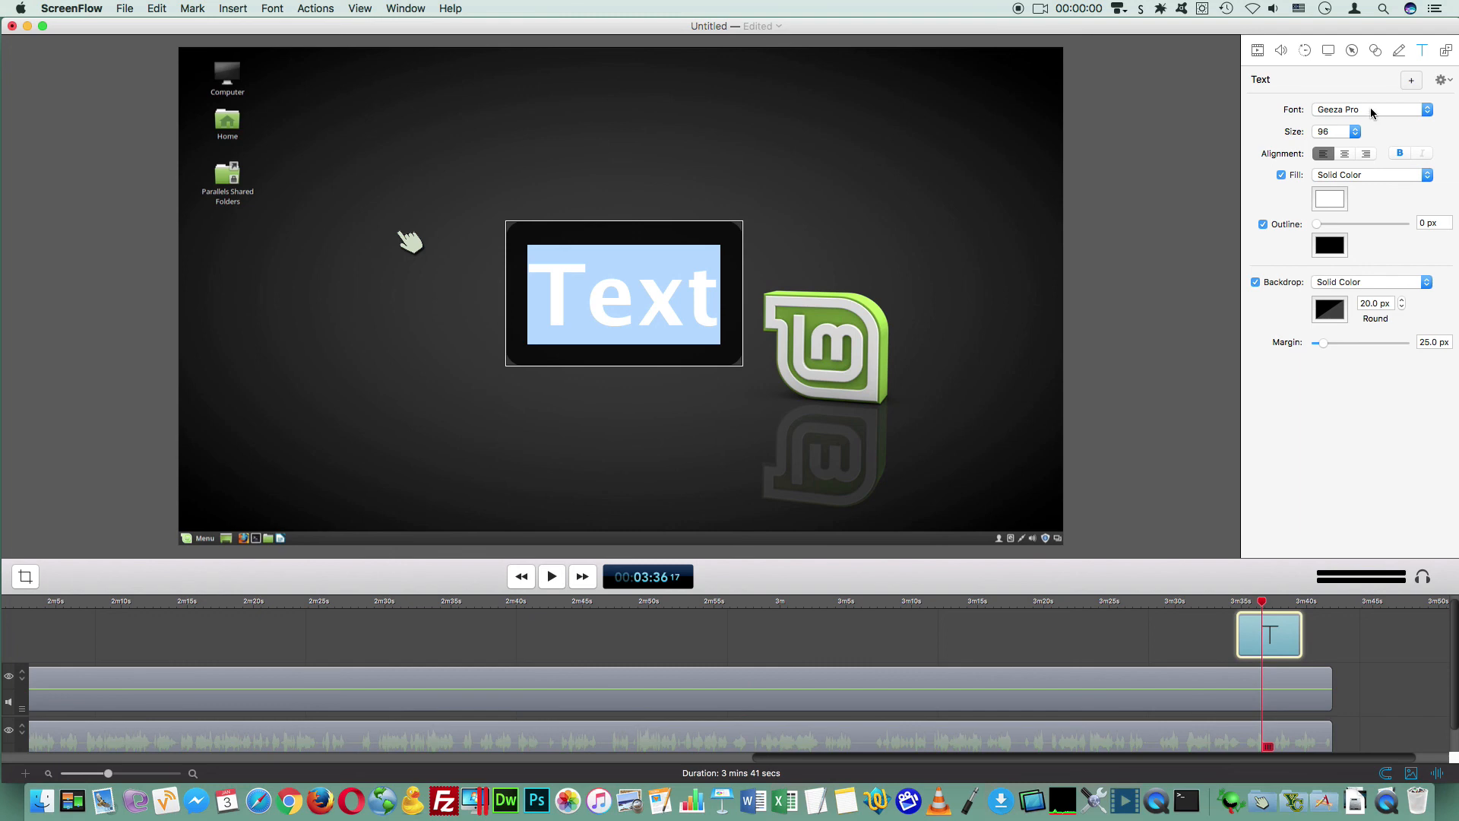
Step: Change the text's solid fill color to green using the pencil palette
left_click(1282, 175)
left_click(1281, 175)
left_click(1330, 200)
left_click(300, 100)
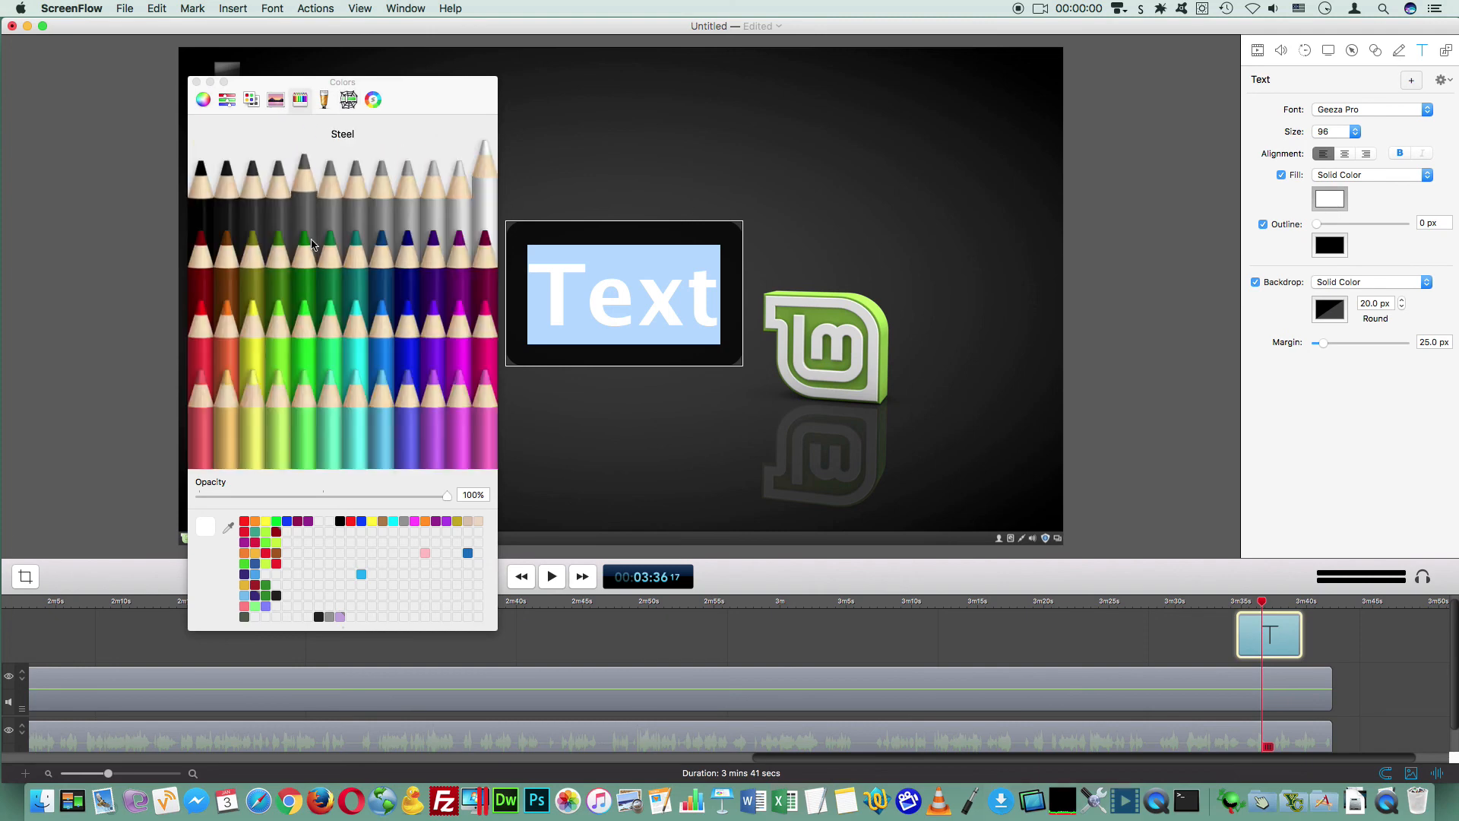
left_click(305, 242)
left_click(197, 82)
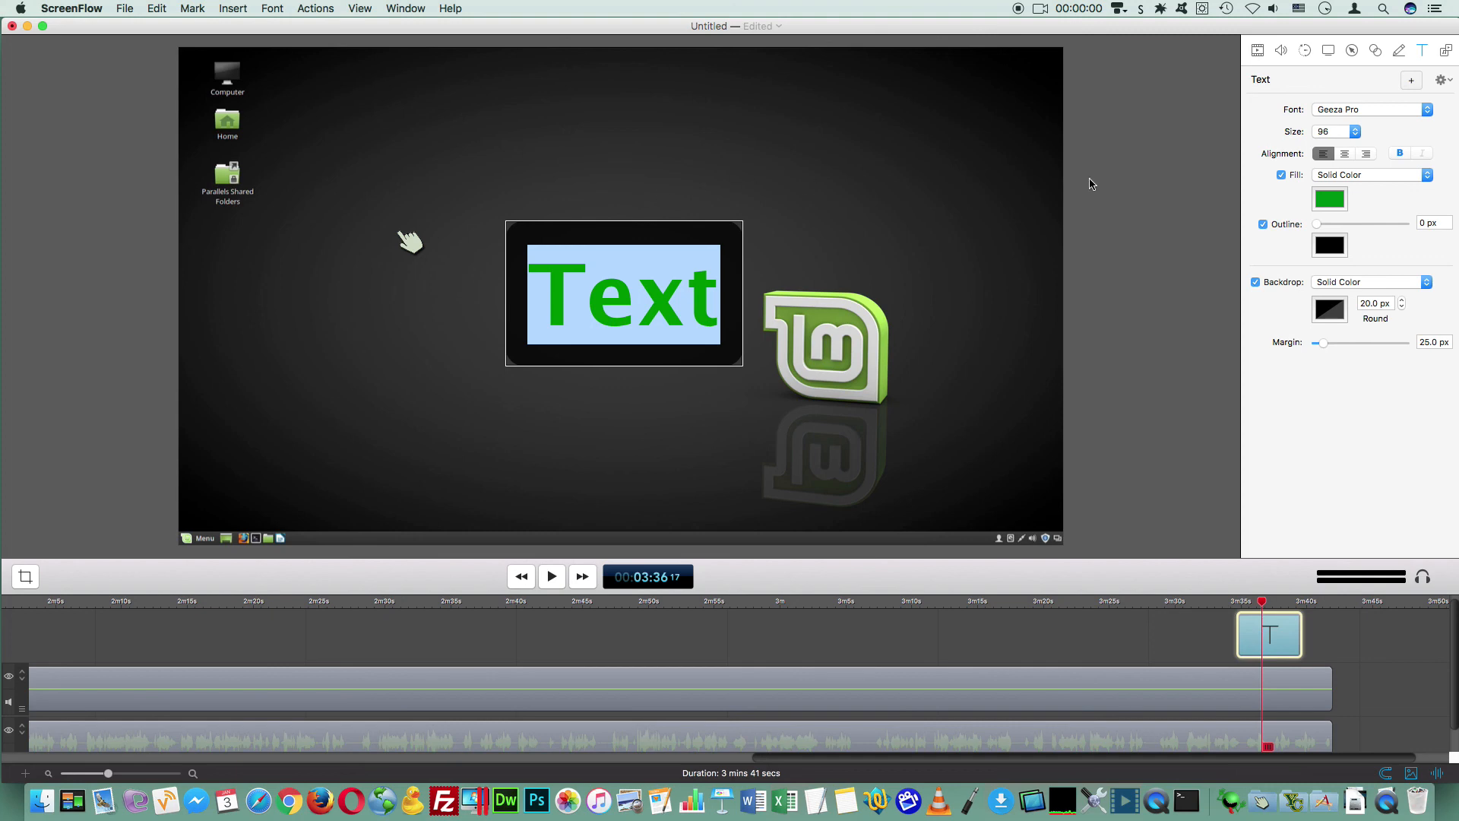
Step: Widen the text backdrop's margin to about 73.3 px and delete the text clip from the timeline
left_click_drag(1314, 225, 1270, 223)
mouse_move(1323, 342)
left_mouse_down()
mouse_move(1359, 344)
mouse_move(1337, 343)
left_mouse_up()
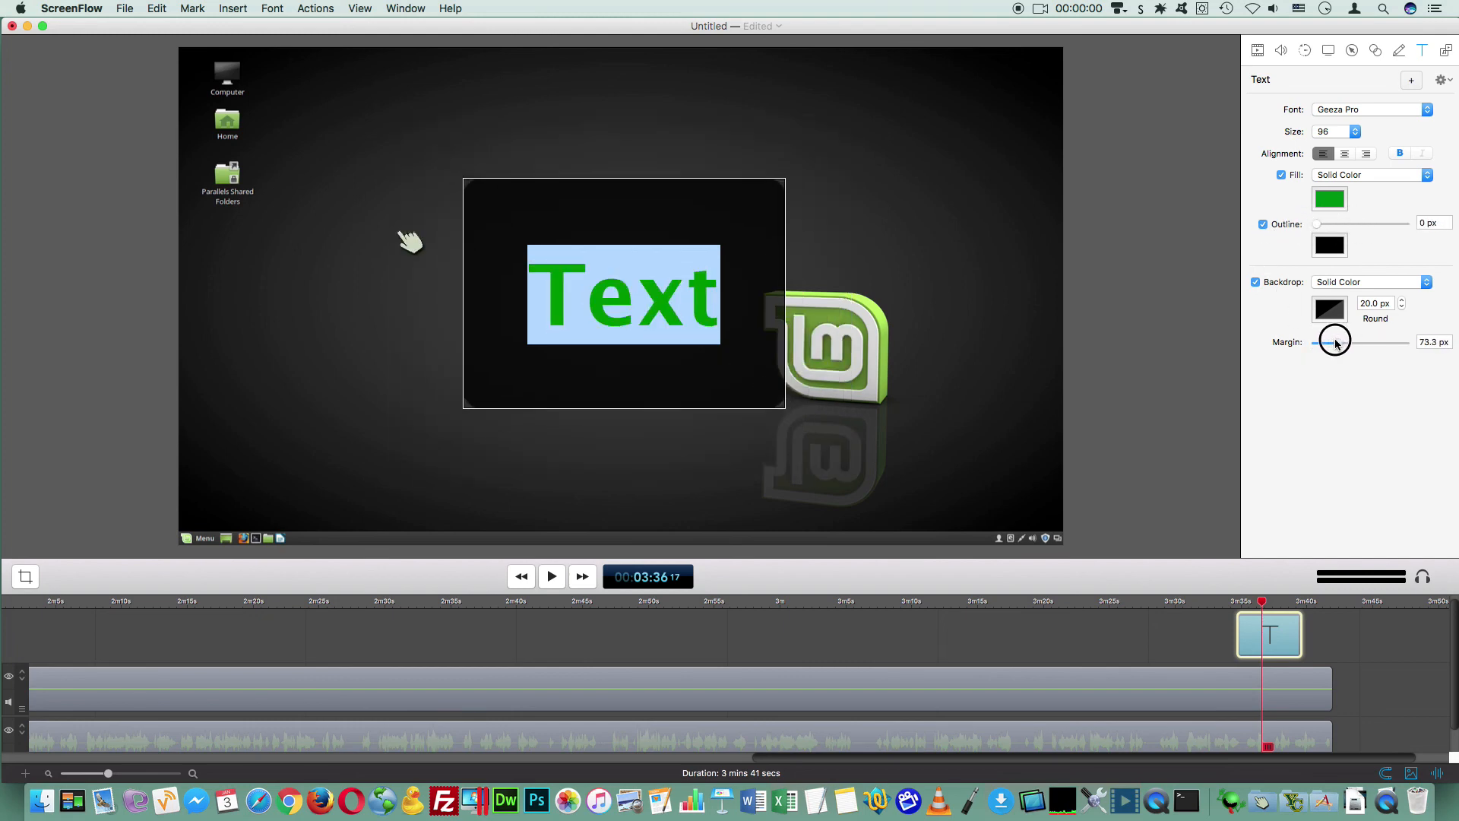
left_click(1271, 634)
key("Delete")
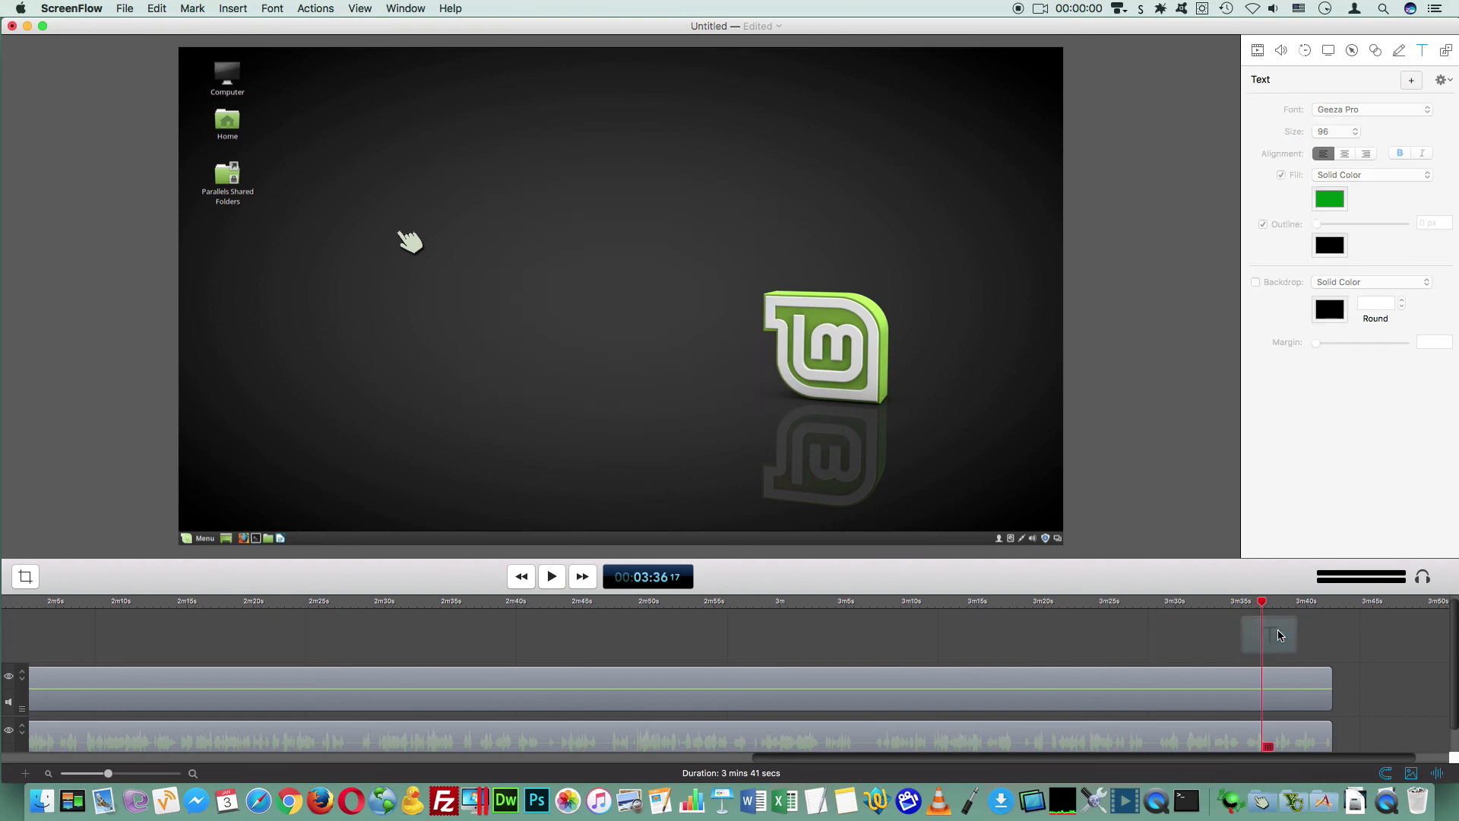
Step: Examine the media library's items, its list and thumbnail views, and its options for managing and arranging media
left_click(1444, 51)
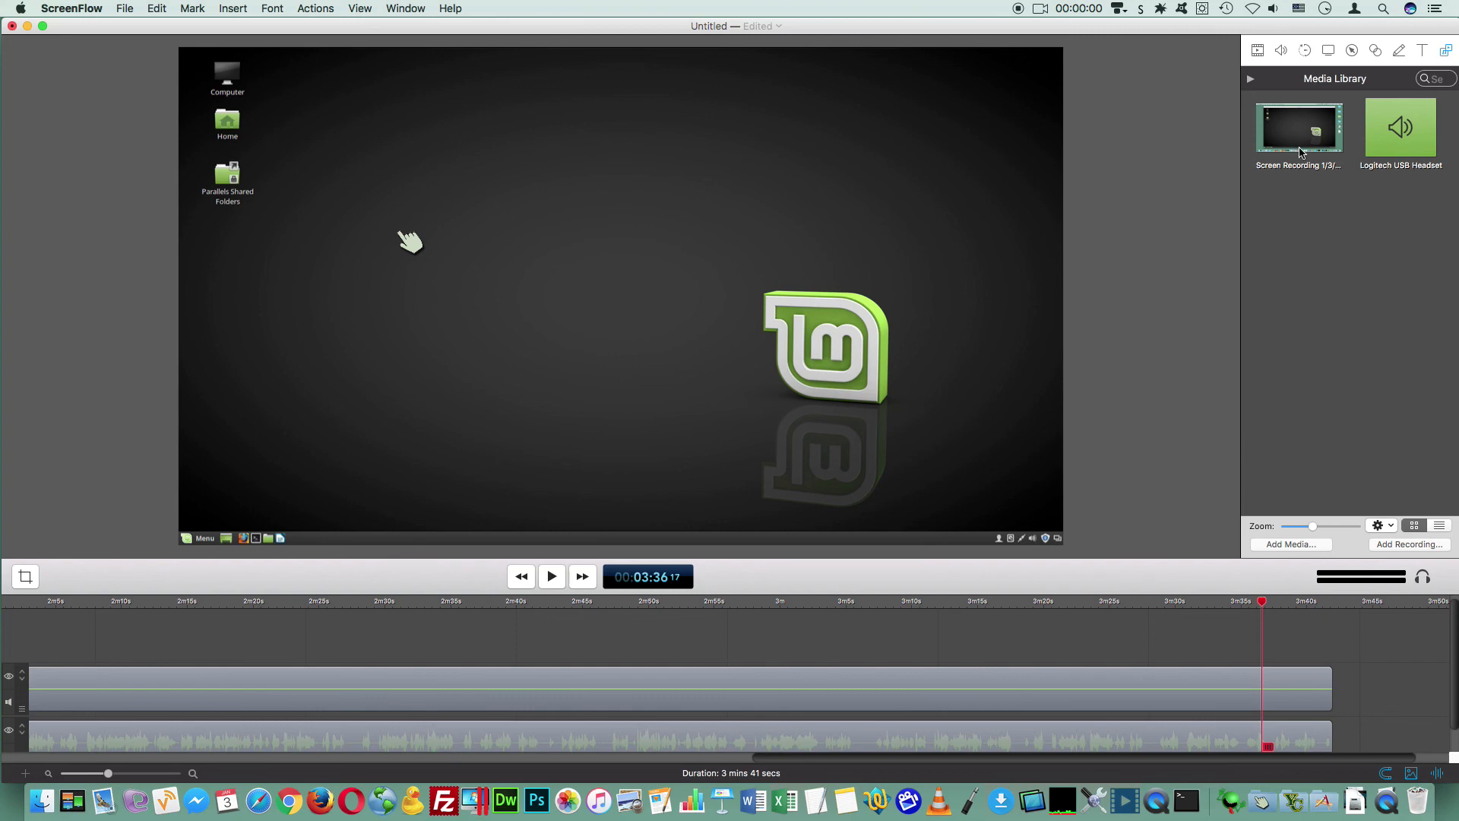
left_click(1313, 131)
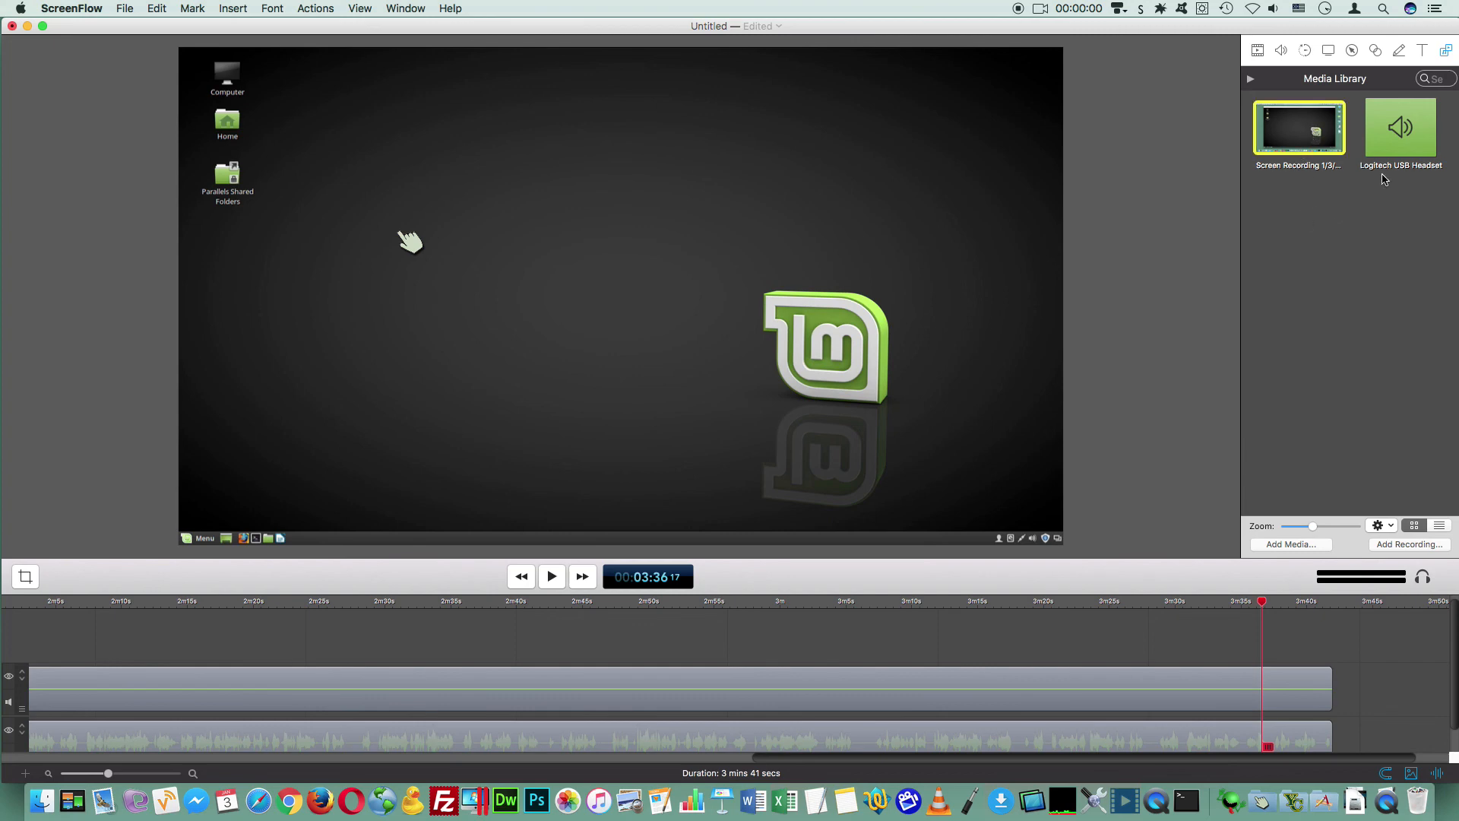
mouse_move(1397, 146)
left_click(1432, 526)
left_click(1414, 525)
left_click(1382, 525)
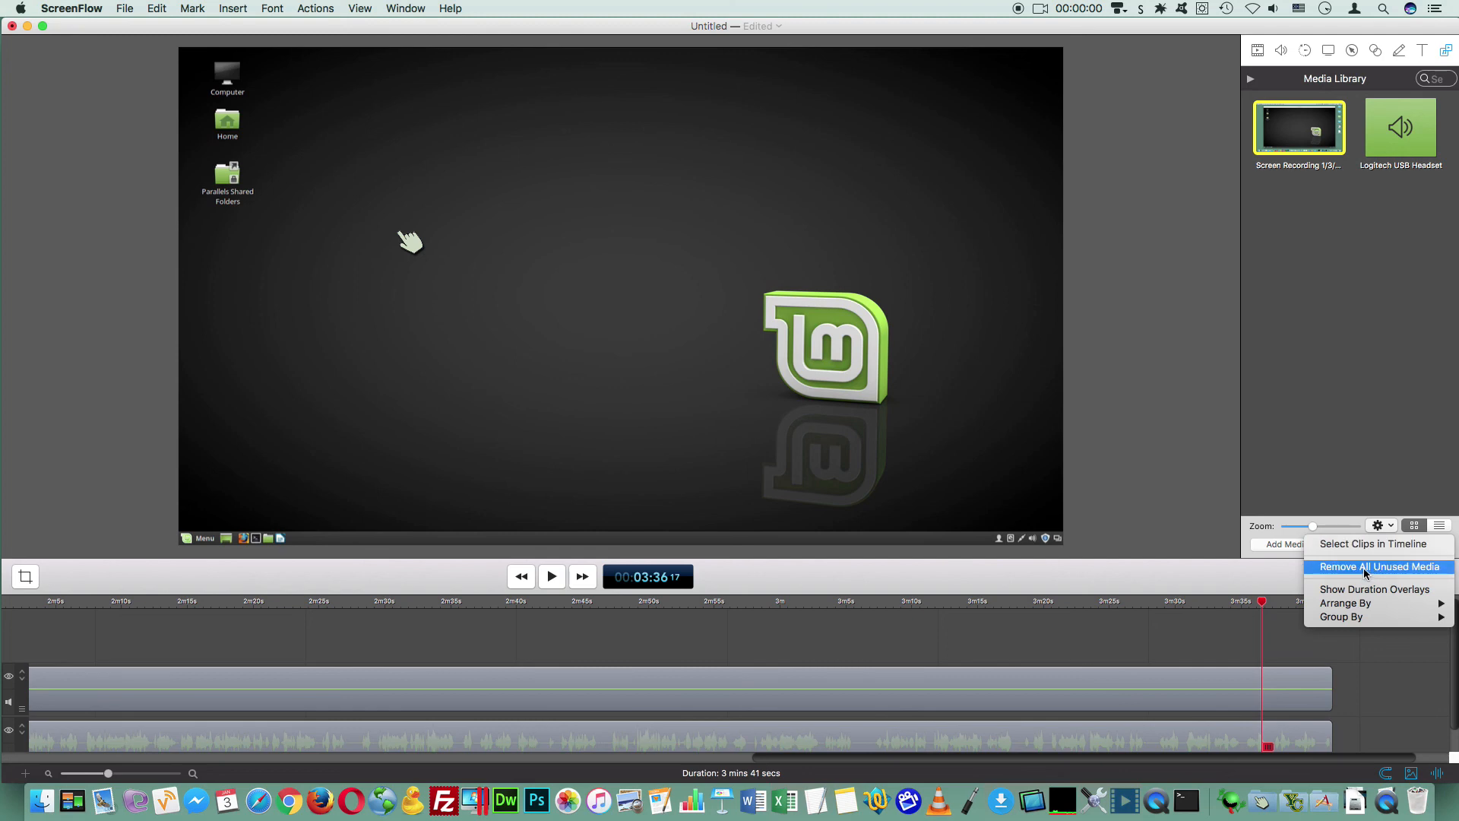
left_click(1340, 512)
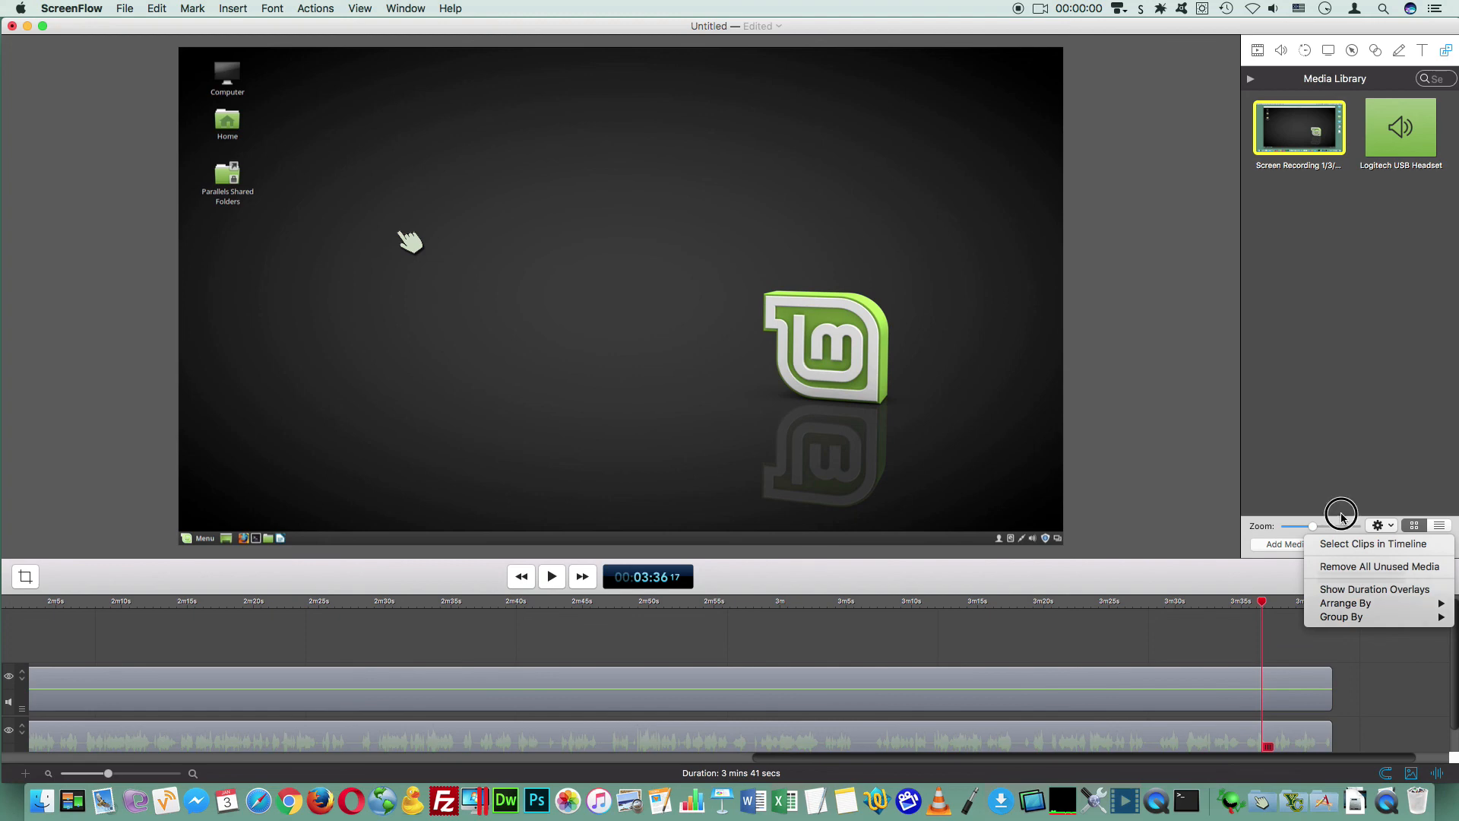
Step: Show the media library's sources and browse the GarageBand, iTunes and Photos content
left_click(1251, 79)
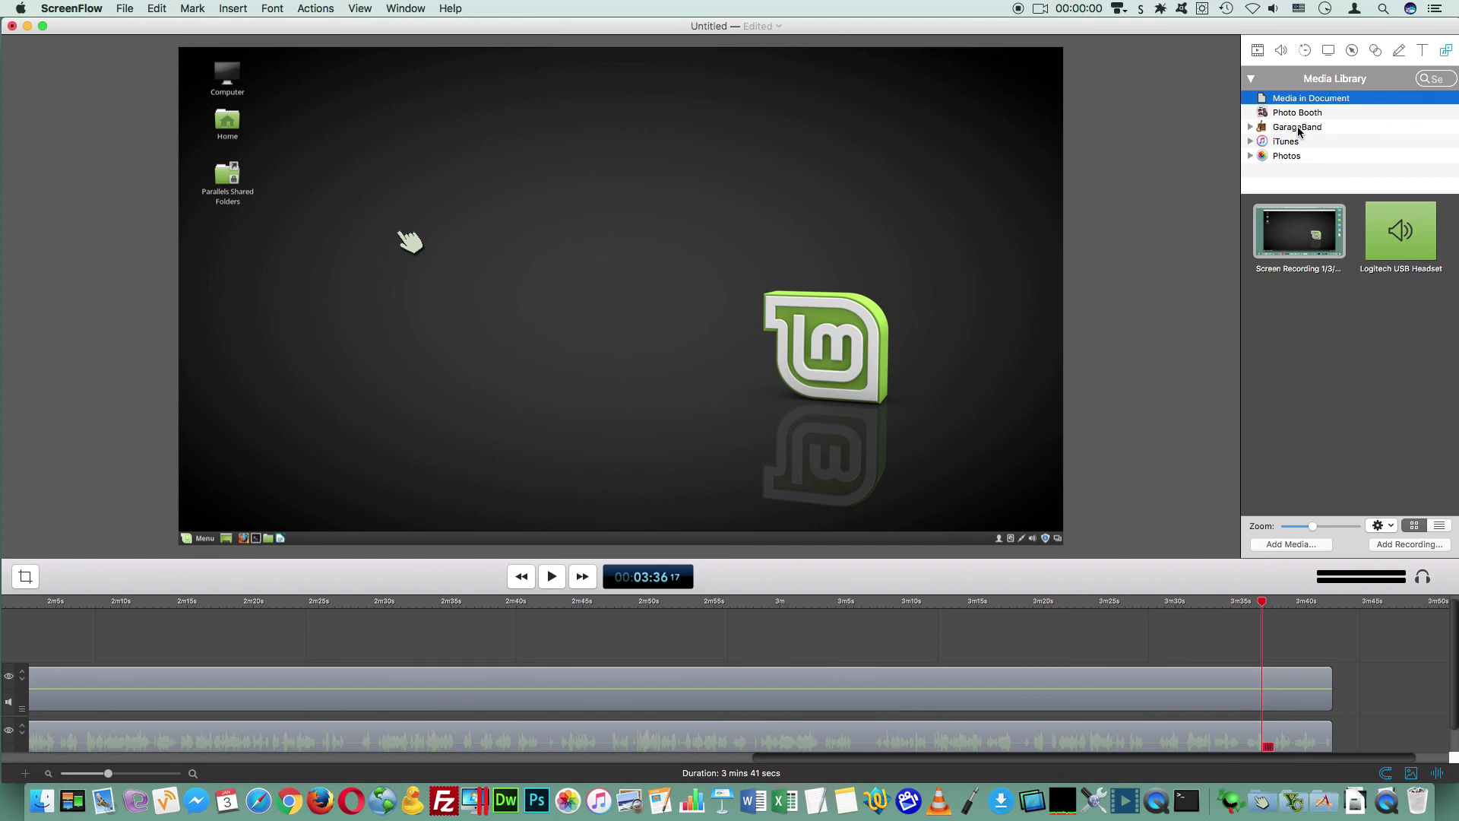
left_click(1299, 131)
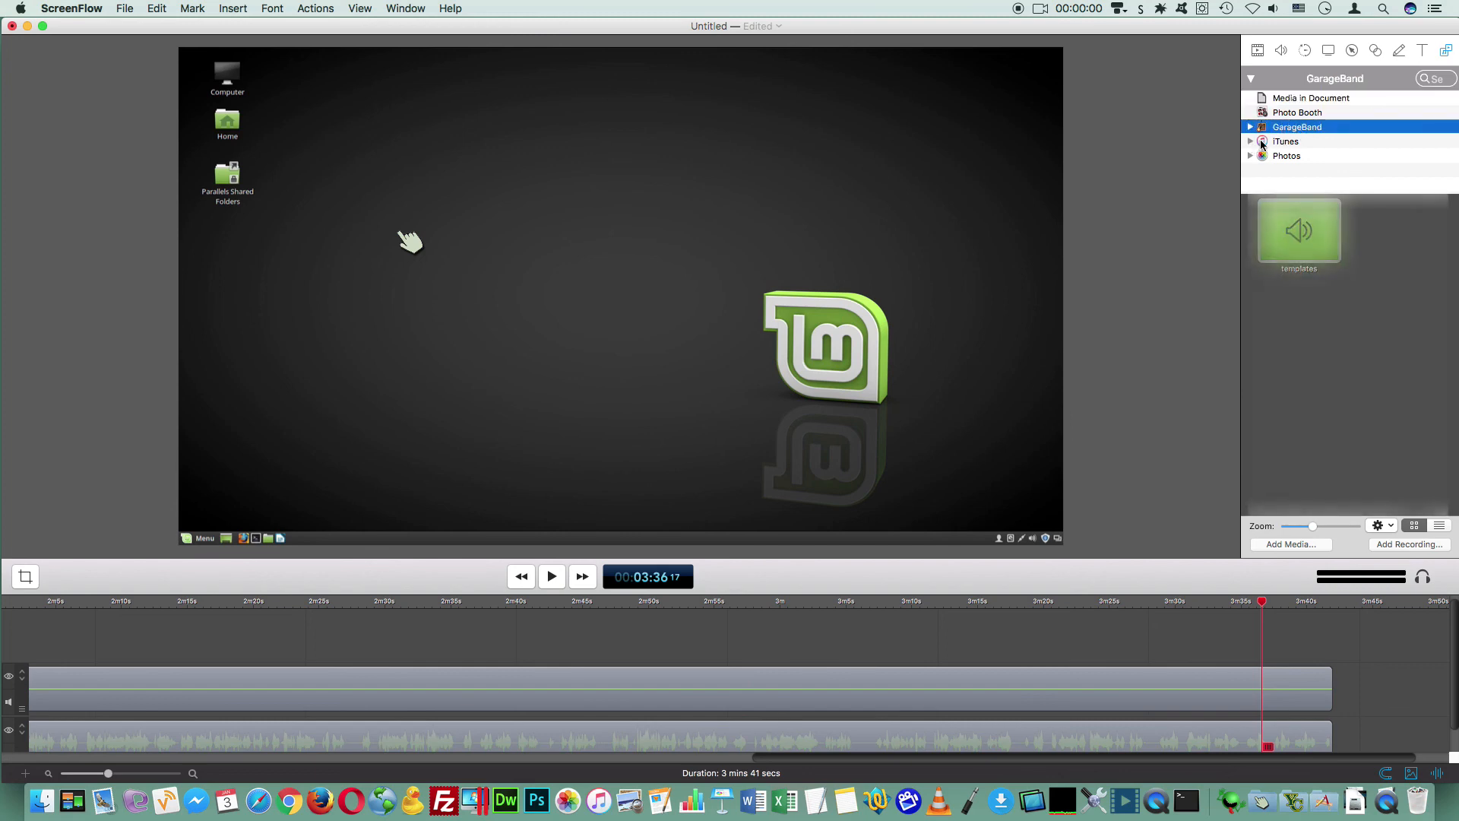
left_click(1262, 144)
left_click(1286, 156)
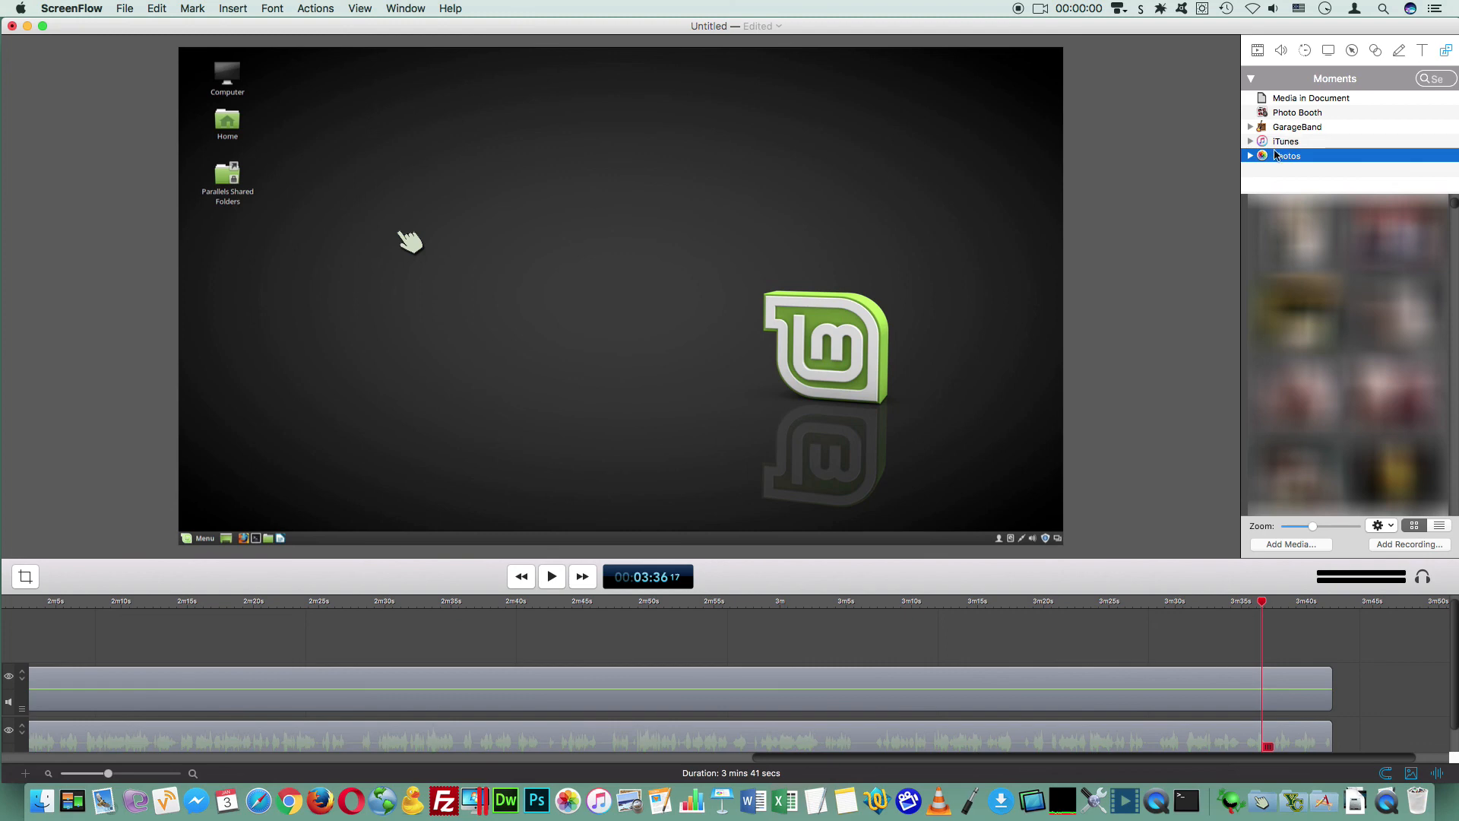
Step: Browse the Photos source's Moments, Collections, Years, Places and Albums groupings, ending on Collections
left_click(1250, 155)
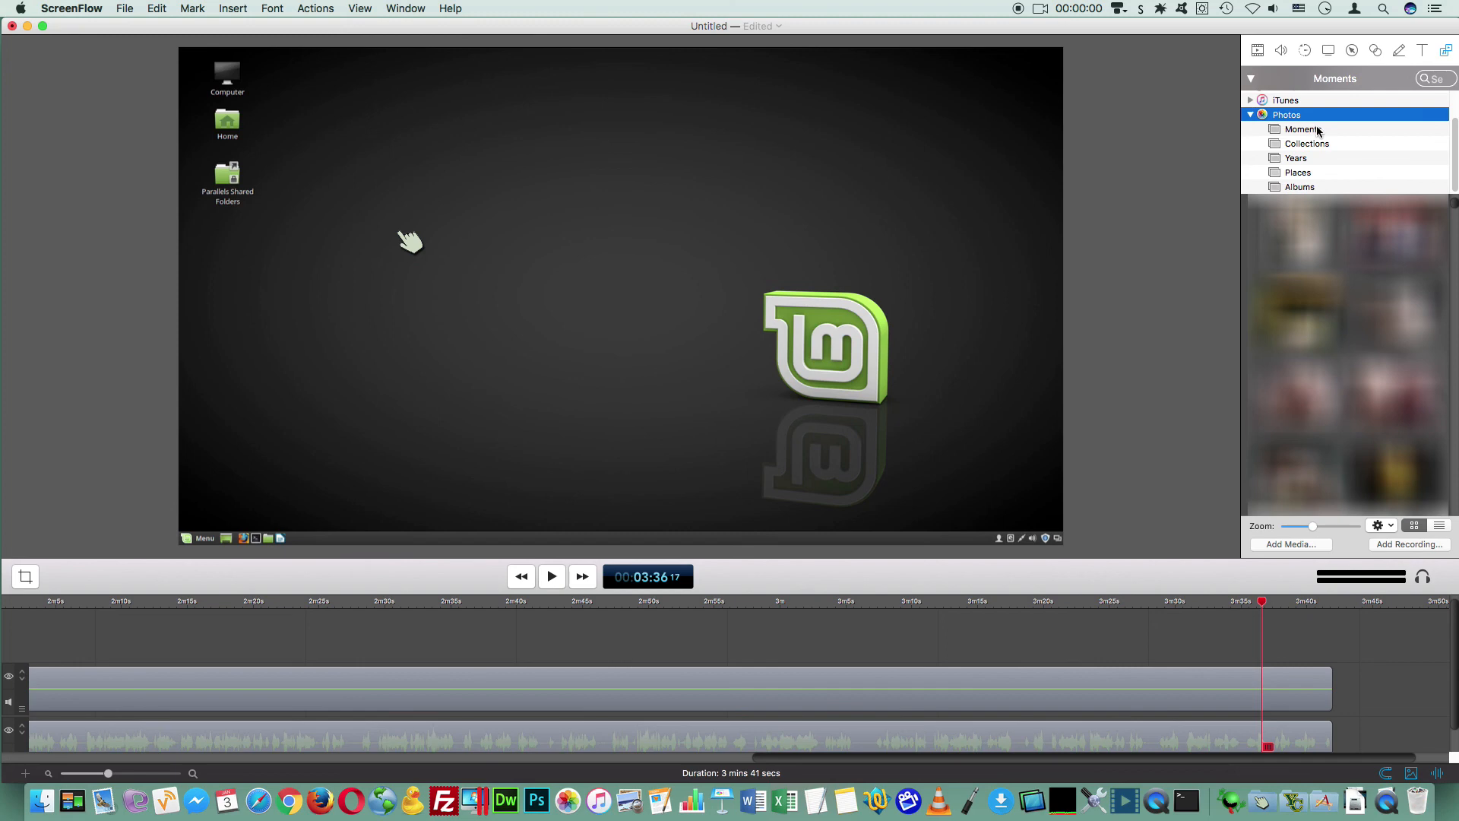
left_click(1317, 131)
left_click(1314, 144)
left_click(1311, 159)
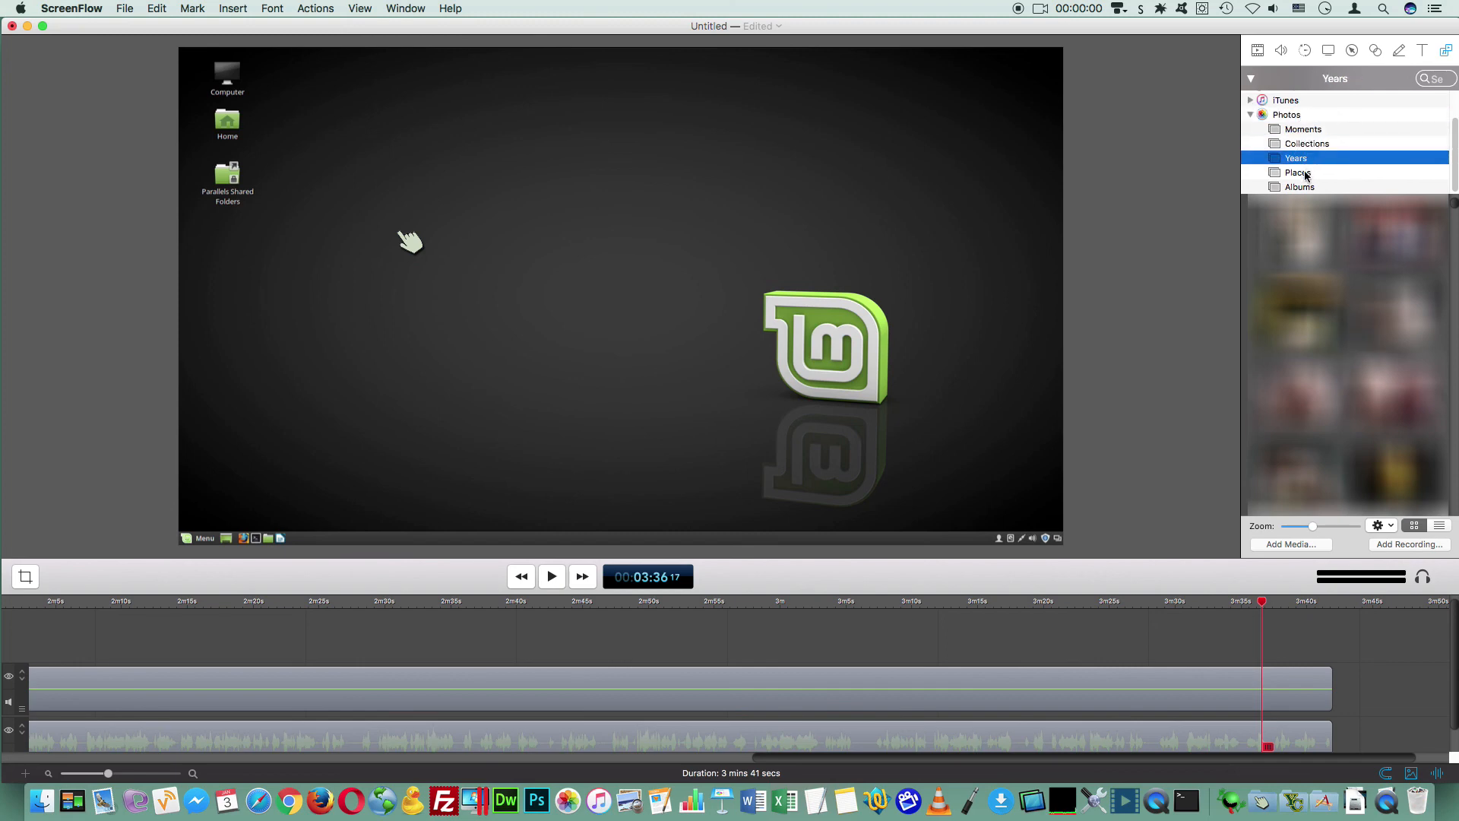
left_click(1305, 175)
left_click(1309, 188)
left_click(1326, 146)
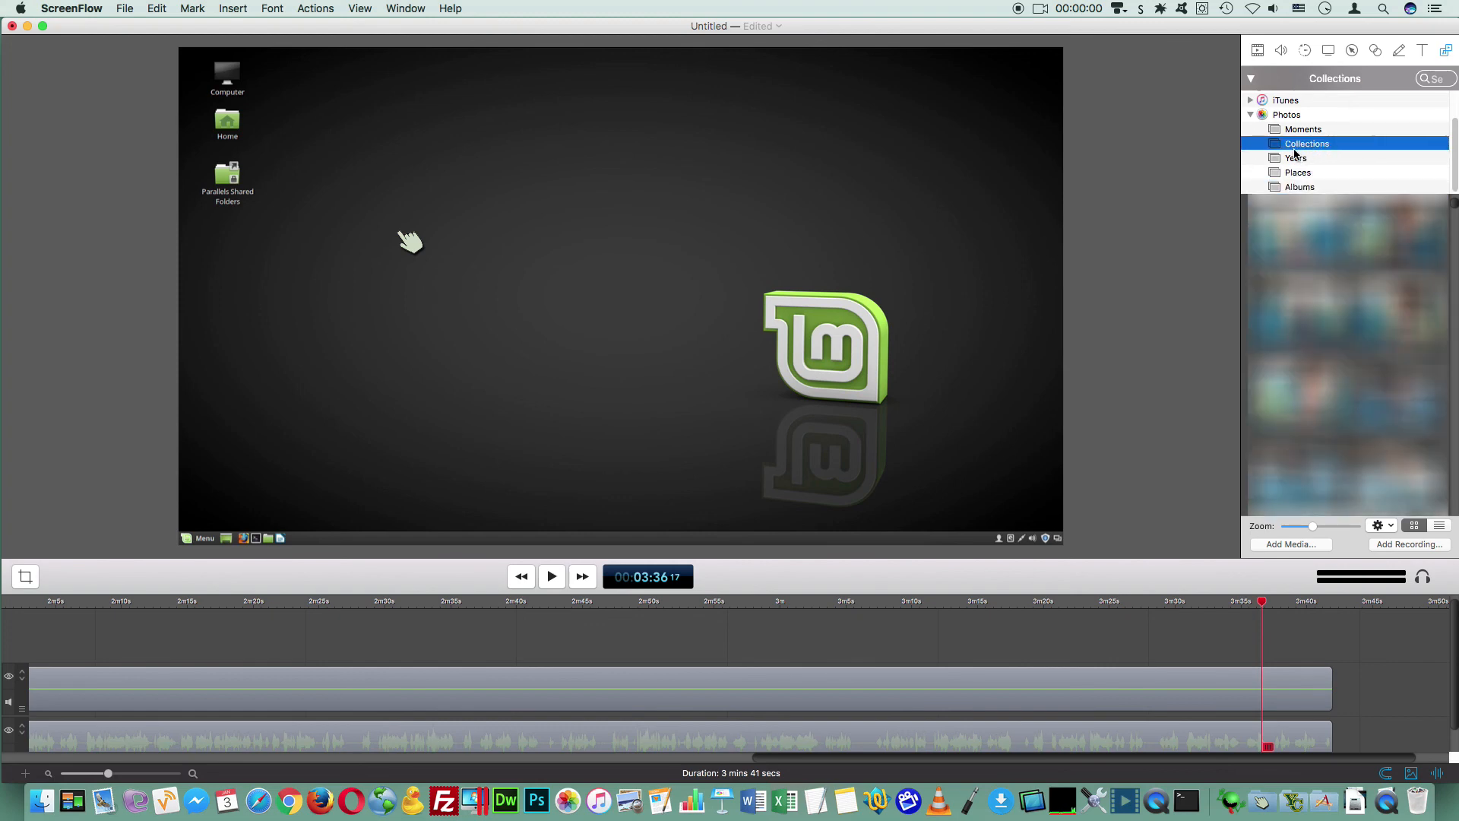
Step: Expand the iTunes source and look through its categories, such as Music, Videos, Movies, Home Videos and Audiobooks
scroll(1295, 154, "up", 3)
left_click(1250, 155)
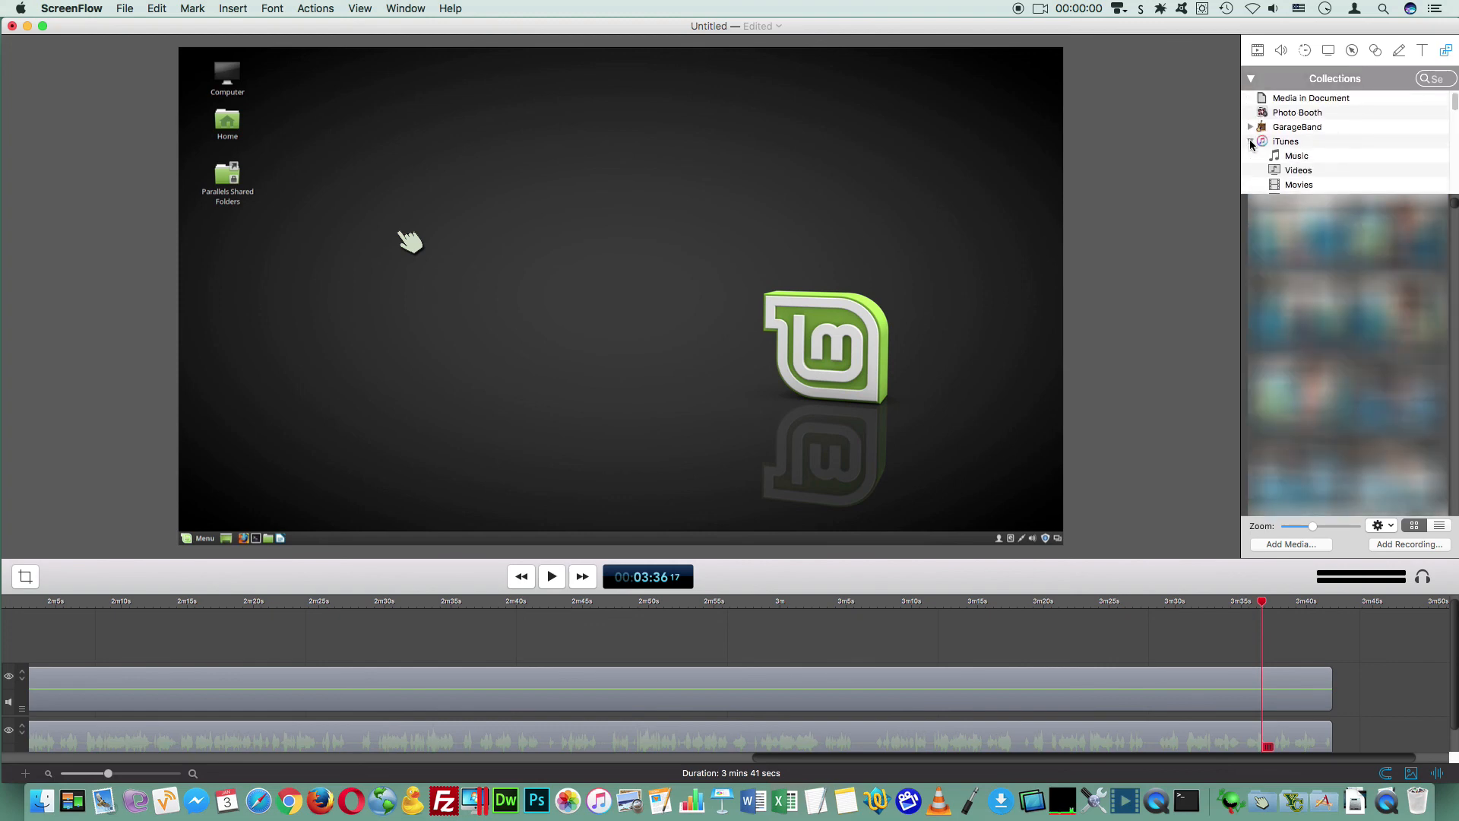
left_click(1250, 142)
scroll(1305, 160, "down", 5)
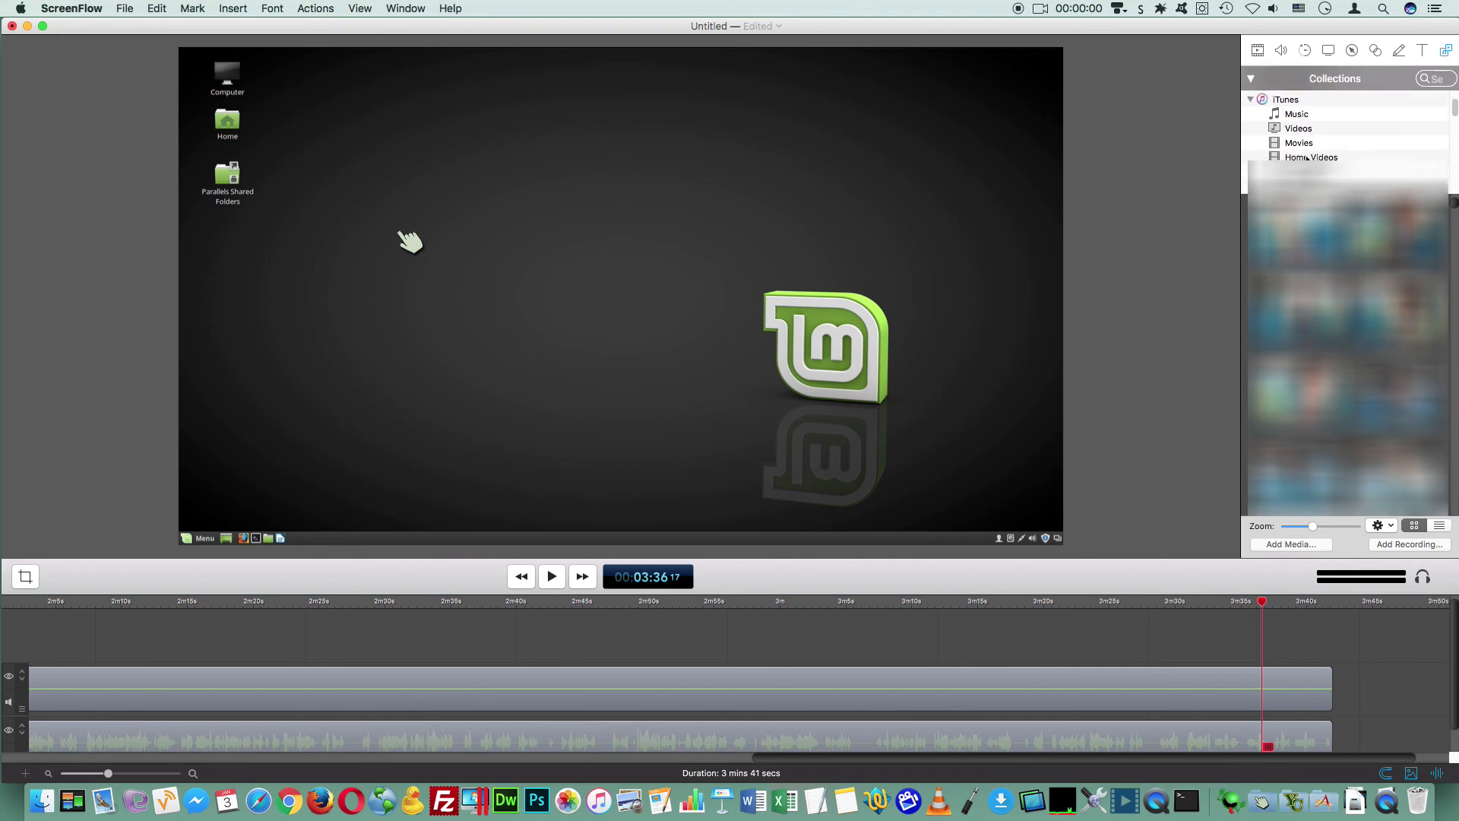
scroll(1305, 160, "down", 3)
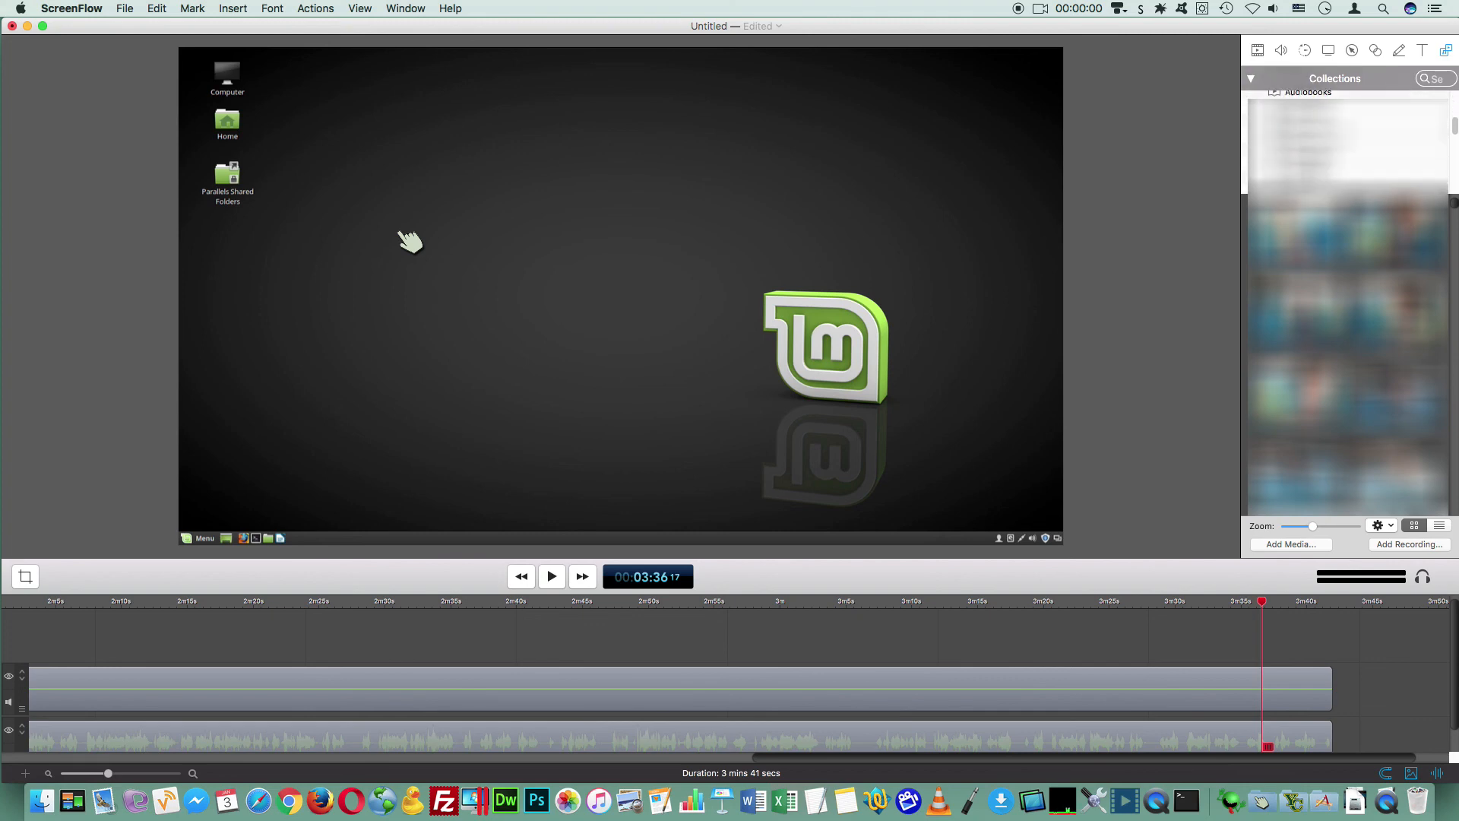
Step: Collapse the media library's expanded sources to show Media in Document, and view the file chooser for adding media without importing anything
scroll(1305, 159, "up", 8)
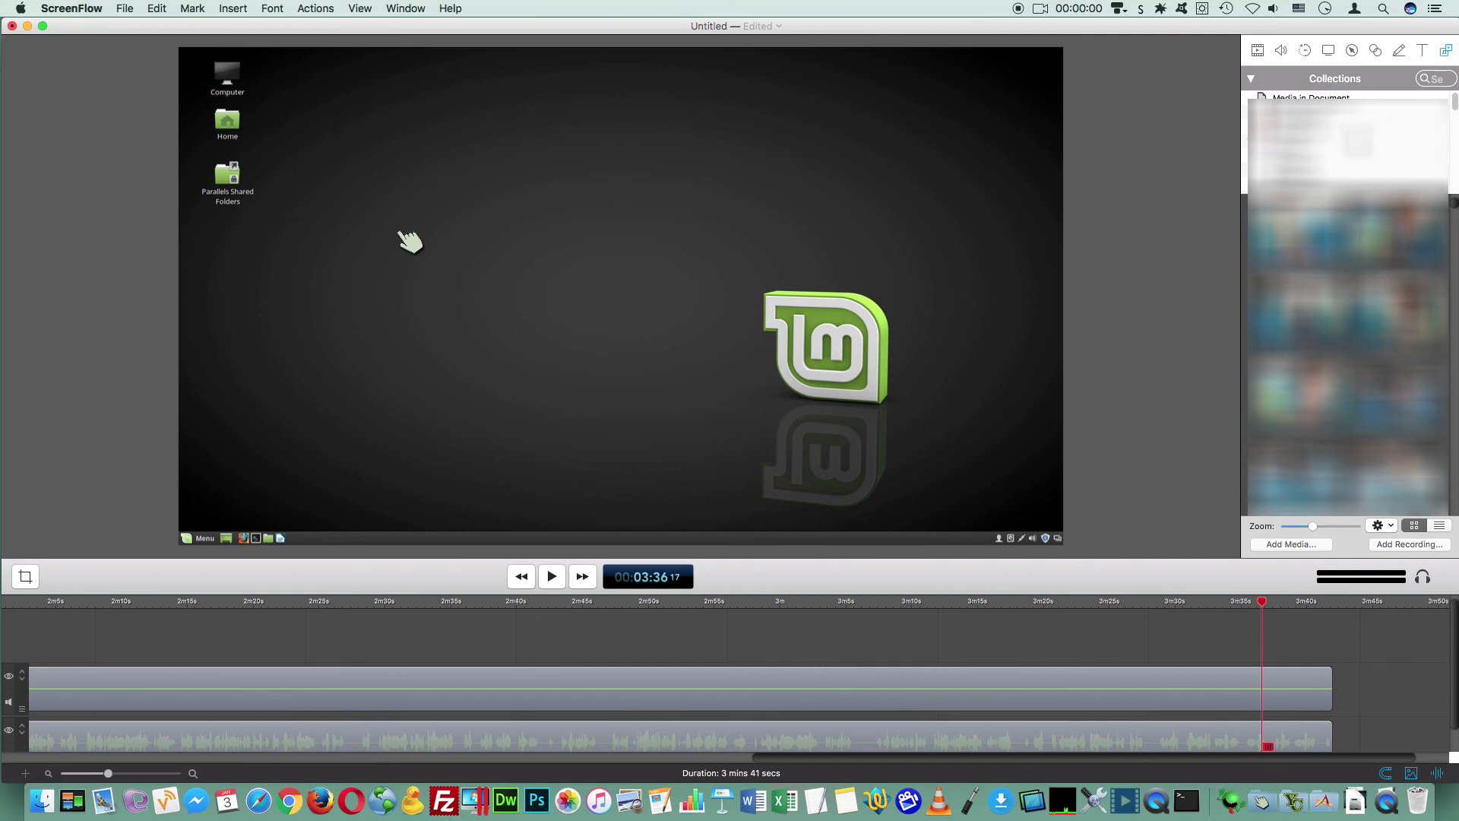
left_click(1248, 153)
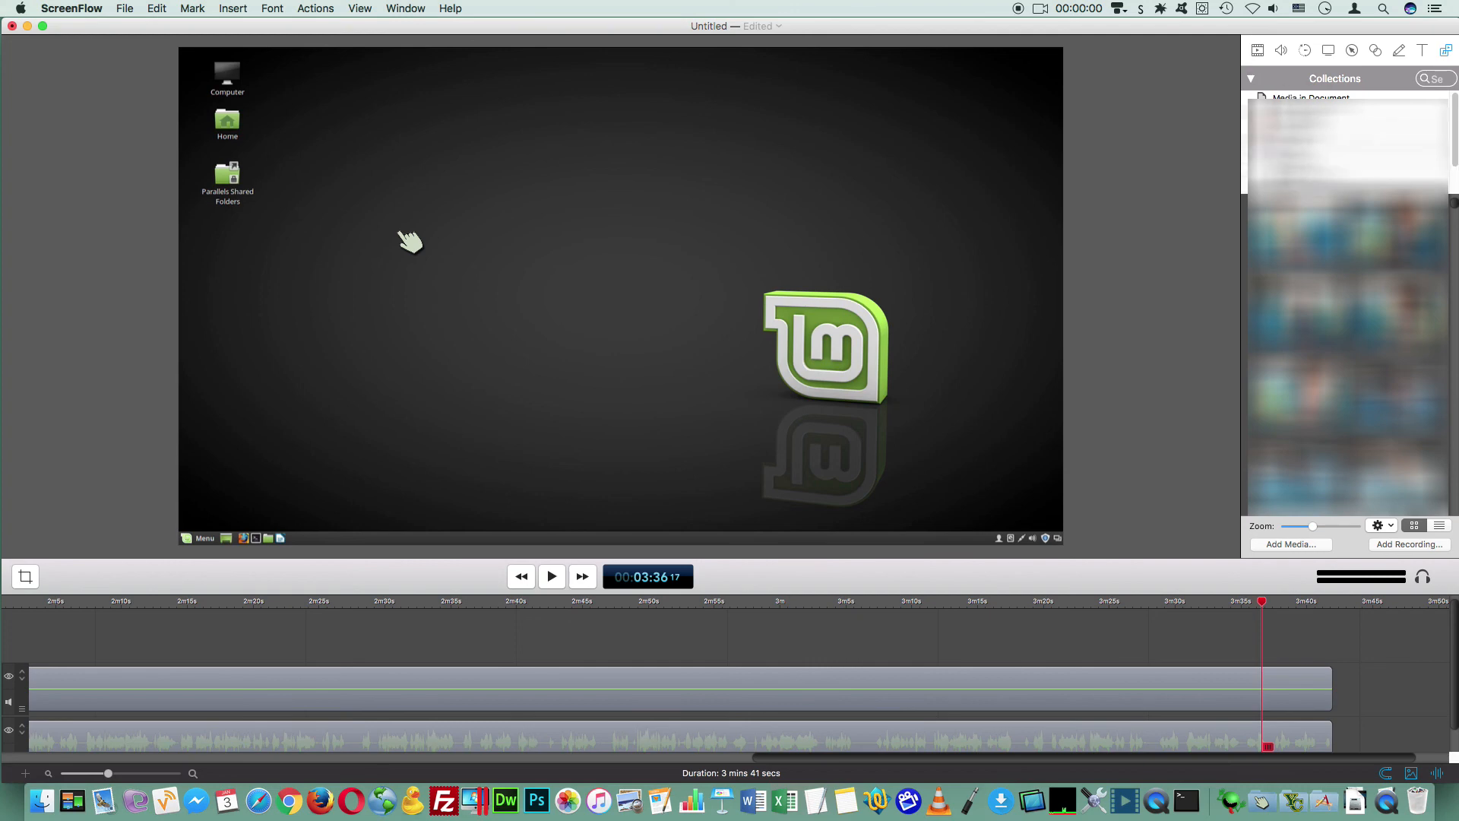
left_click(1249, 142)
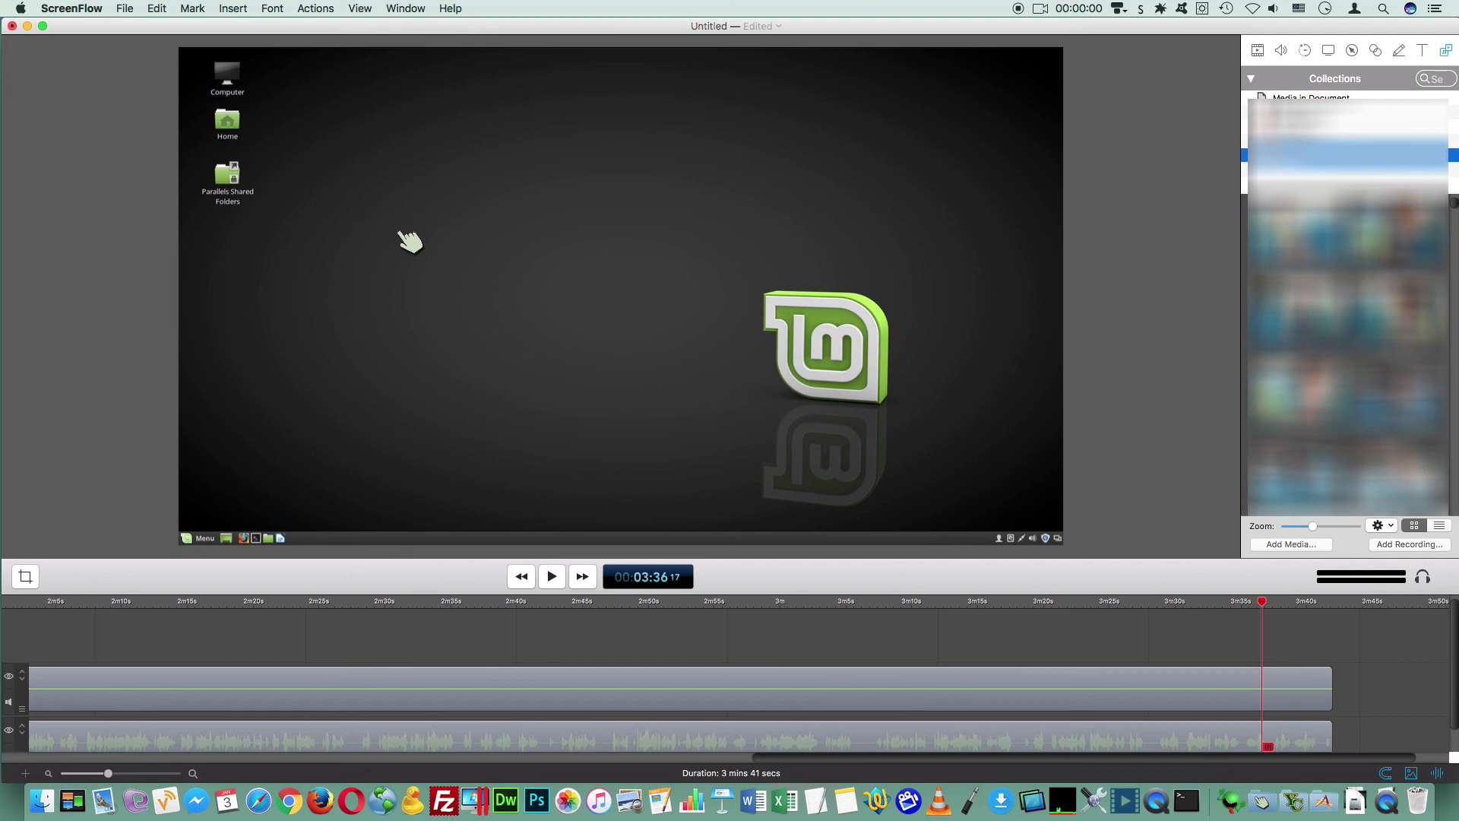
left_click(1303, 98)
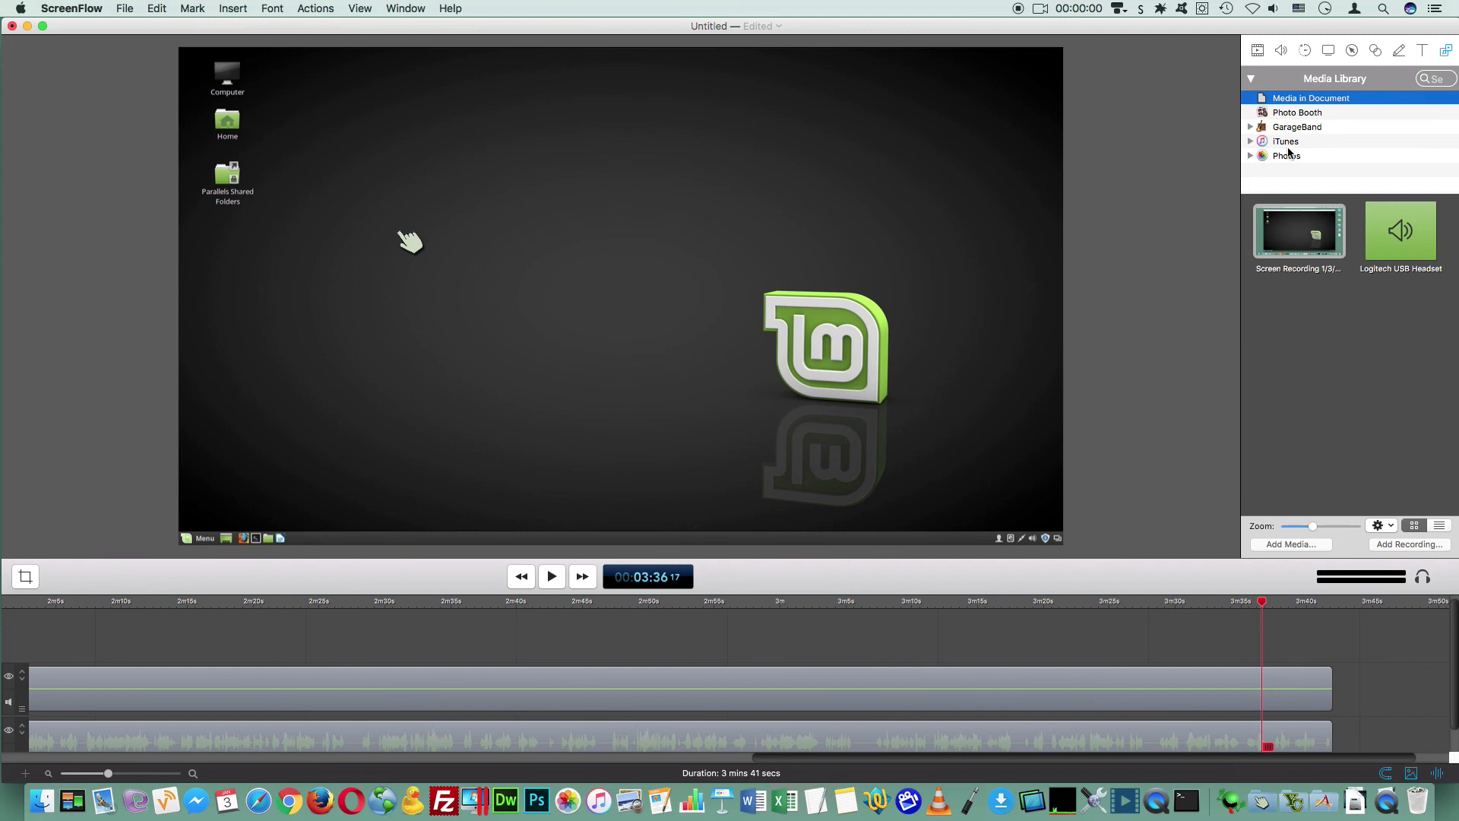
left_click(1302, 545)
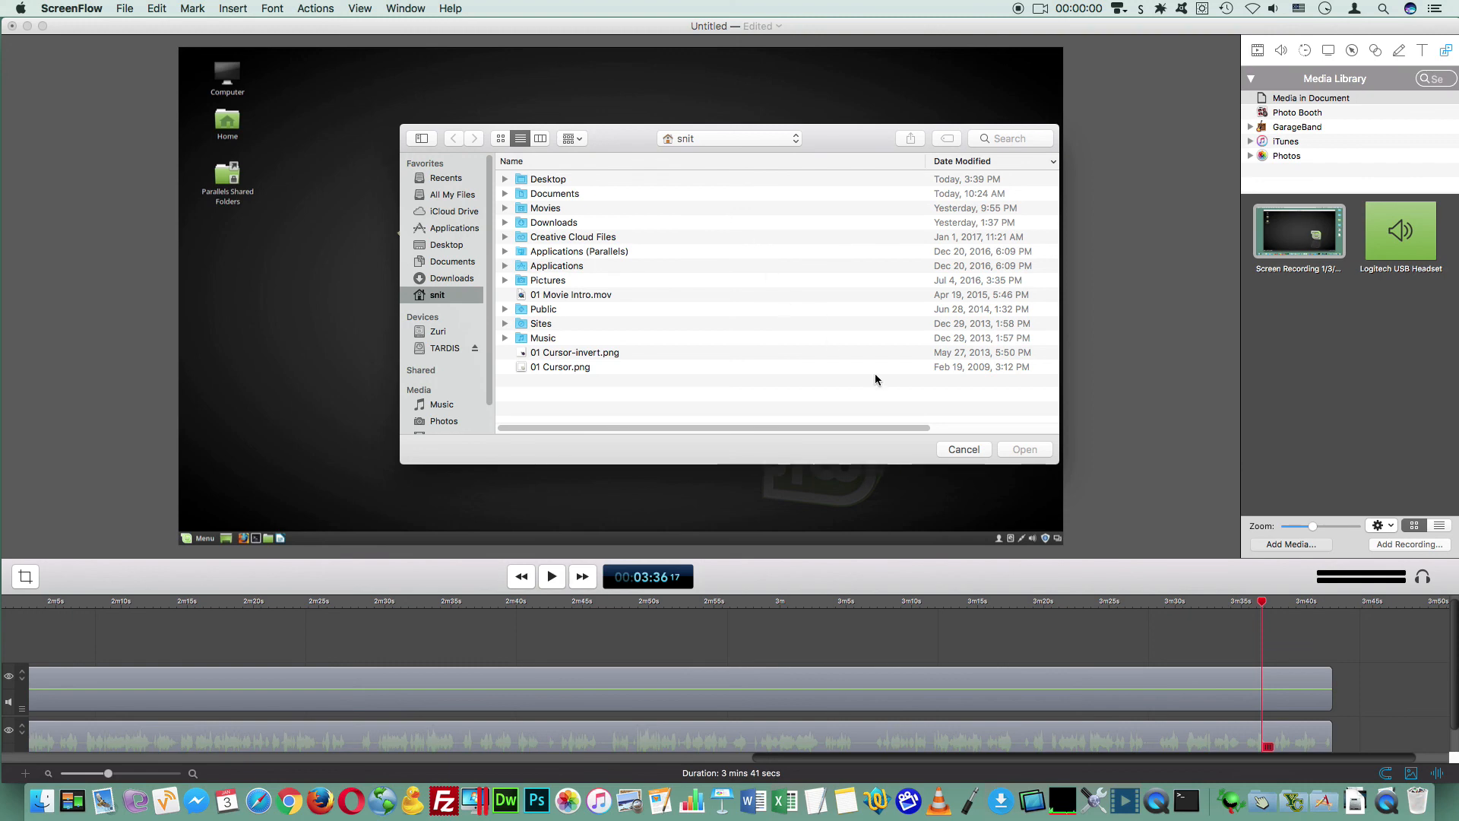
left_click(963, 449)
Step: Uncover the desktop beside the editor, capture a screenshot of part of the screen, and add that image file to the document's media
left_click_drag(1191, 23, 919, 22)
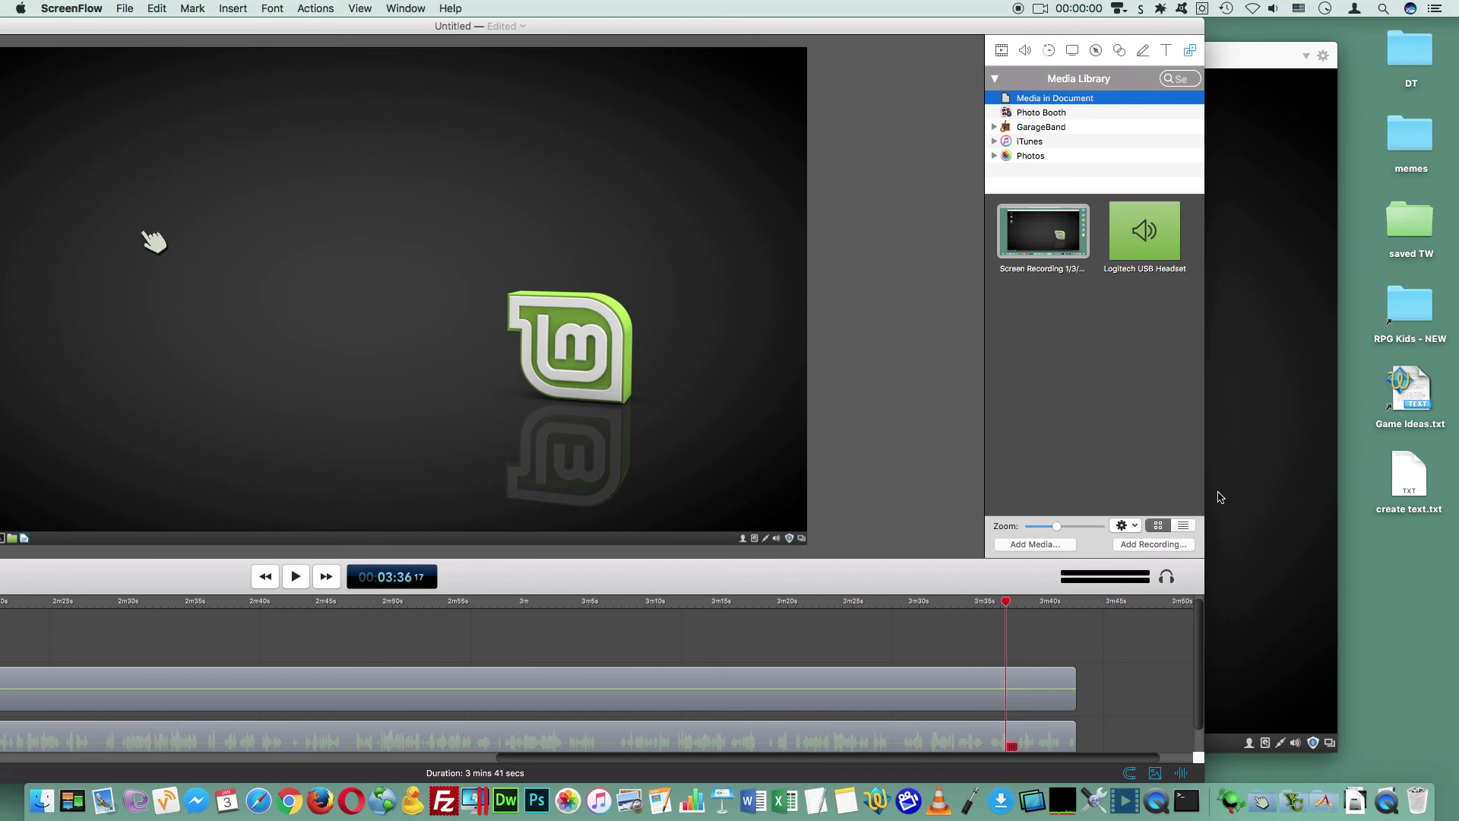
key("super+shift+4")
left_click_drag(1053, 317, 1174, 177)
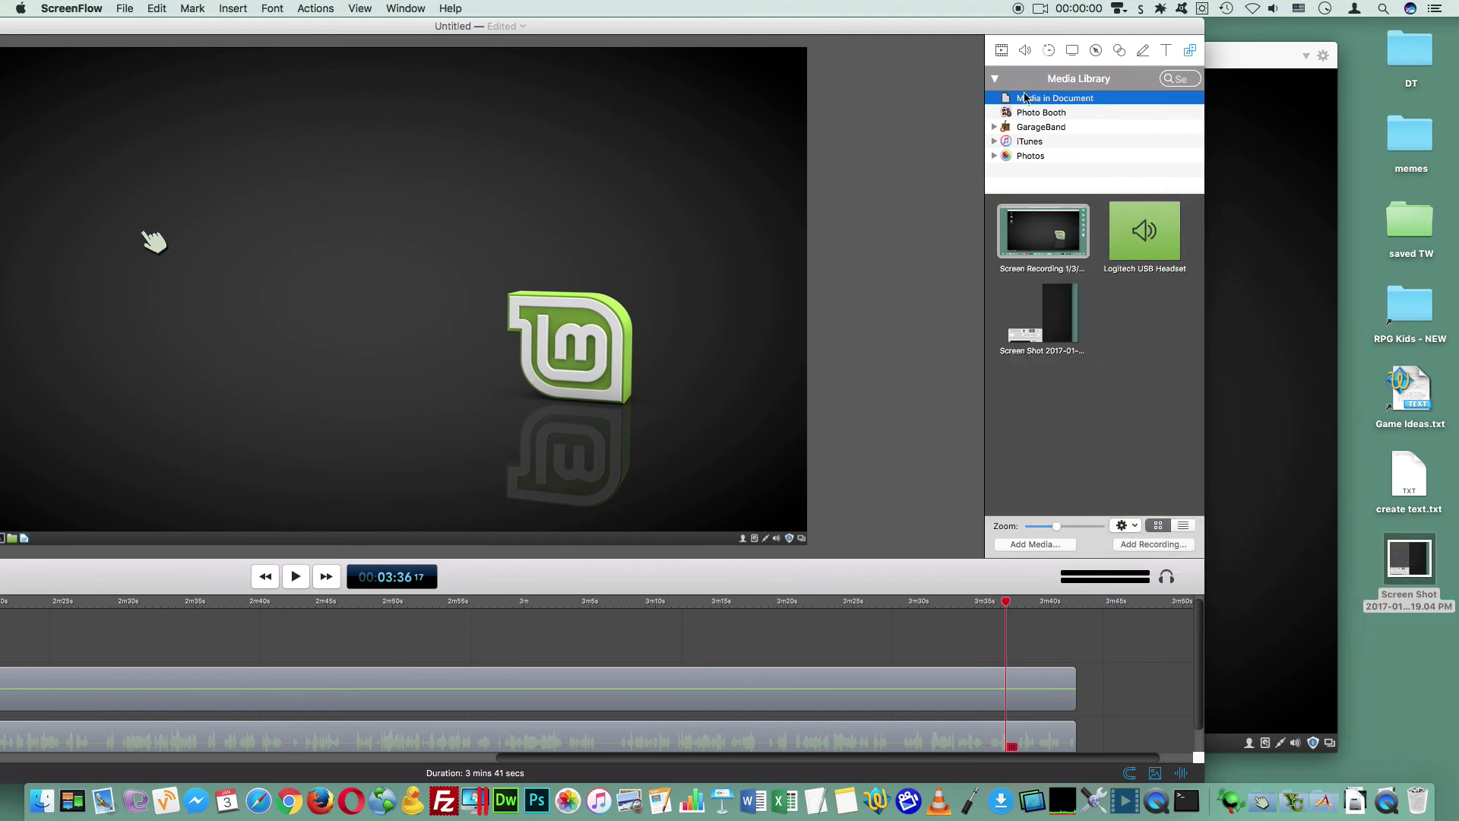